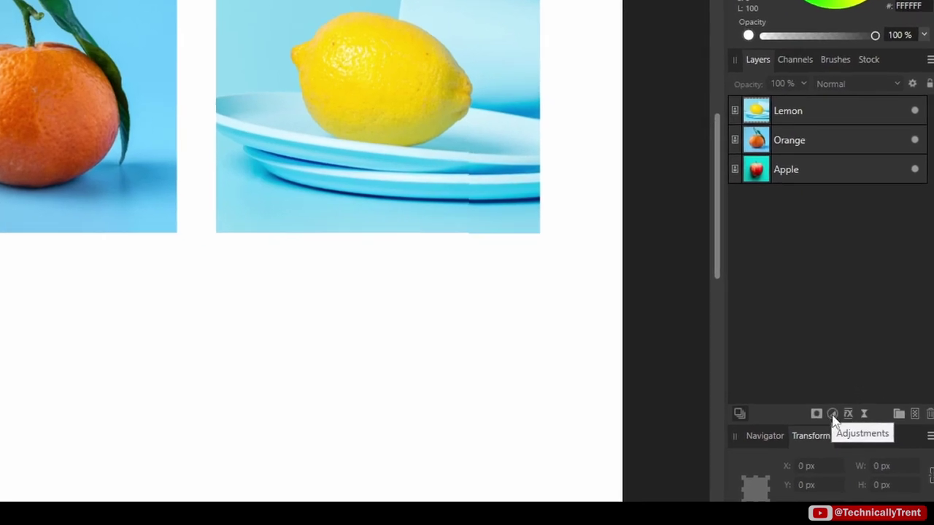
Add a Black and White adjustment layer above the Lemon, Orange and Apple layers, keeping the default settings
click(833, 414)
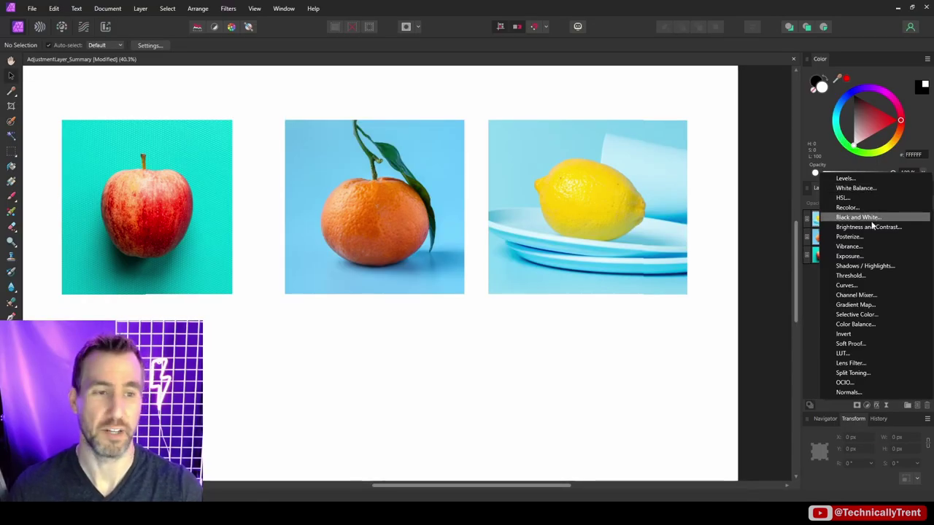
click(872, 220)
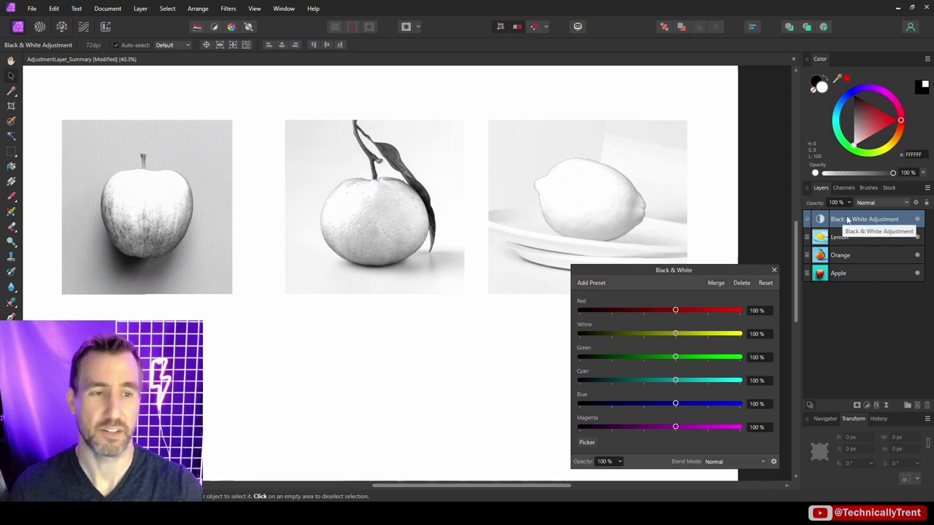
click(825, 220)
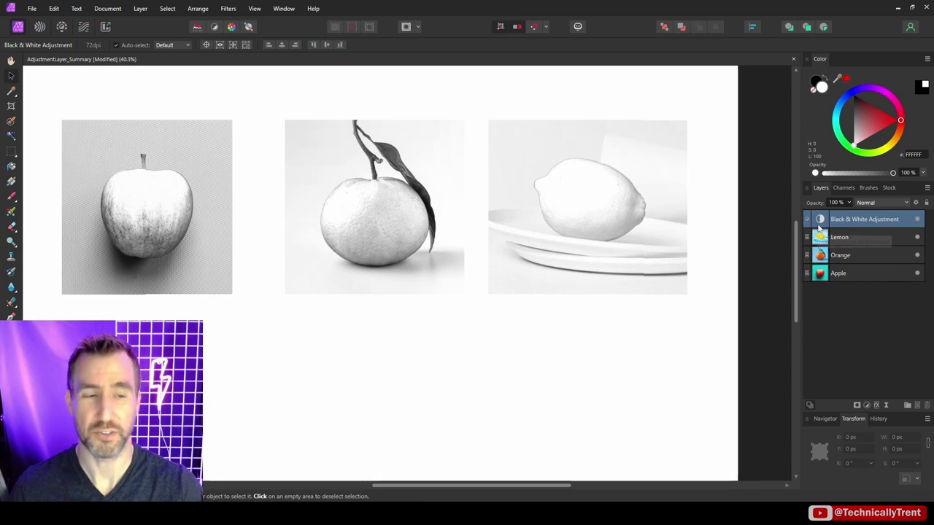
Move the Black & White adjustment between Orange and Apple in the layer stack, then up between Lemon and Orange
drag(819, 228, 815, 266)
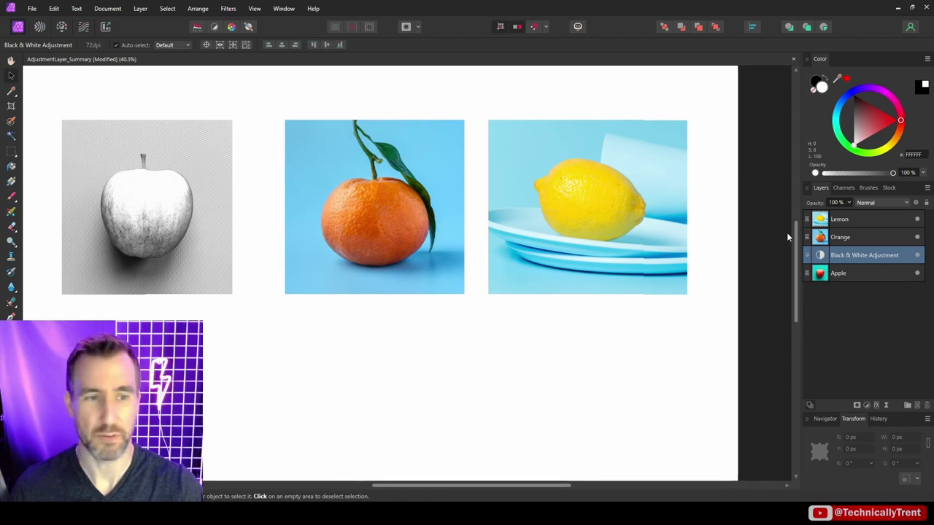
drag(826, 256, 819, 237)
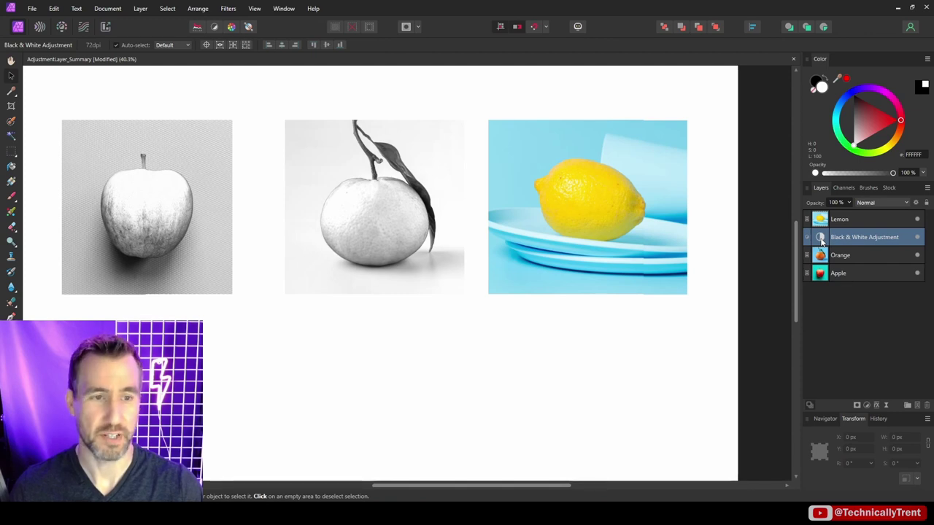
Nest the Black & White adjustment inside the Orange layer and toggle its visibility off and on
drag(822, 241, 809, 262)
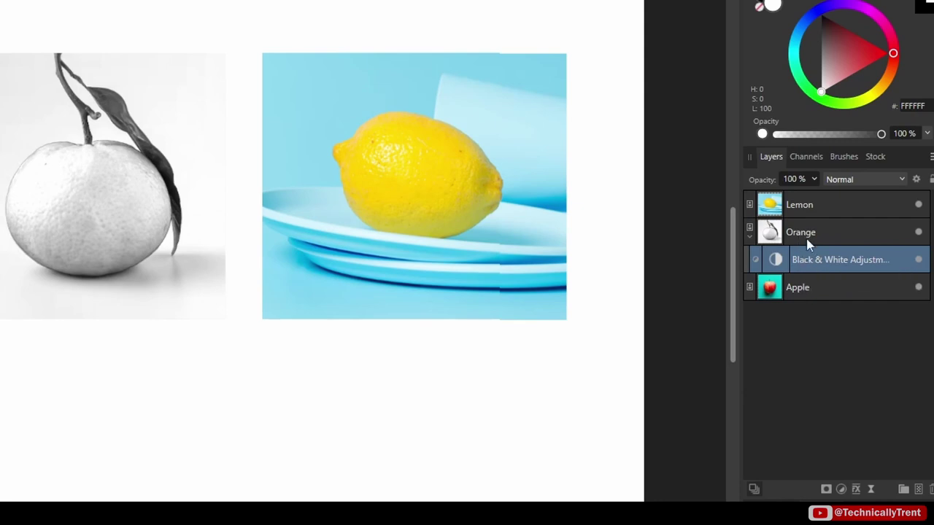
click(919, 260)
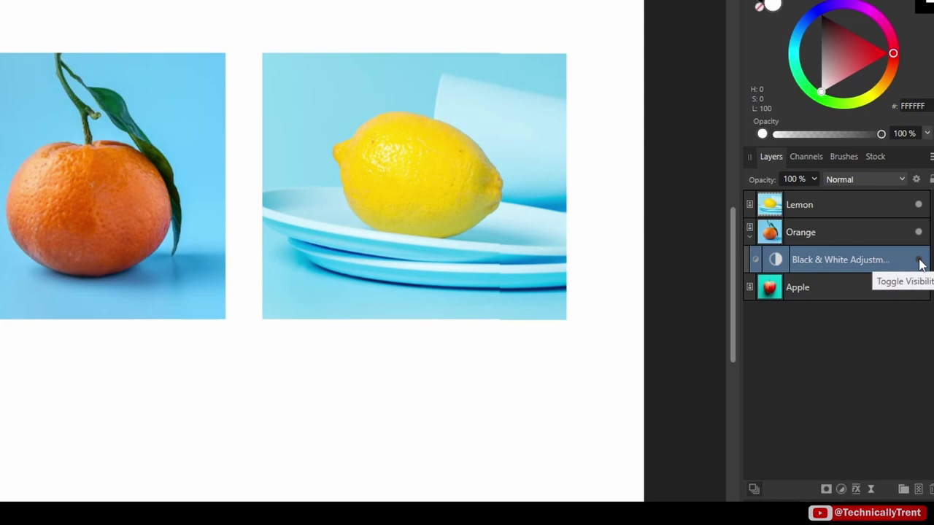
click(919, 260)
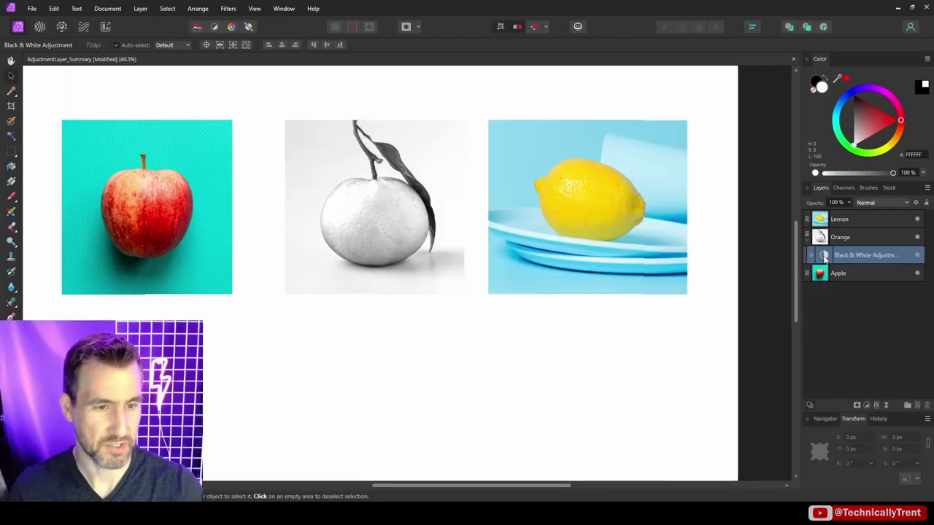
Return the Black & White adjustment to the top of the layer stack and add a mask layer to it
drag(825, 255, 821, 214)
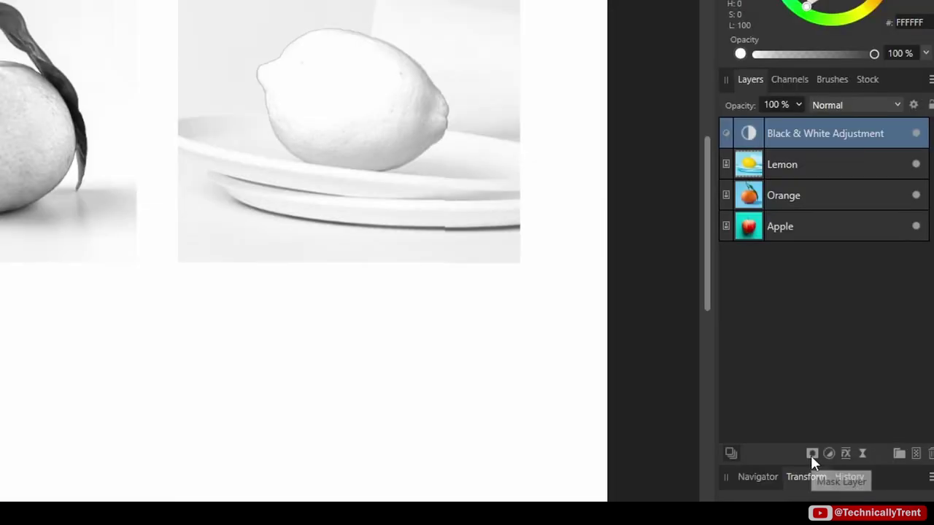
click(812, 454)
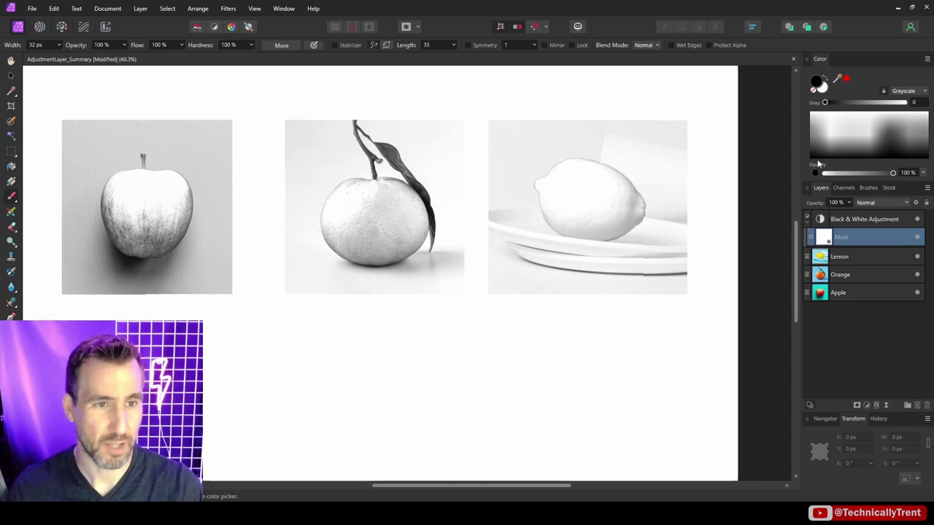
Brush black on the adjustment's mask over the three fruits, then brush mid gray over the lemon photo
mouse_move(618, 195)
mouse_down()
mouse_move(571, 270)
mouse_move(625, 137)
mouse_move(578, 207)
mouse_move(548, 214)
mouse_move(572, 128)
mouse_move(539, 181)
mouse_move(599, 224)
mouse_move(633, 210)
mouse_move(663, 149)
mouse_move(642, 219)
mouse_up()
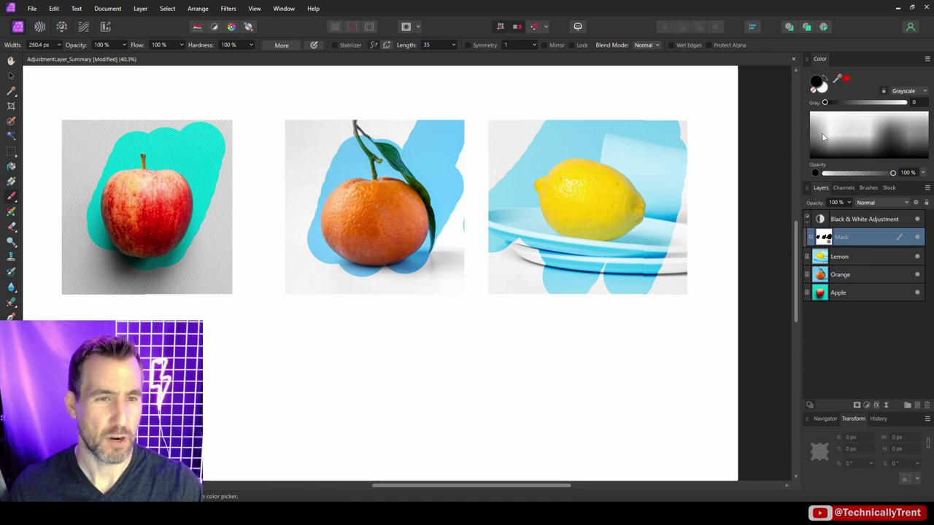
click(818, 136)
click(813, 136)
mouse_move(653, 186)
mouse_down()
mouse_move(546, 212)
mouse_move(508, 192)
mouse_move(617, 162)
mouse_move(653, 248)
mouse_move(657, 129)
mouse_move(537, 206)
mouse_move(583, 298)
mouse_move(598, 281)
mouse_move(600, 292)
mouse_up()
click(847, 135)
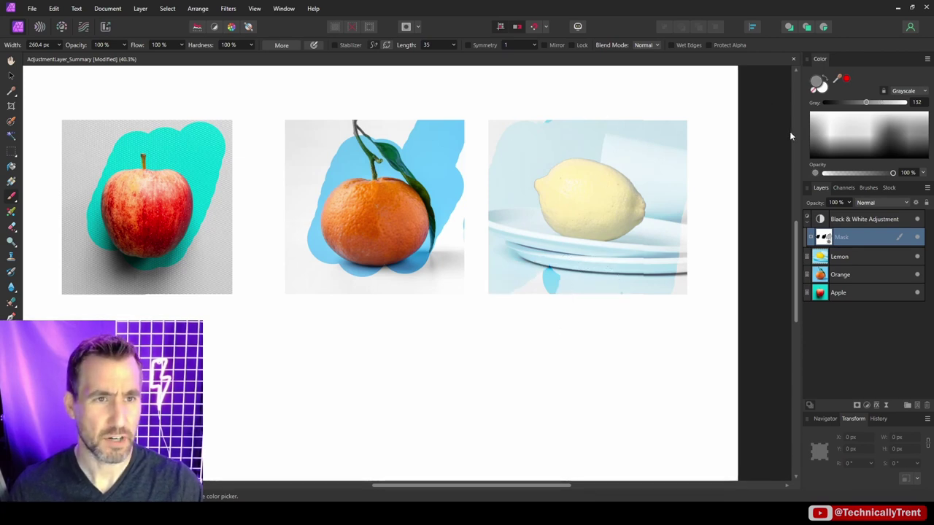
Brush white (gray value 255) on the mask across the lemon, orange and apple photos to restore the black and white effect
click(819, 116)
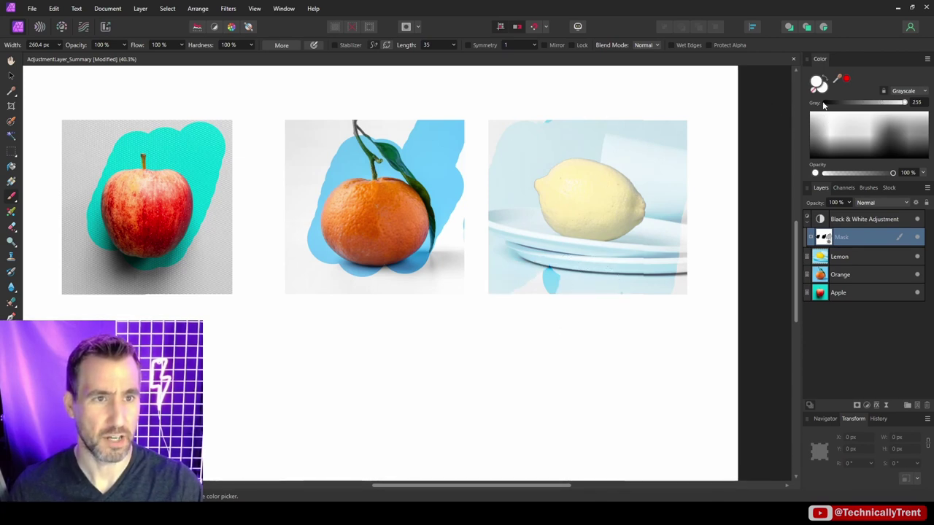
mouse_move(602, 165)
mouse_down()
mouse_move(480, 159)
mouse_move(663, 119)
mouse_move(614, 247)
mouse_move(606, 300)
mouse_up()
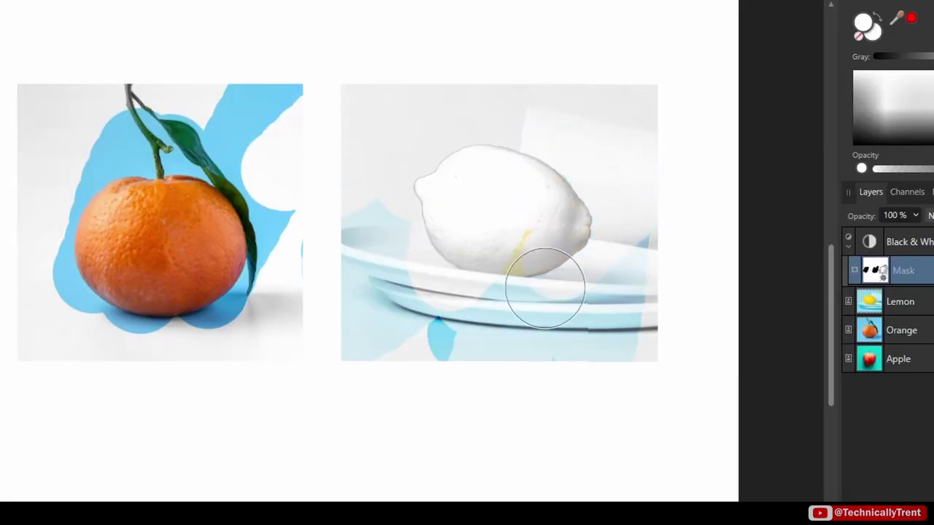
mouse_move(528, 373)
mouse_down()
mouse_move(490, 250)
mouse_move(436, 172)
mouse_move(309, 345)
mouse_move(176, 275)
mouse_move(323, 151)
mouse_move(172, 96)
mouse_move(5, 170)
mouse_move(193, 226)
mouse_move(43, 325)
mouse_up()
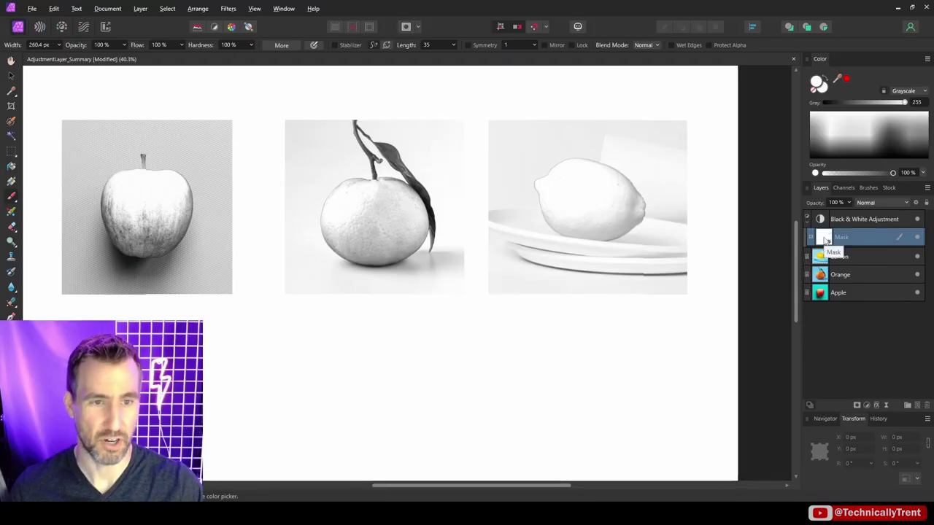
View the mask in isolation, brush its leftover black and gray spots white, and return to the normal view
alt+click(825, 240)
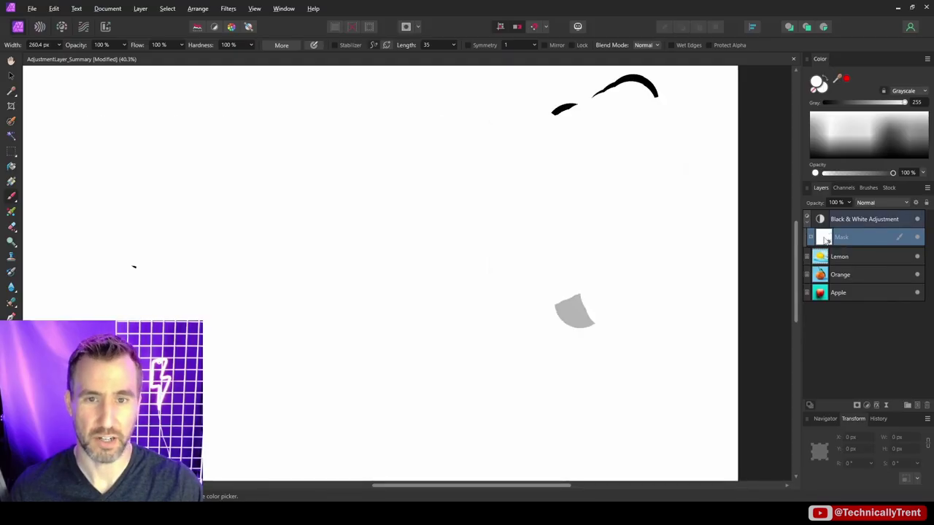
mouse_move(682, 151)
mouse_down()
mouse_move(666, 95)
mouse_move(649, 89)
mouse_move(565, 113)
mouse_up()
drag(576, 289, 584, 321)
double_click(821, 220)
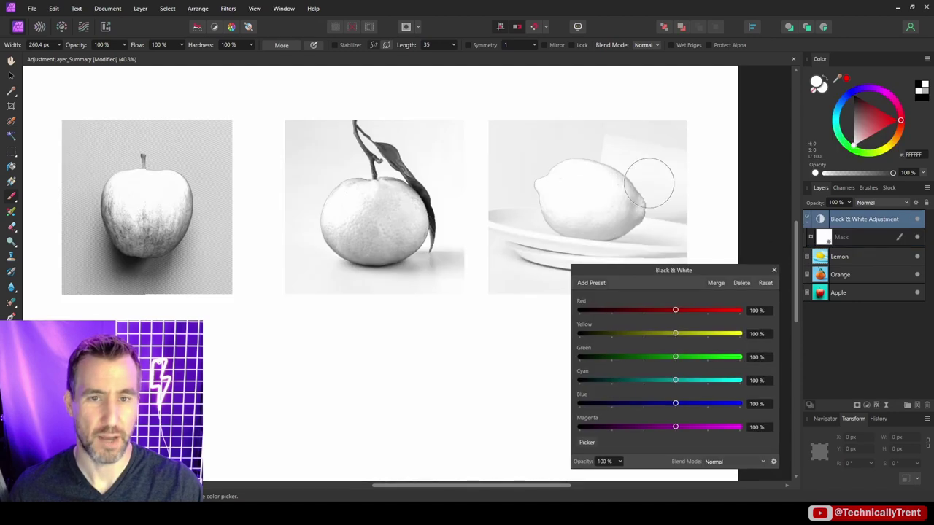
click(775, 271)
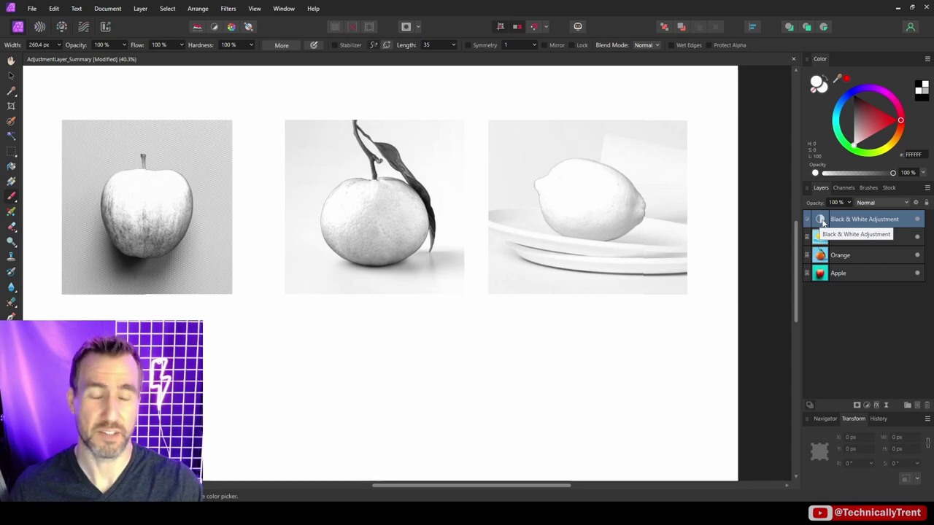
Brush black over the lemon directly on the unmasked Black & White adjustment, toggle its visibility, and undo the painting
mouse_move(661, 186)
mouse_down()
mouse_move(626, 199)
mouse_move(596, 184)
mouse_move(569, 203)
mouse_move(563, 177)
mouse_move(602, 155)
mouse_move(604, 229)
mouse_move(641, 187)
mouse_move(554, 226)
mouse_move(578, 176)
mouse_move(564, 162)
mouse_move(537, 186)
mouse_up()
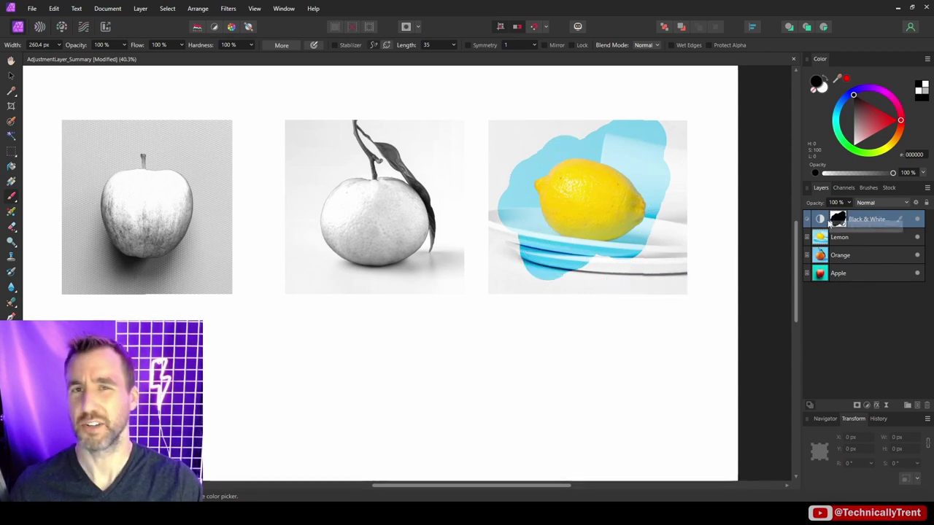
click(918, 219)
click(917, 220)
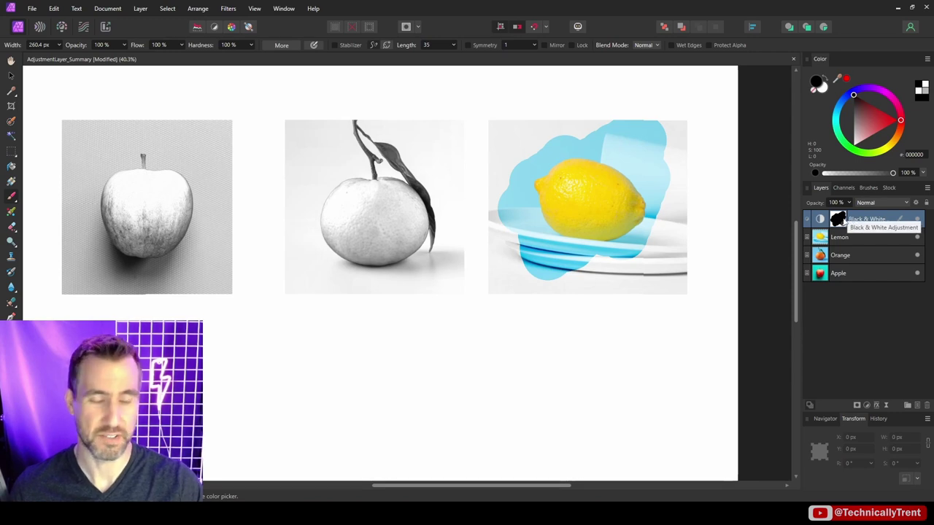
key(ctrl+z)
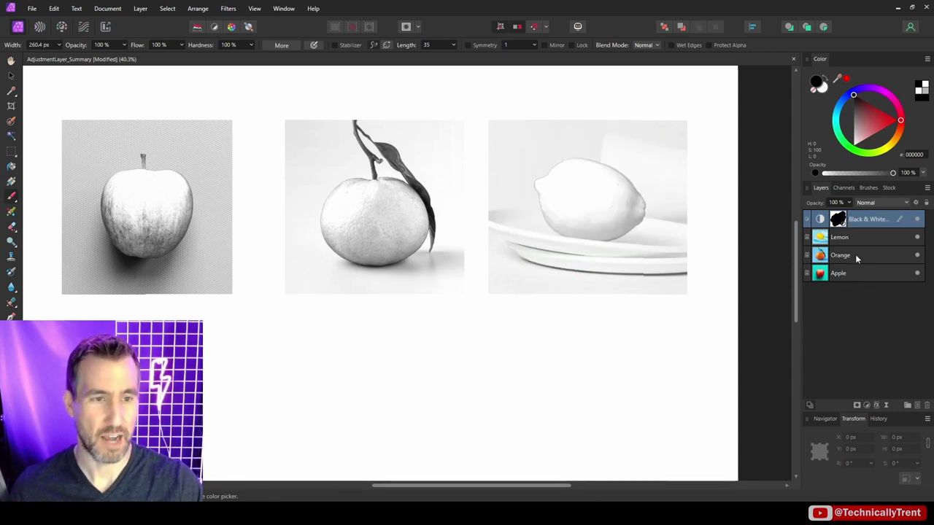
Brush black over the lemon on a separate mask nested in the adjustment, then delete that mask
drag(826, 225, 829, 232)
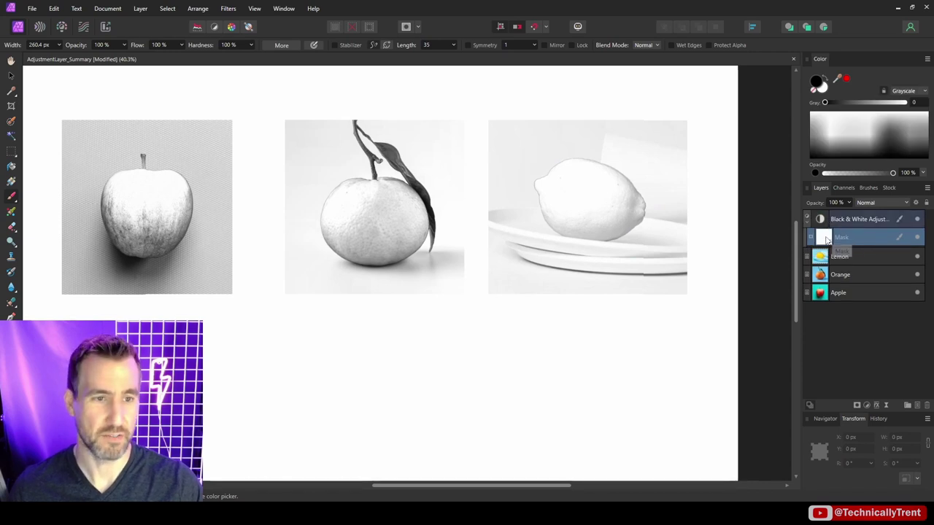
key(Delete)
key(ctrl+z)
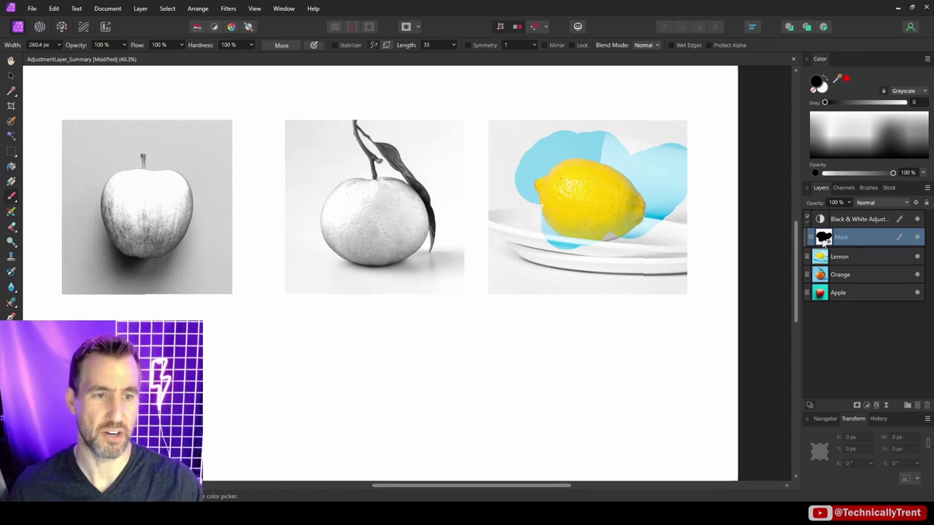
key(Delete)
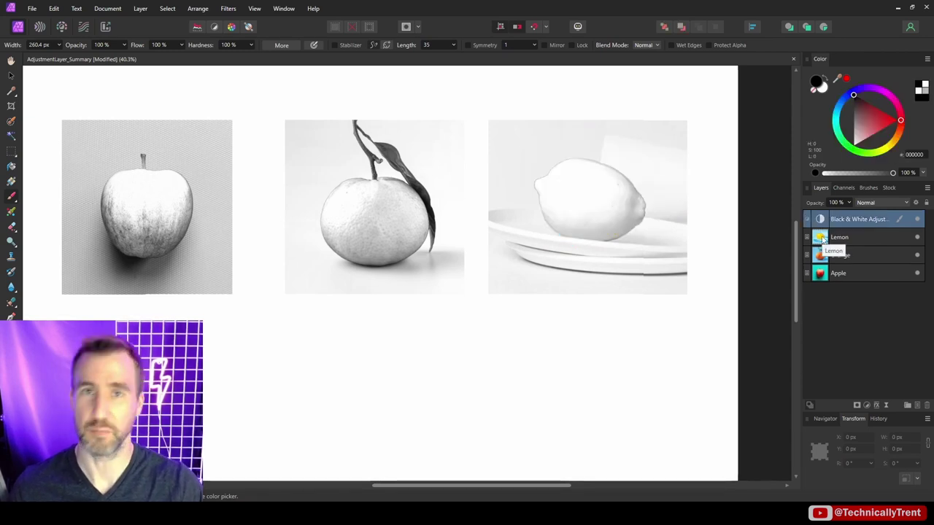
click(636, 185)
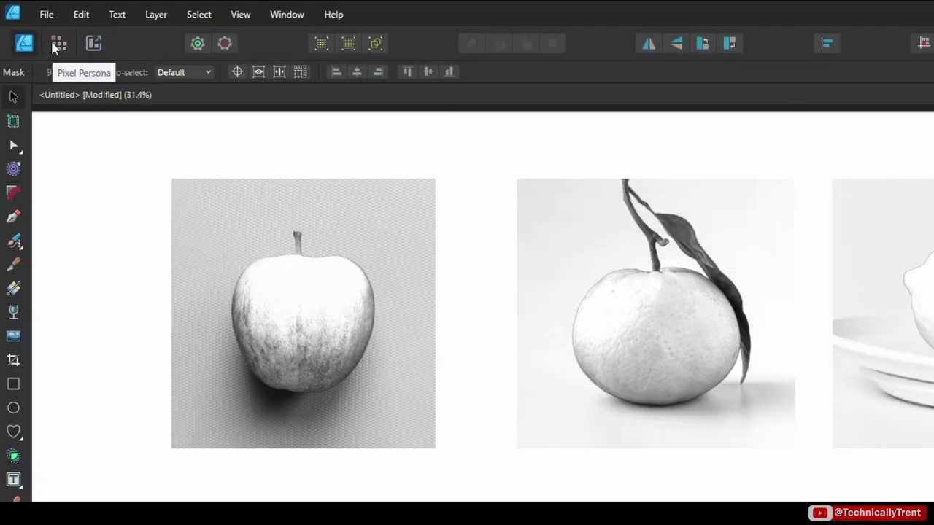
click(54, 44)
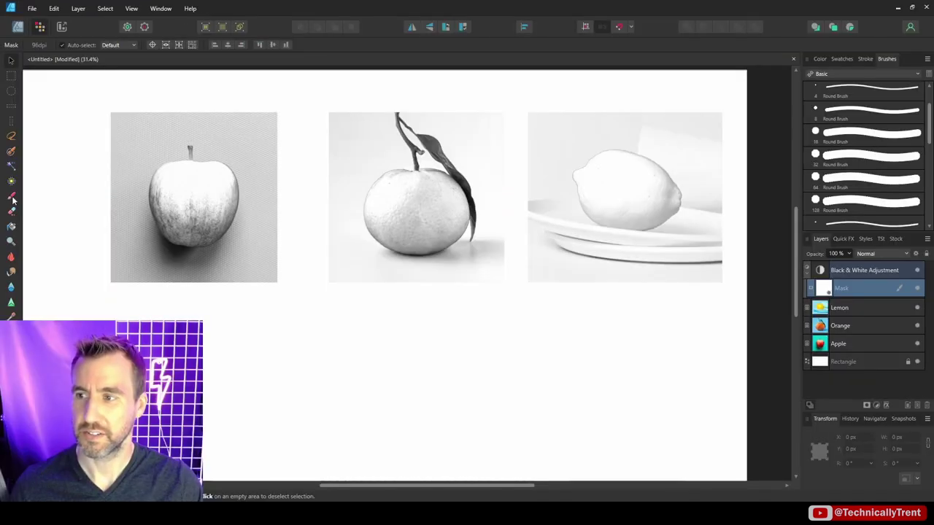
click(12, 198)
mouse_move(625, 191)
mouse_down()
mouse_move(658, 169)
mouse_move(640, 189)
mouse_move(589, 202)
mouse_move(606, 125)
mouse_move(551, 212)
mouse_move(644, 238)
mouse_move(699, 181)
mouse_move(718, 271)
mouse_up()
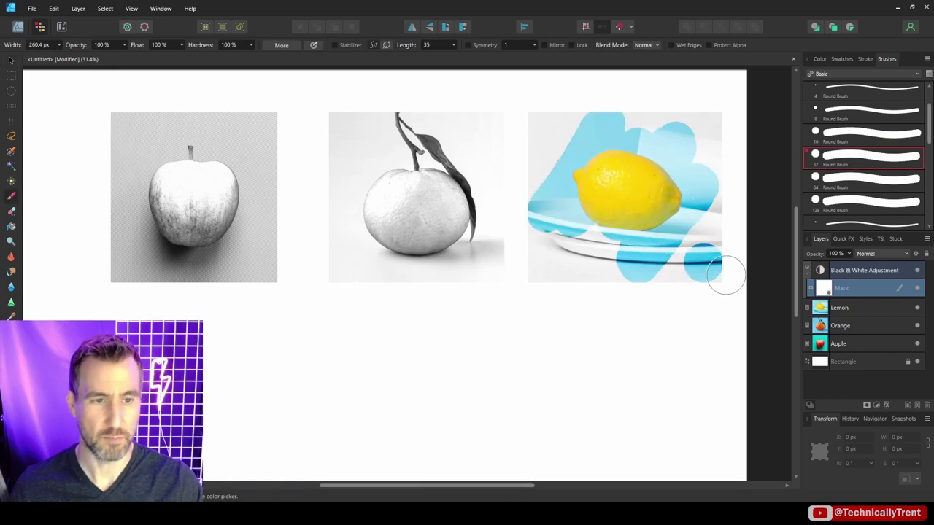
mouse_move(660, 194)
mouse_down()
mouse_move(713, 227)
mouse_move(712, 215)
mouse_move(585, 236)
mouse_move(613, 226)
mouse_move(616, 254)
mouse_up()
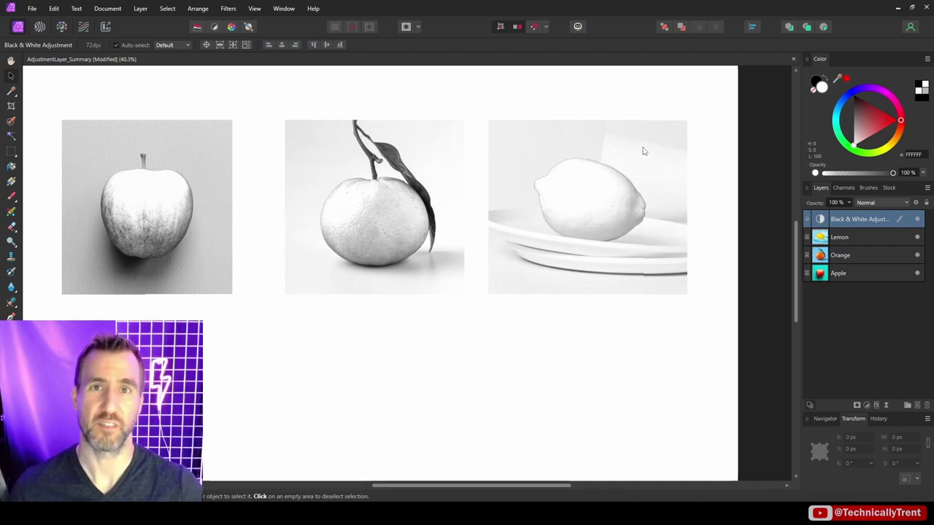
In Affinity Photo, set the Black & White adjustment to Red -33%, Yellow -33%, Green 5%, Cyan 0%, Blue 49% and Magenta 77%
double_click(820, 219)
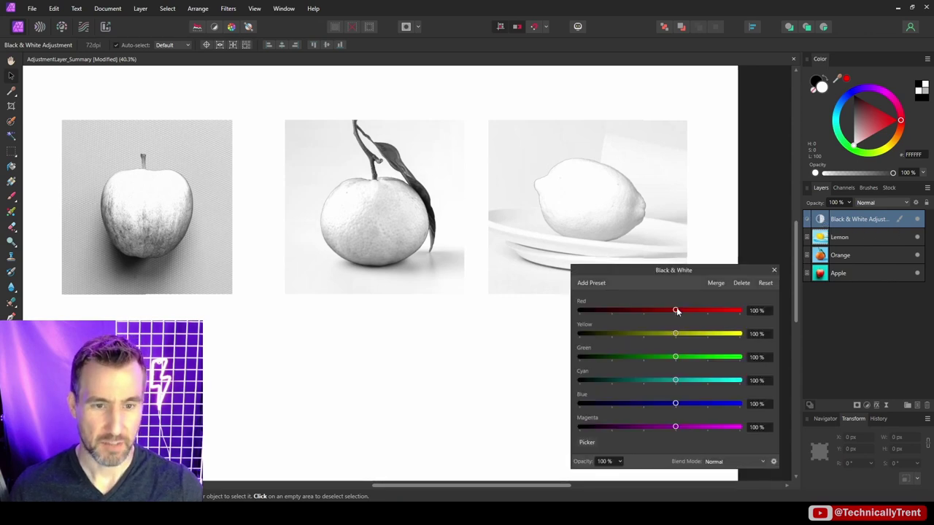
drag(676, 310, 633, 310)
drag(678, 334, 633, 334)
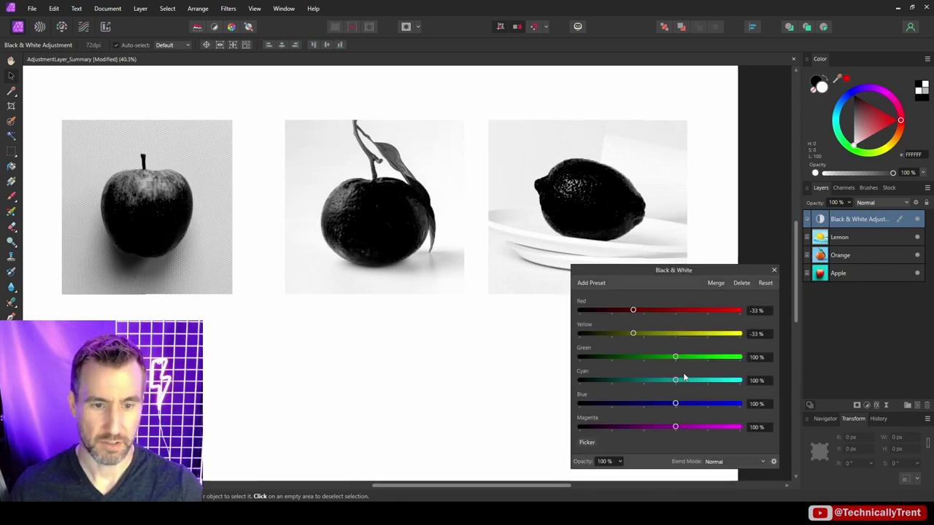
drag(675, 357, 672, 427)
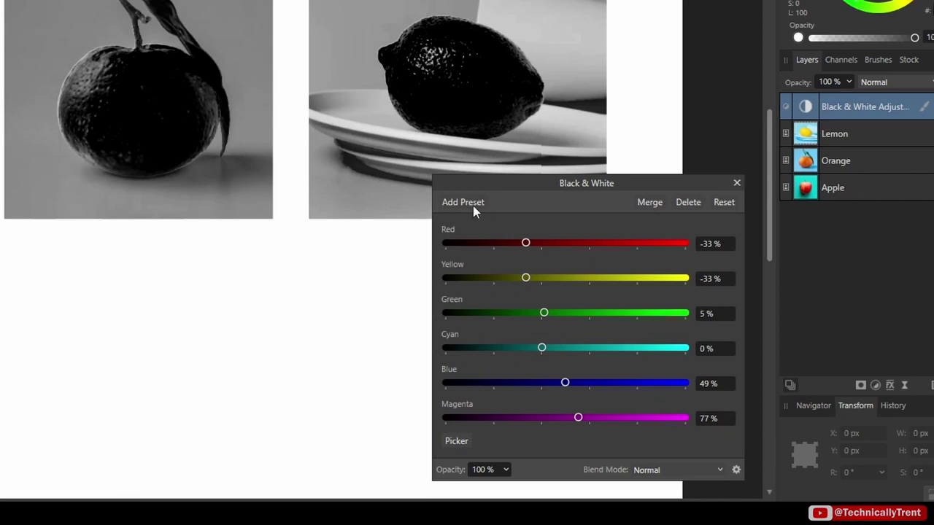
Save the slider settings as an adjustment preset named with the author's first name plus BW, and close the adjustment settings
click(468, 204)
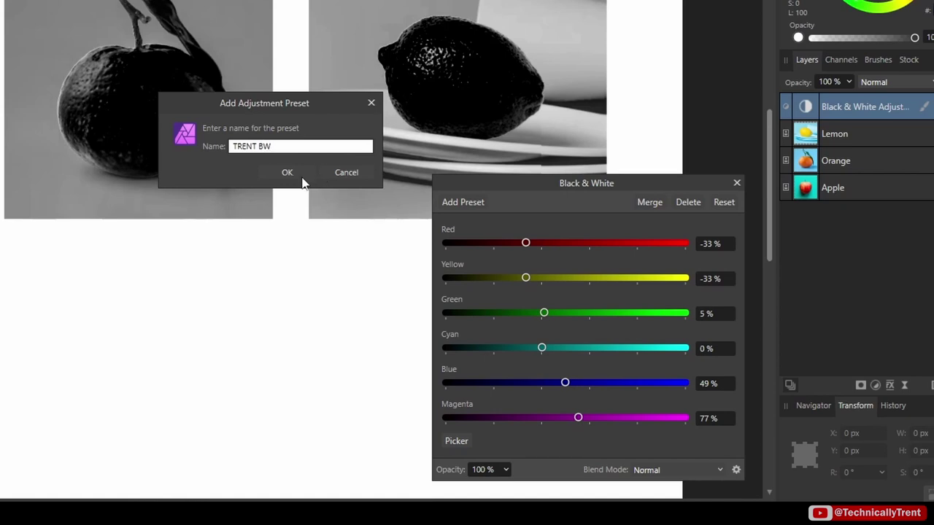
click(287, 173)
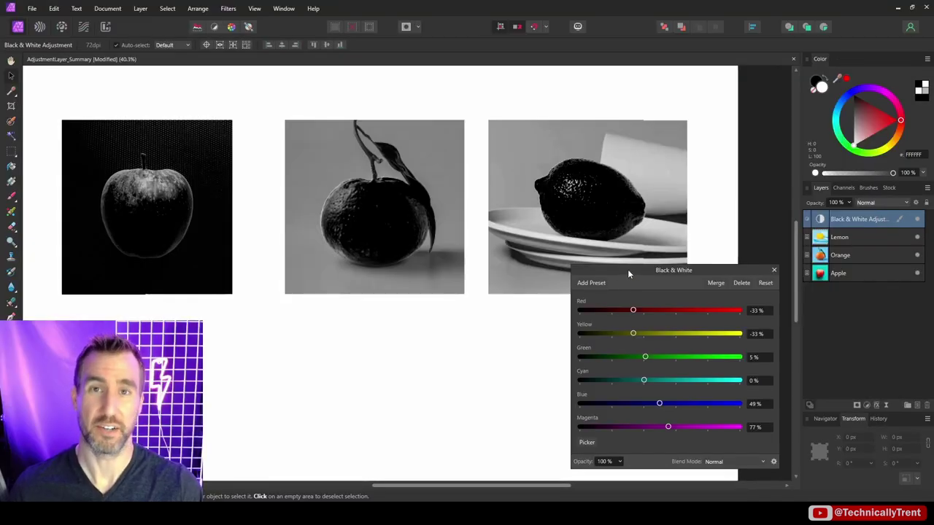
click(774, 270)
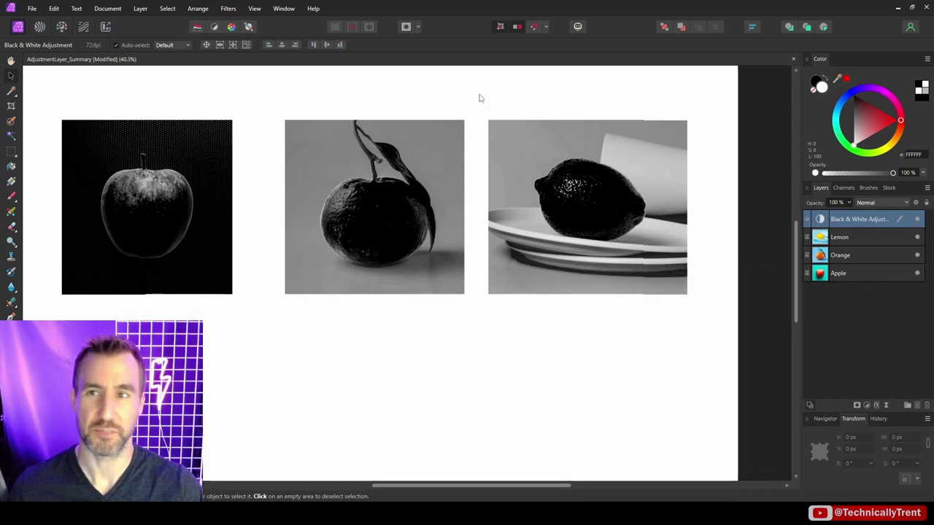
Display the adjustment presets with the Black & White category expanded, and remove the existing Black & White adjustment
click(284, 8)
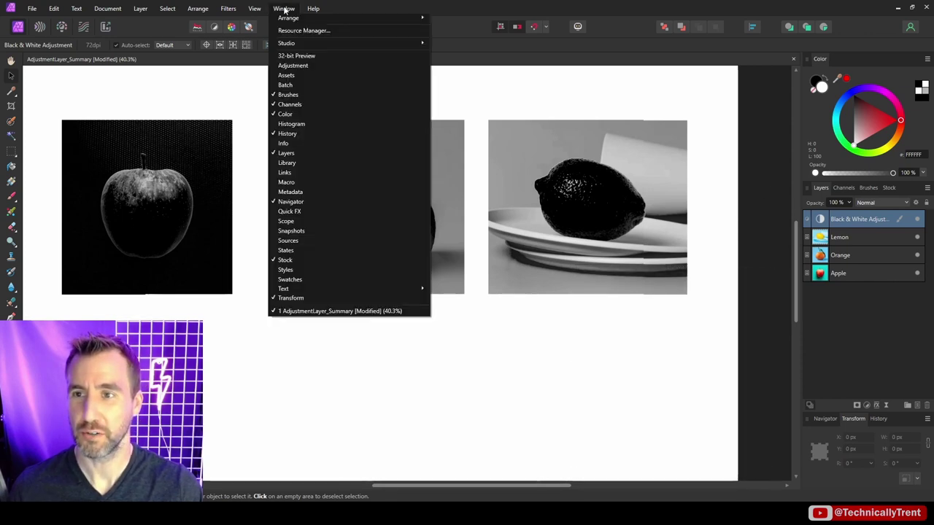
click(300, 67)
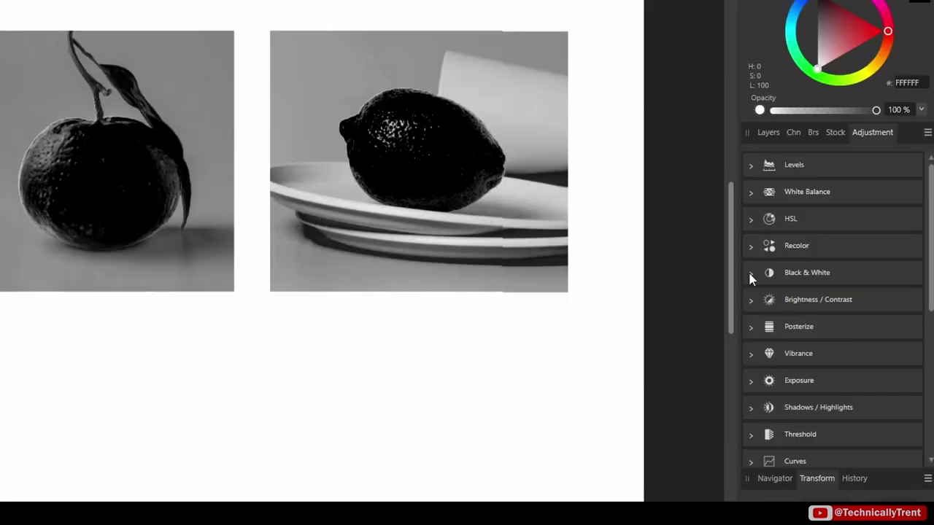
click(751, 275)
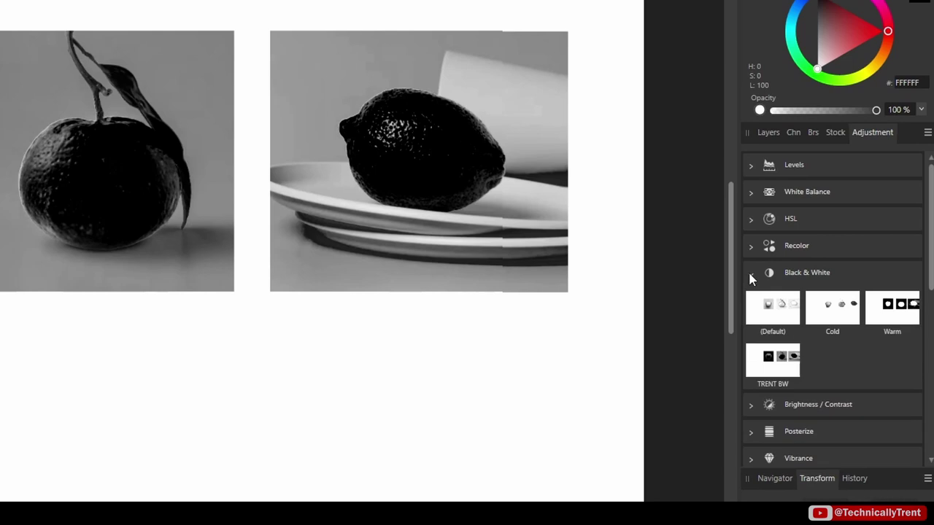
click(792, 374)
click(768, 133)
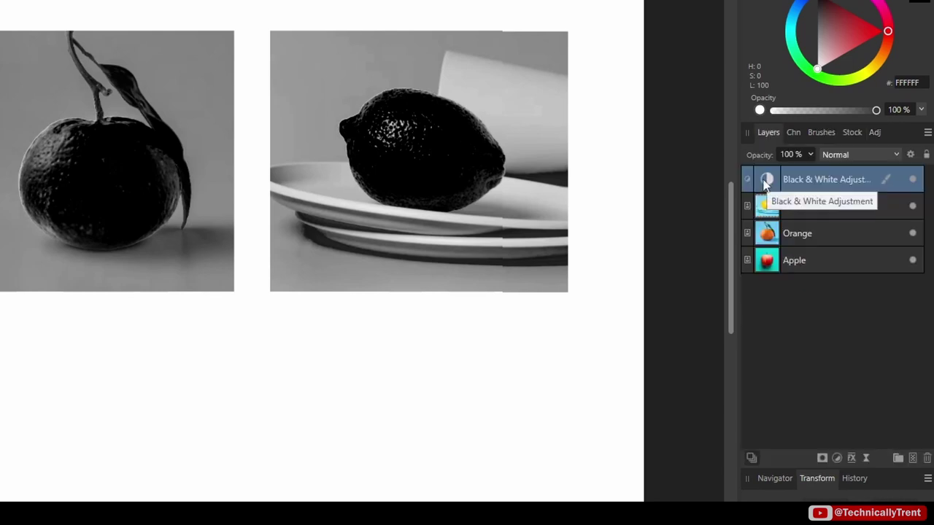
key(ctrl+z)
Apply the saved custom BW preset to the Lemon layer and reveal the adjustment nested under it
click(868, 133)
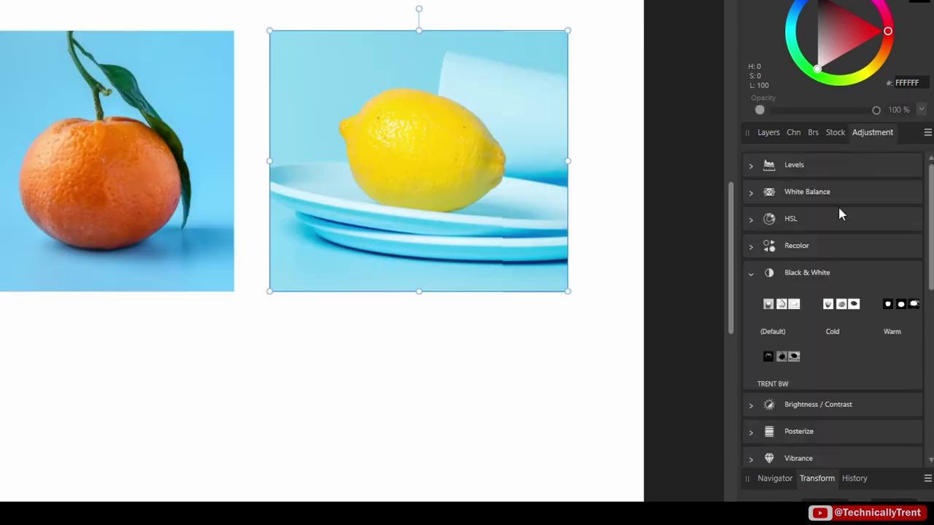
click(782, 358)
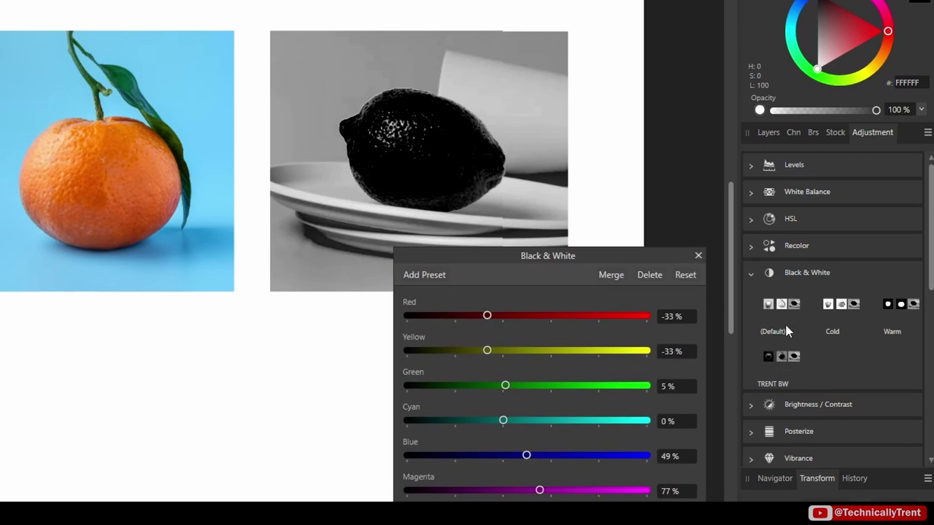
click(768, 132)
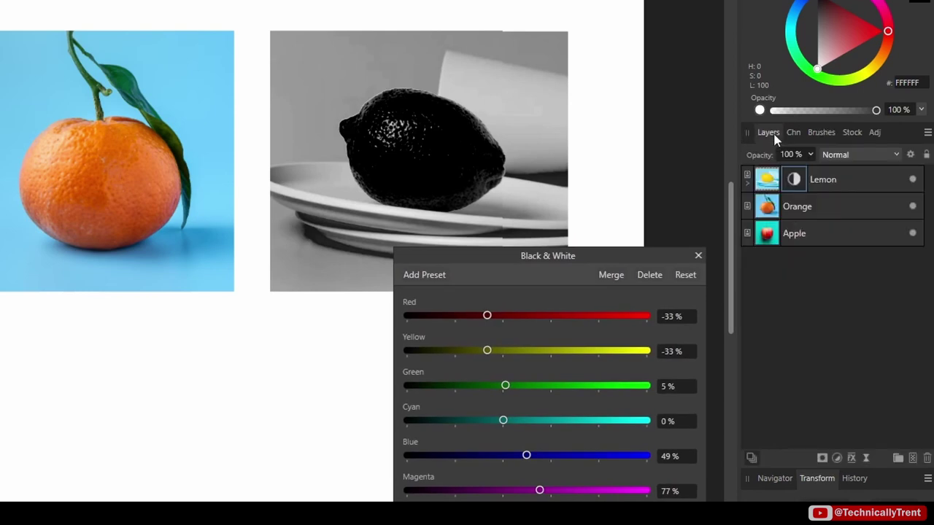
click(748, 187)
drag(775, 210, 771, 174)
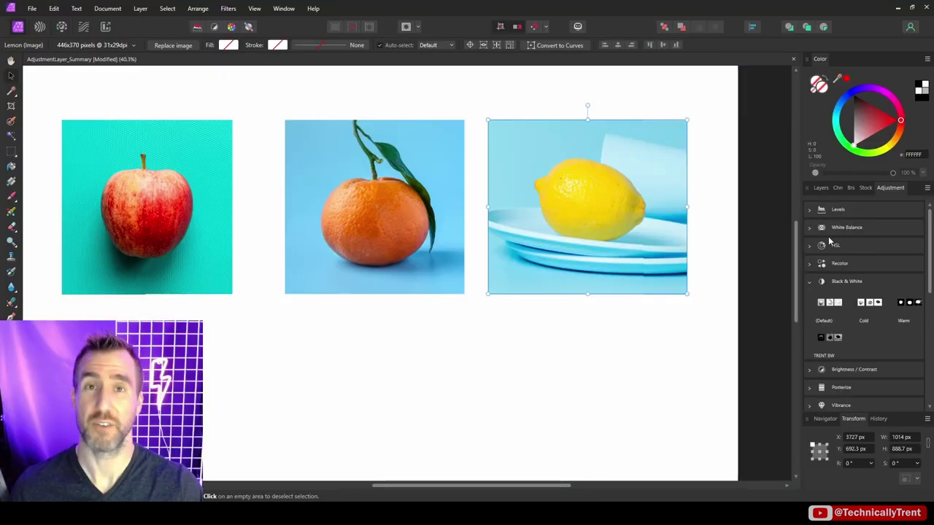
Expand the HSL presets, browse the other adjustment categories, and clear the image selection
click(810, 246)
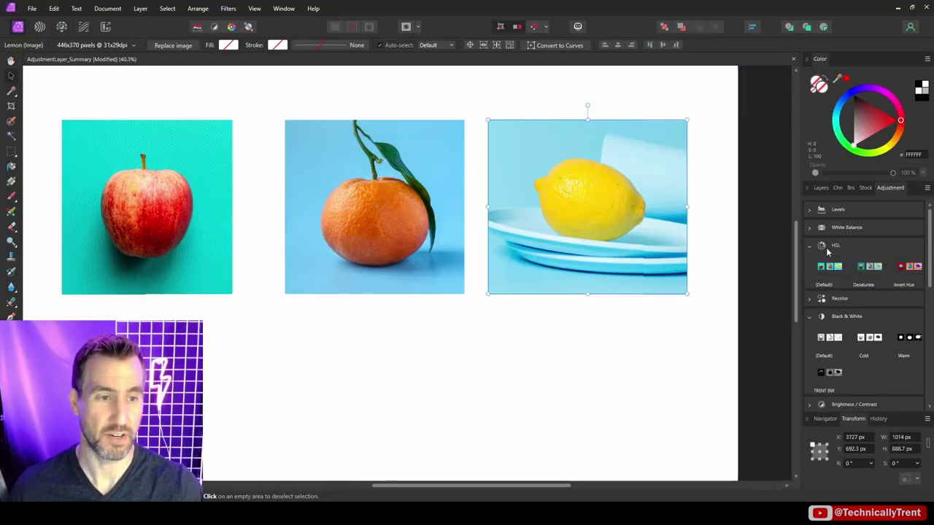
scroll(861, 270, down, 2)
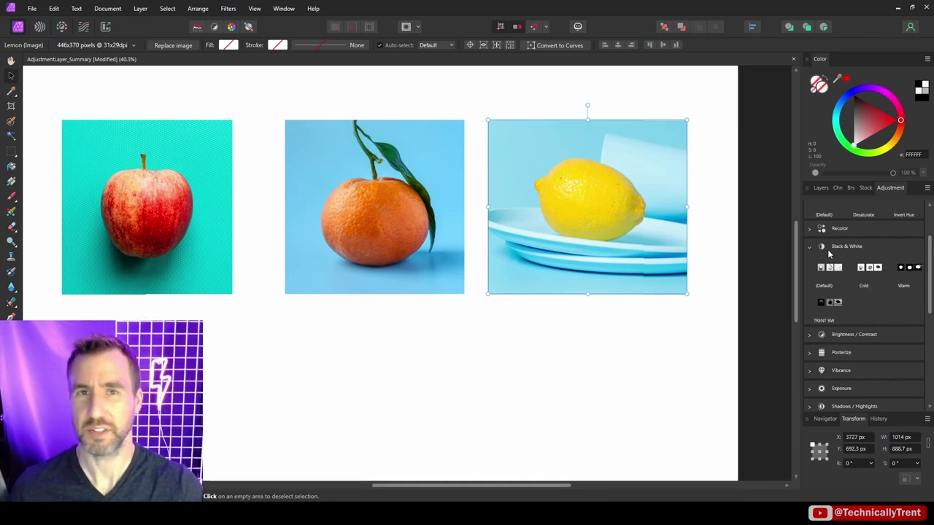
key(ctrl+d)
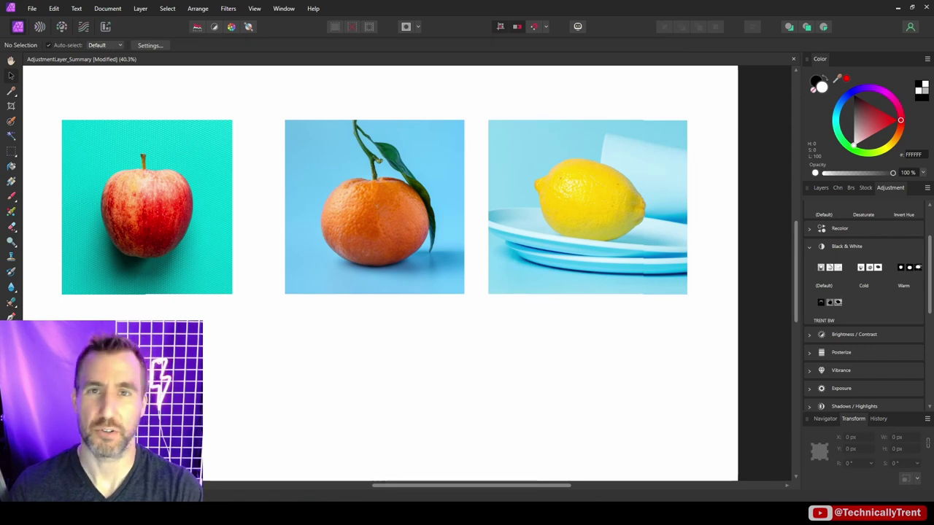
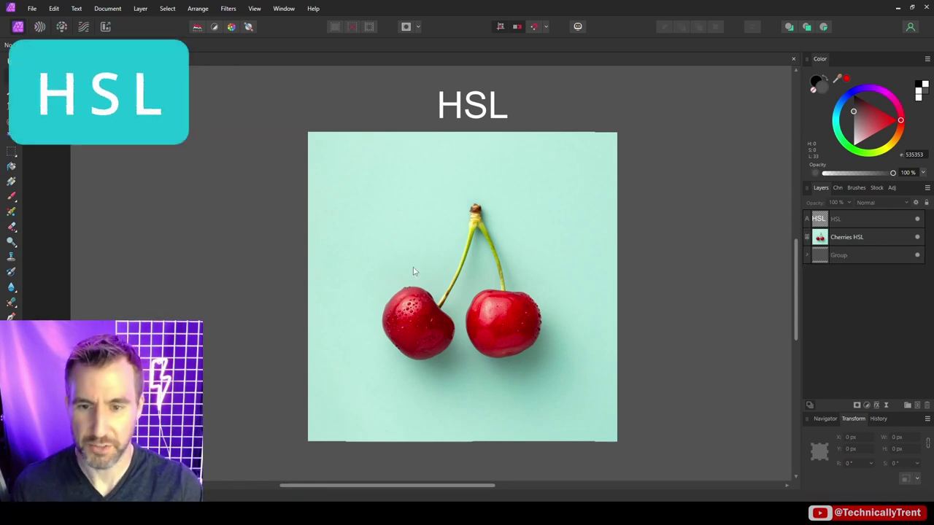
Add an HSL adjustment to the Cherries HSL layer and move its settings window higher
click(855, 238)
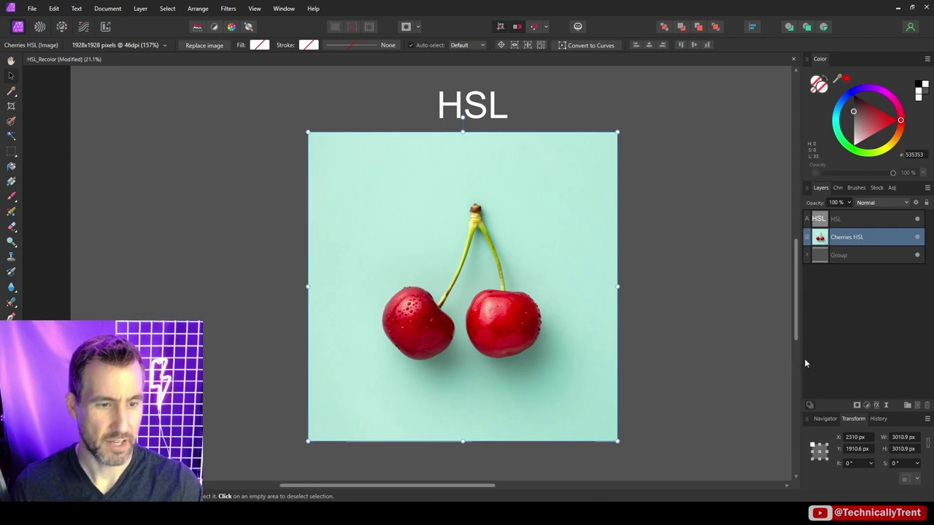
click(867, 407)
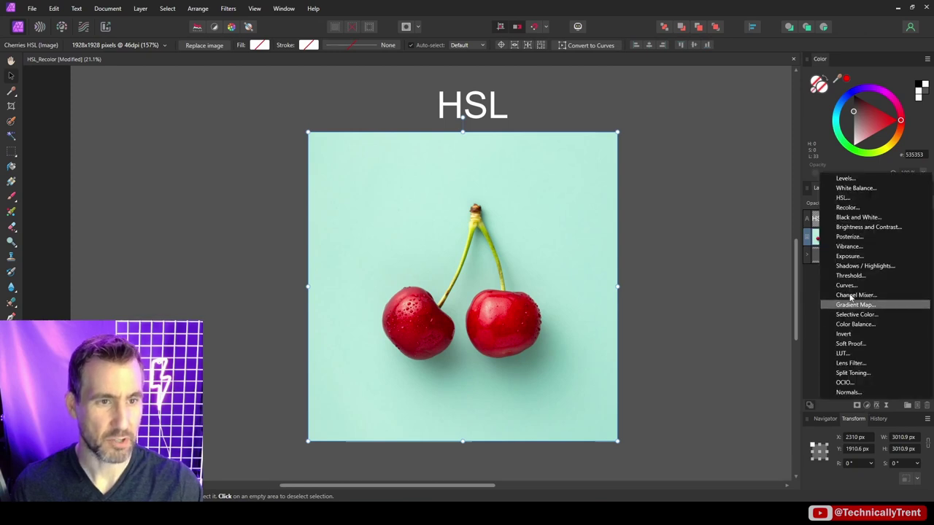
click(865, 196)
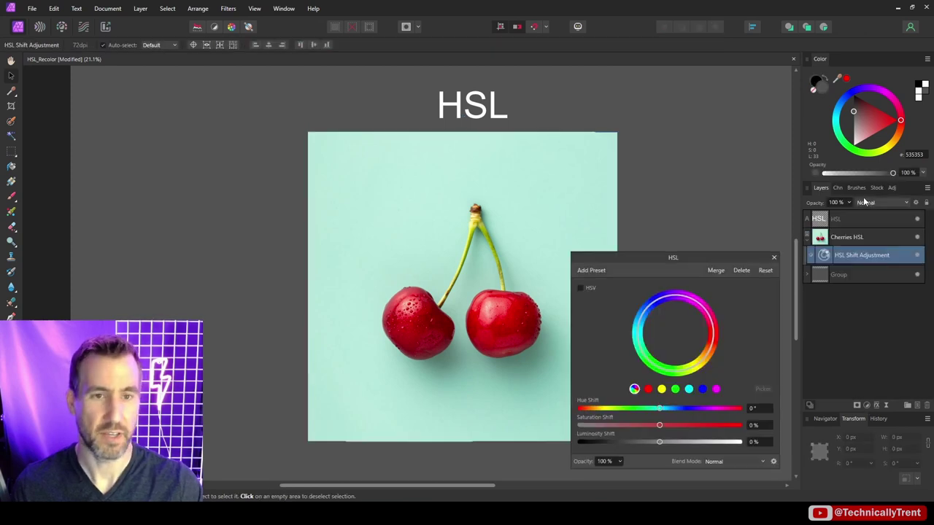
drag(721, 258, 728, 124)
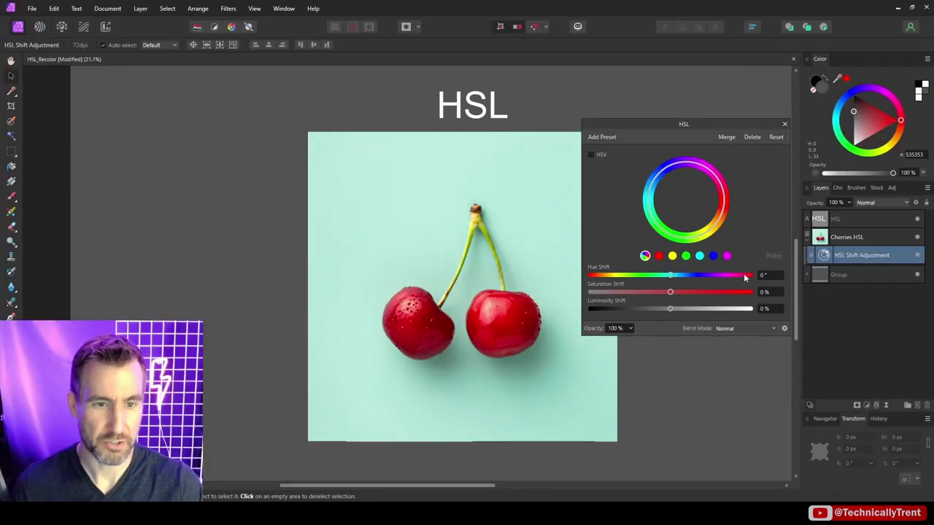
Try the overall HSL shifts on the cherries: Hue Shift at 110.1°, restored to 0°, plus Saturation Shift and a brighter Luminosity Shift
drag(670, 276, 719, 278)
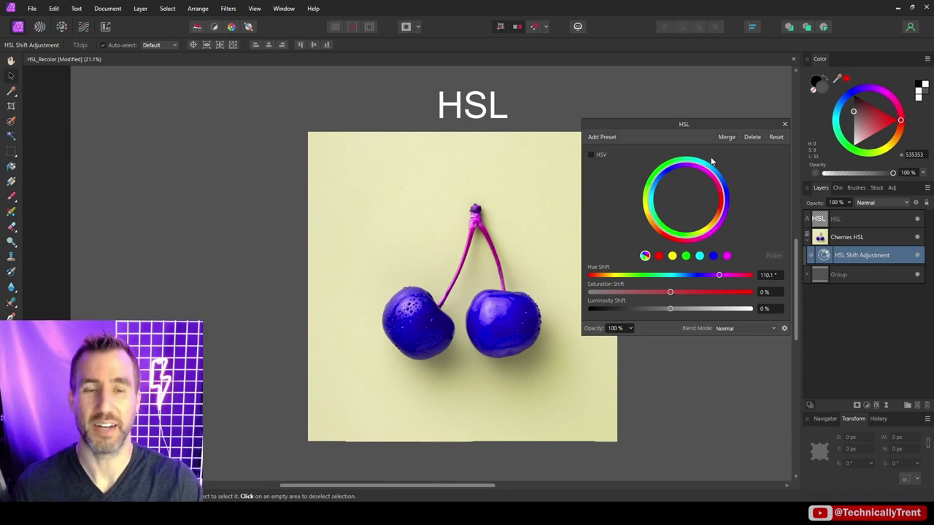
double_click(732, 190)
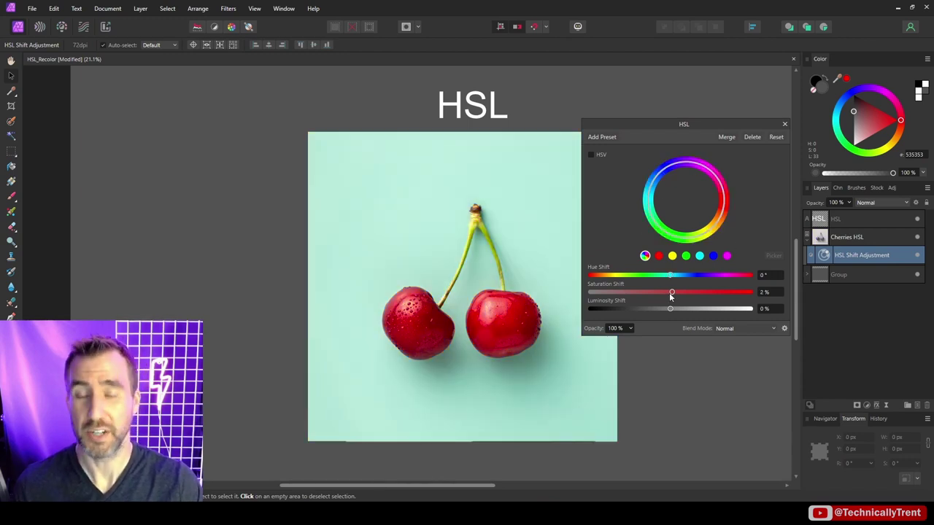
drag(670, 292, 706, 336)
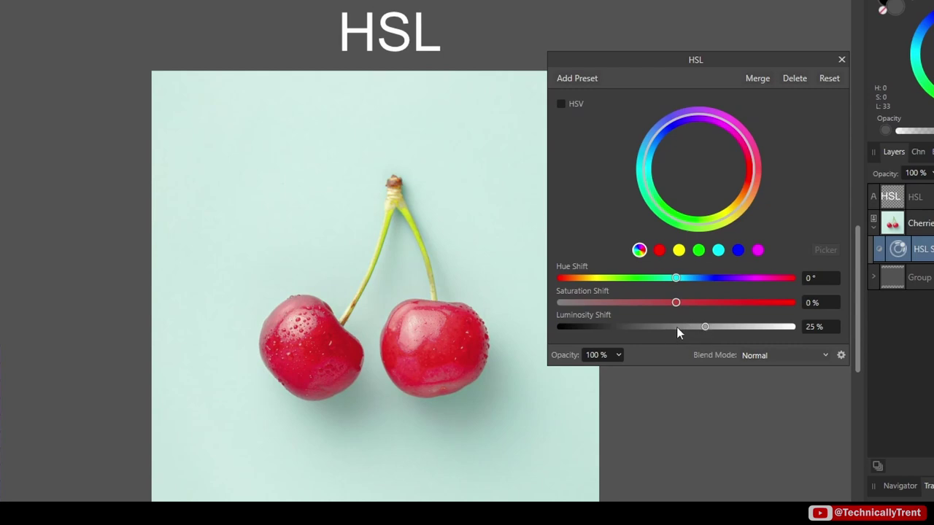
drag(703, 327, 795, 330)
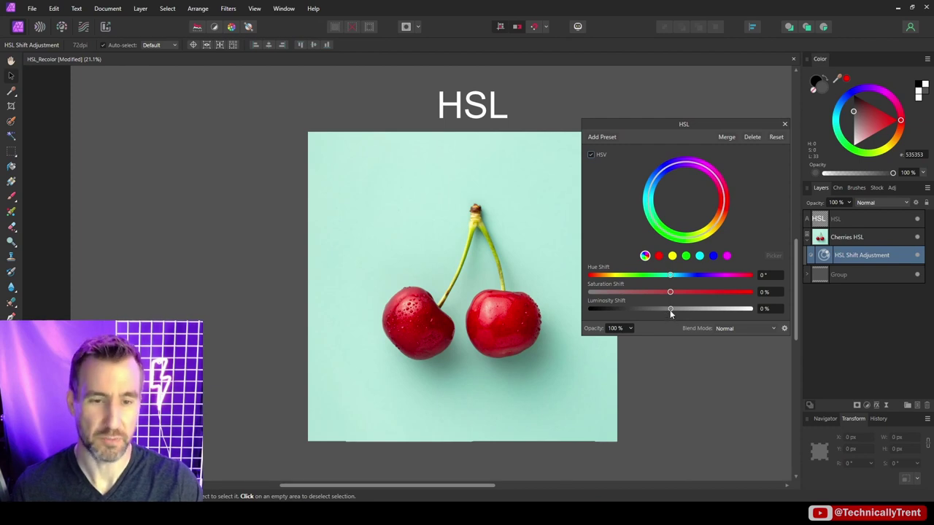
With HSV enabled, try Luminosity Shift at 100% and -23%, and restore the HSL adjustment to its defaults with HSV off
drag(670, 309, 757, 313)
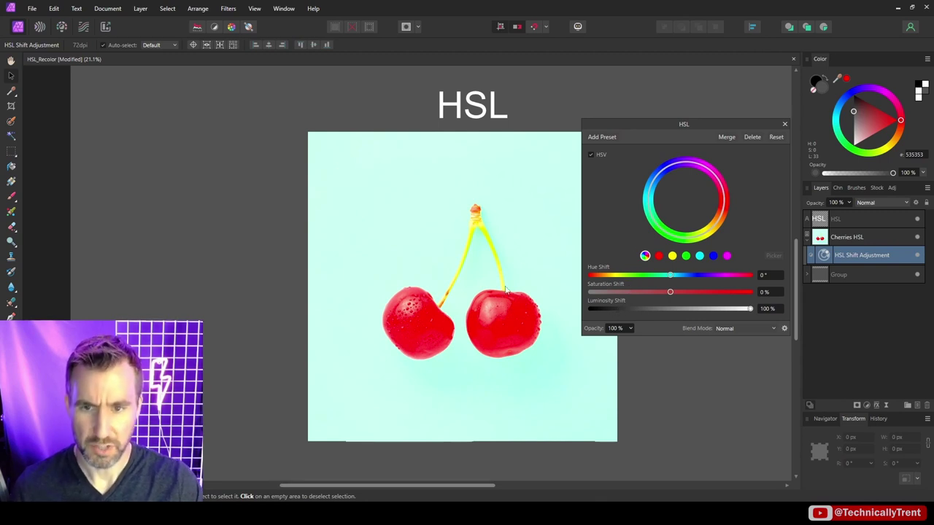
drag(749, 308, 652, 312)
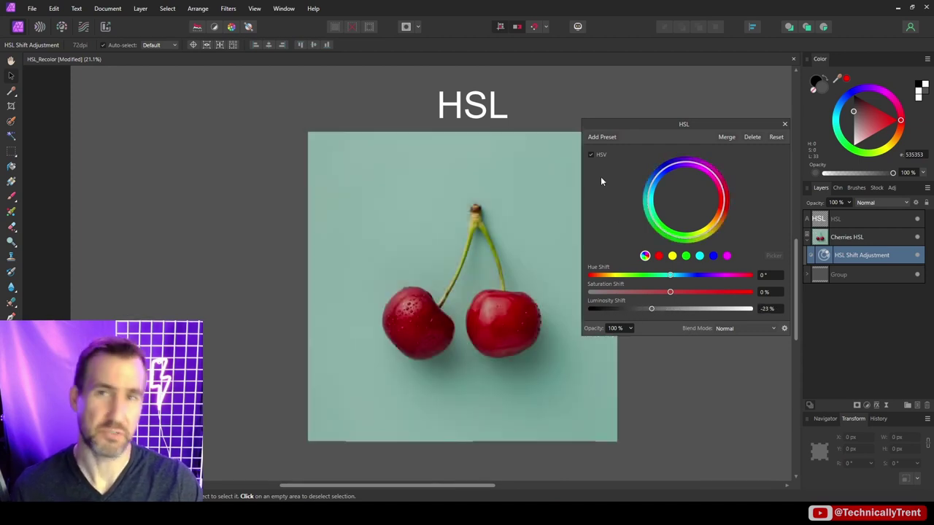
click(592, 155)
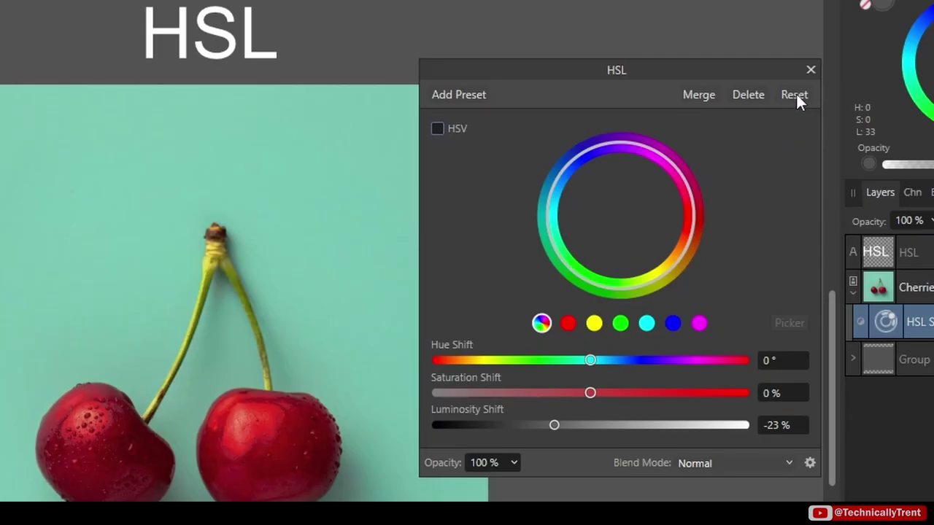
click(795, 97)
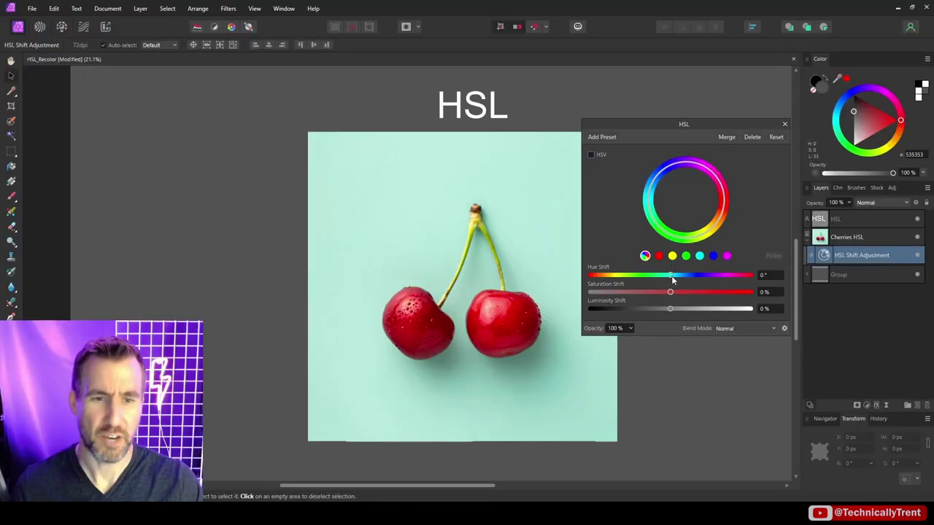
mouse_move(671, 279)
mouse_down()
mouse_move(640, 278)
mouse_move(671, 277)
mouse_up()
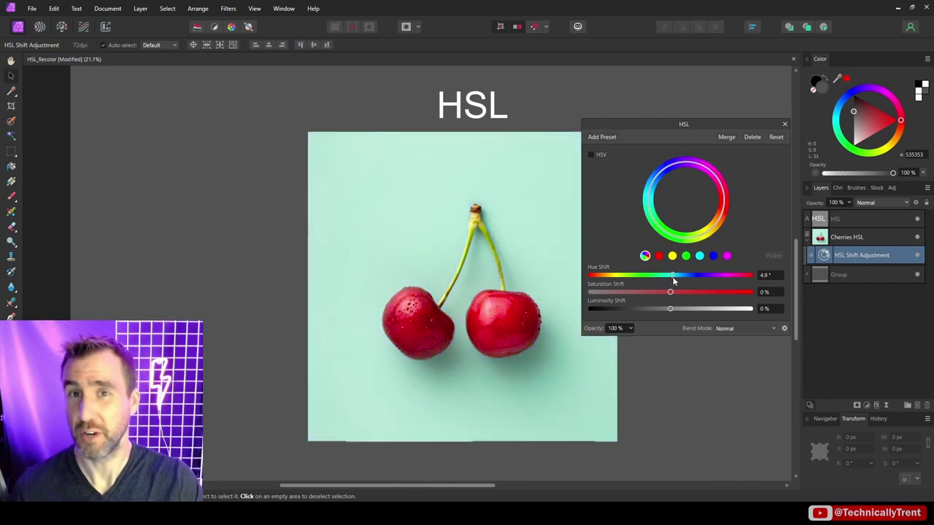
click(777, 138)
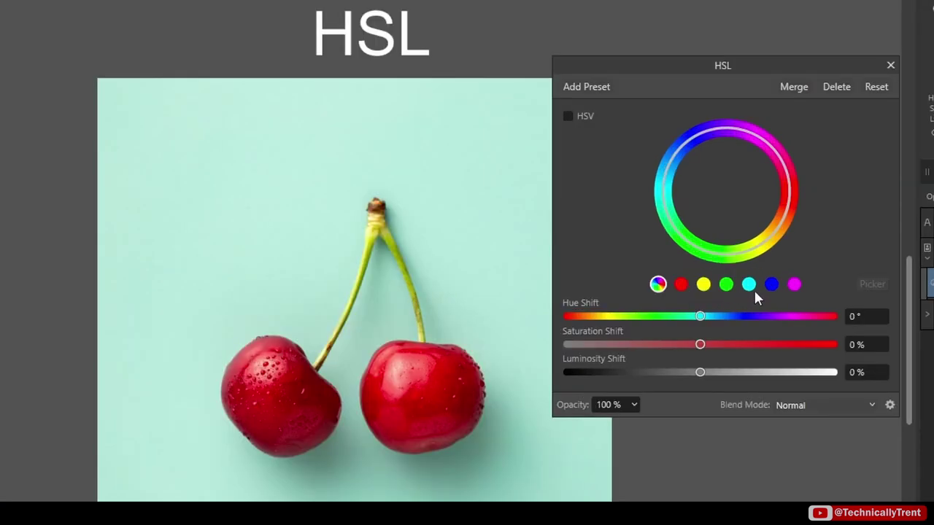
Try shifting only the red range's hue to 143° and 100.3°, and adjust its range nodes on the color wheel
click(681, 285)
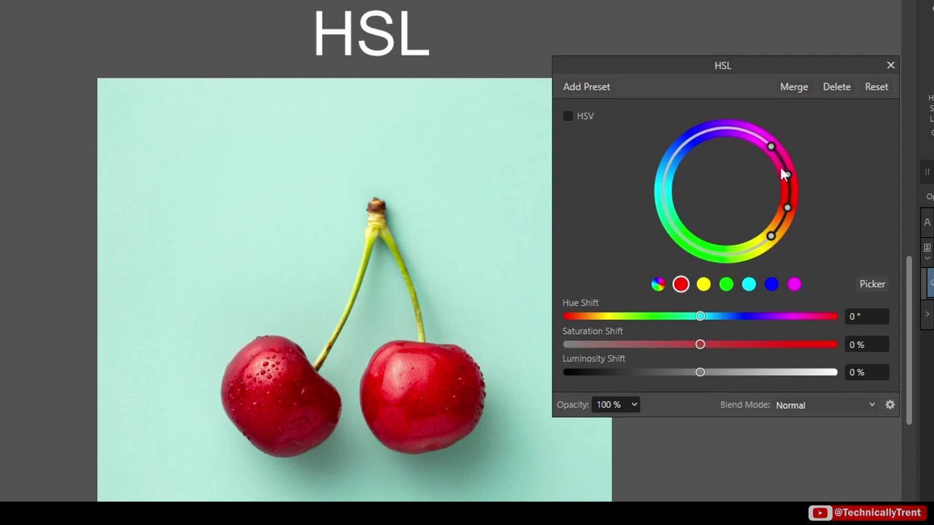
drag(702, 319, 806, 319)
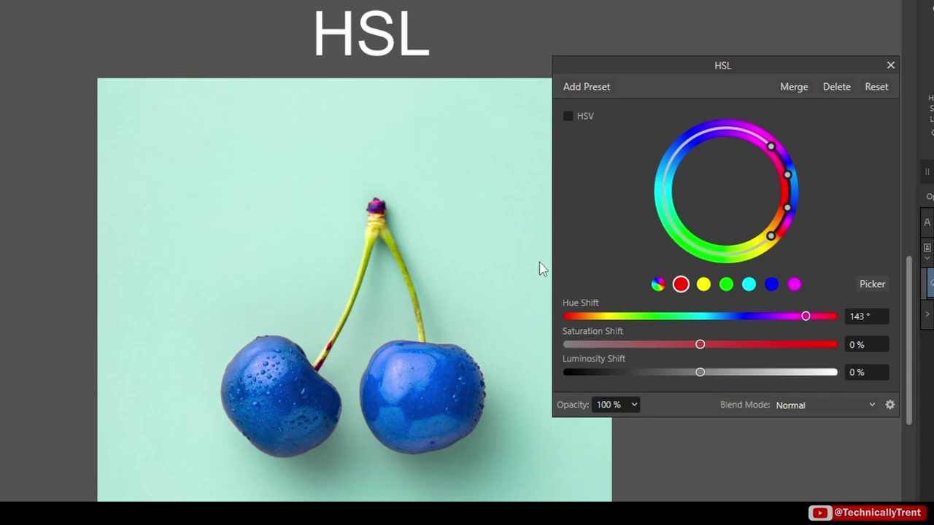
mouse_move(786, 321)
mouse_down()
mouse_move(735, 316)
mouse_move(774, 319)
mouse_up()
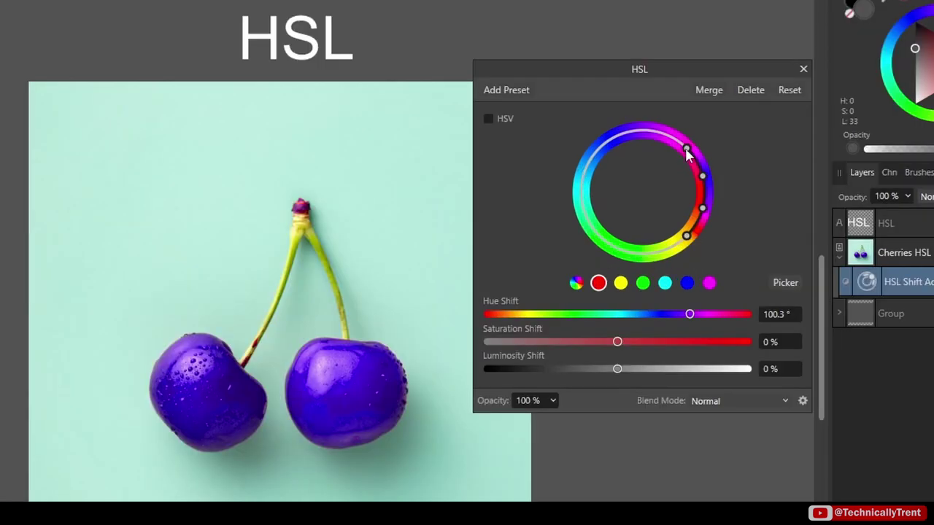
drag(664, 143, 682, 243)
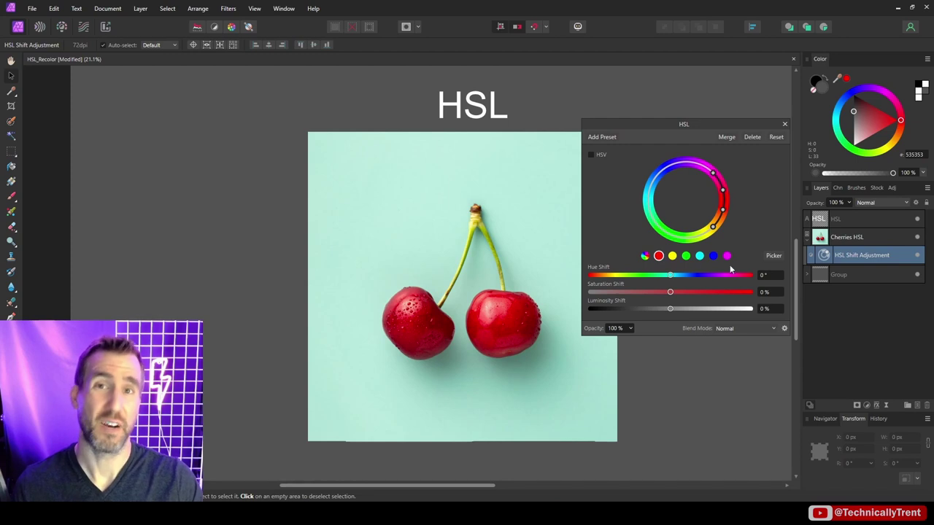
Retarget the magenta range by sampling red from the right cherry, and try a Hue Shift of 8.2°
click(728, 256)
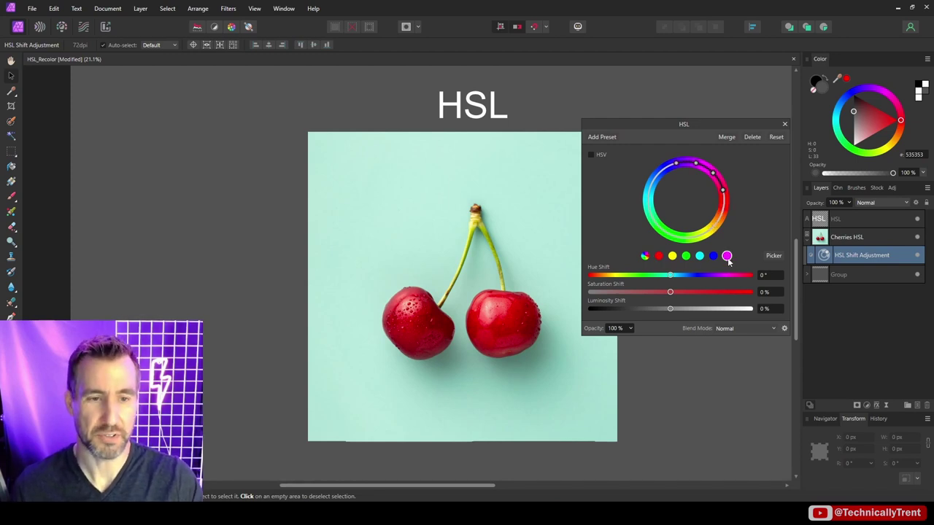
click(773, 256)
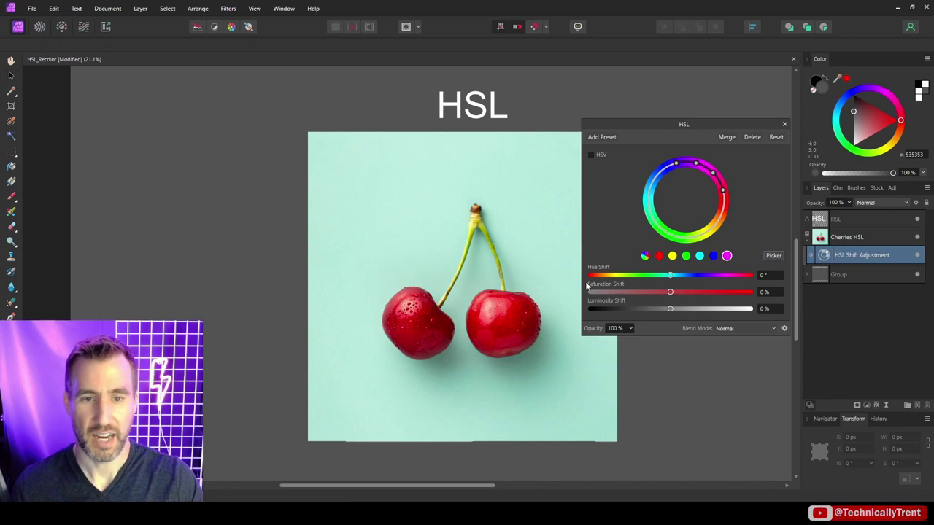
click(486, 326)
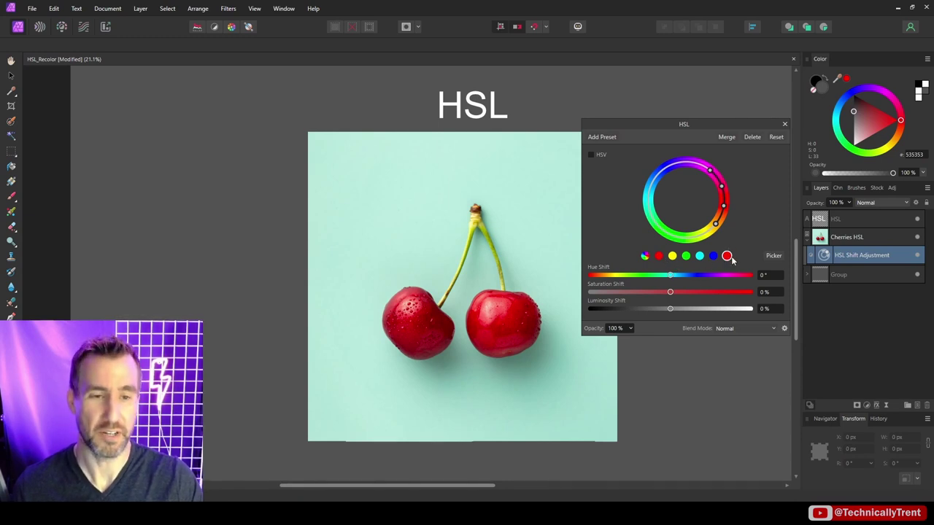
mouse_move(670, 275)
mouse_down()
mouse_move(632, 277)
mouse_move(702, 277)
mouse_move(674, 275)
mouse_up()
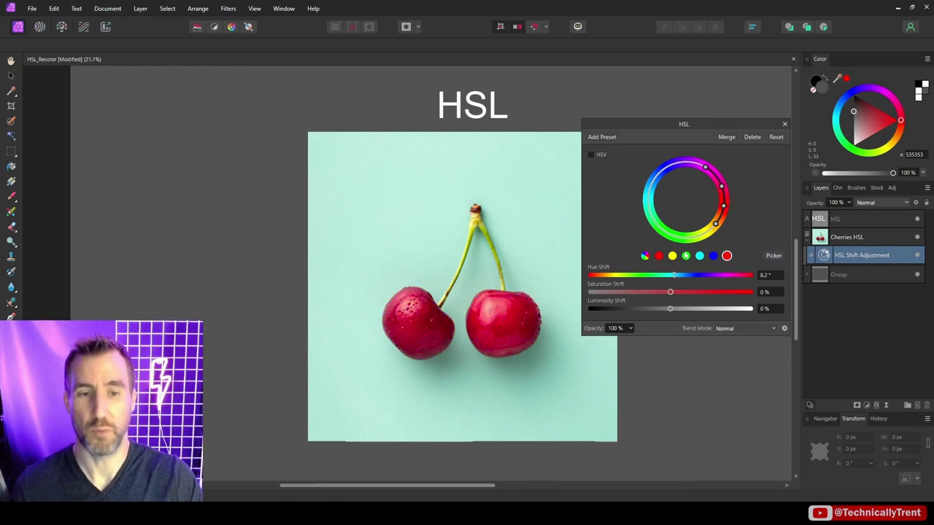
Set the red range's Hue Shift to 80.5° in the HSL adjustment on the cherries
click(659, 255)
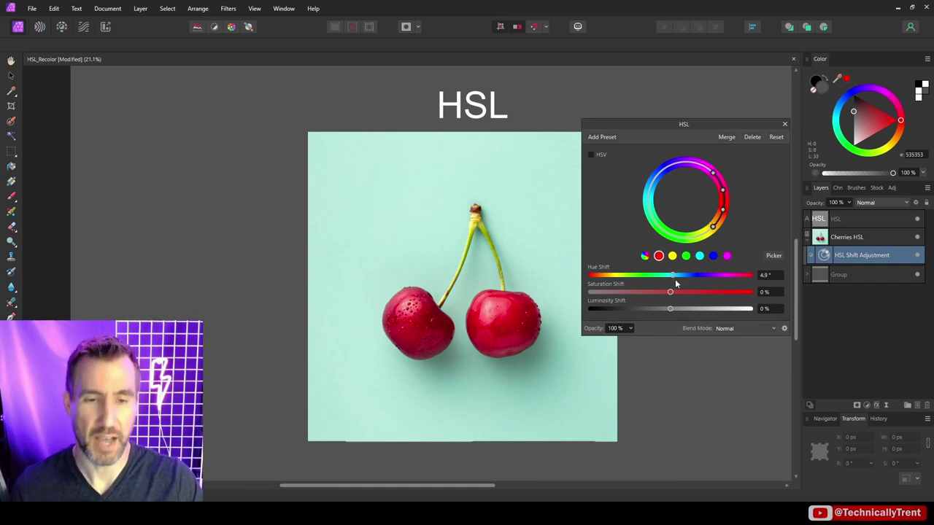
drag(675, 278, 650, 277)
drag(813, 286, 921, 310)
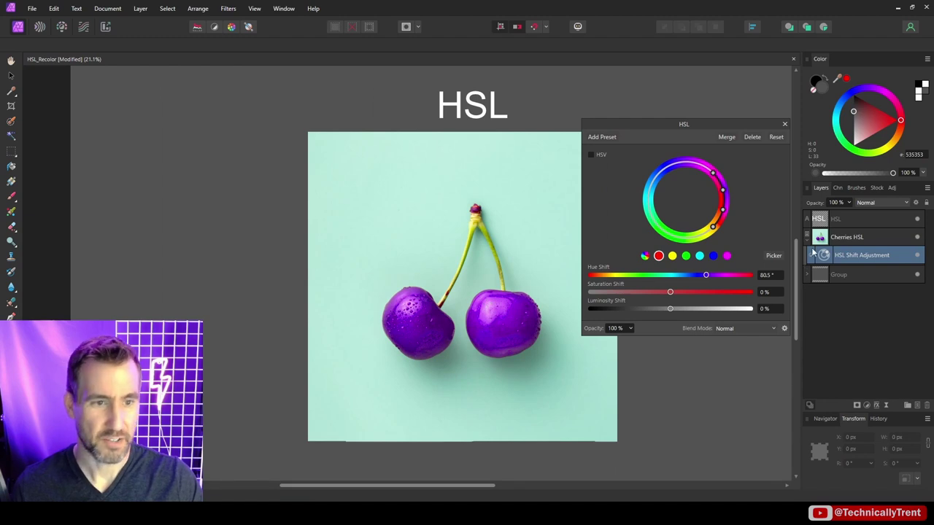
Add a mask to the HSL adjustment, paint the stems black on it, and reopen the adjustment's red range settings
click(857, 405)
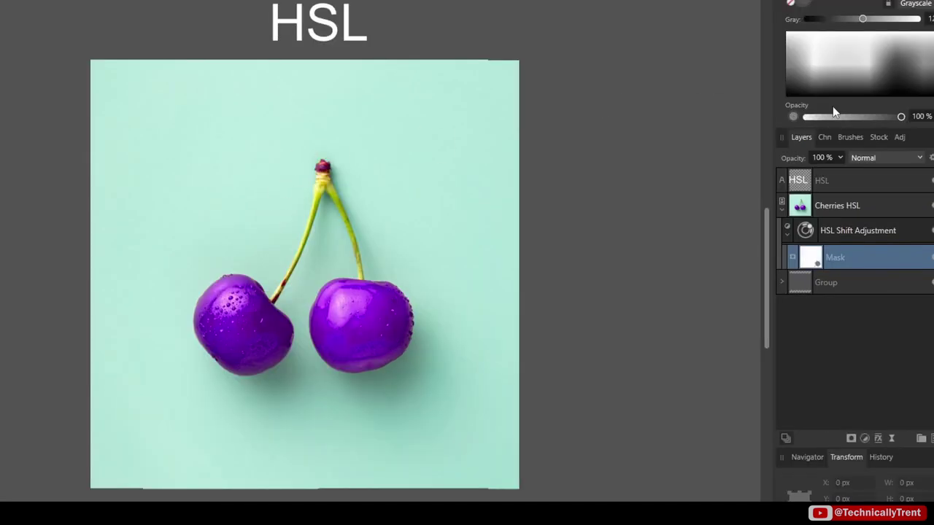
mouse_move(302, 152)
mouse_down()
mouse_move(306, 209)
mouse_move(271, 270)
mouse_move(283, 288)
mouse_up()
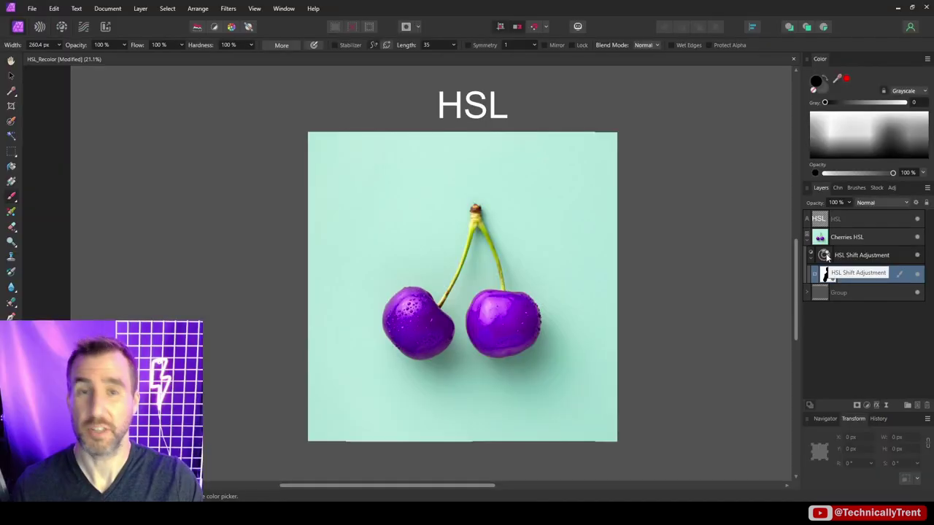
double_click(805, 230)
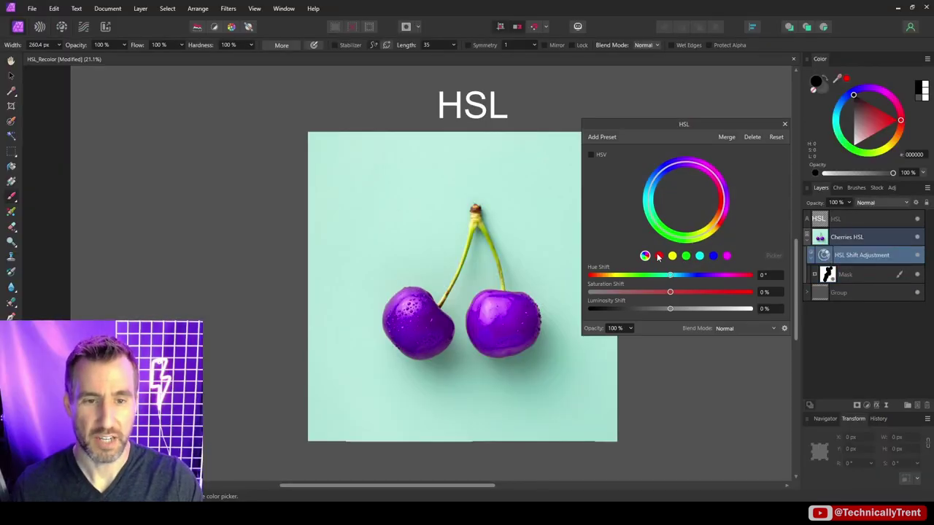
click(658, 255)
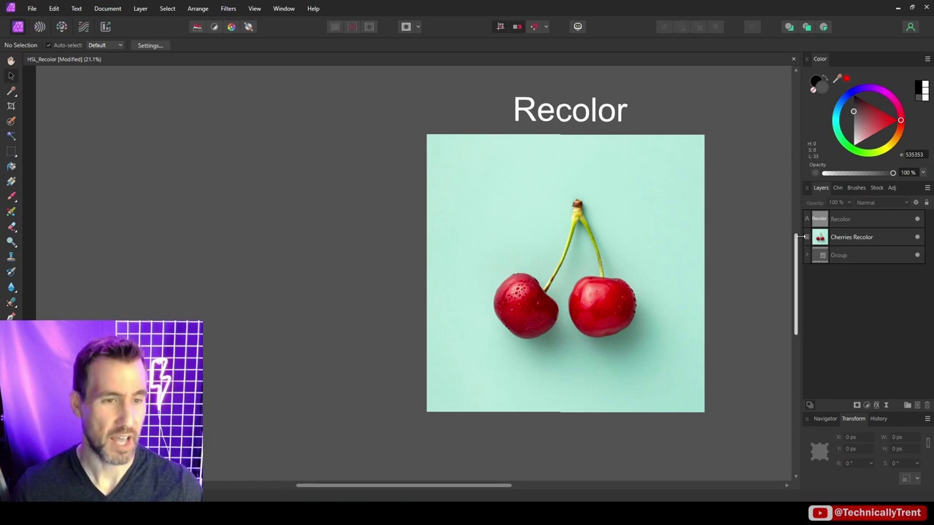
Add a Recolor adjustment to the Cherries Recolor image and set its Hue to 239.6°
click(863, 241)
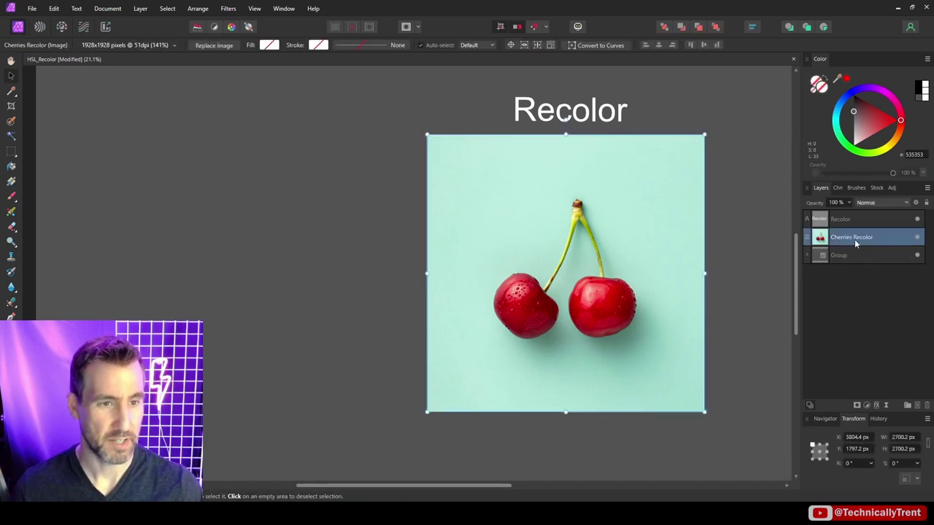
click(867, 406)
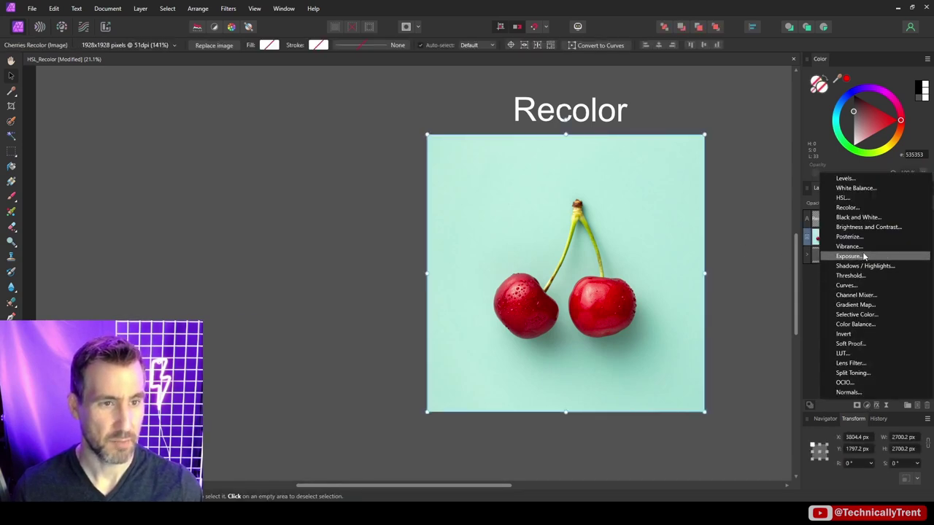
click(858, 209)
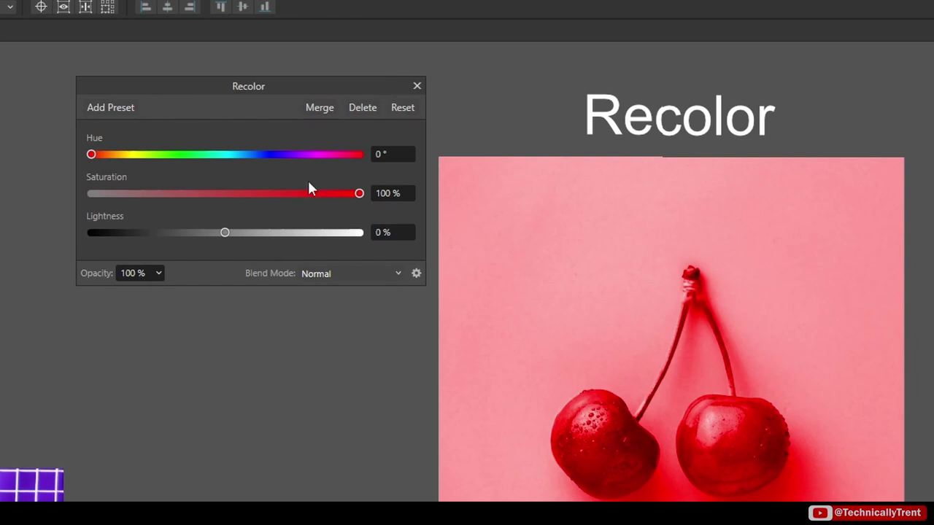
drag(94, 155, 270, 167)
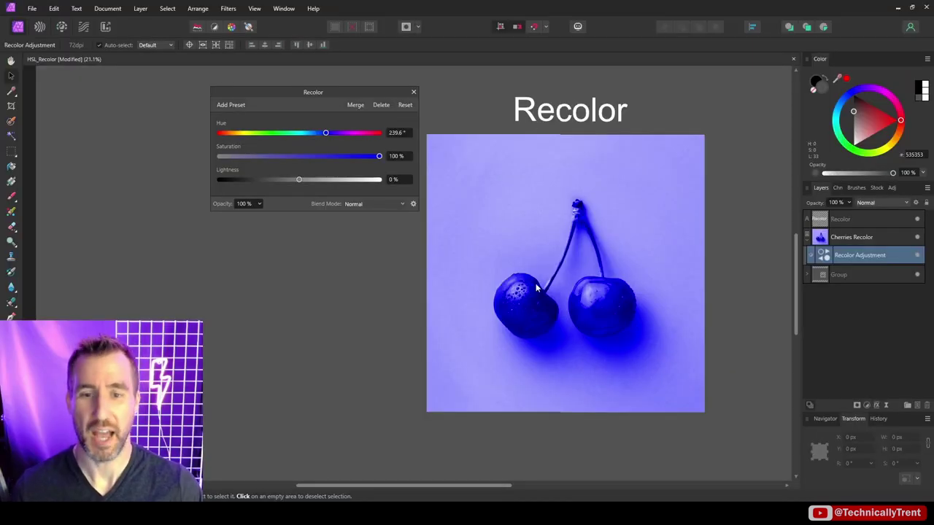
Limit the Recolor adjustment to the two cherries with a mask, and inspect that mask's edges in isolation
click(807, 275)
drag(750, 229, 806, 196)
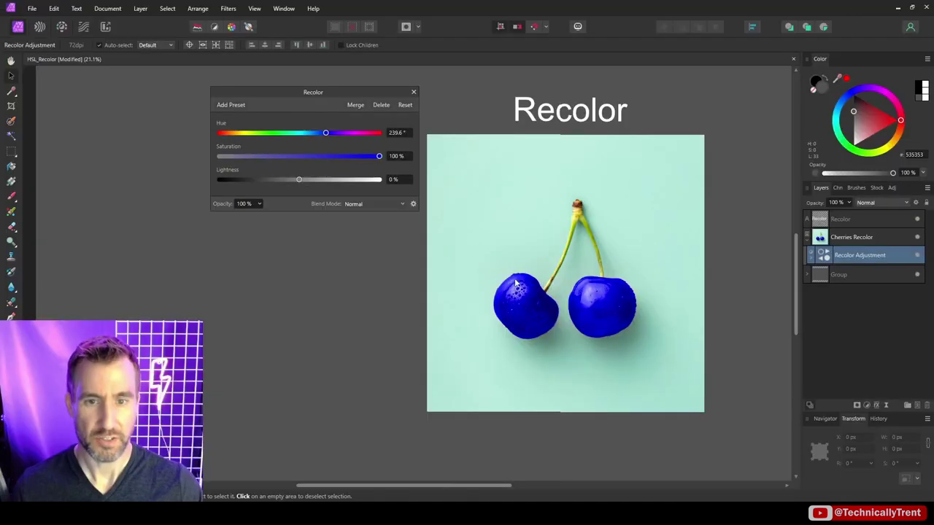
click(811, 255)
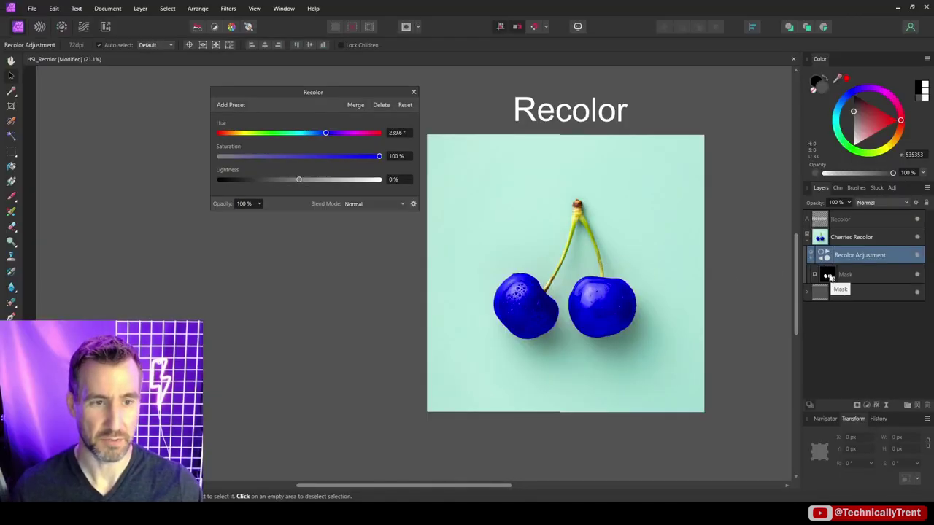
click(828, 275)
alt+click(828, 275)
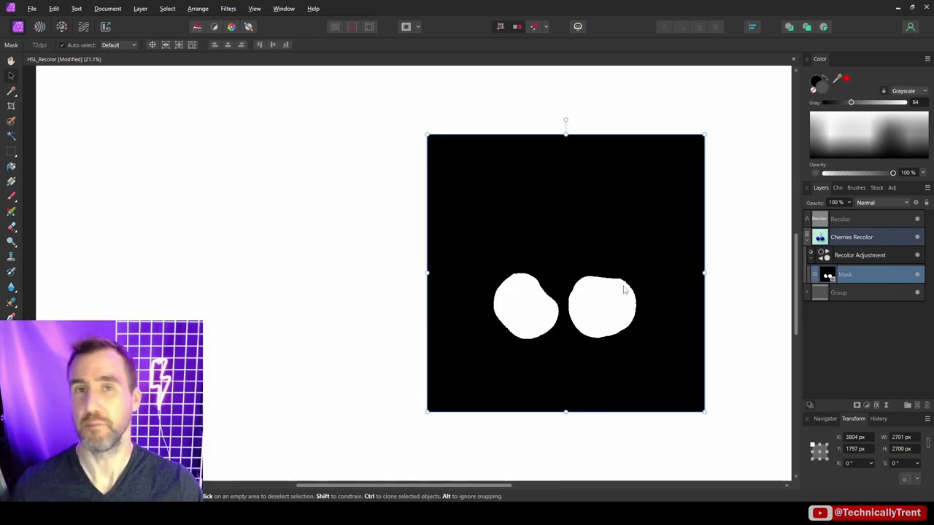
scroll(609, 290, up, 5)
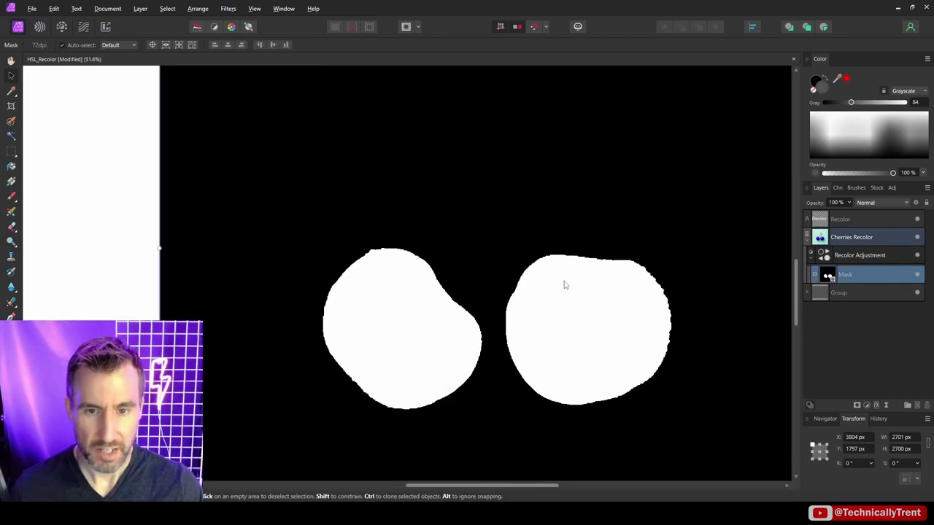
scroll(543, 270, down, 3)
scroll(545, 276, down, 1)
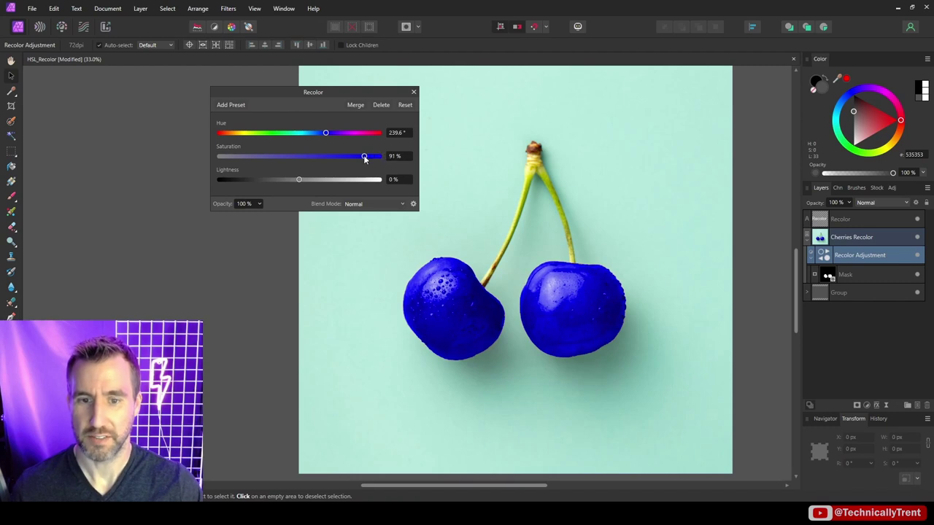
Try the Recolor adjustment at Saturation 71% and Lightness 24%, and try shifting its Hue toward pink
drag(302, 182, 317, 180)
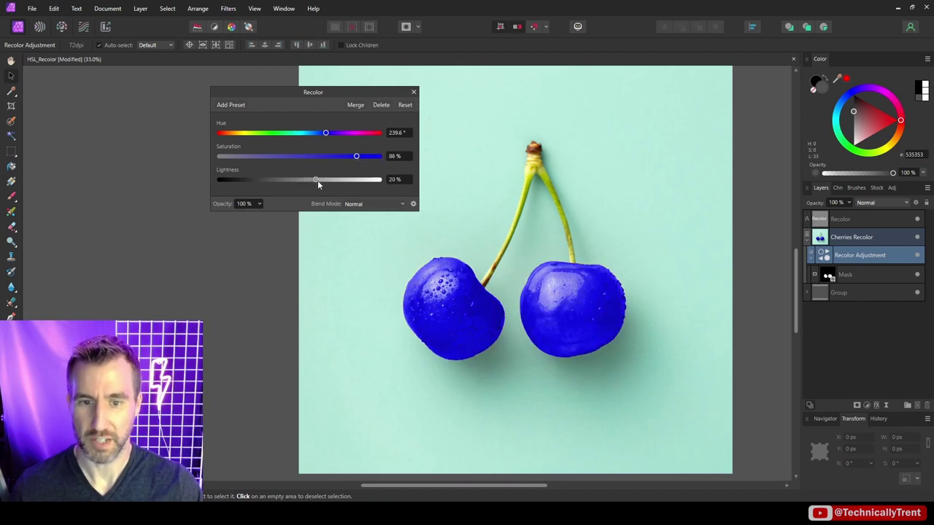
drag(356, 156, 332, 156)
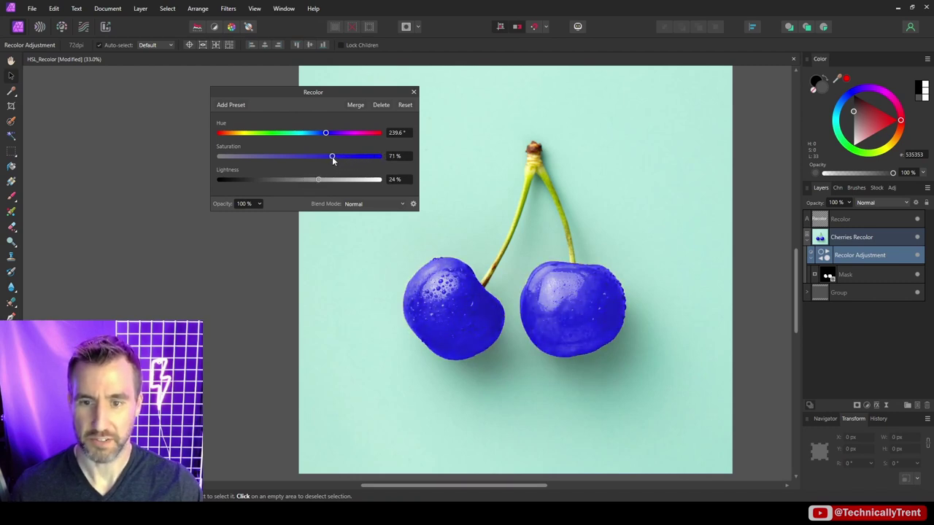
scroll(606, 259, down, 2)
scroll(605, 259, down, 2)
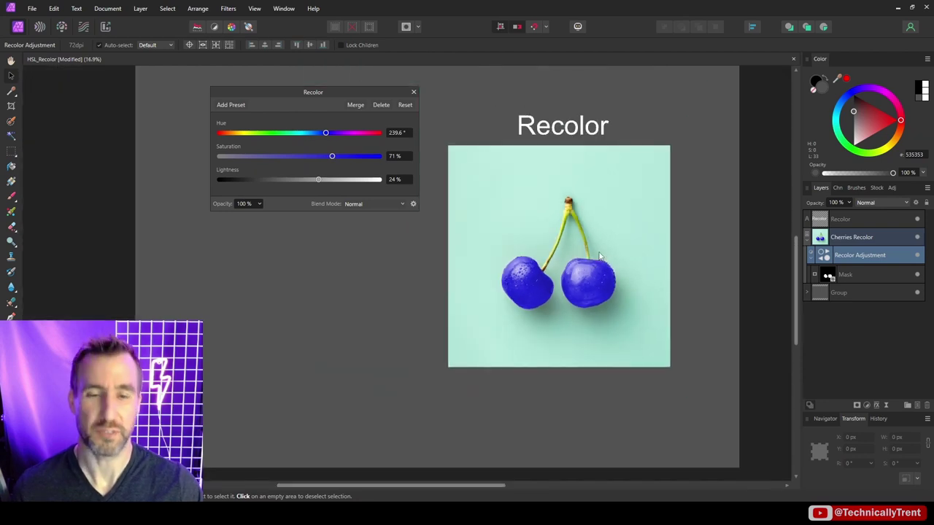
scroll(599, 255, up, 2)
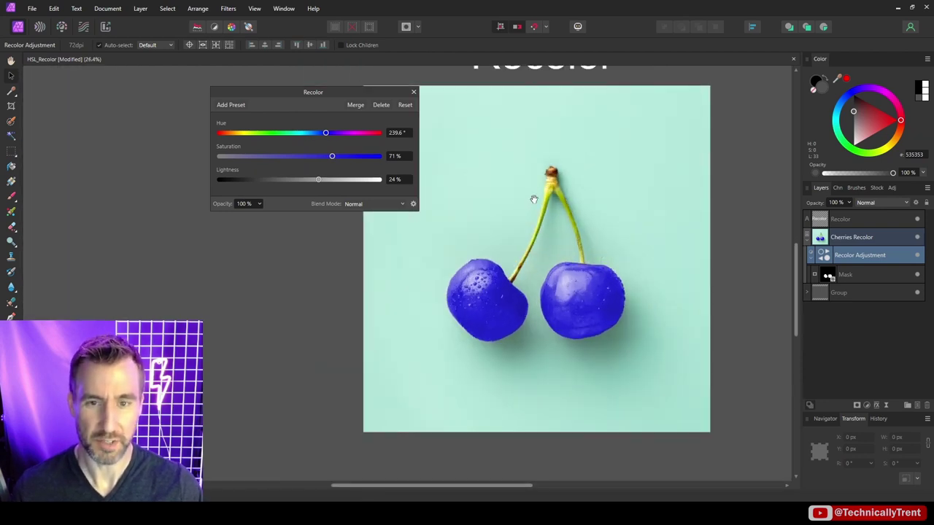
scroll(561, 203, left, 2)
drag(325, 133, 364, 141)
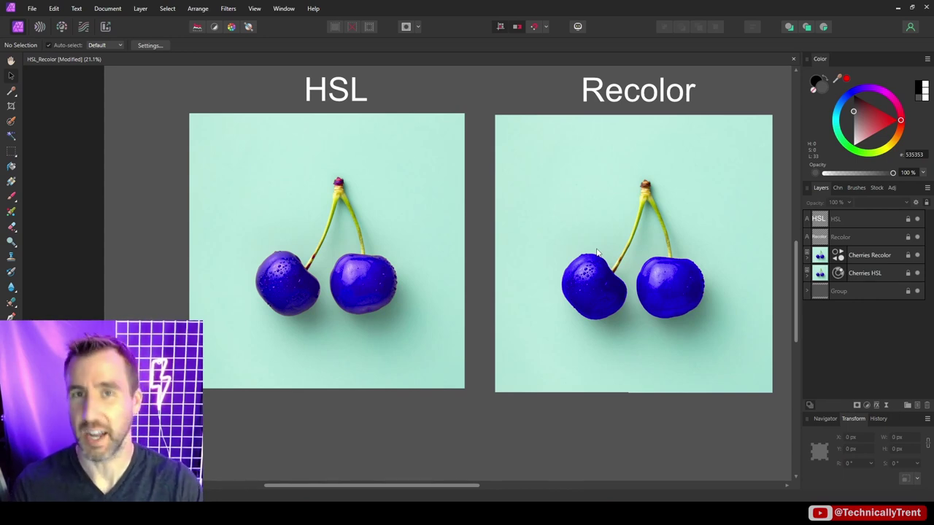
Compare the blue cherries in the HSL and Recolor versions up close
scroll(611, 315, up, 2)
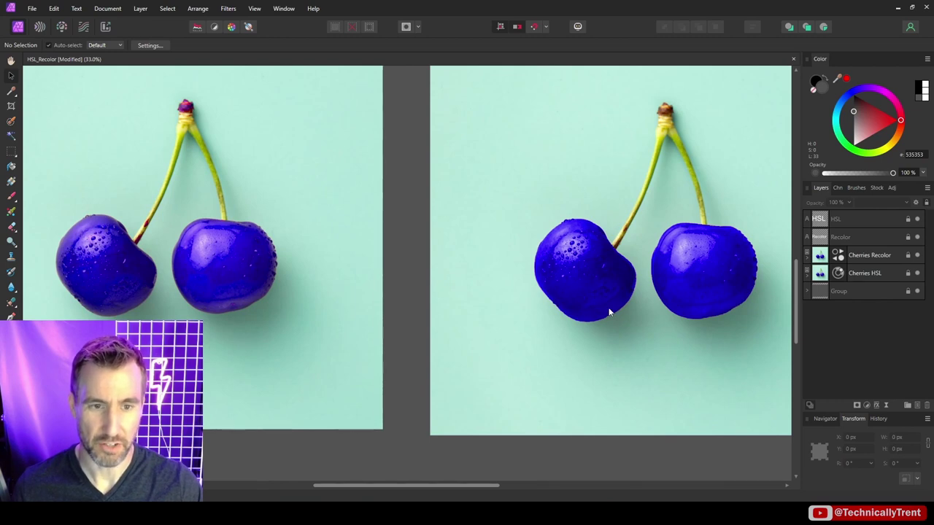
scroll(423, 194, left, 2)
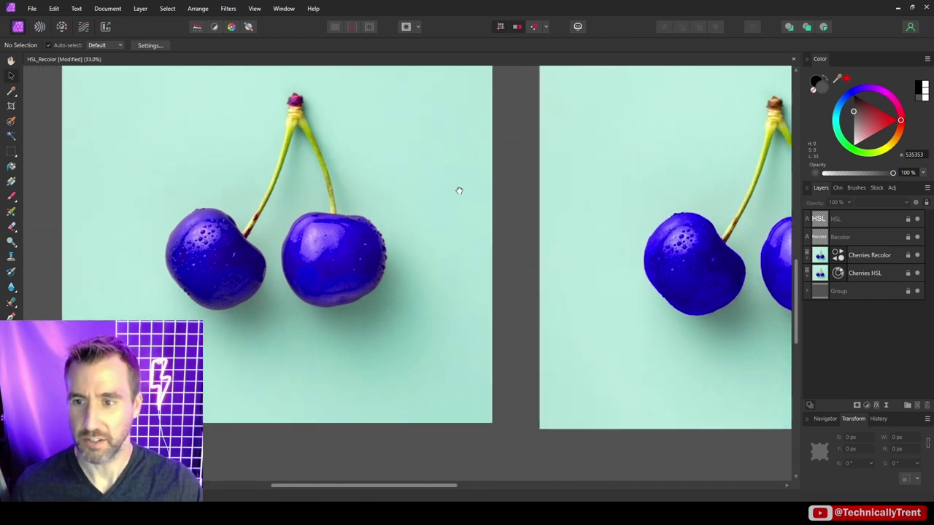
scroll(459, 190, down, 1)
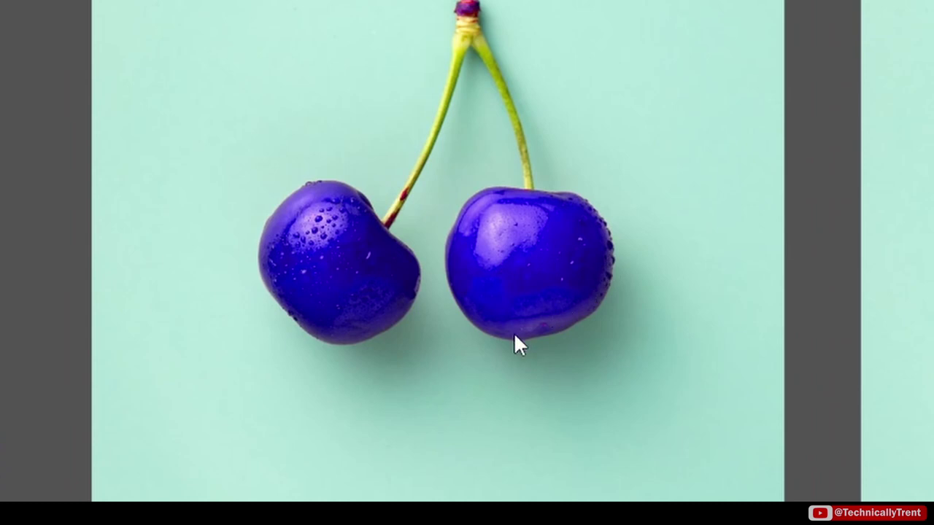
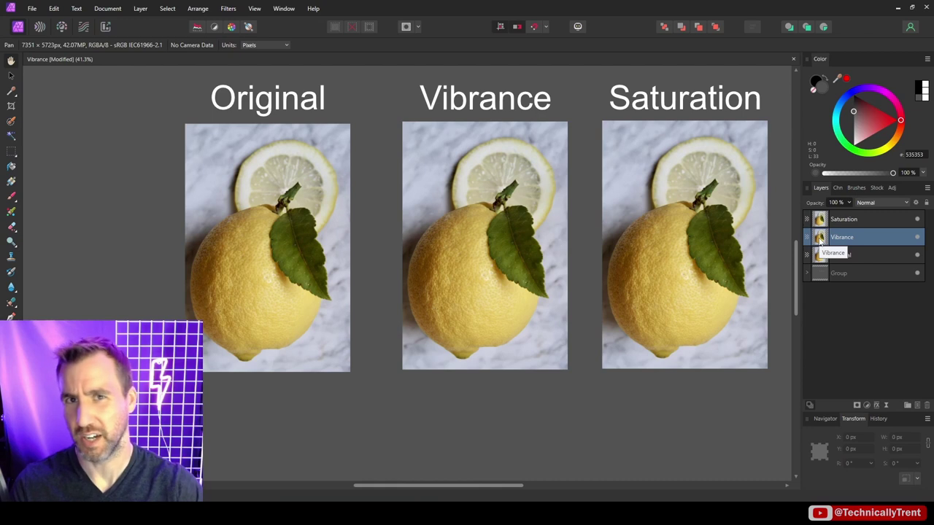
Add a Vibrance adjustment to the Vibrance lemon image and raise its Vibrance value
click(866, 405)
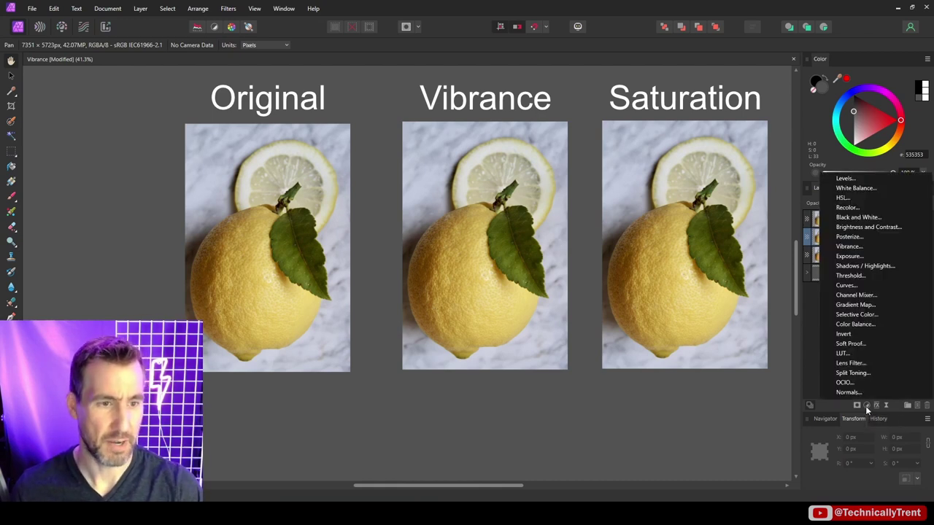
click(858, 251)
drag(472, 422, 514, 431)
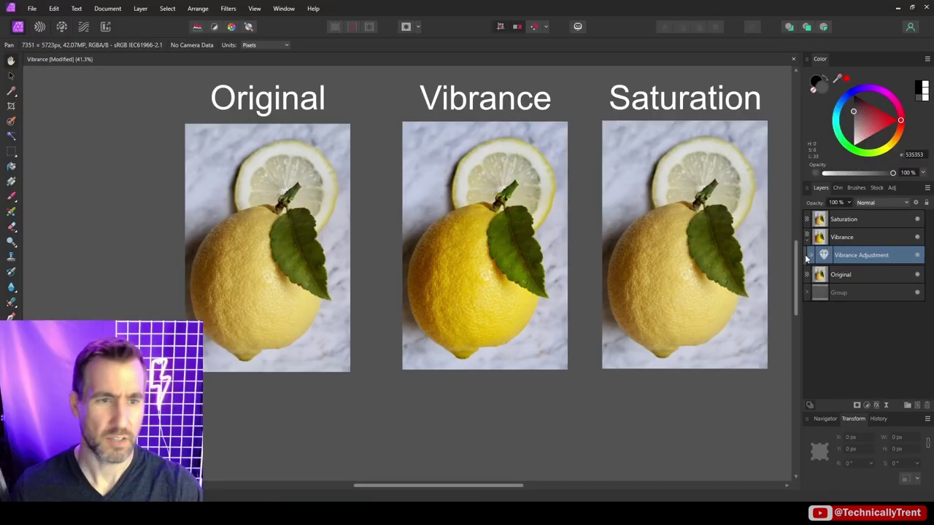
Add a Vibrance adjustment to the Saturation lemon image with Saturation at 100% and Vibrance left at 0%
click(844, 219)
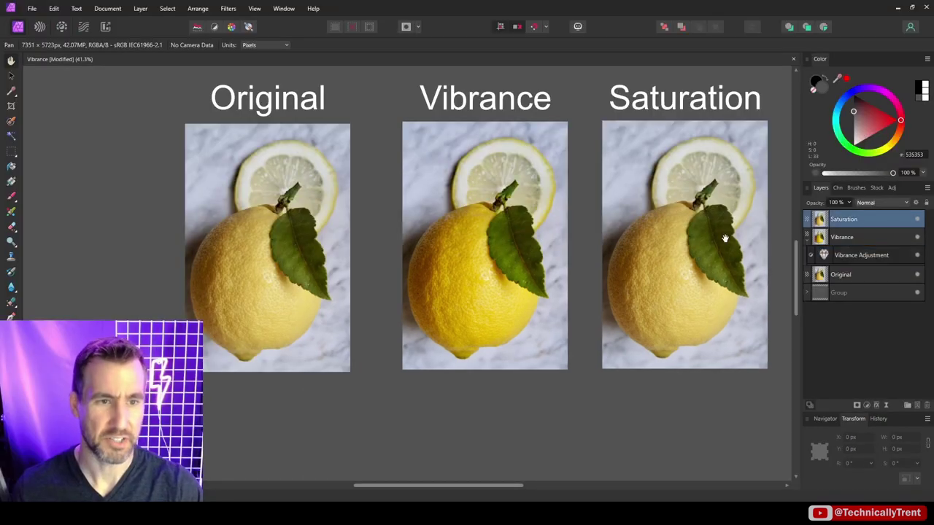
click(867, 405)
click(863, 250)
drag(540, 383, 728, 387)
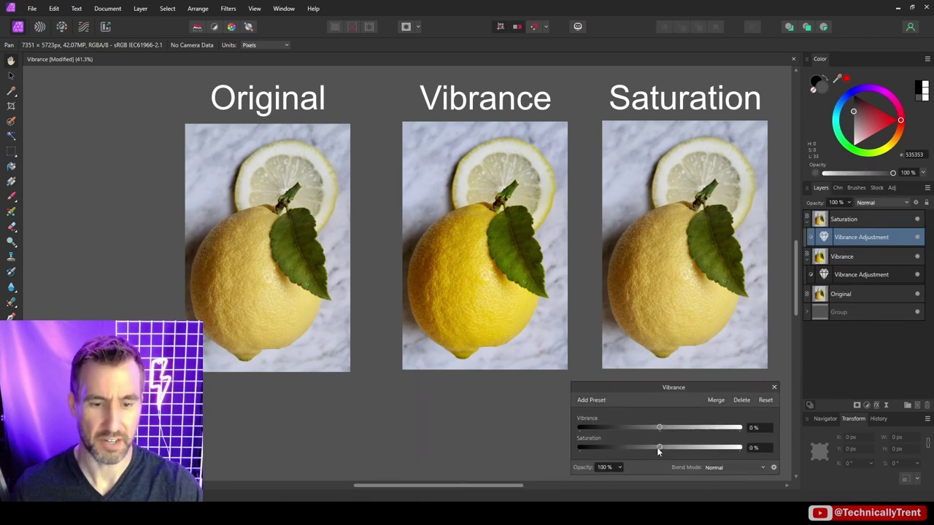
drag(659, 447, 692, 448)
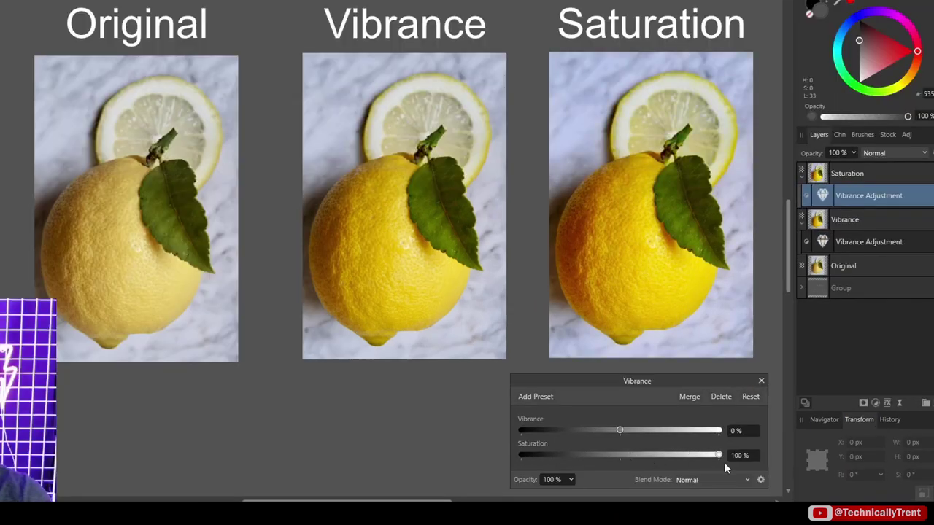
click(761, 381)
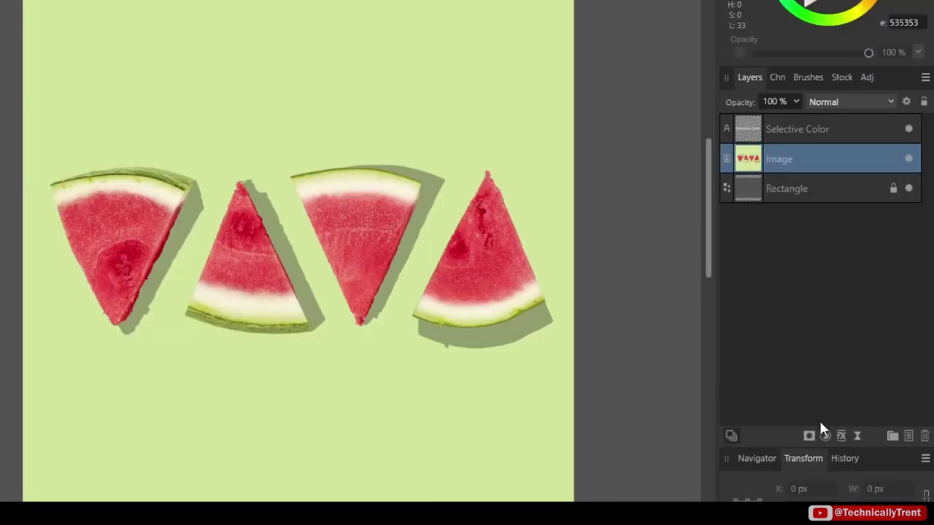
Add a Selective Color adjustment to the watermelon image and set Cyan to -100% for the Reds
click(824, 434)
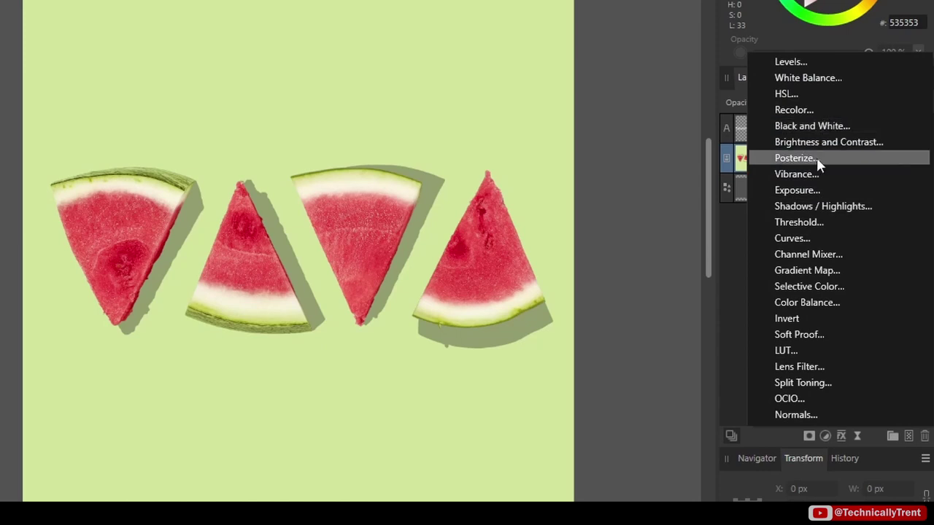
click(820, 287)
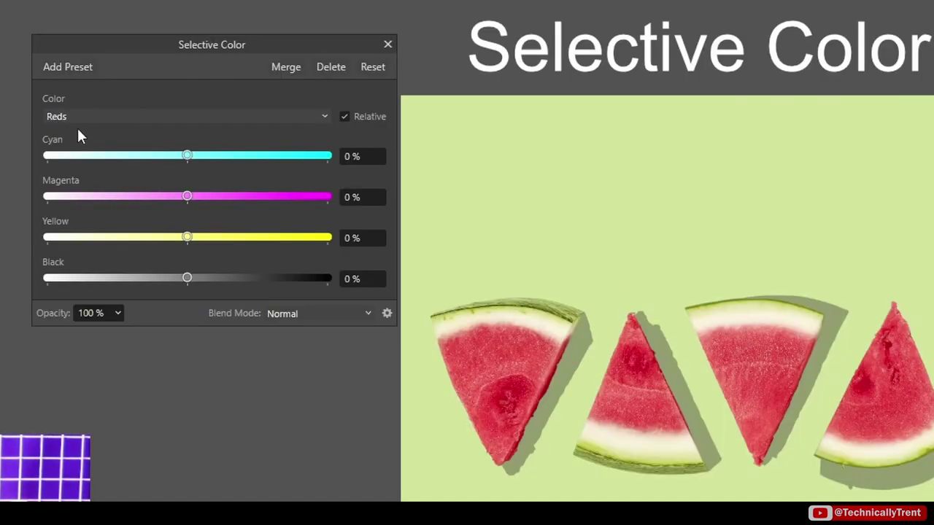
click(204, 118)
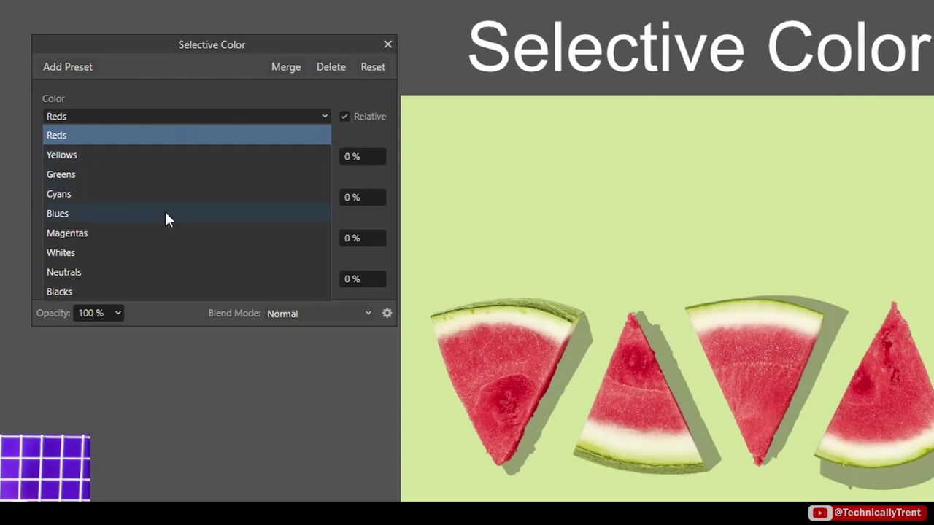
click(60, 136)
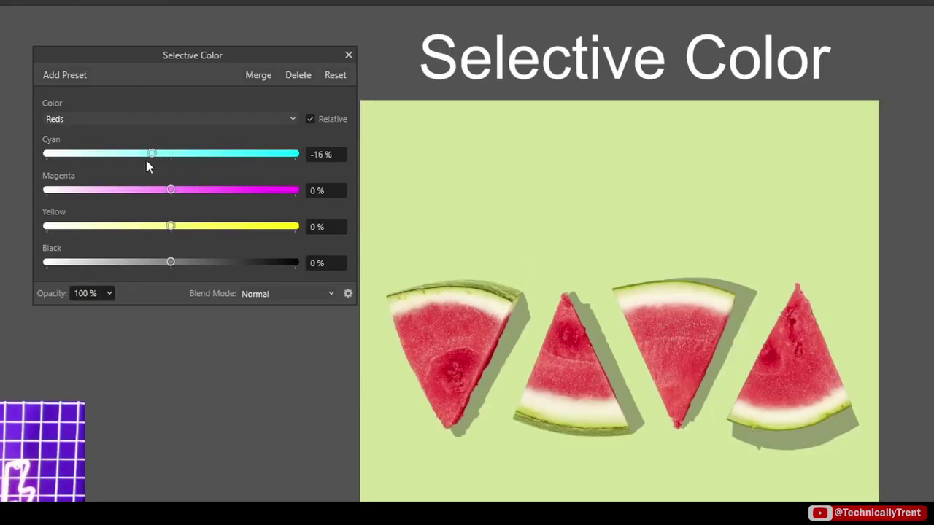
drag(146, 161, 38, 157)
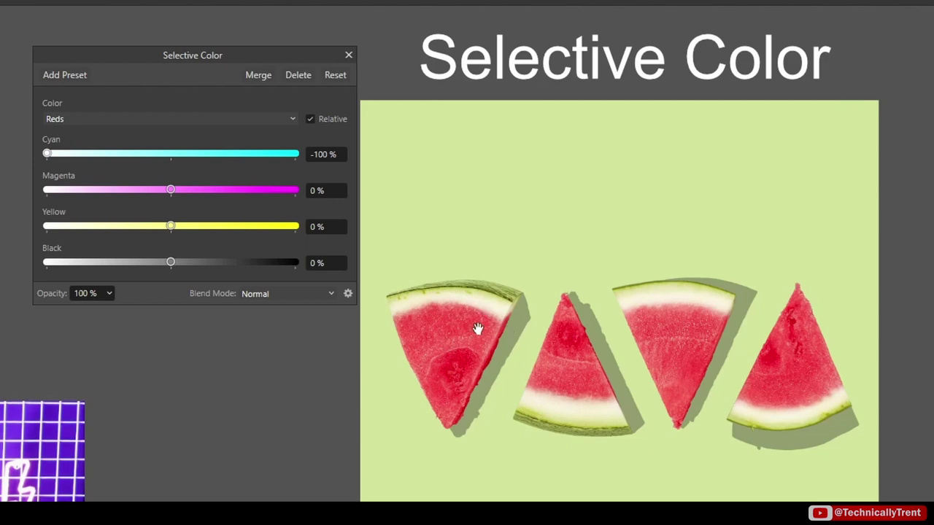
Experiment with Cyan and Magenta for the Reds, ending with Cyan at -22% and Magenta at 32%
drag(50, 156, 143, 173)
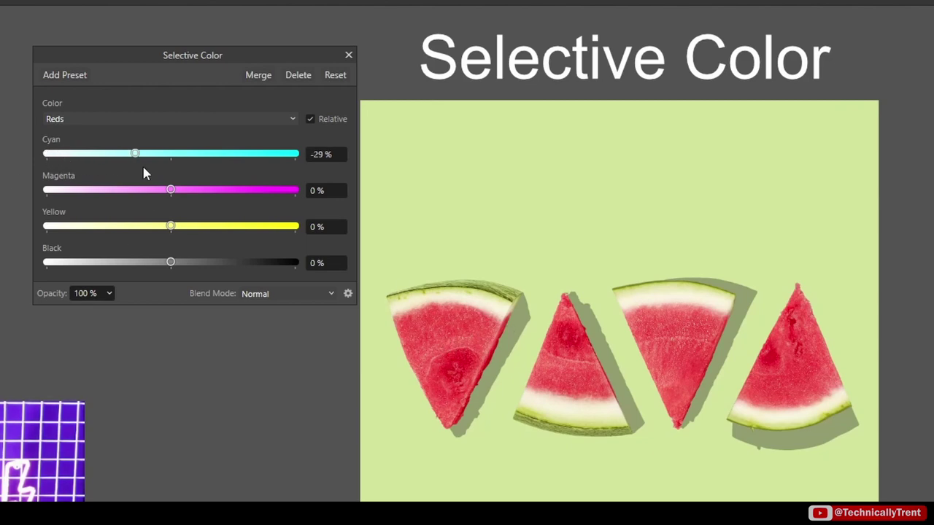
drag(242, 171, 303, 169)
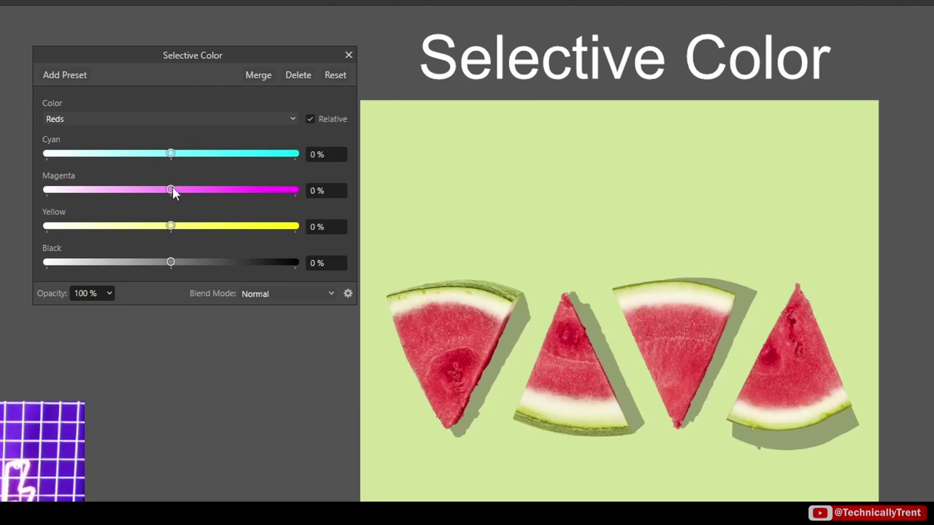
drag(173, 190, 269, 201)
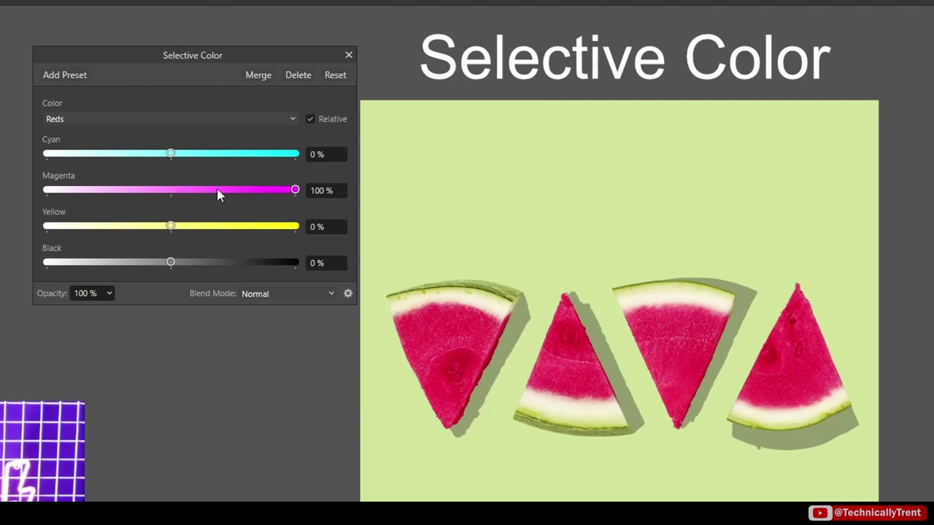
drag(170, 154, 24, 162)
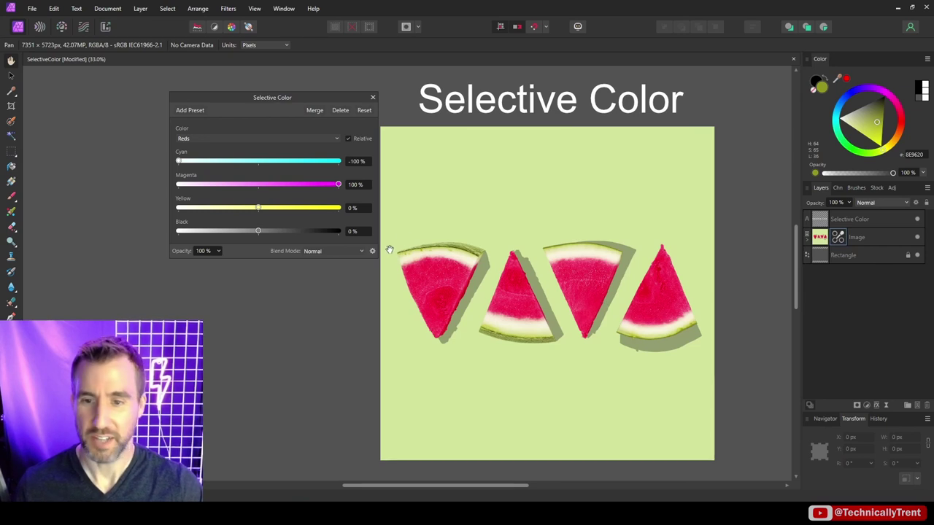
drag(338, 186, 283, 185)
click(249, 162)
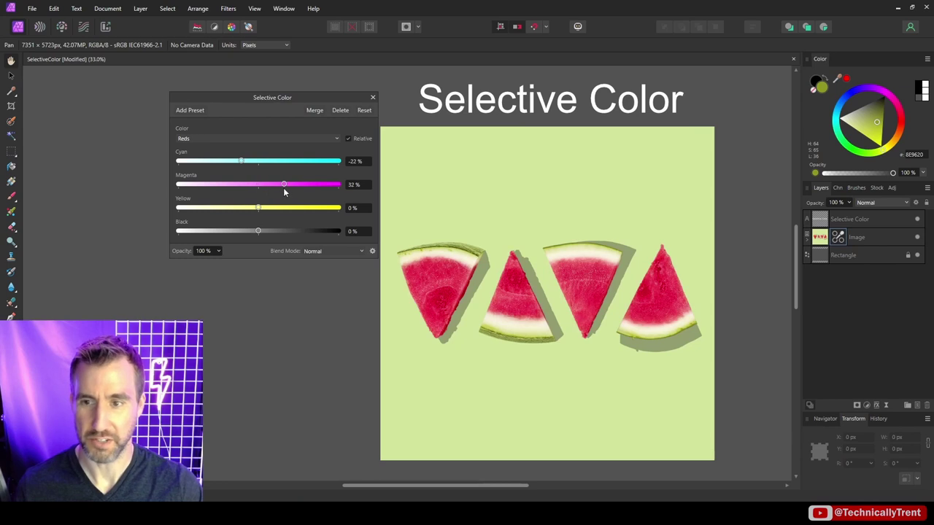
Expand the watermelon Image layer and toggle its Selective Color adjustment's visibility to compare before and after
click(807, 236)
click(918, 255)
click(918, 255)
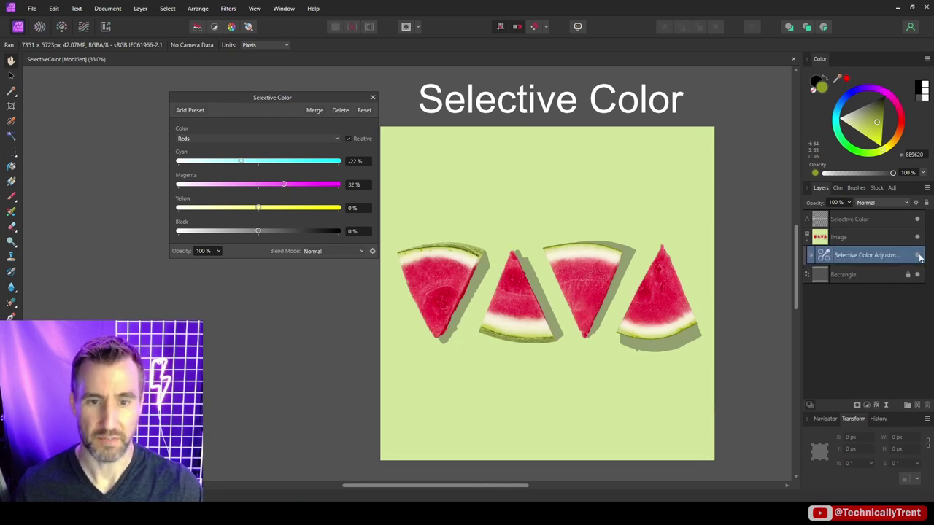
click(918, 255)
click(917, 255)
click(918, 255)
click(918, 255)
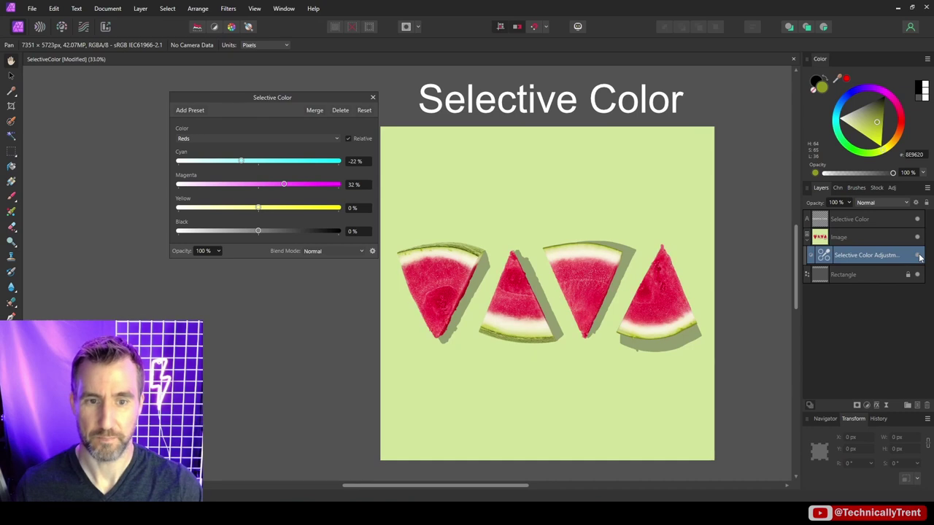
Reset the Selective Color adjustment and set the Reds to Cyan -68% and Magenta 72%
click(365, 110)
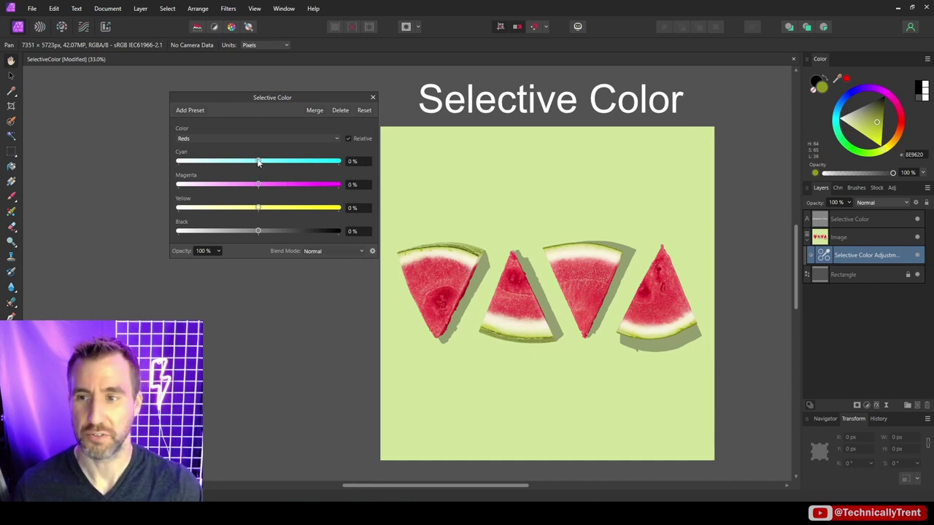
drag(189, 161, 187, 162)
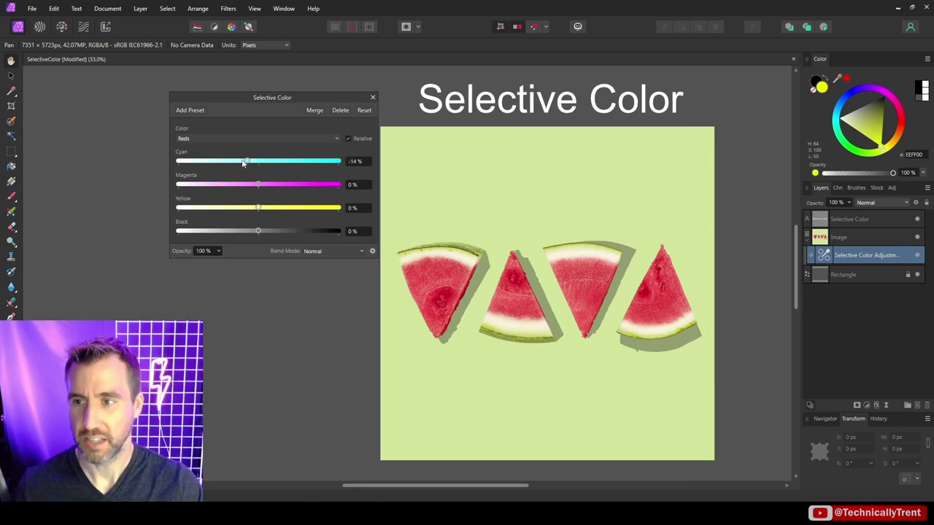
drag(243, 162, 207, 164)
drag(261, 187, 316, 187)
Toggle the Relative option off and on to compare its effect on the Reds, leaving it enabled
click(348, 137)
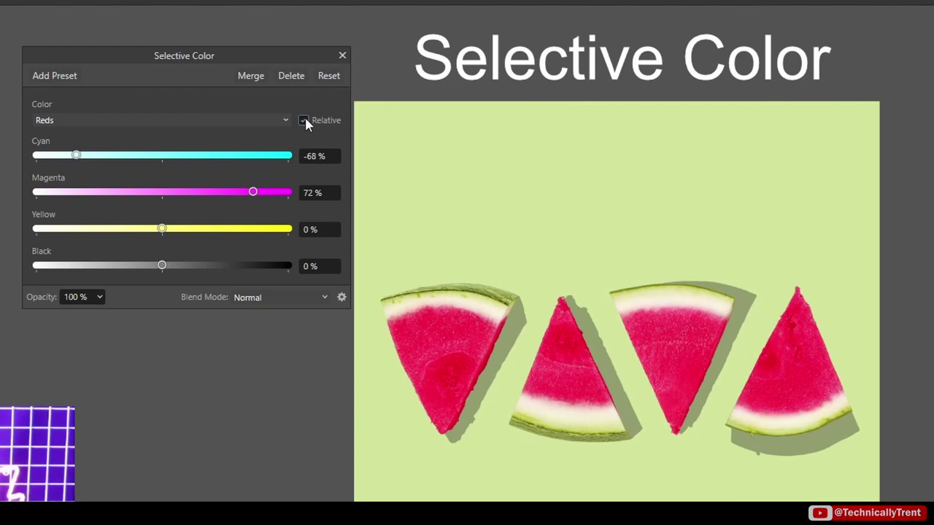
click(304, 121)
click(304, 120)
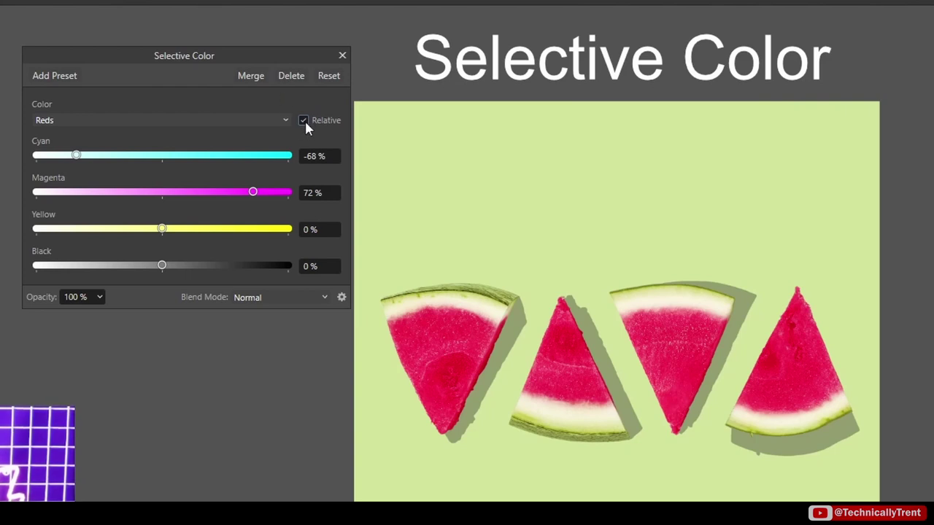
click(303, 120)
click(303, 121)
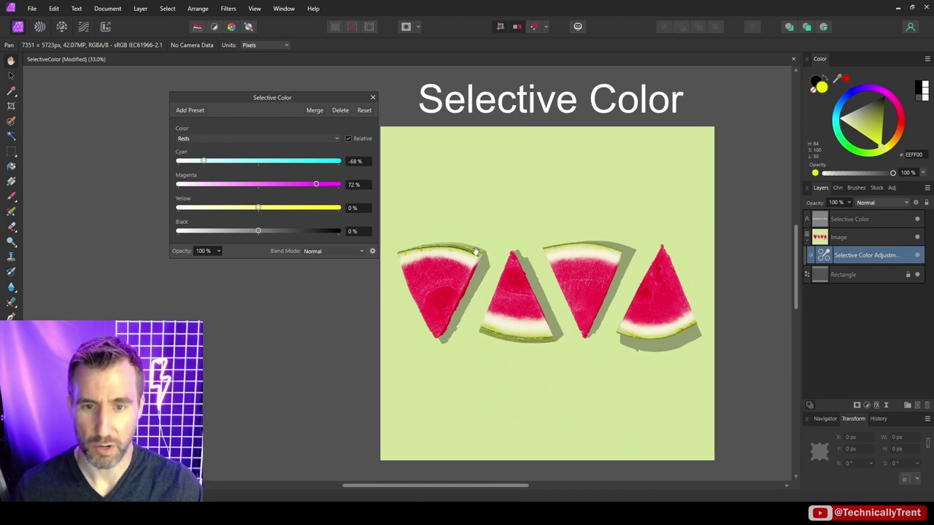
Try a strong Magenta shift on the Greens for the watermelon rind, leaving Magenta at 2%
click(248, 138)
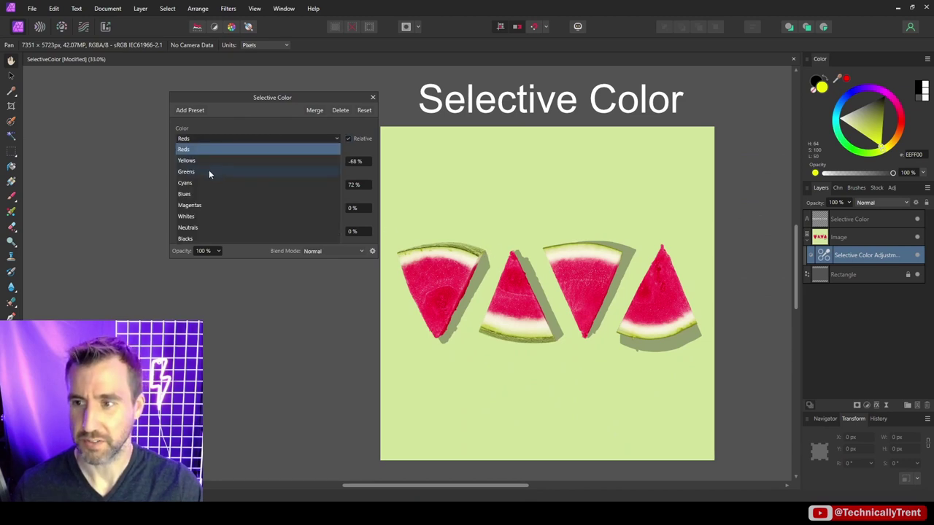
click(187, 171)
scroll(464, 263, up, 5)
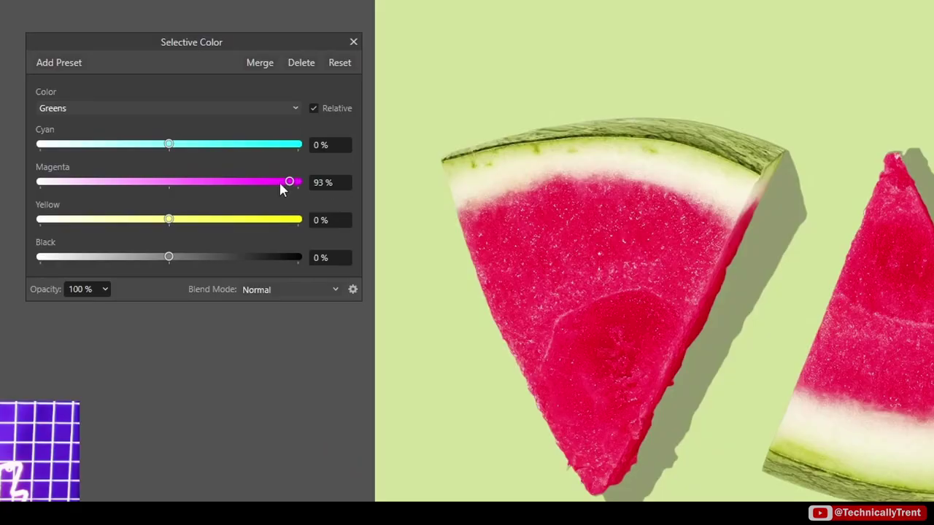
drag(282, 189, 235, 232)
Sample the first watermelon slice's rind with the color picker and examine its hue in the Color Chooser
drag(933, 11, 710, 144)
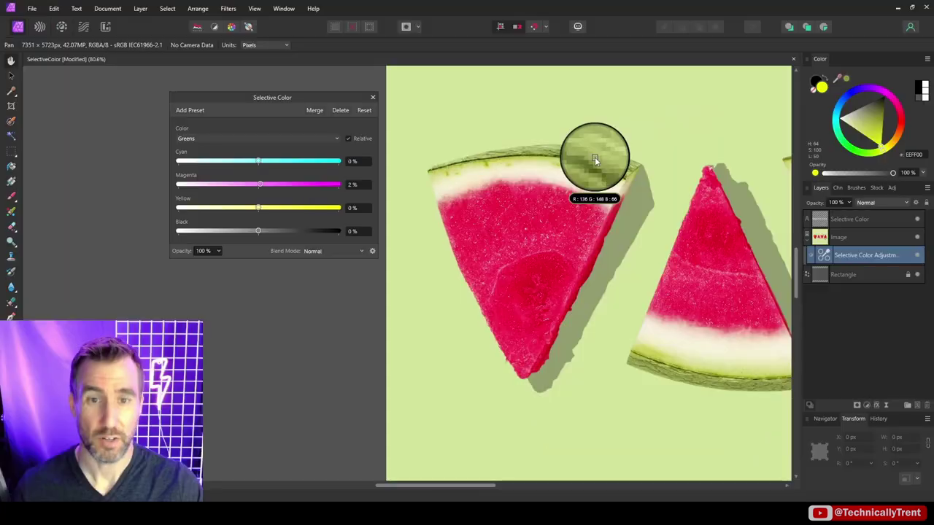
drag(595, 157, 616, 155)
click(821, 86)
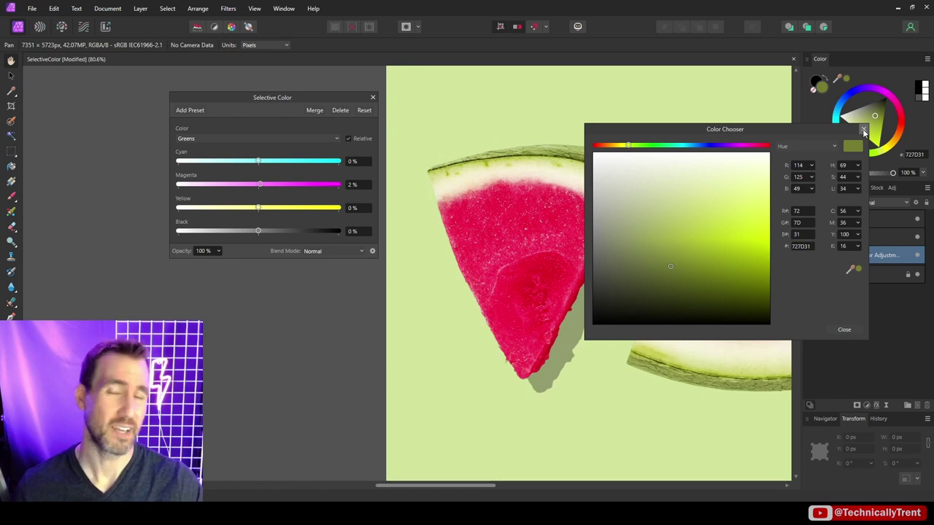
click(863, 129)
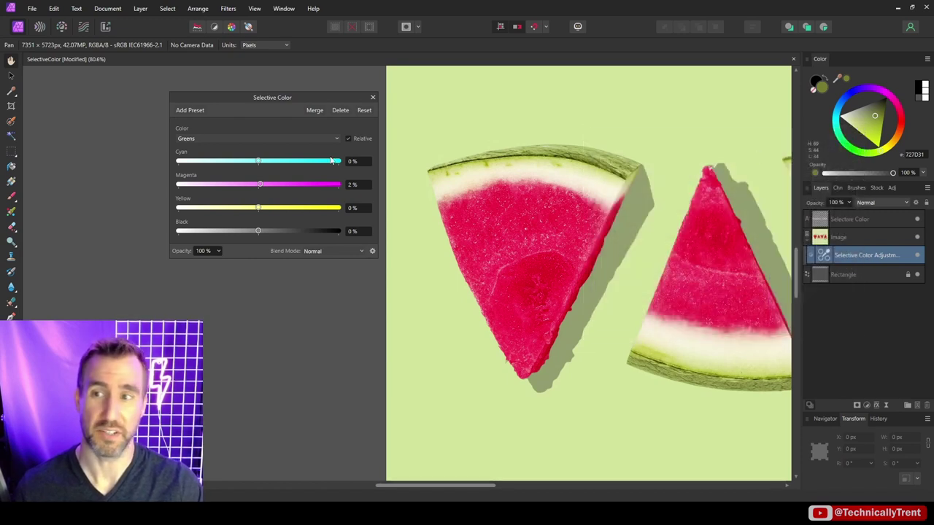
Set the Yellows in the Selective Color adjustment to Cyan 91%, Magenta -40% and Yellow 9%
click(210, 139)
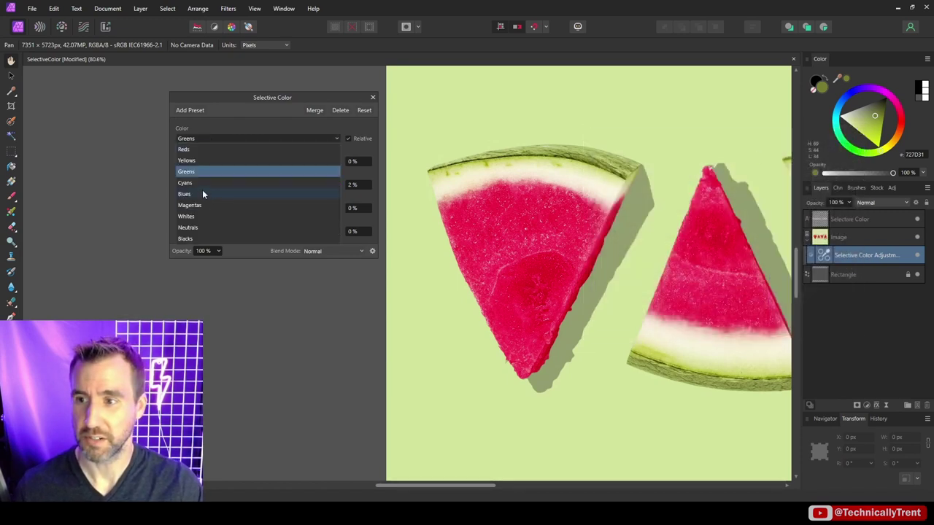
click(186, 159)
mouse_move(257, 162)
mouse_down()
mouse_move(243, 160)
mouse_move(263, 164)
mouse_up()
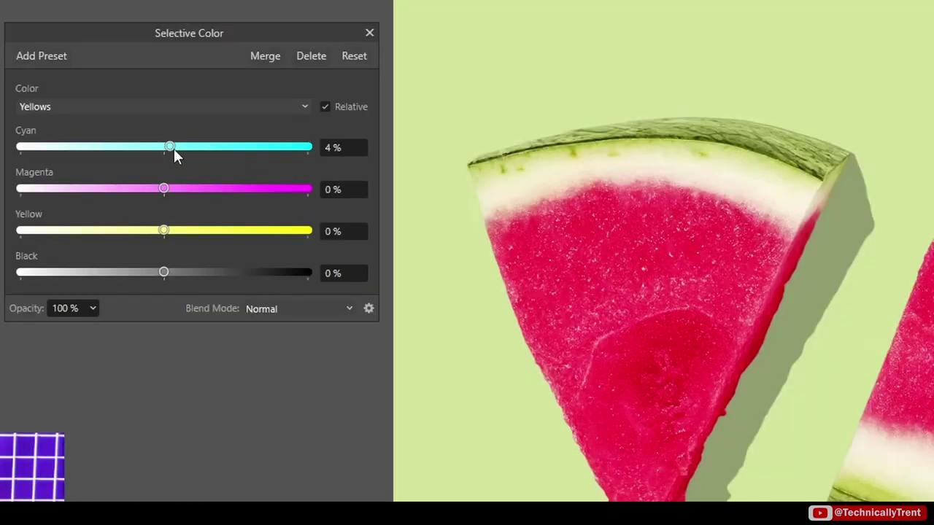
drag(159, 188, 106, 188)
drag(308, 147, 296, 147)
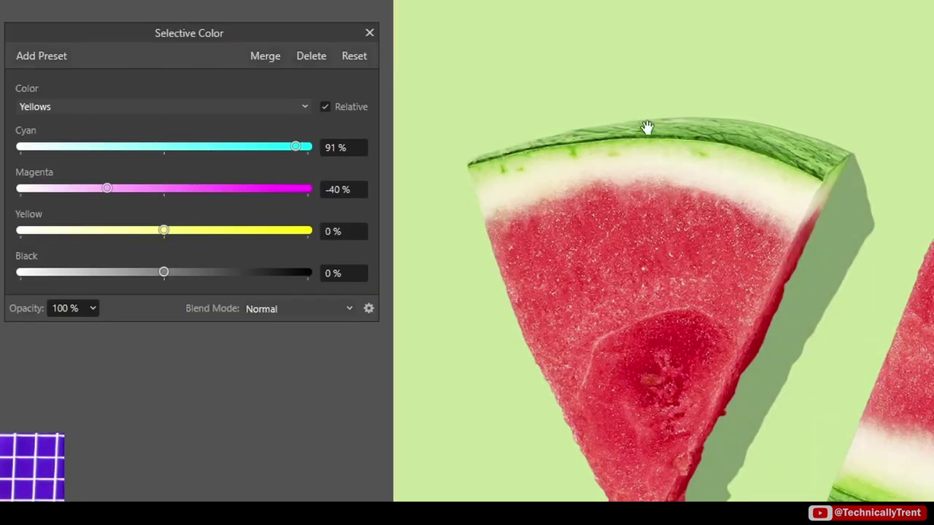
drag(165, 230, 176, 230)
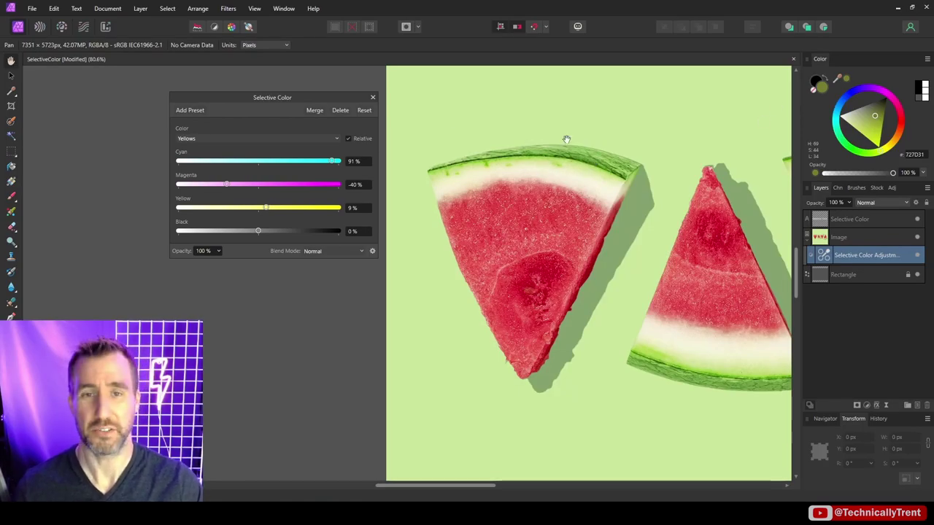
click(263, 136)
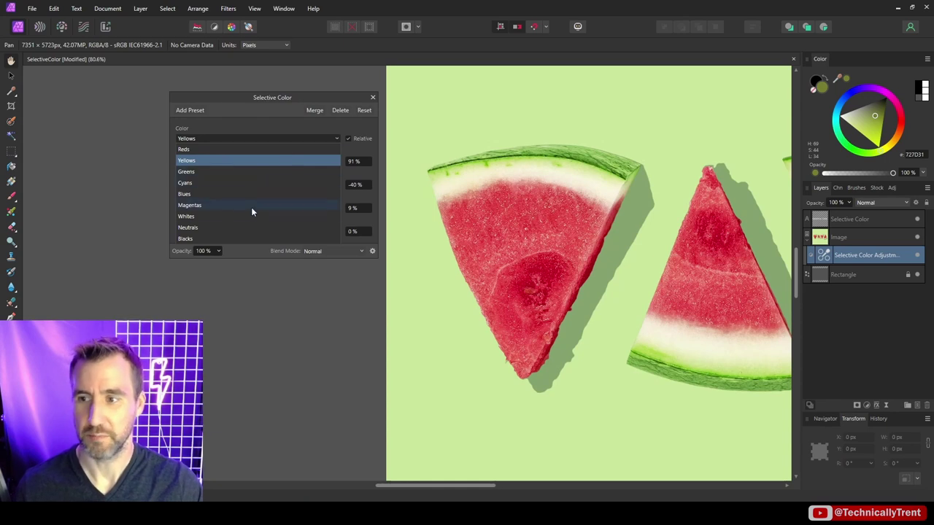
click(269, 115)
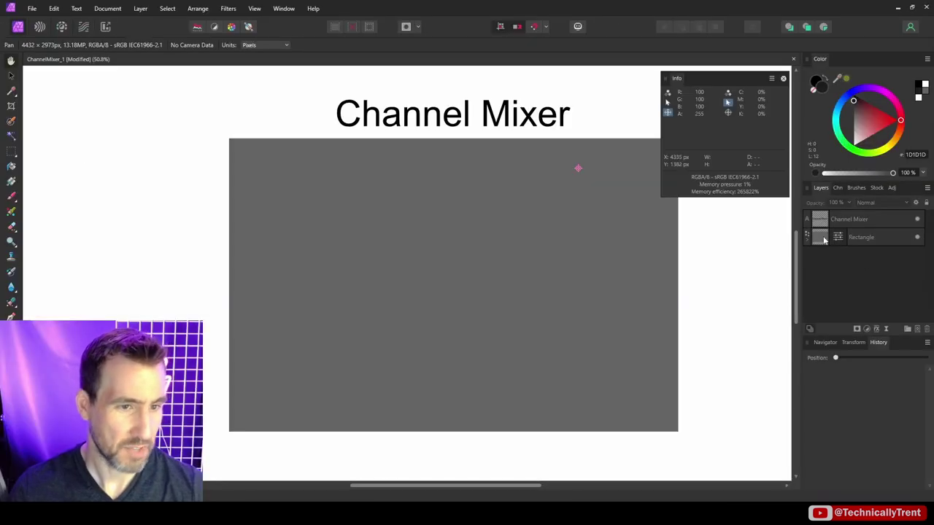
Open the settings of the Channel Mixer adjustment nested in the Rectangle layer, with the Info sampler on the gray fill
click(806, 238)
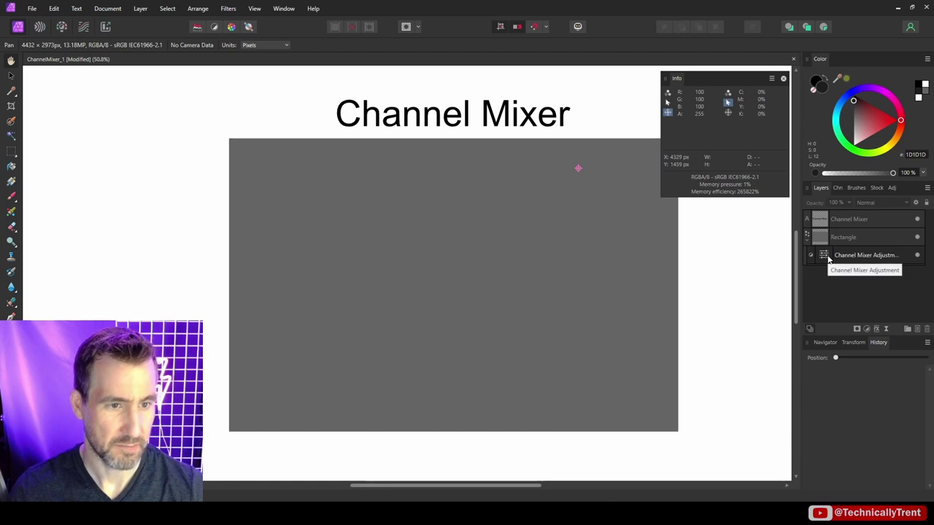
double_click(824, 255)
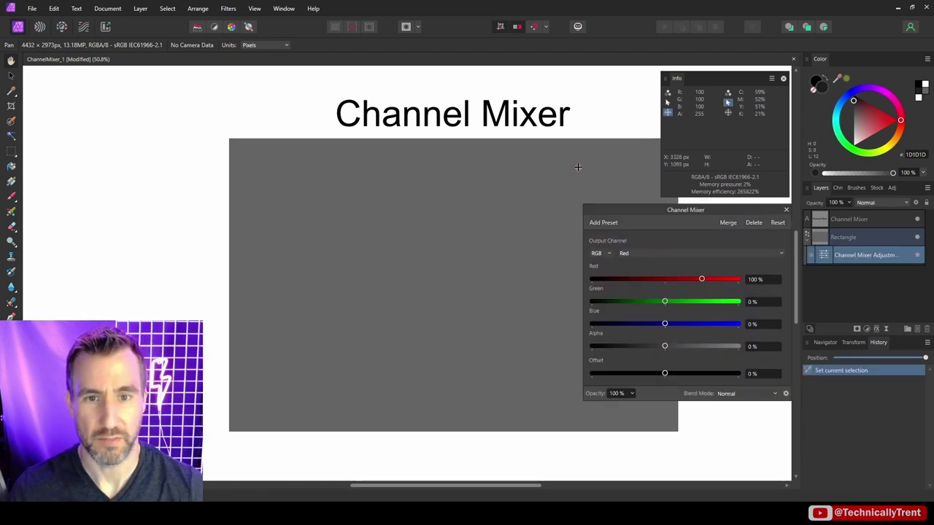
drag(578, 167, 577, 167)
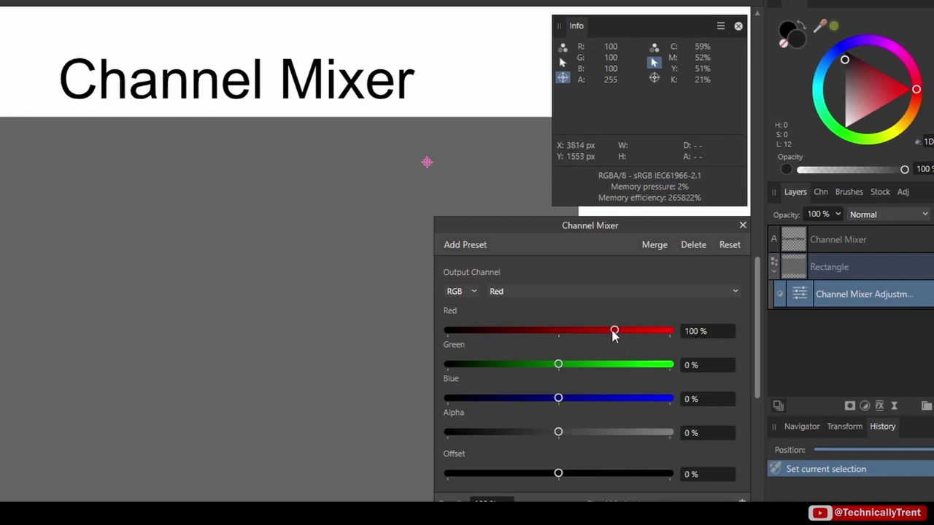
Lower Red to 50% for the Red output channel of the Channel Mixer
drag(615, 334, 597, 334)
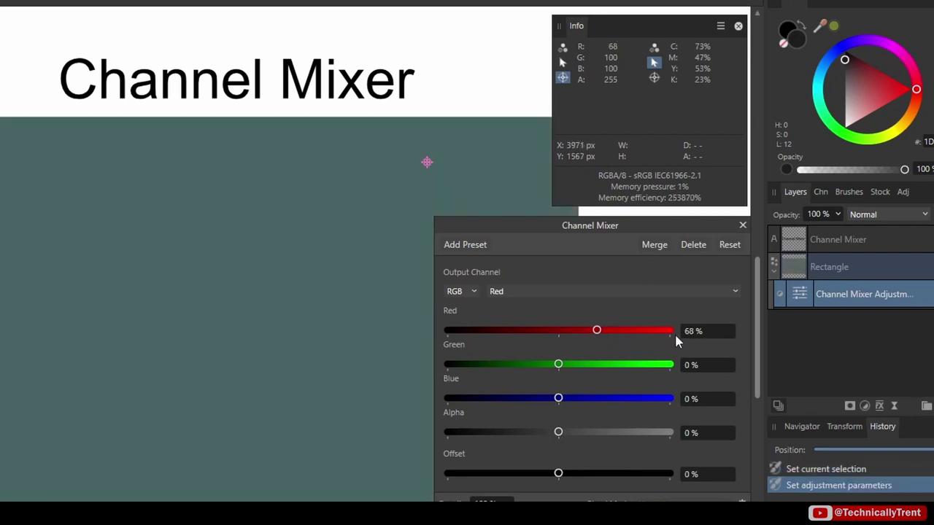
click(704, 326)
text(50)
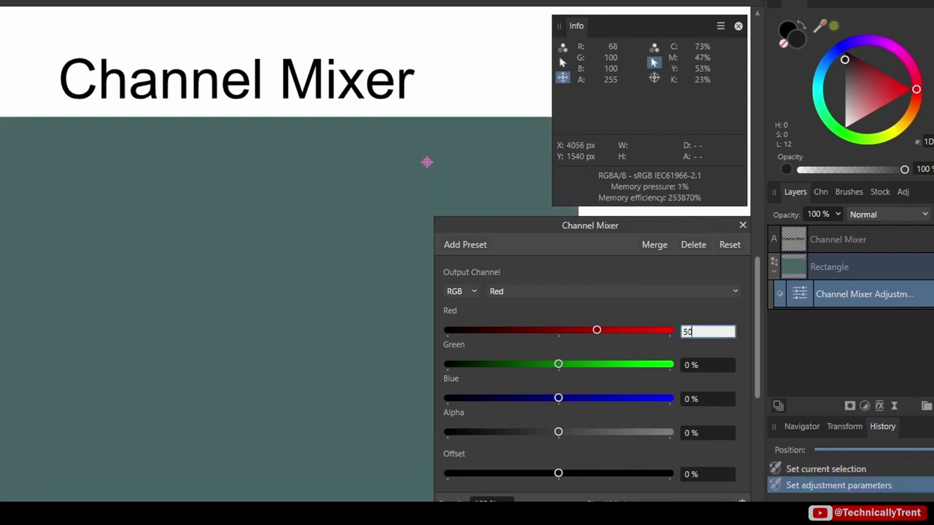
key(Return)
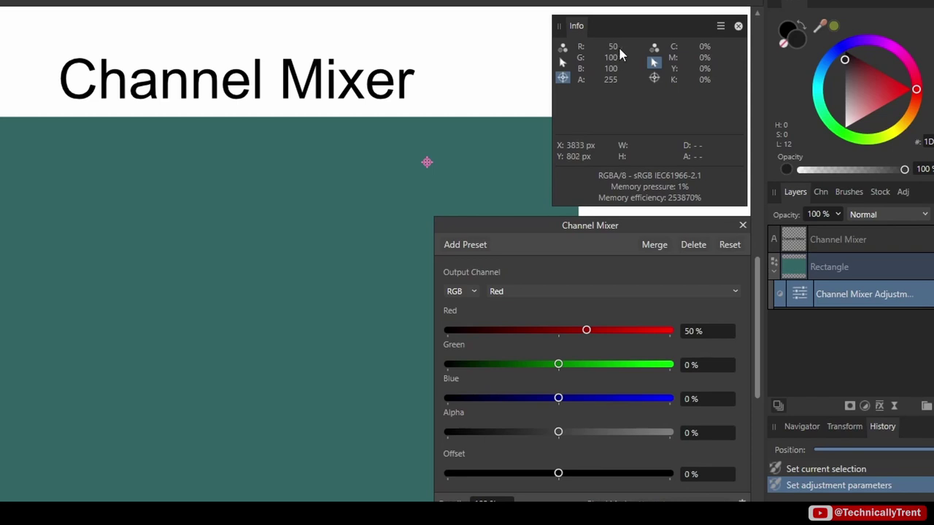
Try raising Red in the Red output channel to 125%, followed by 200%
click(714, 331)
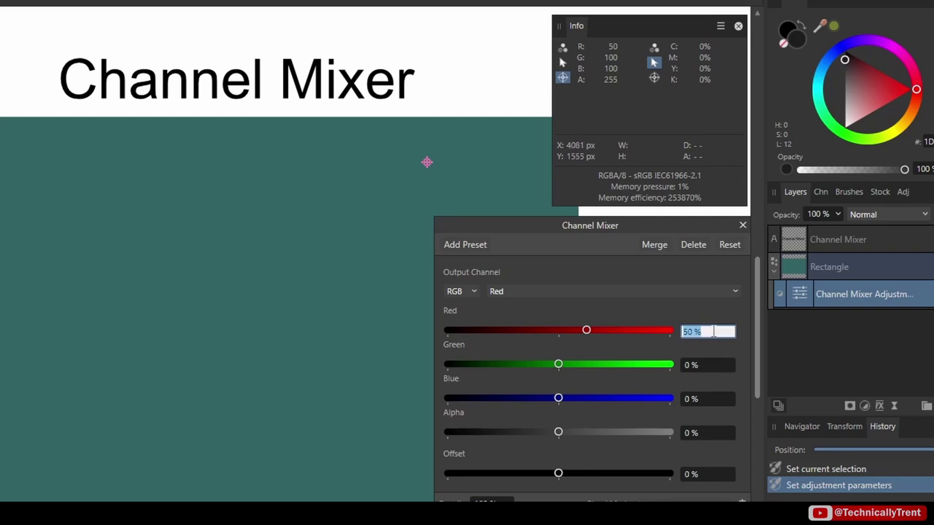
text(125)
key(Return)
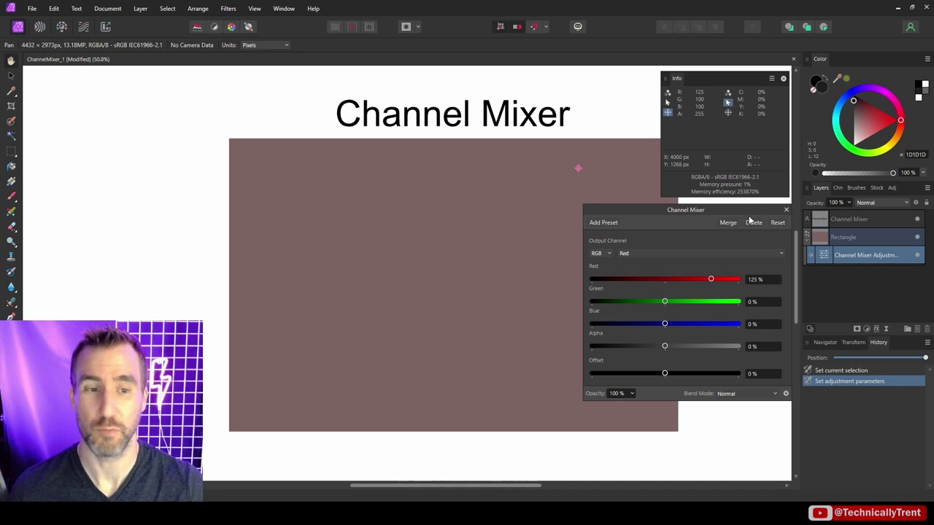
click(762, 280)
text(200)
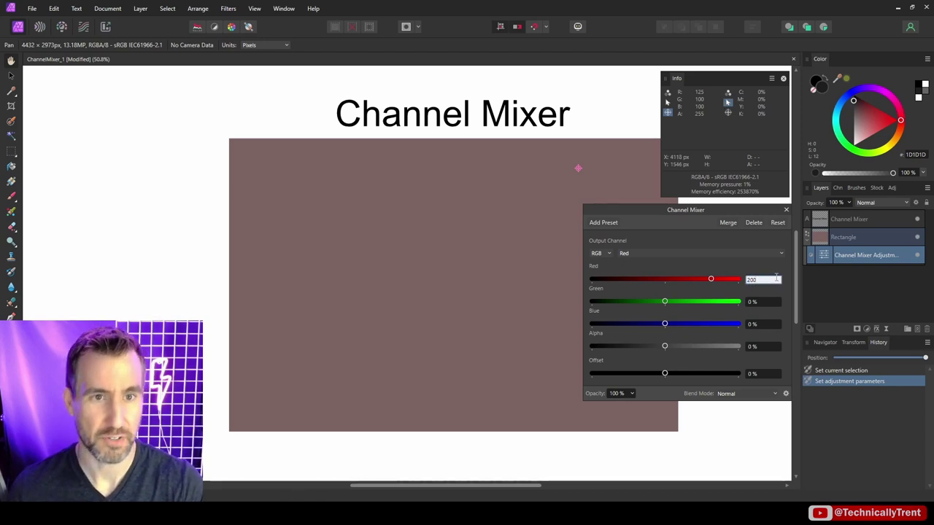
key(Return)
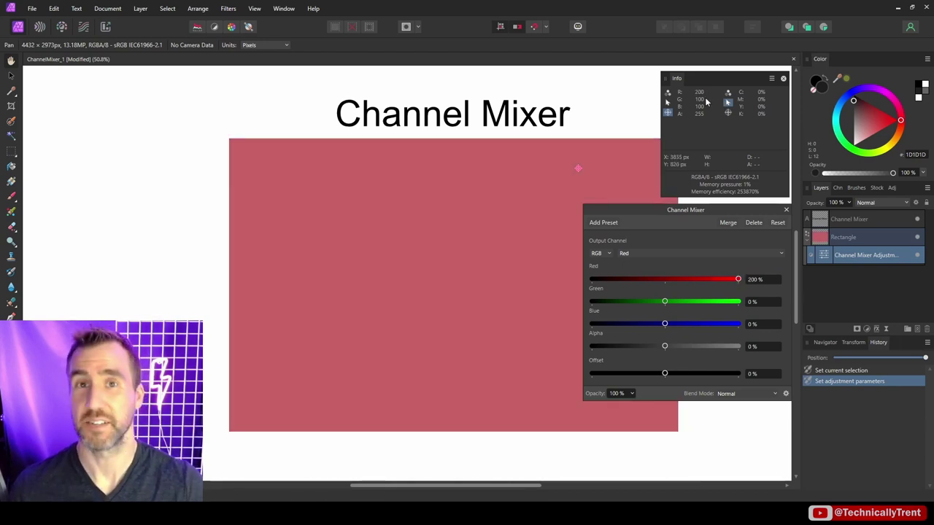
Set Red to 0% for the Red output channel
click(744, 280)
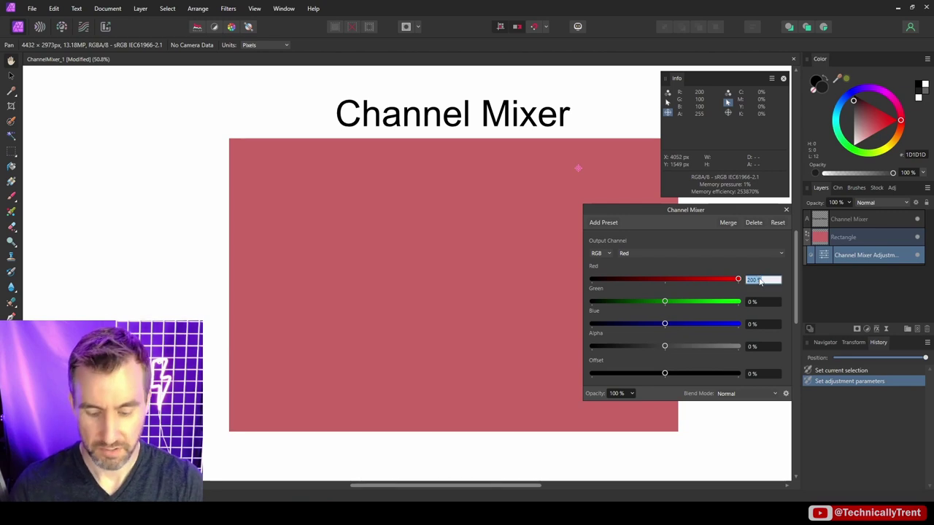
text(0)
key(Return)
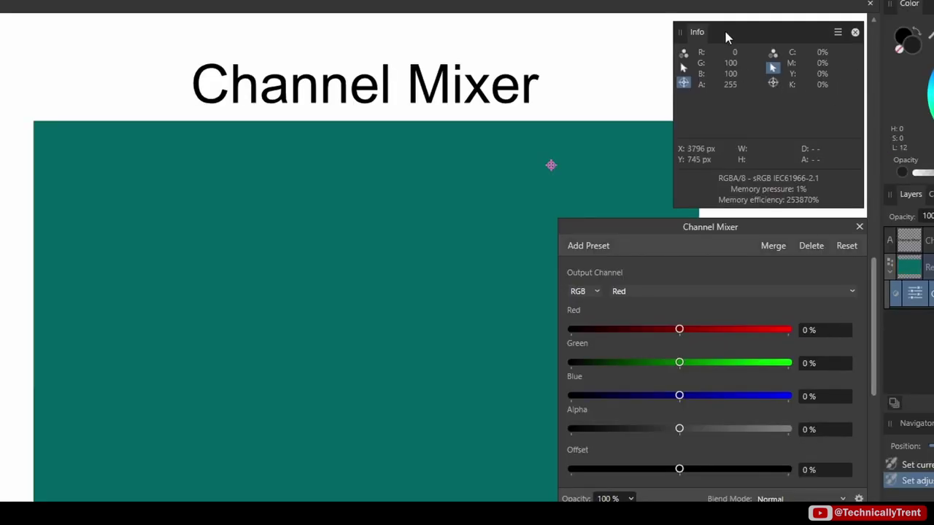
Try lowering Red to -112% for the Red output channel, and reset the Channel Mixer
drag(679, 329, 619, 332)
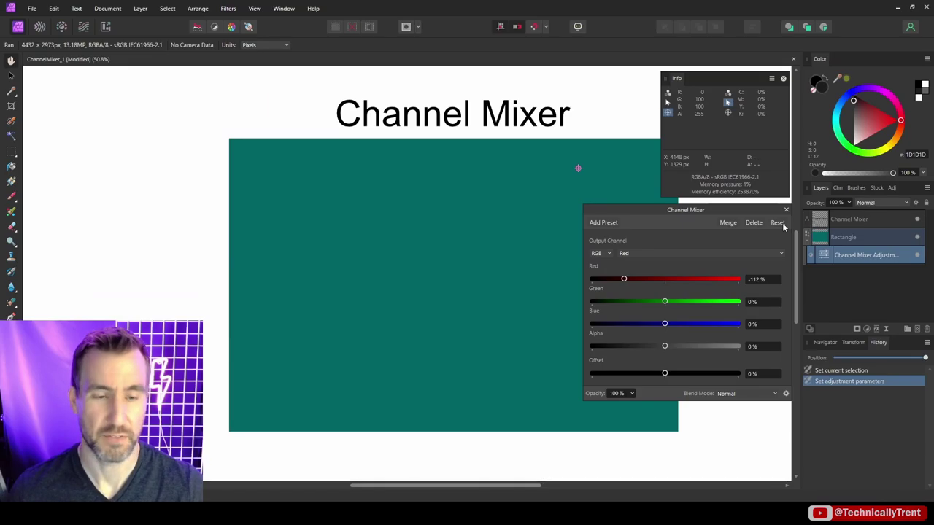
click(846, 245)
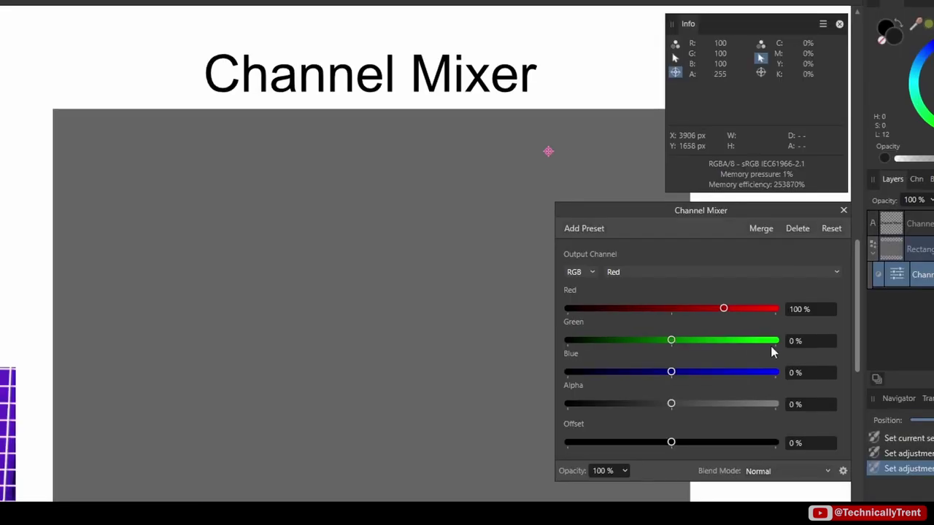
Try setting Green to 25% and Blue to 40% for the Red output channel, and reset the Channel Mixer
click(806, 341)
text(2)
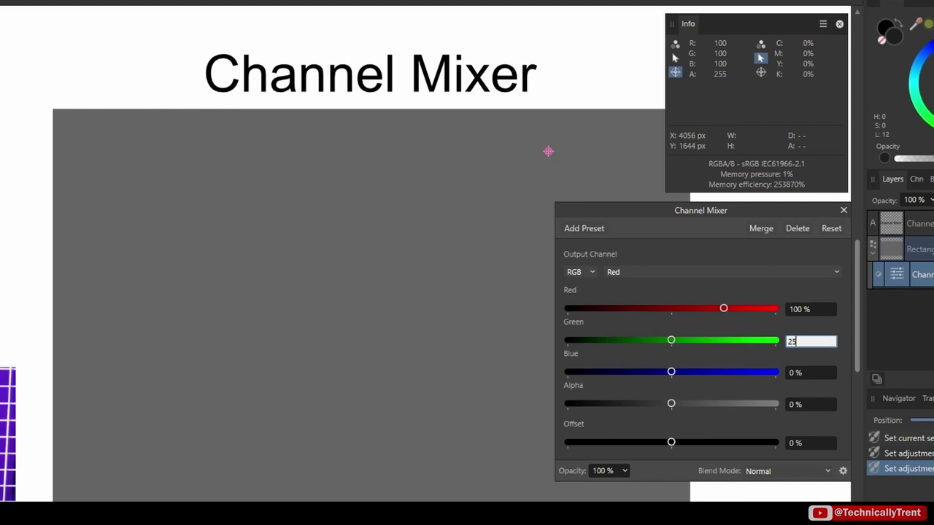
text(5)
key(Return)
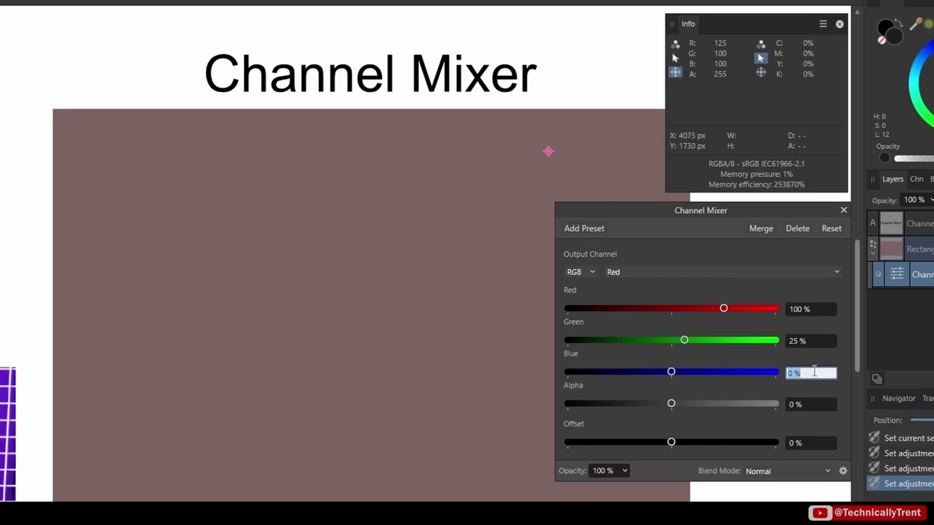
text(40)
key(Return)
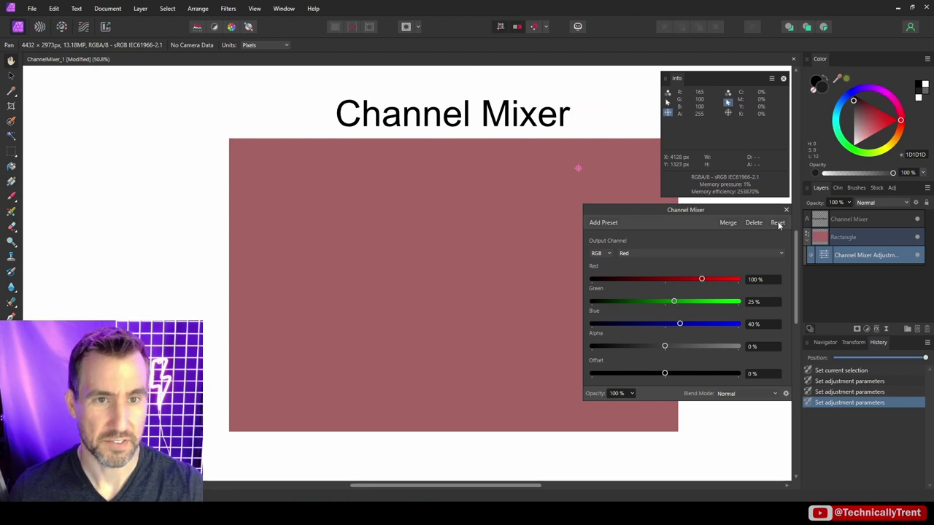
click(831, 228)
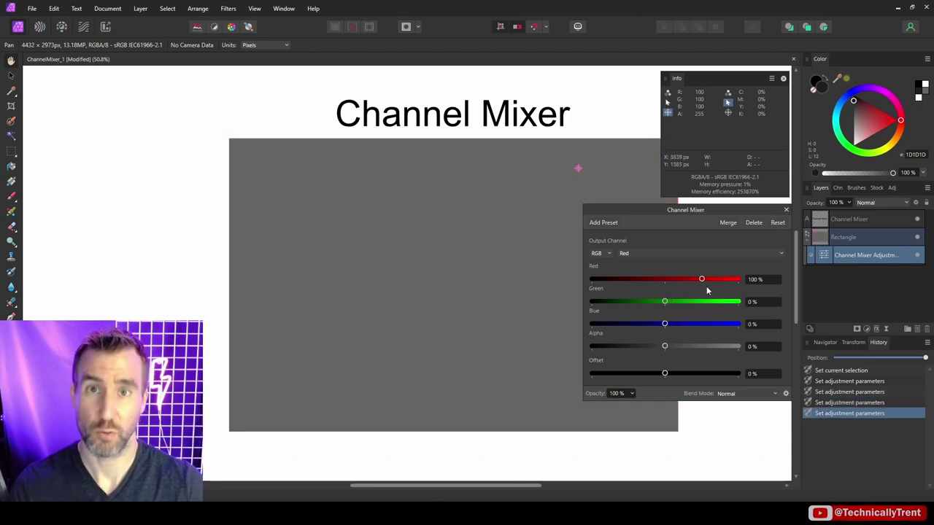
Try negative values for the Red output channel, with Green at -25% and Blue at -10%
click(756, 302)
text(-25)
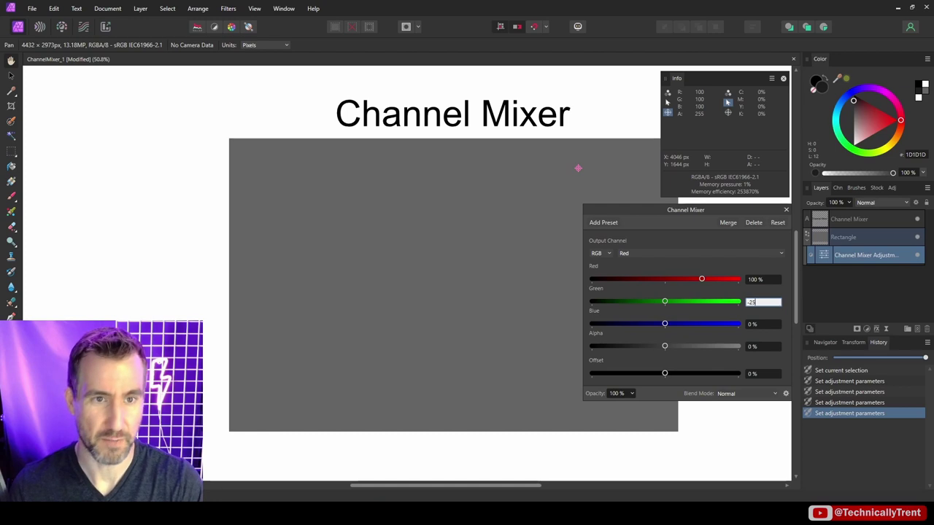
key(Return)
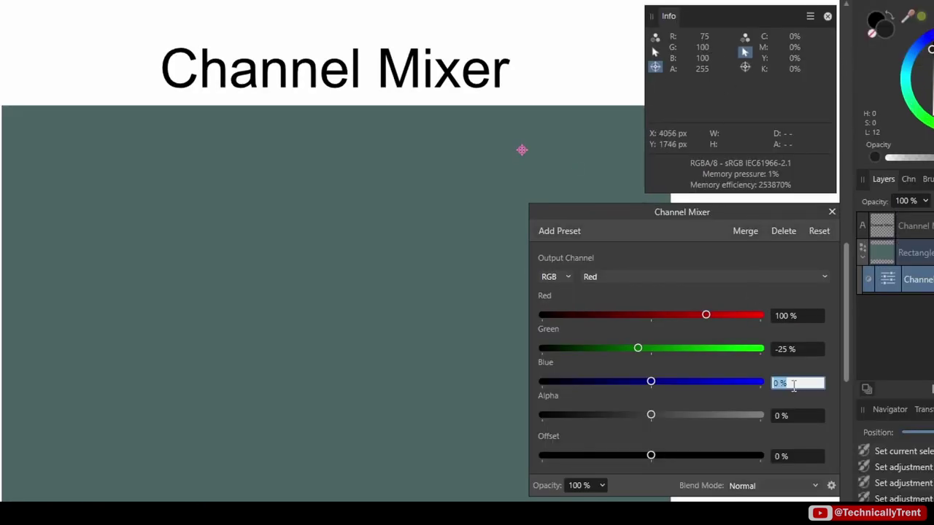
text(-10)
key(Return)
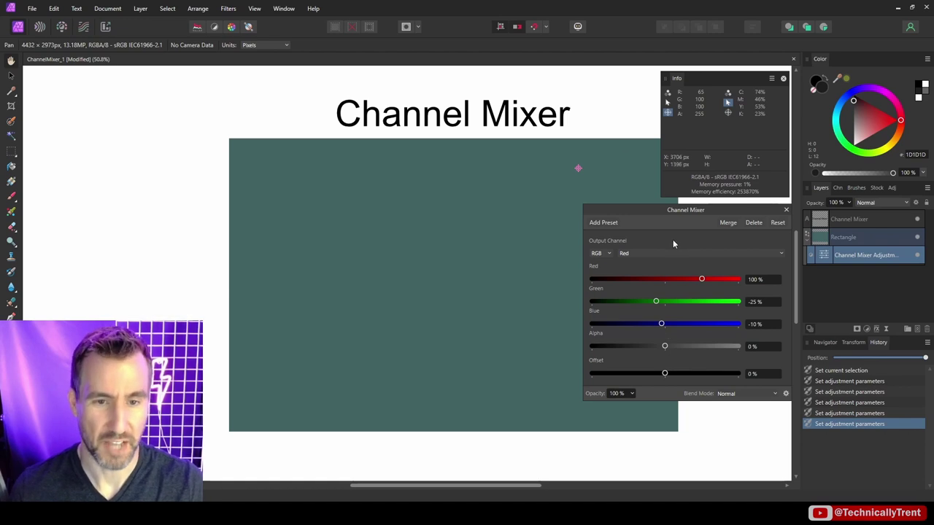
Reset the Channel Mixer and set Red to 25% for the Green output channel
click(697, 252)
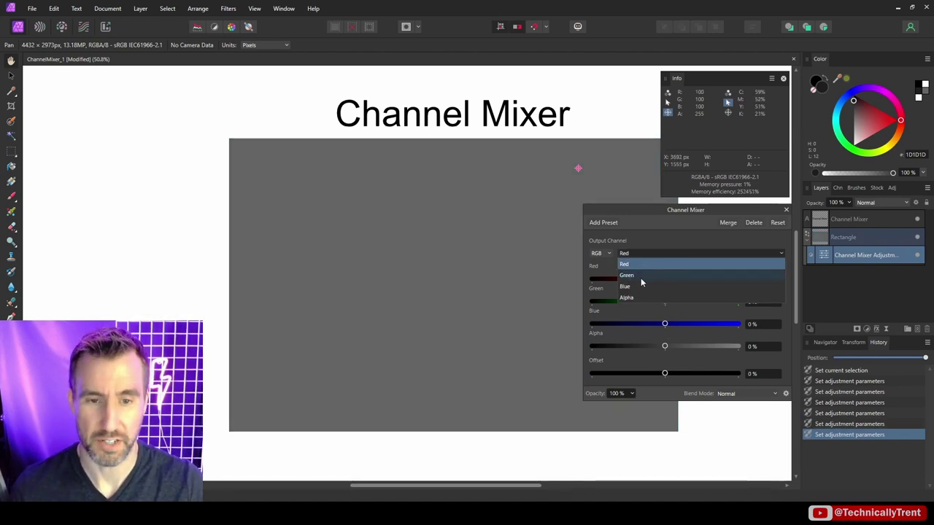
click(673, 278)
click(768, 280)
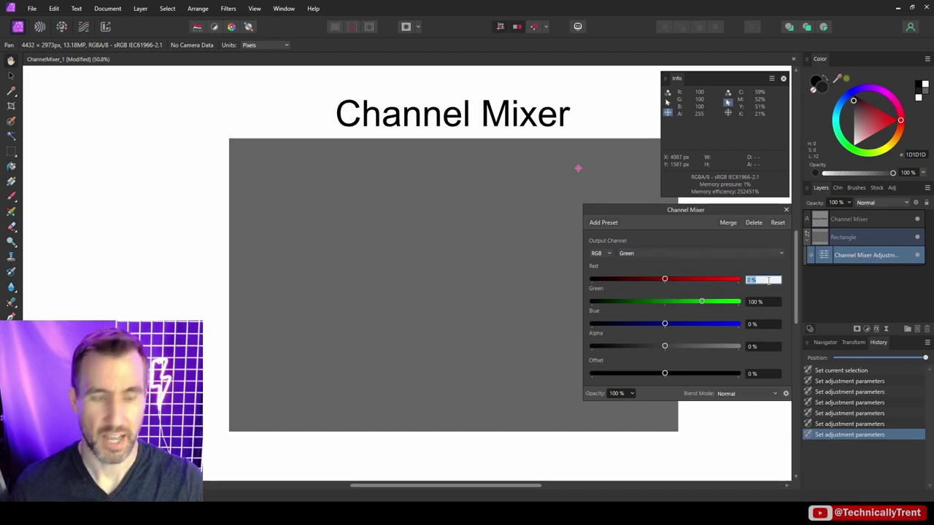
text(25)
key(Return)
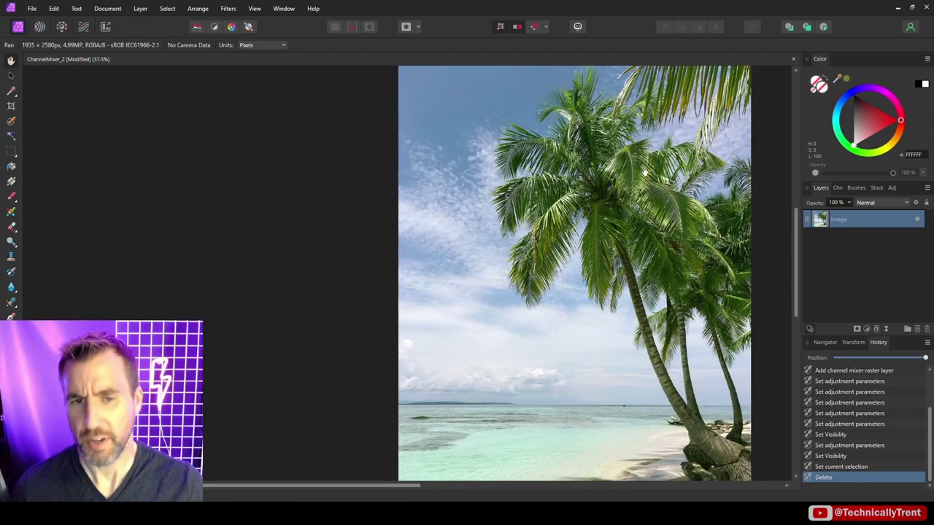
Add a Channel Mixer adjustment to the palm beach photo and choose Green as its output channel
click(867, 328)
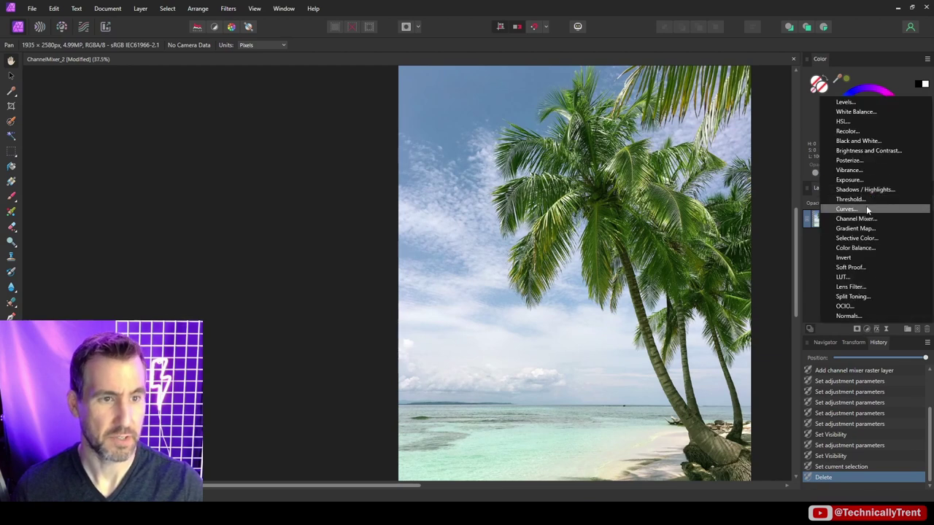
click(866, 208)
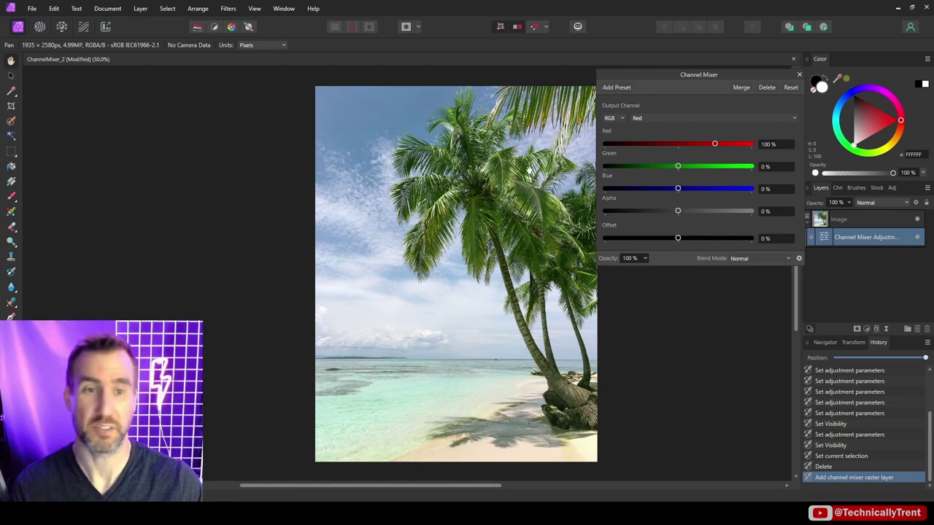
click(663, 119)
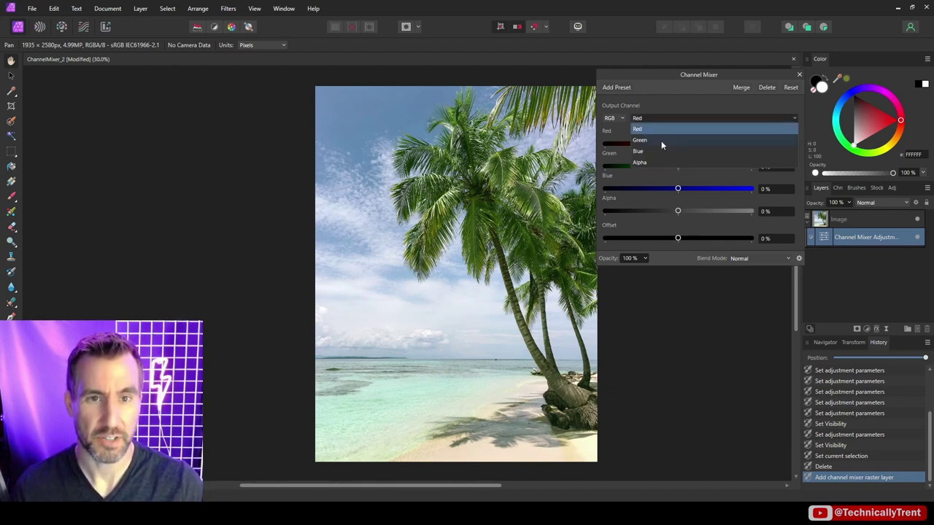
click(661, 141)
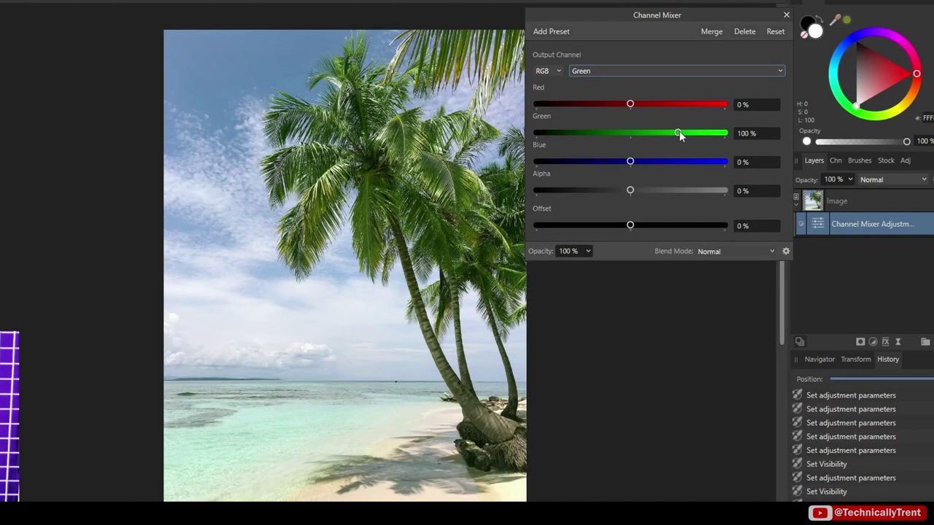
Set Green to 120% and Blue to -26% for the Green output channel, and compare the photo without and with the adjustment
drag(678, 133, 687, 134)
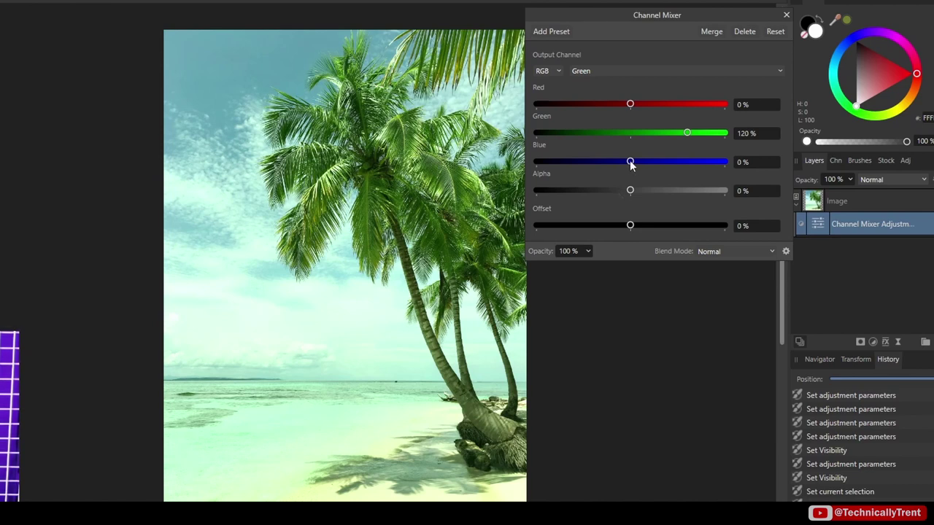
drag(629, 163, 618, 162)
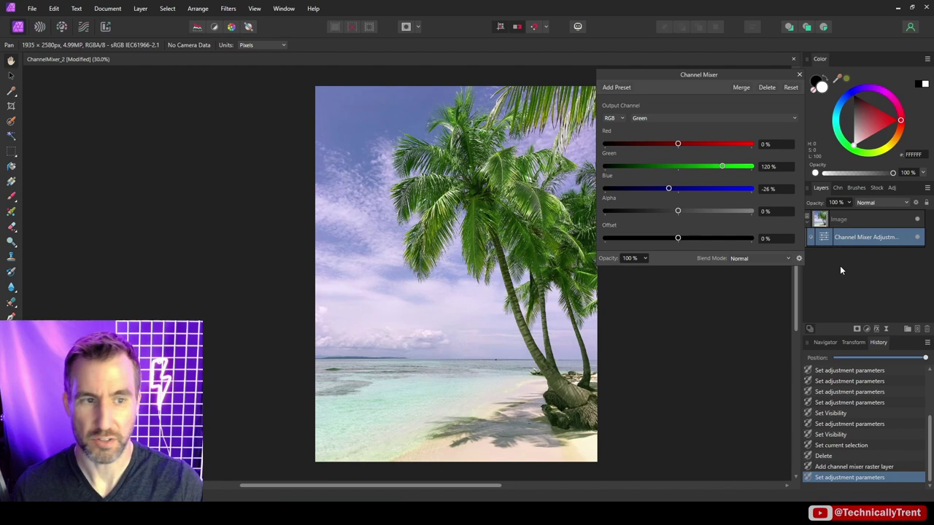
click(918, 237)
click(918, 237)
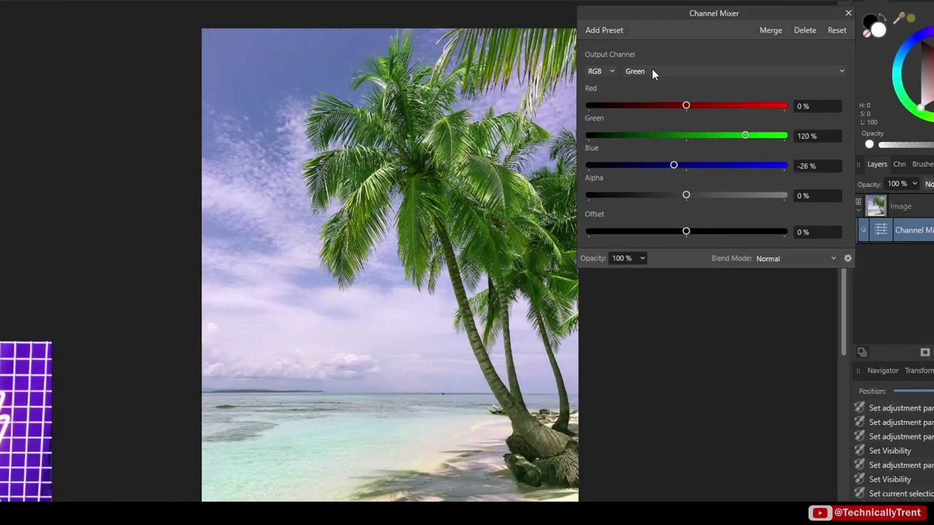
For the Blue output channel, set Blue to 111% and Green to -6%, and compare the photo without and with the adjustment
click(652, 116)
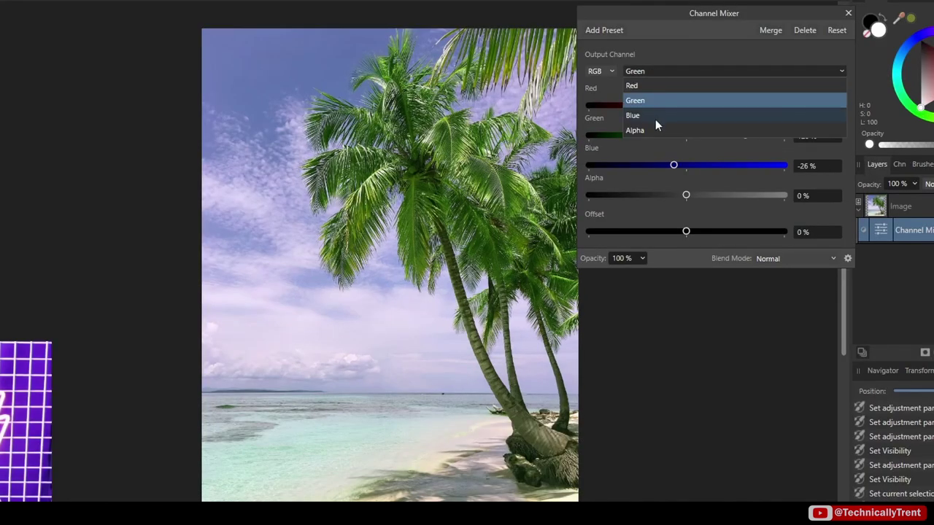
click(655, 117)
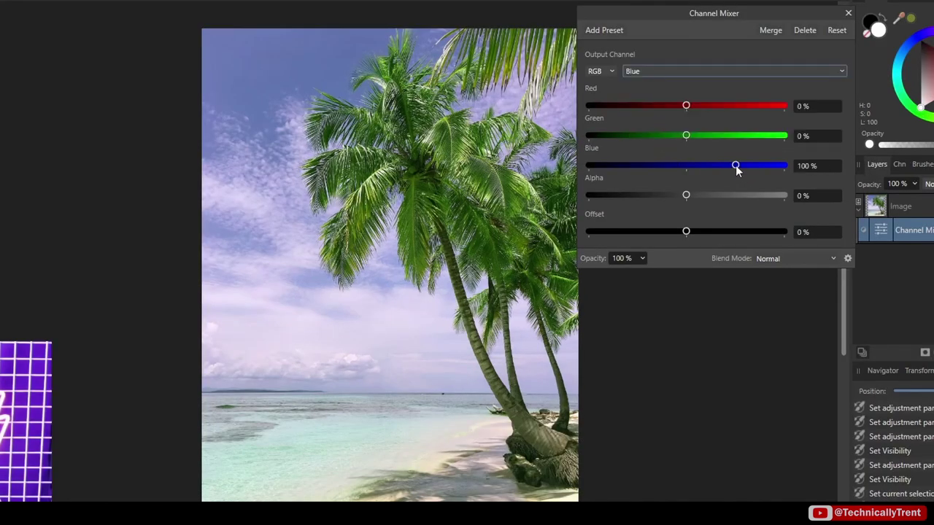
drag(735, 165, 741, 164)
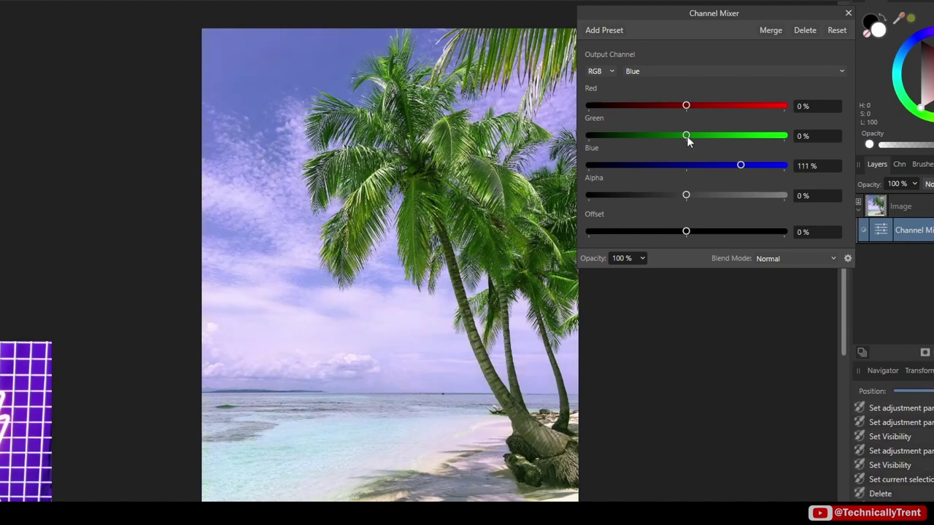
drag(686, 134, 681, 133)
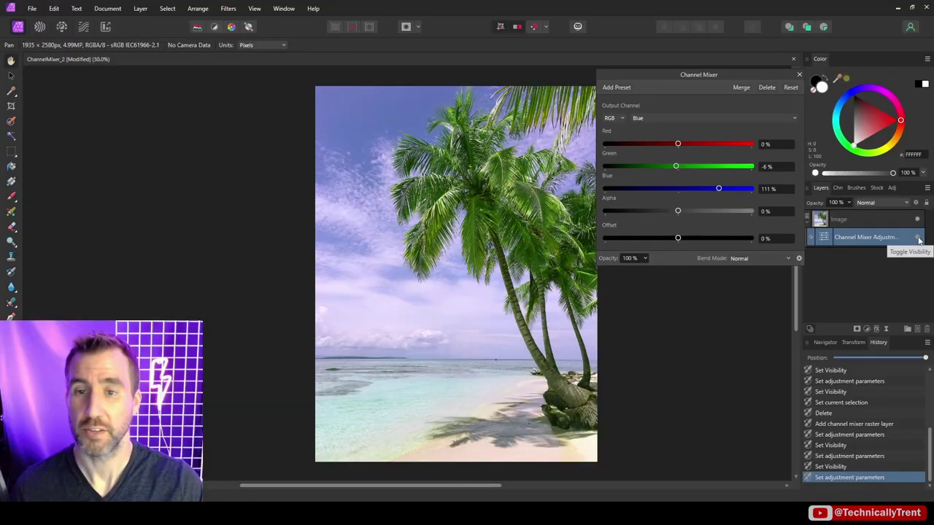
click(918, 237)
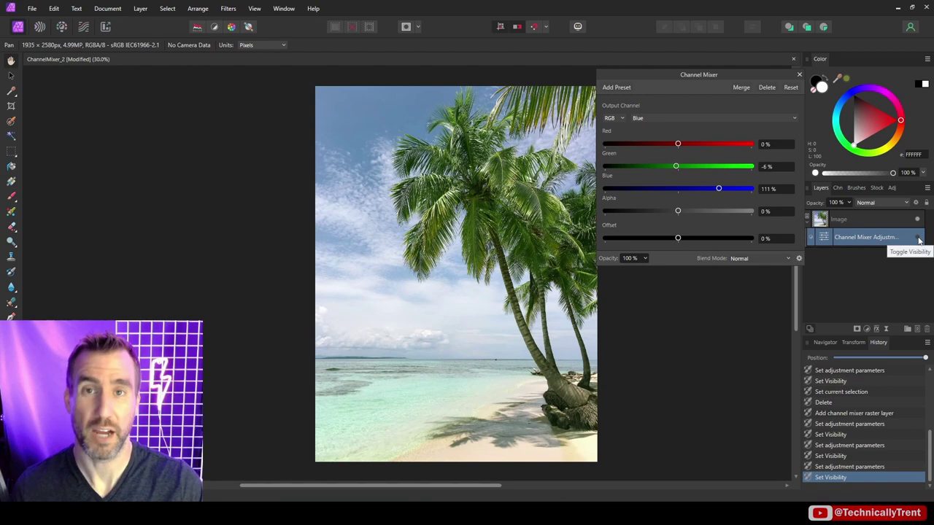
click(918, 237)
Set the Channel Mixer adjustment's blend mode to Soft Light, and compare the palm photo with the adjustment hidden and shown
key(shift+equal)
key(shift+minus)
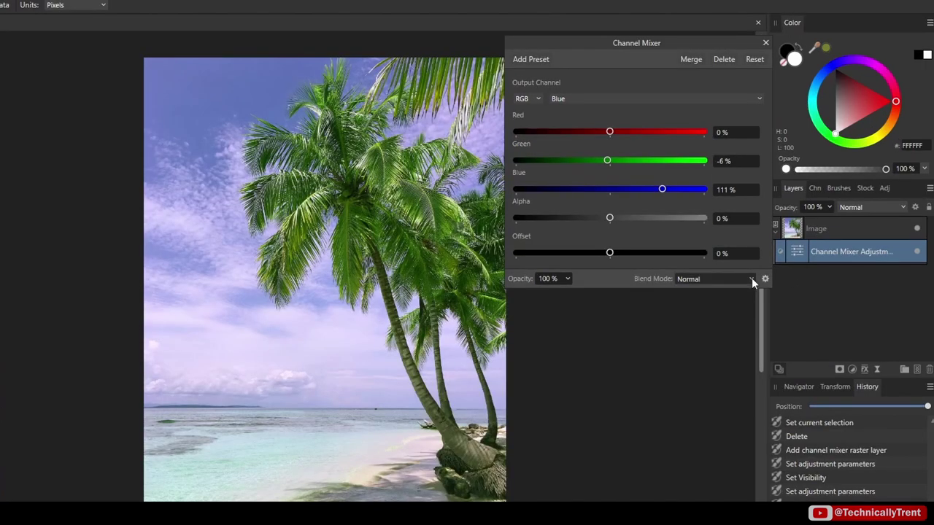
click(789, 259)
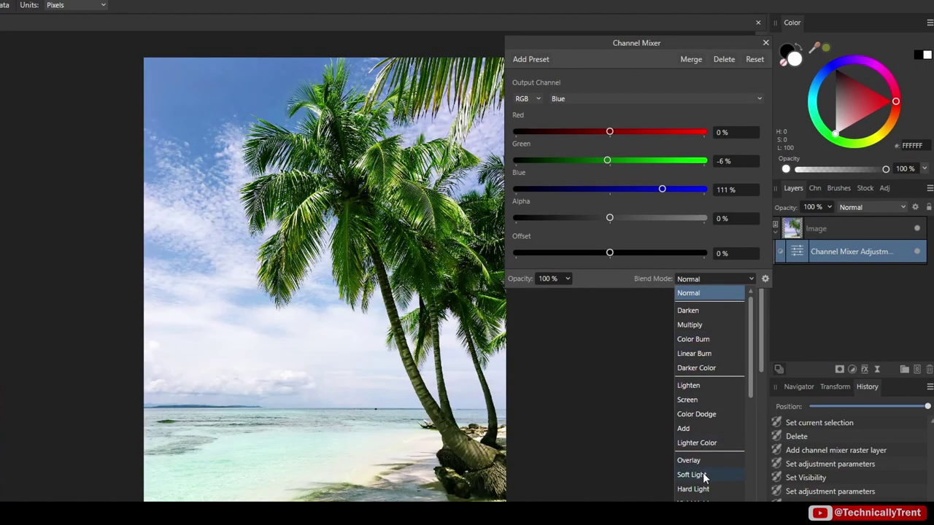
click(702, 474)
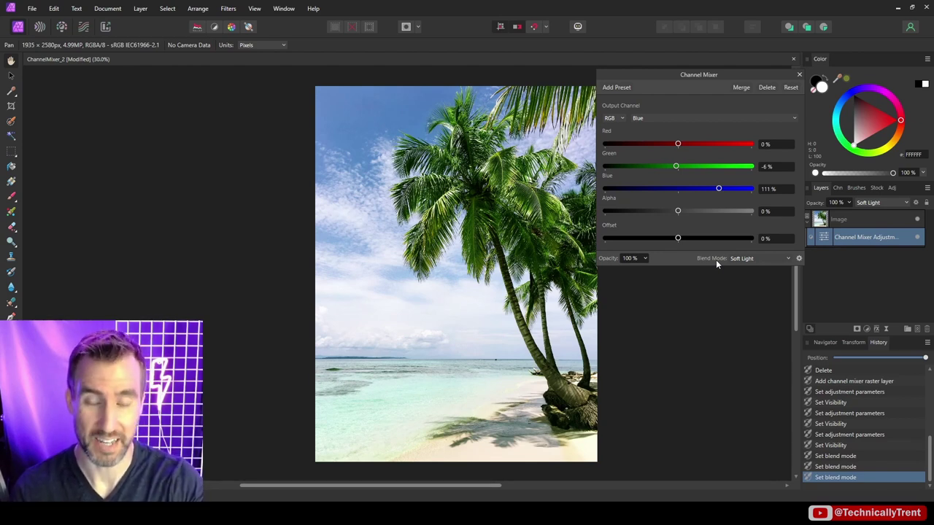
click(918, 238)
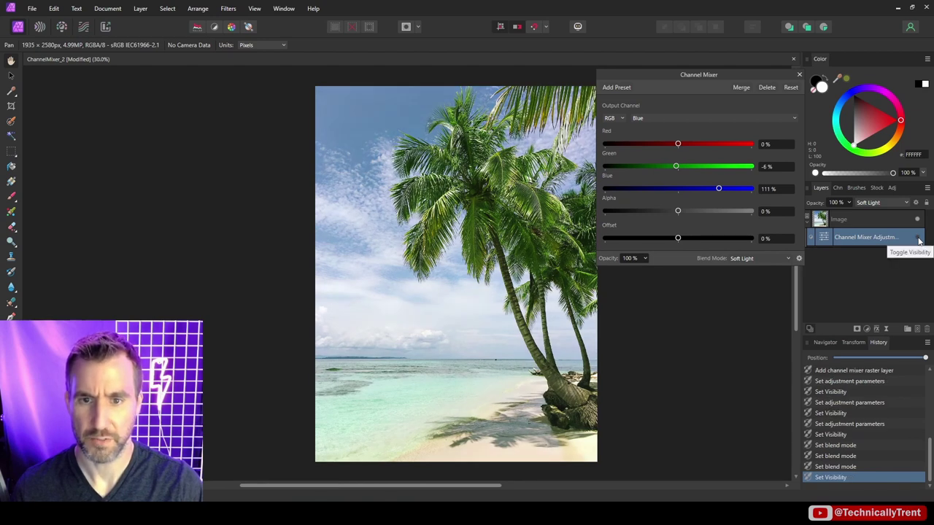
click(918, 239)
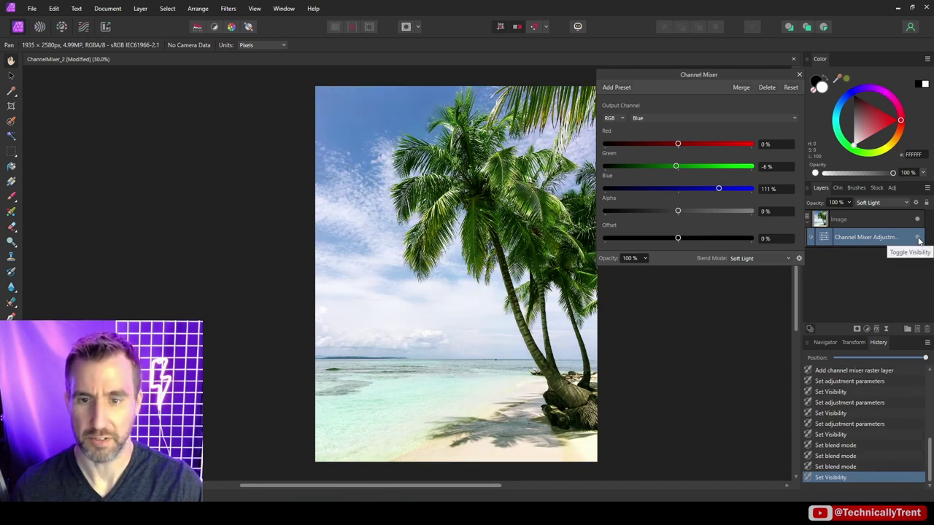
click(918, 239)
click(918, 239)
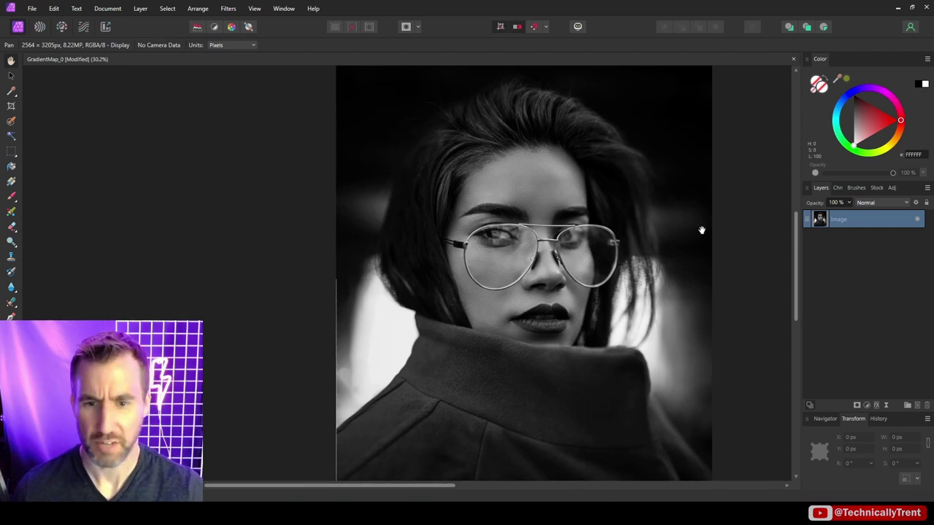
Add a Gradient Map adjustment to the black-and-white portrait, toggle its visibility to compare, and leave it hidden
click(867, 406)
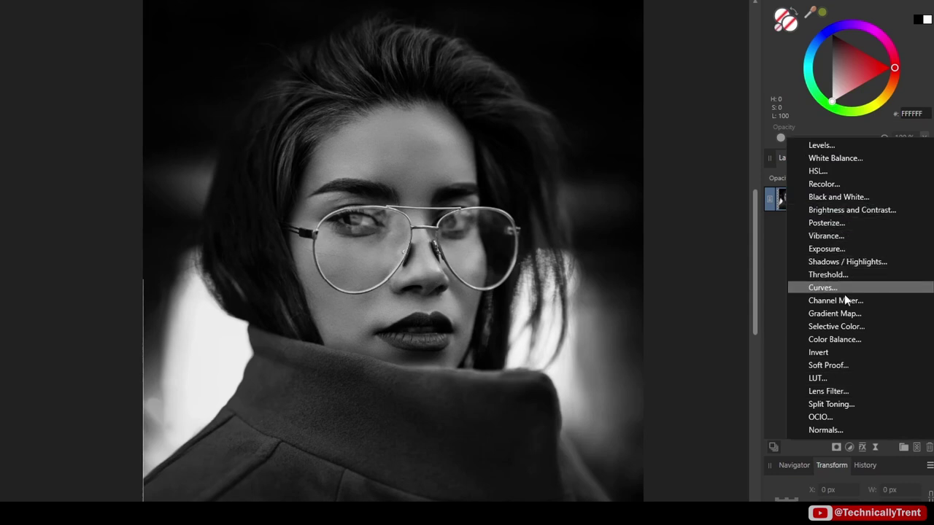
click(849, 316)
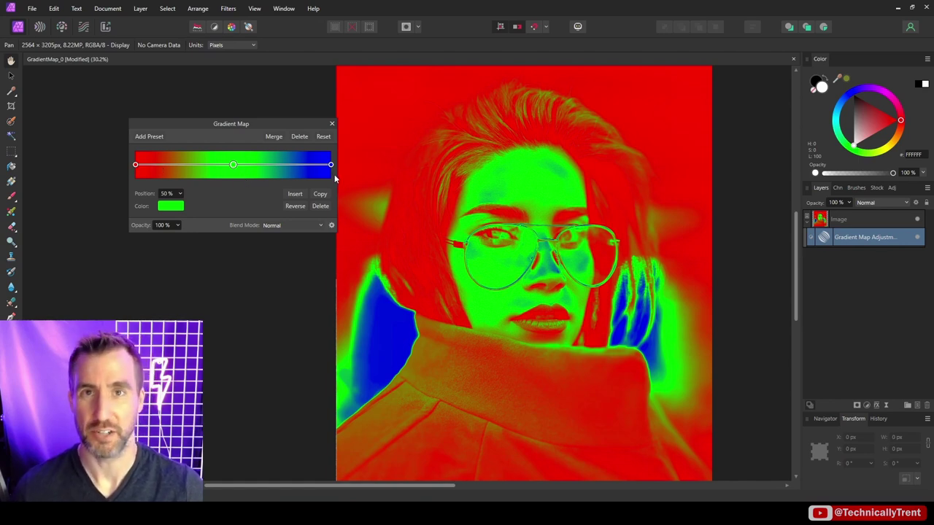
click(918, 238)
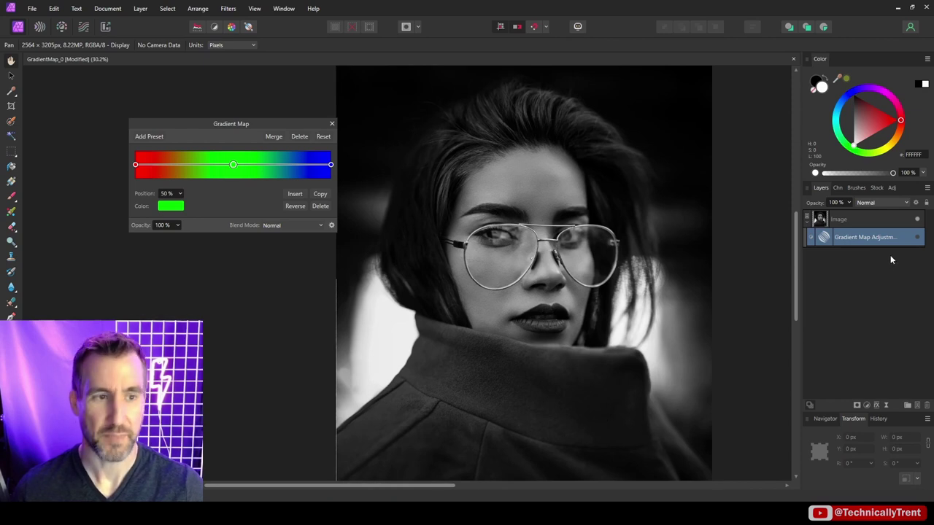
click(918, 238)
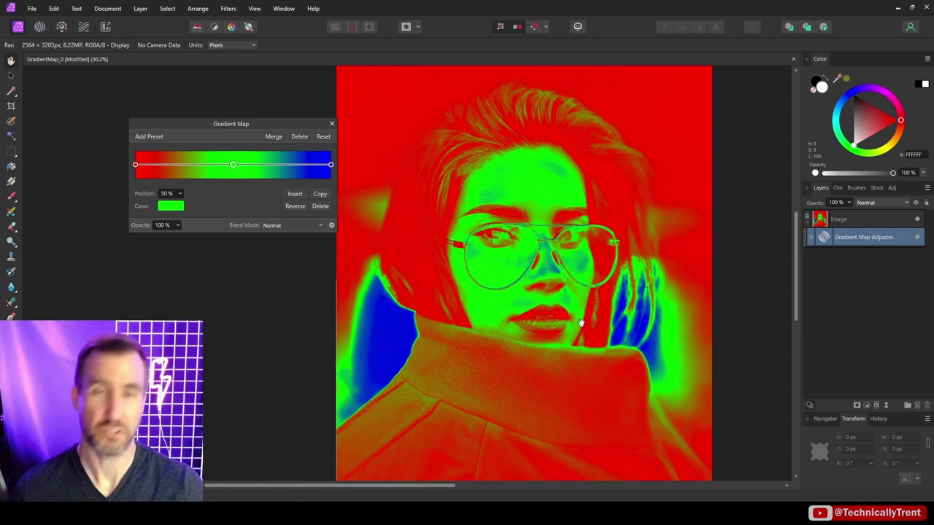
click(917, 238)
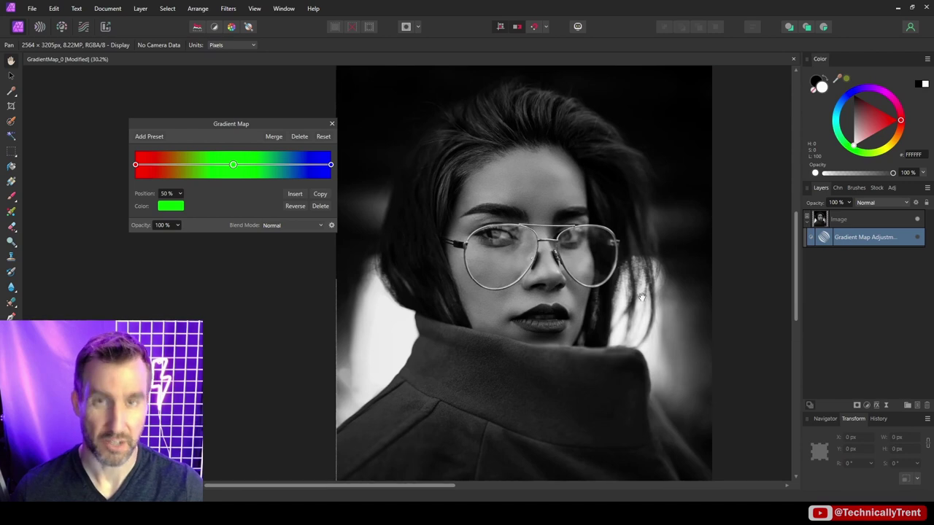
Add a Gradient Map adjustment to the city street photo and remove the gradient's green middle stop
key(ctrl+z)
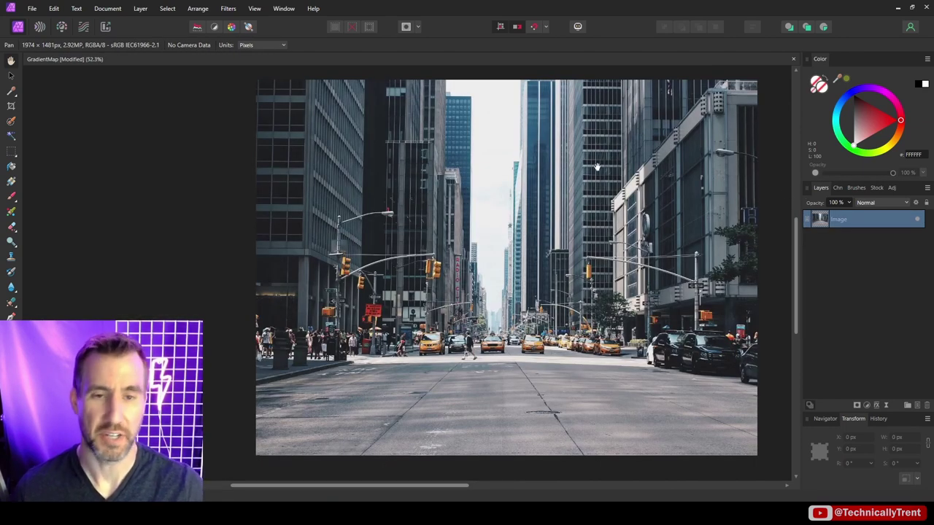
click(867, 401)
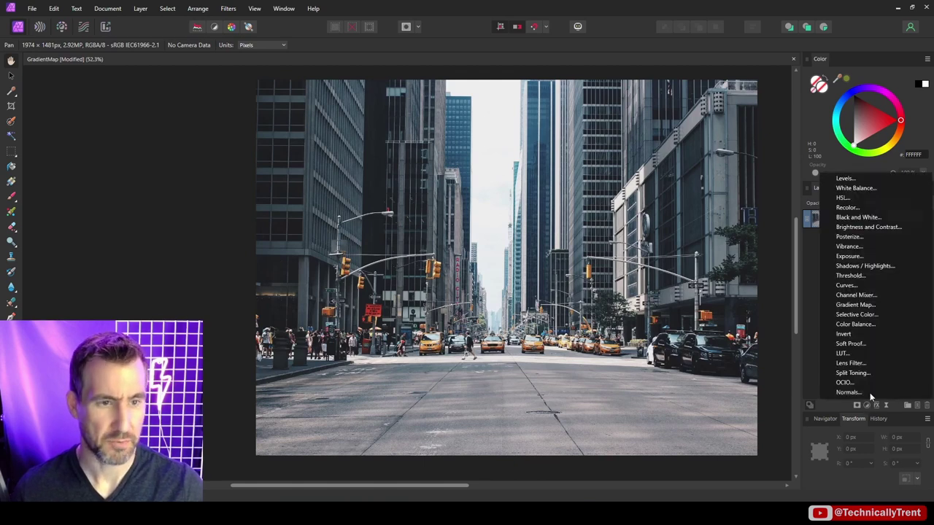
click(864, 304)
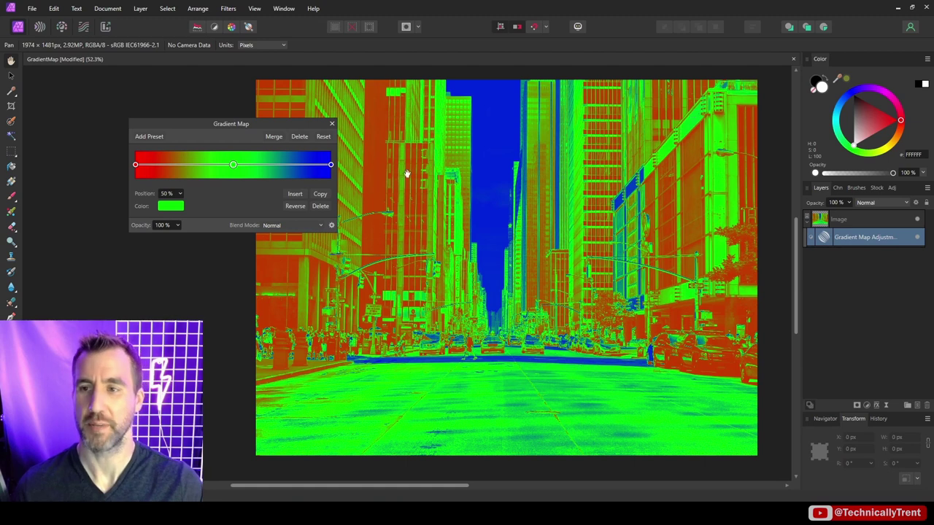
drag(305, 125, 368, 117)
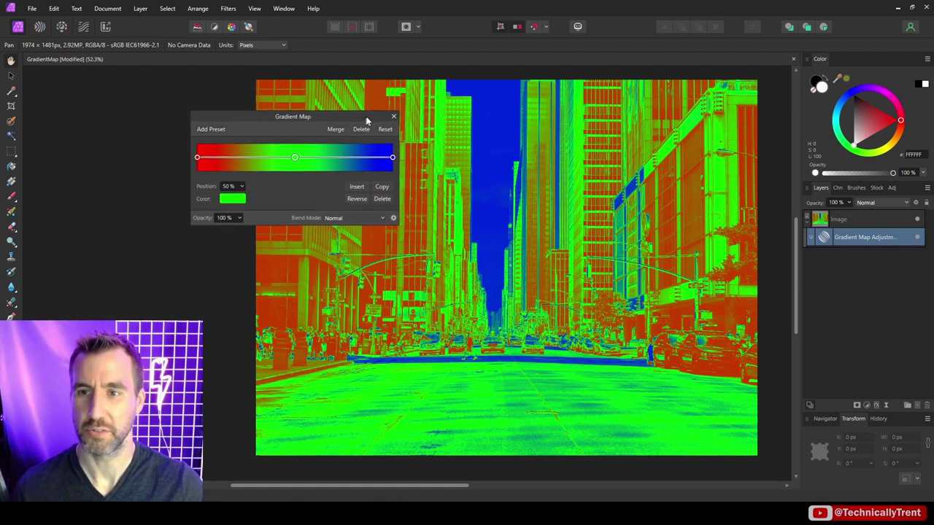
click(383, 199)
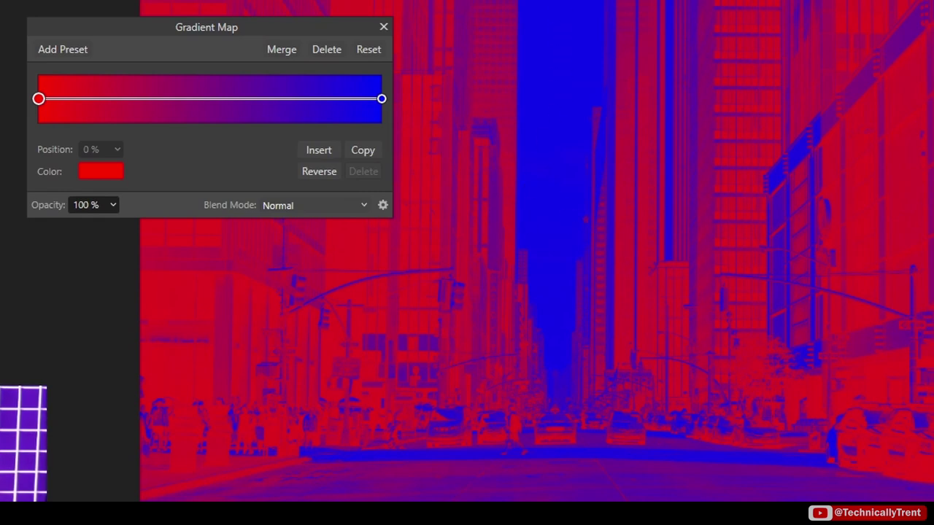
Reverse the street photo's gradient and change its red highlight stop to orange FF8F00
click(322, 170)
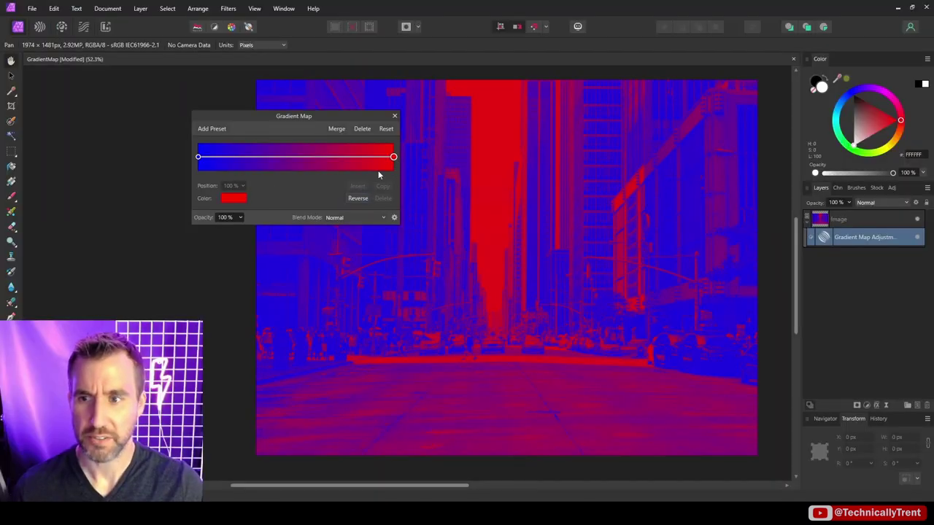
click(235, 198)
drag(269, 267, 264, 284)
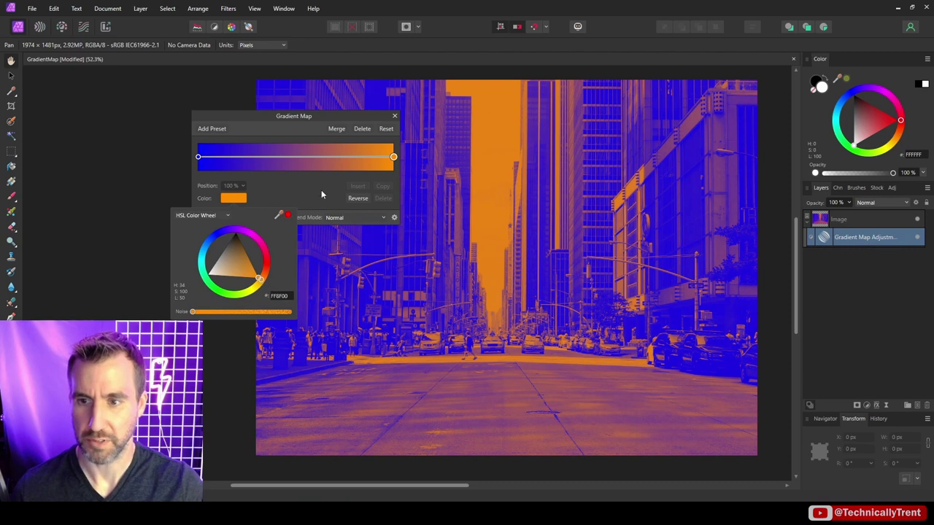
click(321, 192)
drag(361, 120, 339, 108)
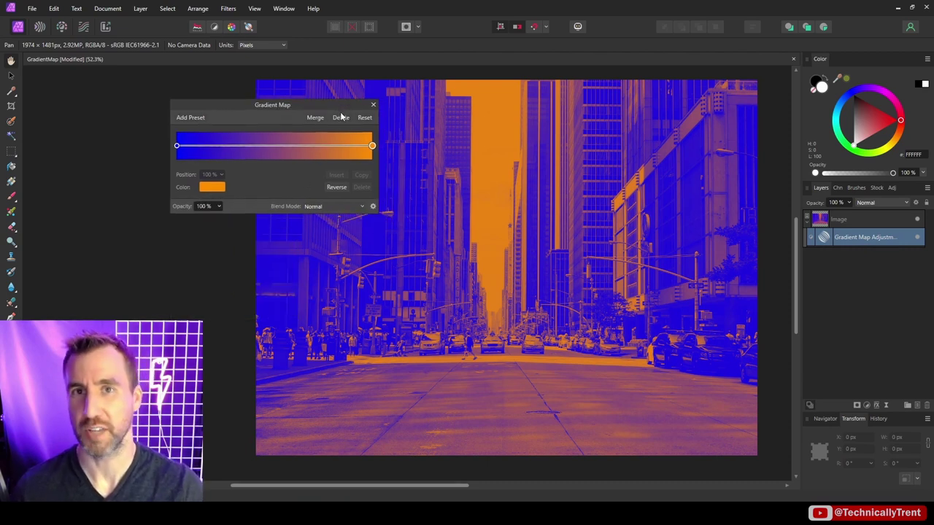
Set the Gradient Map's blend mode to Soft Light, and compare the street photo with the adjustment hidden and shown
click(335, 208)
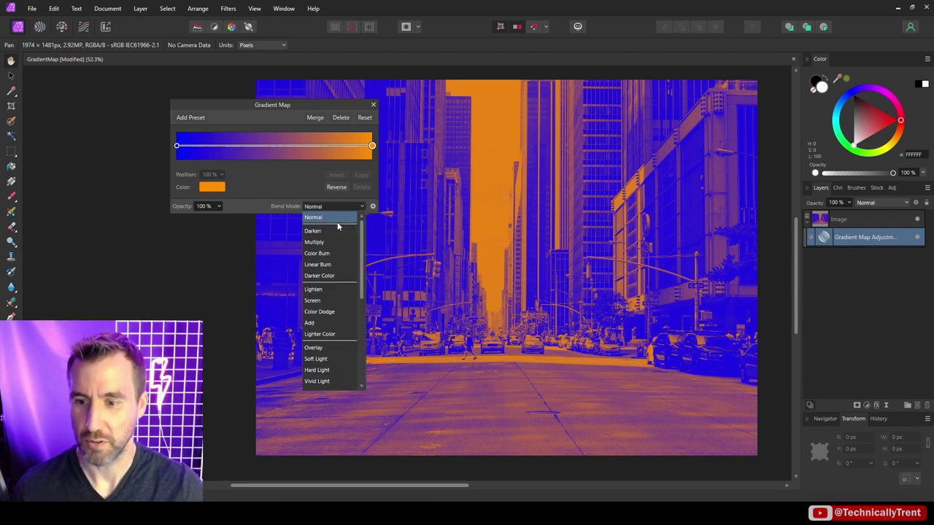
click(336, 358)
drag(347, 112, 233, 93)
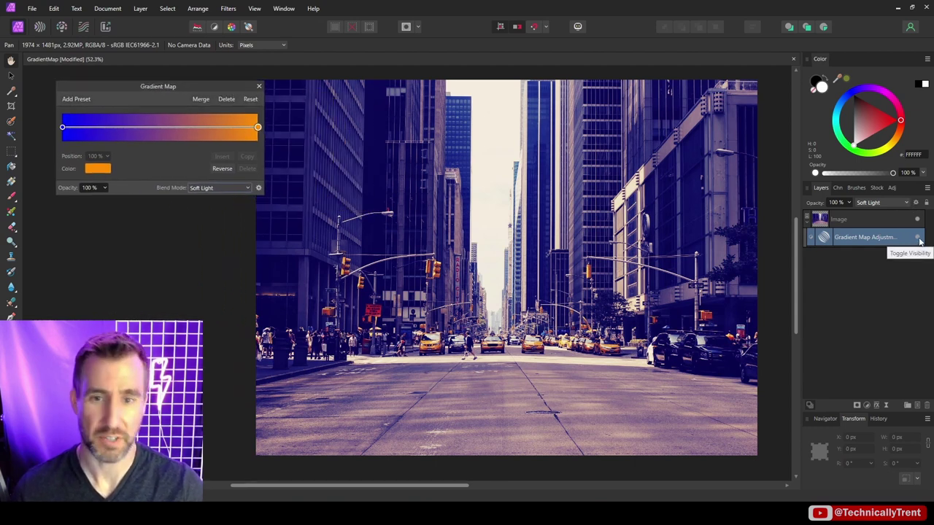
click(918, 238)
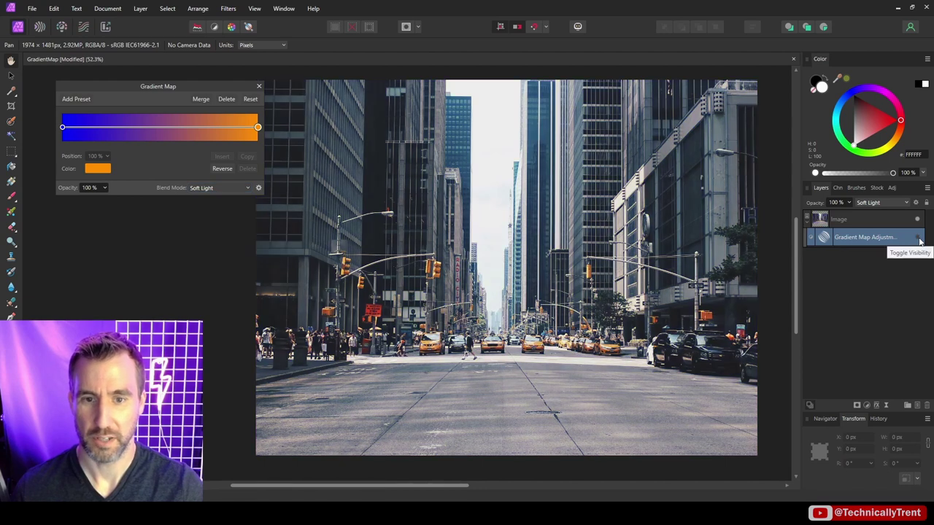
click(917, 238)
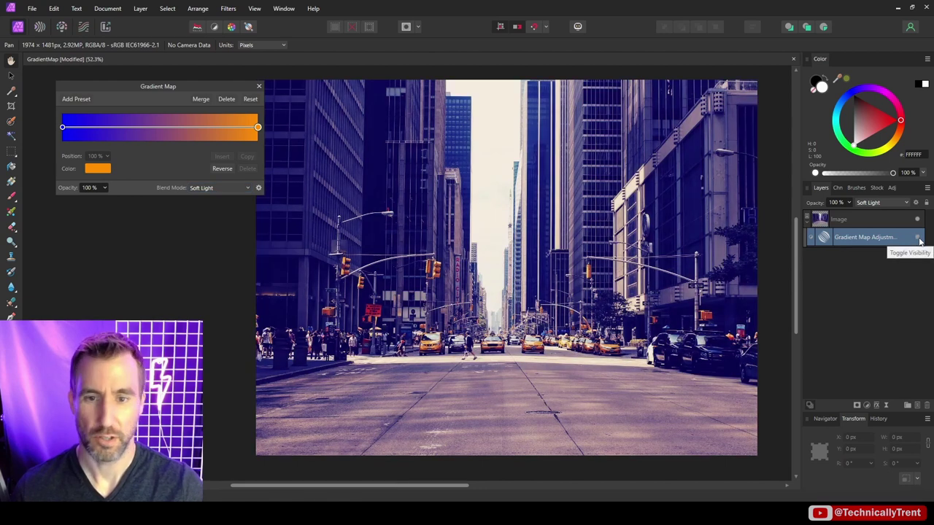
click(918, 238)
click(918, 238)
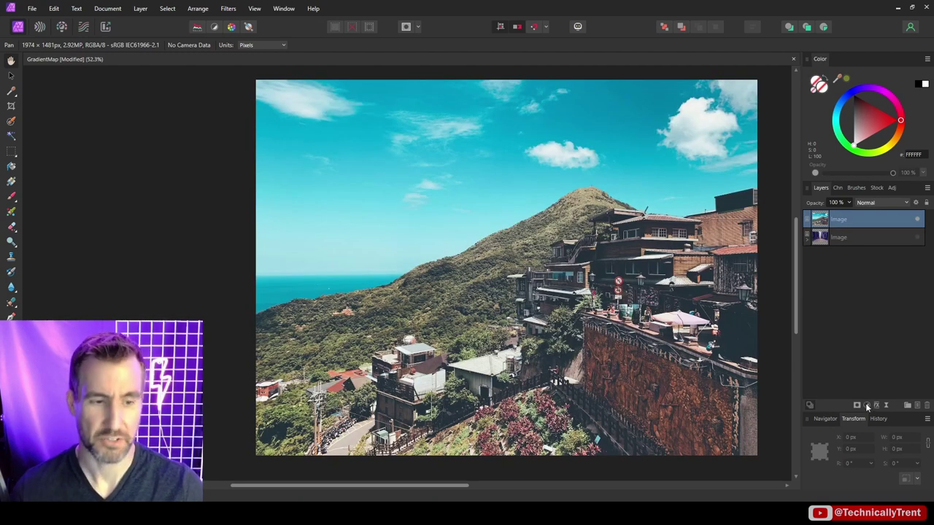
Add a Gradient Map adjustment to the hillside village photo and delete the gradient's middle stop
click(867, 405)
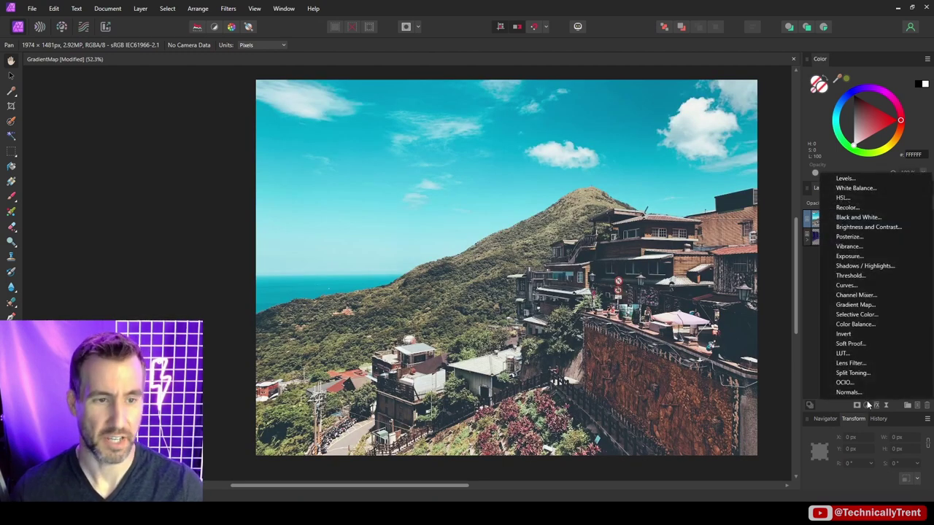
click(855, 305)
click(248, 168)
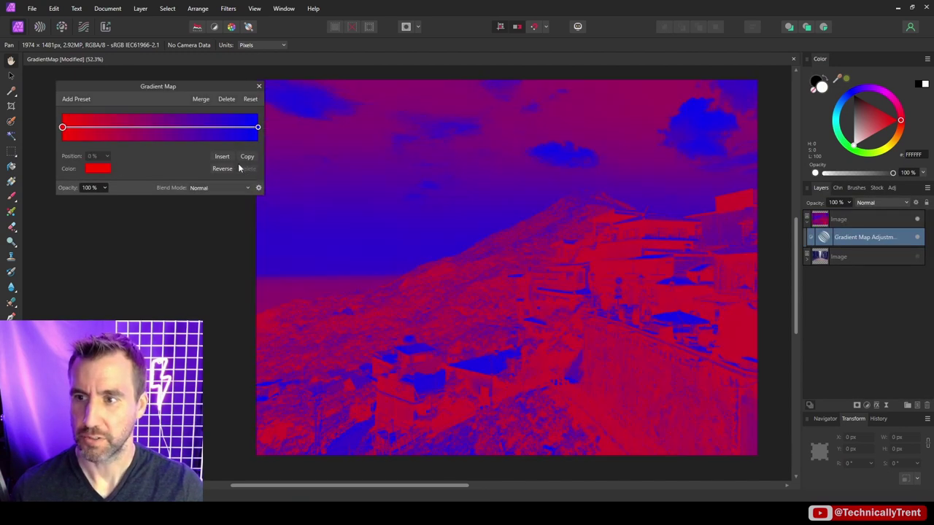
Reverse the hillside photo's gradient and change its red highlight stop to orange FF8500
click(222, 169)
click(97, 169)
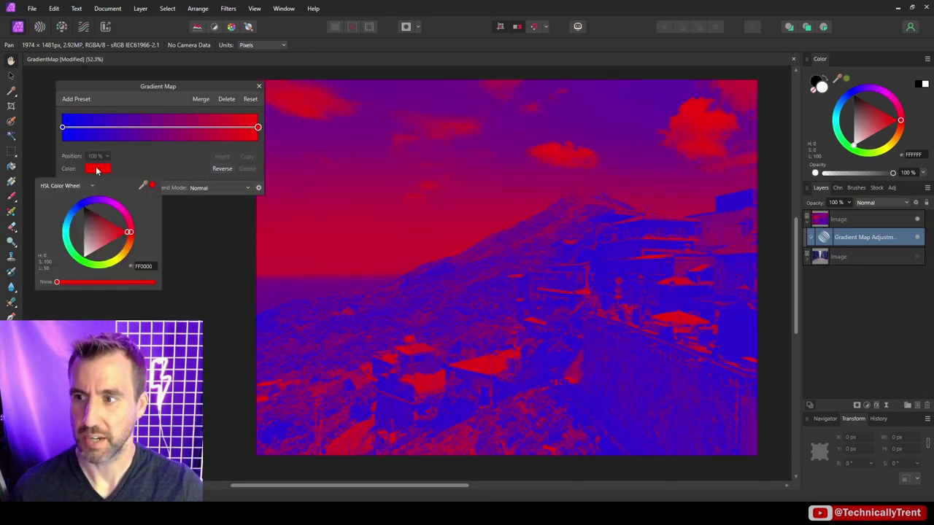
drag(129, 232, 124, 248)
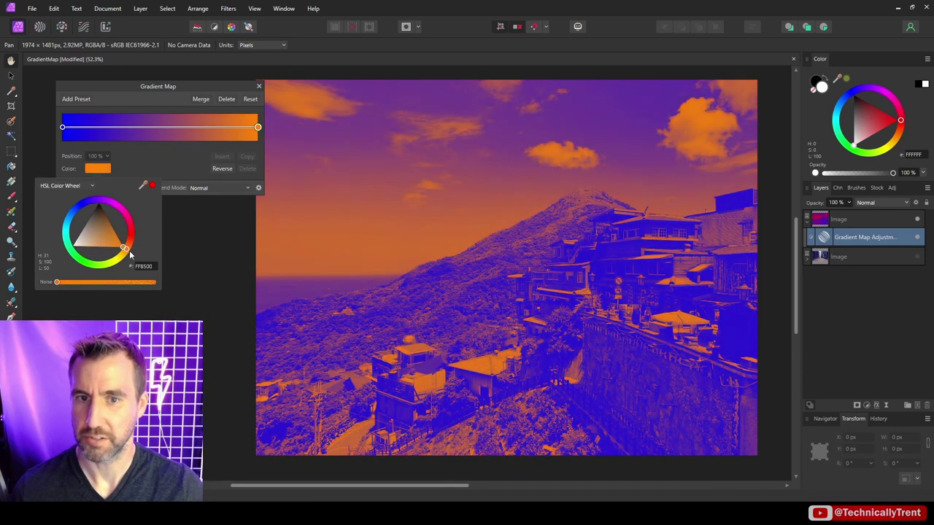
Set the Gradient Map's blend mode to Soft Light, and compare the hillside photo with the adjustment hidden and shown
click(219, 189)
click(216, 346)
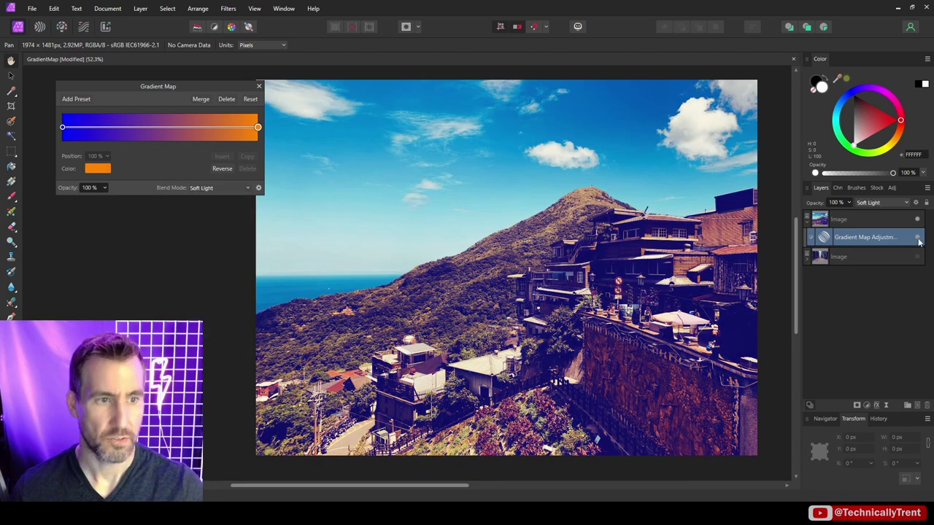
click(917, 239)
click(918, 239)
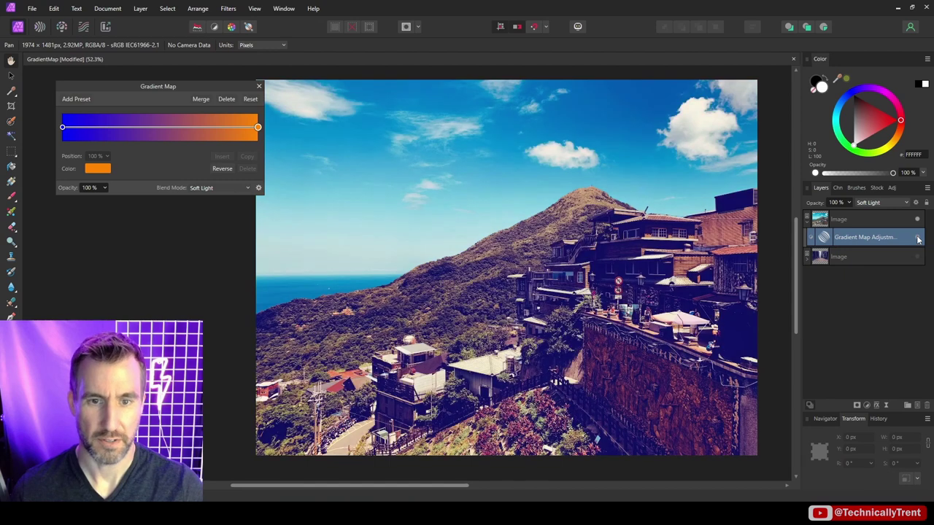
click(917, 240)
click(918, 239)
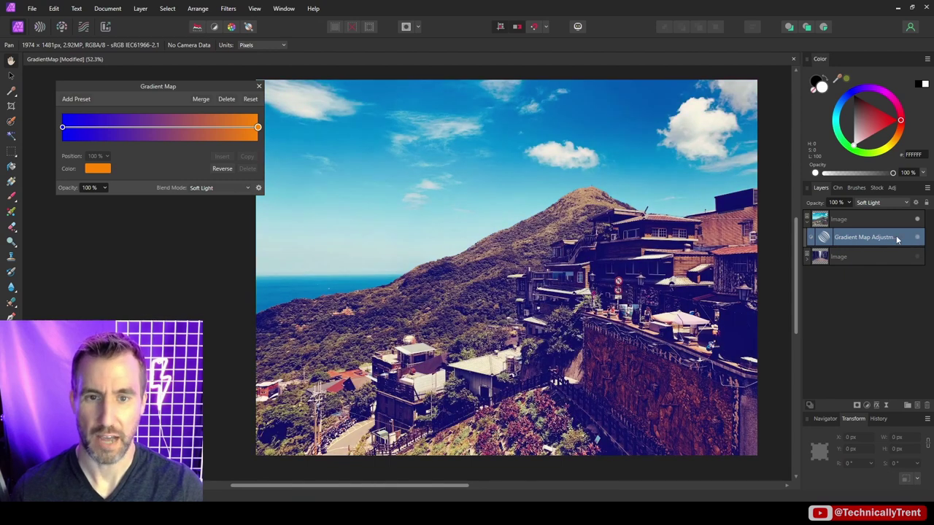
Recolor the gradient's highlight stop to yellow FFC500 and its shadow stop to lighter blue 004BFF
click(98, 169)
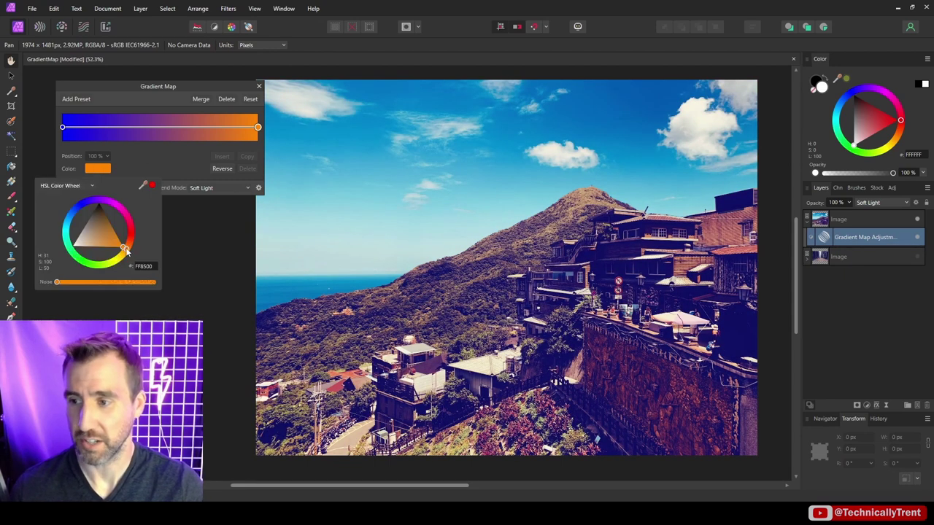
mouse_move(130, 250)
mouse_down()
mouse_move(132, 222)
mouse_move(129, 267)
mouse_up()
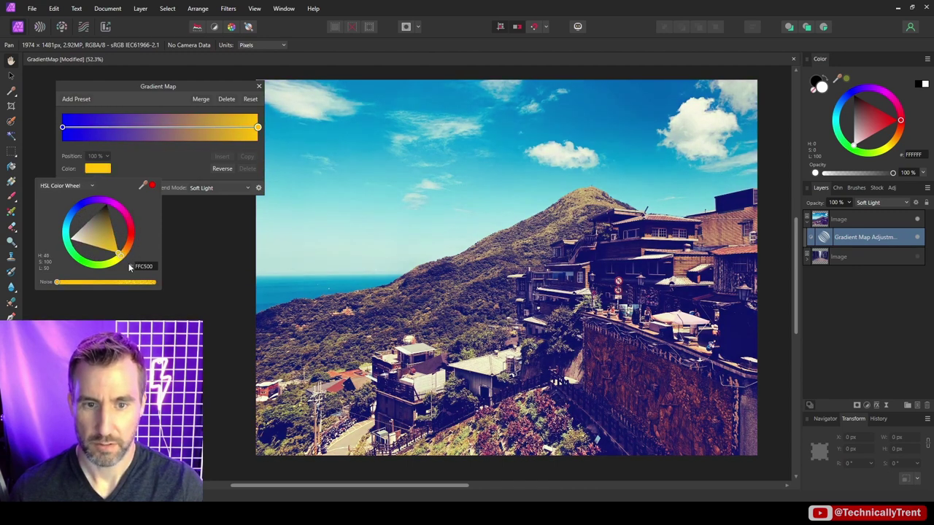
click(63, 128)
drag(80, 210, 77, 213)
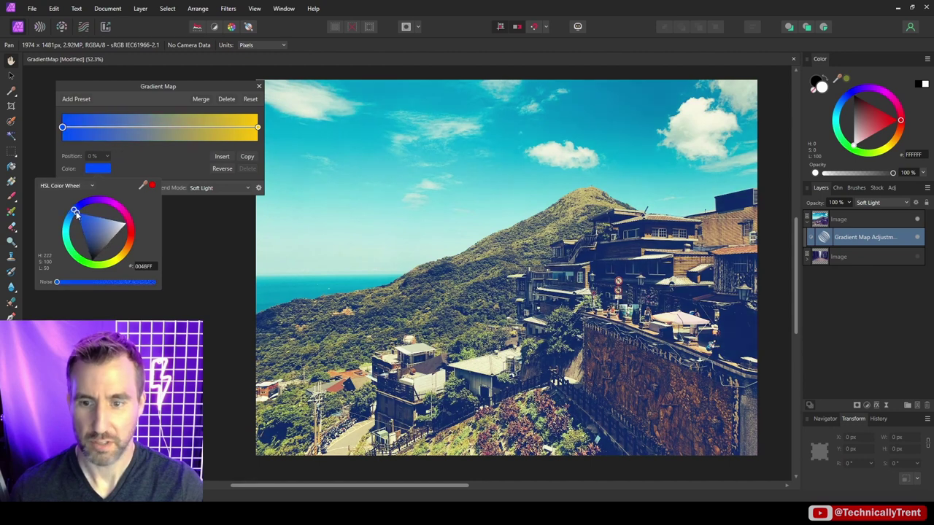
click(183, 152)
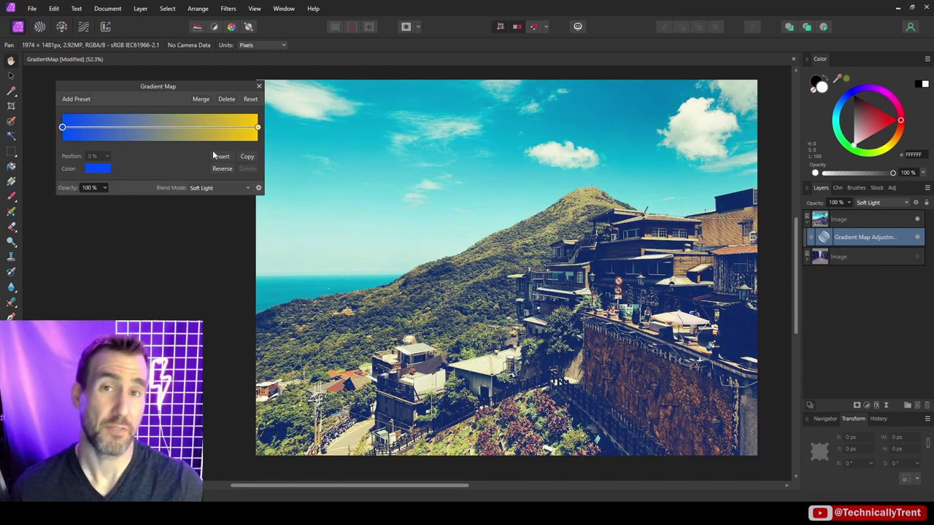
Save the blue-to-yellow Gradient Map settings as a custom adjustment preset with a personal name
click(77, 98)
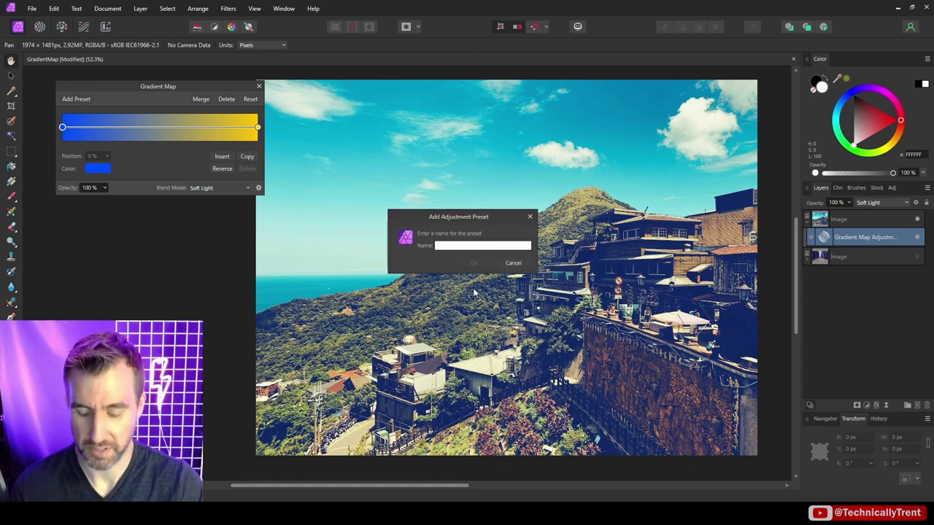
text(TRENT Gradient)
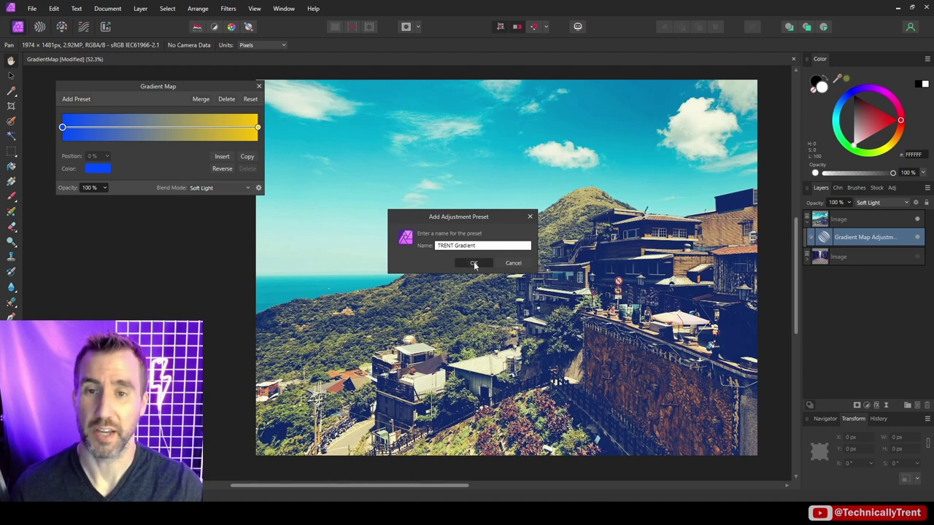
click(474, 263)
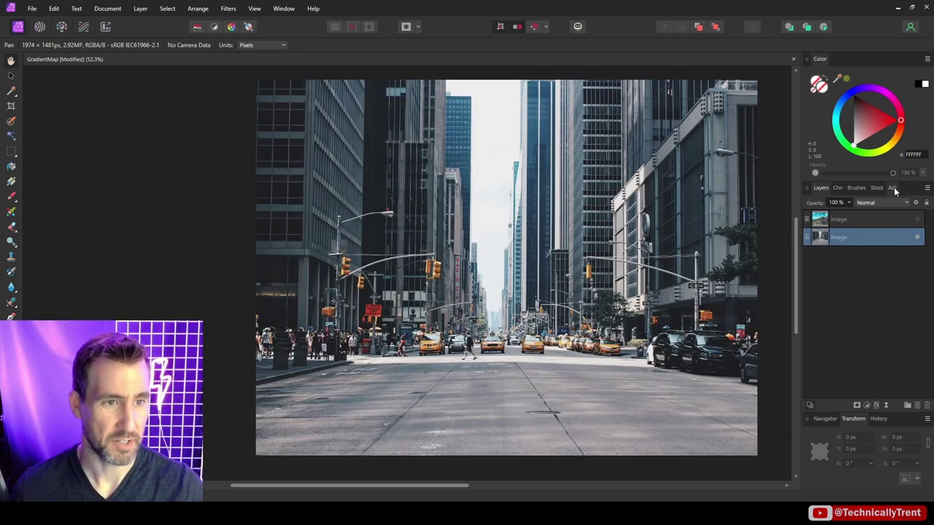
Apply the saved custom Gradient Map preset to the city street photo
click(892, 187)
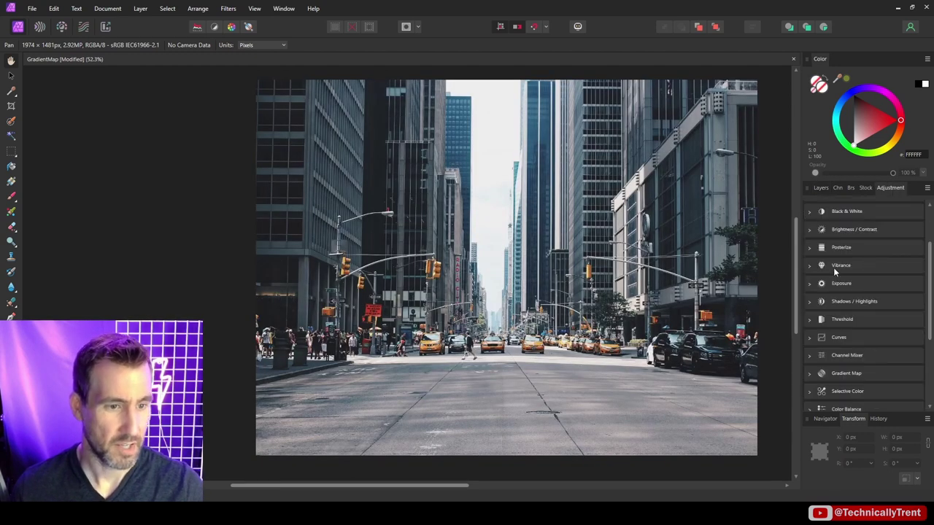
scroll(835, 271, down, 1)
click(808, 350)
scroll(848, 315, down, 2)
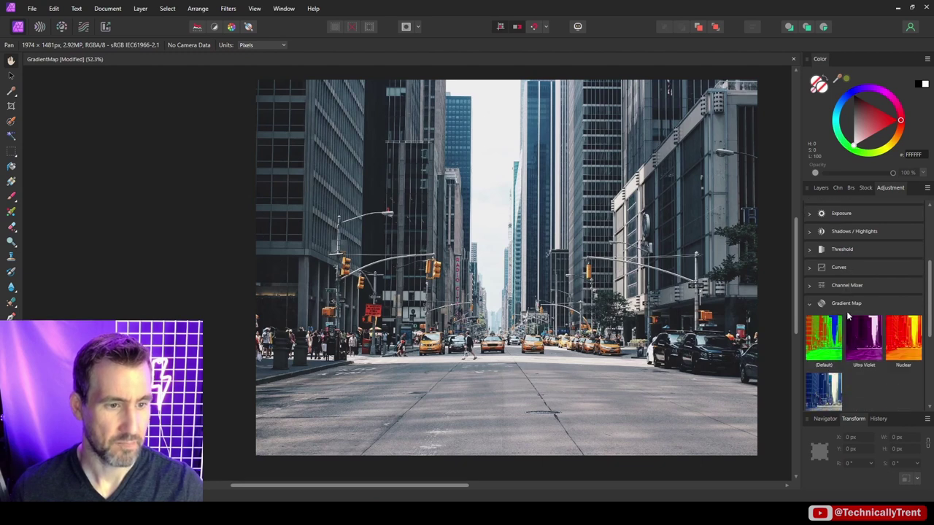
scroll(864, 345, down, 2)
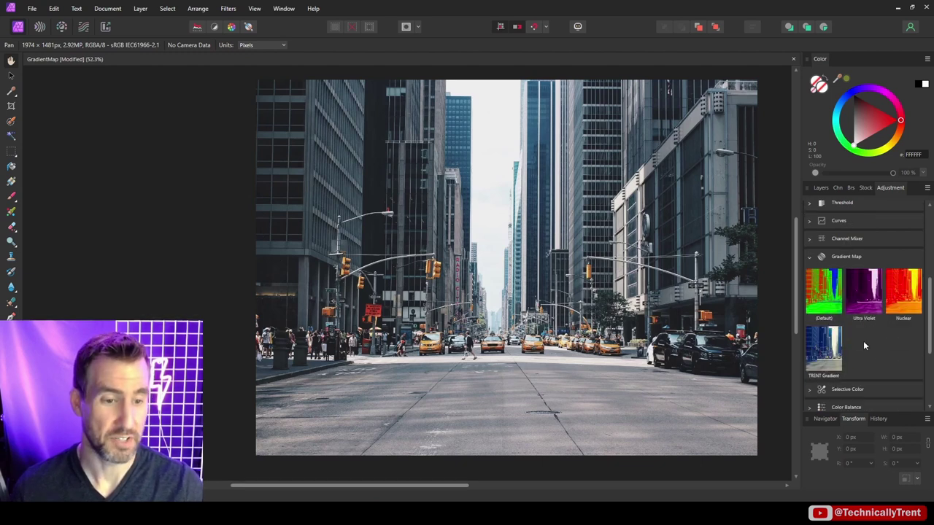
click(824, 349)
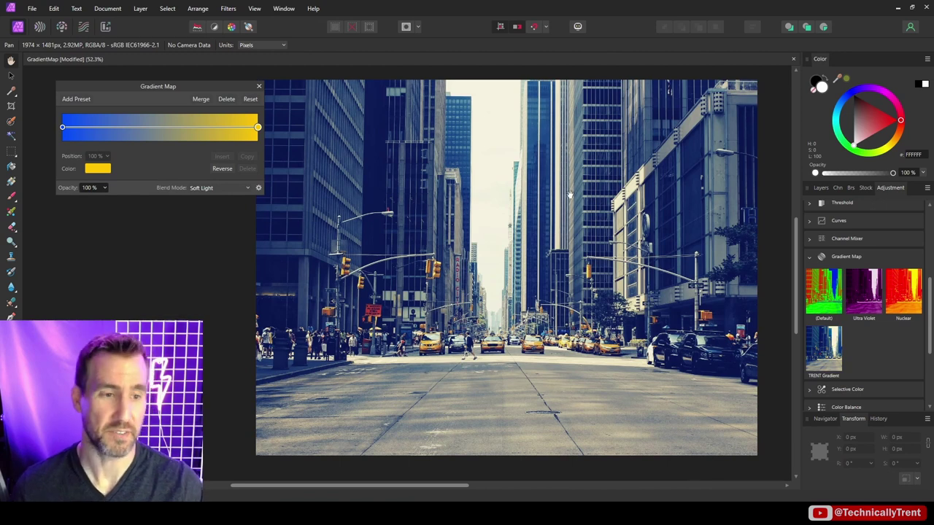
Apply the Nuclear Gradient Map preset to the street photo in Soft Light blend mode, and toggle its visibility to compare
click(908, 295)
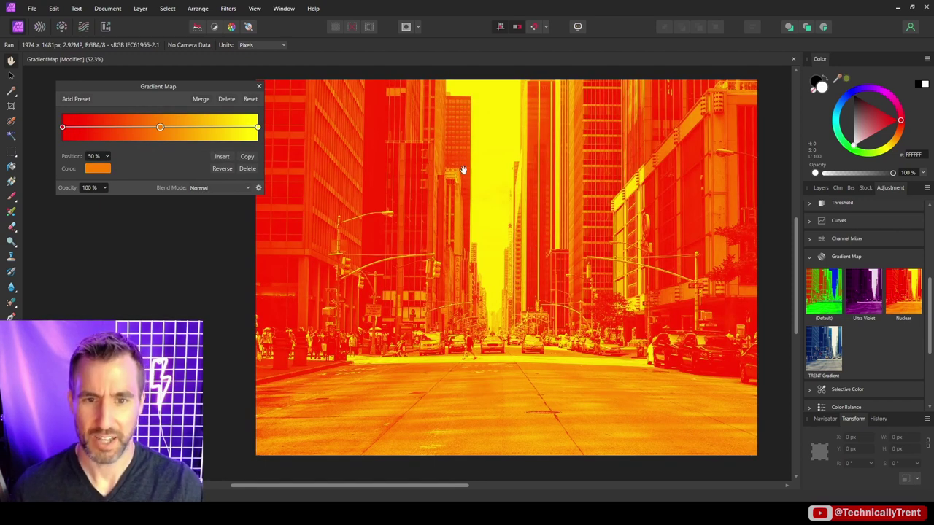
click(230, 189)
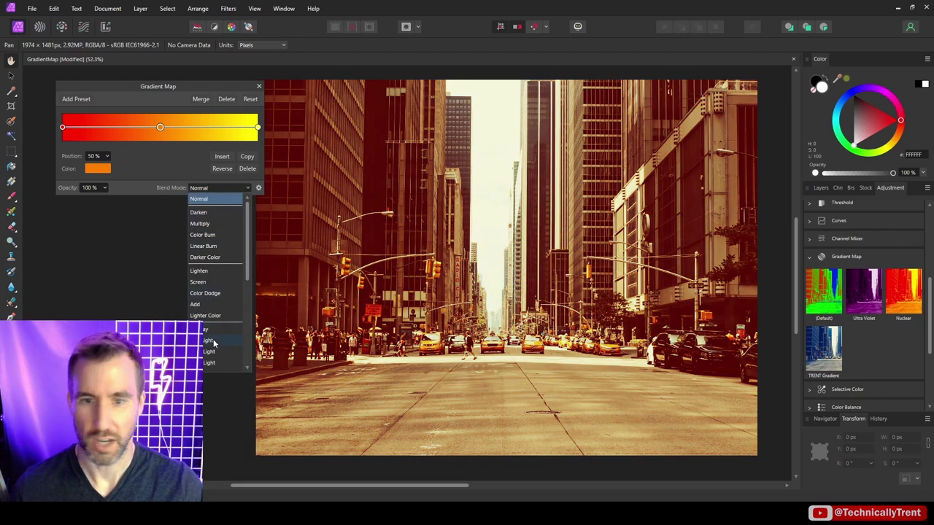
click(213, 343)
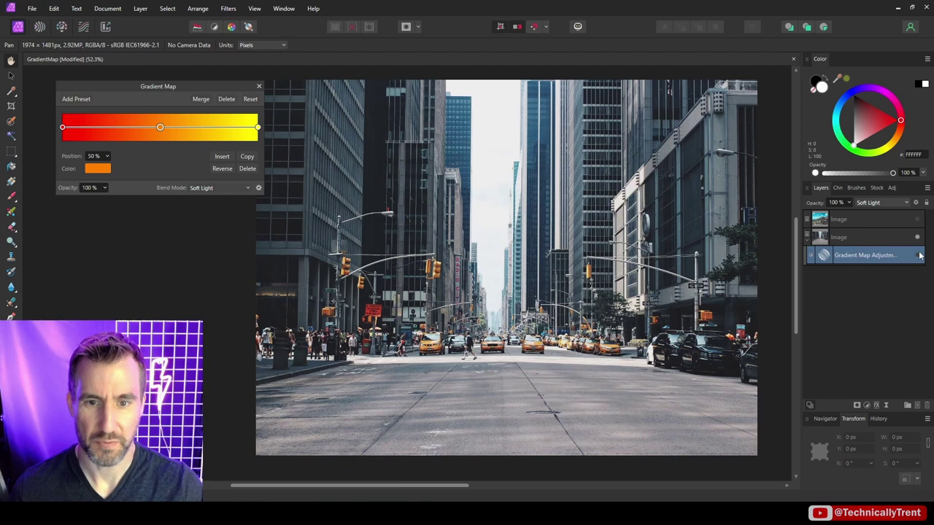
click(918, 254)
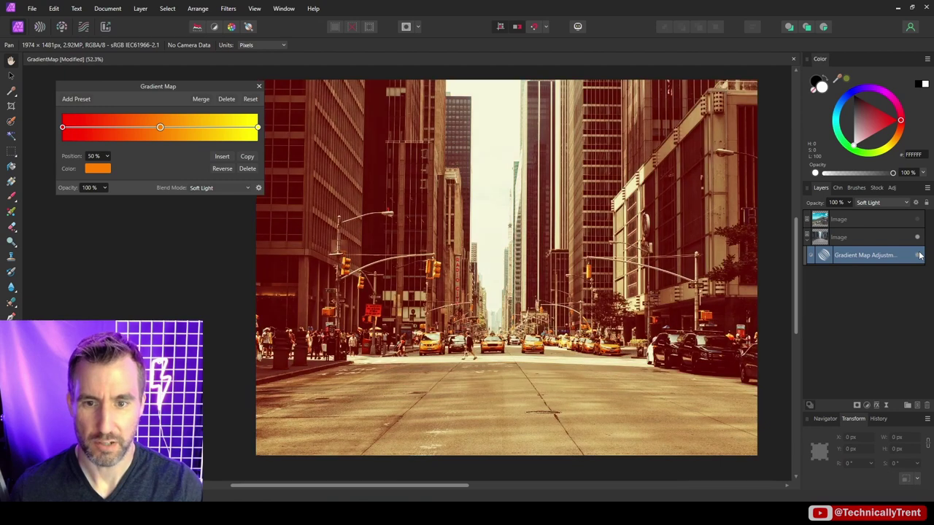
Toggle the Gradient Map adjustment's visibility off and on to compare the graded and original street photo
click(918, 254)
click(918, 255)
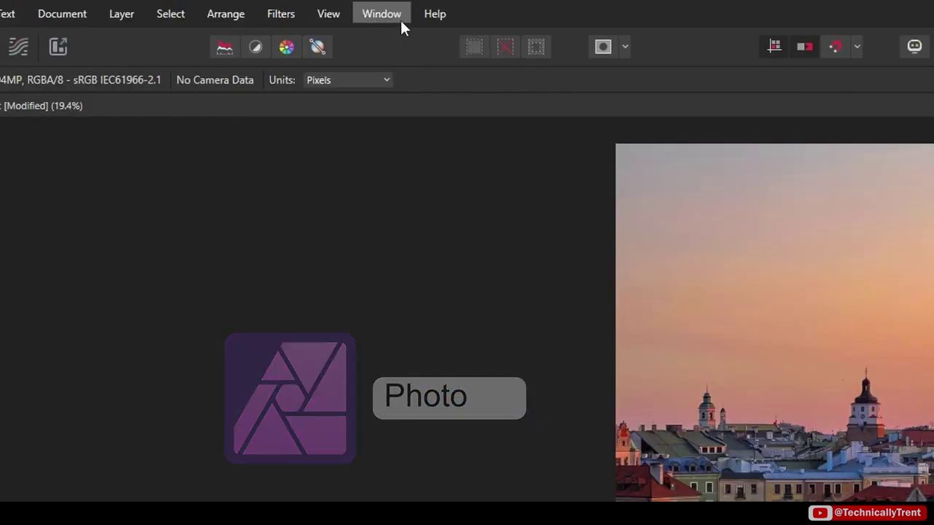
Show the Scope for the cityscape photo, view its RGB Waveform and RGB Parade modes, and return it to Intensity Waveform
click(291, 8)
click(478, 399)
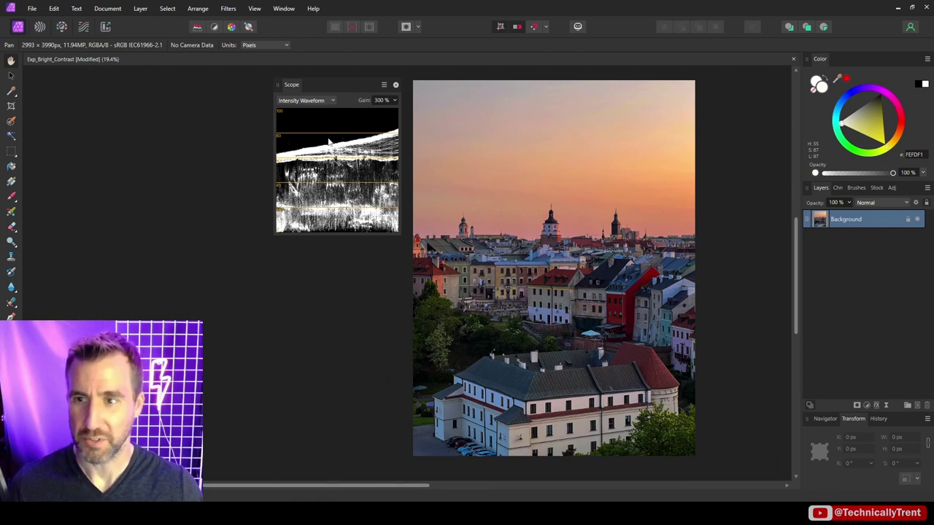
click(314, 102)
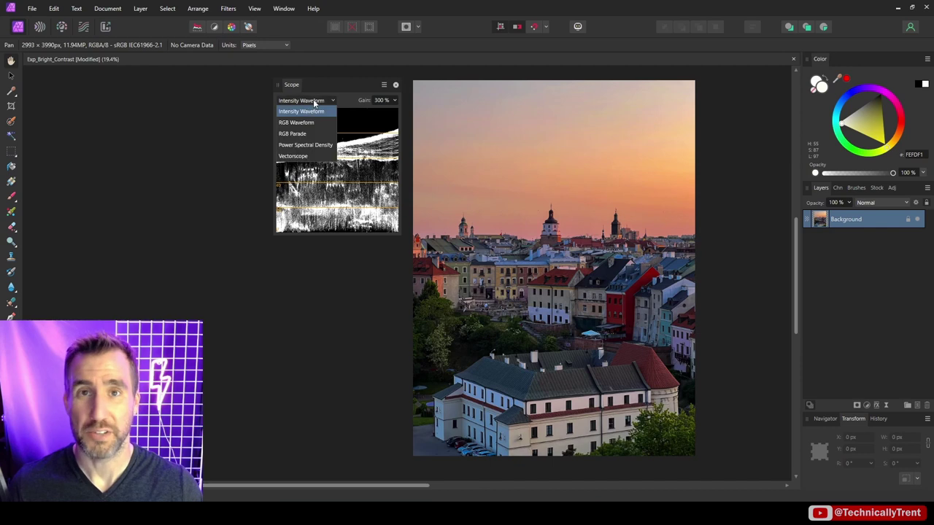
click(312, 122)
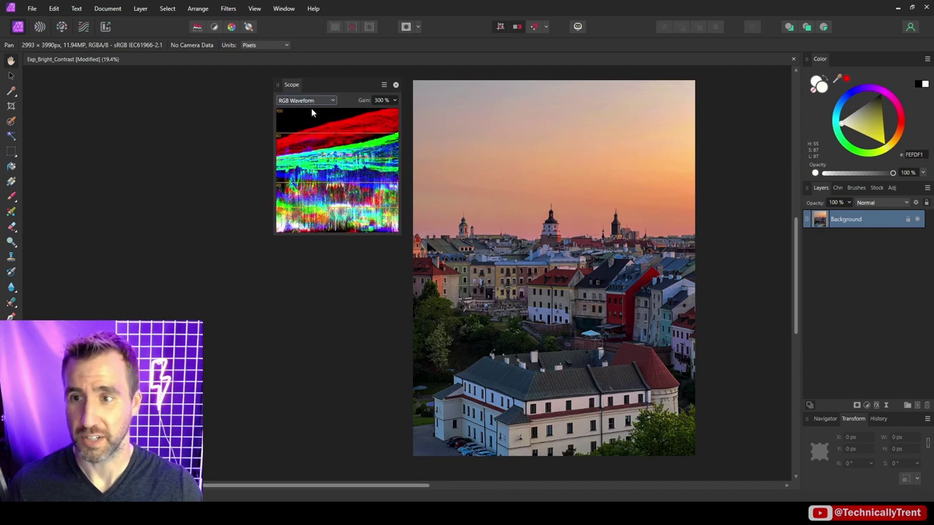
click(311, 102)
click(308, 134)
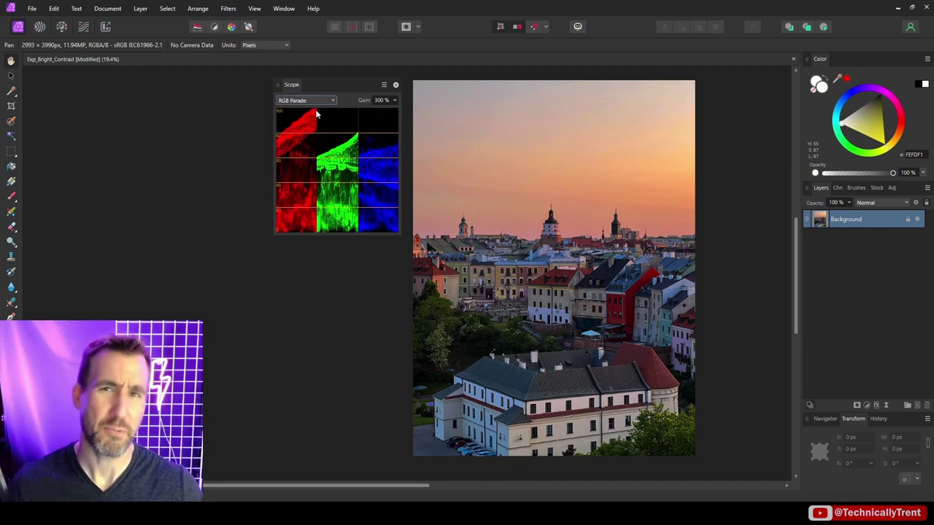
click(316, 102)
click(311, 112)
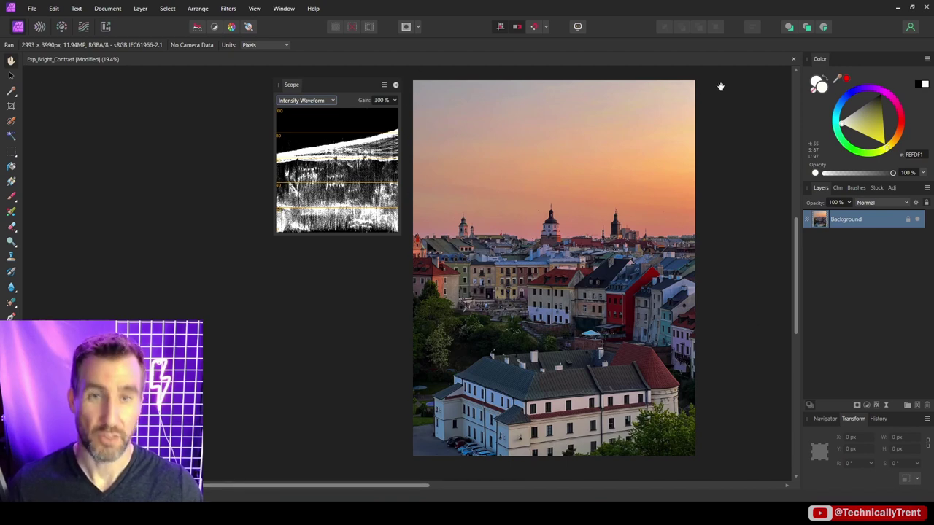
Paint three vertical black brush strokes down the cityscape photo: along its left edge, through the middle, and right of center
click(11, 196)
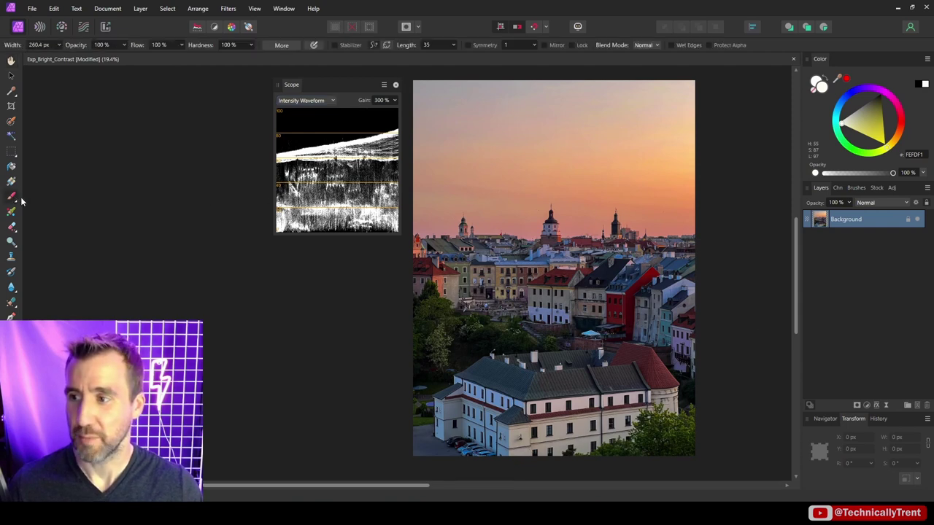
click(837, 100)
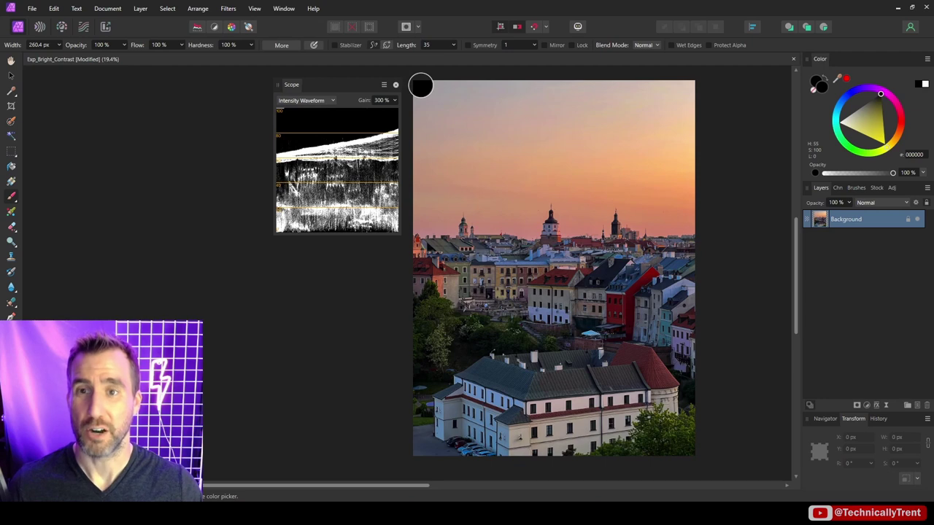
drag(421, 87, 420, 374)
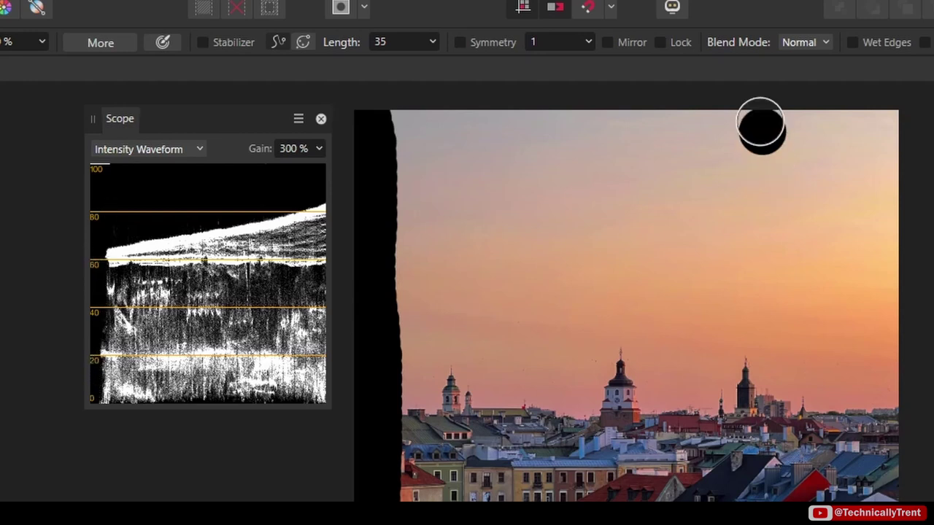
drag(632, 112, 633, 524)
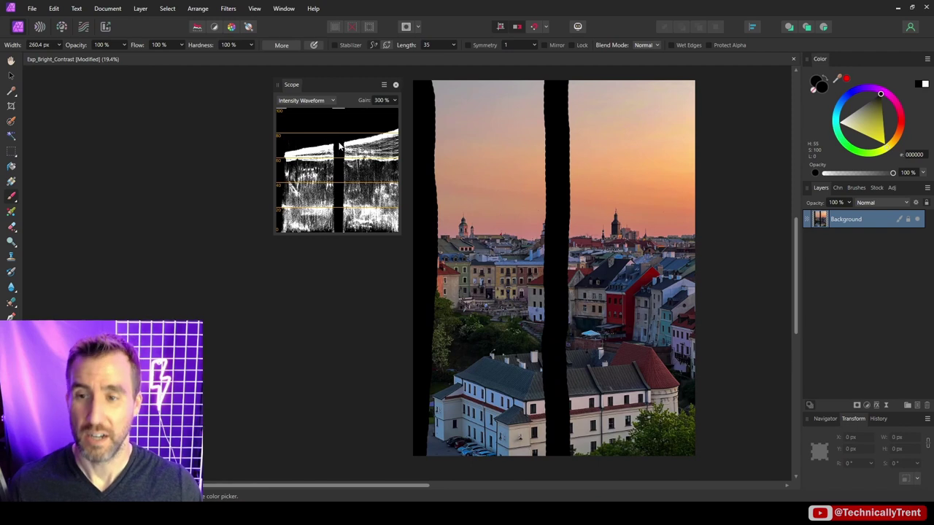
drag(632, 81, 650, 455)
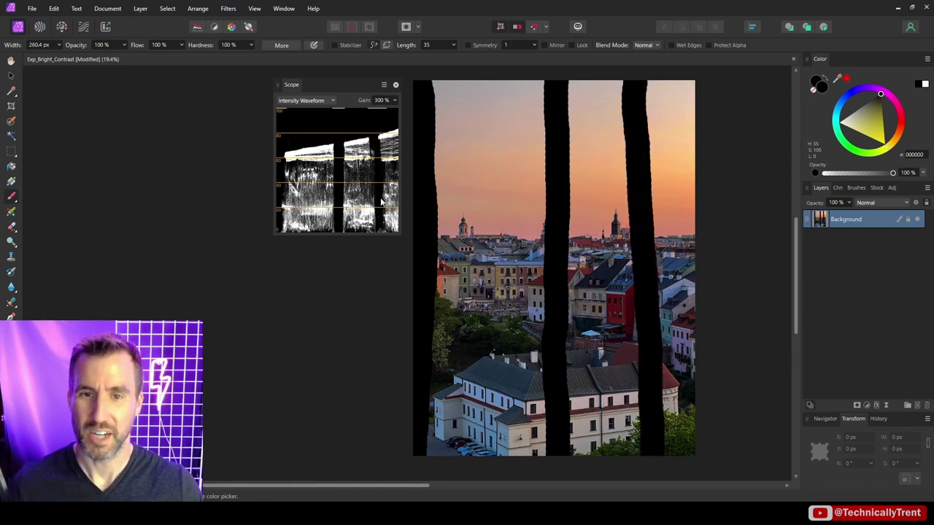
Undo all the black brush strokes painted on the cityscape photo
drag(470, 168, 461, 162)
key(ctrl+z)
click(657, 139)
key(ctrl+z)
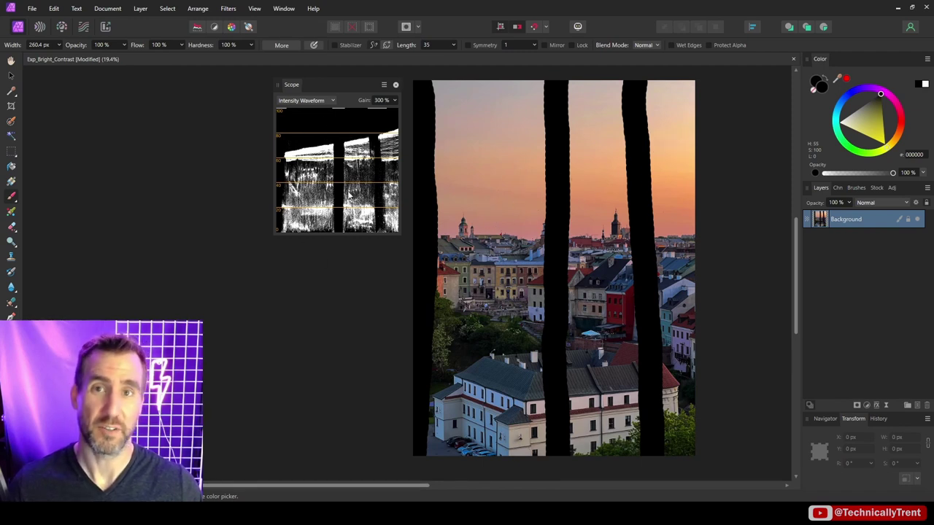
click(613, 199)
key(ctrl+z)
key(ctrl+z)
key(ctrl+z)
key(ctrl+z)
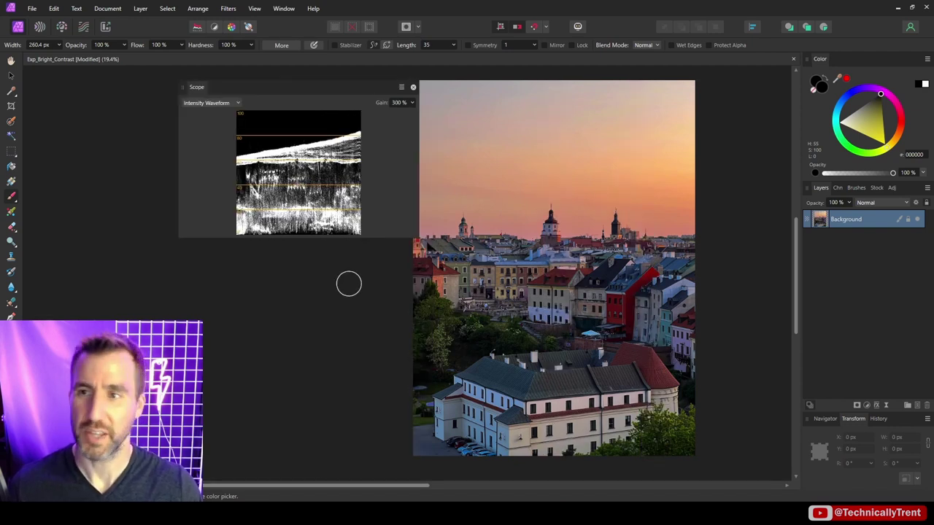
Show the Histogram and place it beside the cityscape photo, separate from the Scope
click(285, 8)
click(291, 124)
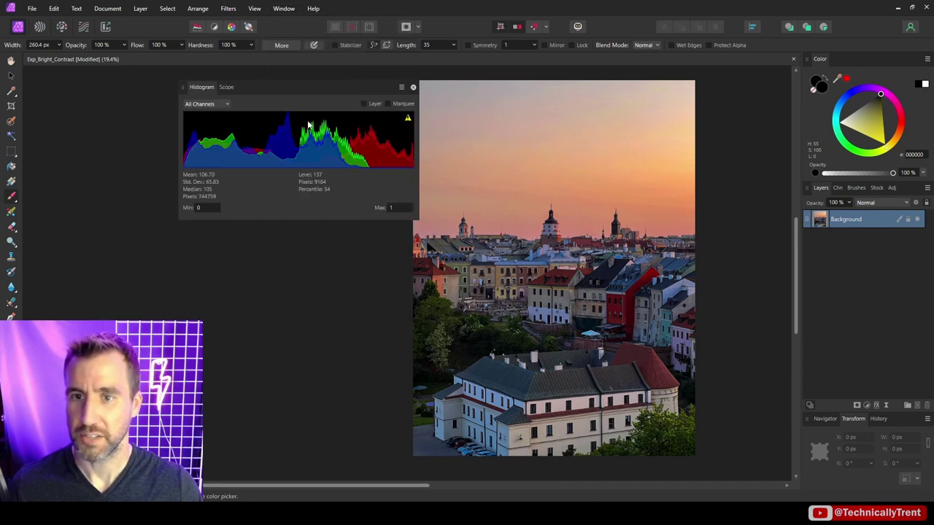
drag(205, 89, 629, 180)
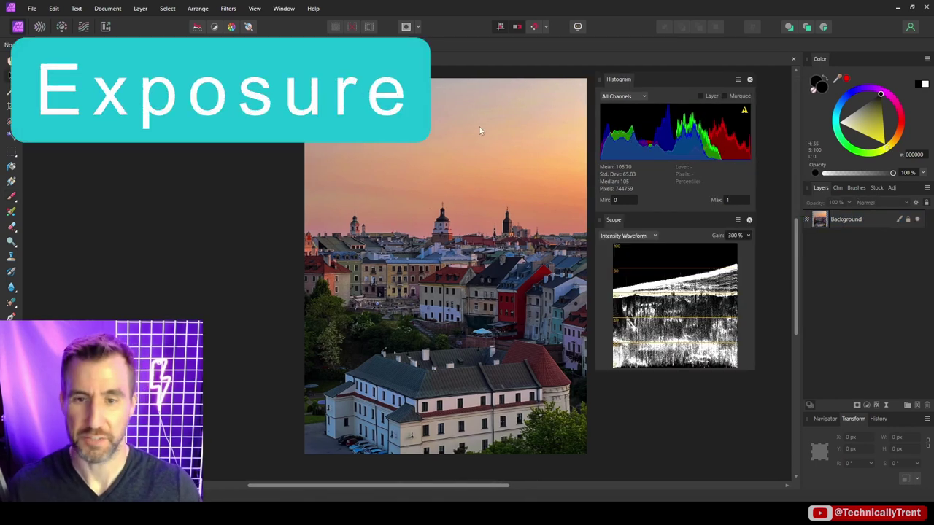
Add an Exposure adjustment to the Background layer and move its dialog clear of the Scope
click(825, 223)
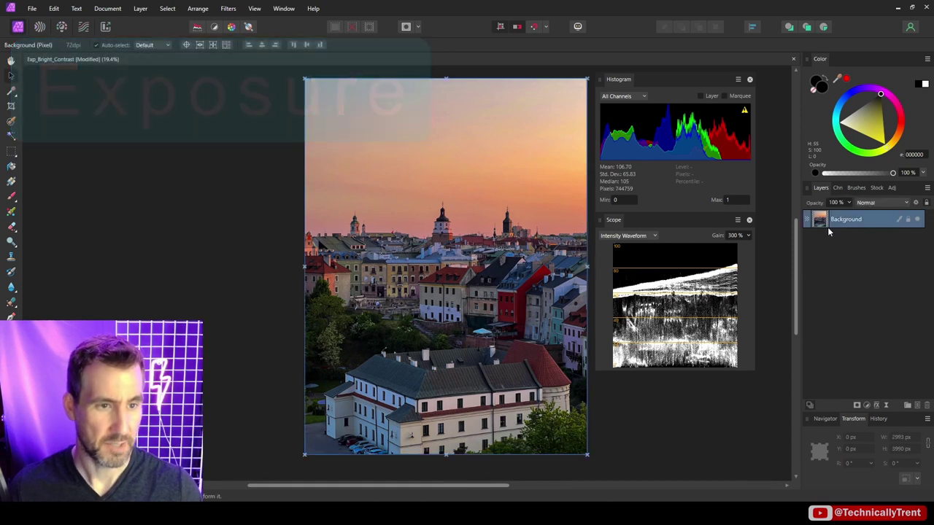
click(866, 406)
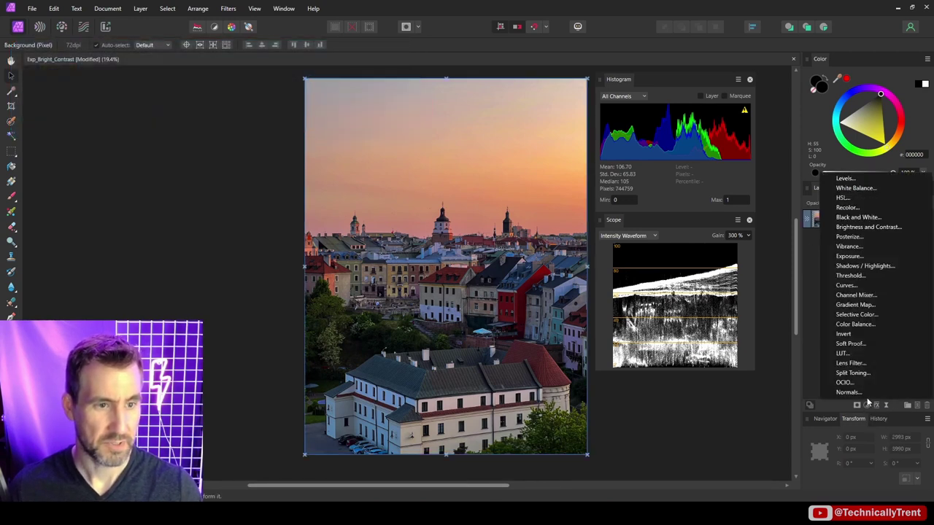
click(850, 256)
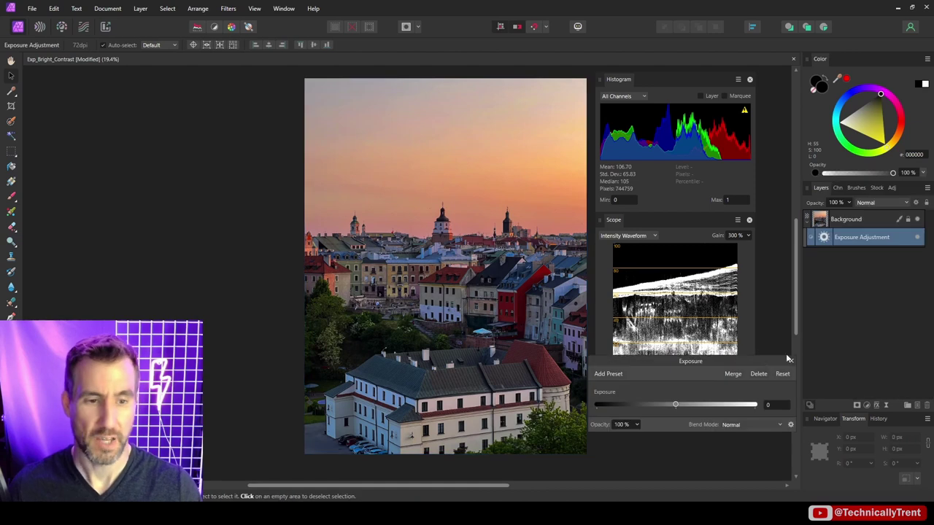
drag(765, 361, 780, 372)
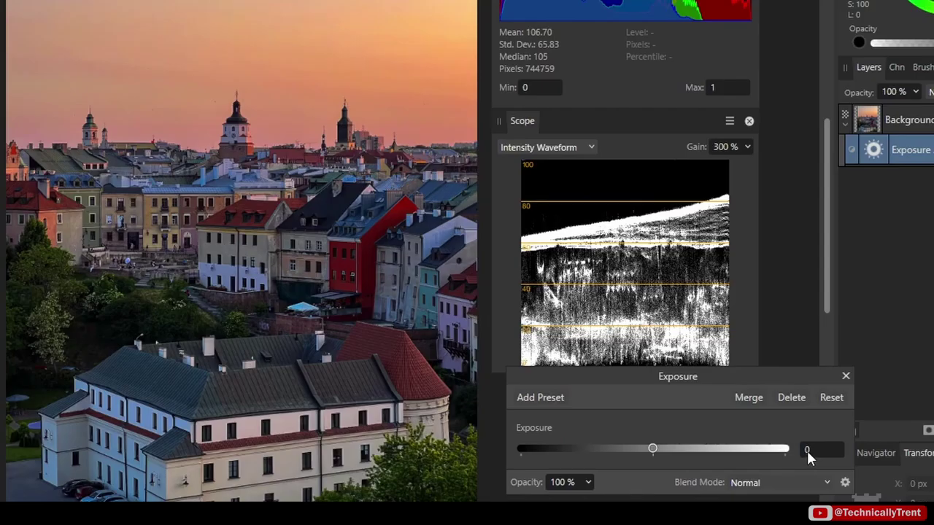
Set the Exposure adjustment's value to 2
click(793, 416)
text(2)
key(Return)
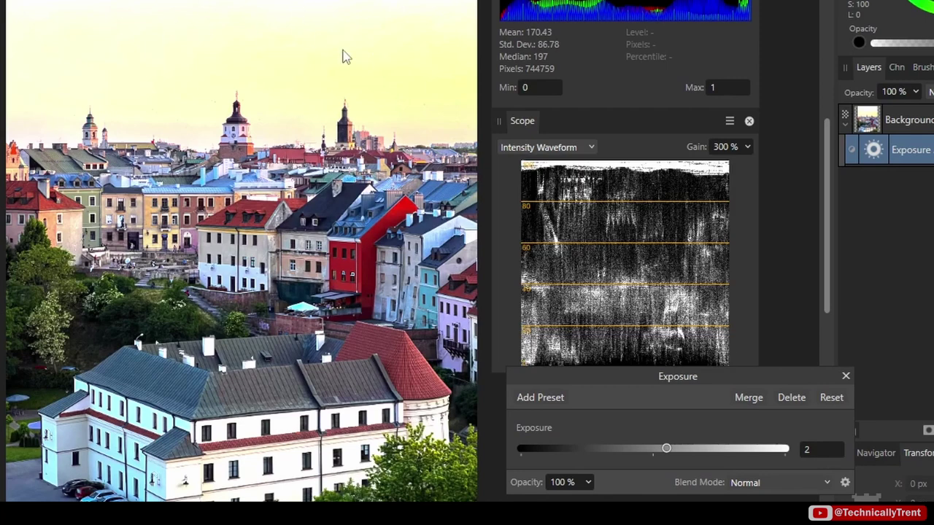
Set the Exposure adjustment's value to 0.5
click(820, 455)
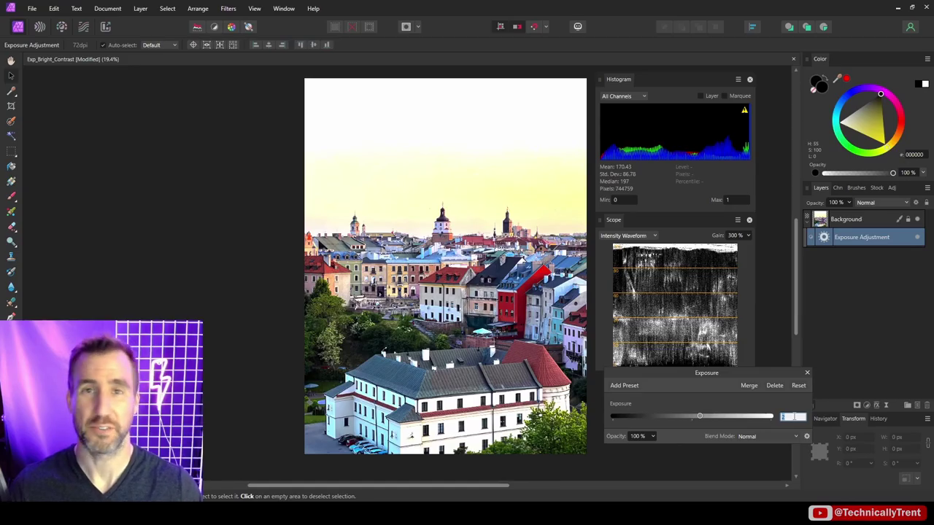
key(BackSpace)
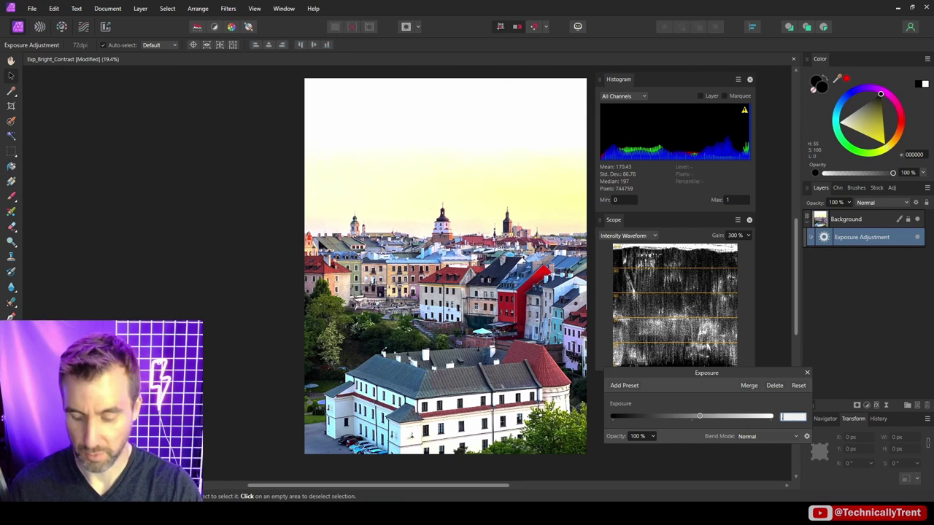
text(.5)
key(Return)
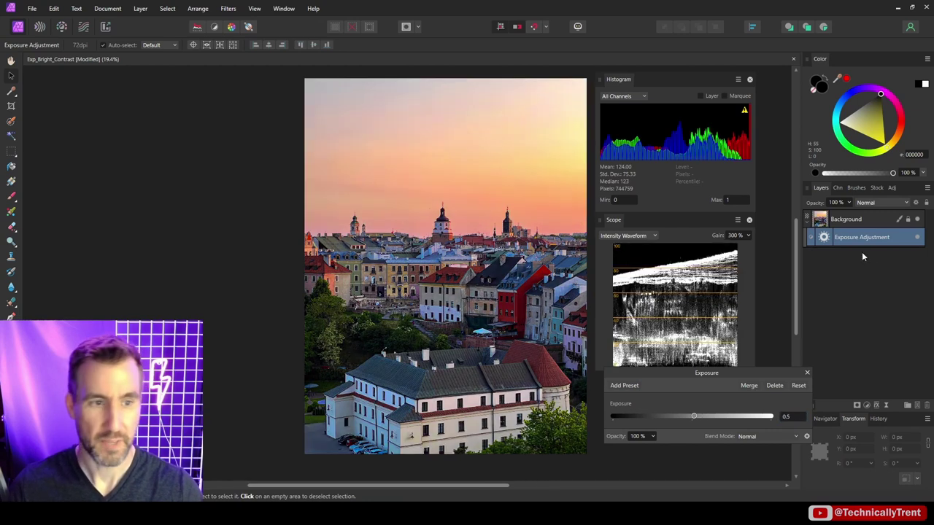
Move the Exposure dialog below the Scope and toggle the adjustment's visibility to compare the photo before and after
mouse_move(765, 374)
mouse_down()
mouse_move(767, 396)
mouse_move(762, 389)
mouse_up()
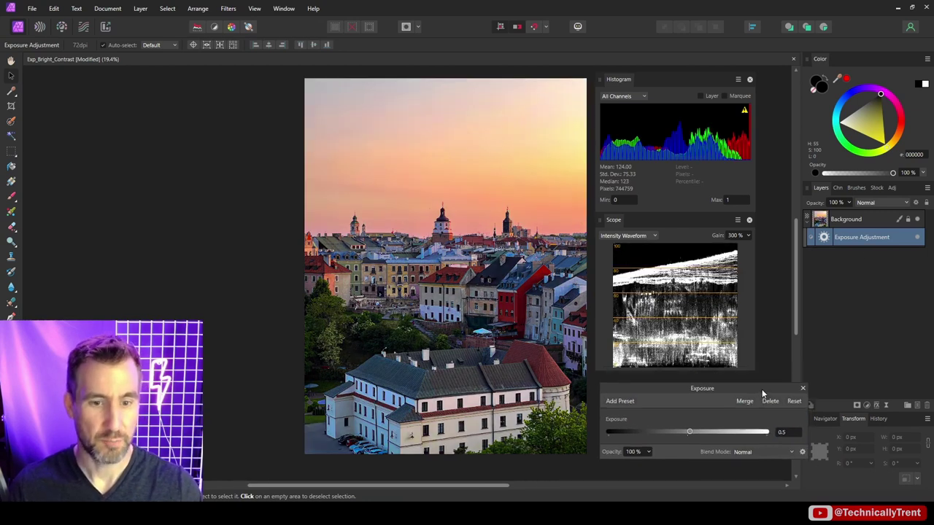
click(919, 241)
click(918, 242)
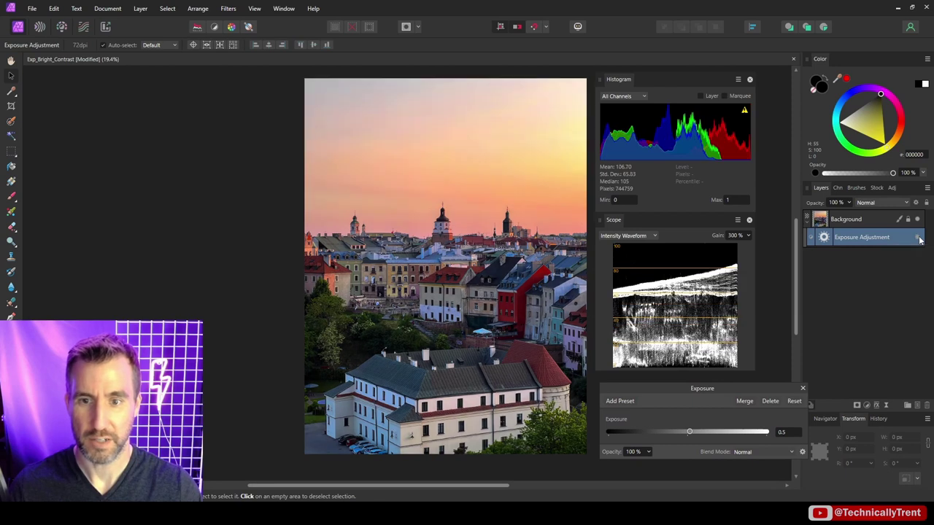
click(918, 241)
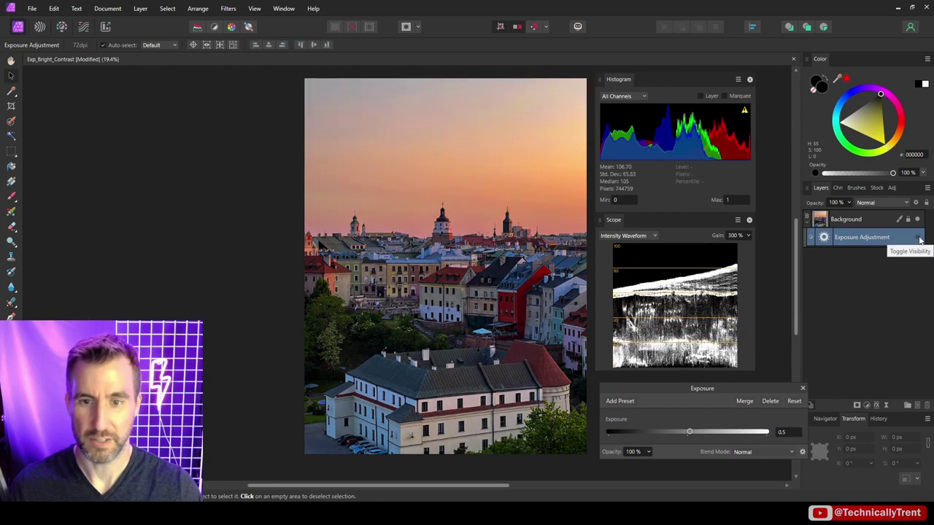
click(919, 241)
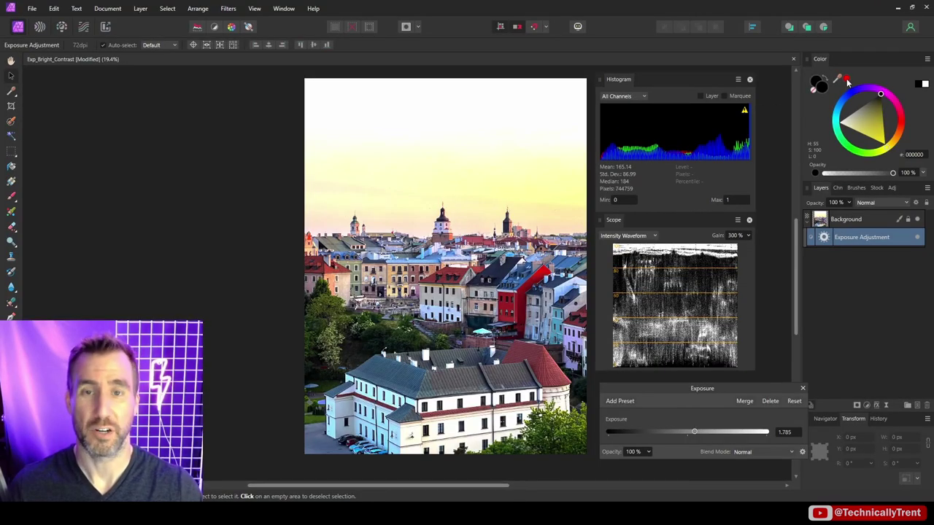
Sample the overexposed sky with the color picker to examine its RGB values
drag(839, 79, 555, 89)
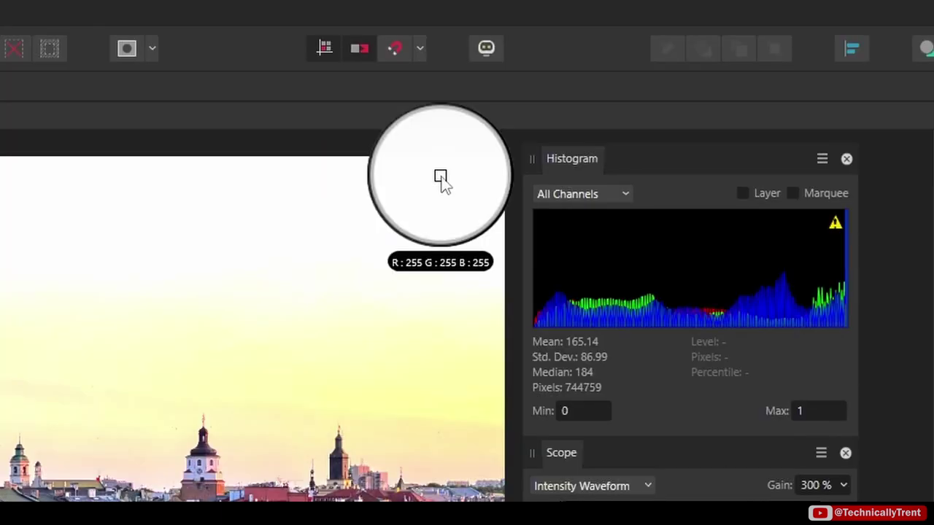
drag(442, 178, 280, 198)
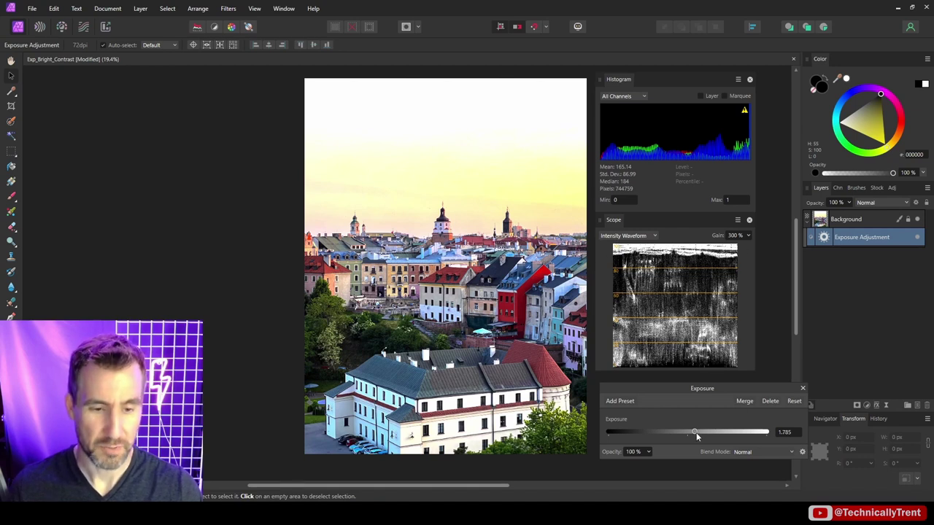
Reset the exposure, raise it to about 1.66, and lower it to about -4.4 to darken the photo
click(793, 401)
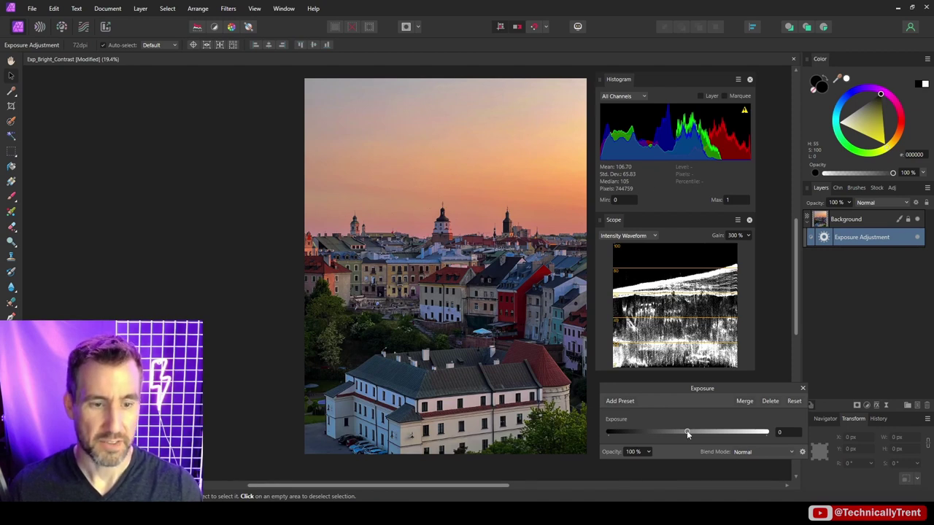
drag(687, 434, 693, 433)
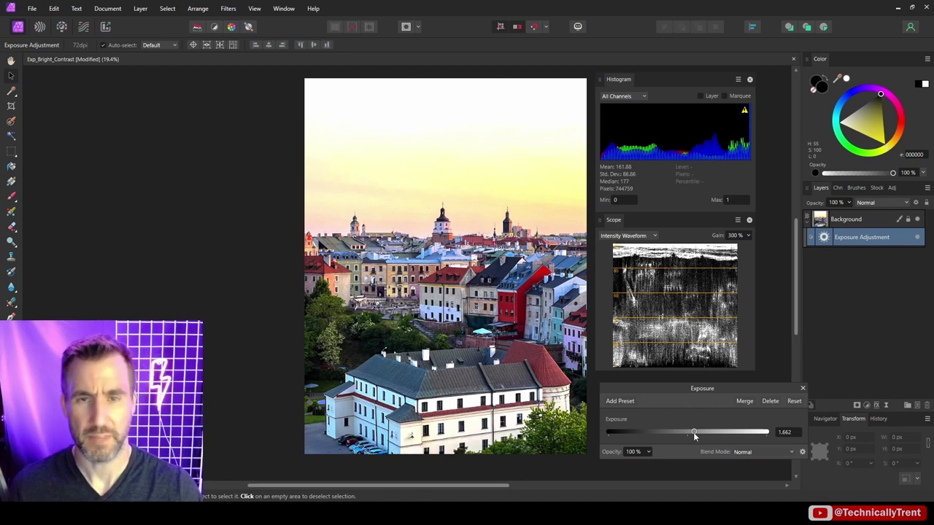
drag(693, 431, 669, 431)
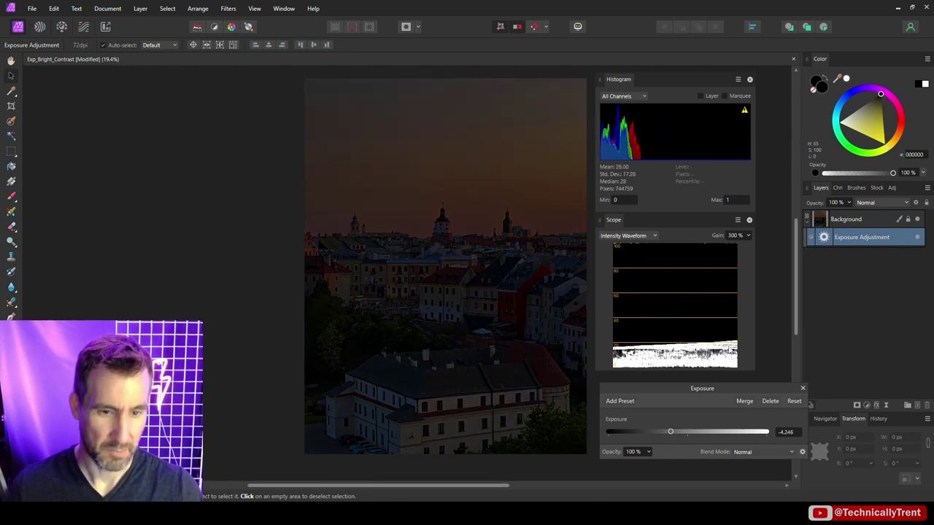
drag(670, 431, 669, 432)
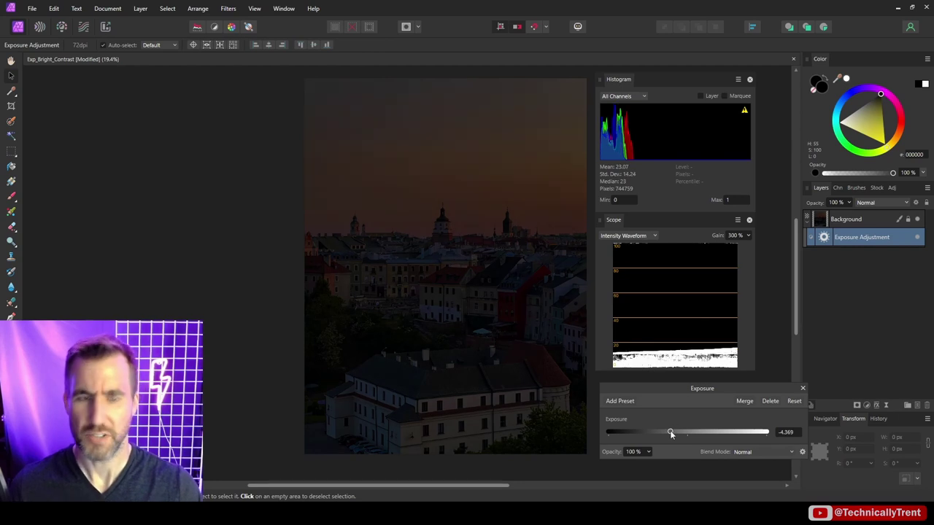
Reset the Exposure adjustment and set its exposure to 0.15
click(793, 401)
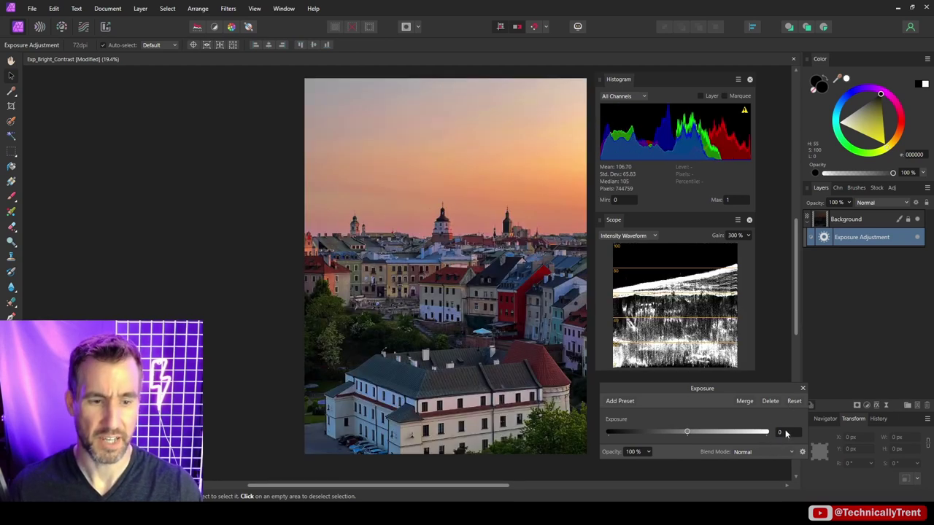
click(787, 432)
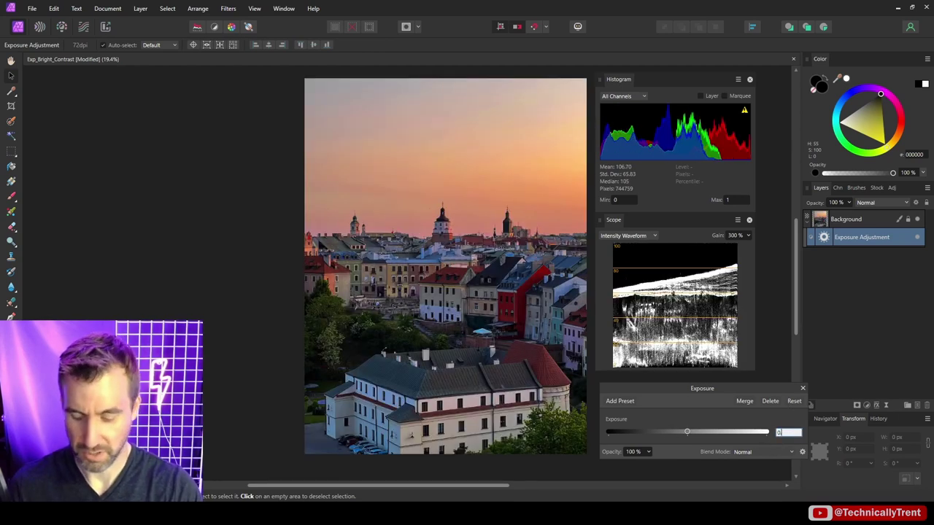
text(0.15)
key(Return)
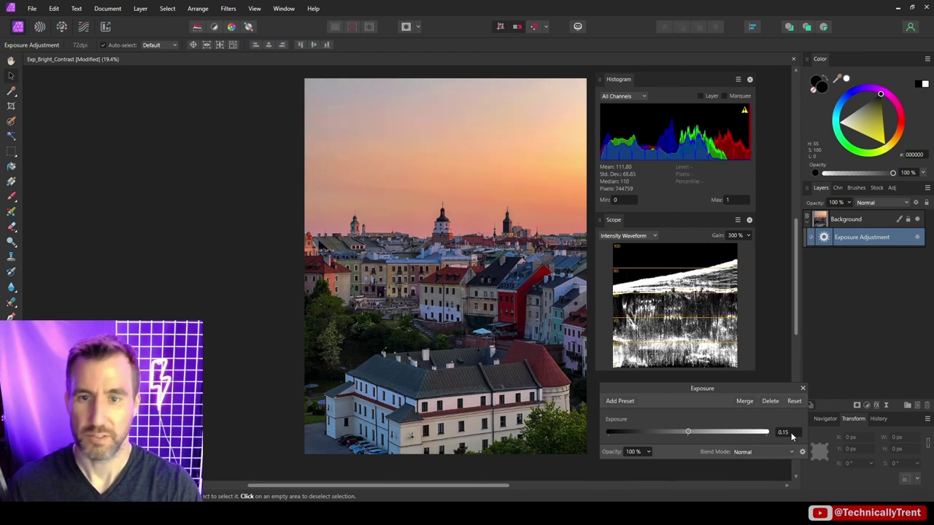
Try an exposure value of 1 on the photo and undo the change
click(794, 432)
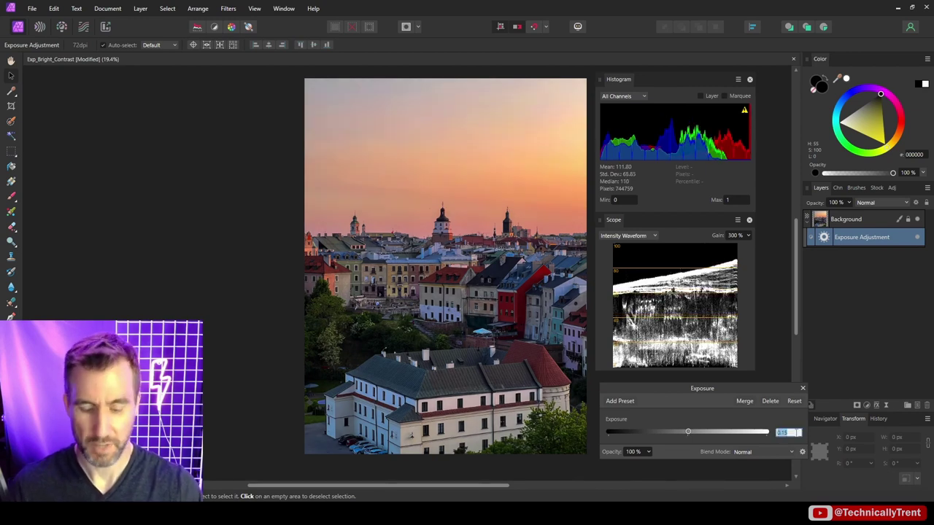
text(1)
key(Return)
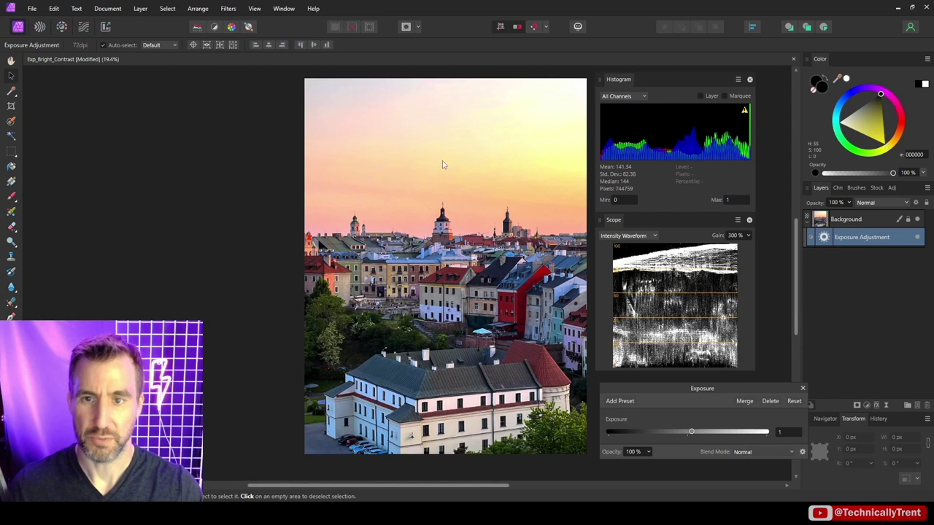
key(ctrl+z)
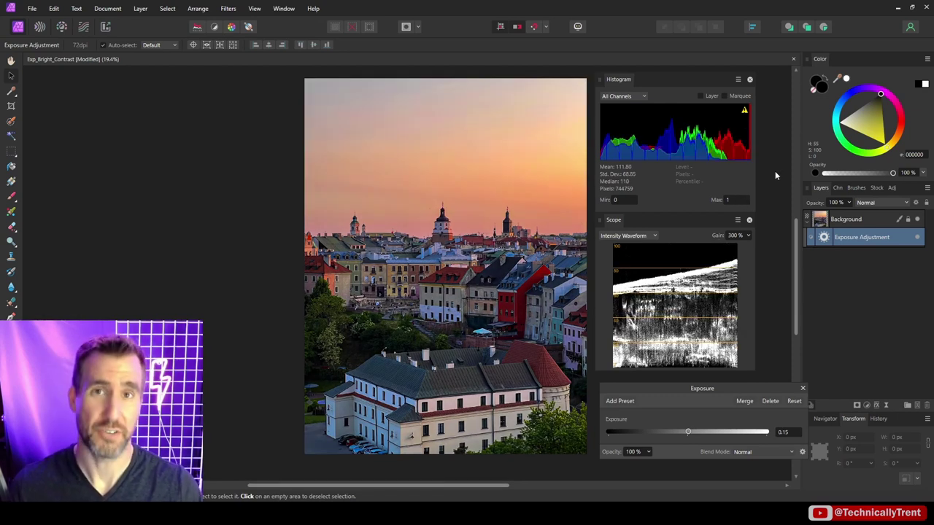
Replace the Exposure adjustment with a Brightness and Contrast adjustment and raise Brightness to 100 %
key(Delete)
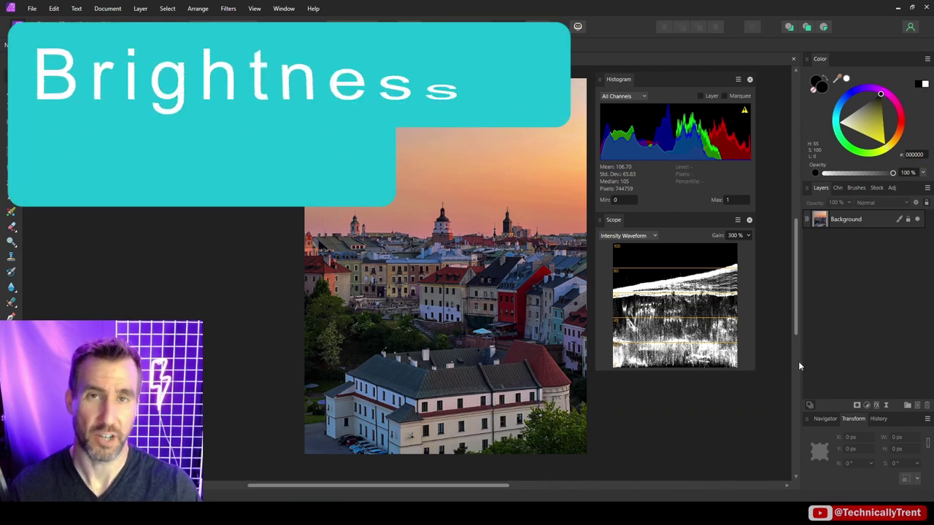
click(866, 405)
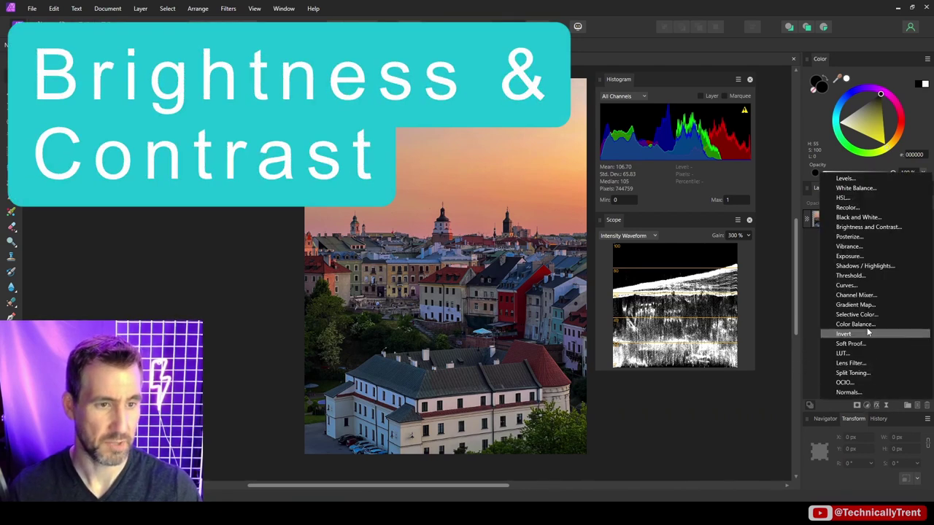
click(860, 229)
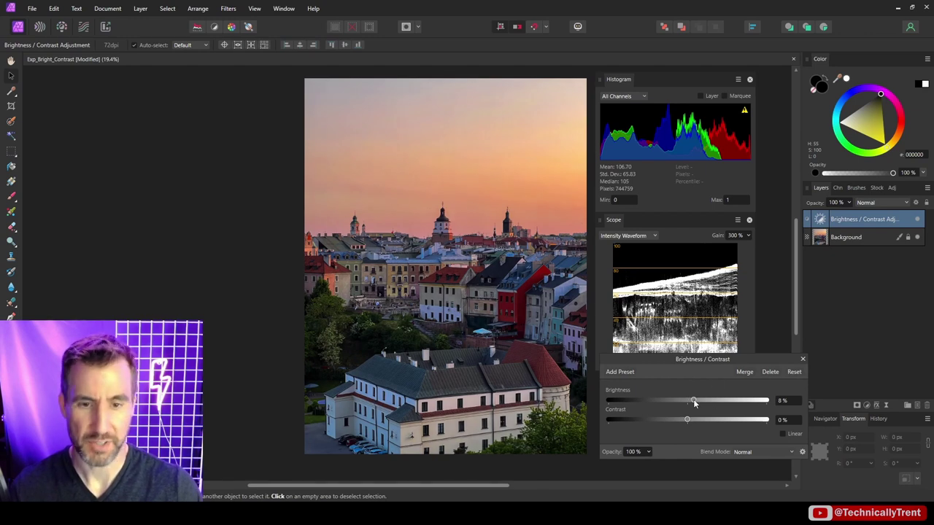
drag(691, 400, 768, 406)
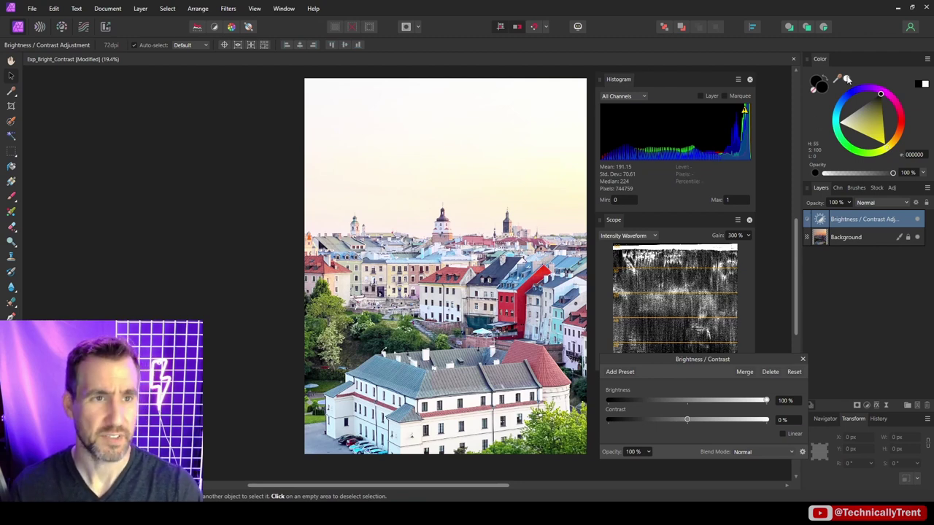
Sample several points of the brightened sky with the color picker to examine their RGB values
drag(841, 79, 548, 83)
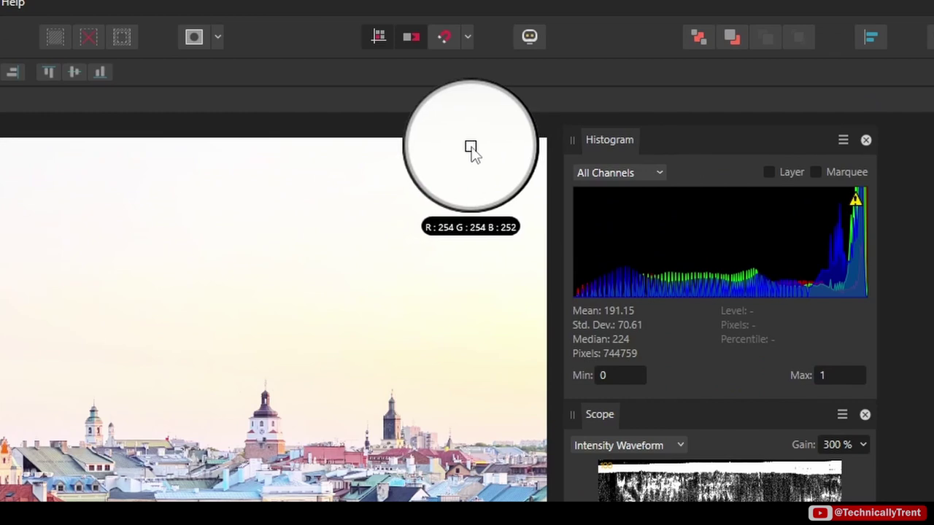
drag(471, 148, 393, 163)
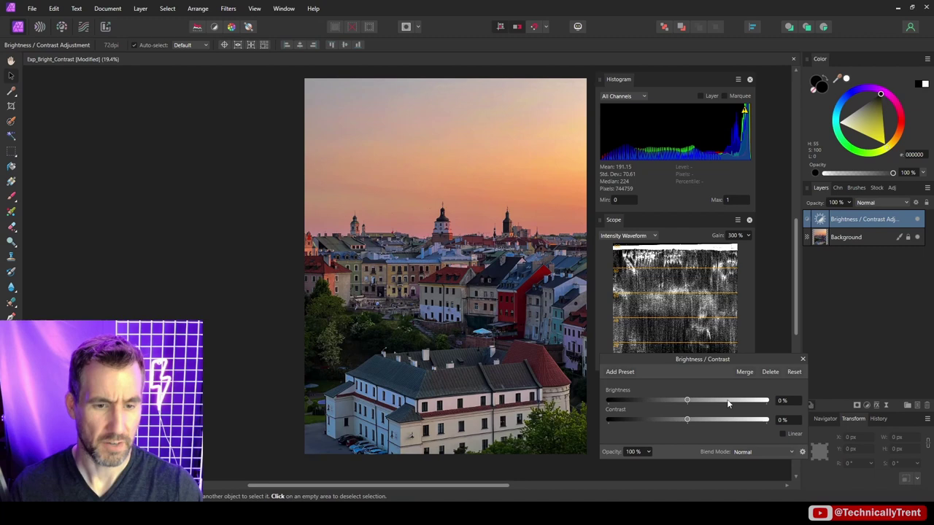
Lower Brightness to -100 % to examine the darkened sky, and return it to 0 %
drag(730, 400, 608, 401)
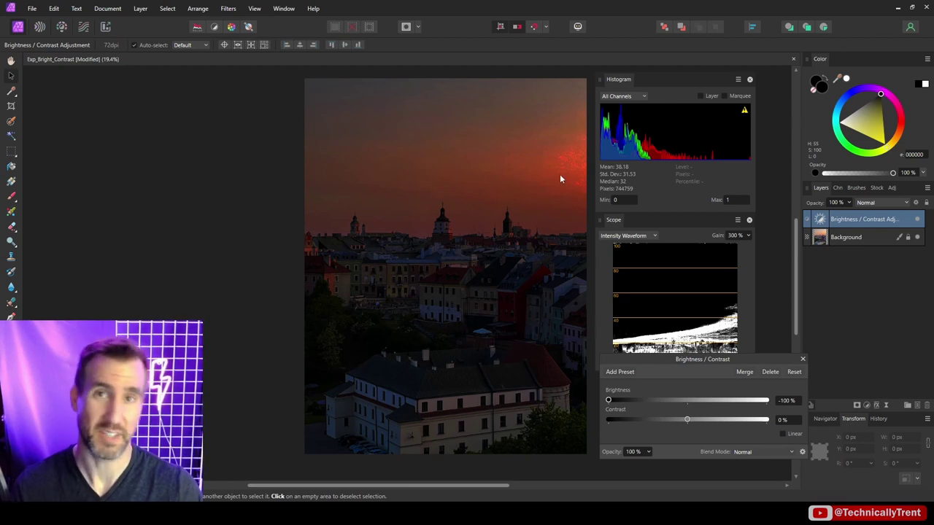
drag(607, 400, 686, 400)
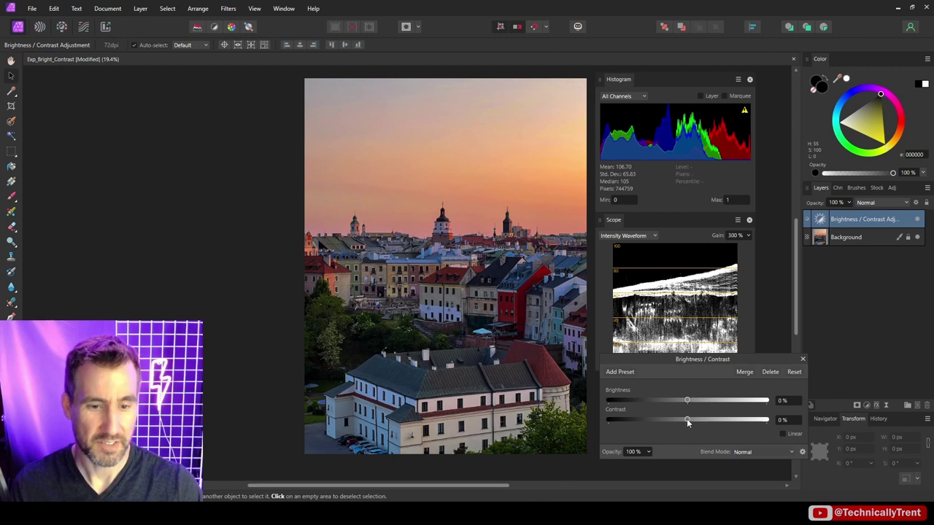
Lower Contrast in stages to -100 %, raise it to 100 %, and bring it back down
drag(688, 421, 680, 423)
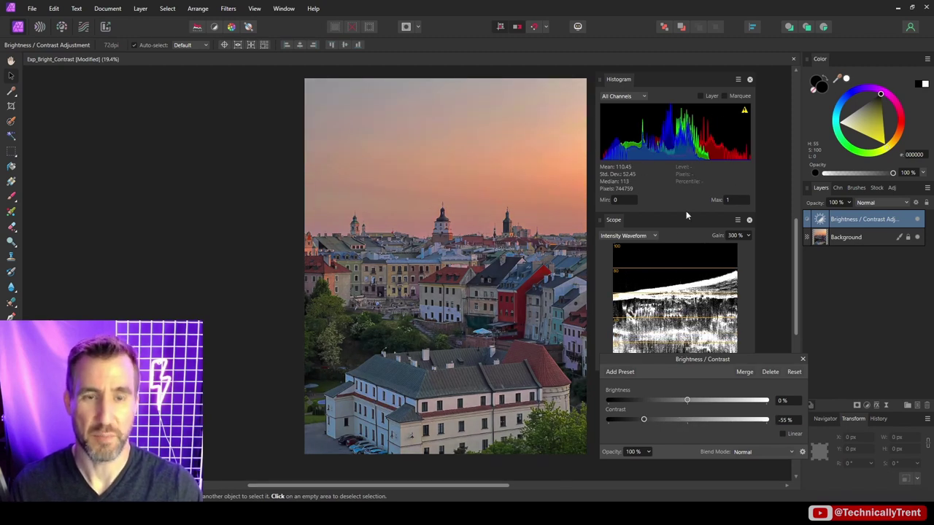
drag(644, 421, 633, 422)
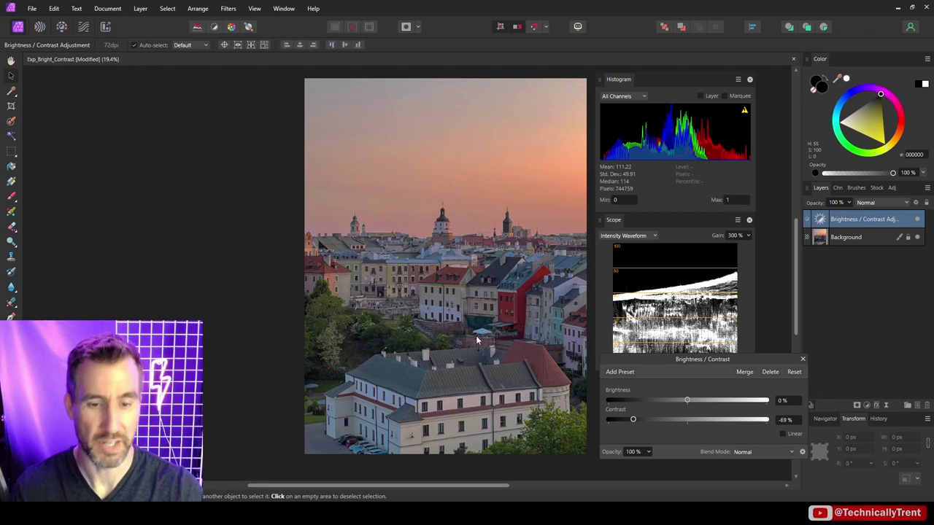
drag(633, 420, 608, 420)
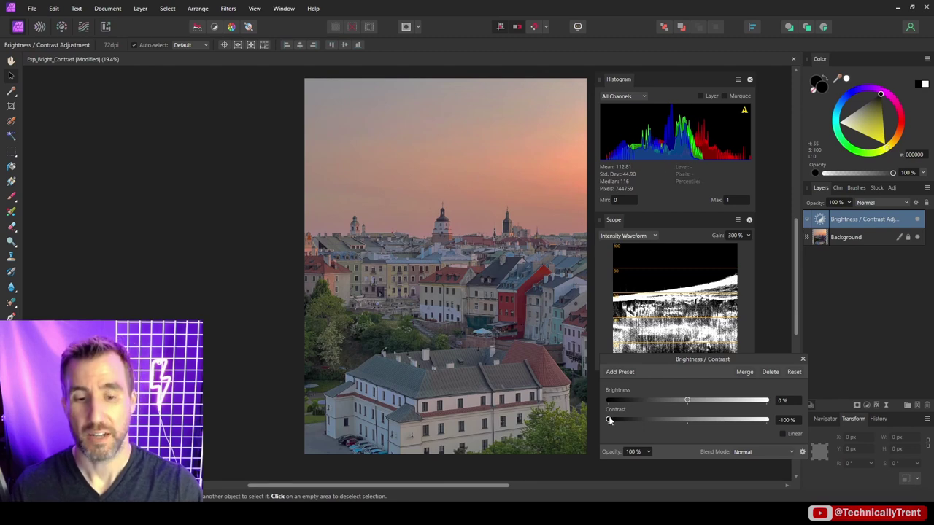
drag(609, 421, 765, 423)
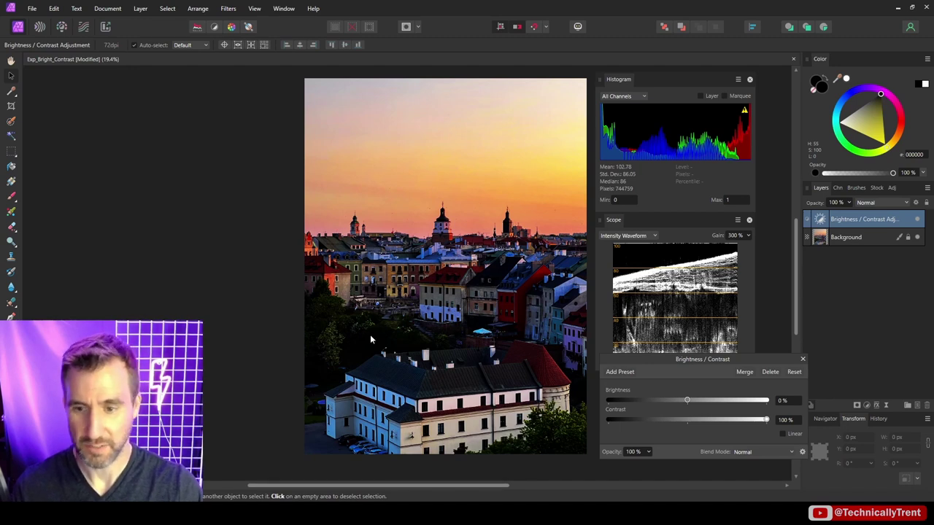
drag(765, 420, 661, 420)
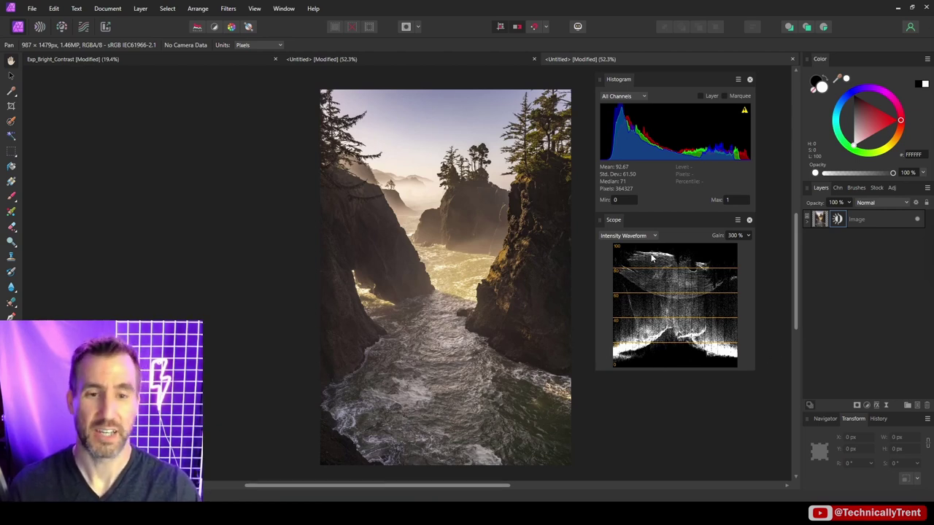
Open the Shadows / Highlights adjustment nested in the coastal photo's Image layer and lower Shadows to -76 %
drag(837, 219, 851, 242)
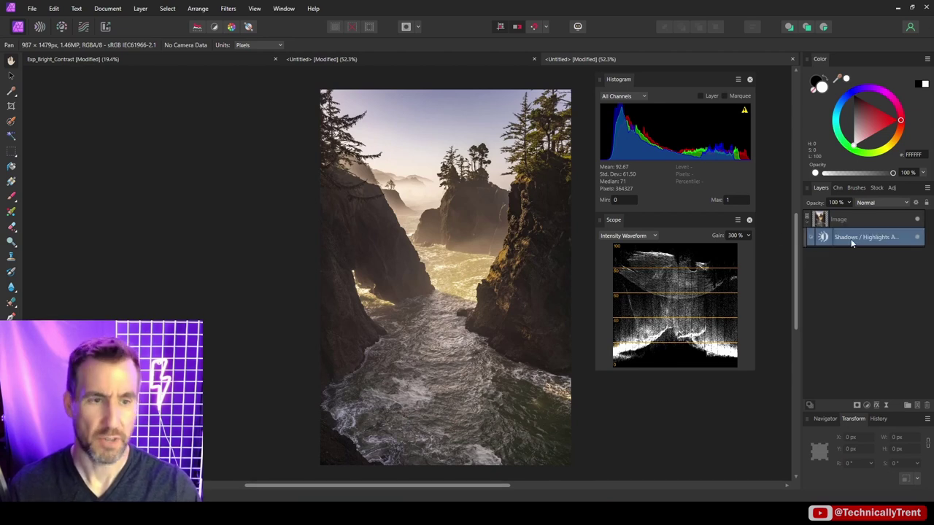
click(824, 237)
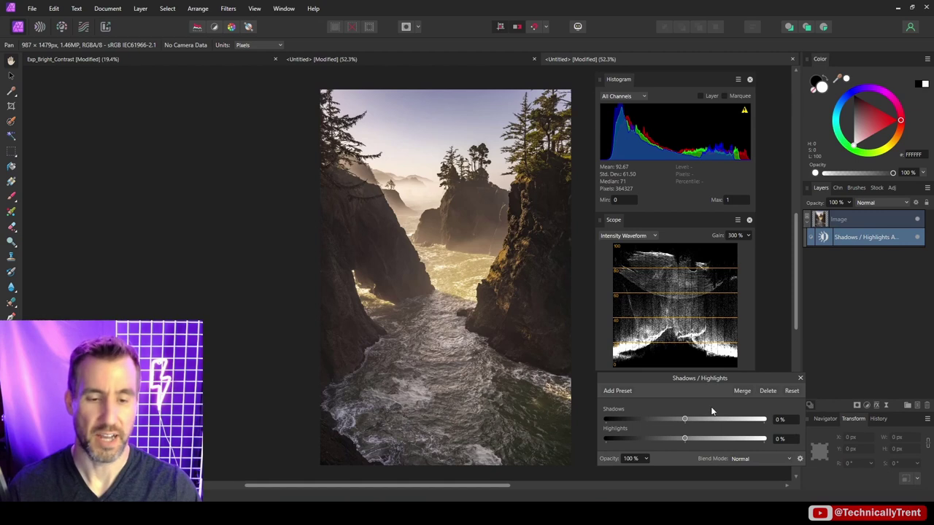
drag(684, 421, 663, 410)
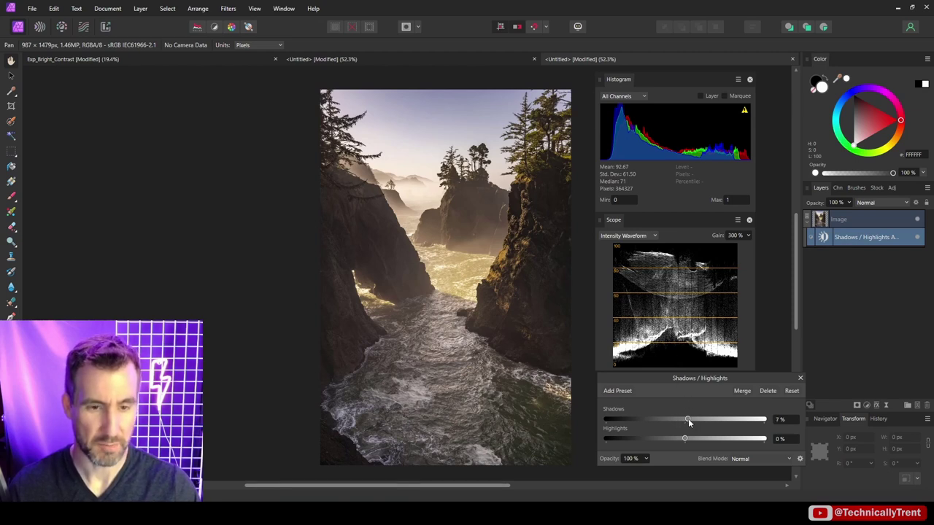
drag(688, 419, 655, 420)
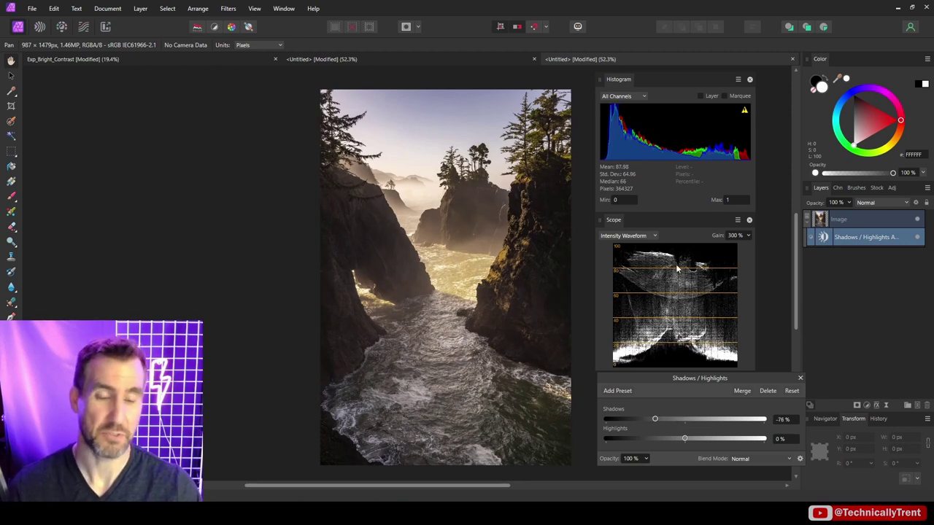
Reset the Shadows / Highlights adjustment, raise Highlights to about 104 %, and pull it back down
click(792, 391)
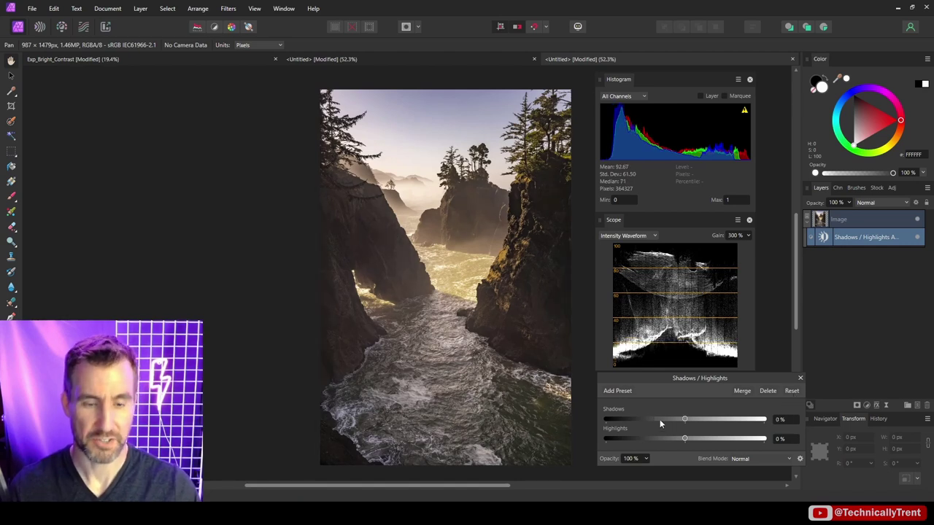
drag(684, 438, 724, 439)
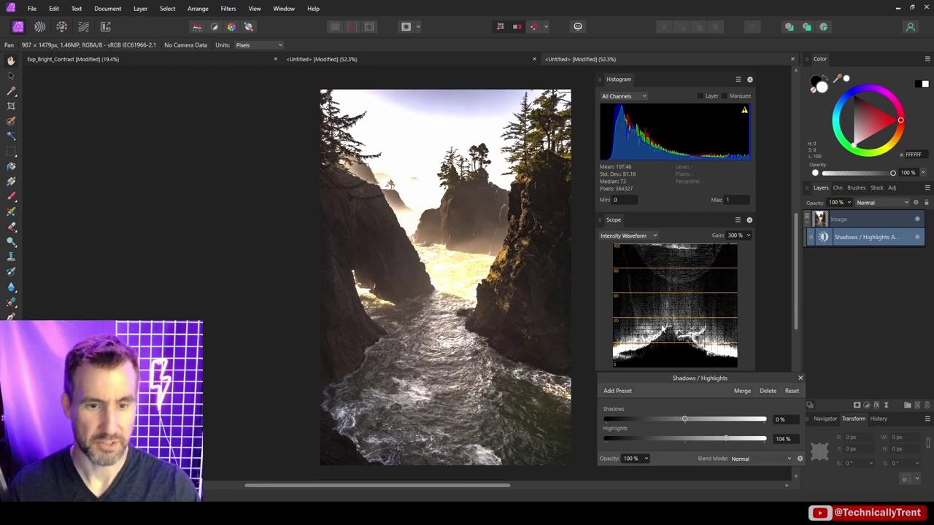
drag(704, 442, 674, 440)
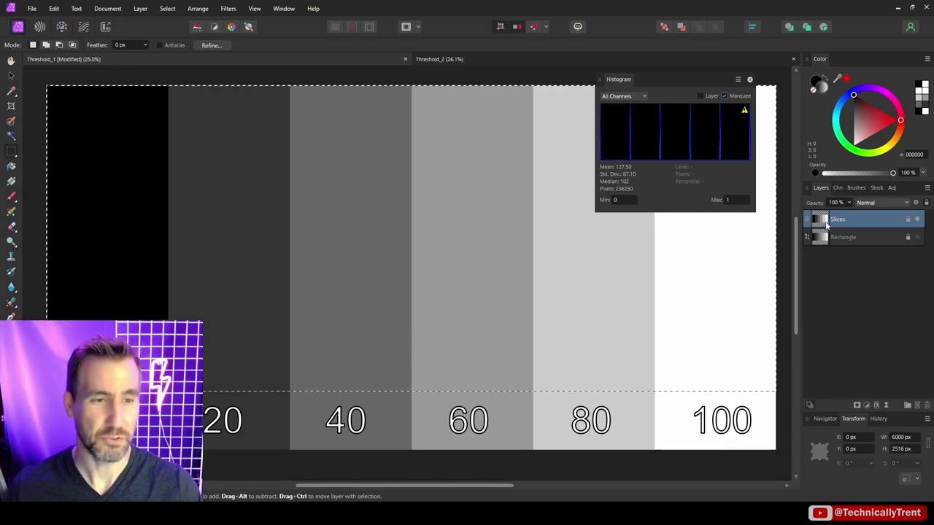
Add a Threshold adjustment to the Slices layer and raise its threshold to 86 %
click(866, 406)
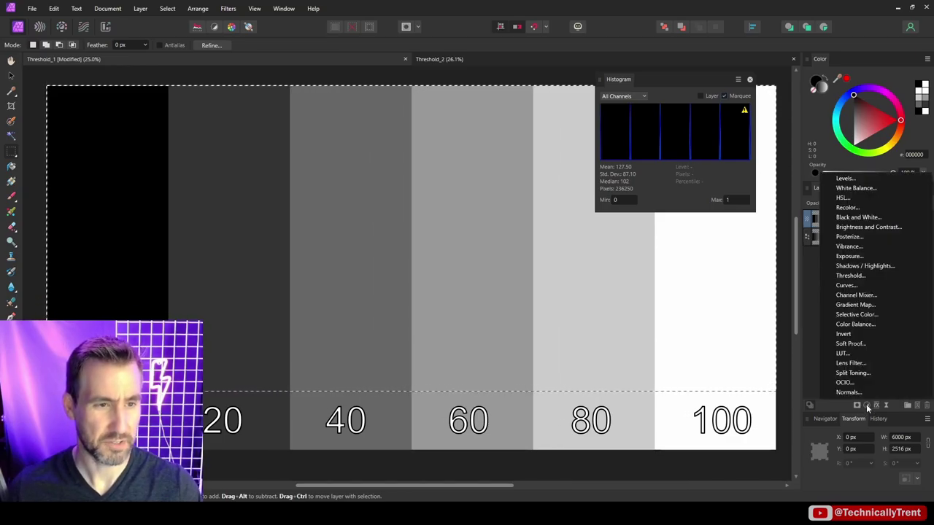
click(862, 275)
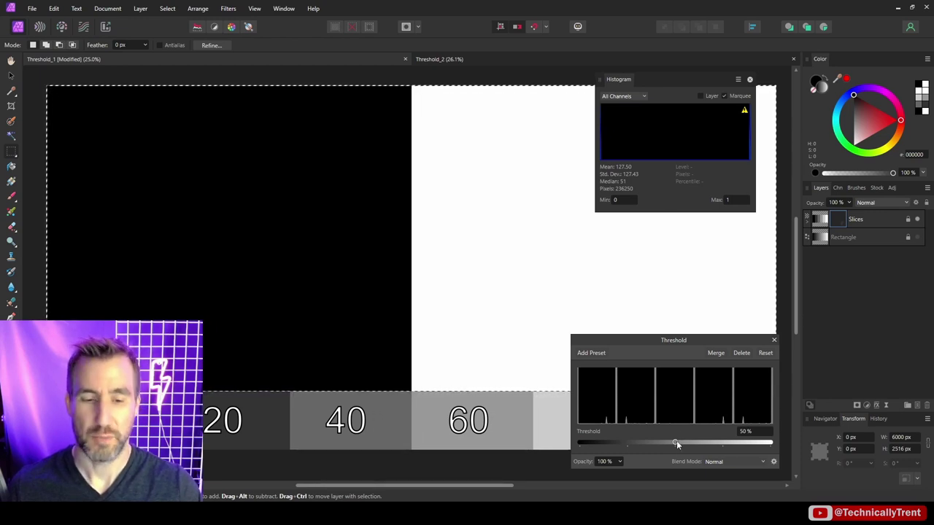
drag(677, 442, 743, 442)
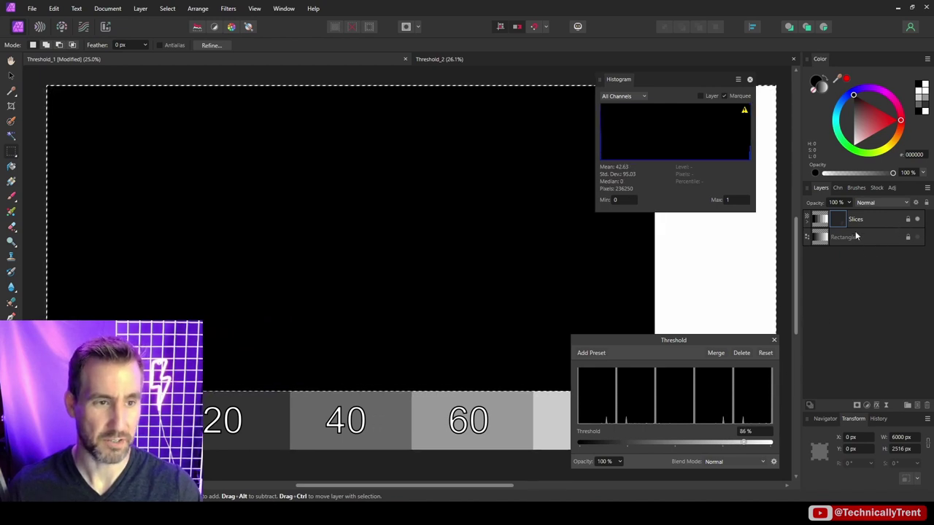
Toggle the nested Threshold adjustment's visibility to compare the gray slices, and lower its threshold to 52 %
drag(838, 219, 846, 241)
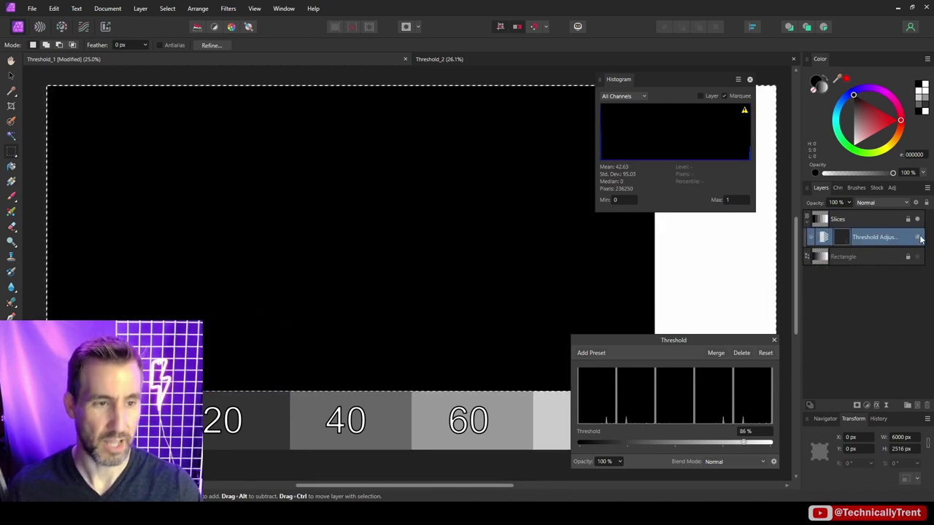
click(917, 237)
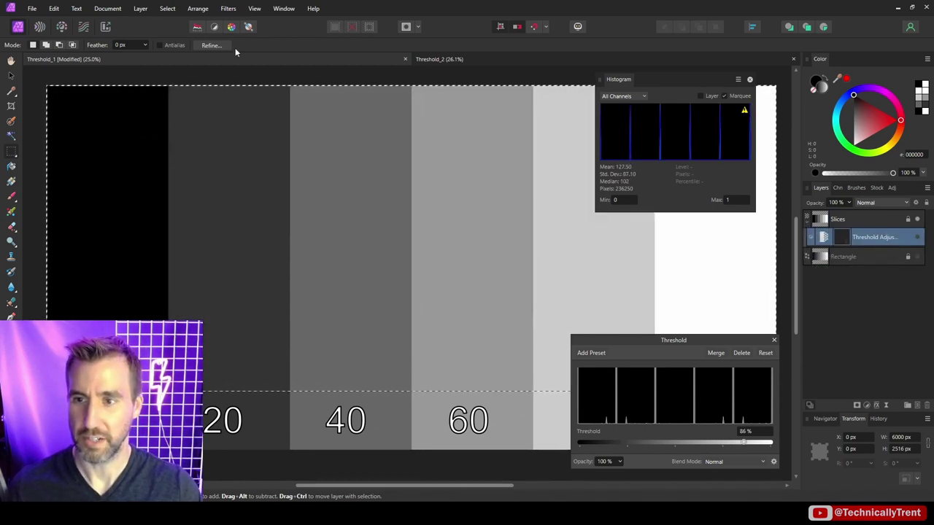
drag(743, 442, 678, 442)
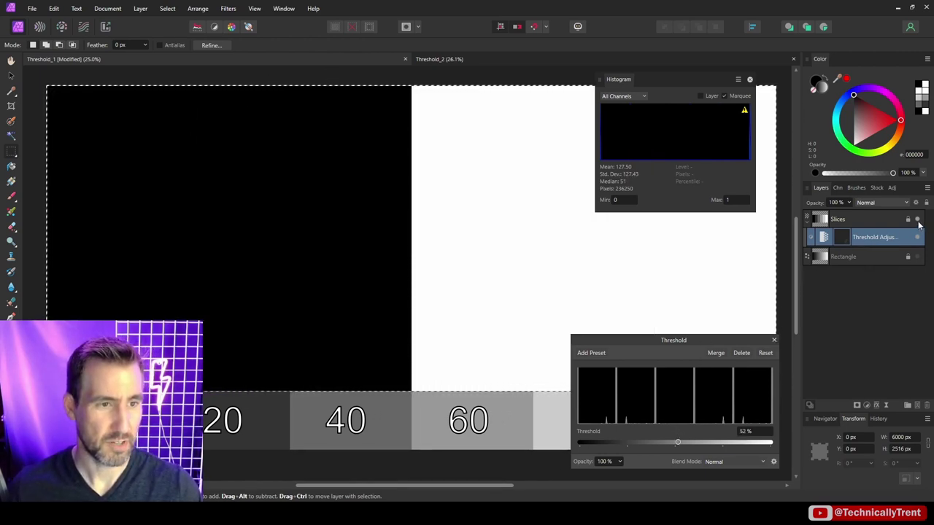
Undo the Threshold changes on the Slices layer and add a Threshold adjustment to the Rectangle gradient layer
key(ctrl+z)
key(ctrl+z)
key(ctrl+z)
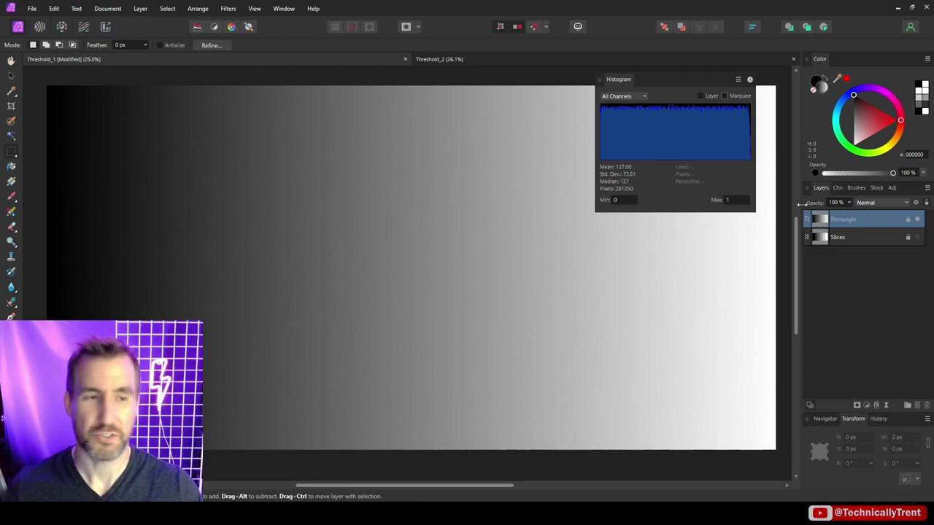
click(866, 405)
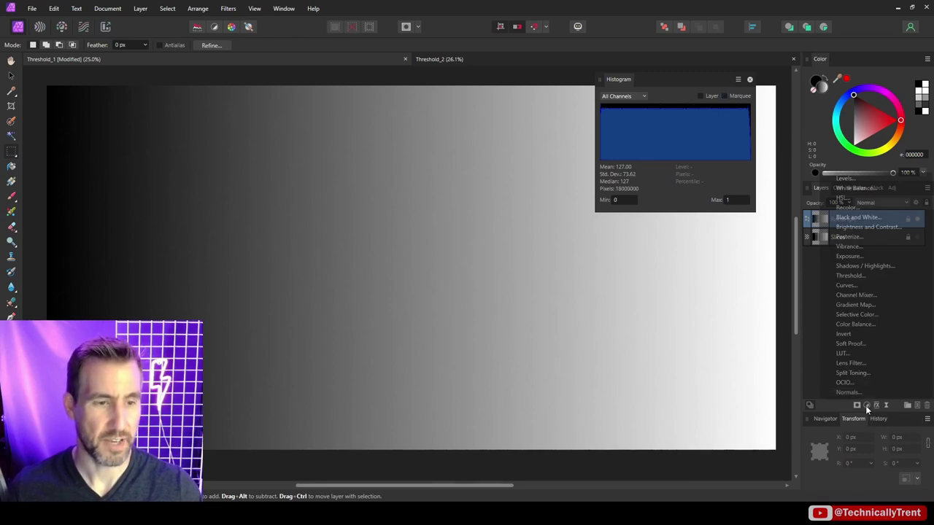
click(850, 275)
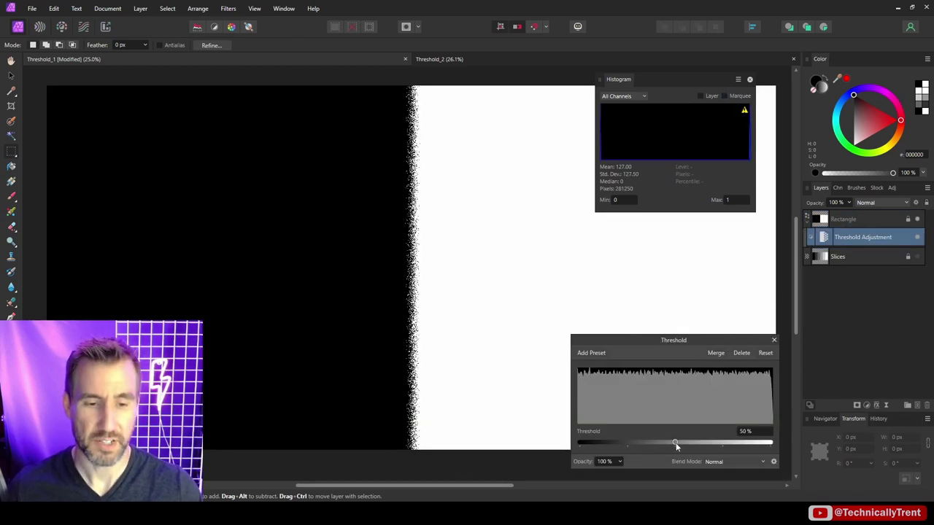
Raise the Rectangle gradient's threshold to 81 % and pull it partway back down
drag(675, 444, 734, 444)
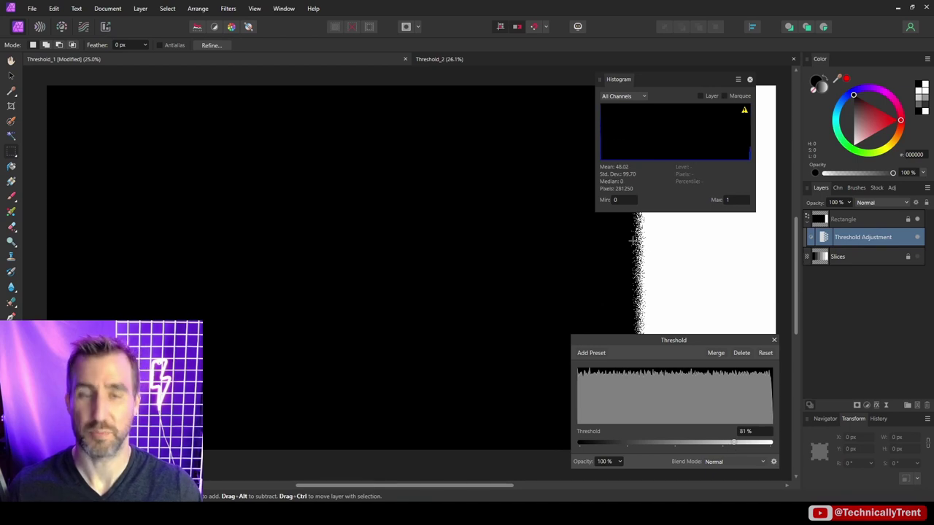
drag(735, 444, 701, 443)
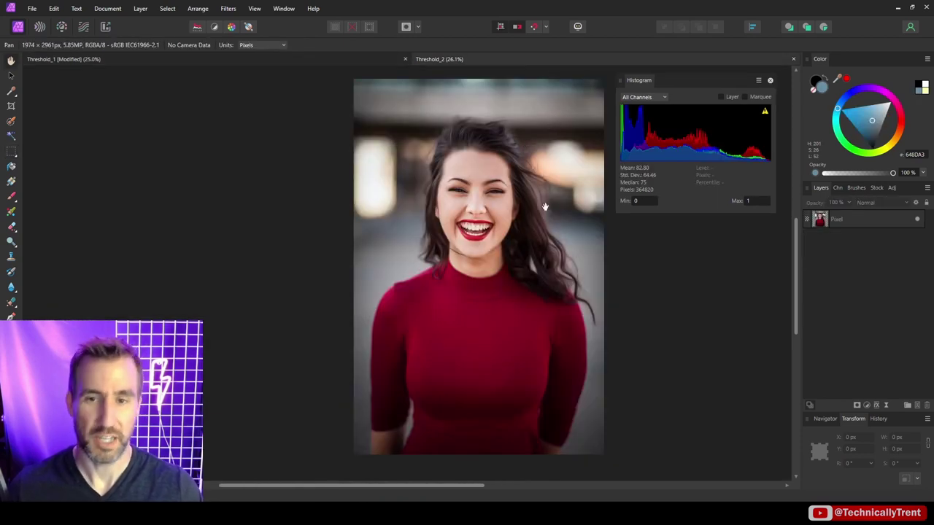
Add a Threshold adjustment to the Pixel layer of the Threshold_2 portrait and lower its threshold to 37 %
click(817, 227)
click(875, 405)
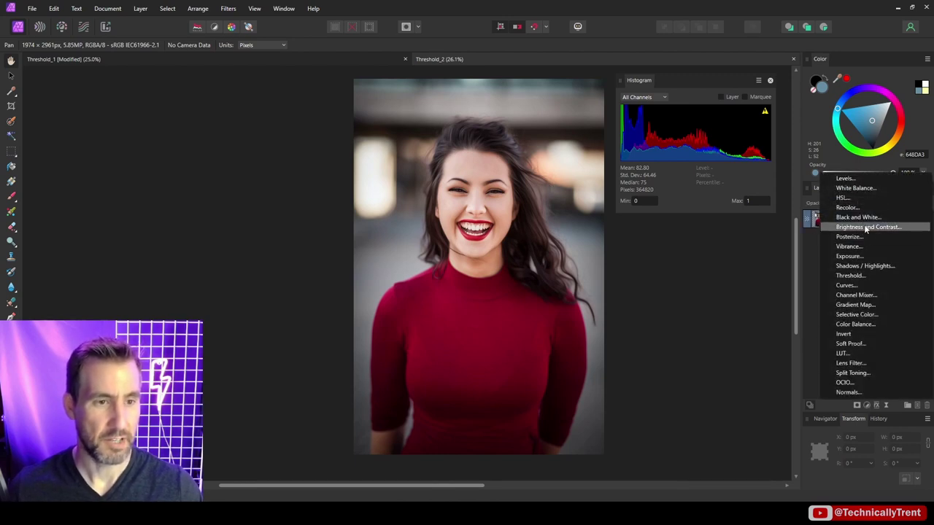
click(850, 276)
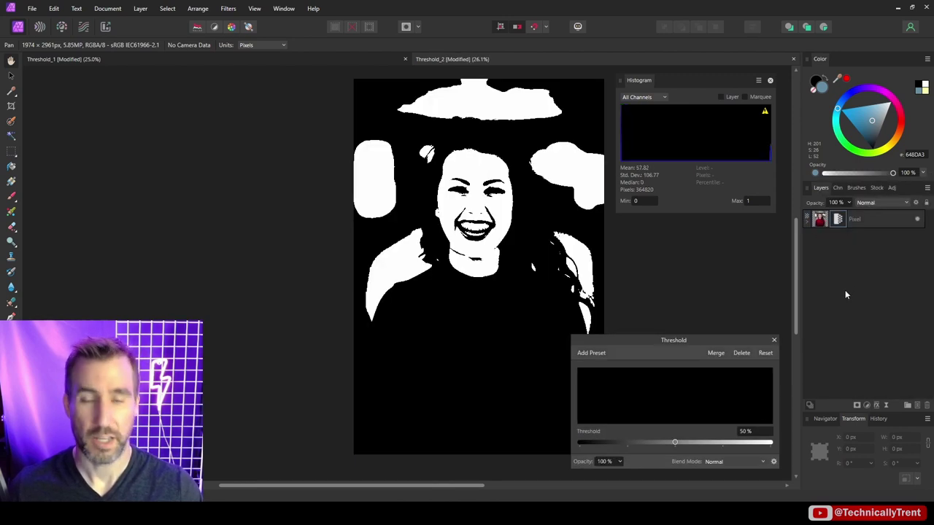
drag(675, 442, 651, 443)
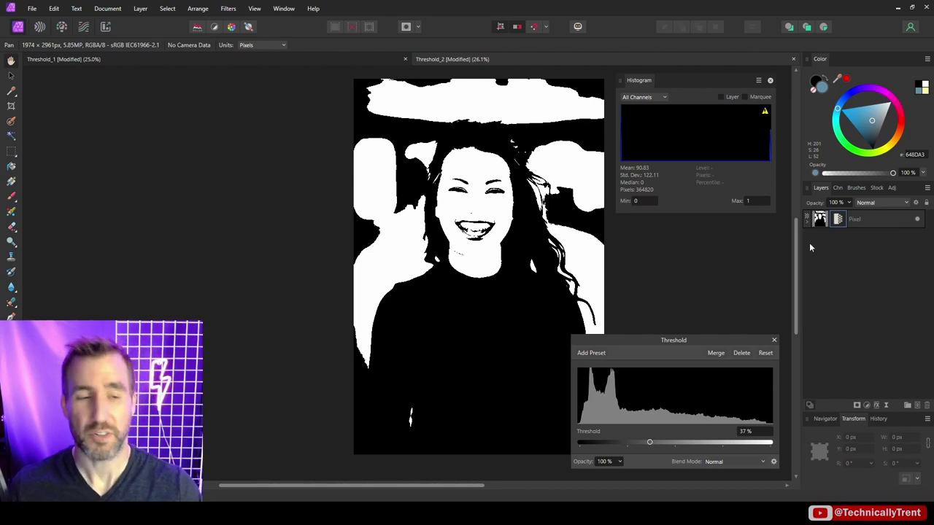
Expand the portrait's Pixel layer and toggle its nested Threshold adjustment off and on to compare with the original
click(807, 219)
click(917, 238)
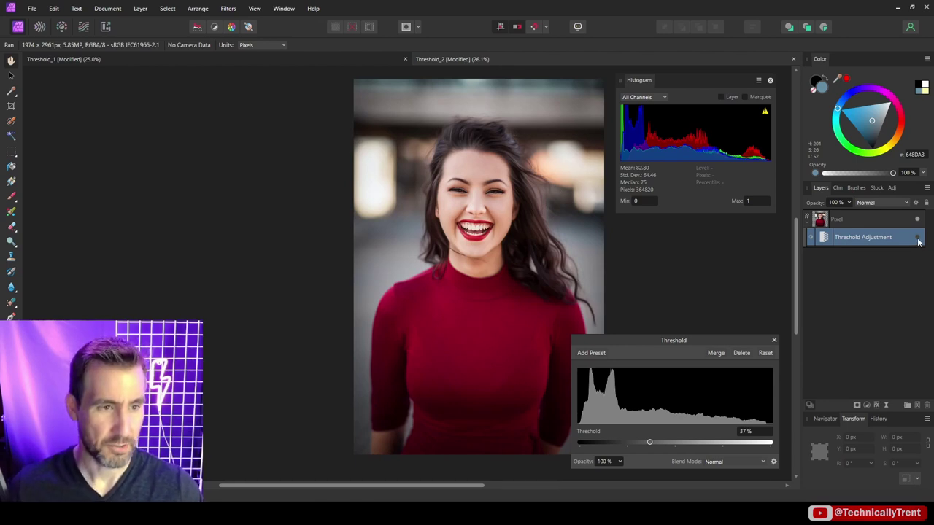
click(918, 238)
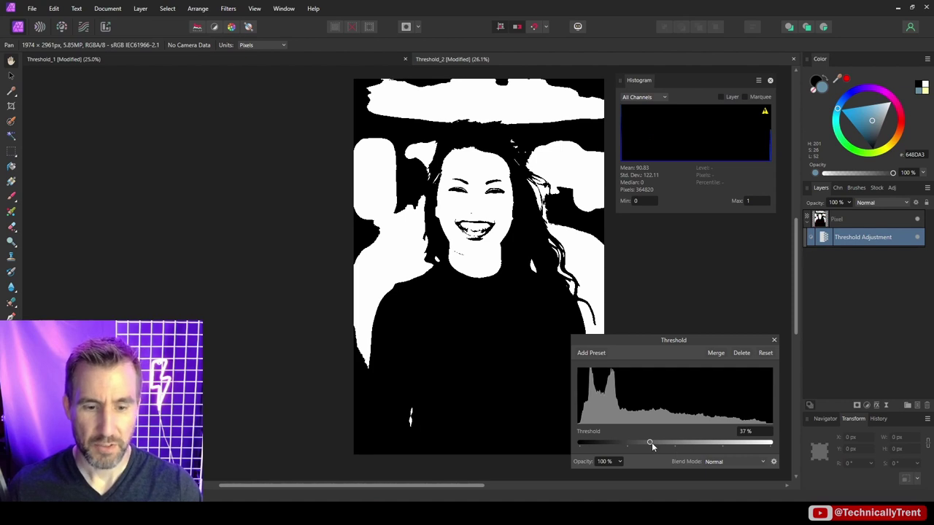
Raise the portrait's threshold to 95 % and reduce it to 84 %, toggling the adjustment to compare the brightest areas
drag(652, 442, 760, 454)
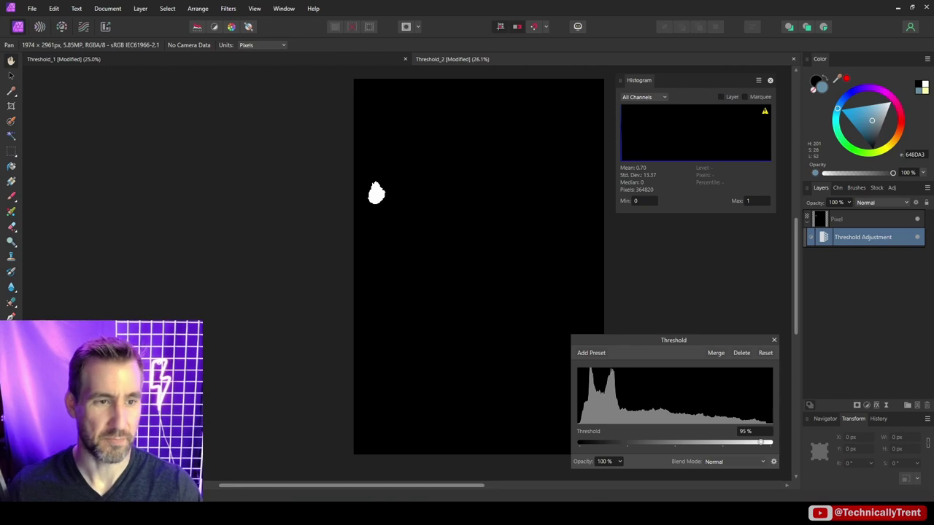
click(917, 236)
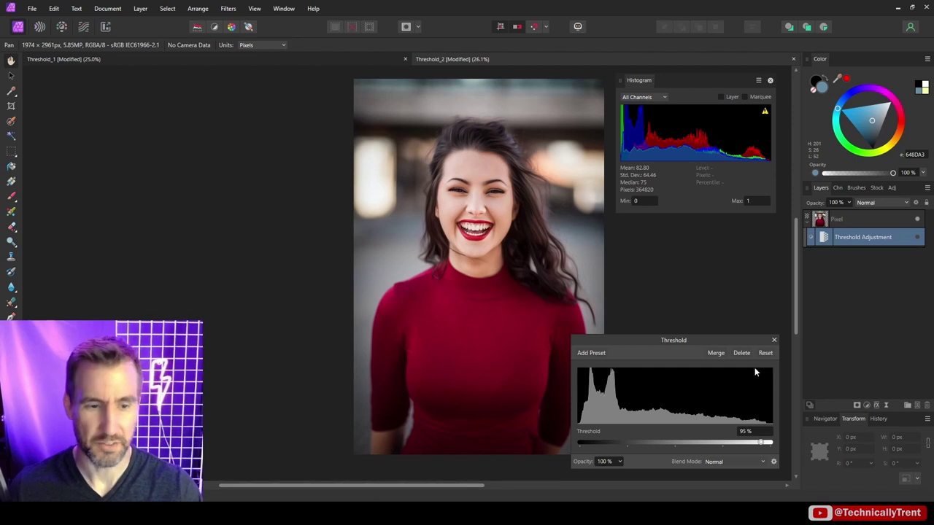
click(917, 237)
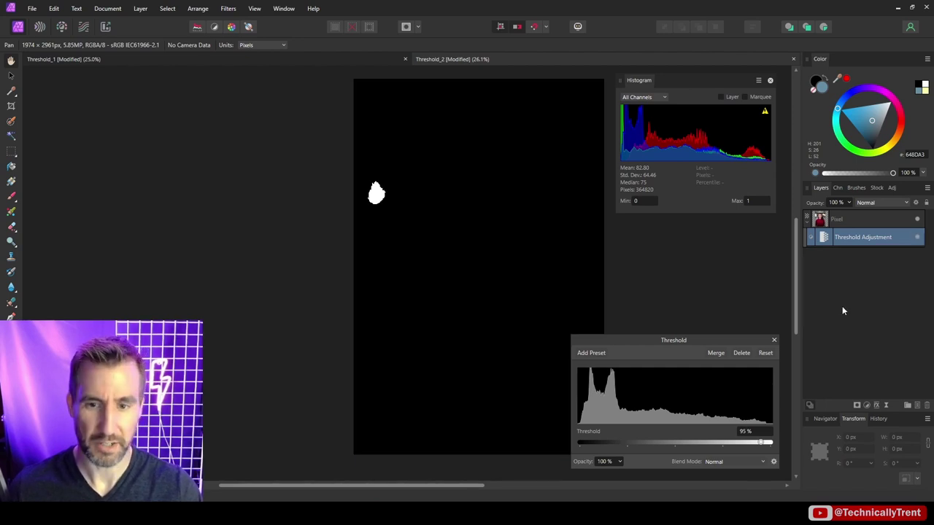
drag(762, 443, 760, 443)
drag(844, 474, 815, 476)
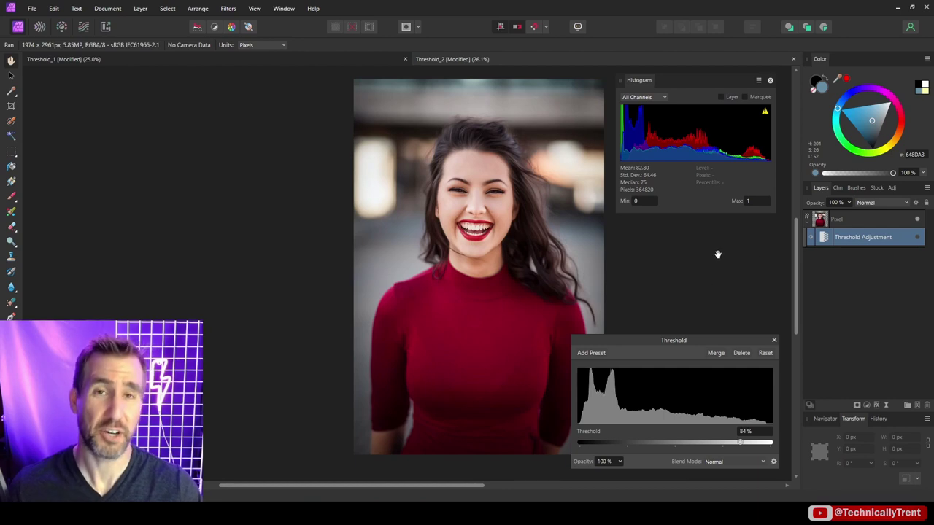
click(918, 238)
Lower the portrait's threshold to 4 %, compare the darkest areas with the original, and raise it through 8 % and 30 %
drag(741, 443, 588, 450)
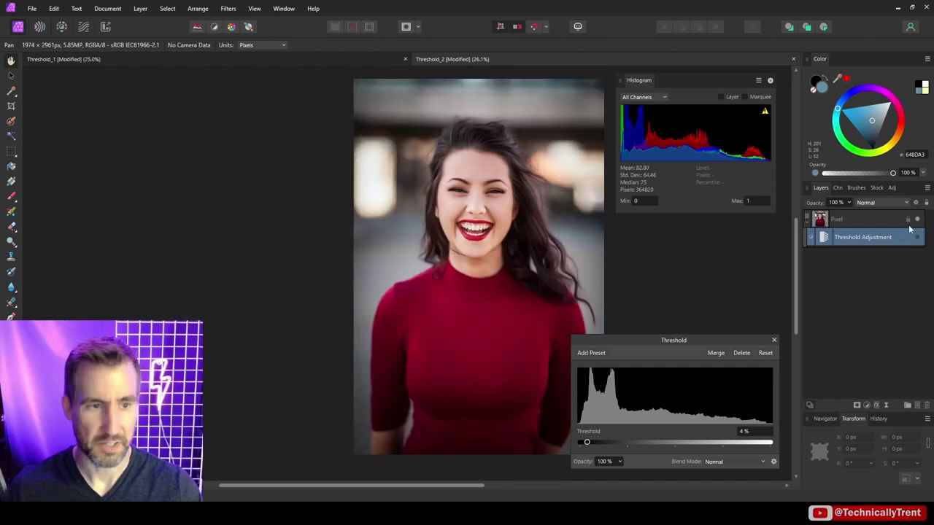
click(917, 237)
drag(587, 443, 596, 444)
click(918, 237)
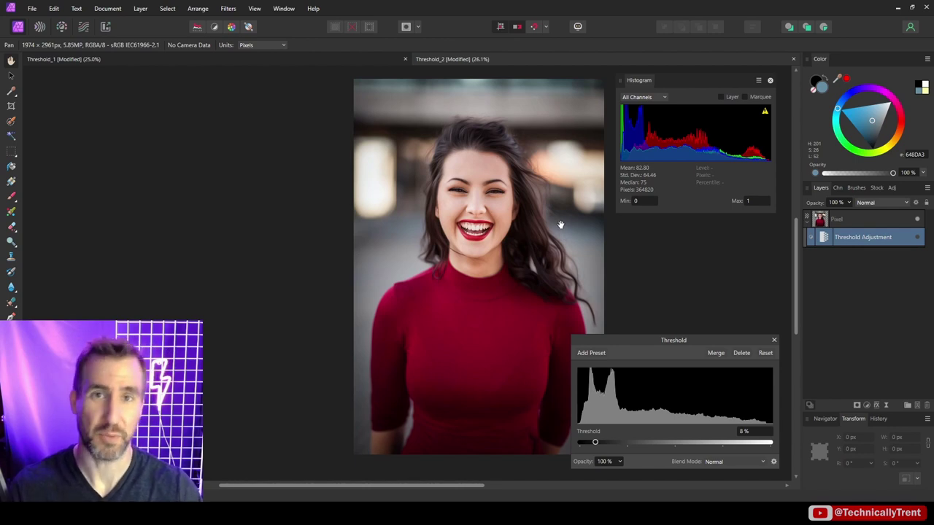
drag(560, 224, 492, 173)
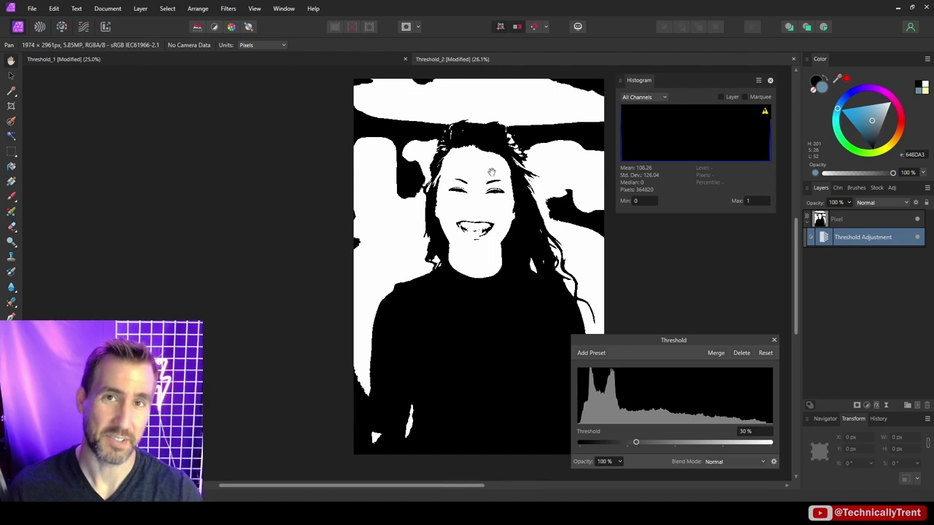
drag(630, 446, 656, 446)
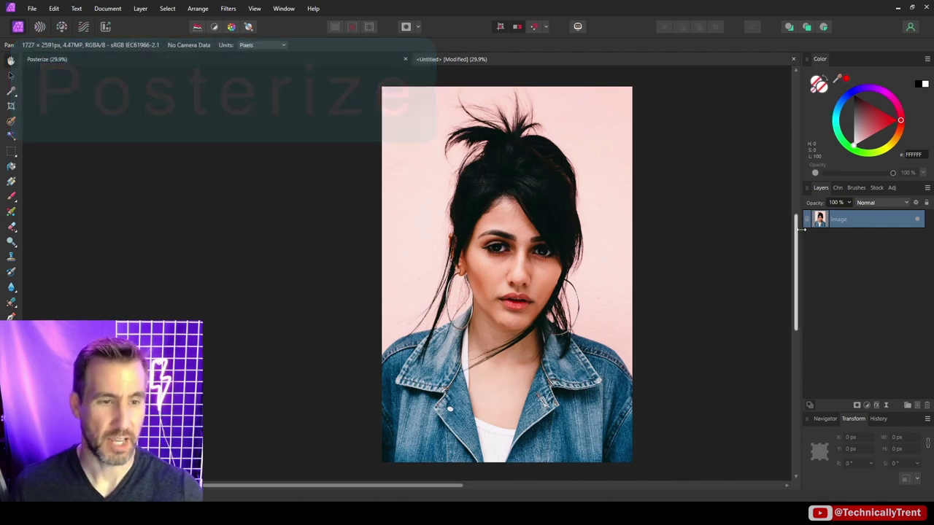
Add a Posterize adjustment to the denim-jacket portrait's Image layer and inspect the color bands on the face up close
click(866, 405)
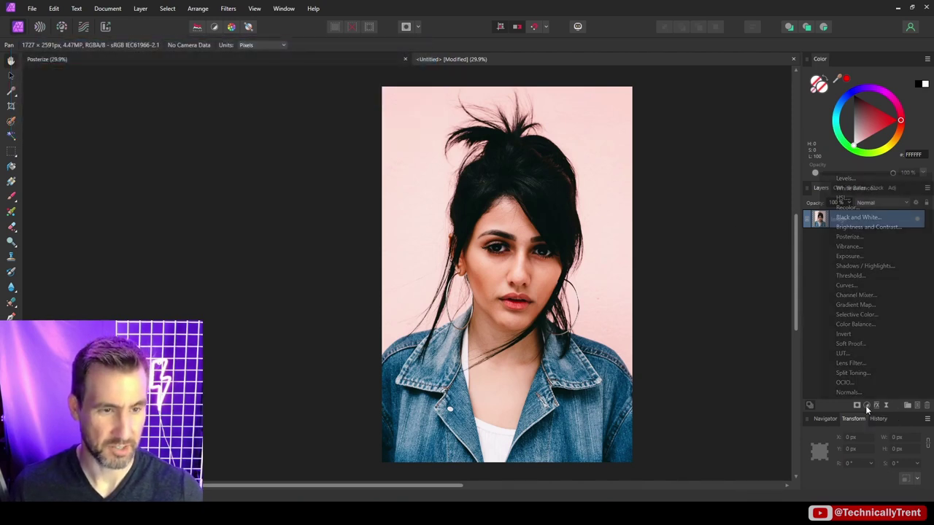
click(858, 237)
drag(735, 402, 746, 100)
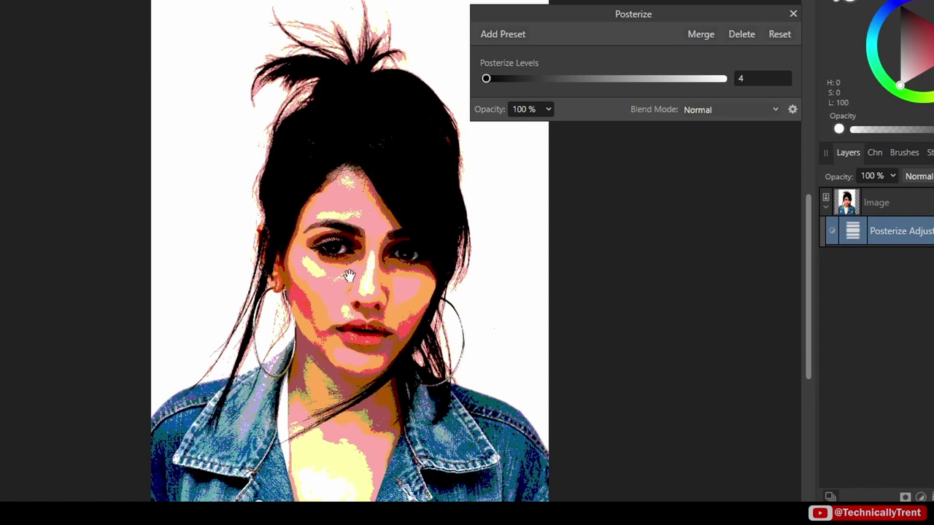
scroll(384, 253, up, 5)
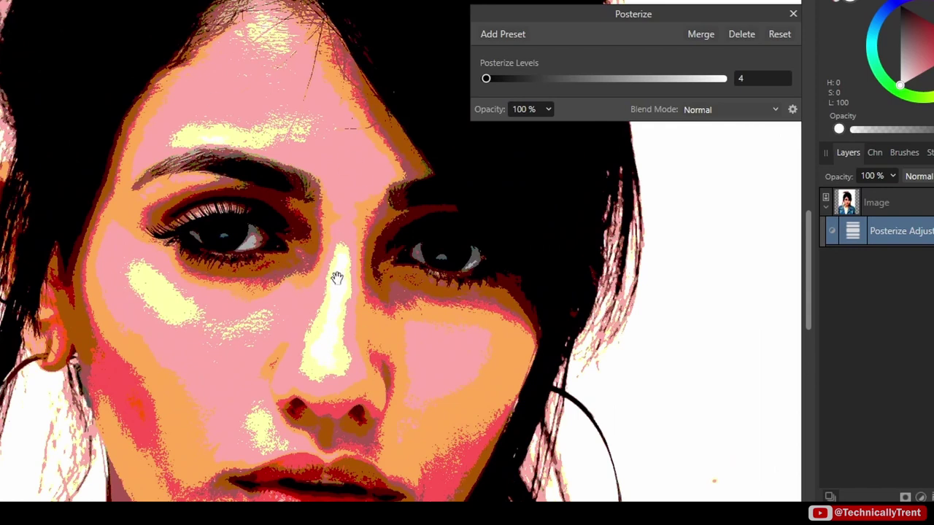
key(ctrl+0)
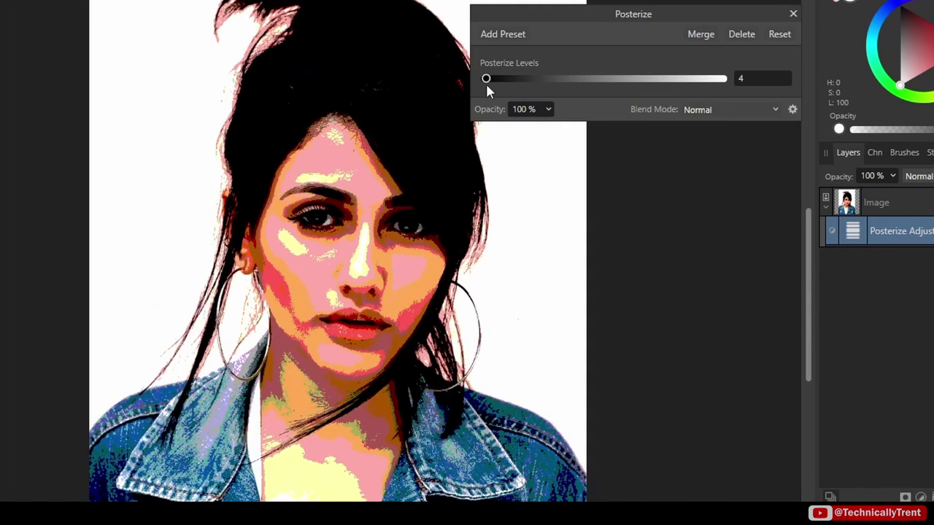
Lower the Posterize Levels to 2 and raise them back to 4
mouse_move(487, 79)
mouse_down()
mouse_move(499, 81)
mouse_move(484, 79)
mouse_up()
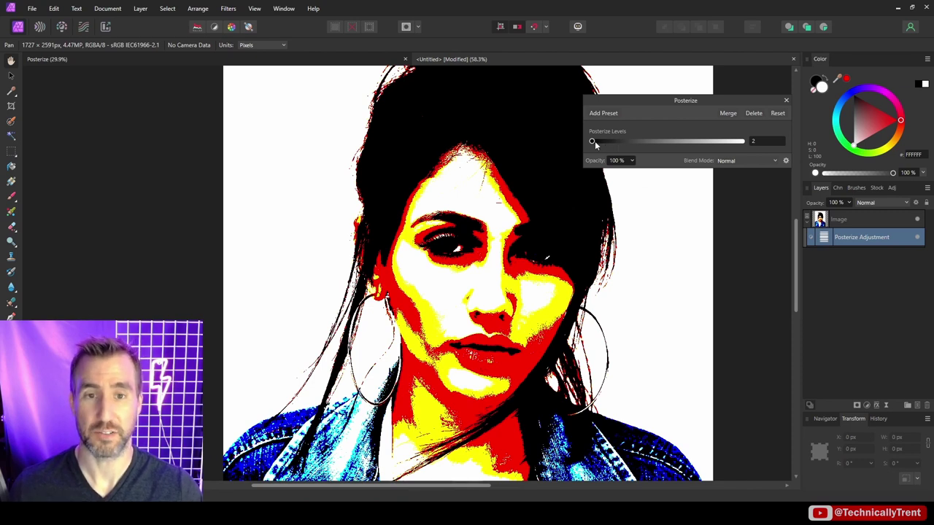
click(765, 140)
text(6)
key(Return)
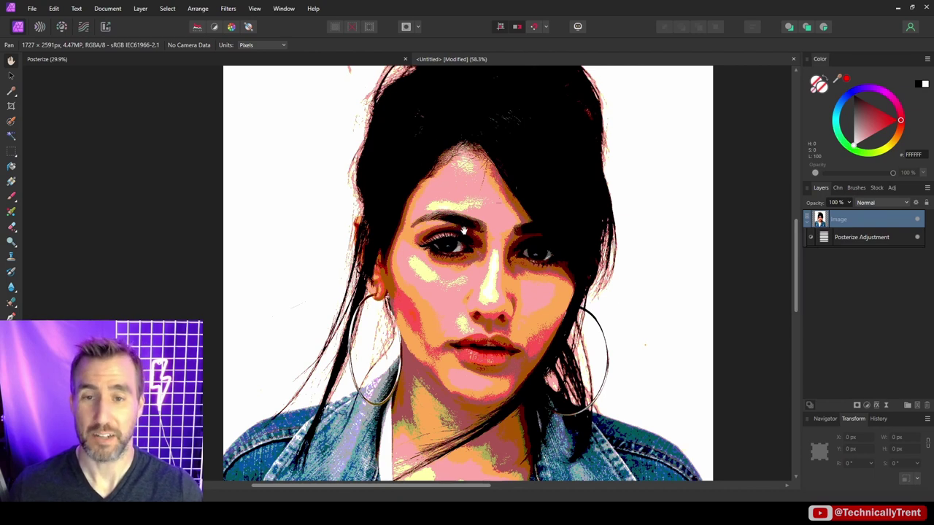
Add a Black & White adjustment to the Image layer and place it beneath the Posterize adjustment
click(866, 405)
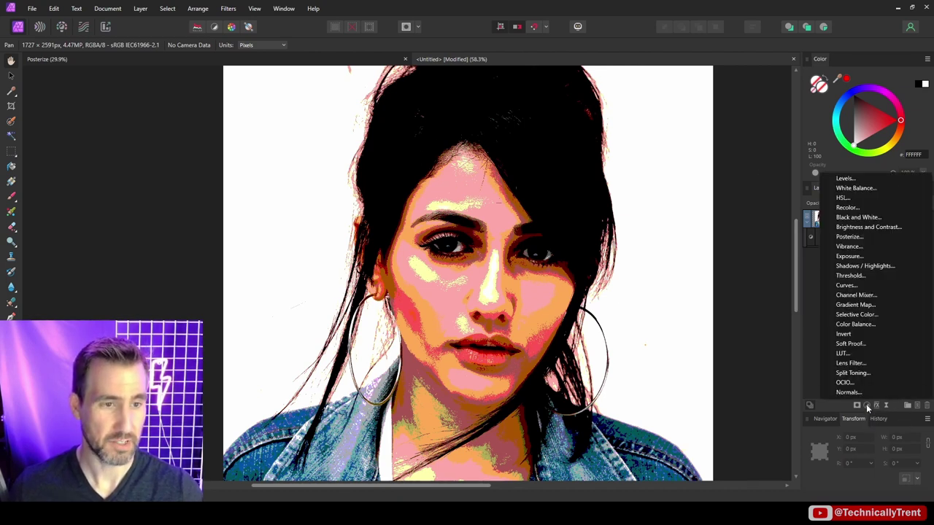
click(865, 219)
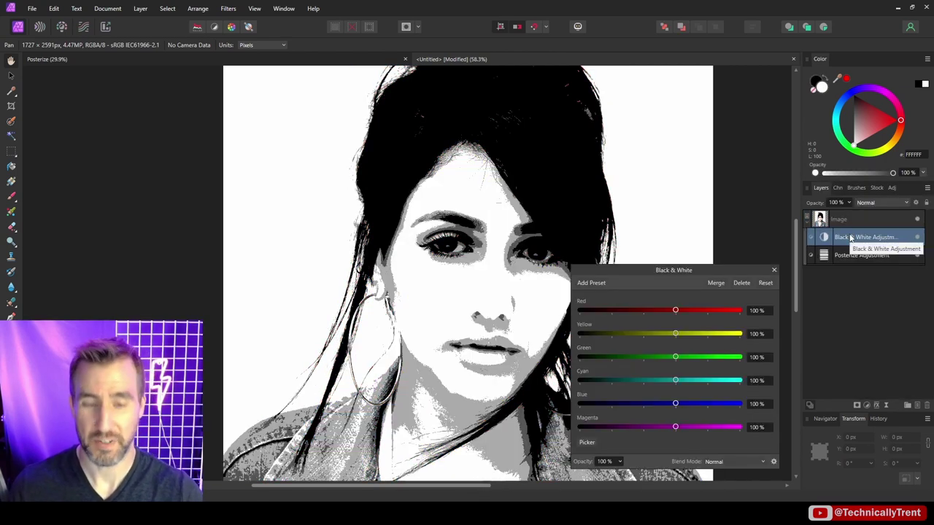
click(773, 274)
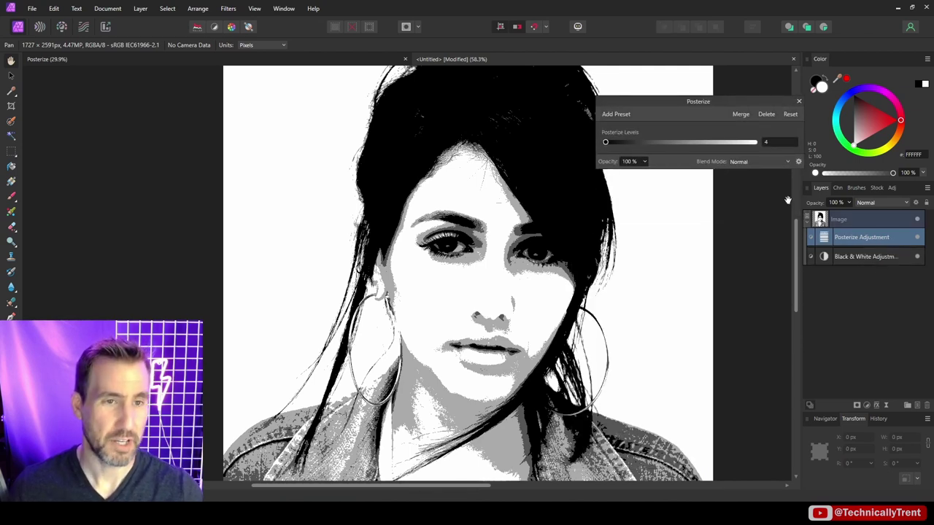
Set the Posterize Levels to 3, compare the gray bands around the eyes with 4 levels, and return to 3
scroll(779, 144, down, 1)
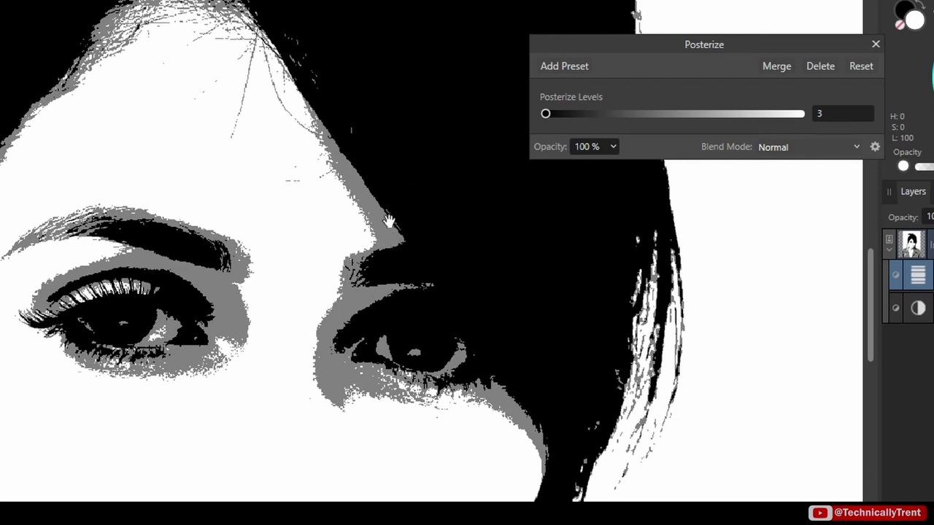
click(819, 117)
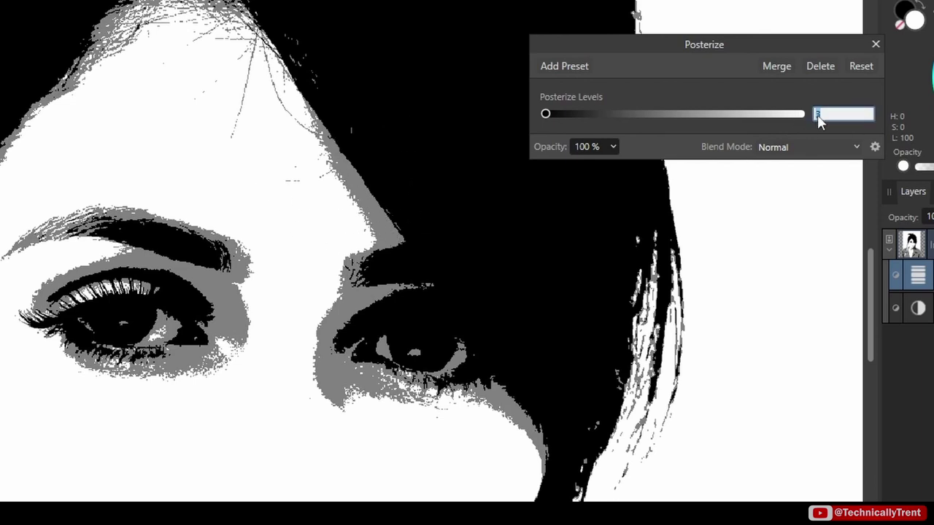
text(4)
key(Return)
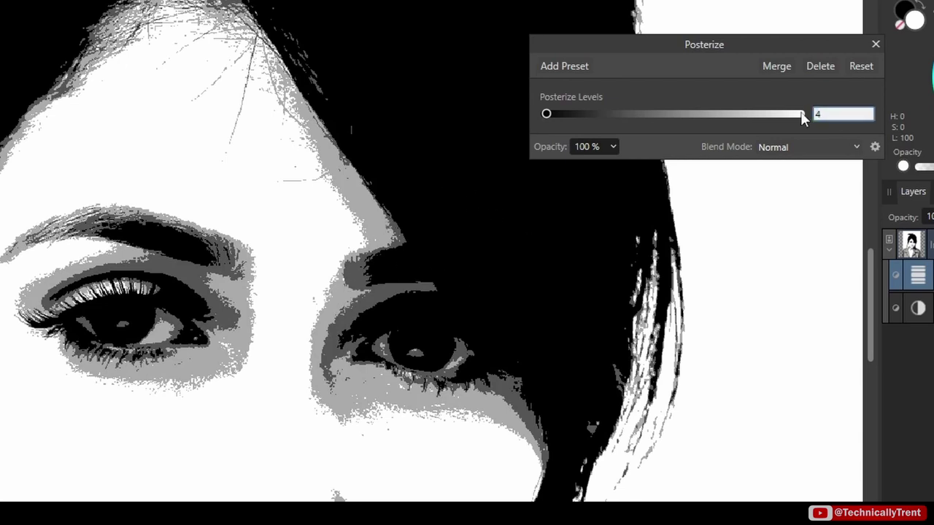
key(Return)
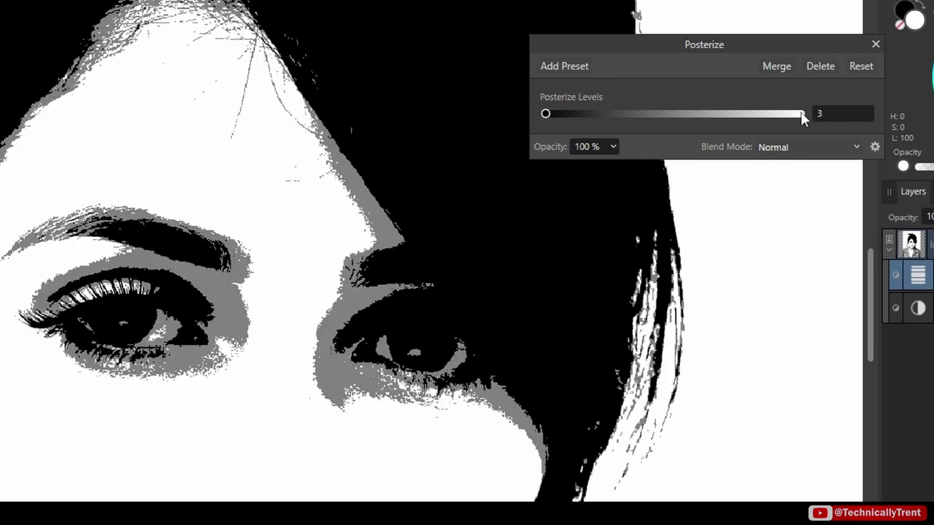
scroll(632, 248, down, 1)
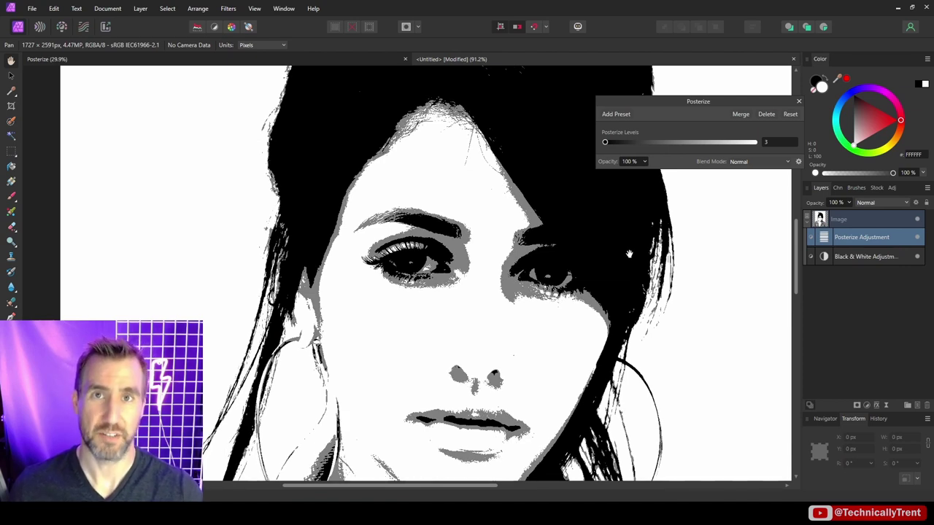
Add a Gradient Map adjustment above the posterized Image layer
click(865, 404)
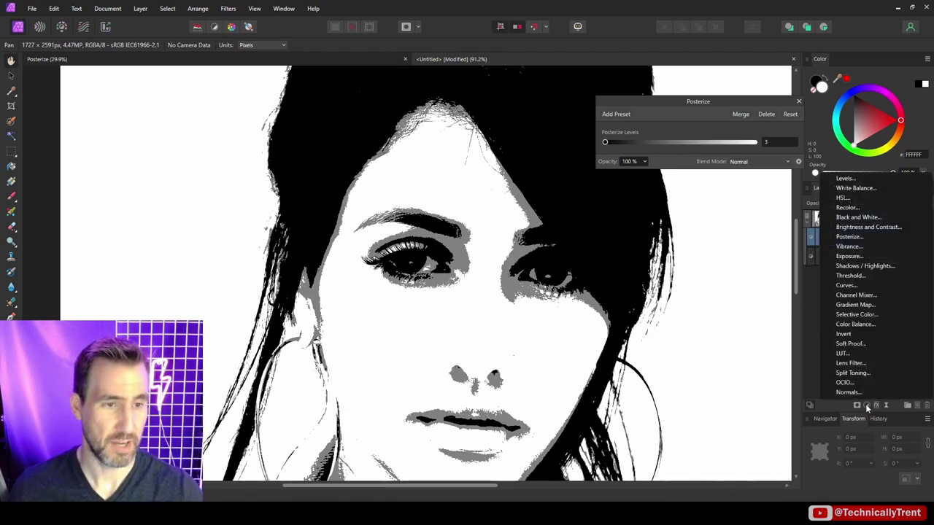
click(865, 340)
scroll(602, 187, down, 2)
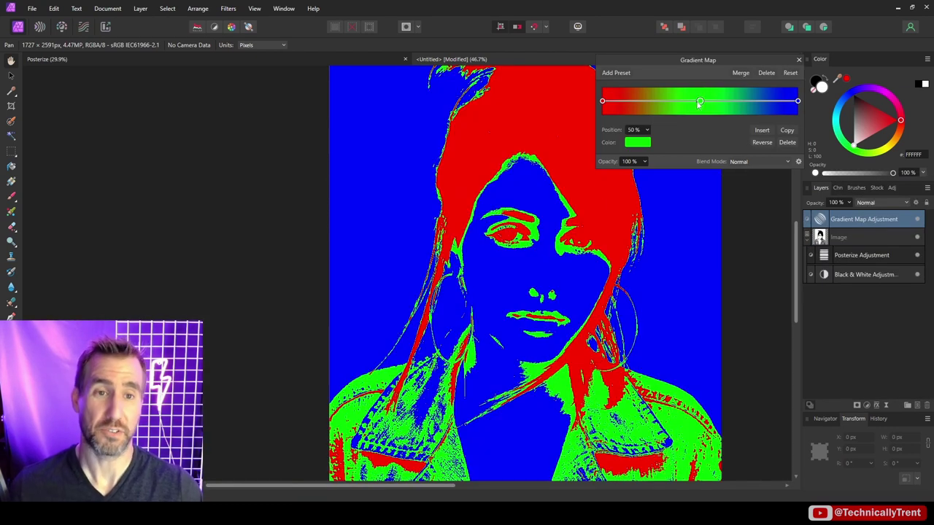
Change the gradient map's 0 % stop color to black (000000)
click(602, 102)
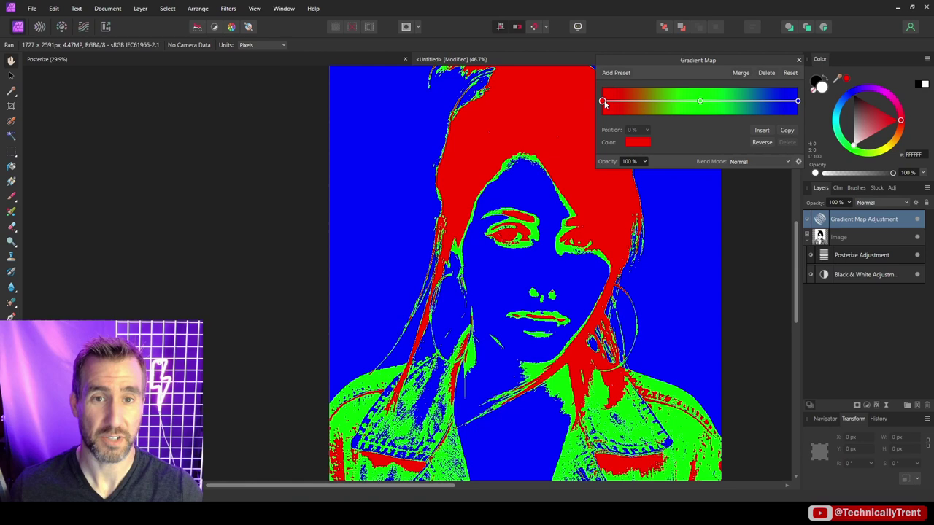
click(638, 142)
click(662, 189)
drag(663, 188, 654, 178)
click(606, 211)
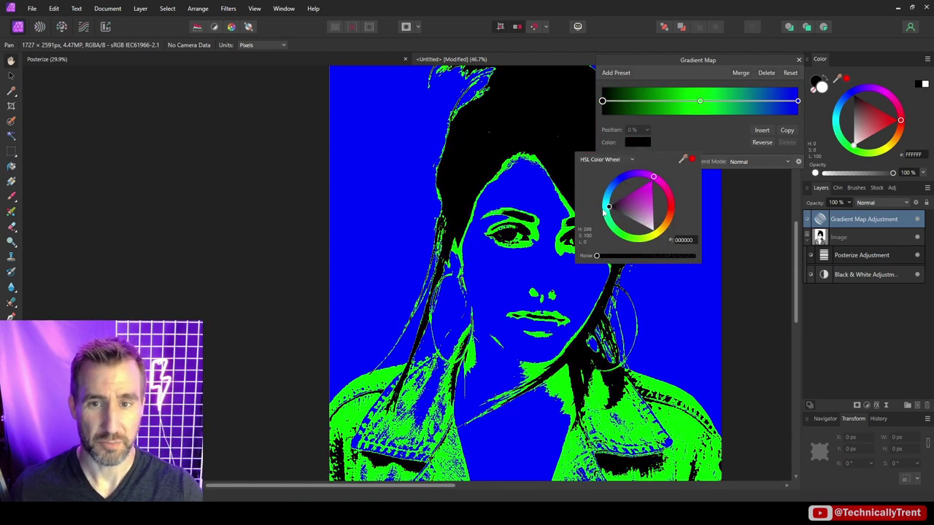
Change the gradient map's 100 % stop color to light pink (FFC1F5)
click(645, 234)
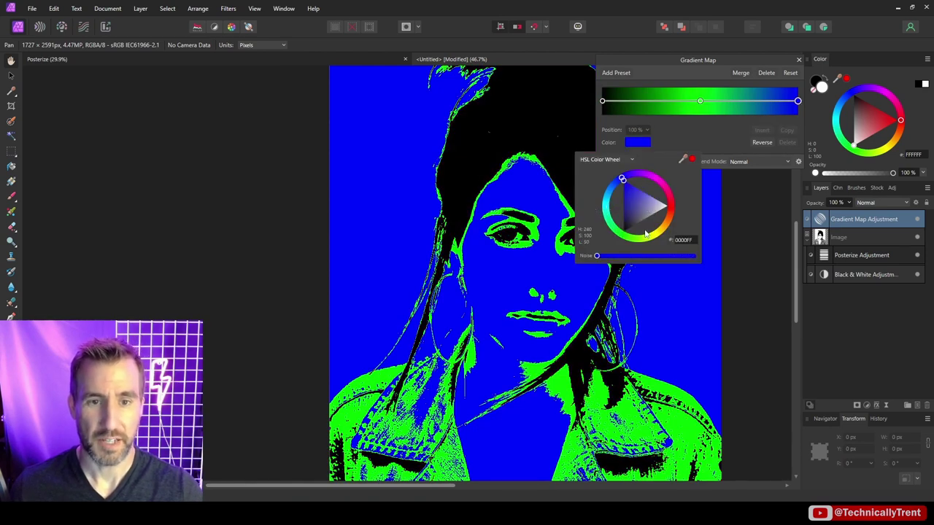
click(662, 184)
drag(648, 209, 656, 228)
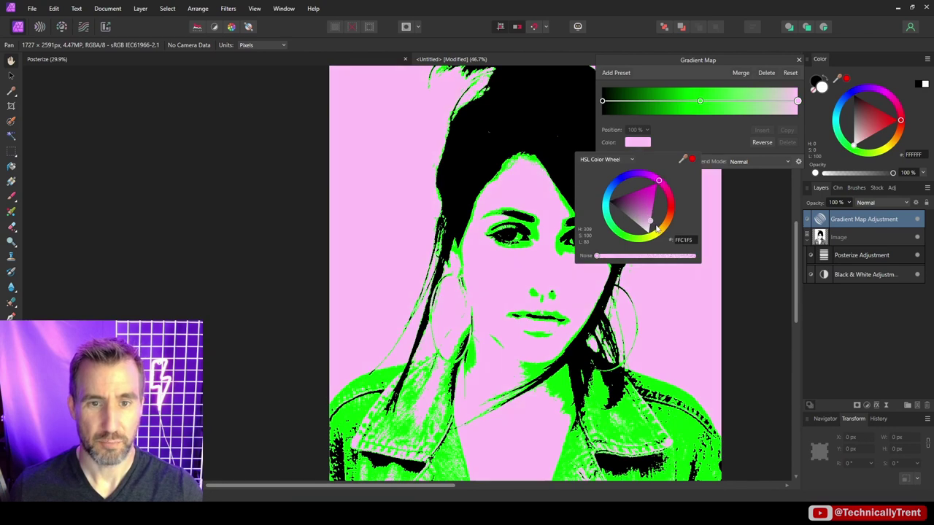
Change the gradient map's 50 % stop color to deep pink (D00062)
click(701, 102)
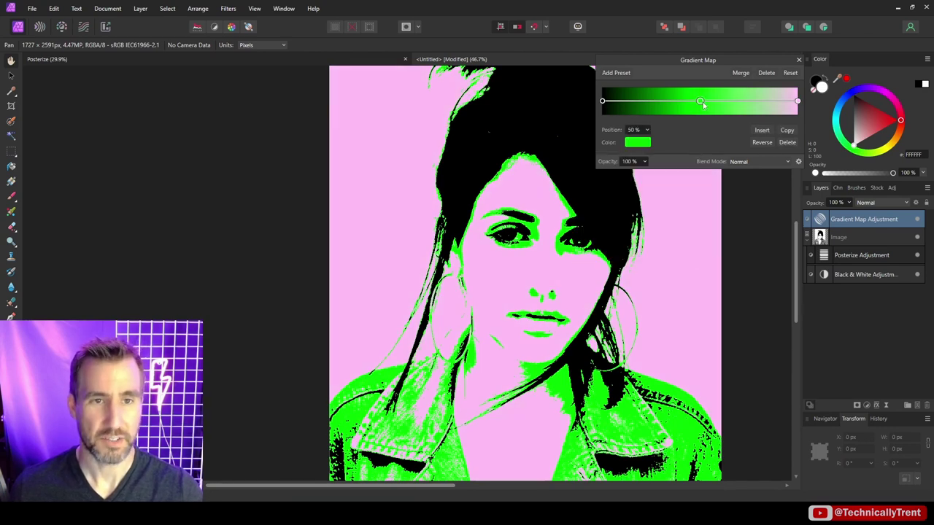
click(637, 142)
click(666, 190)
click(655, 192)
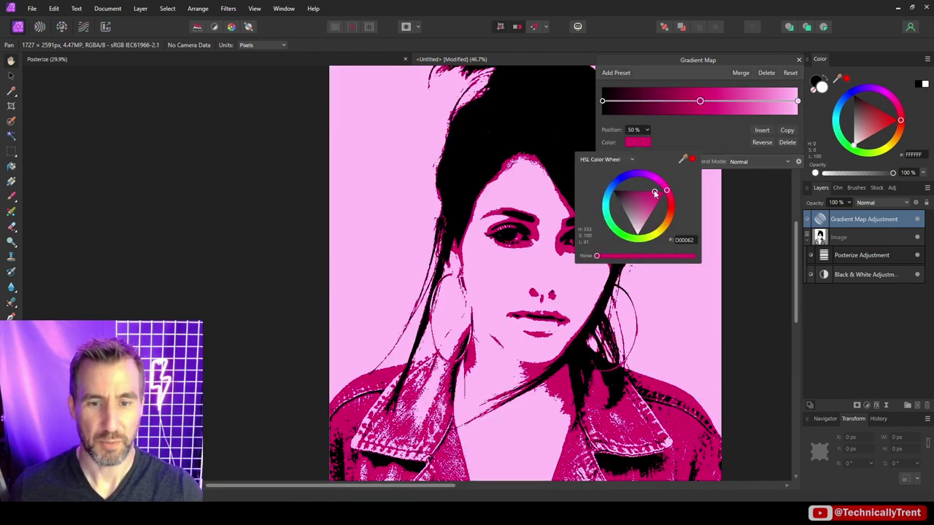
scroll(629, 261, down, 3)
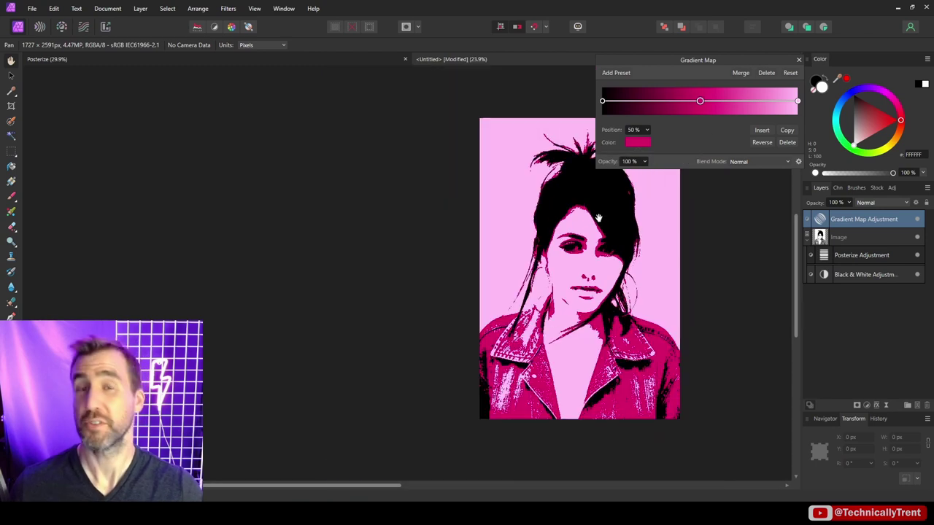
scroll(599, 218, up, 2)
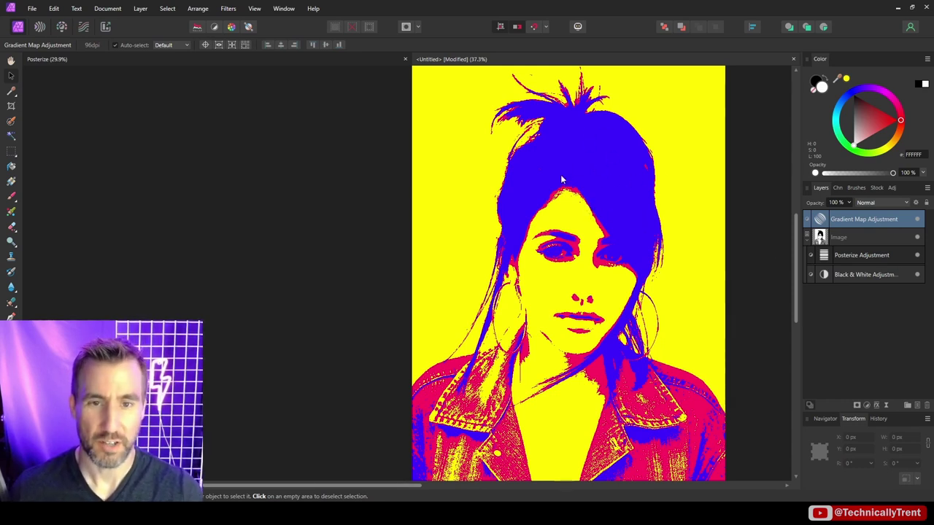
Set the Posterize Levels of the Image layer's Posterize adjustment to 4
click(848, 257)
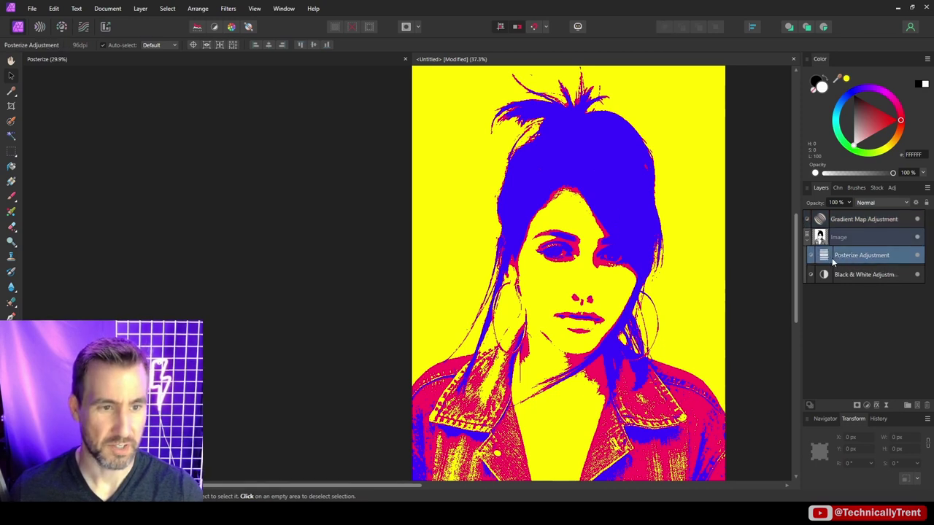
double_click(821, 255)
text(6)
key(Return)
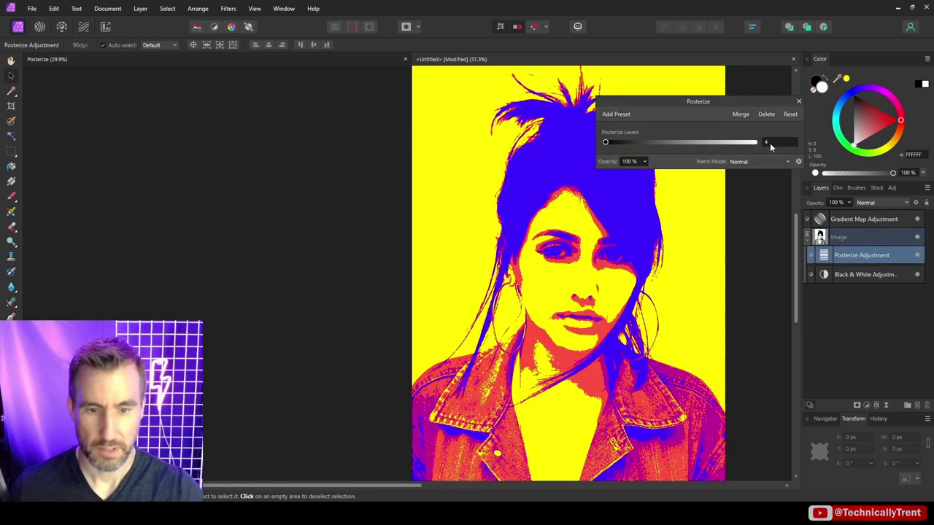
click(798, 101)
Try a golden yellow color stop at 70 % in the gradient map
double_click(820, 219)
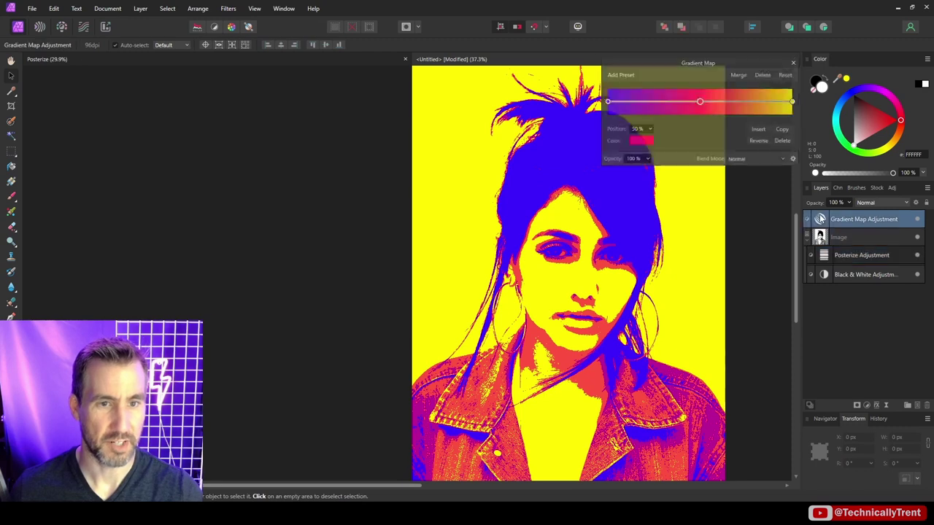
click(739, 103)
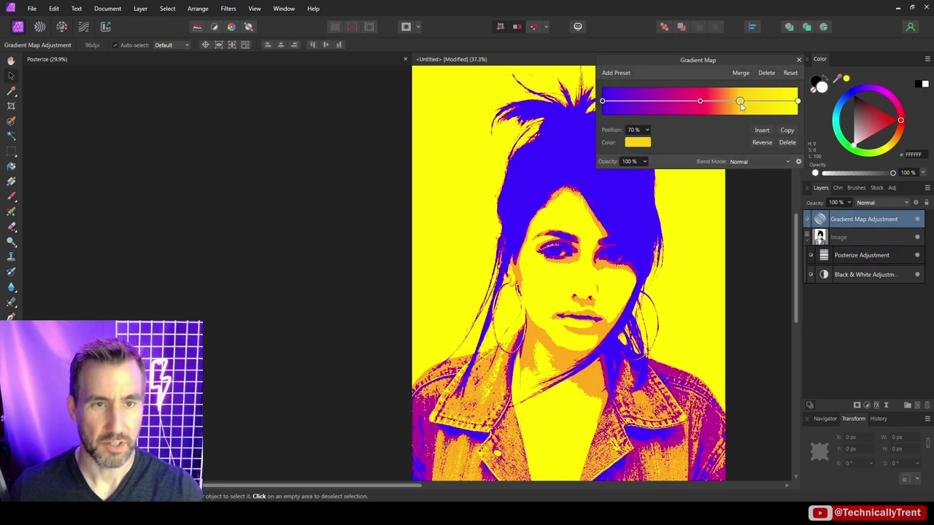
key(Escape)
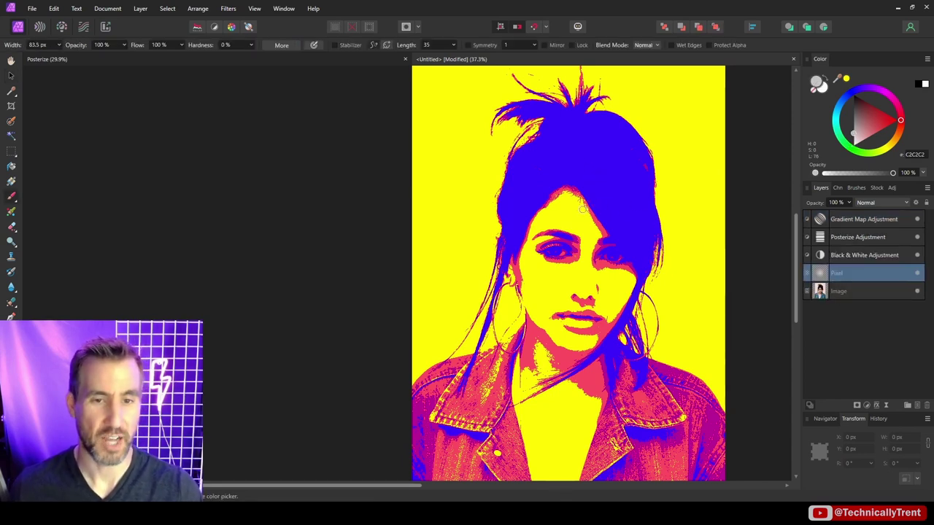
Paint with a slightly darker gray on the Pixel layer to smooth the jagged shadow edge below the woman's hair-shaded eye
scroll(664, 250, up, 1)
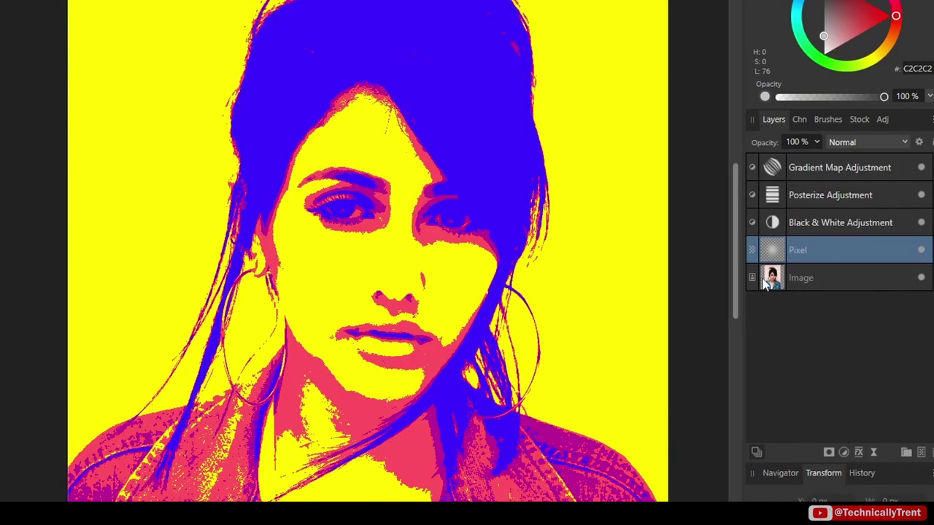
scroll(612, 271, up, 2)
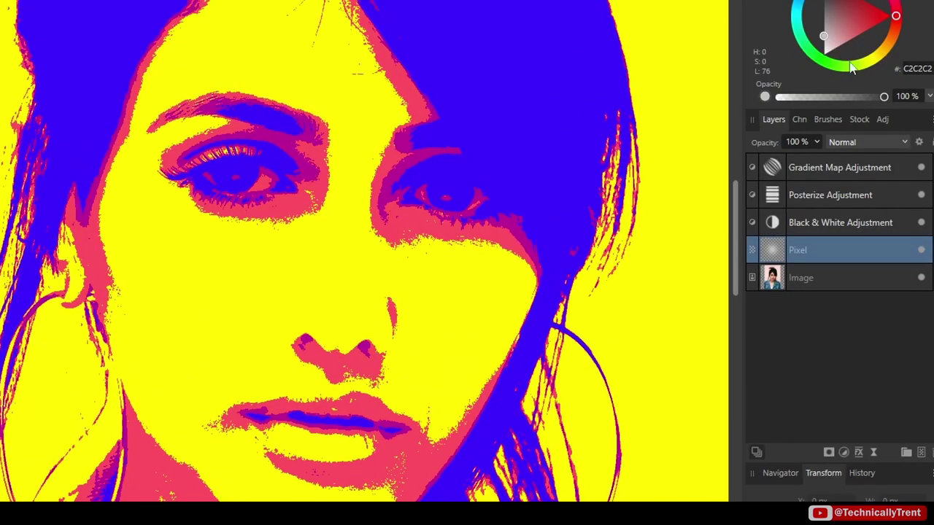
drag(823, 35, 823, 32)
mouse_move(457, 241)
mouse_down()
mouse_move(500, 246)
mouse_move(400, 243)
mouse_up()
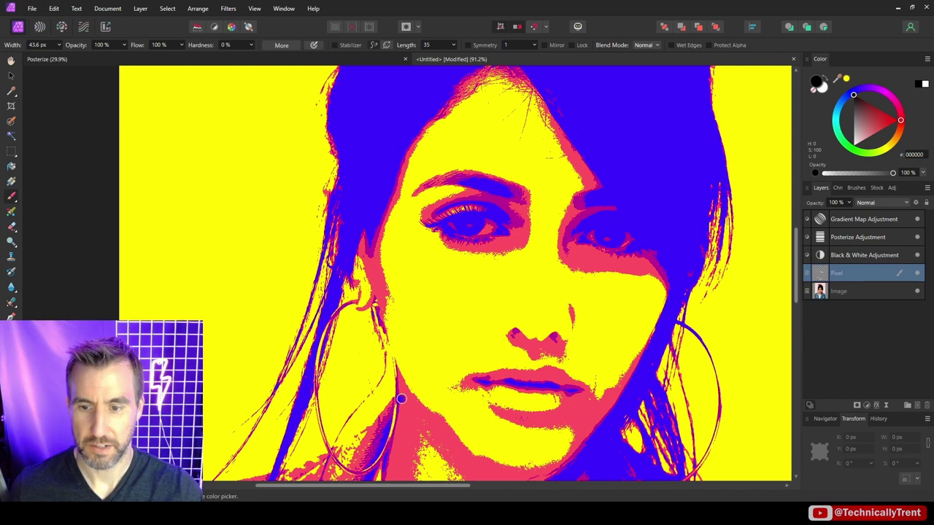
Change the brush color from black to a light gray for retouching the face on the Pixel layer
scroll(398, 409, down, 5)
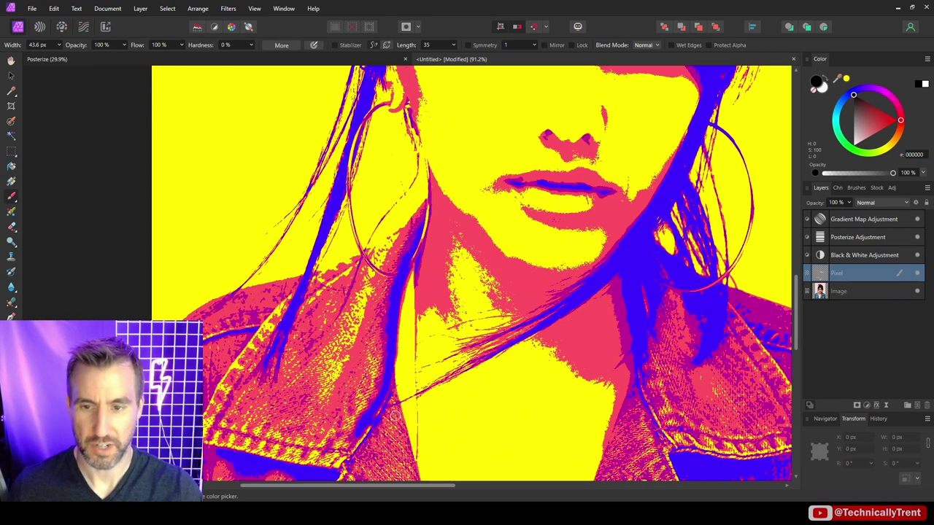
scroll(646, 302, down, 5)
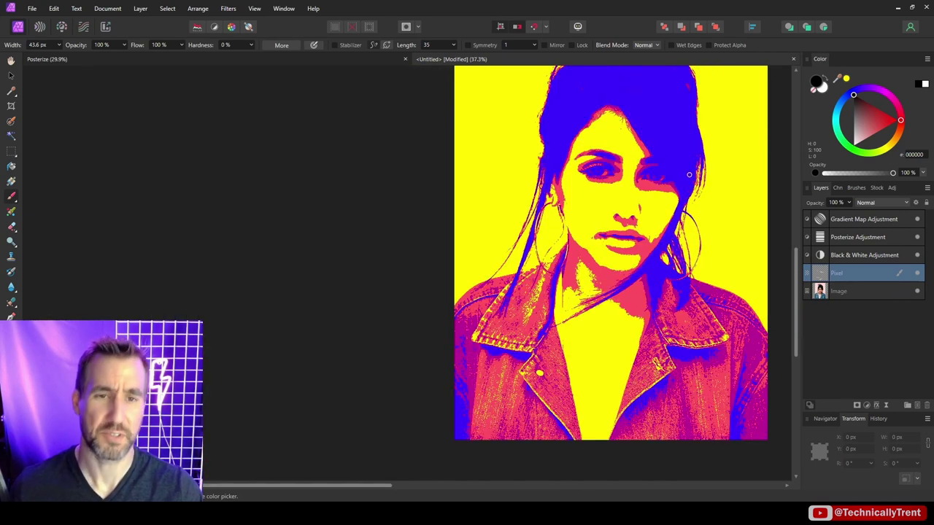
scroll(630, 132, up, 4)
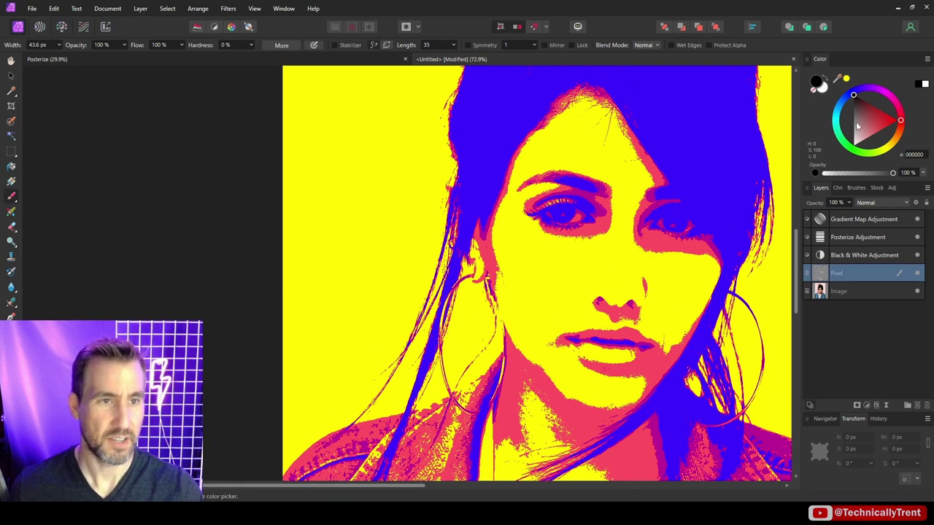
drag(856, 121, 855, 136)
scroll(635, 243, up, 4)
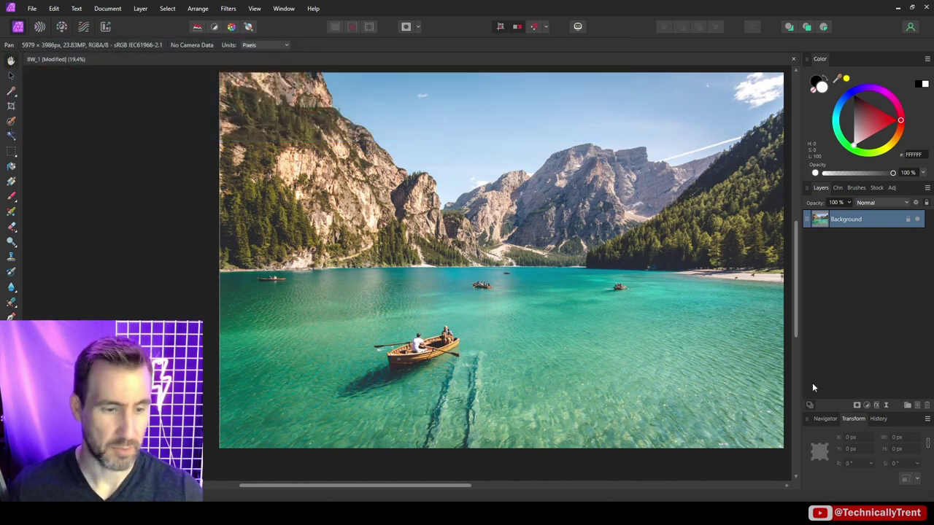
Add a Black and White adjustment to the lake photo's Background layer and compare the photo with and without it
click(867, 405)
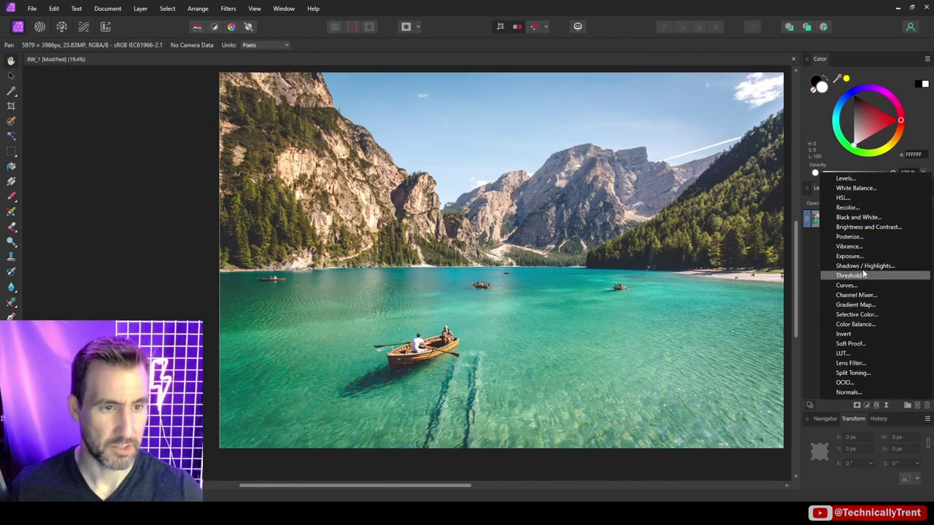
click(858, 217)
scroll(537, 179, down, 1)
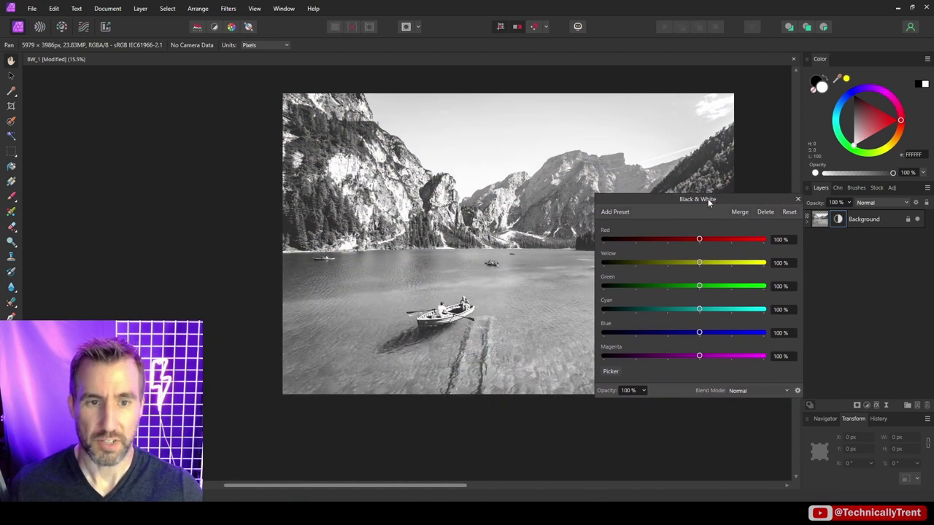
drag(683, 197, 722, 46)
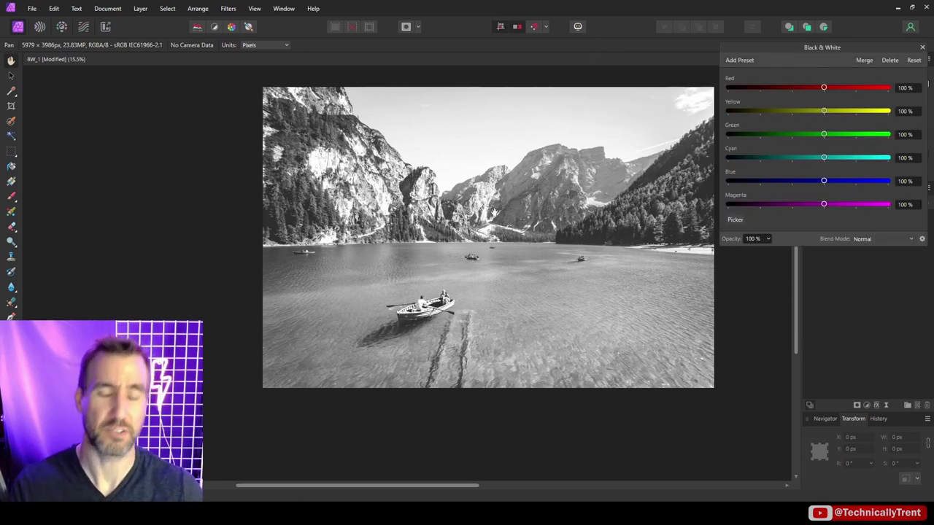
drag(863, 48, 807, 229)
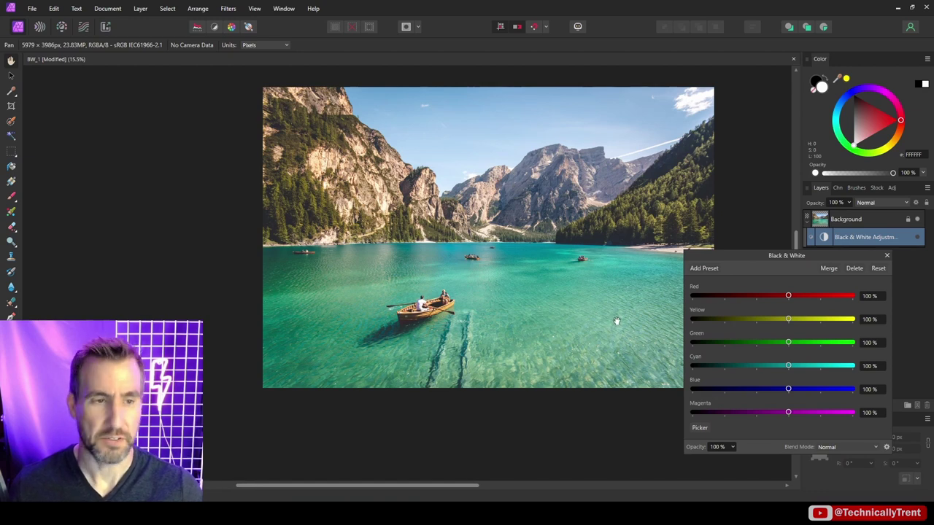
click(917, 237)
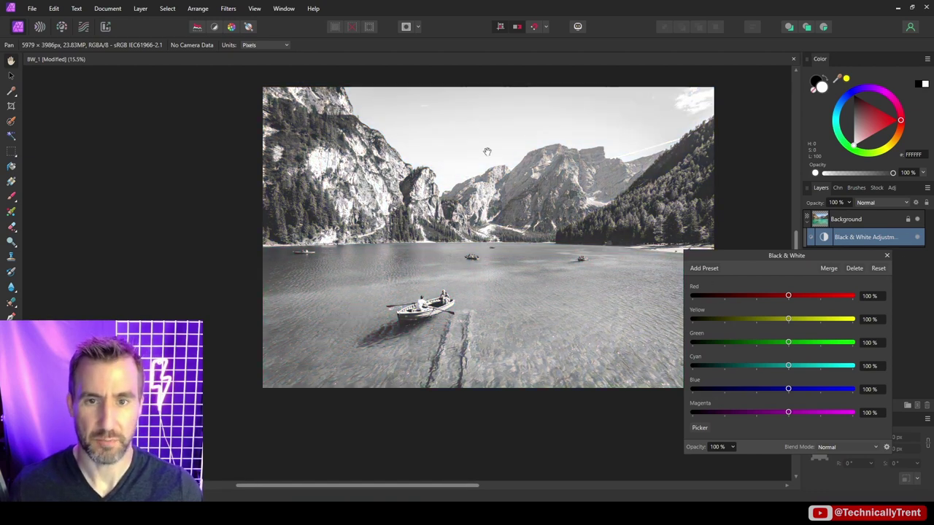
Darken the lake by setting Cyan to -89 % in the Black & White adjustment, and compare it with the color photo
drag(790, 365, 741, 365)
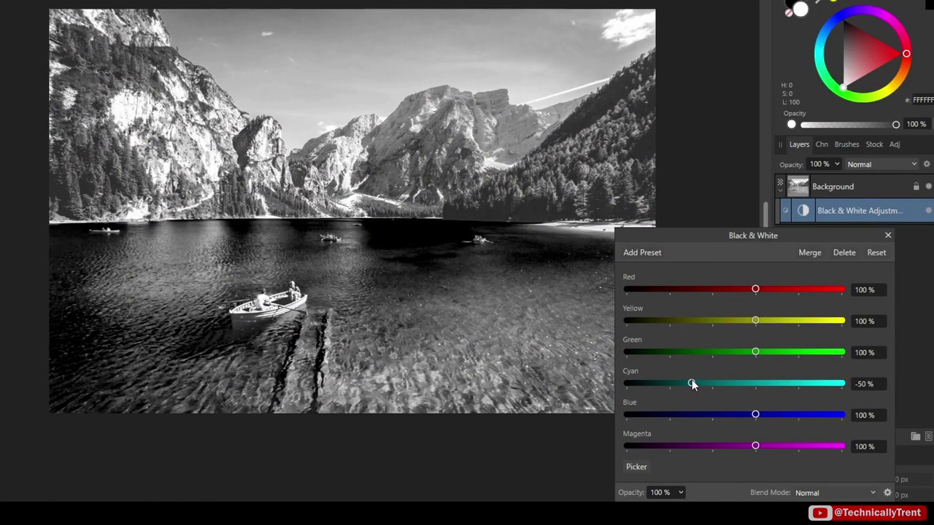
drag(691, 382, 730, 370)
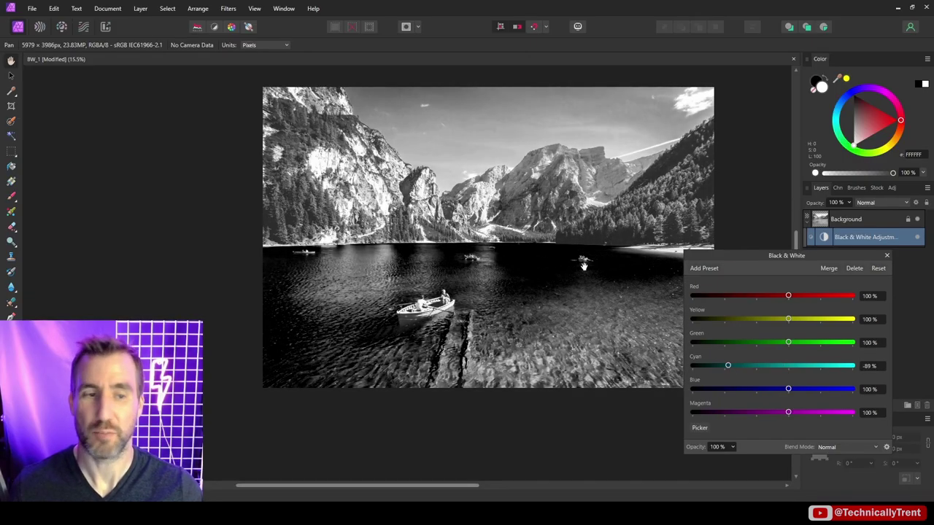
click(919, 238)
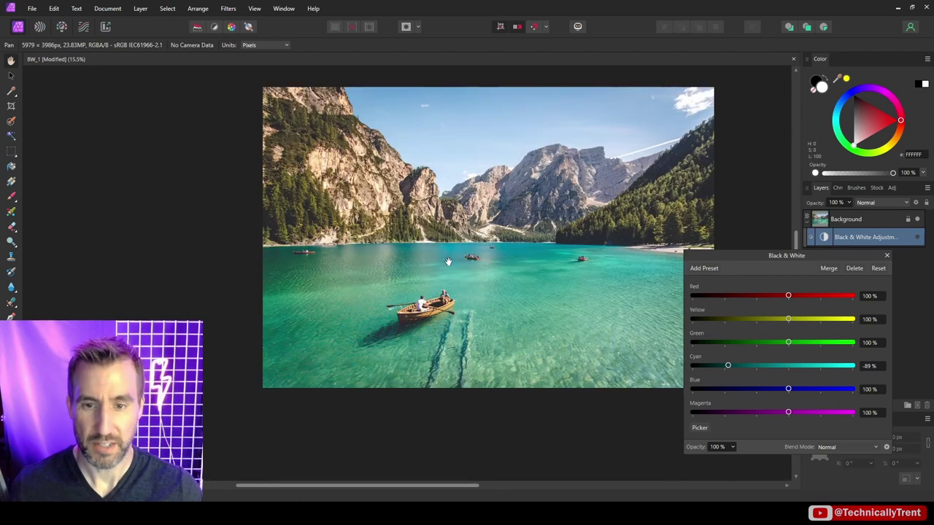
click(918, 238)
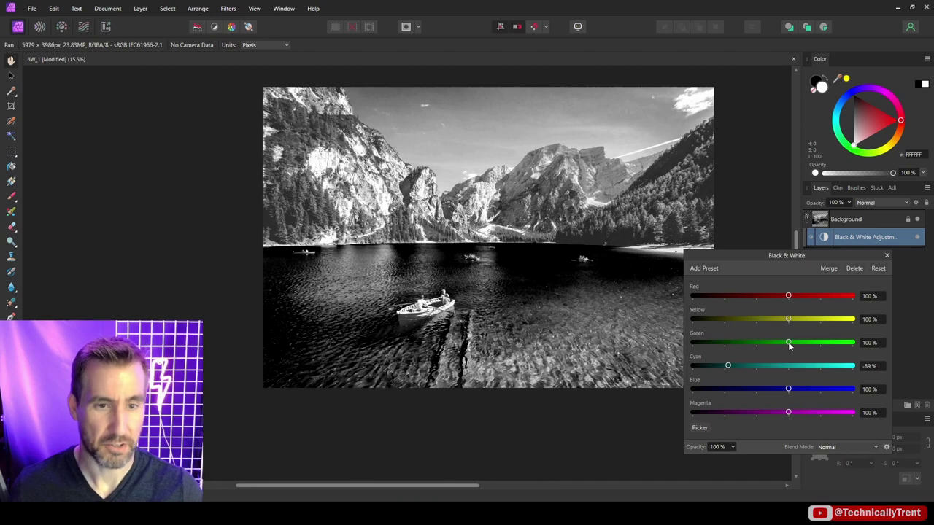
Set Green to 45 % and Yellow to 119 % in the Black & White adjustment, checking the trees against the color photo
mouse_move(788, 341)
mouse_down()
mouse_move(841, 343)
mouse_move(704, 344)
mouse_move(811, 343)
mouse_move(771, 343)
mouse_up()
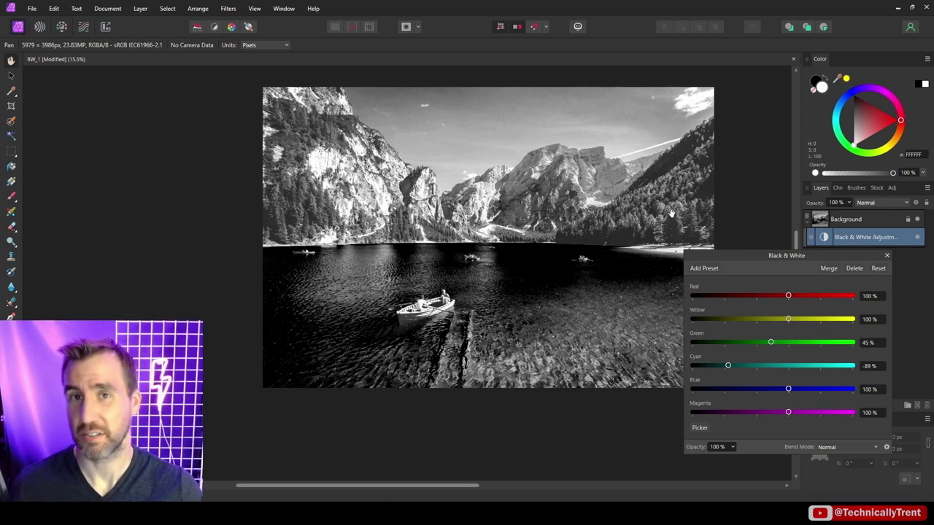
click(917, 238)
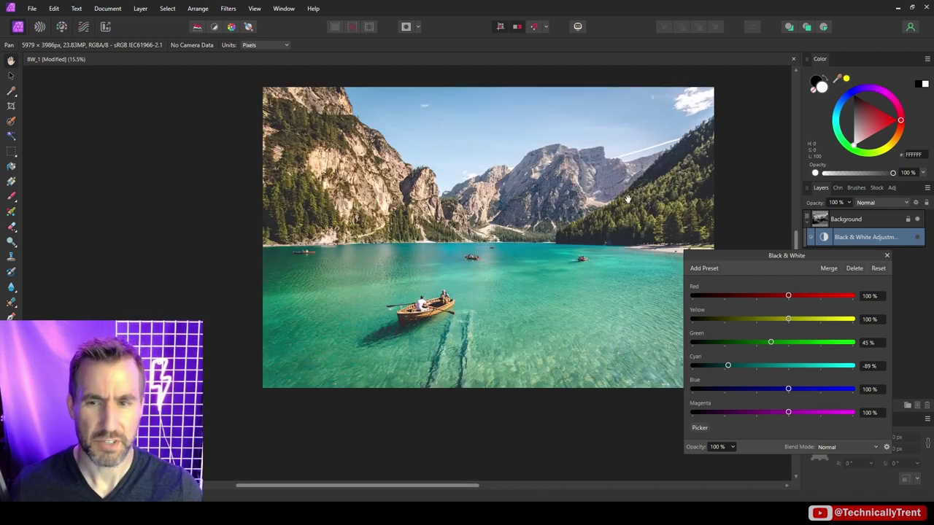
click(917, 237)
mouse_move(788, 319)
mouse_down()
mouse_move(842, 320)
mouse_move(661, 315)
mouse_move(786, 322)
mouse_up()
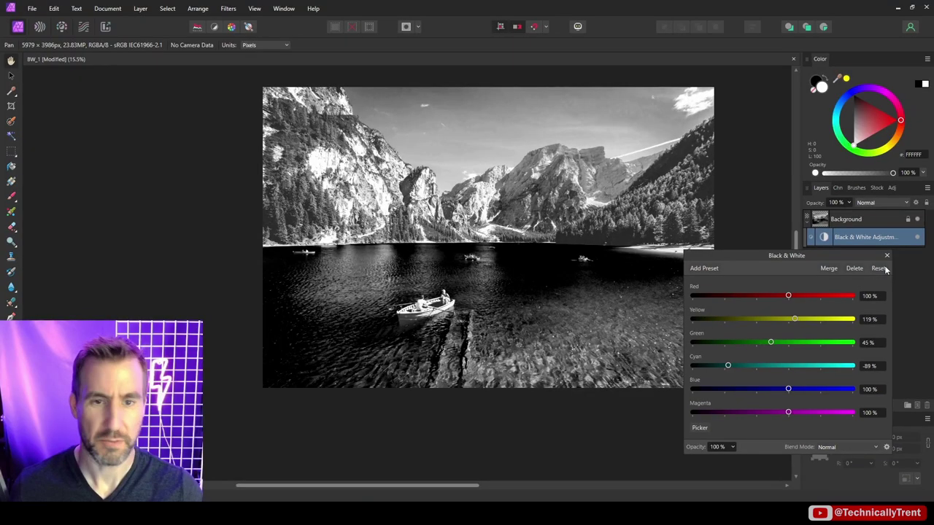
Reset the Black & White adjustment, set Red to 151 %, Yellow to -7 % and Cyan to 142 %, and lower Blue
click(878, 269)
drag(794, 296, 754, 319)
drag(788, 365, 802, 365)
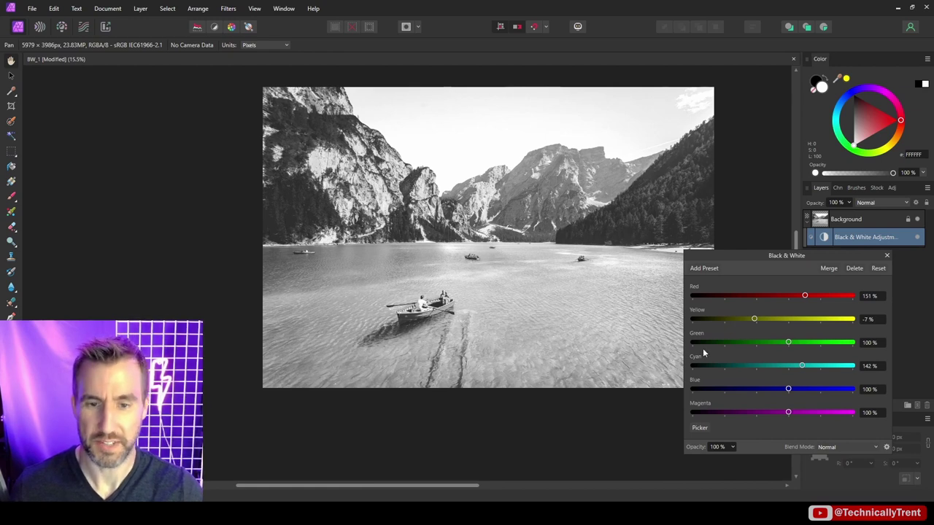
drag(788, 389, 692, 391)
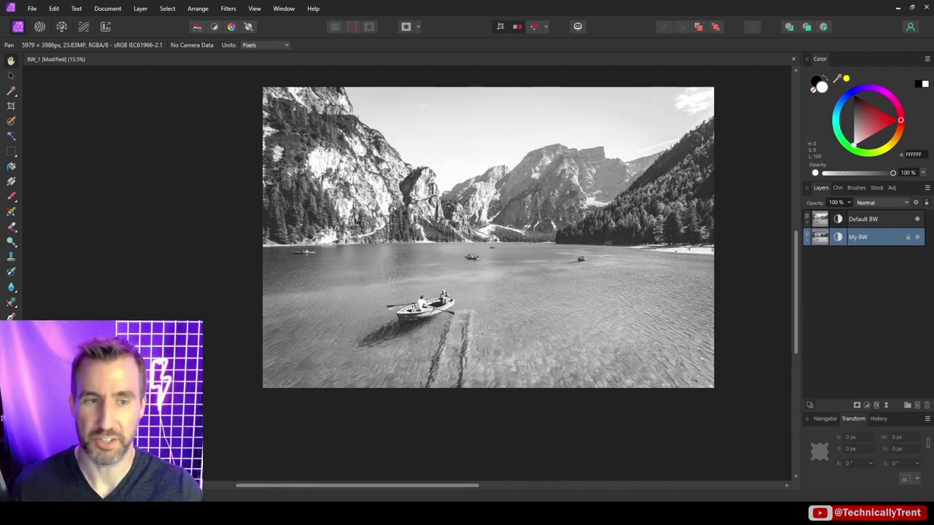
Compare the Default BW and My BW versions of the lake photo by toggling the Default BW layer's visibility
click(917, 219)
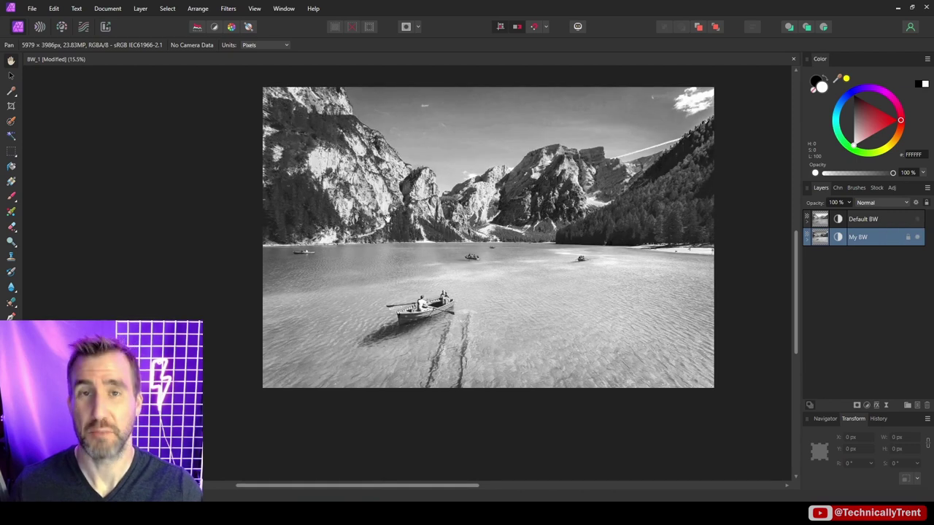
click(917, 220)
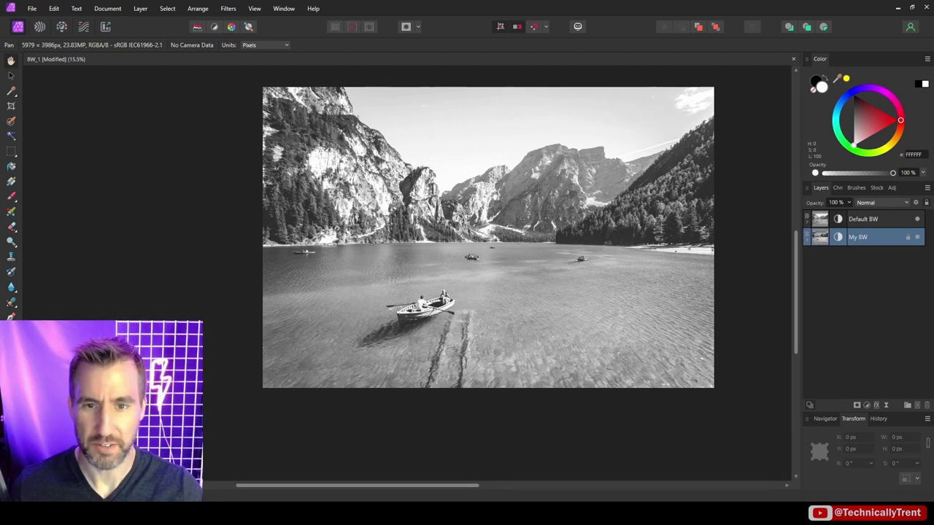
click(917, 220)
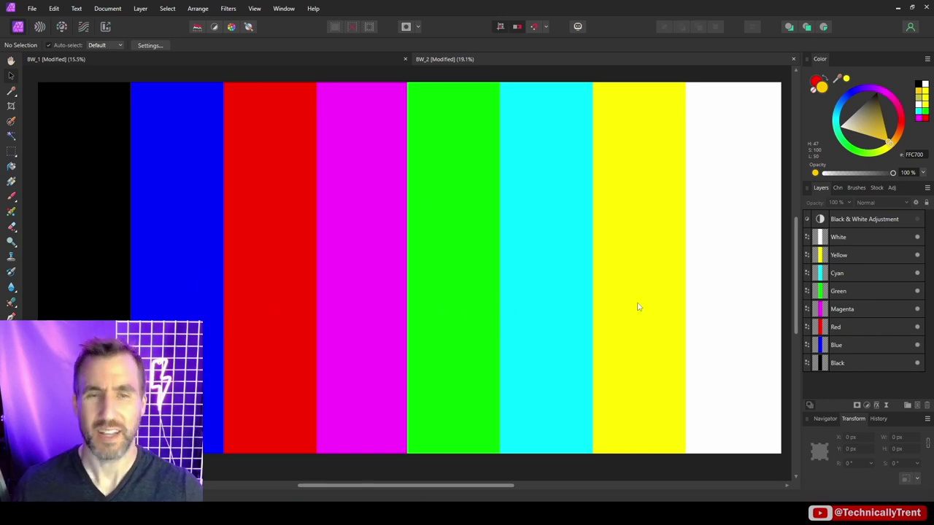
Turn on the Black & White Adjustment above the color bars in the BW_2 document
click(844, 222)
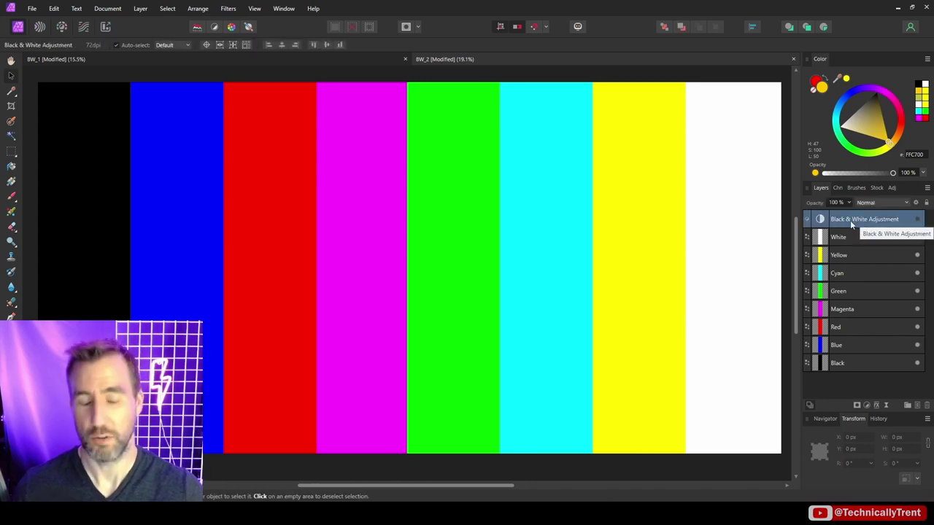
click(917, 219)
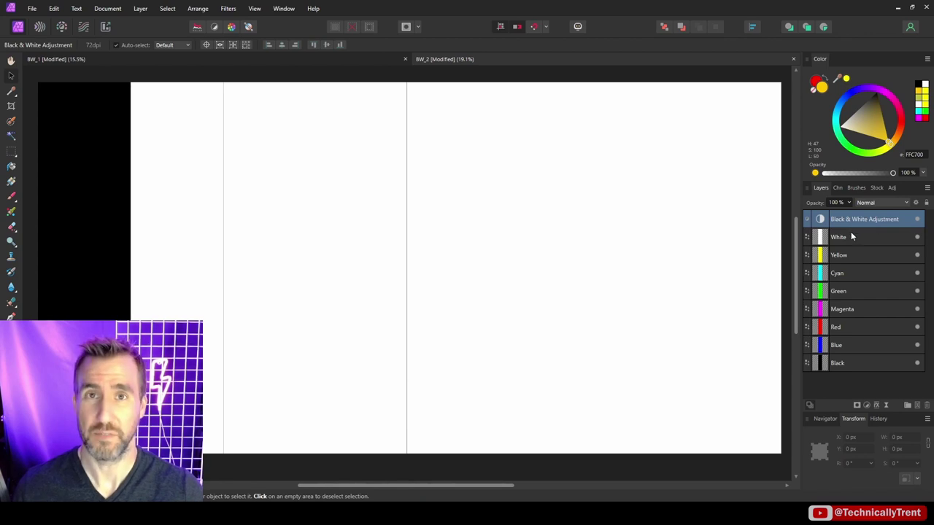
Hide the Black & White Adjustment, pick pure yellow (FFFF00) as the fill color and examine its HSL values in the Color Chooser
click(918, 221)
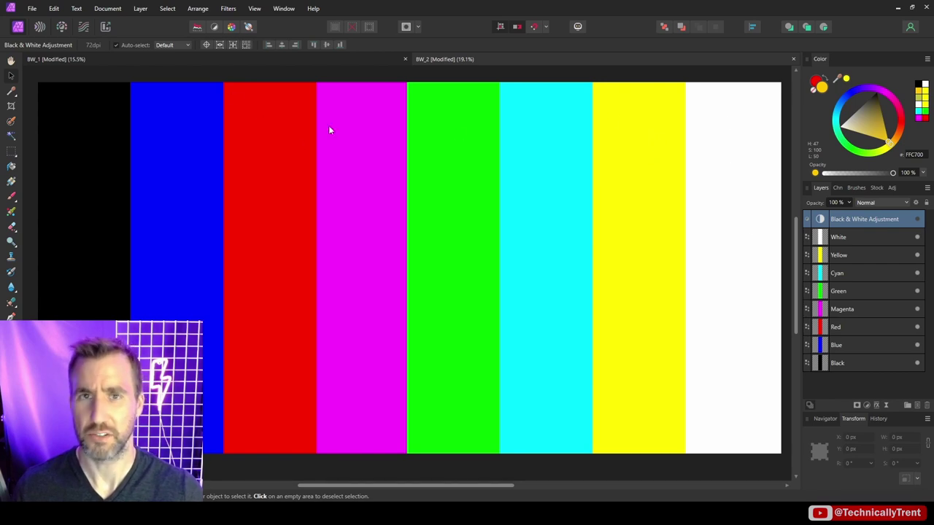
mouse_move(848, 80)
mouse_down()
mouse_move(702, 146)
mouse_move(853, 82)
mouse_up()
double_click(821, 87)
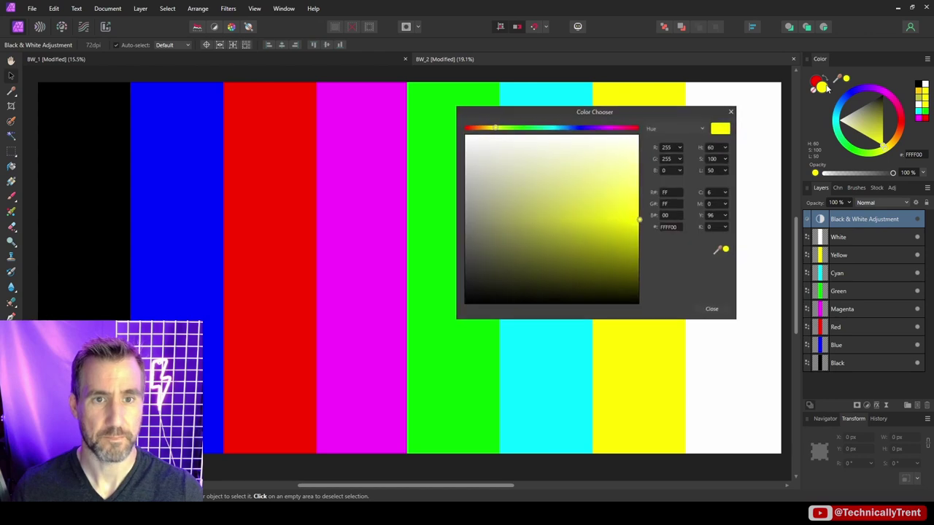
drag(668, 108, 823, 97)
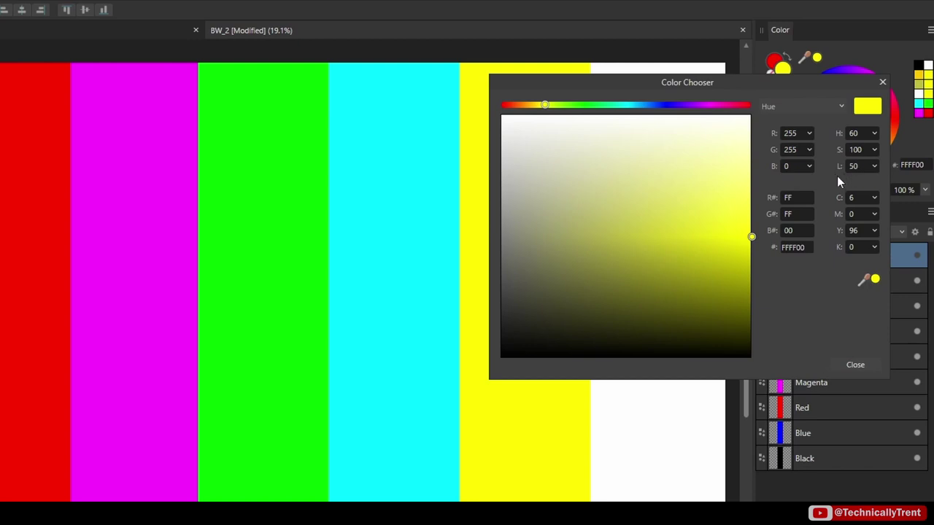
click(883, 84)
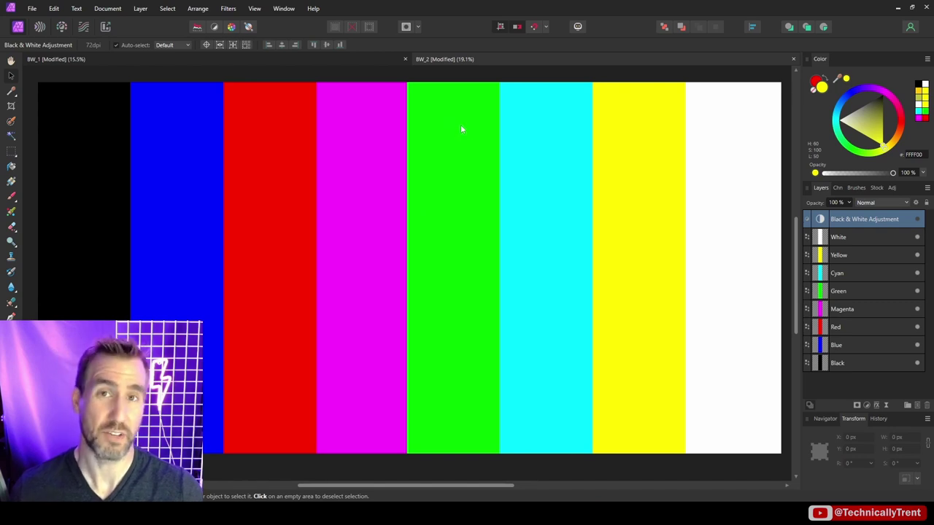
double_click(820, 87)
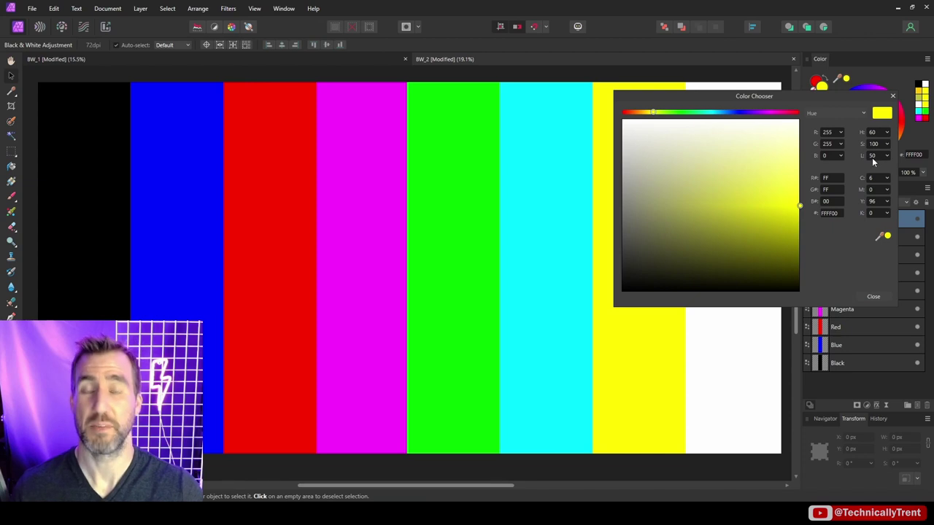
click(874, 296)
Draw a rectangle about 4010 × 1775 px across the color bars and set its fill to orange FF7000
key(m)
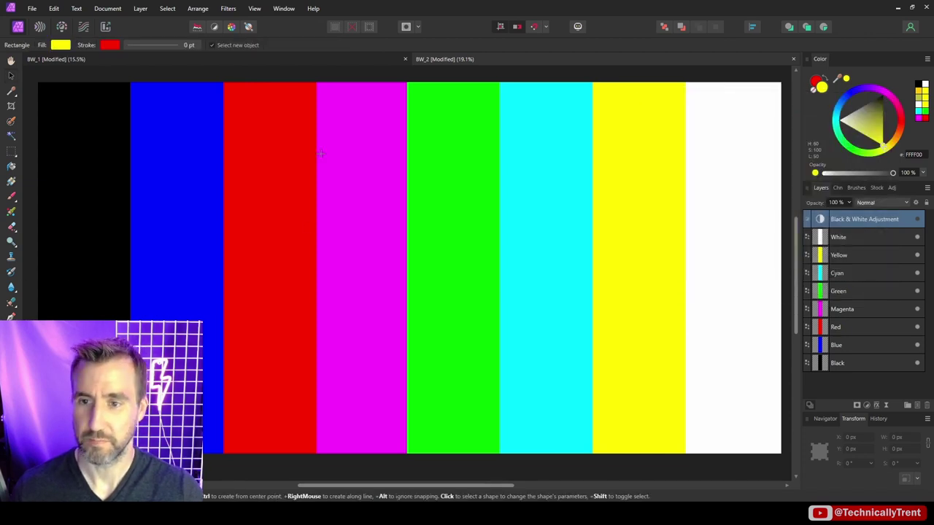
drag(320, 149, 693, 314)
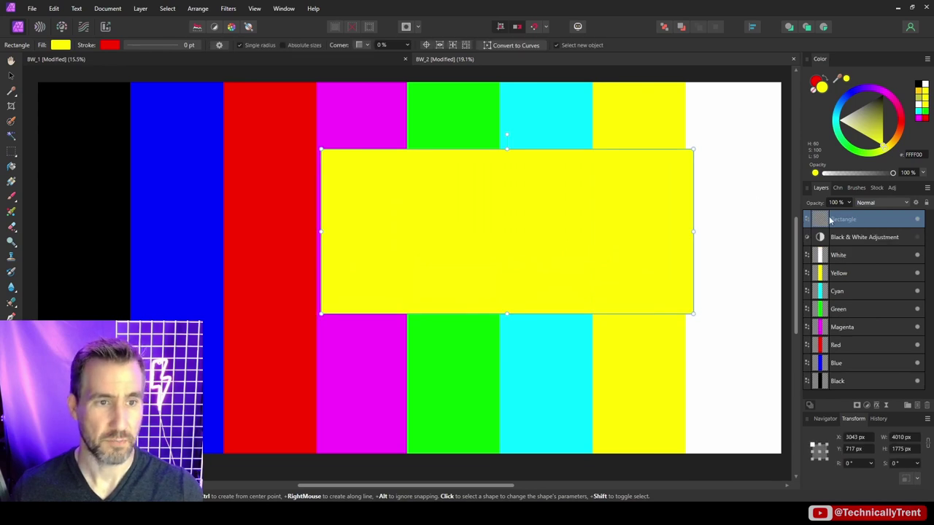
double_click(820, 87)
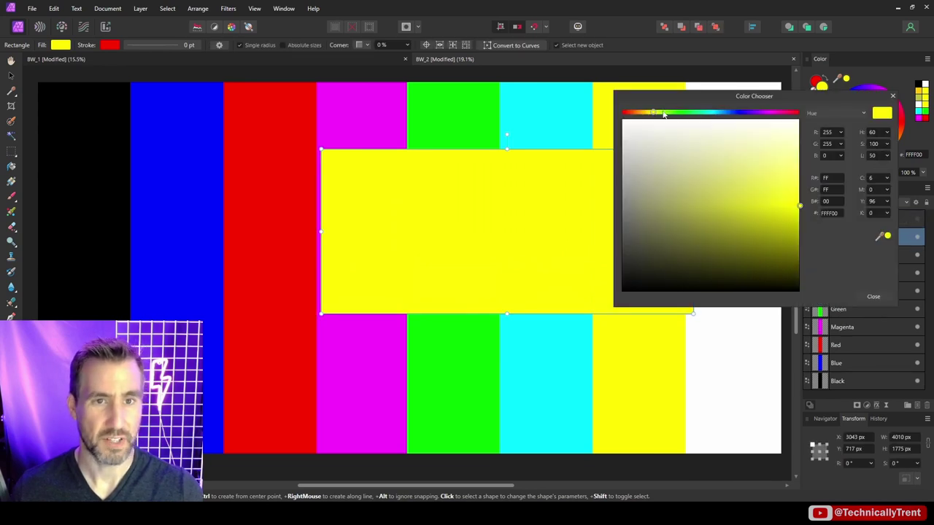
drag(654, 115, 637, 116)
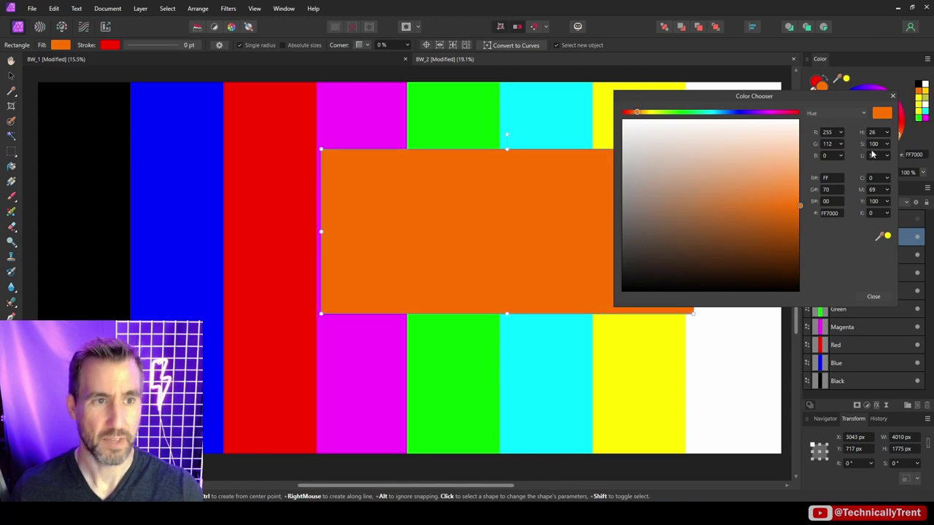
click(874, 296)
key(v)
key(ctrl+d)
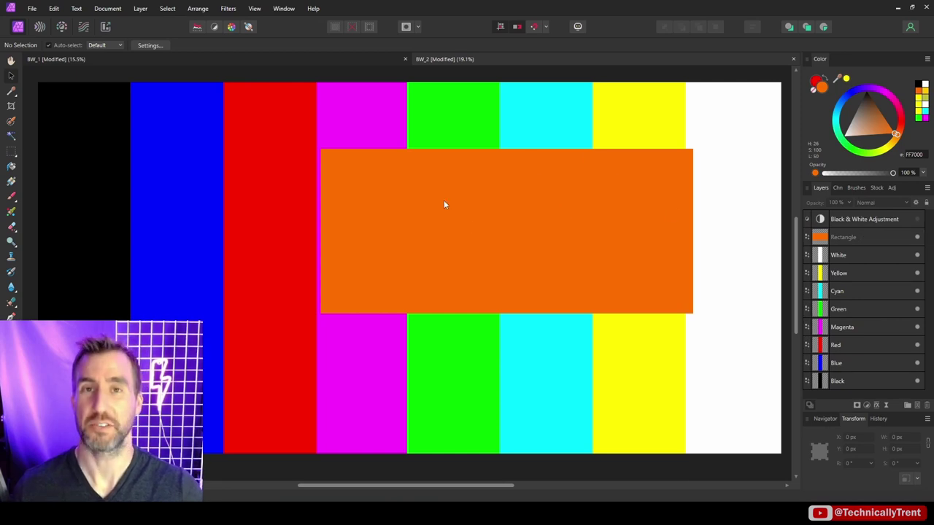
Reduce the orange rectangle to about 848 px high, duplicate it below and fill the copy with purple 9700FF
click(918, 223)
click(548, 190)
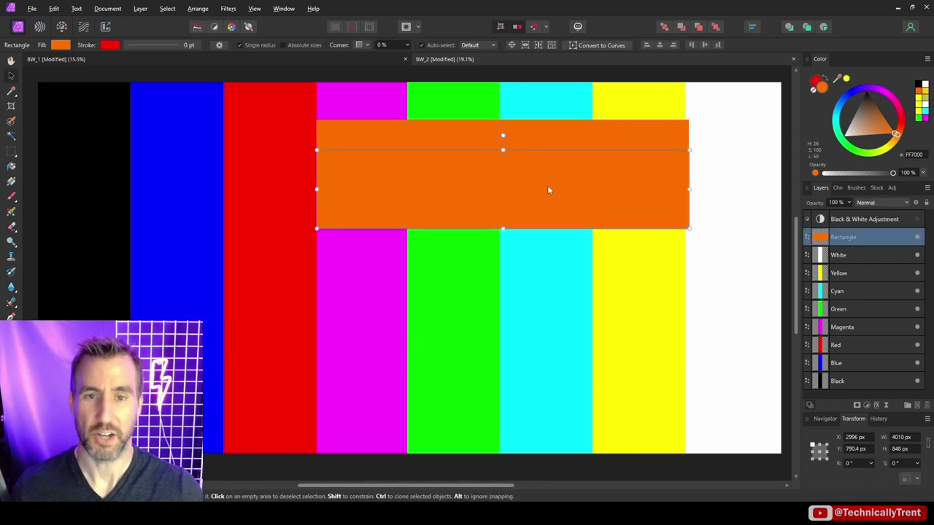
drag(549, 189, 546, 304)
double_click(822, 90)
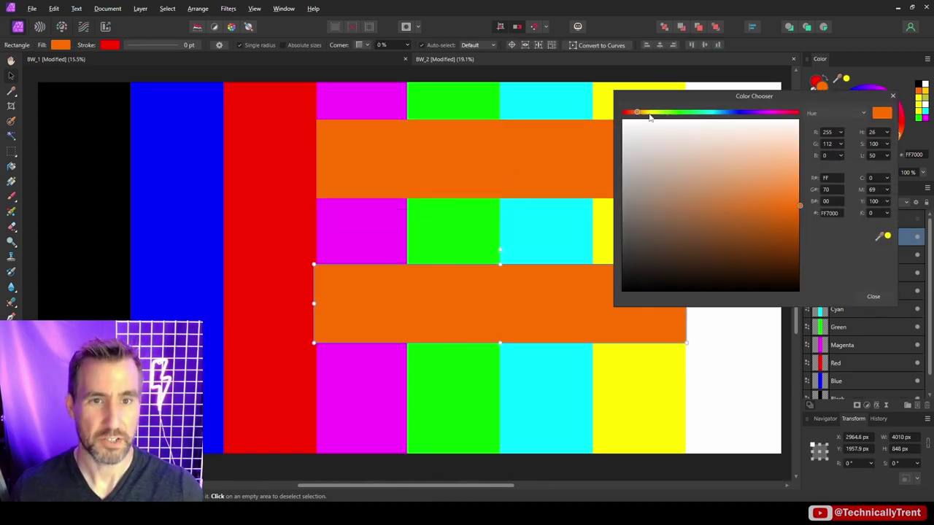
drag(641, 114, 757, 133)
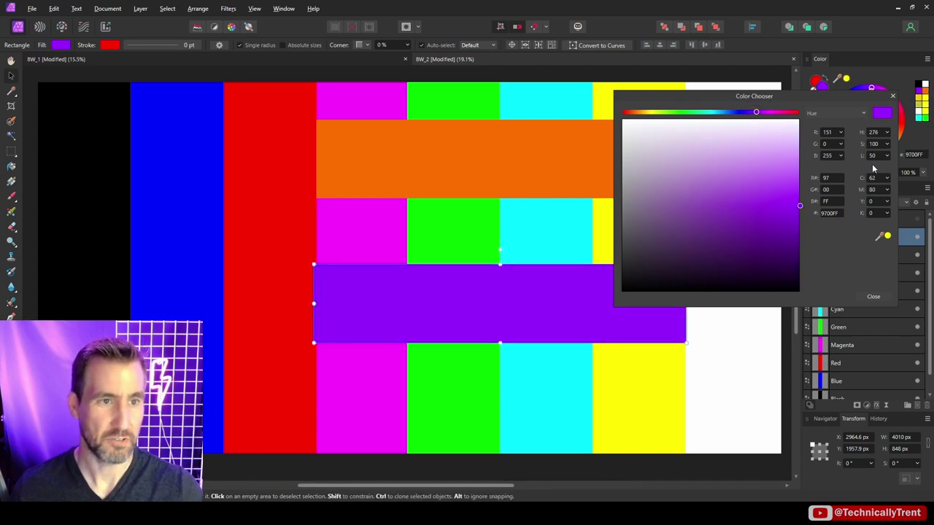
click(875, 297)
Set Red to 30 %, Green to 60 % and Blue to 10 % in the Black & White Adjustment above the color bars
click(848, 222)
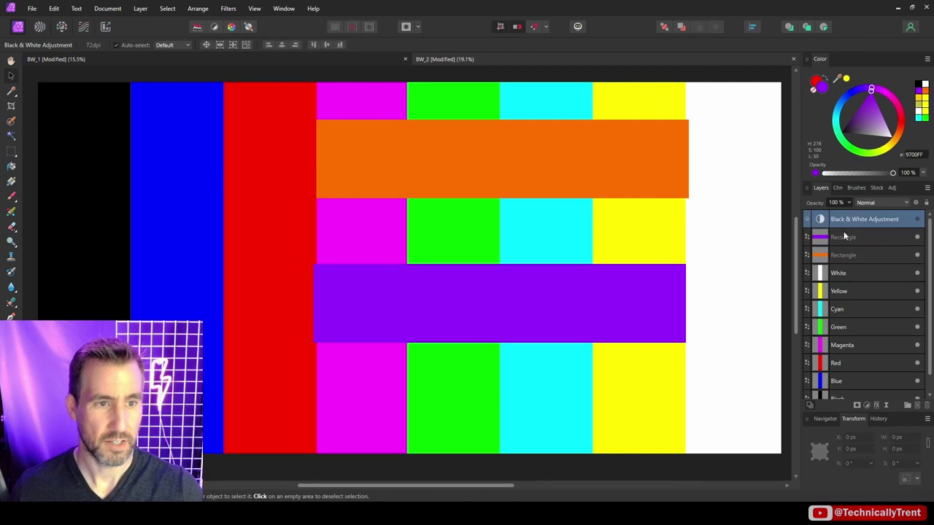
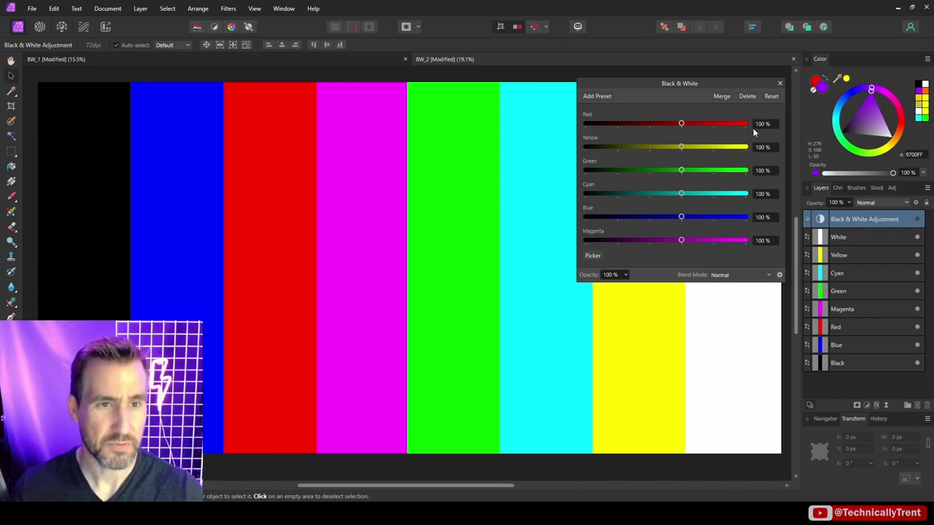
click(761, 124)
text(30)
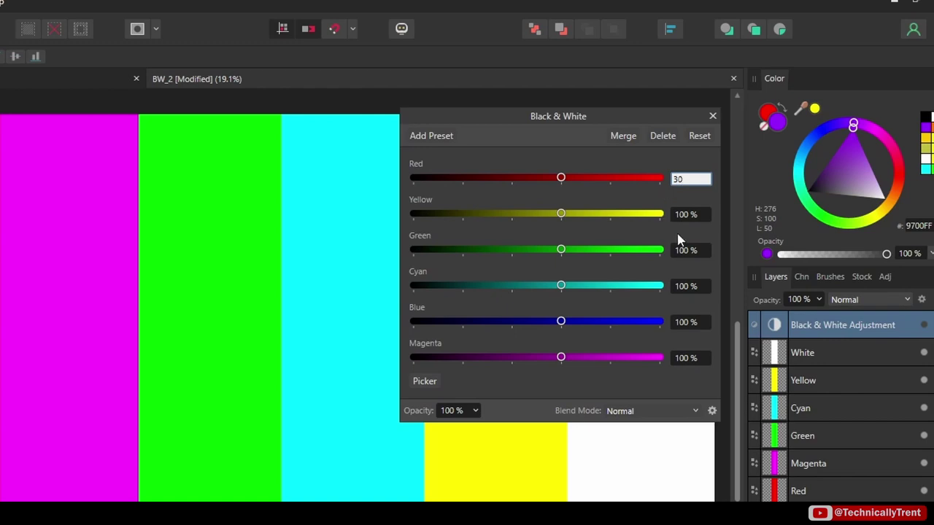
click(692, 251)
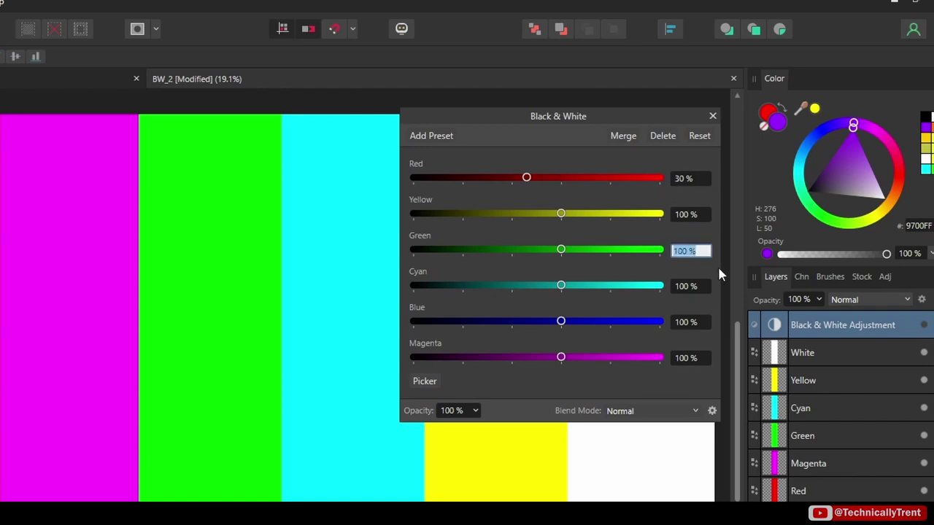
text(60)
key(Return)
click(703, 322)
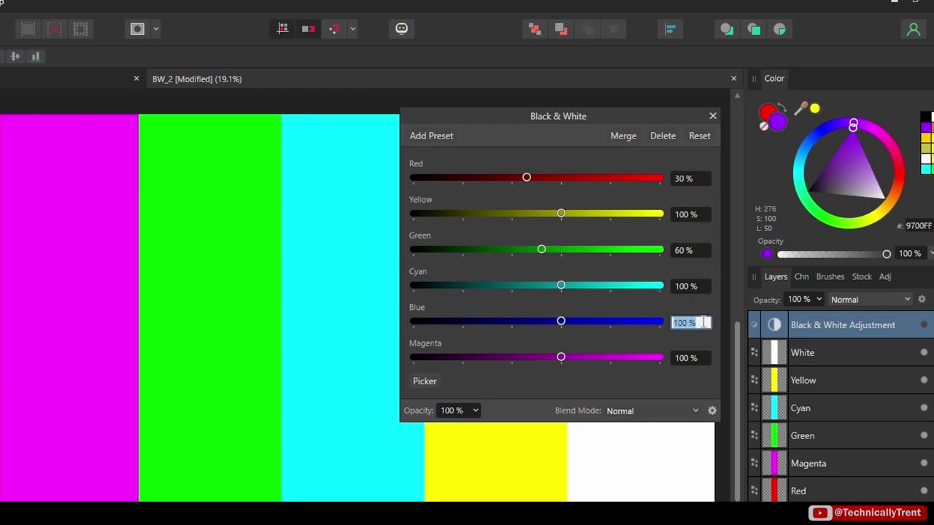
text(10)
key(Return)
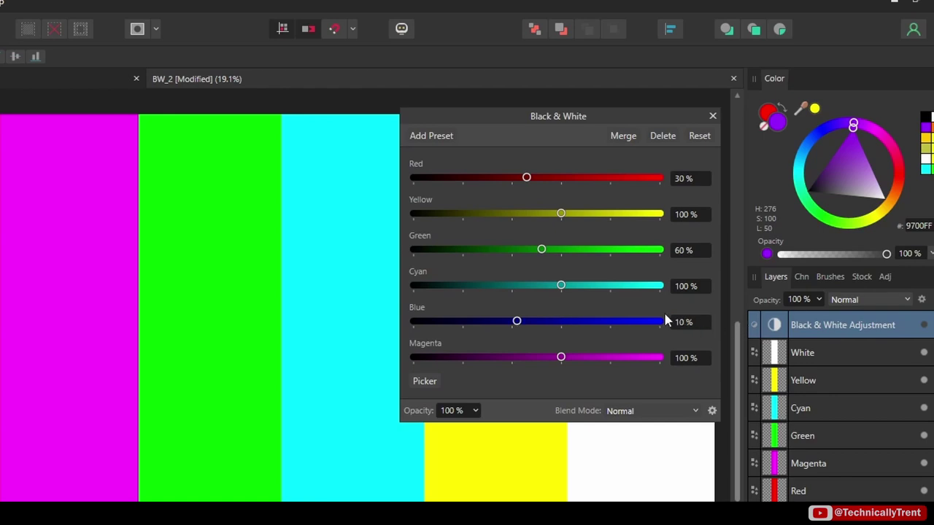
Turn on the Black & White Adjustment and toggle its visibility to compare the gray tones with the original color bars
drag(677, 122, 908, 433)
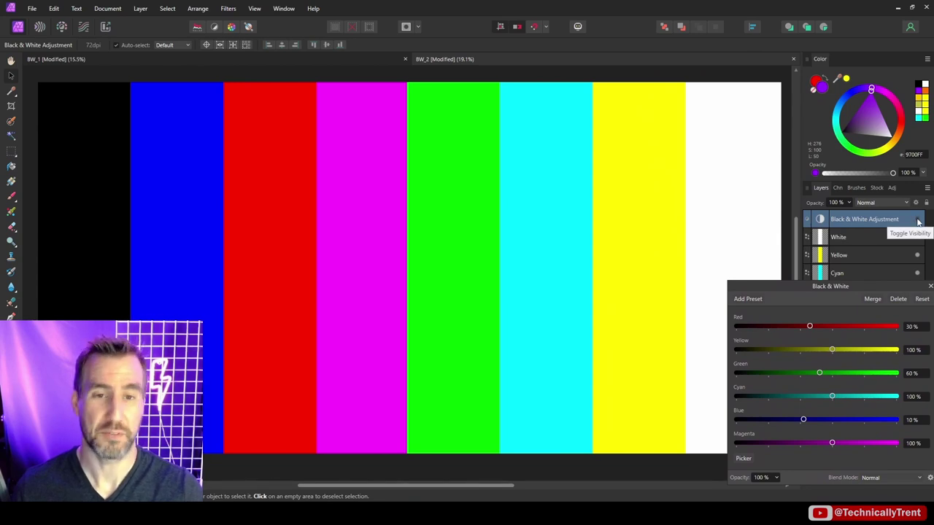
click(917, 219)
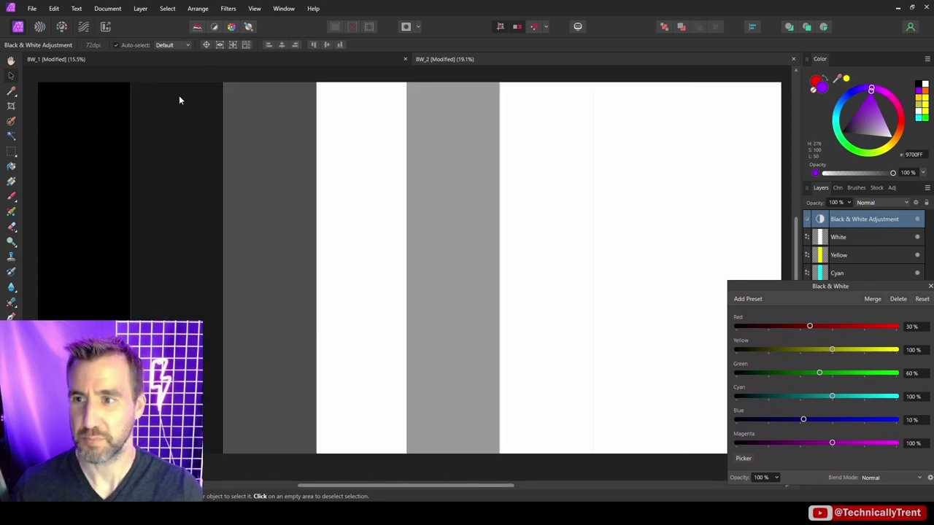
click(917, 219)
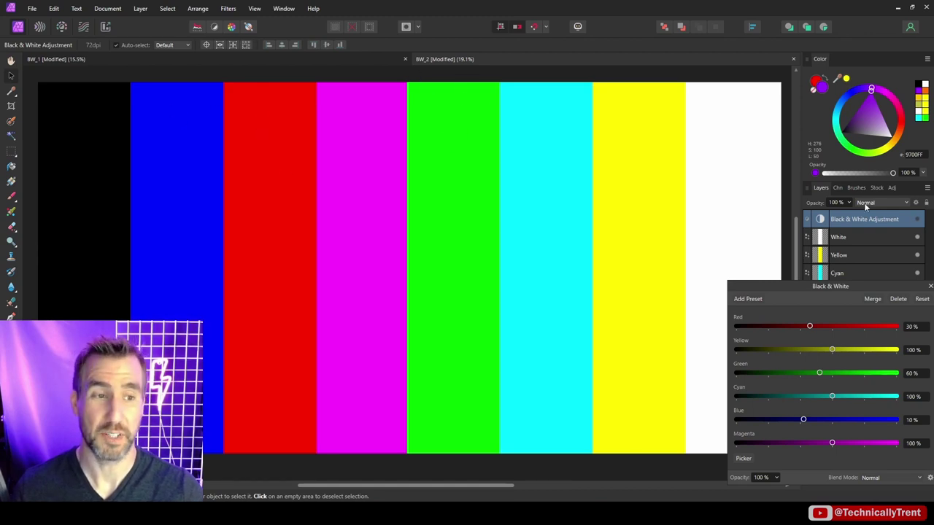
click(917, 219)
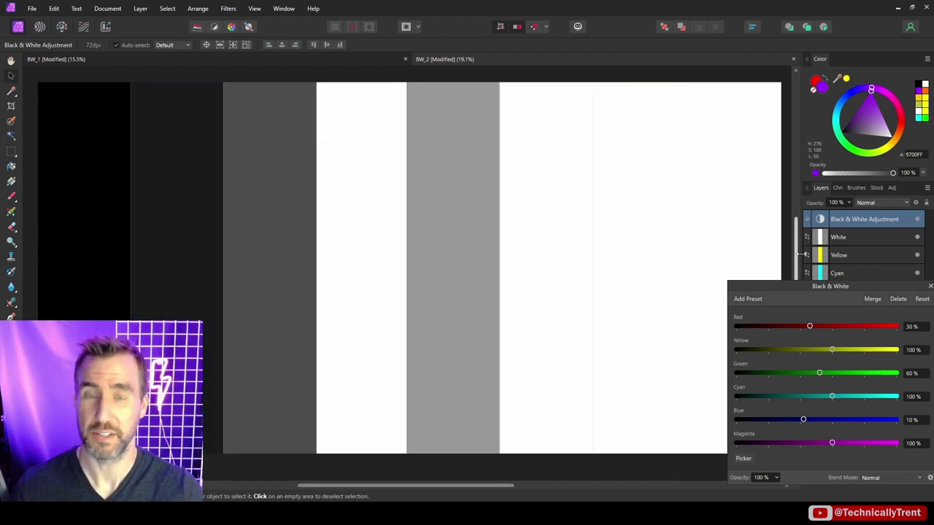
Set Yellow to 90 %, Cyan to 70 % and Magenta to 40 % in the Black & White adjustment
drag(850, 286, 824, 38)
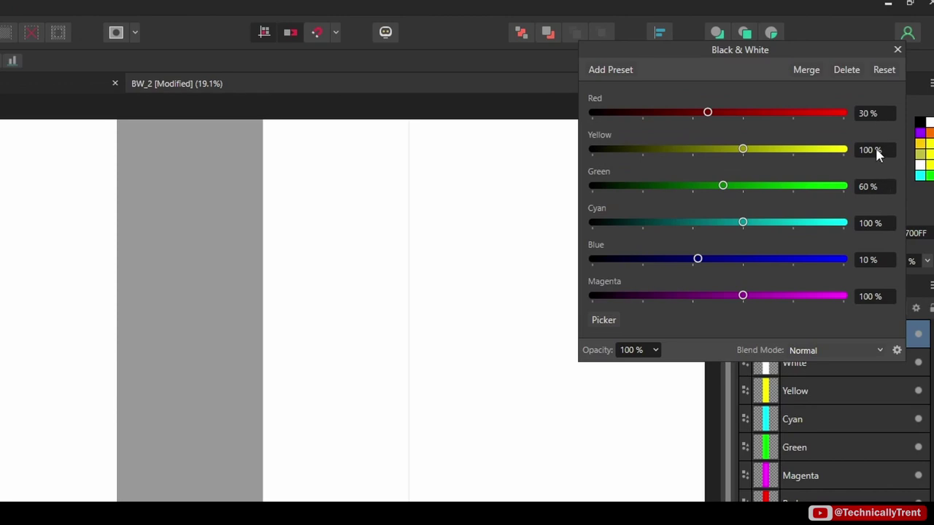
text(90)
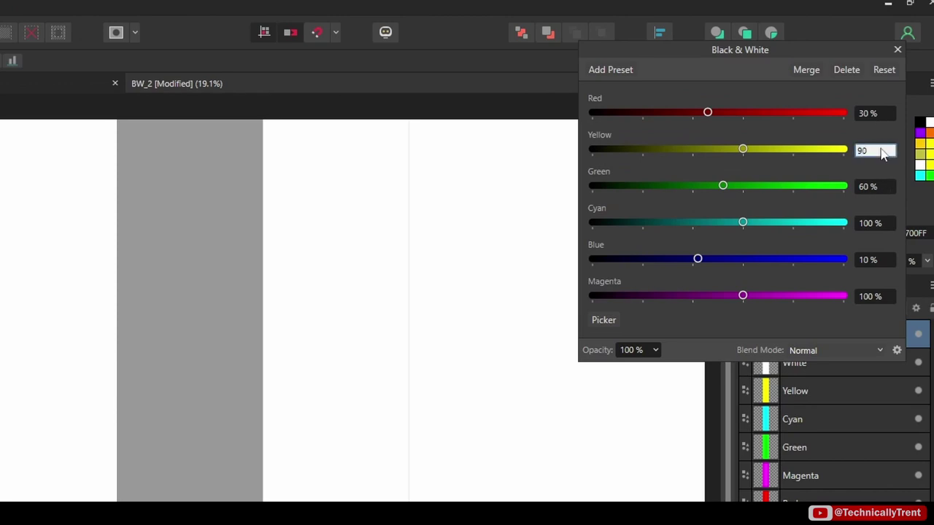
key(Return)
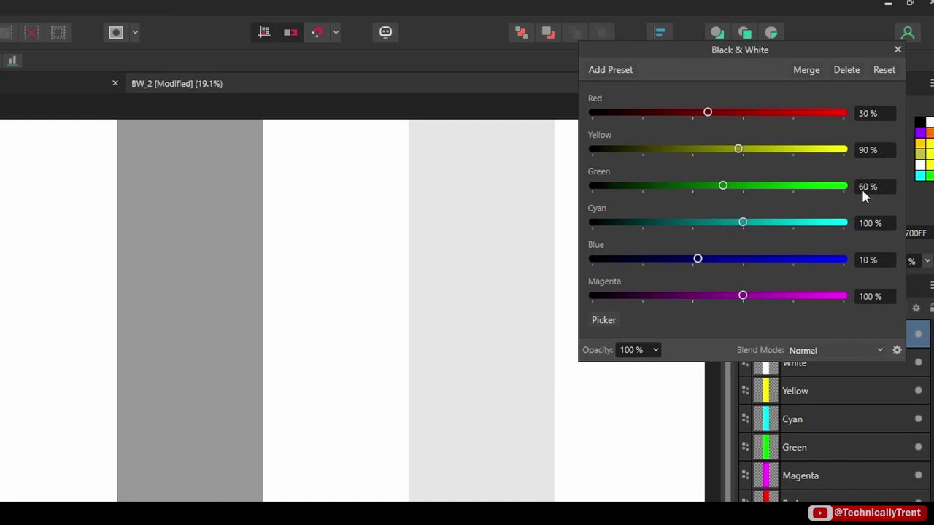
text(70)
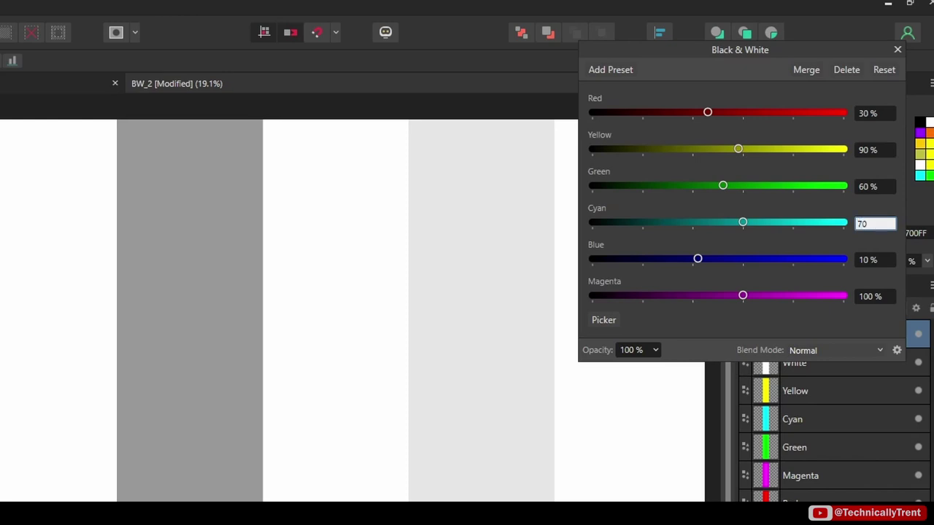
key(Return)
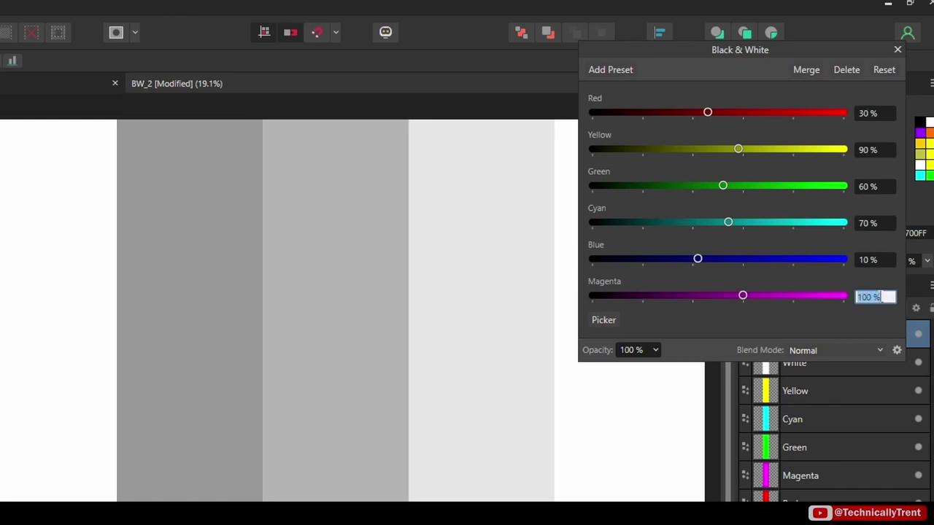
text(40)
key(Return)
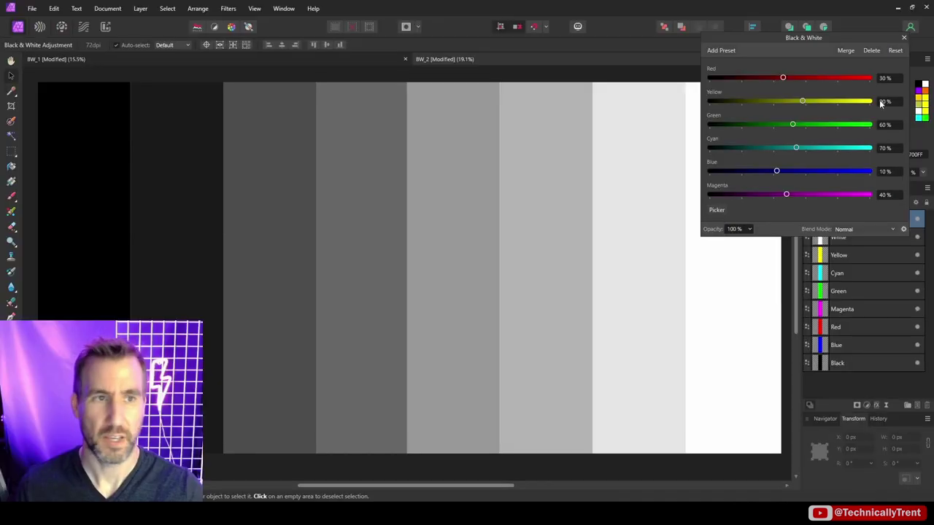
Save the current Black & White settings as an adjustment preset named BETTER BW
click(904, 37)
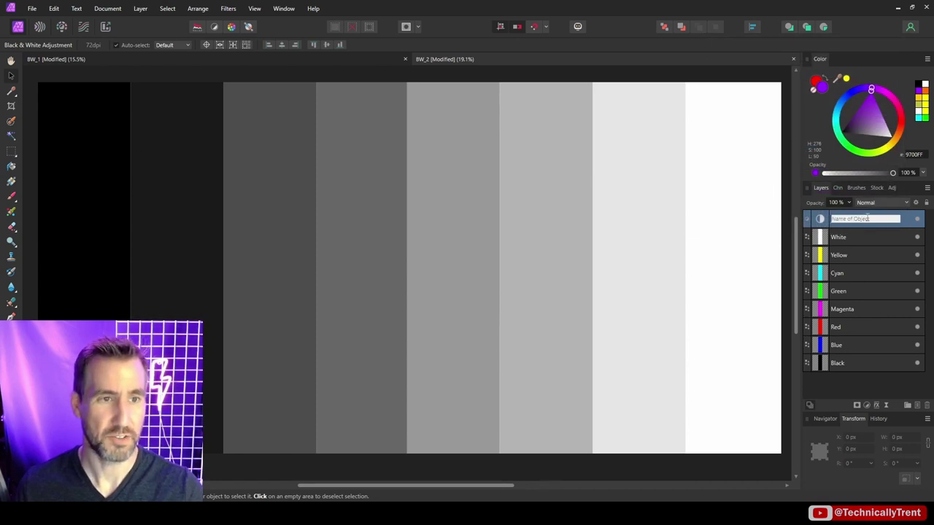
double_click(821, 218)
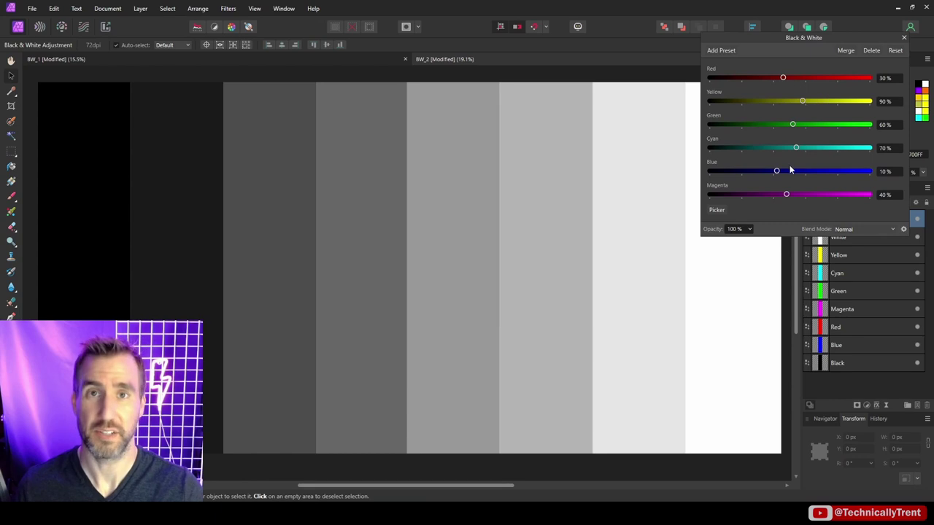
click(721, 51)
text(BETTER BW)
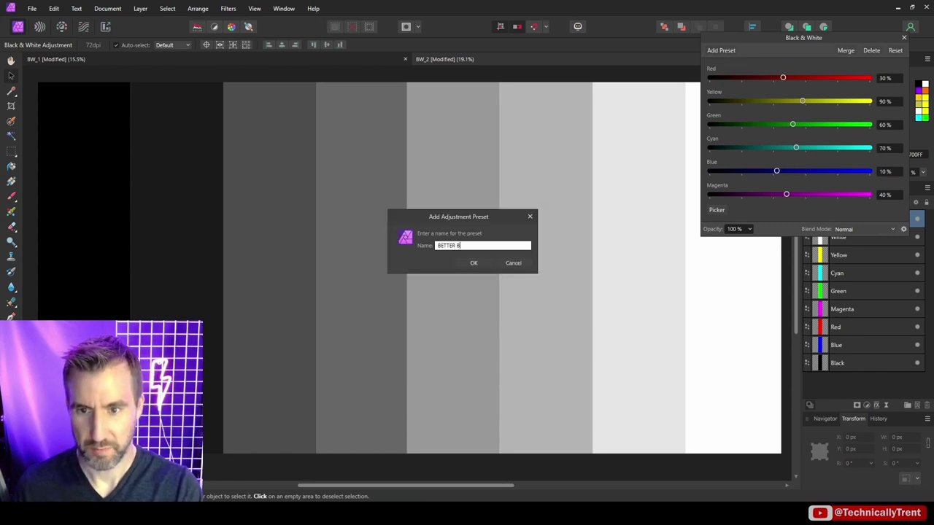
click(474, 263)
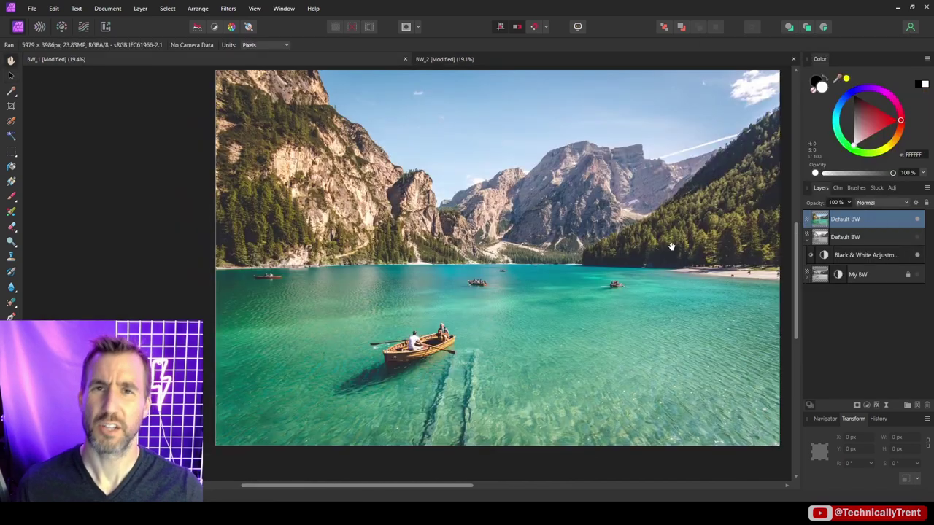
Apply the BETTER BW preset to the color lake photo in the BW_1 document and display its layer stack
click(891, 188)
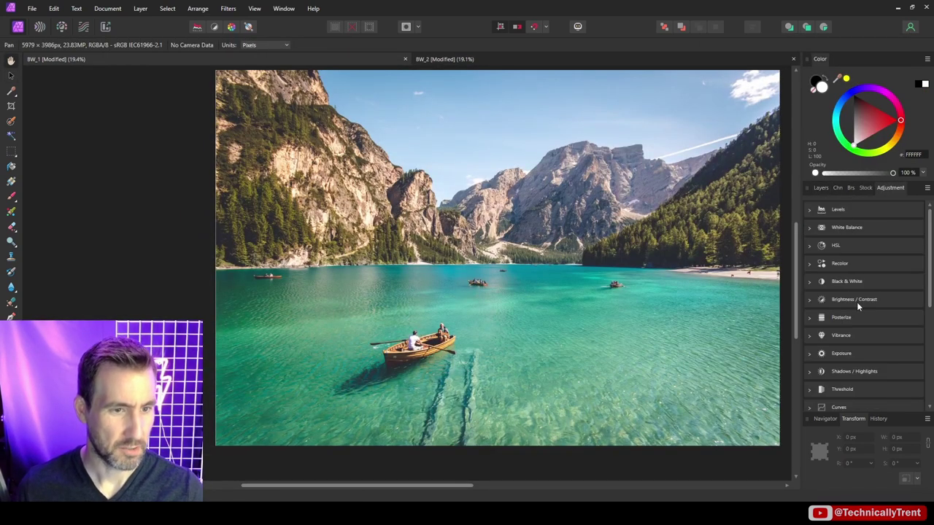
click(841, 281)
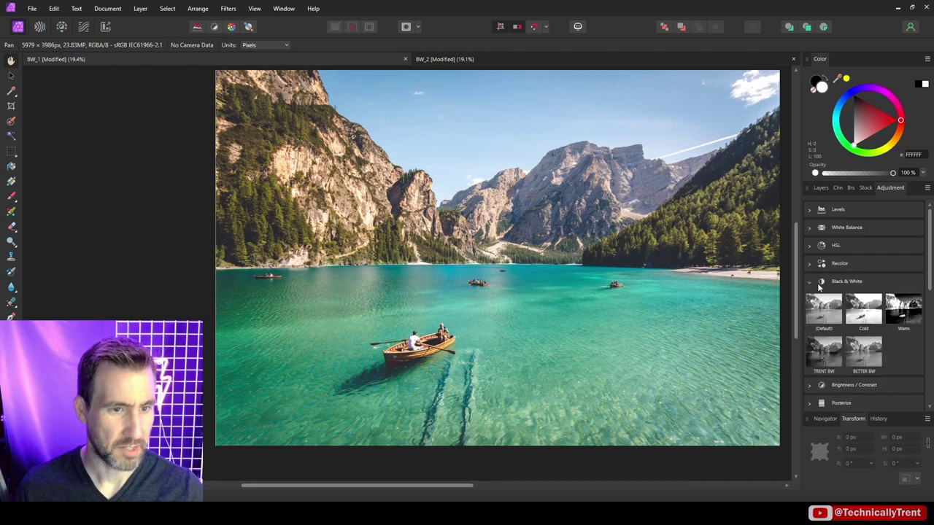
click(868, 356)
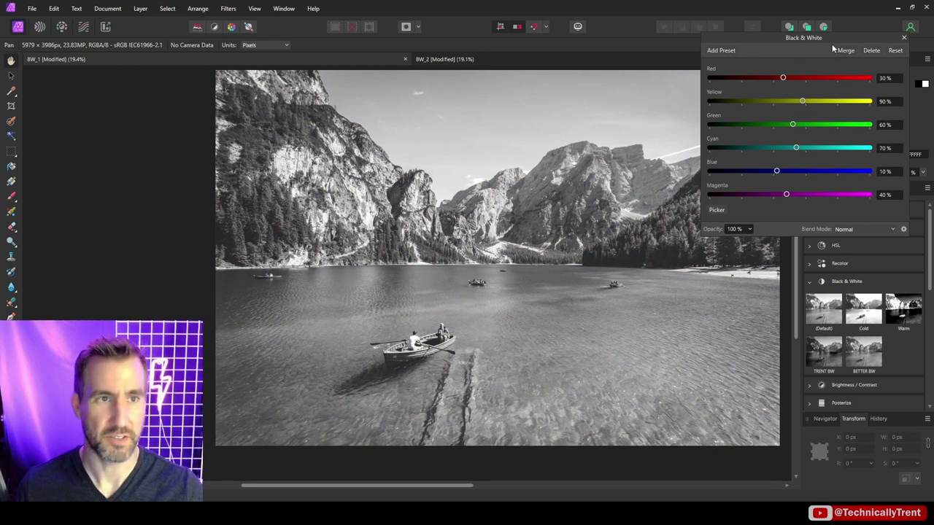
drag(833, 43, 695, 30)
click(819, 187)
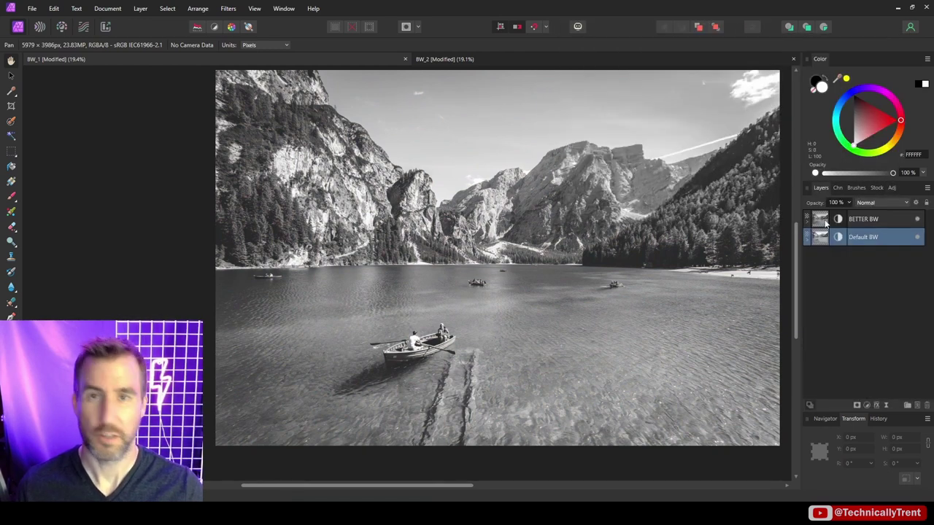
Compare the BETTER BW and Default BW versions of the lake photo by toggling the BETTER BW layer's visibility
click(866, 223)
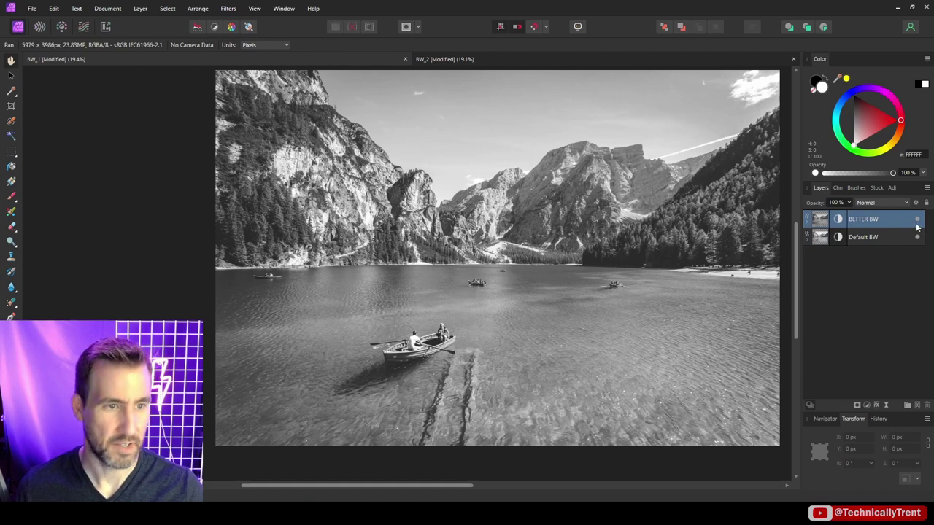
click(917, 219)
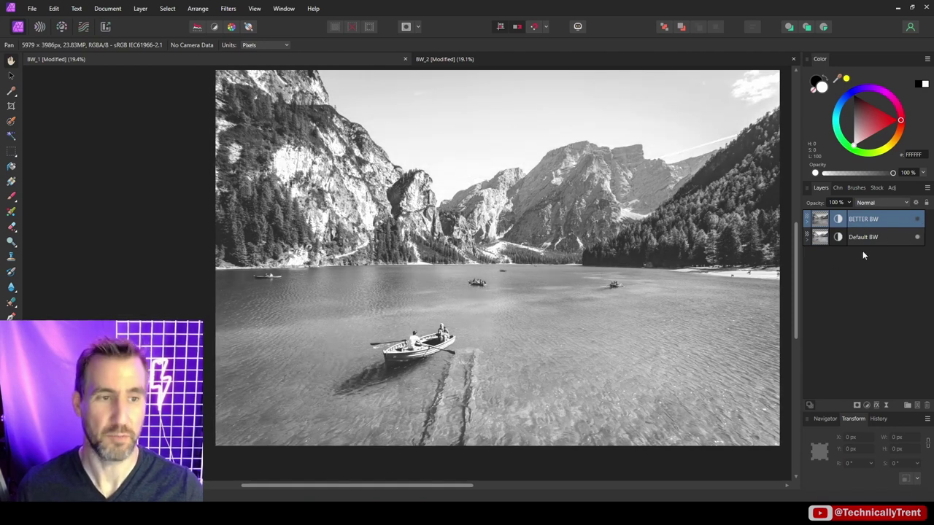
click(919, 221)
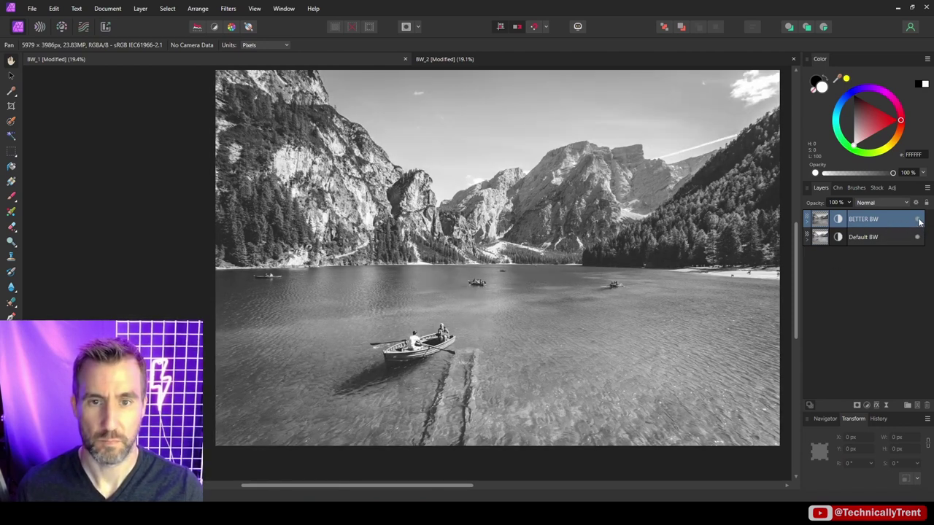
click(807, 220)
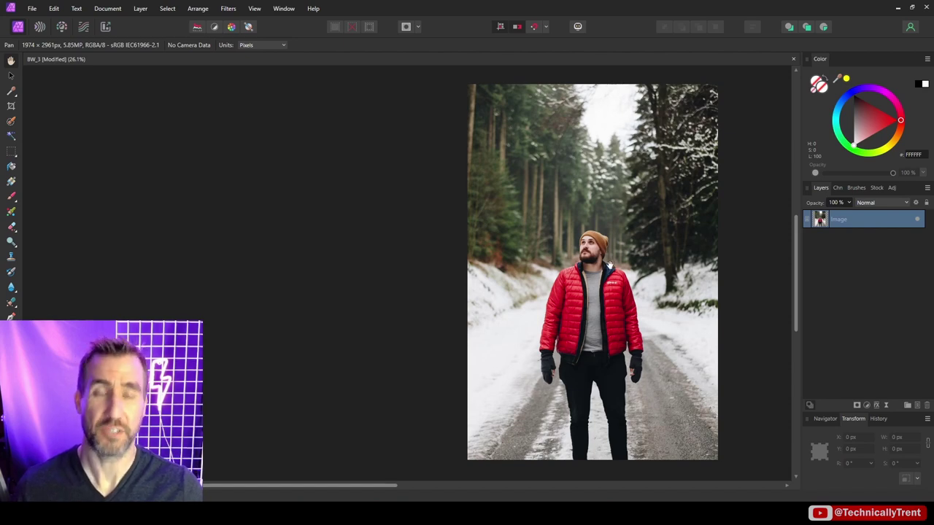
Add a Black & White adjustment to the photo of the man in the red jacket with its blend mode set to Lighten
click(867, 405)
click(846, 214)
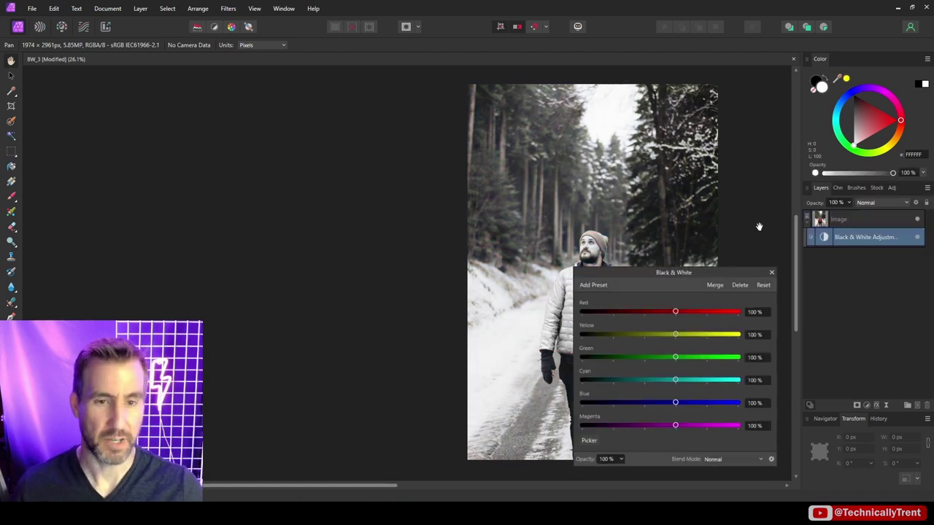
click(474, 276)
mouse_move(704, 272)
mouse_down()
mouse_move(451, 84)
mouse_move(466, 82)
mouse_up()
click(478, 334)
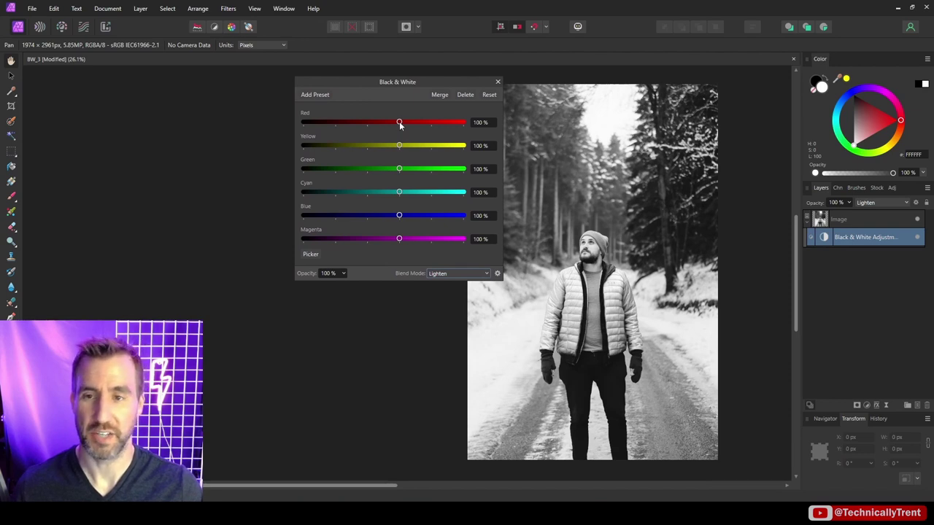
Lower the Black & White adjustment's Red value to slightly below 0% to isolate the red jacket's colour
drag(399, 124, 367, 122)
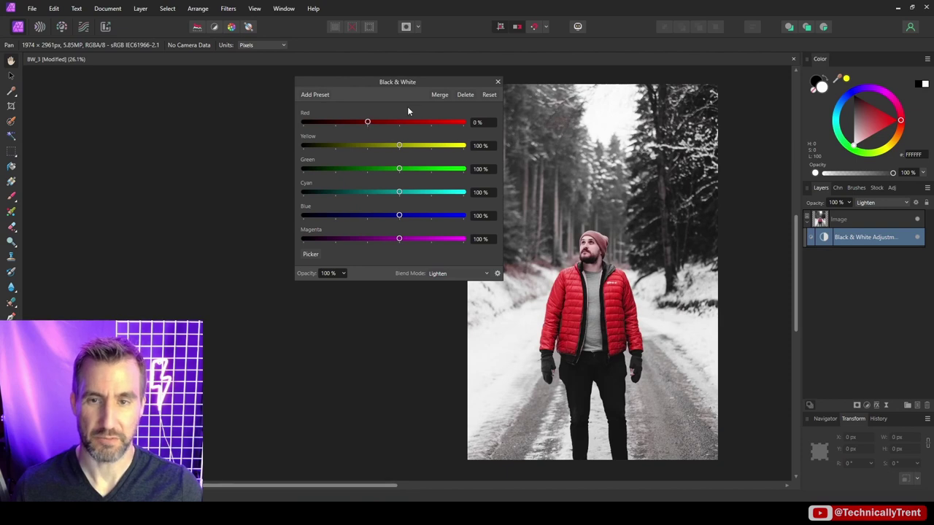
drag(438, 81, 462, 86)
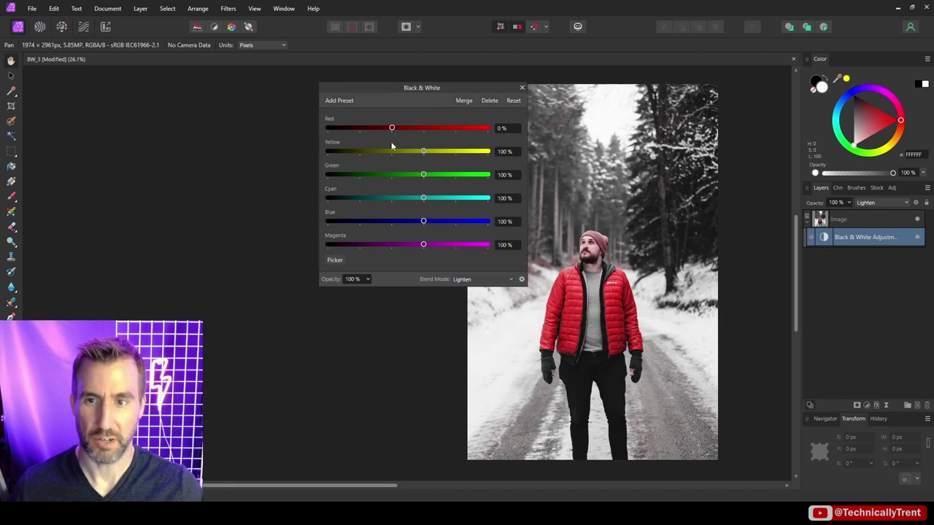
drag(391, 128, 385, 129)
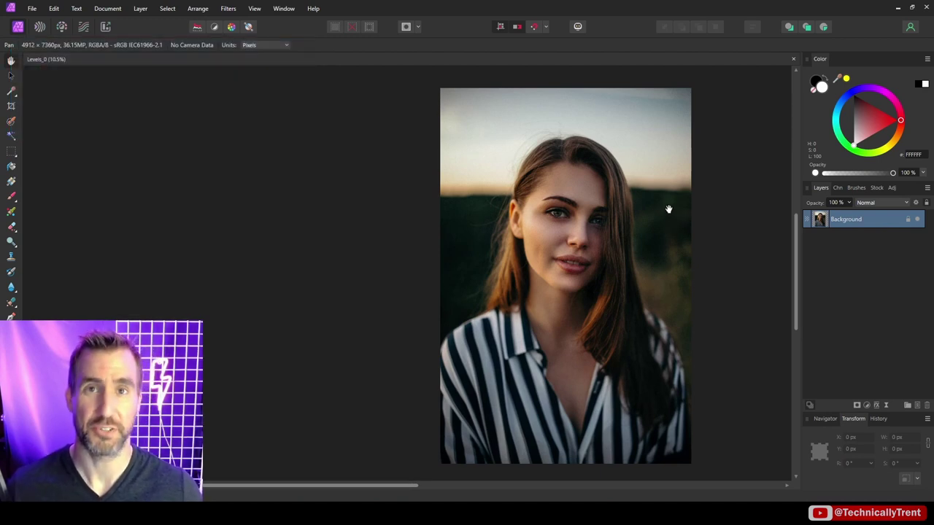
Add a Levels adjustment to the portrait's Background layer and keep it on the RGB Master channel
click(867, 403)
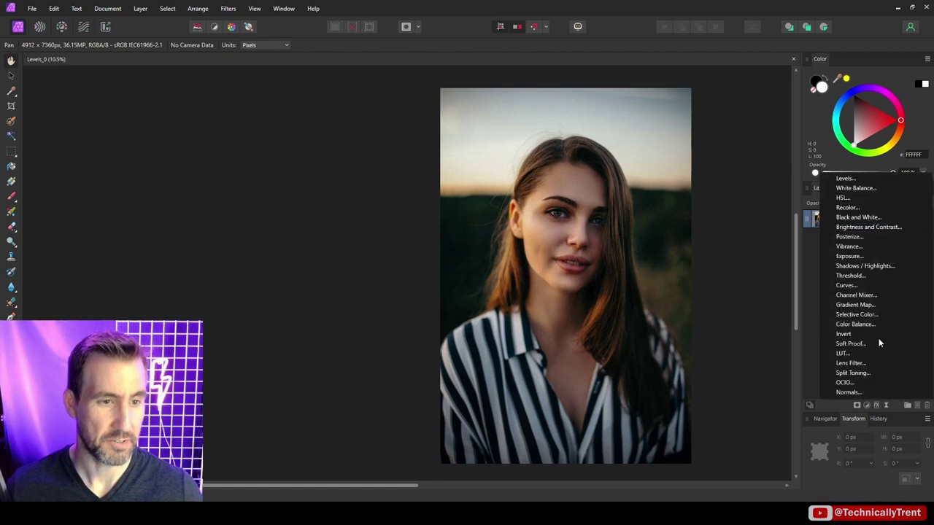
click(850, 178)
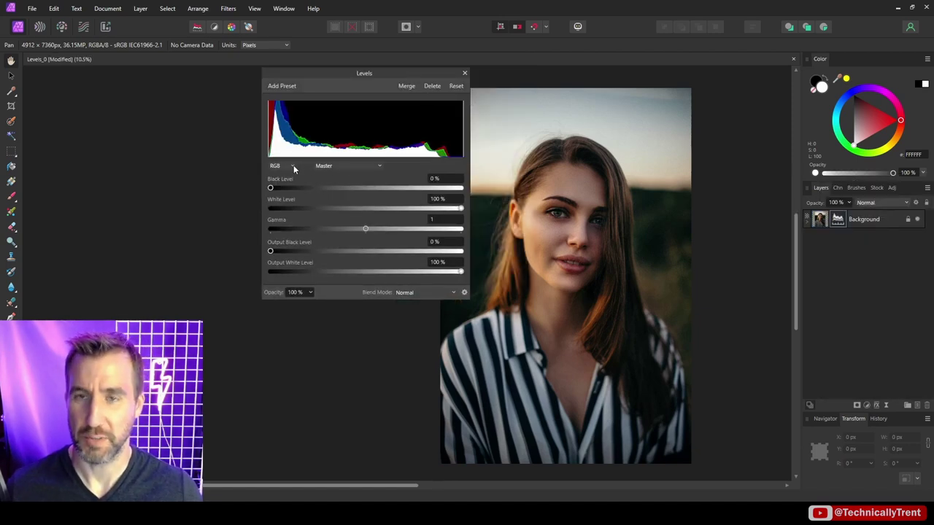
click(360, 166)
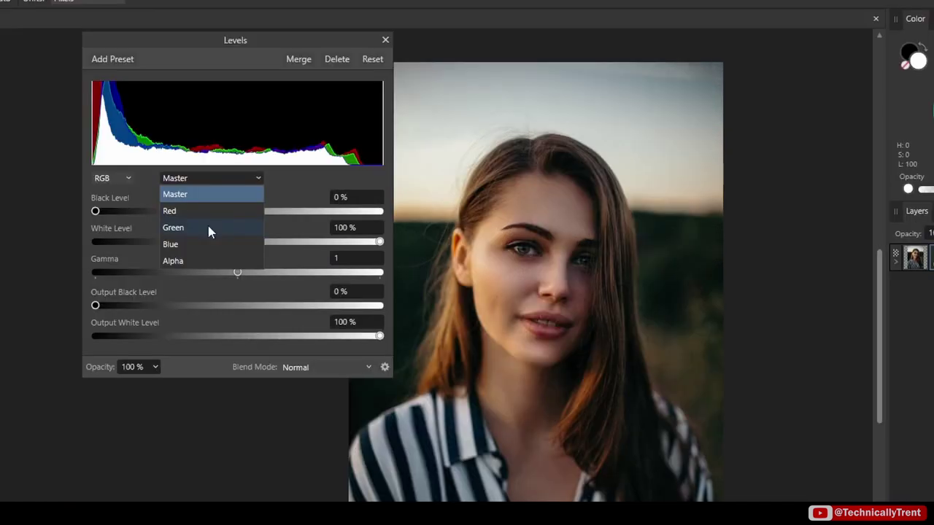
click(282, 179)
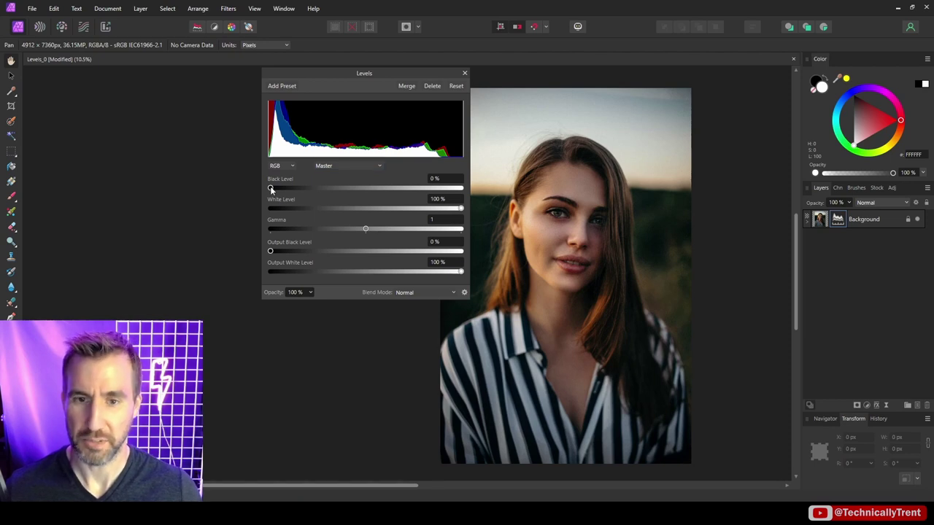
Try extreme contrast with a white level of 58% and a black level of 42%, and reset the Levels adjustment
mouse_move(270, 189)
mouse_down()
mouse_move(334, 189)
mouse_move(256, 183)
mouse_up()
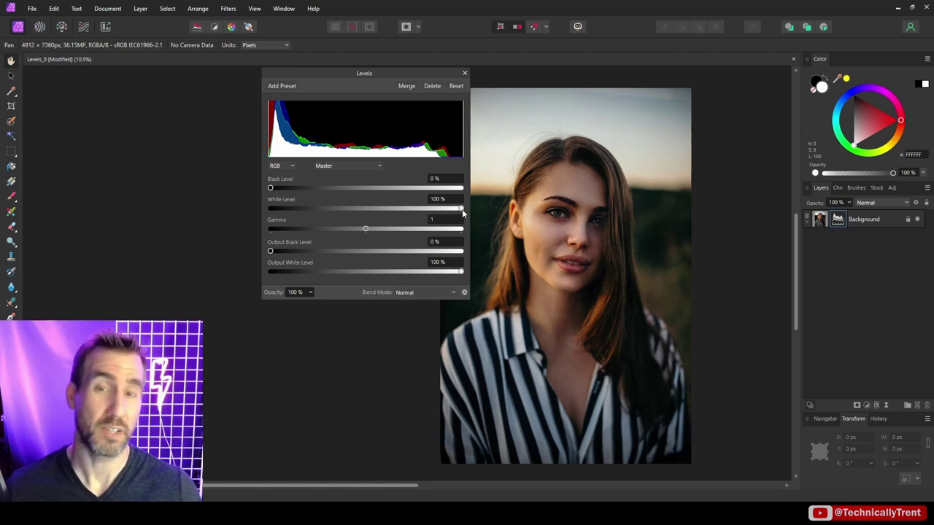
drag(461, 209, 389, 208)
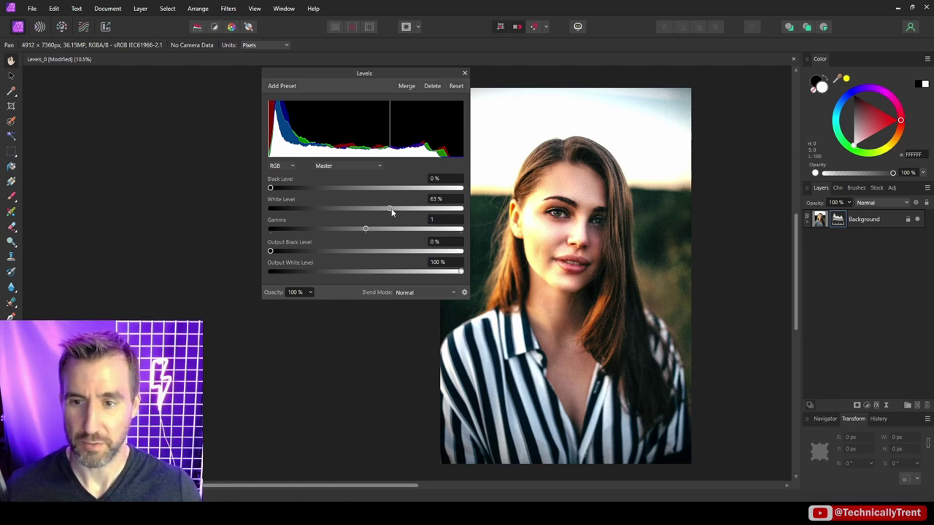
drag(389, 209, 385, 211)
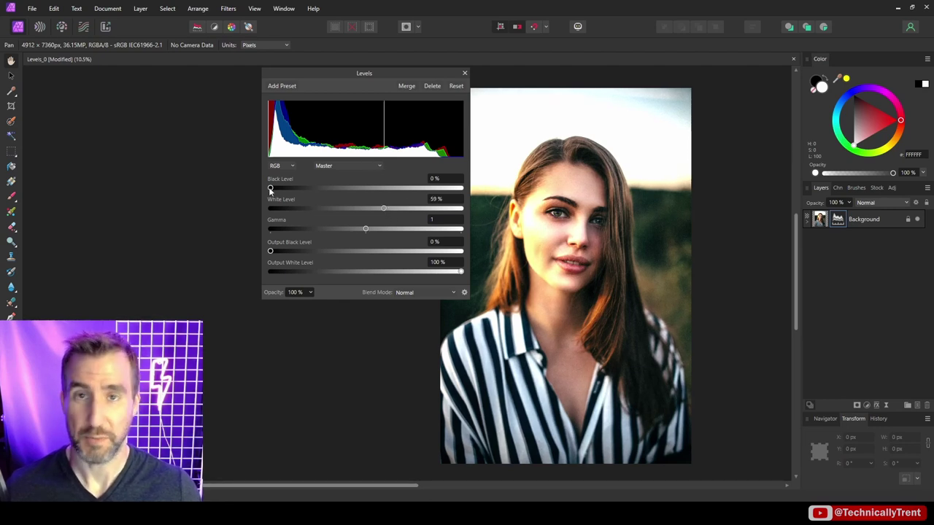
mouse_move(270, 189)
mouse_down()
mouse_move(350, 196)
mouse_move(380, 209)
mouse_up()
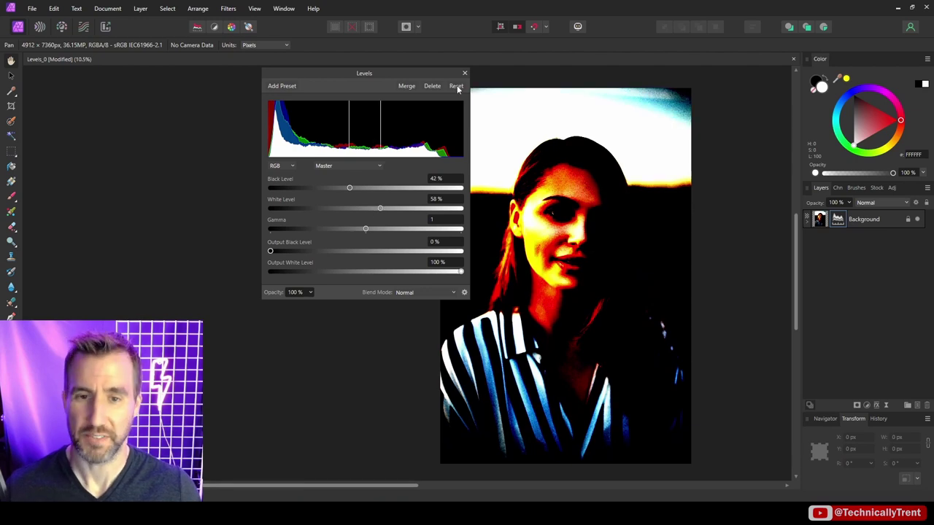
click(456, 86)
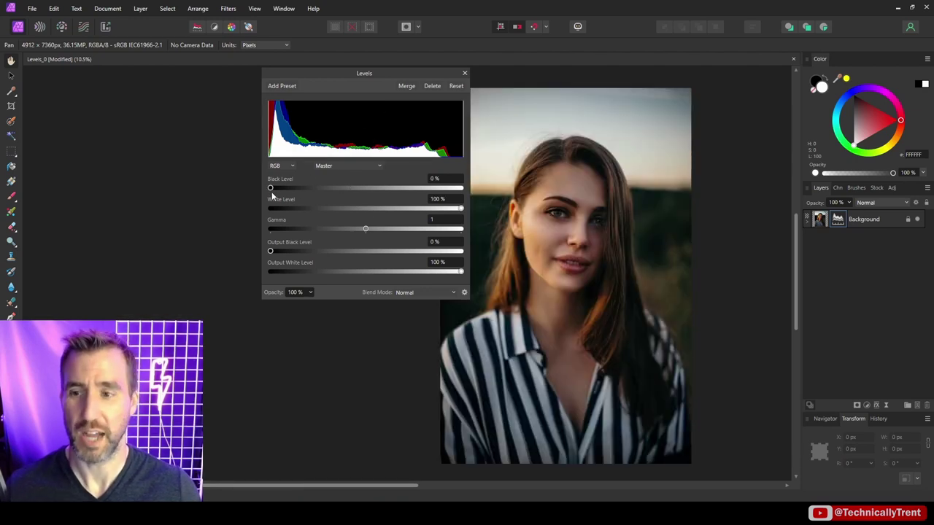
Try brightening and darkening the portrait's midtones with Levels gamma values such as 0.852 and 1.112
mouse_move(271, 190)
mouse_down()
mouse_move(312, 191)
mouse_move(253, 190)
mouse_up()
mouse_move(459, 210)
mouse_down()
mouse_move(398, 208)
mouse_move(460, 209)
mouse_up()
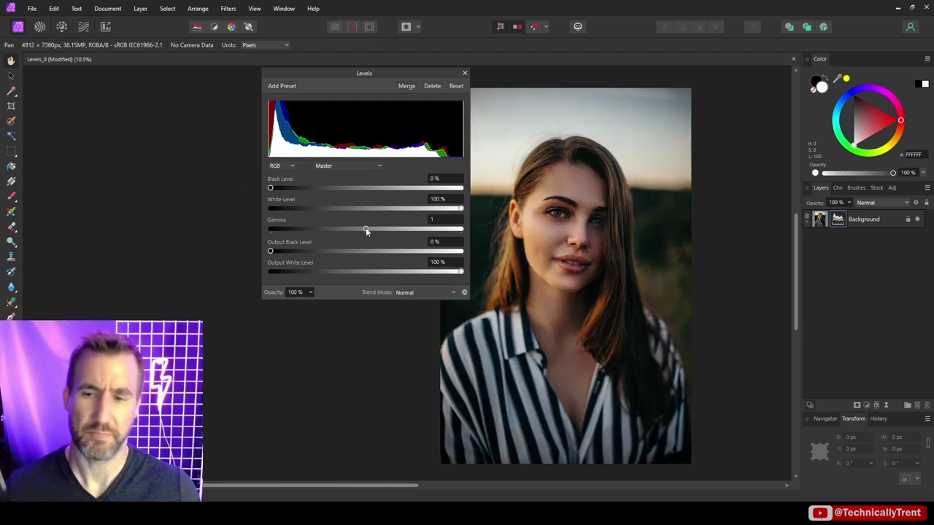
drag(366, 228, 344, 231)
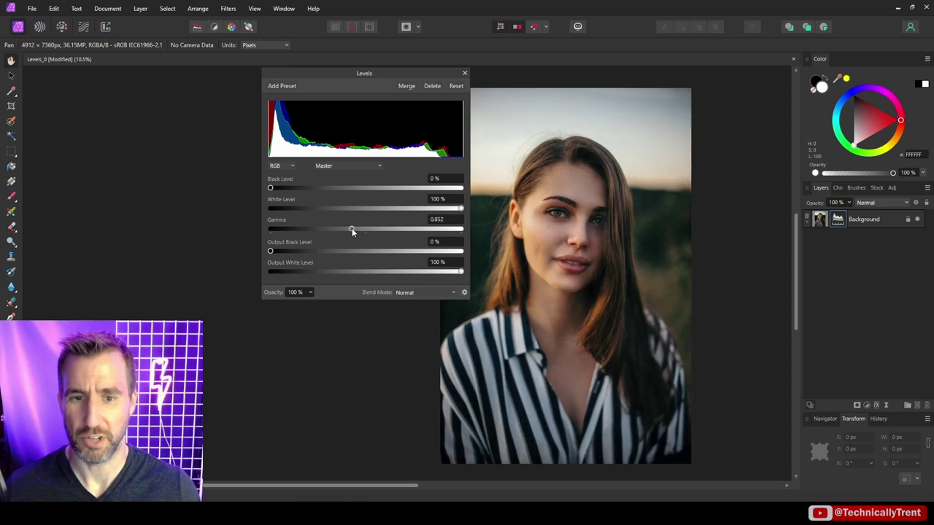
drag(260, 337, 292, 338)
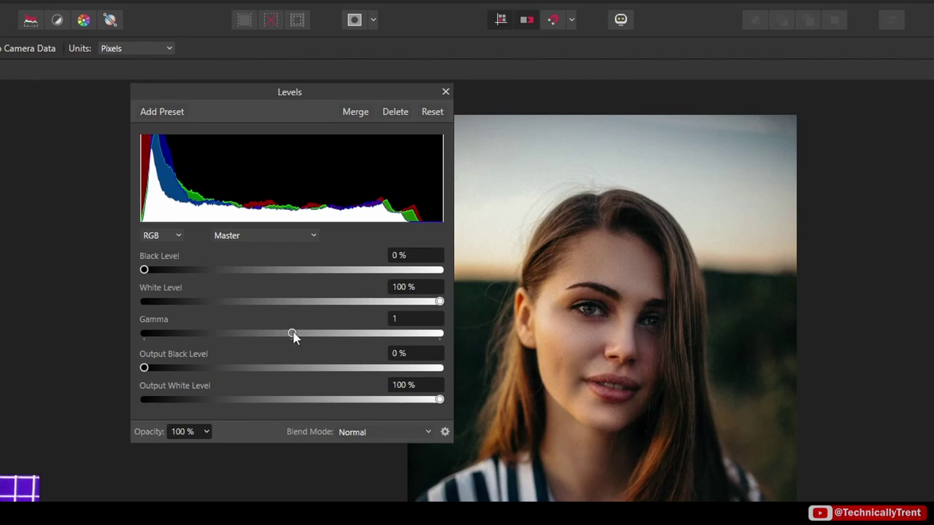
drag(294, 336, 310, 336)
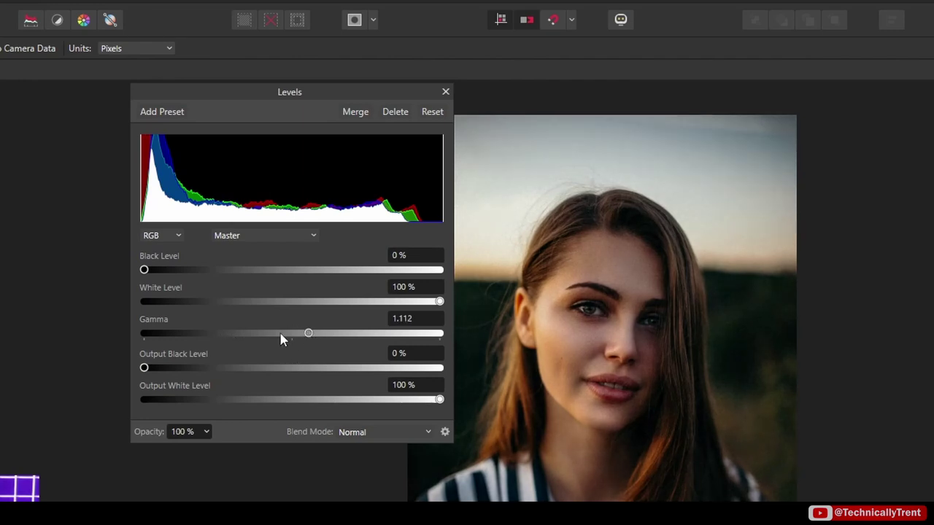
drag(309, 336, 211, 336)
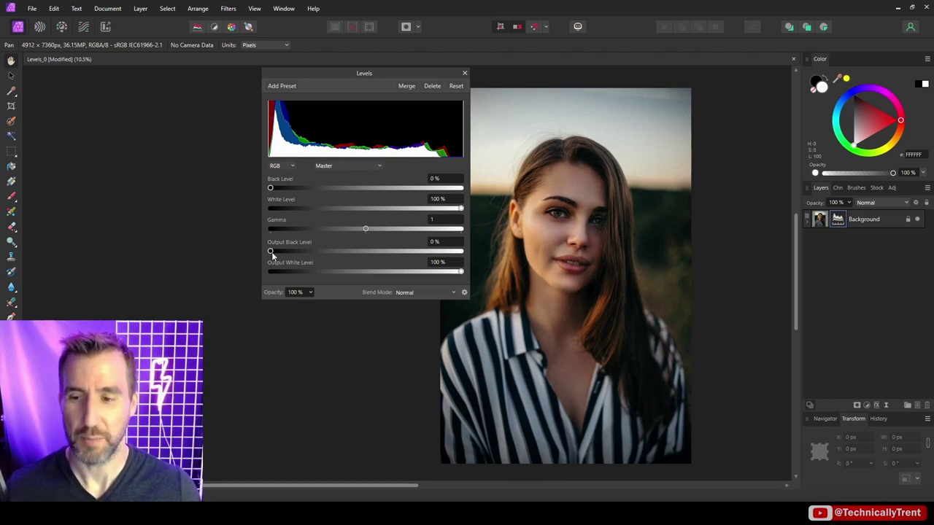
Try an output black level of 18% and a reduced output white level, restoring each to its default
drag(274, 252, 305, 251)
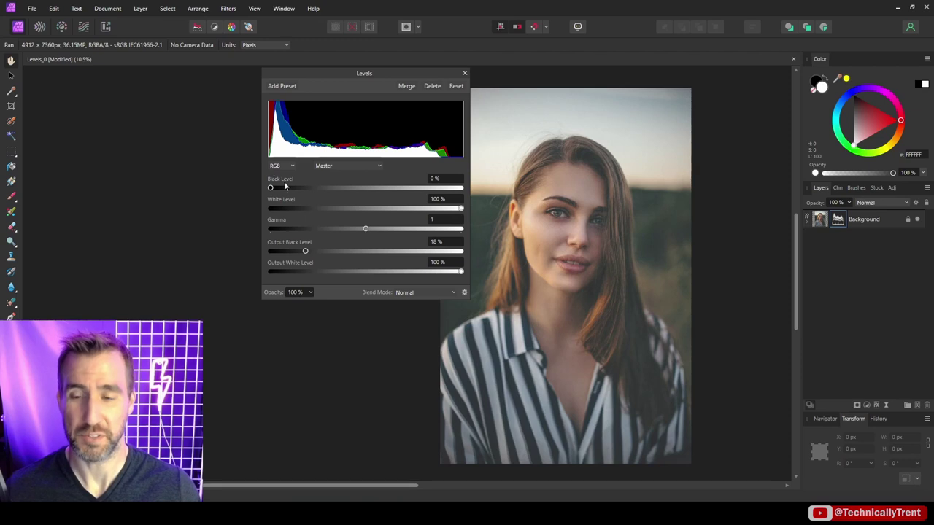
double_click(305, 251)
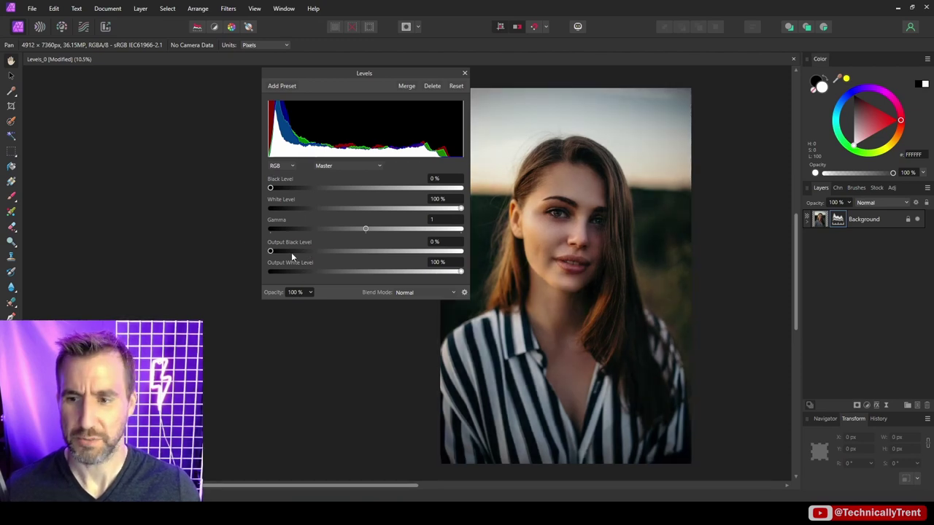
drag(460, 273, 357, 271)
double_click(358, 271)
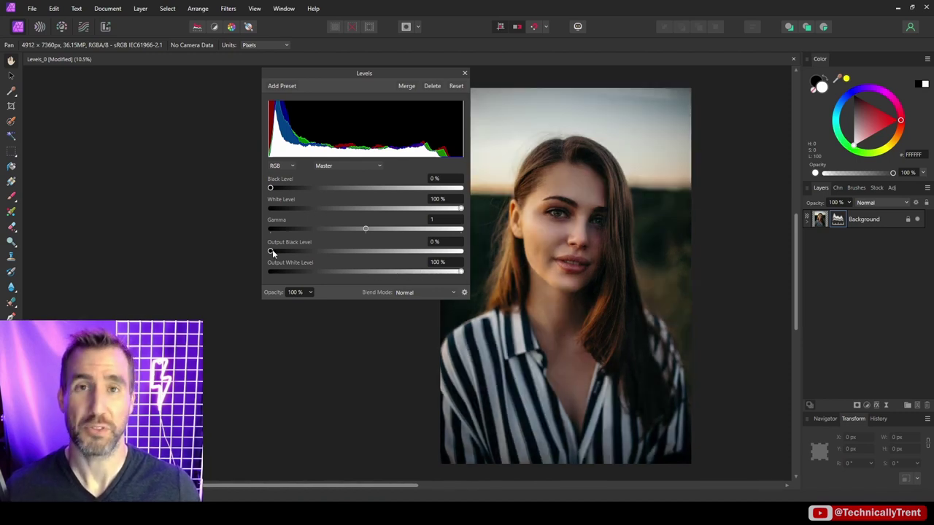
Try flattening the portrait's contrast with an output black level of 38% and a lowered output white level
drag(270, 252, 275, 251)
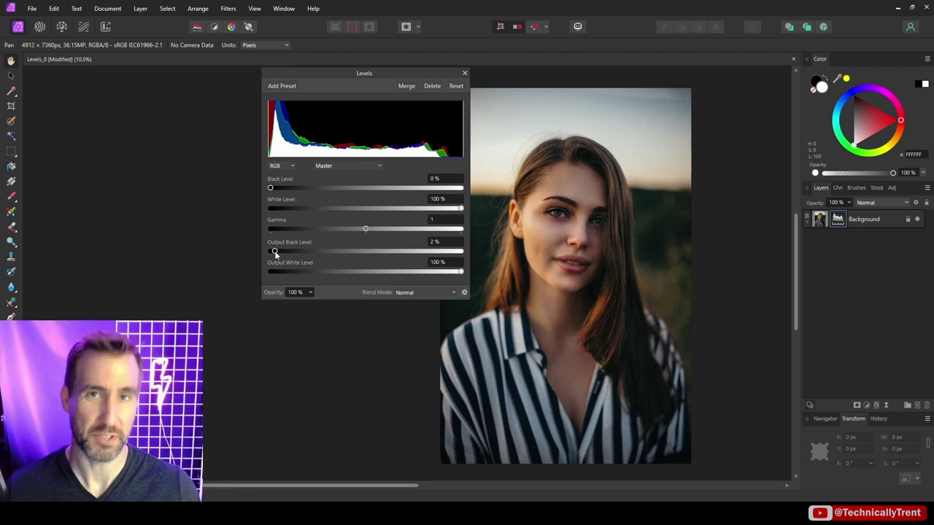
drag(272, 252, 343, 251)
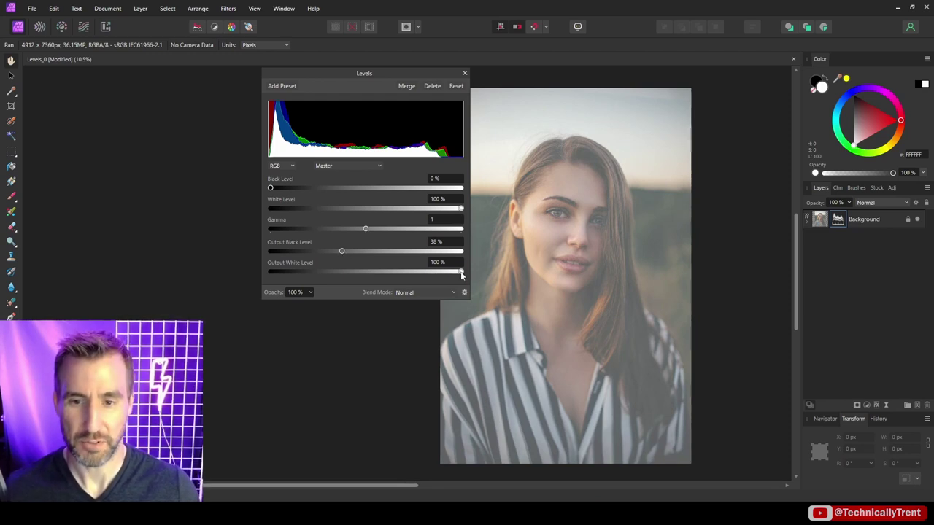
drag(461, 272, 396, 273)
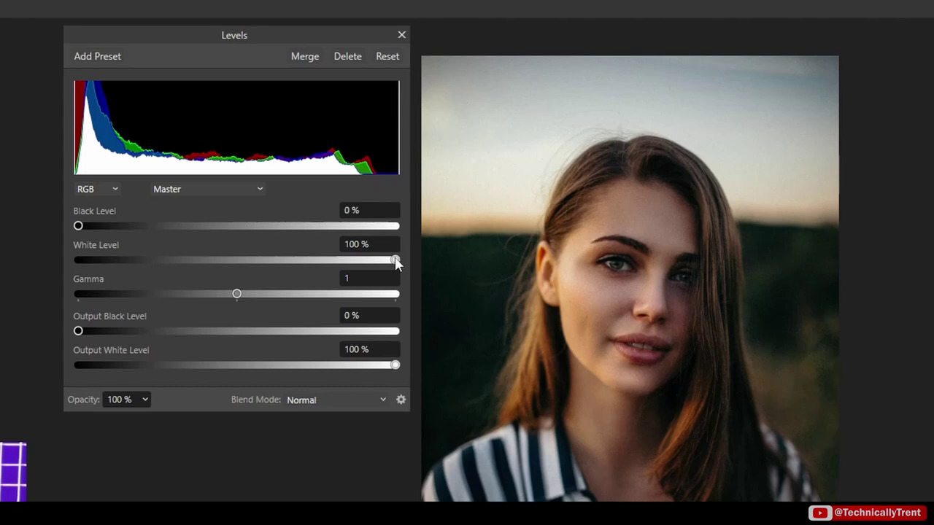
Set the Levels white level to 93%, at the end of the histogram data, and compare the portrait with and without it
drag(394, 260, 374, 261)
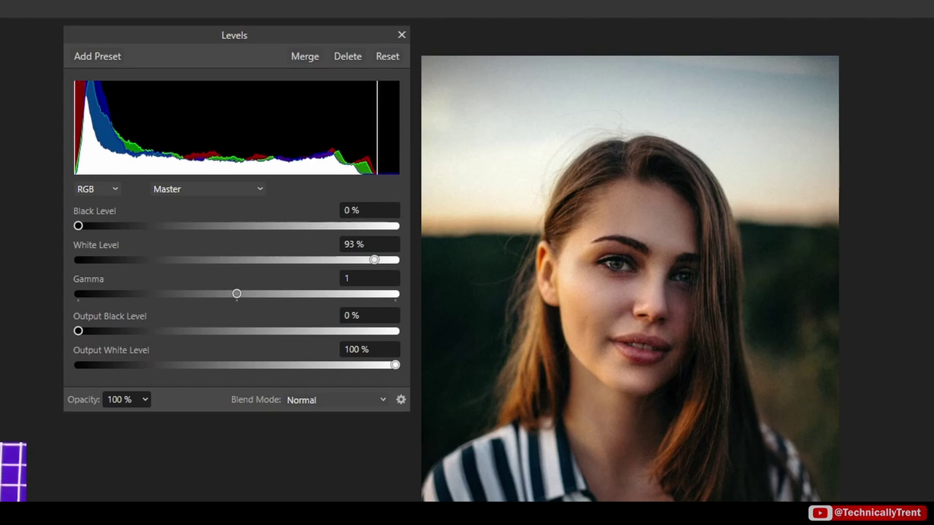
click(918, 239)
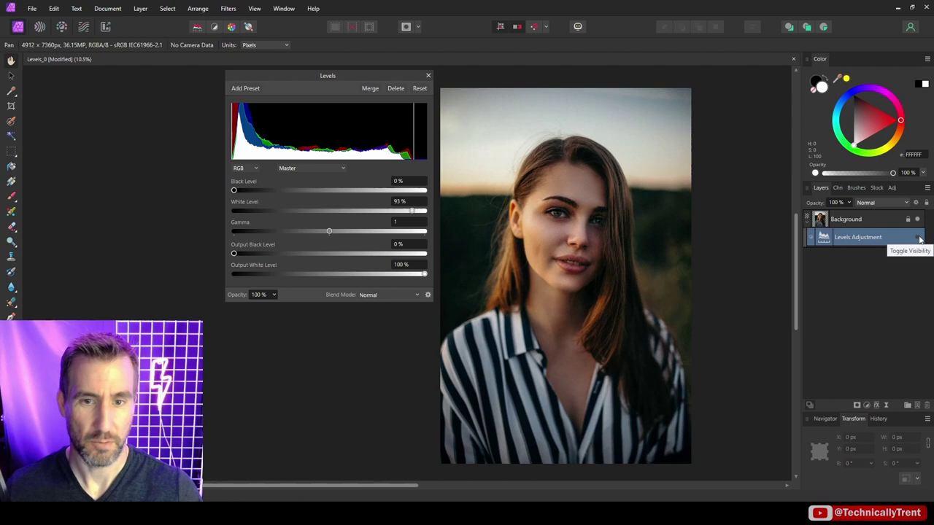
click(918, 238)
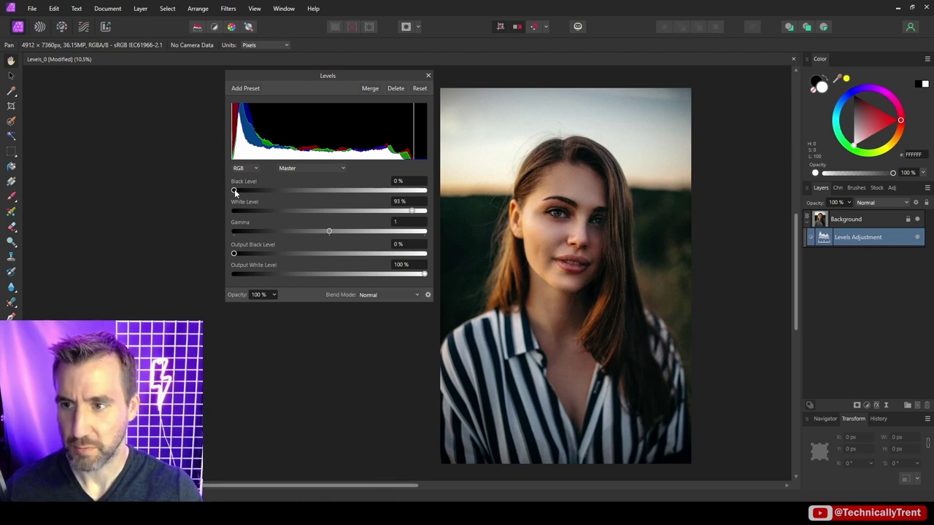
Set the Levels black level to 3% and compare the portrait with the adjustment hidden and shown
drag(234, 191, 239, 190)
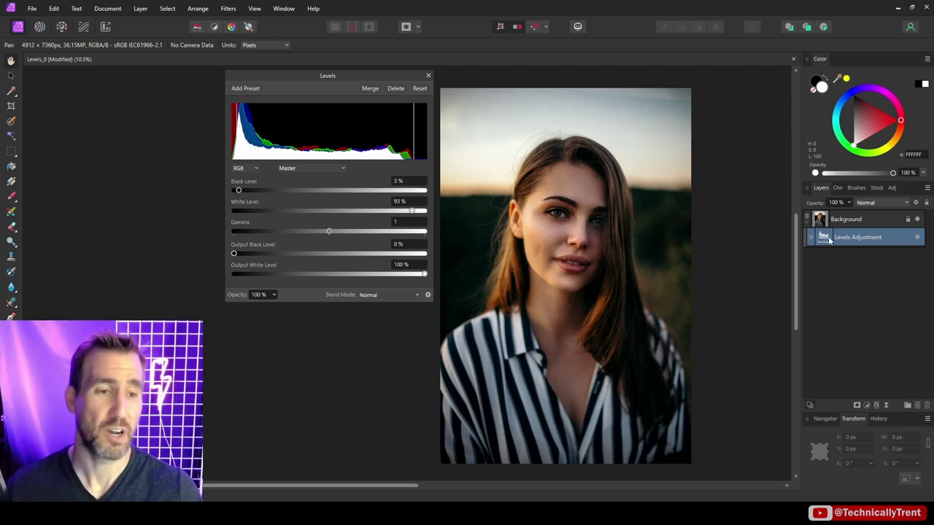
click(918, 238)
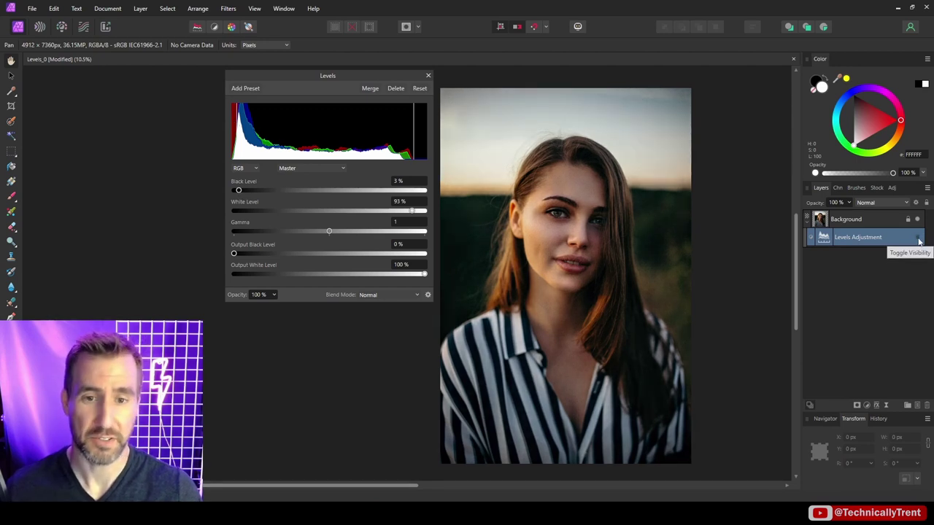
click(918, 239)
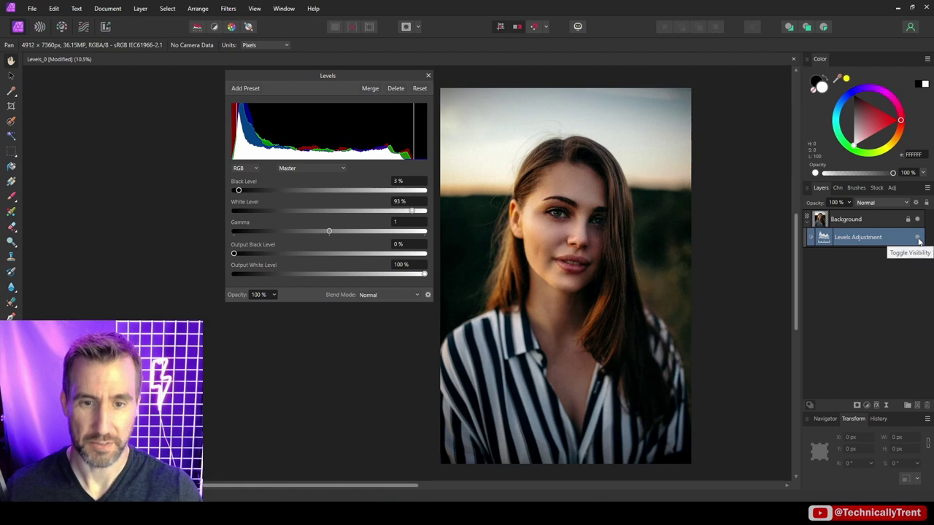
Toggle the Levels adjustment's visibility repeatedly to compare the portrait before and after the contrast correction
click(918, 238)
click(918, 239)
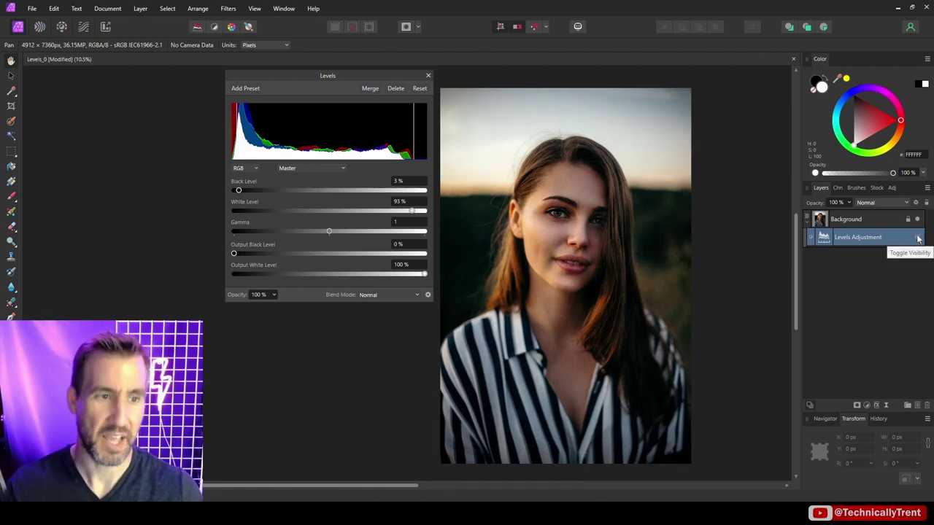
click(917, 239)
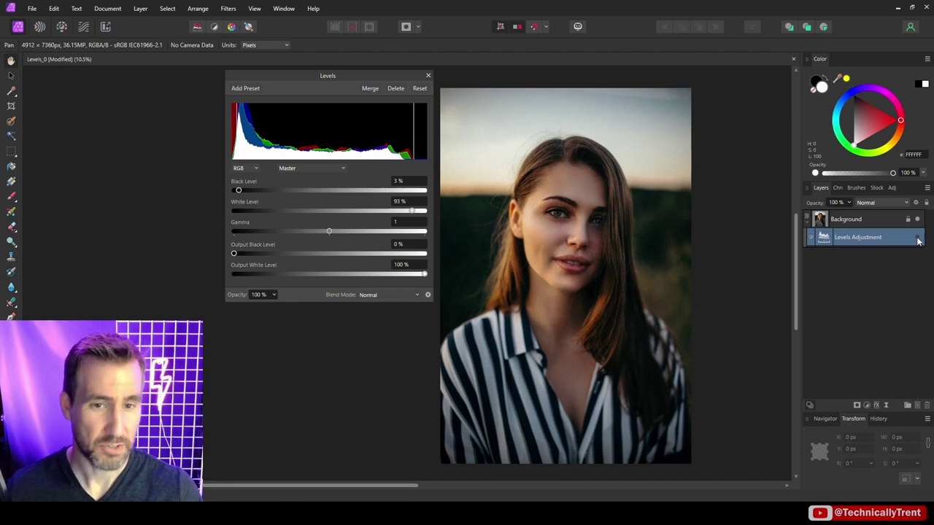
click(918, 239)
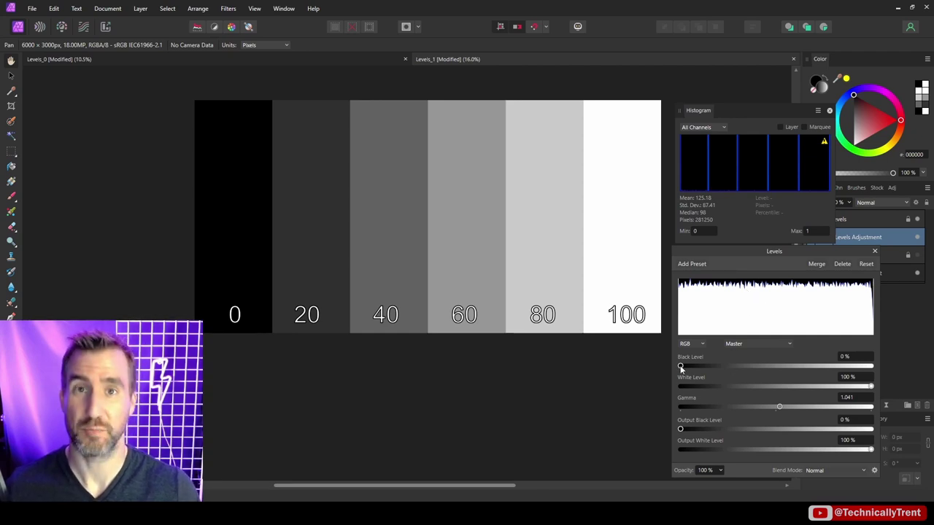
Try Levels black levels of 15% and 35% and a lowered white level on the greyscale chart, restoring each to its default
drag(681, 368, 709, 368)
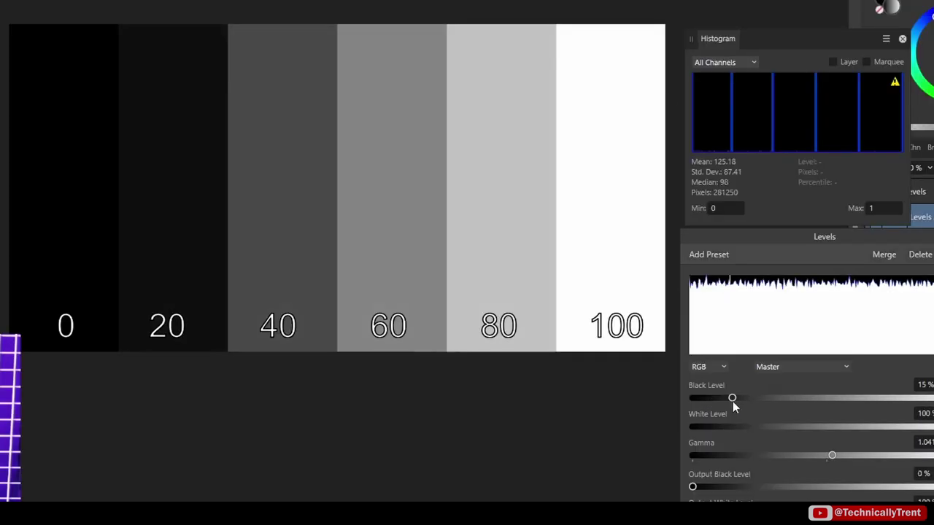
drag(732, 401, 789, 400)
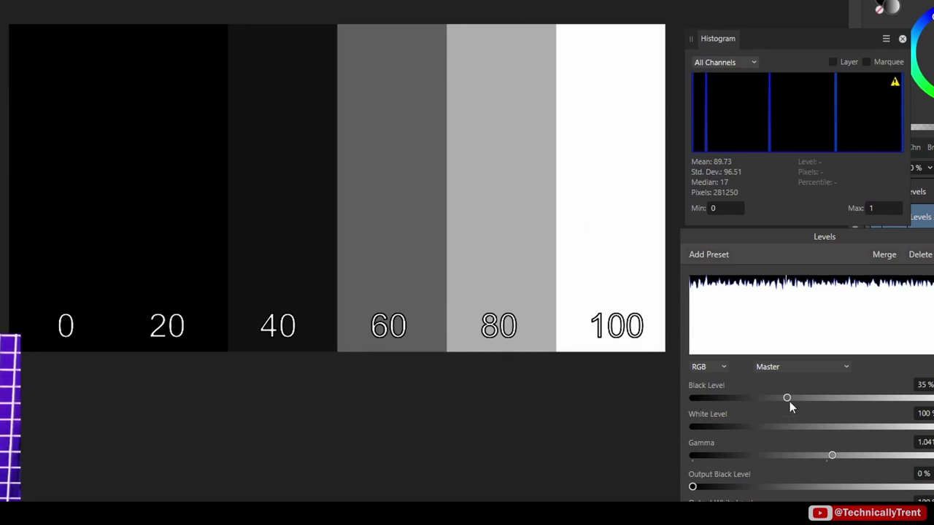
drag(788, 400, 672, 395)
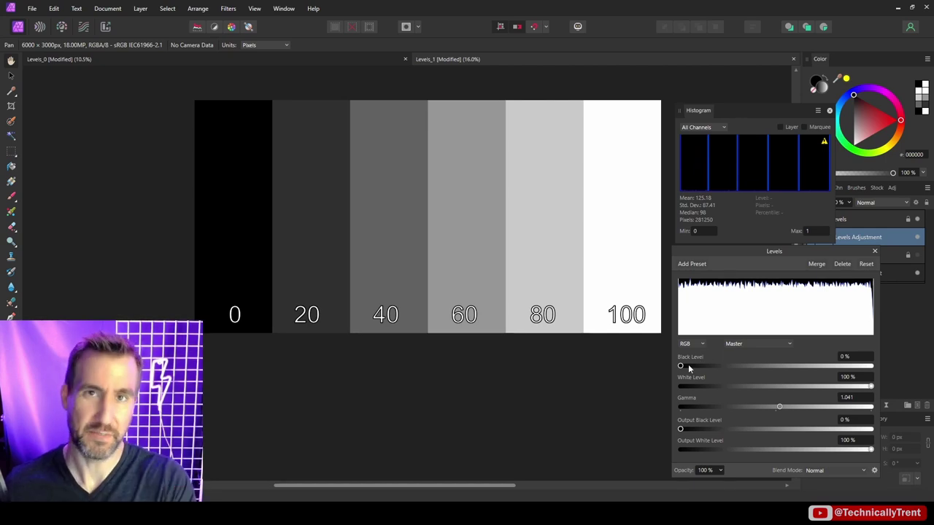
mouse_move(681, 365)
mouse_down()
mouse_move(705, 367)
mouse_move(680, 365)
mouse_up()
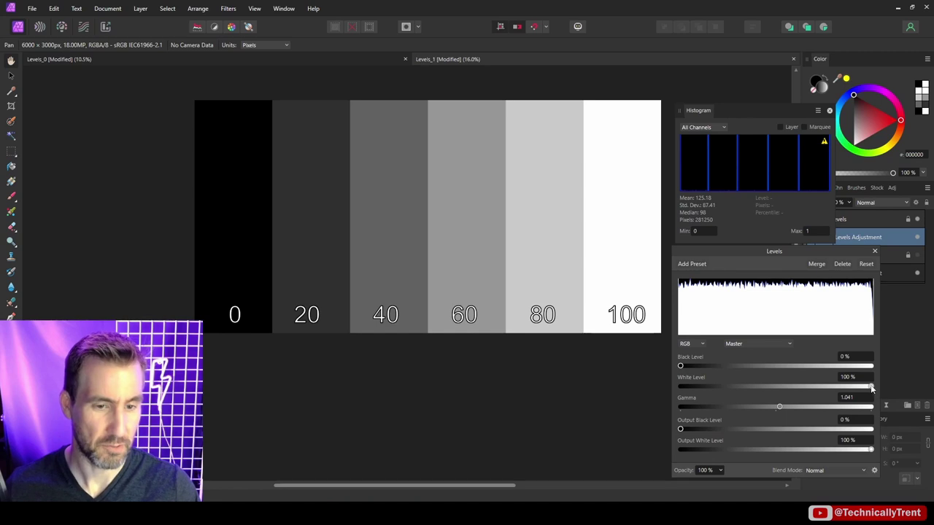
drag(872, 389, 726, 391)
key(ctrl+z)
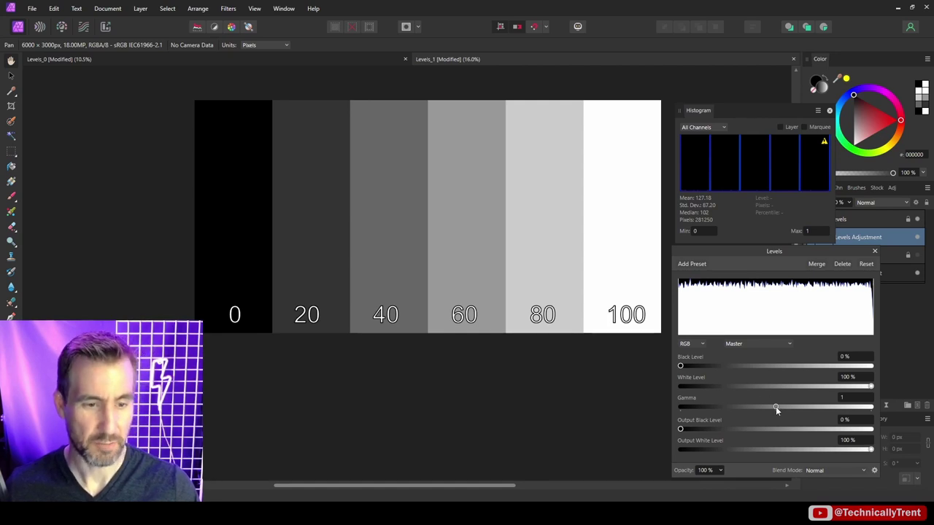
Try Levels gamma values of 0.214 and 1.485 on the greyscale chart, then reset gamma to 1
drag(776, 406, 701, 408)
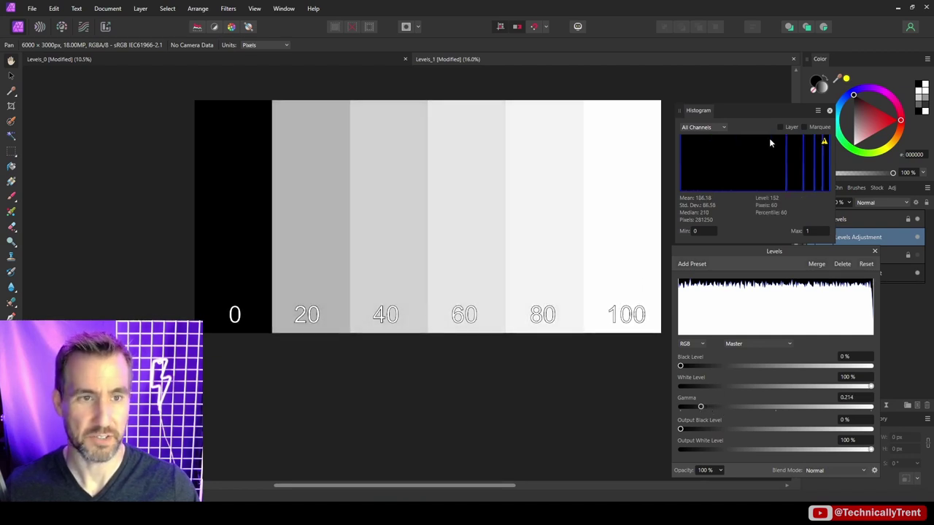
click(780, 407)
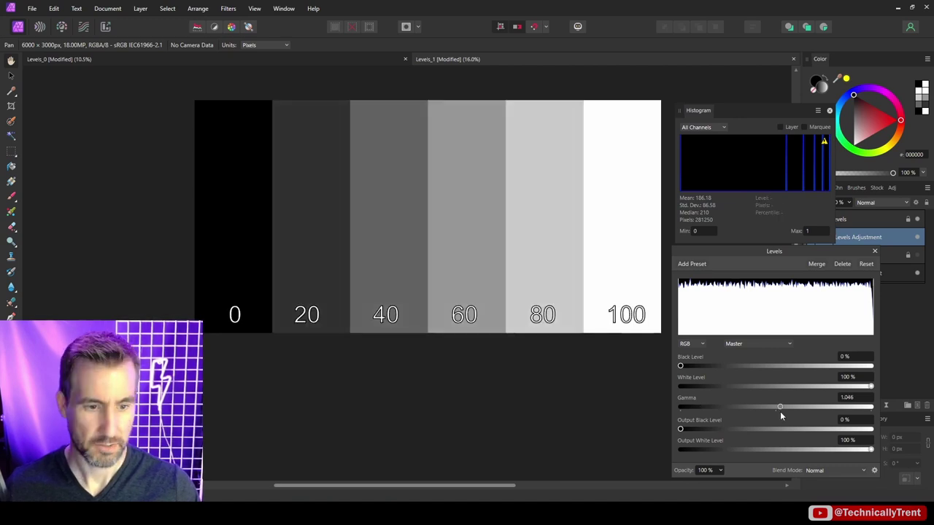
drag(780, 412, 819, 415)
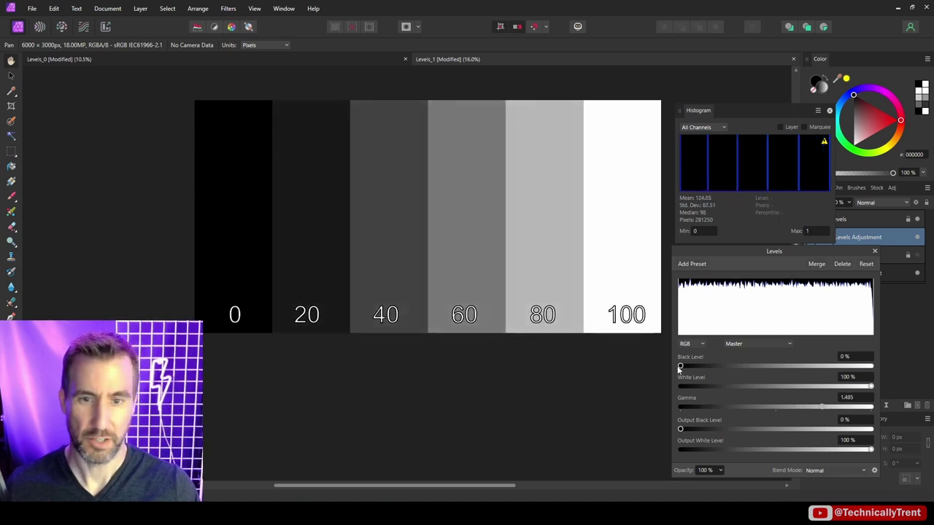
double_click(821, 405)
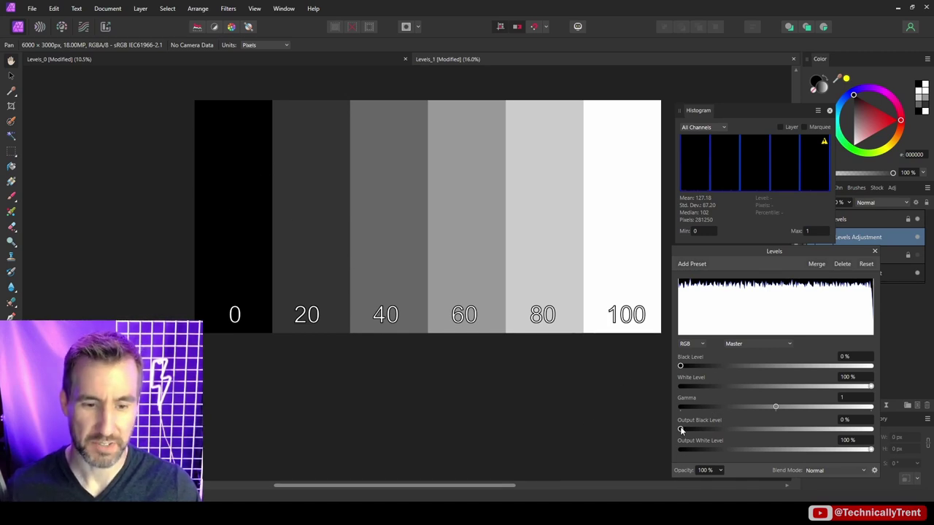
Try a 16% output black level, output white levels of 79% and 67%, and fully swapped output levels, restoring the defaults
drag(692, 427, 710, 427)
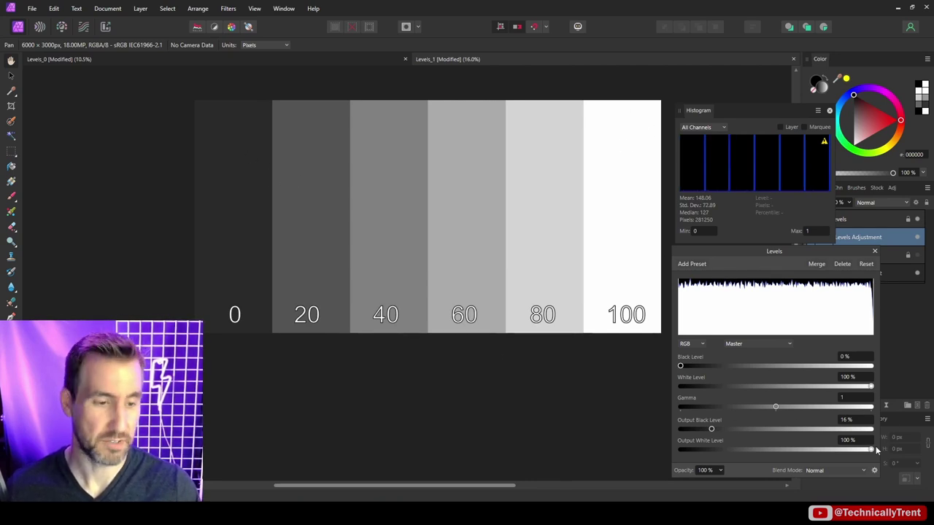
drag(871, 454, 830, 451)
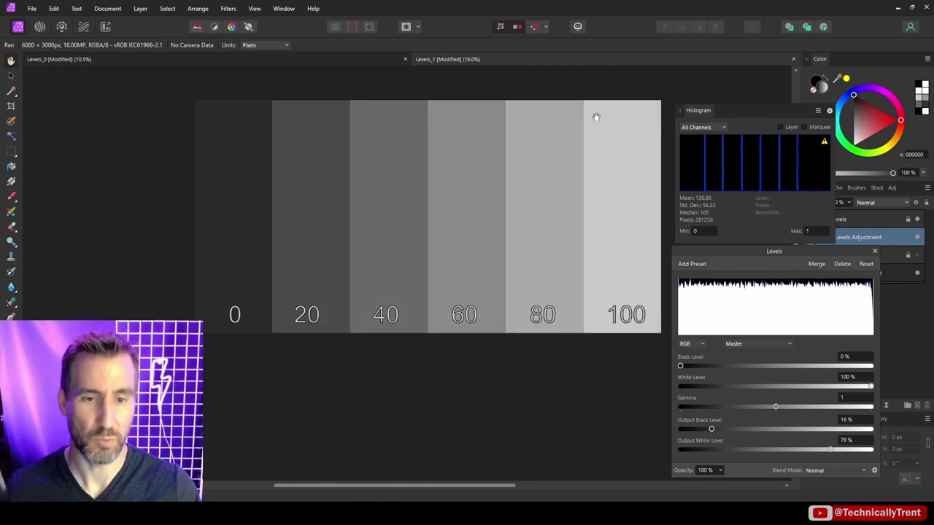
drag(826, 454, 808, 450)
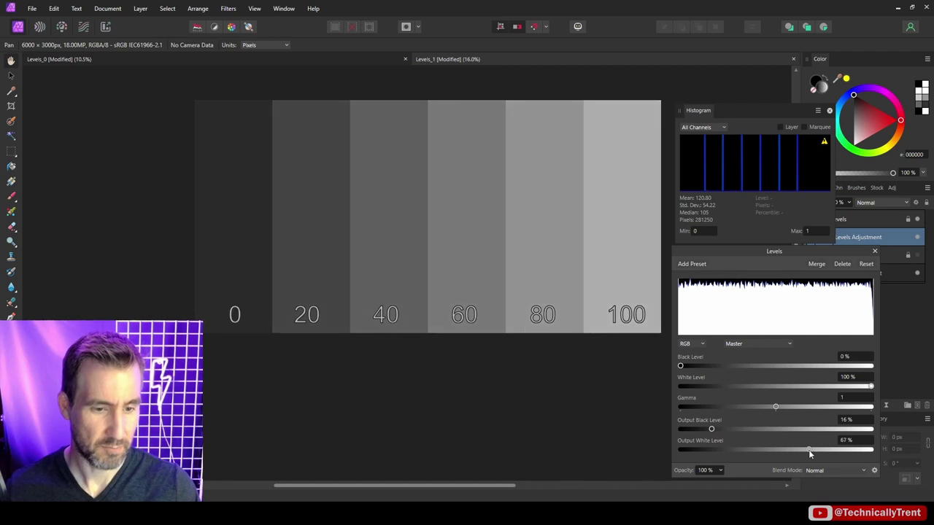
drag(715, 429, 758, 431)
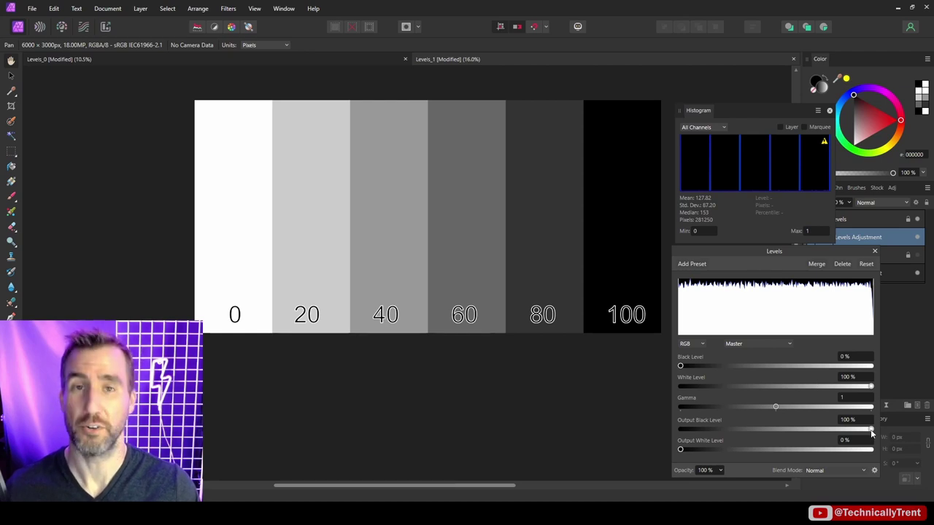
drag(872, 431, 681, 429)
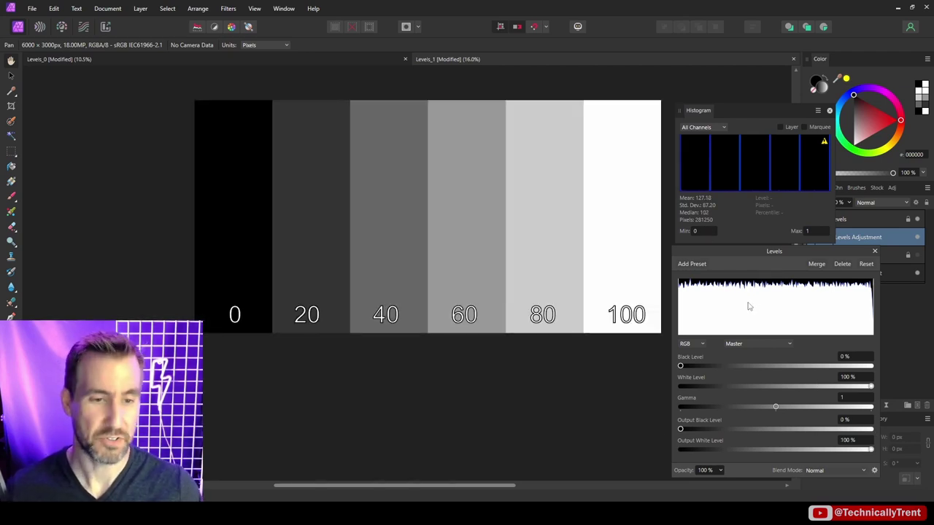
Switch the chart's Levels adjustment to the Red channel, close the histogram and move the Levels dialog into its place
click(748, 343)
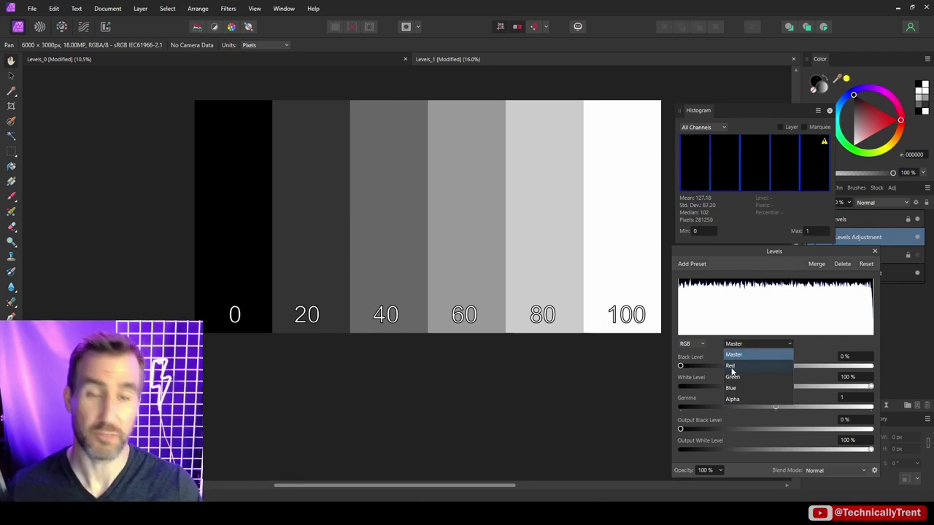
click(731, 368)
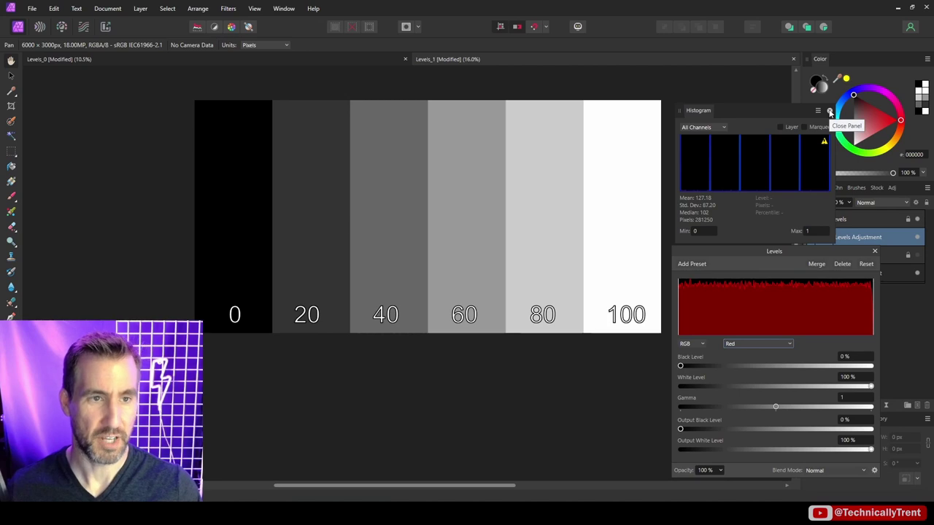
click(829, 111)
drag(772, 255, 771, 117)
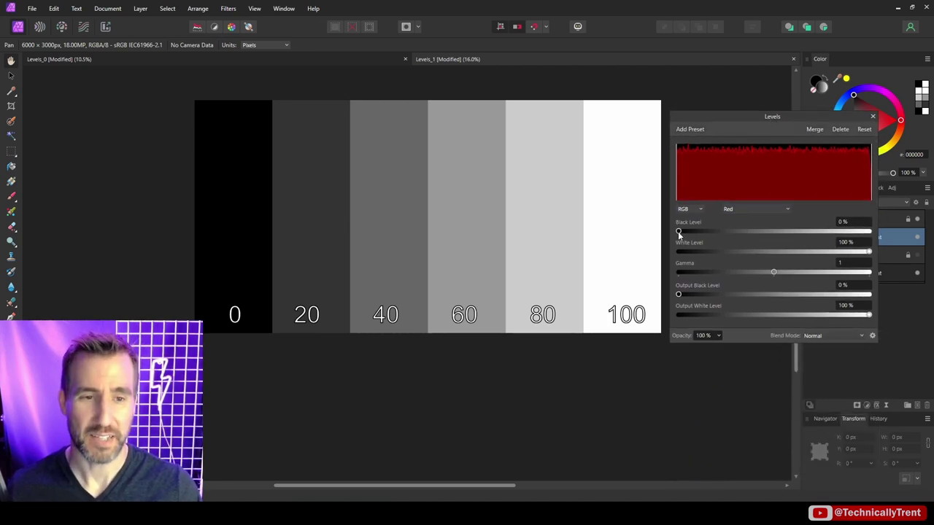
Try Red channel black levels of 25% and 18% and a white level of 80% on the chart, restoring each default
mouse_move(678, 233)
mouse_down()
mouse_move(715, 232)
mouse_move(726, 216)
mouse_move(748, 217)
mouse_move(723, 217)
mouse_up()
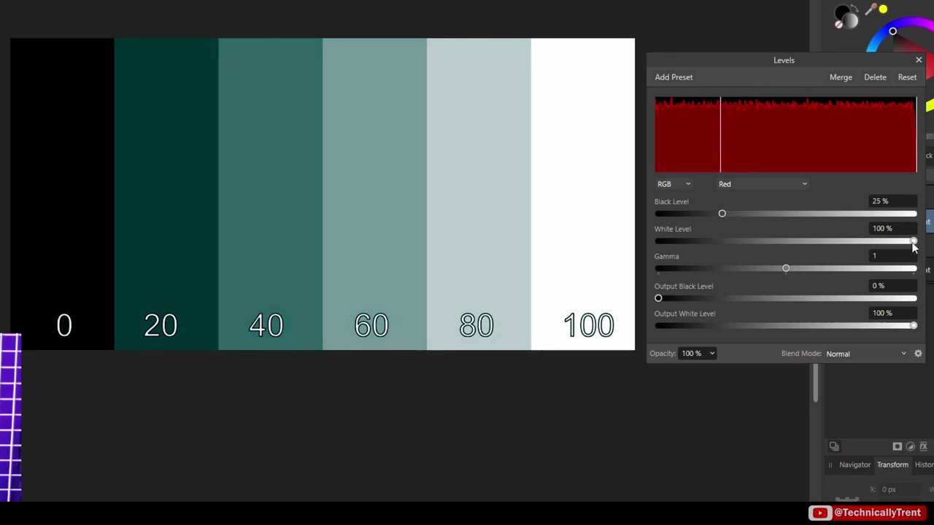
drag(913, 241, 842, 243)
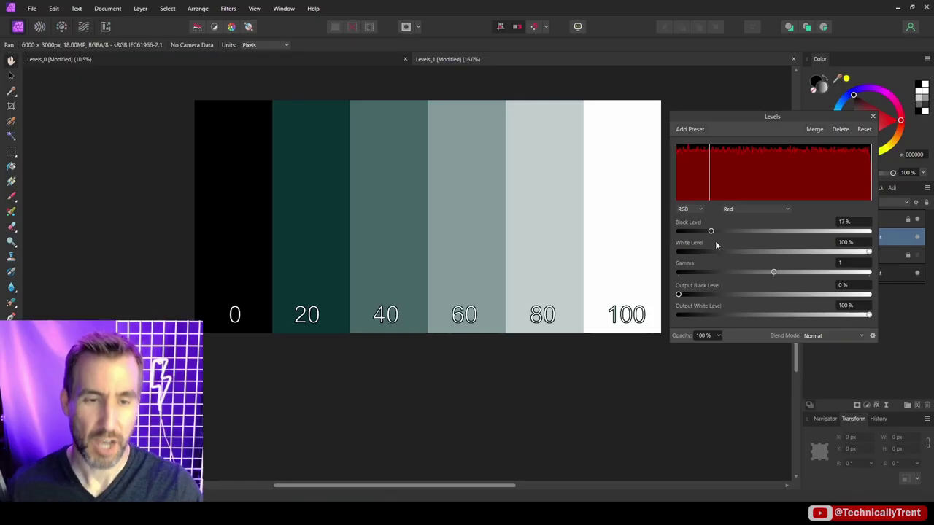
mouse_move(714, 232)
mouse_down()
mouse_move(694, 232)
mouse_move(714, 234)
mouse_up()
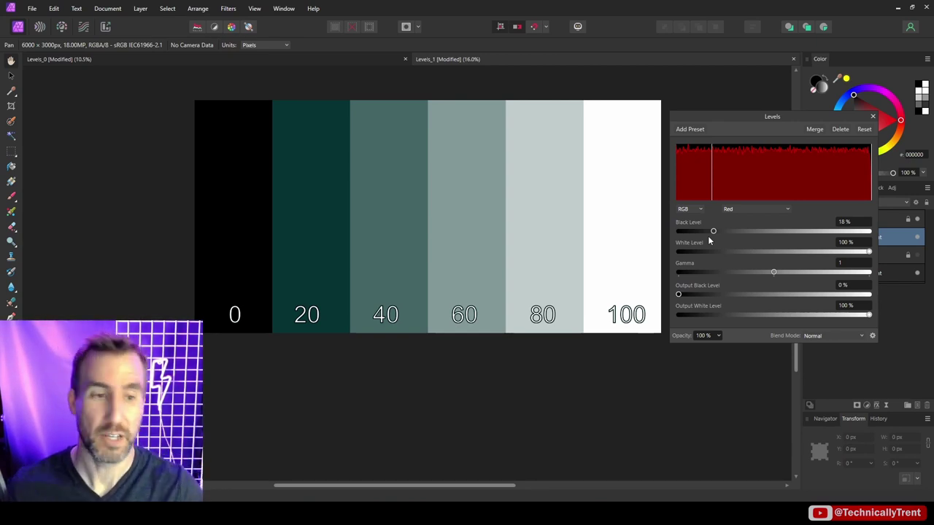
drag(713, 232, 669, 232)
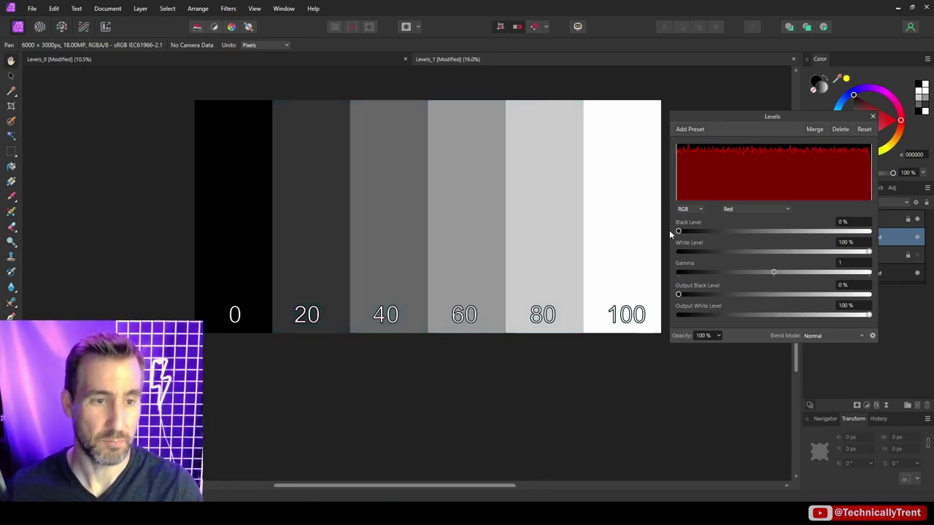
drag(870, 252, 831, 254)
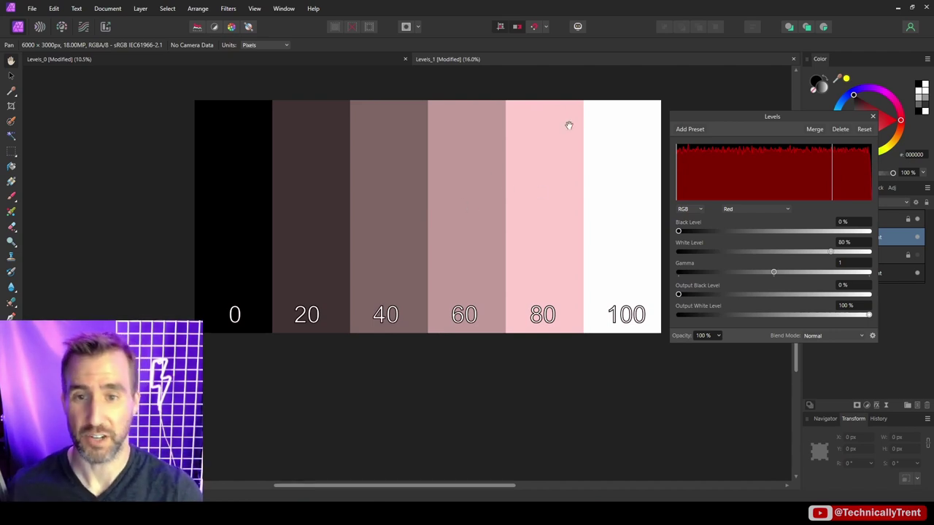
key(ctrl+z)
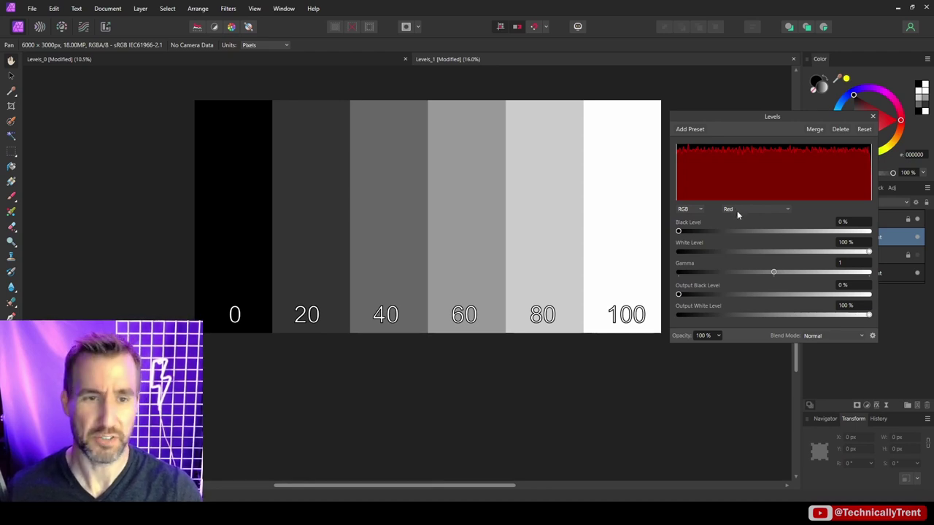
Try raised black levels in the Red, Green (27%) and Blue channels of the greyscale chart, undoing the last change
click(736, 211)
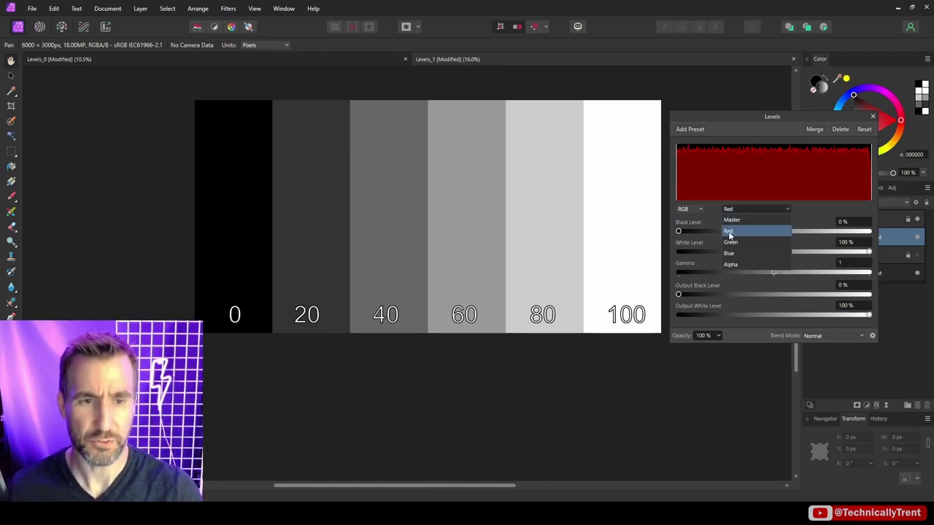
click(729, 232)
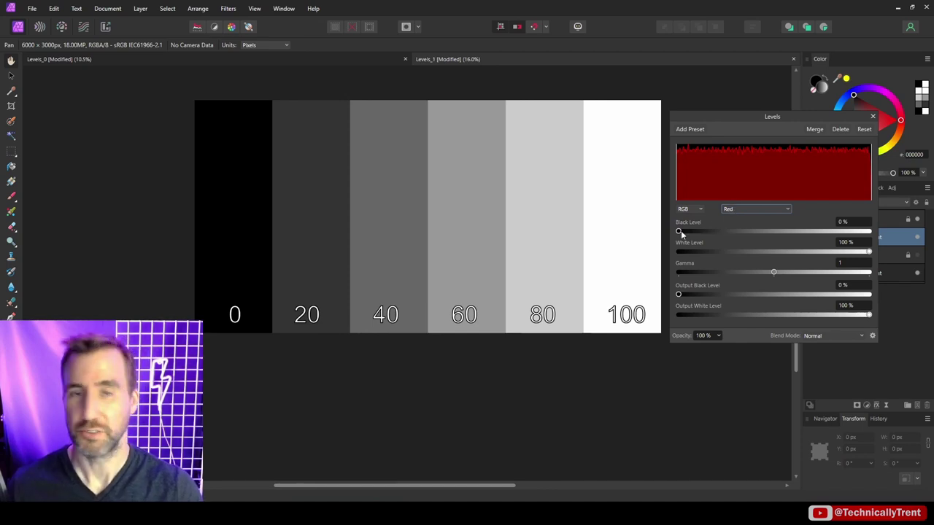
drag(679, 232, 730, 241)
click(755, 209)
click(745, 243)
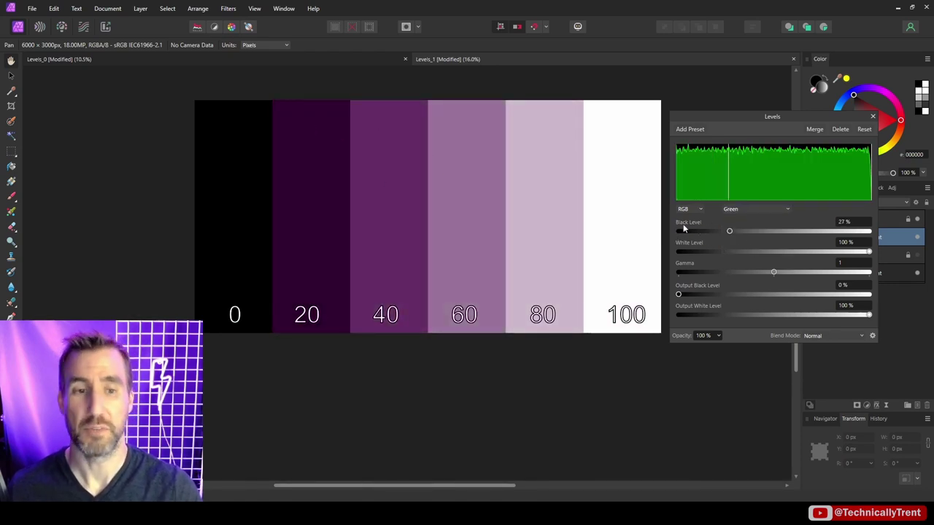
click(755, 209)
click(737, 255)
drag(679, 232, 753, 238)
key(ctrl+z)
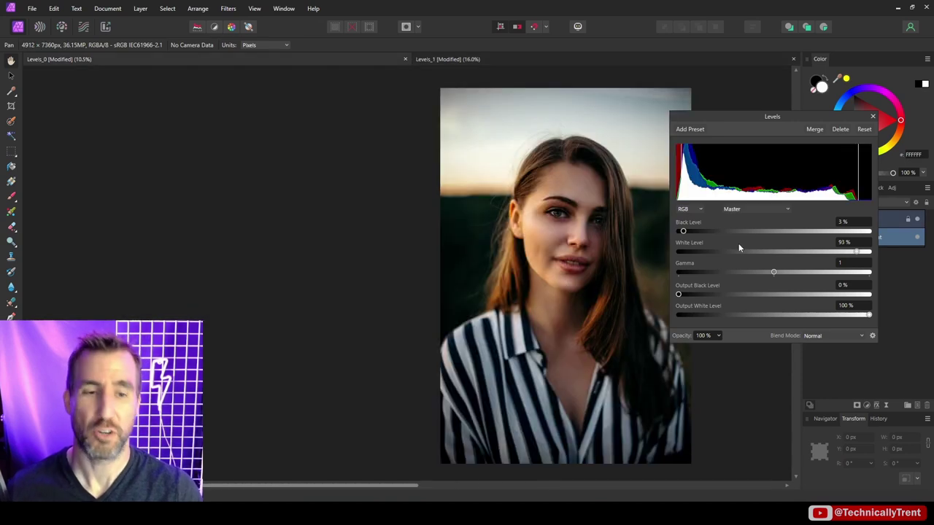
Display the Red channel's levels in the portrait's Levels adjustment
click(749, 209)
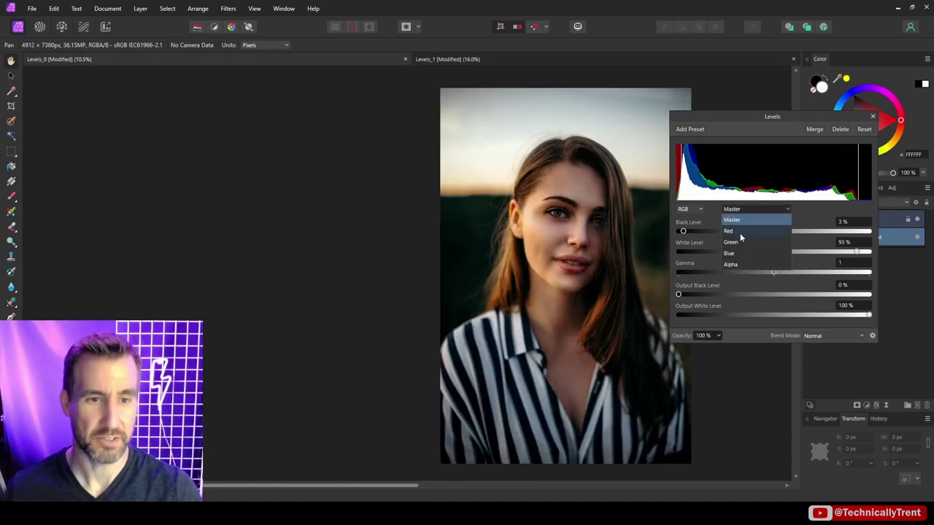
click(730, 231)
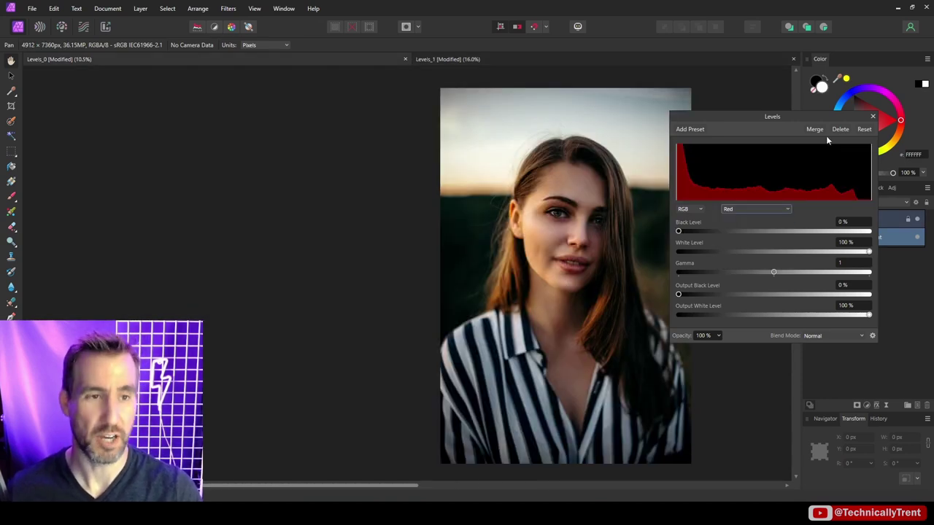
drag(828, 140, 849, 123)
mouse_move(890, 235)
mouse_down()
mouse_move(865, 256)
mouse_move(833, 257)
mouse_up()
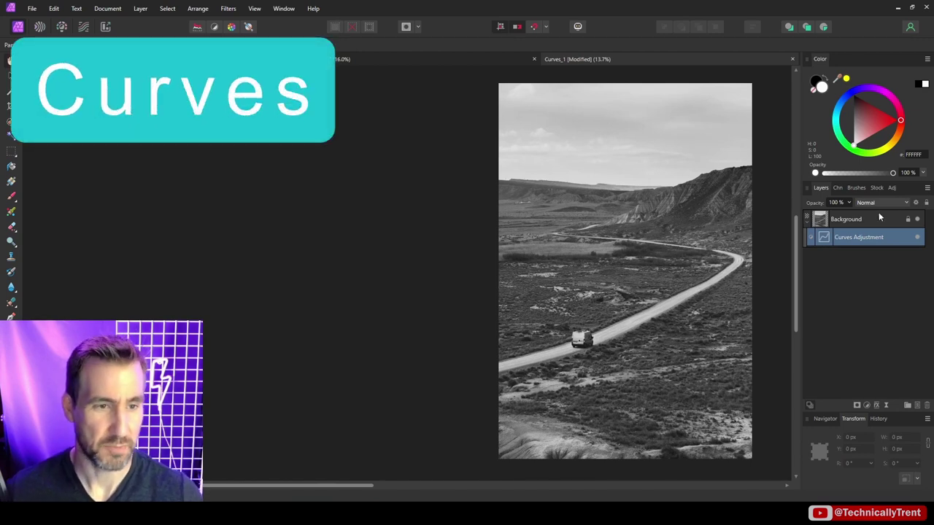
Open the landscape's Curves adjustment, try moving the Master white point to X 0.836 and X 0.424, and reset the curve
double_click(830, 241)
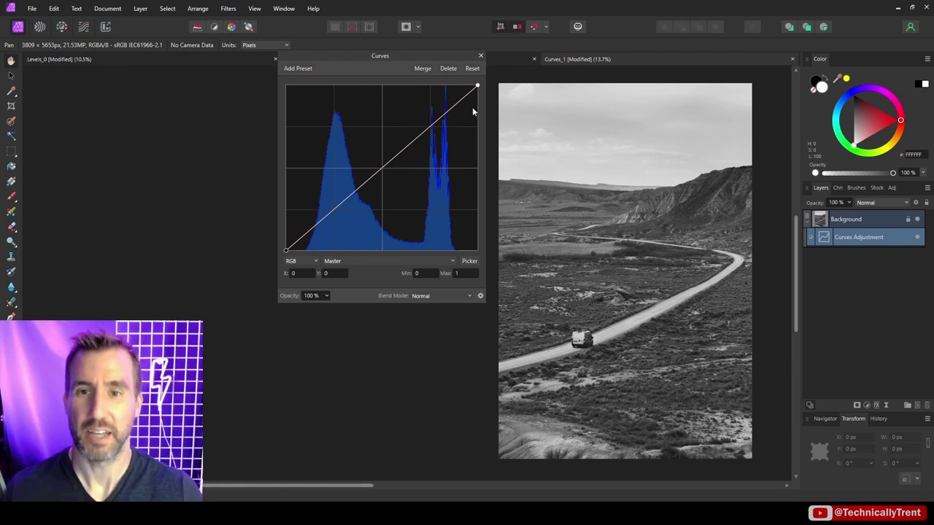
click(477, 87)
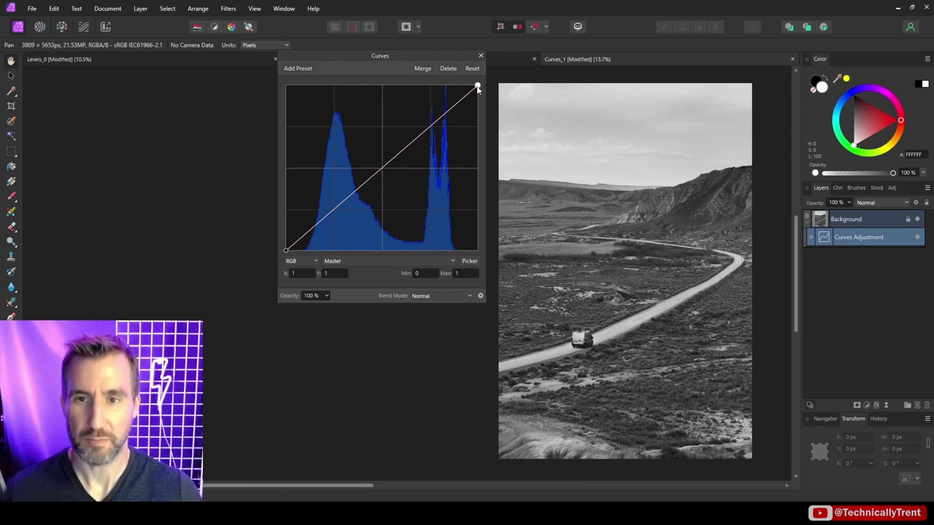
drag(477, 87, 446, 87)
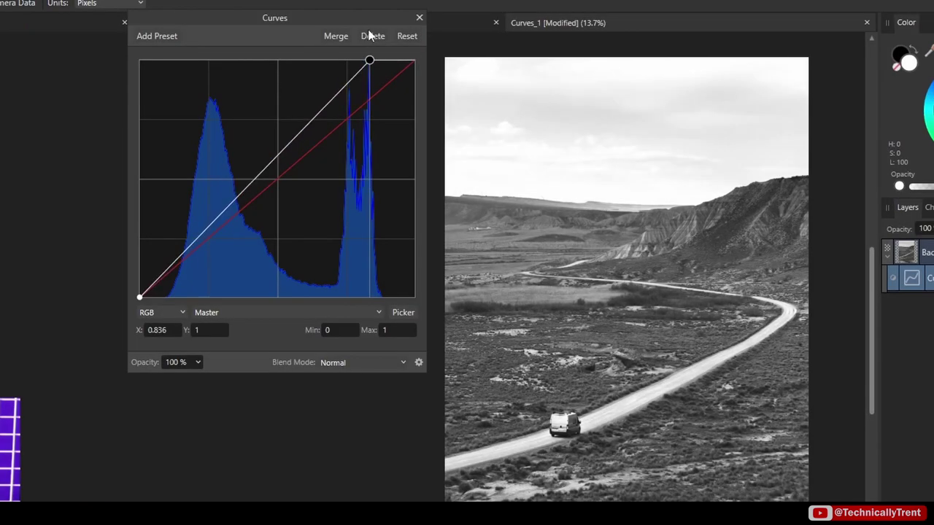
drag(368, 32, 257, 6)
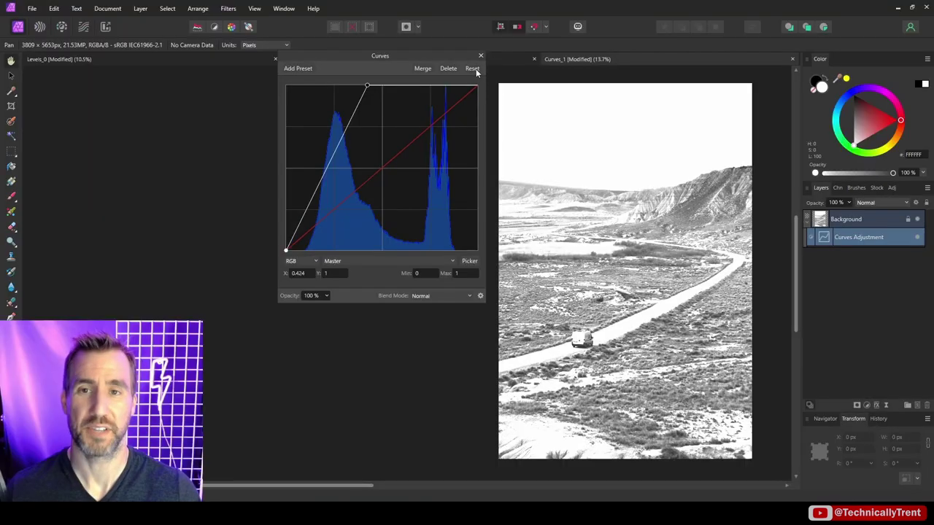
click(472, 68)
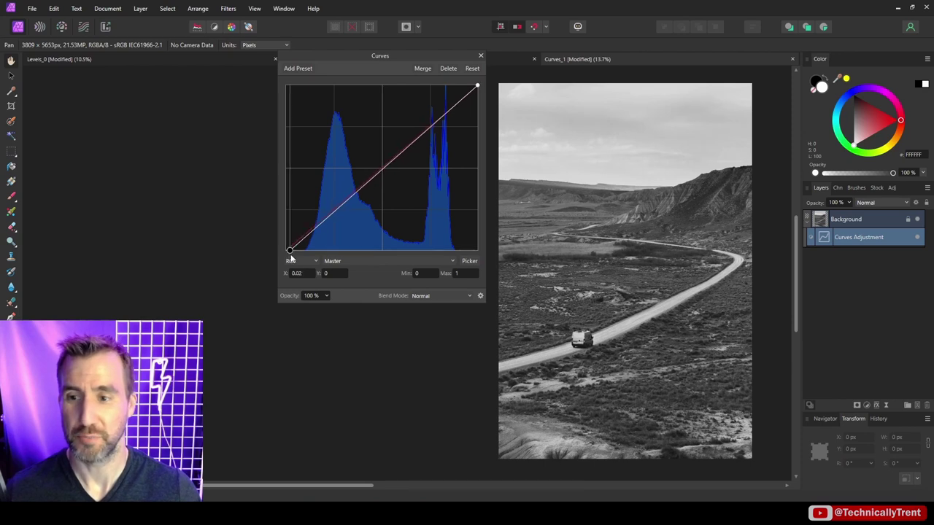
Try moving the Master curve's black point inward to X 0.445 and X 0.368, restoring the default curve each time
drag(286, 252, 370, 308)
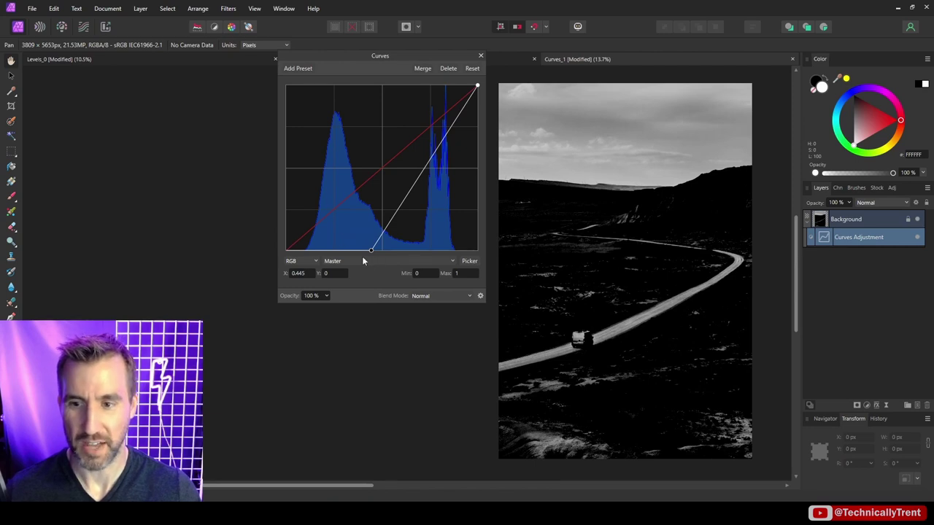
drag(371, 250, 287, 251)
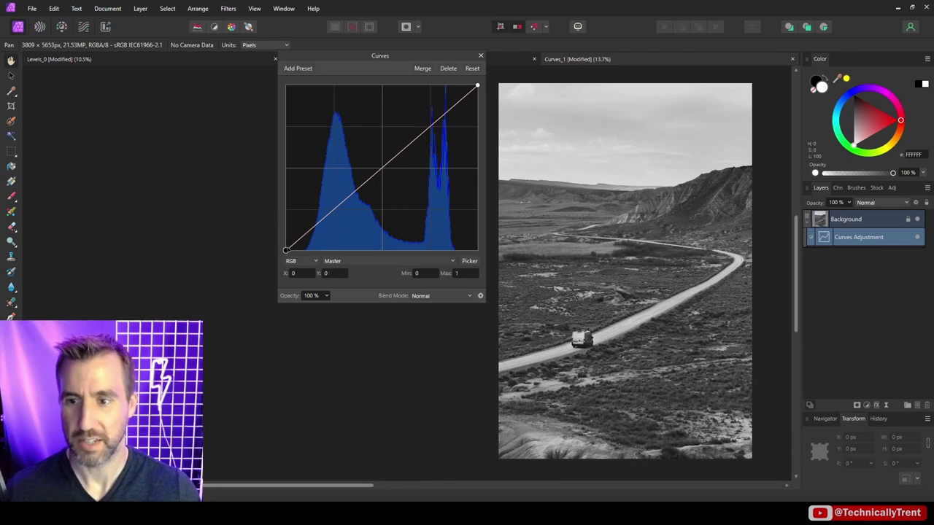
drag(288, 248, 334, 253)
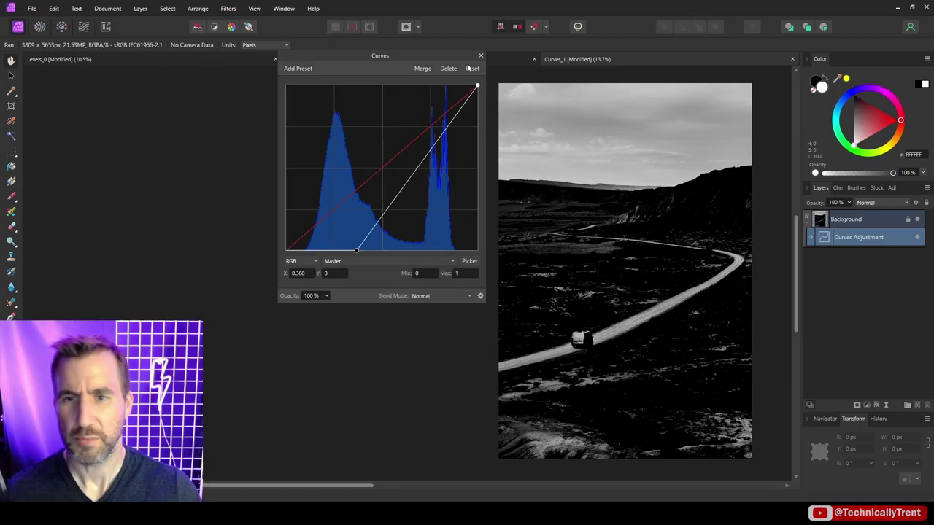
click(473, 69)
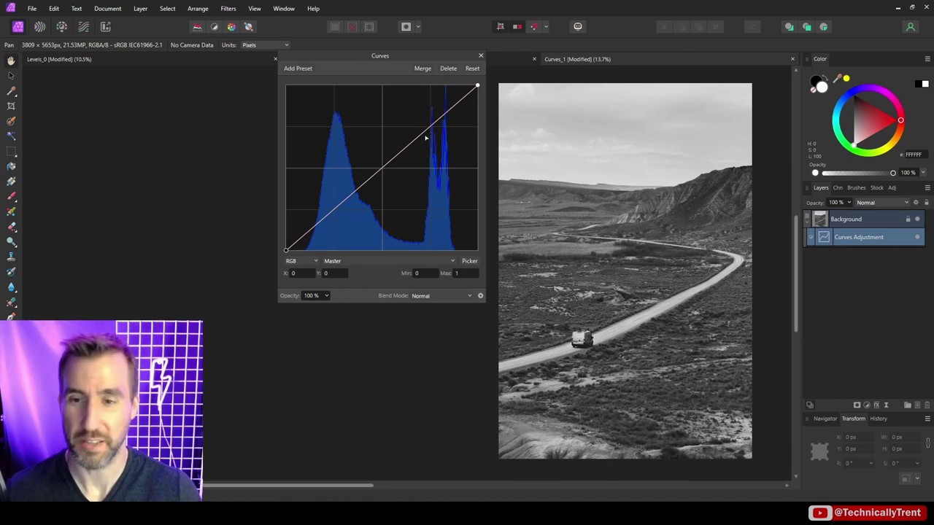
Shape the Master curve into an S with a raised highlight point at about 0.706, 0.767 and a lowered shadow point at about 0.277, 0.202
click(424, 131)
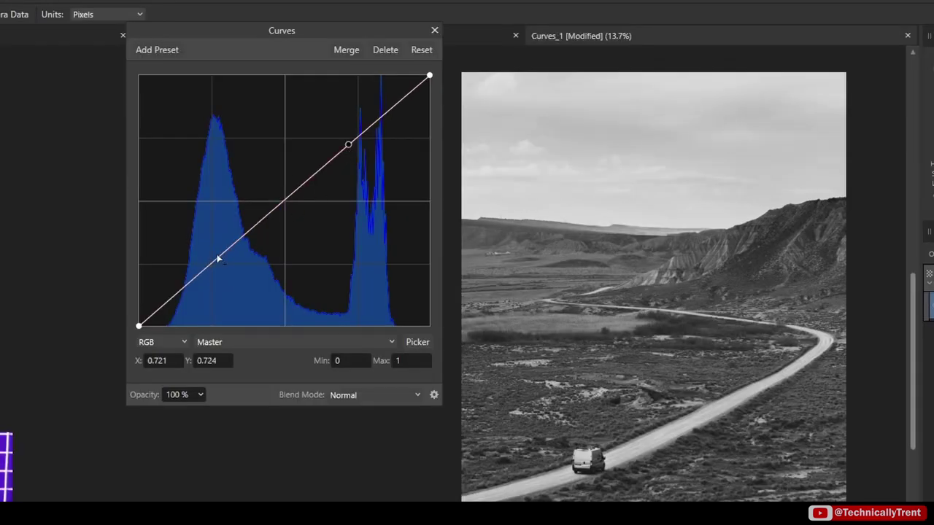
click(218, 260)
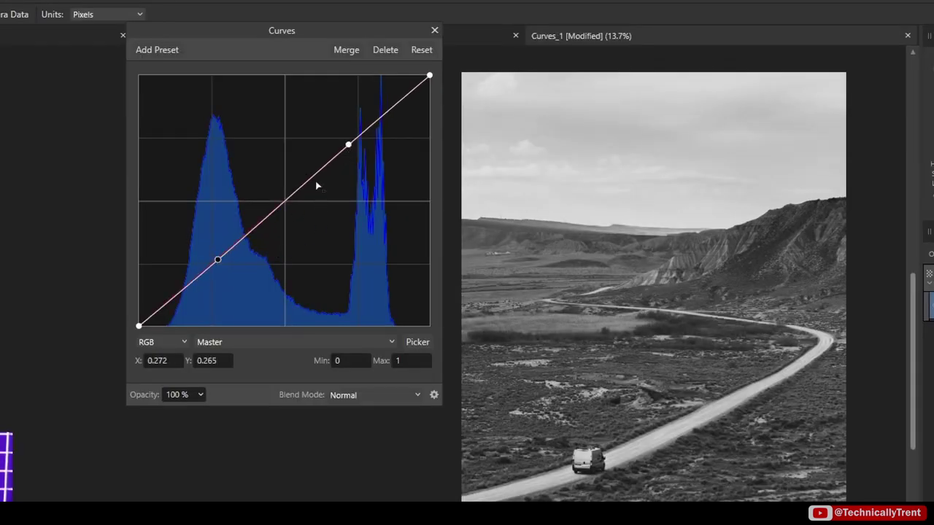
click(348, 145)
drag(348, 145, 344, 133)
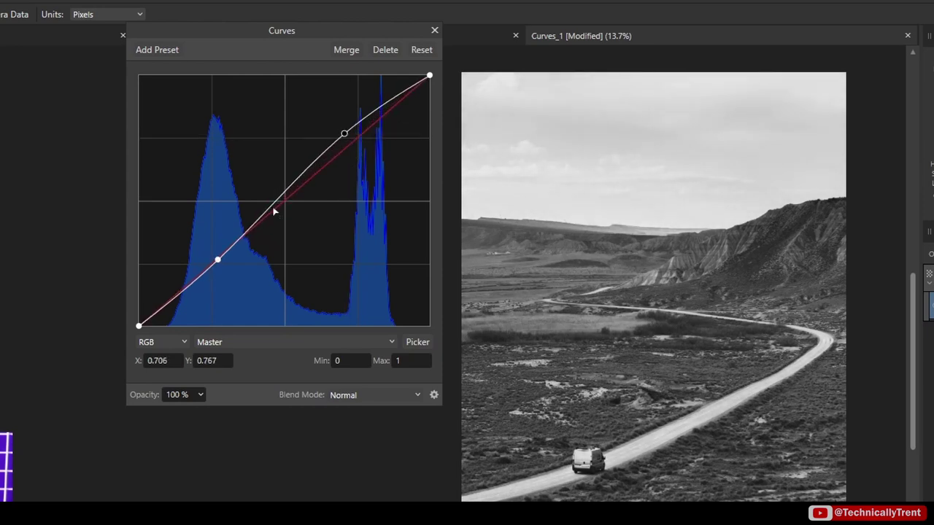
drag(216, 260, 221, 277)
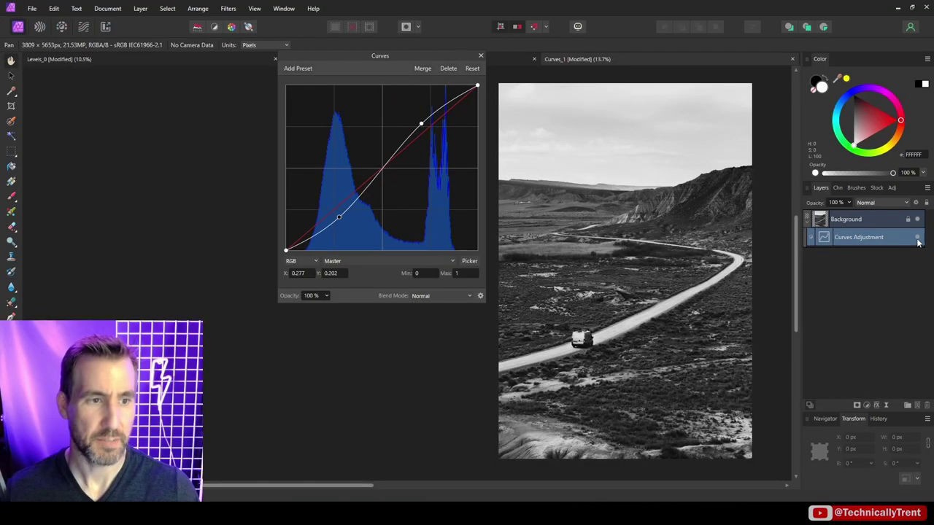
Compare the landscape with the Curves adjustment hidden and shown, and reset the curve
click(918, 239)
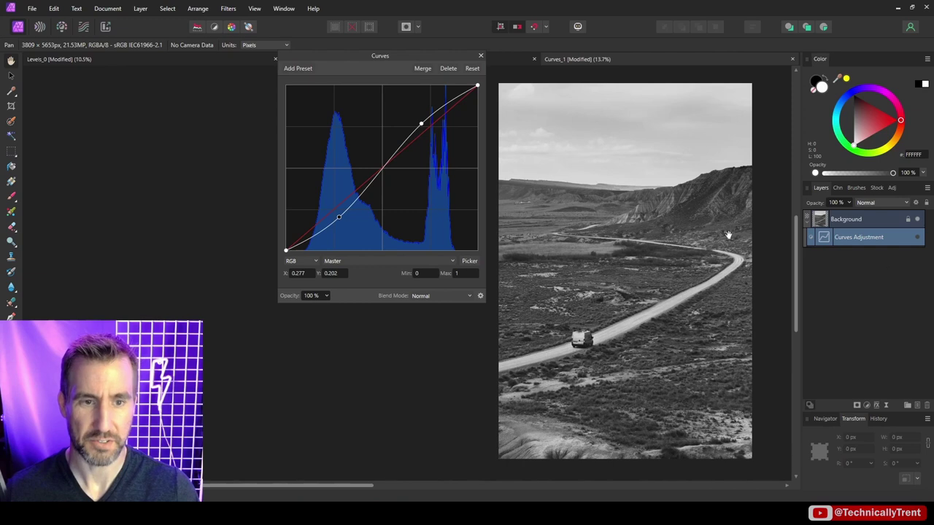
click(918, 240)
click(918, 240)
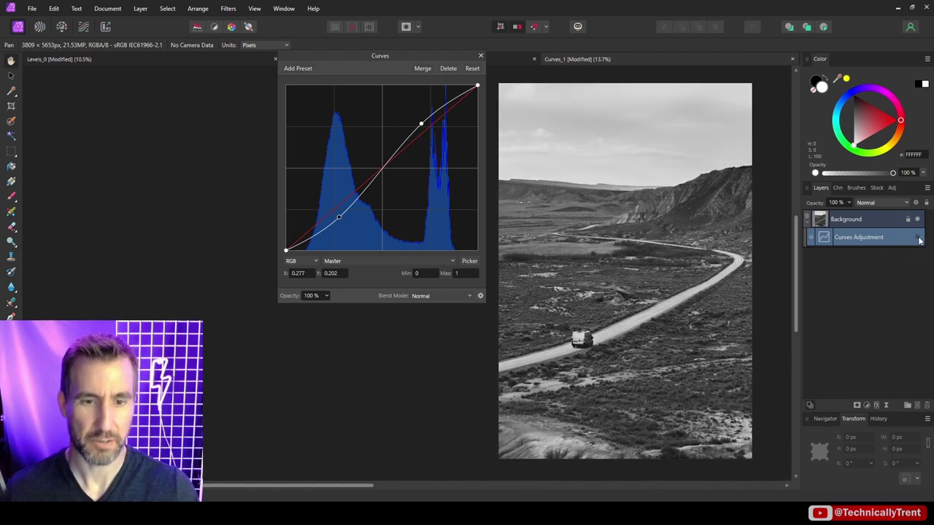
click(918, 239)
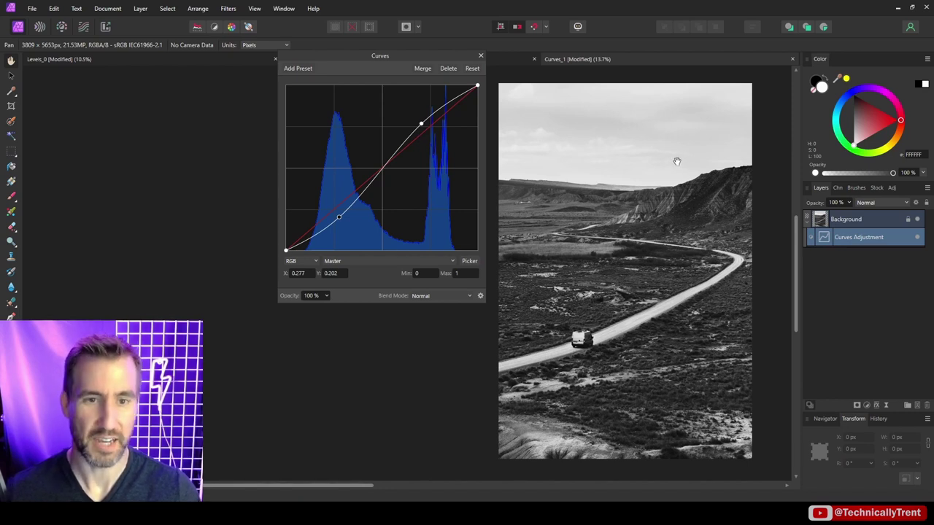
click(472, 68)
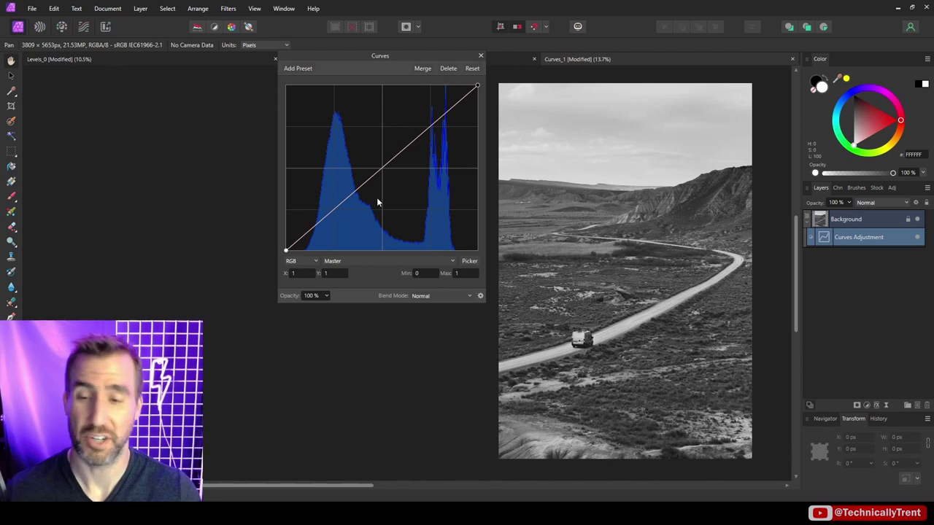
In the Curves adjustment's Red channel, raise a highlight point to about 0.76, 0.844 and pull a shadow point below the diagonal
click(376, 259)
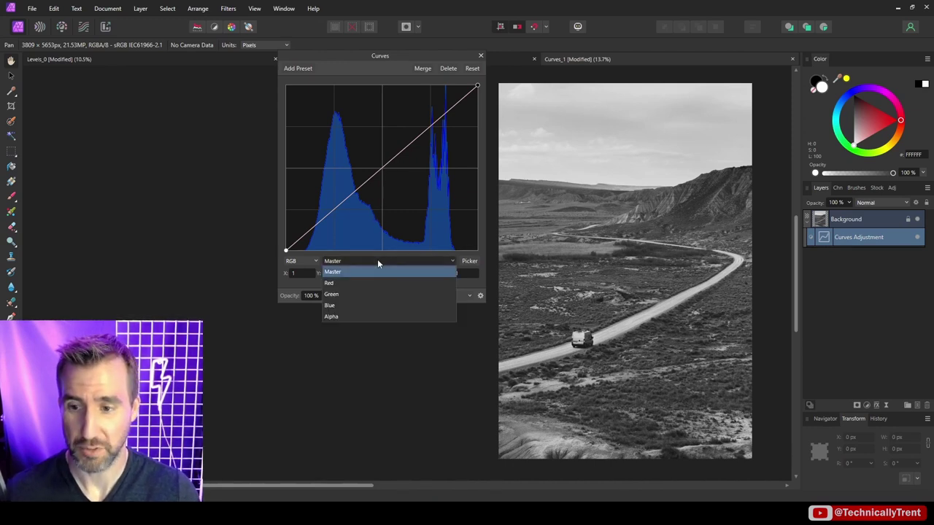
click(335, 283)
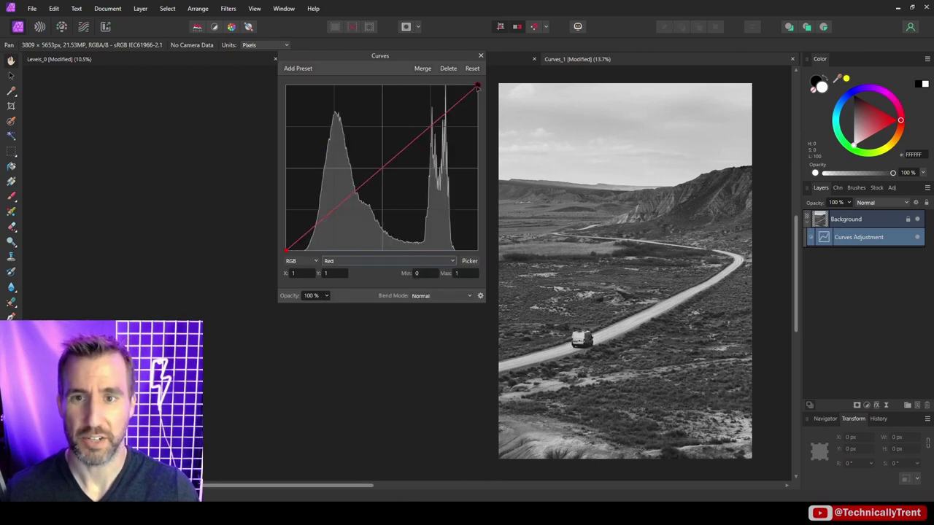
click(436, 120)
drag(435, 125, 433, 115)
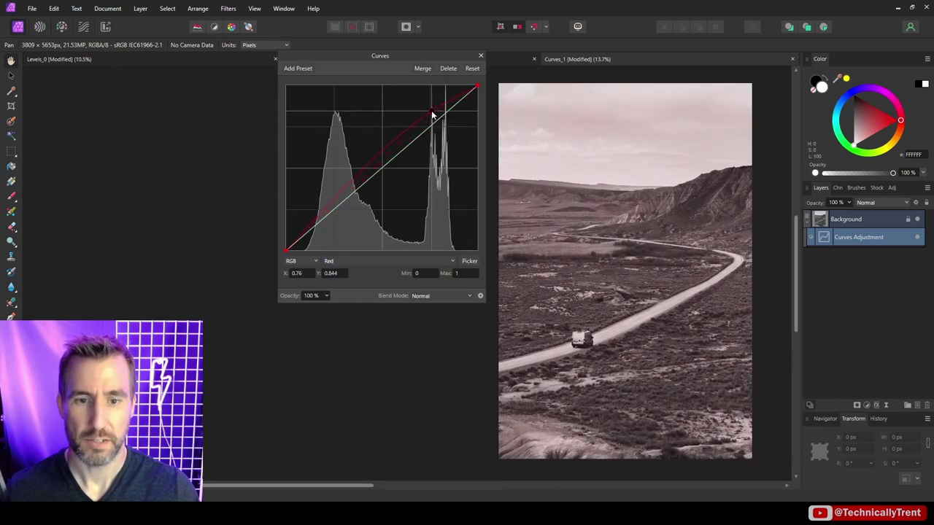
click(341, 189)
drag(342, 190, 347, 214)
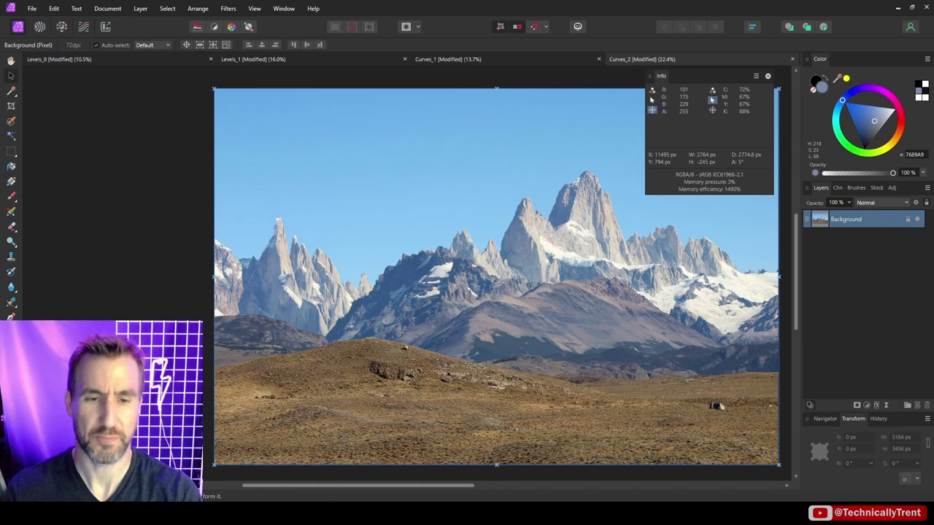
Draw a white square about 404 px wide in the sky of the mountain photo and duplicate it into a row of three
key(m)
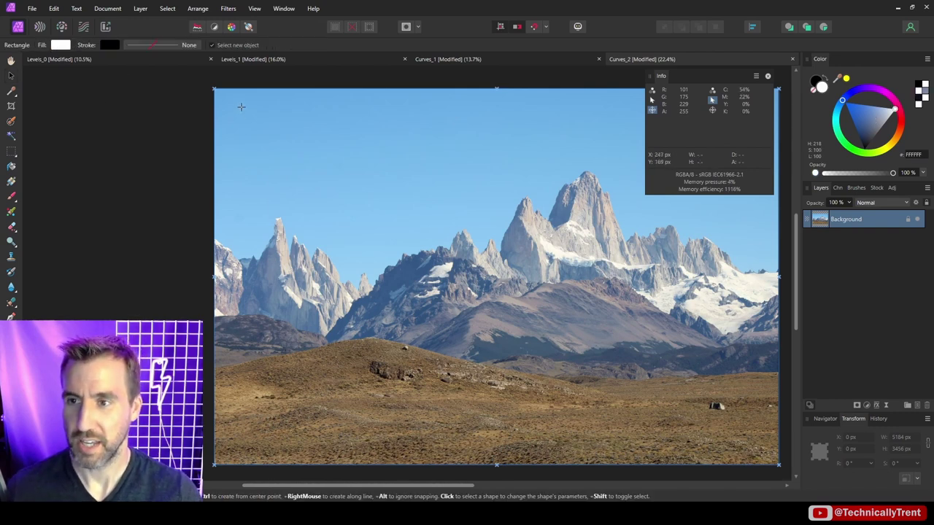
drag(240, 107, 286, 152)
click(12, 76)
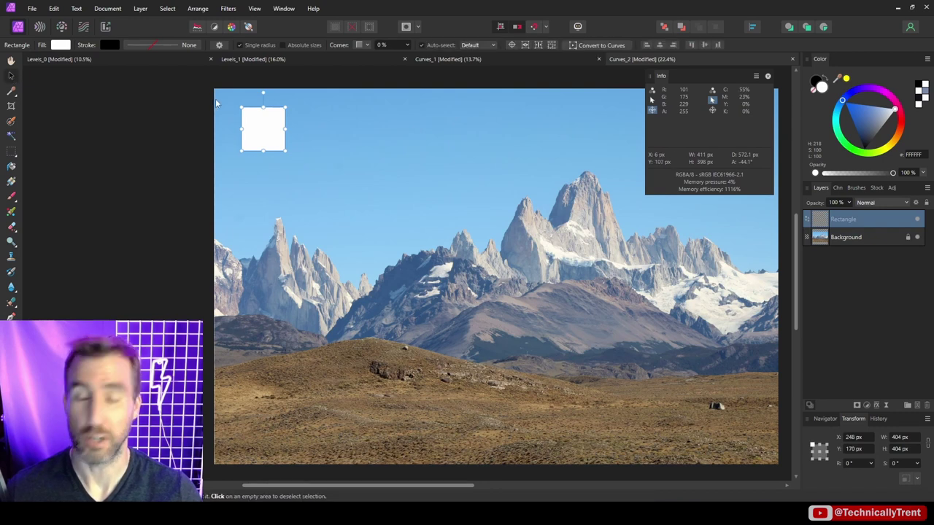
drag(259, 127, 364, 130)
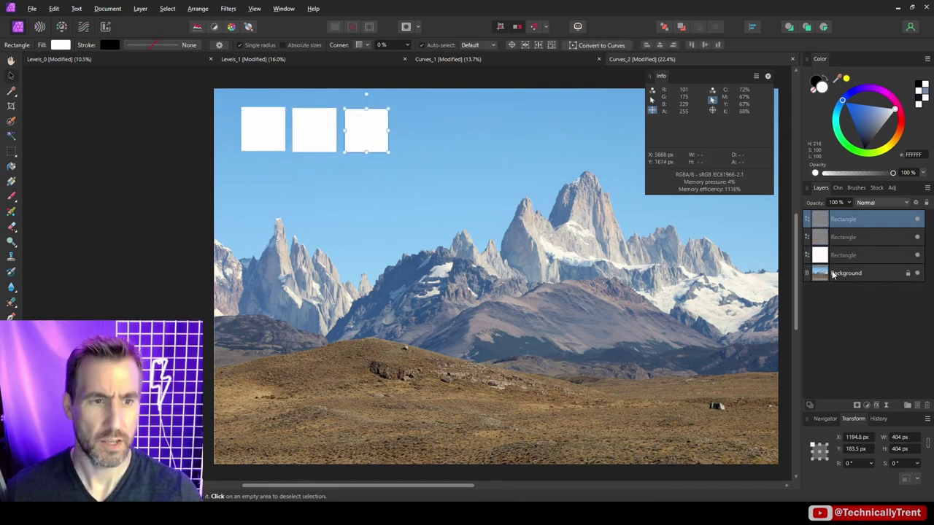
Add a Threshold adjustment to the Background layer, move its dialog clear of the mountains and set the threshold to 98%
click(839, 273)
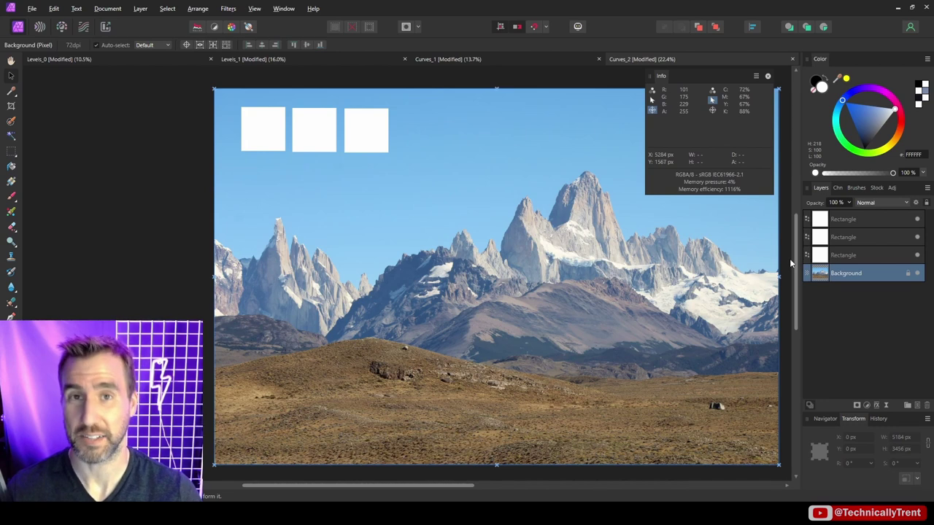
click(866, 405)
click(850, 275)
drag(309, 244, 203, 312)
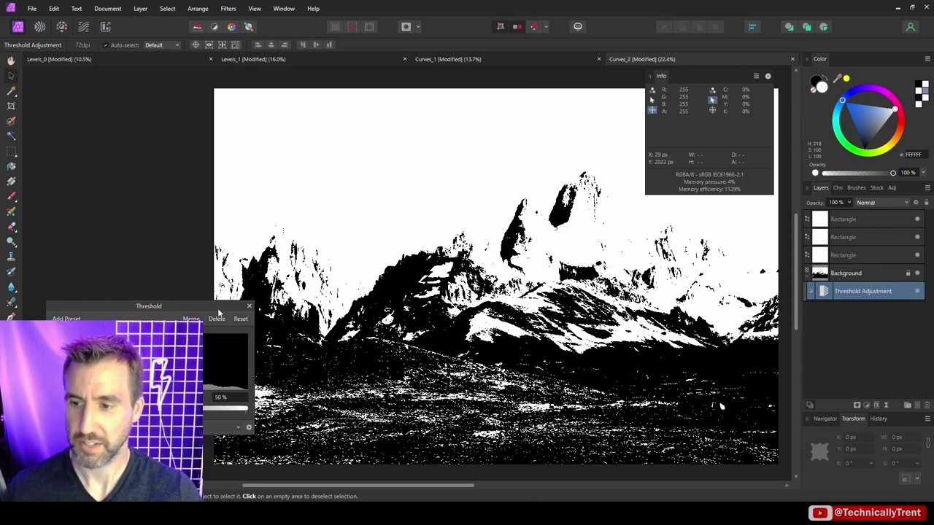
drag(218, 312, 530, 24)
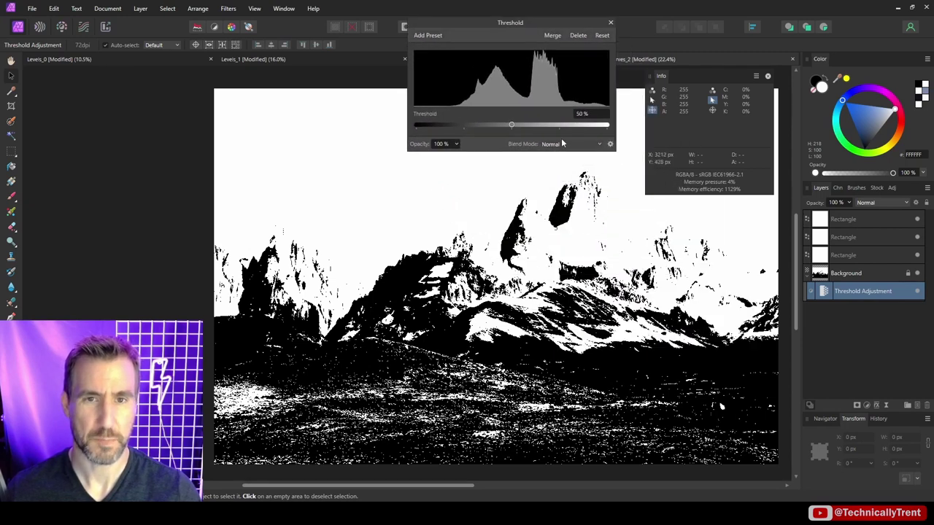
drag(512, 126, 604, 131)
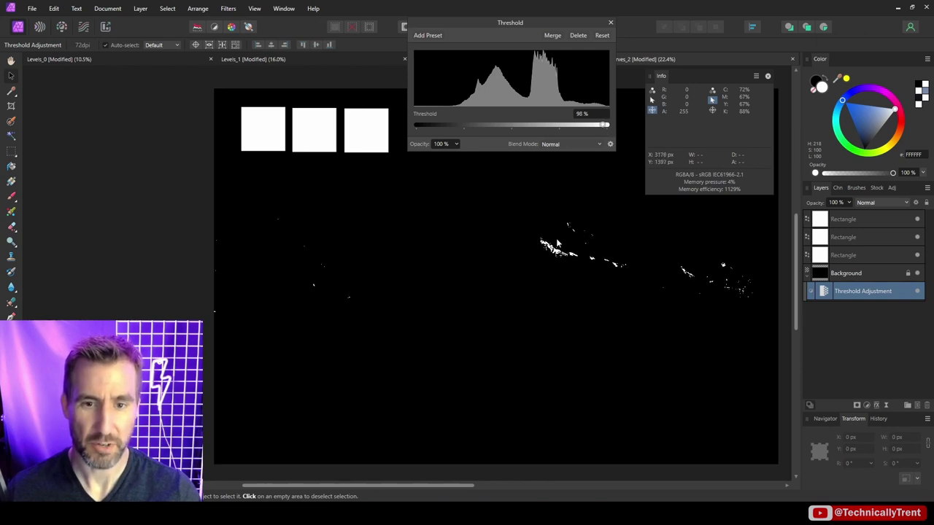
Compare the mountain photo with the Threshold adjustment on and off, leaving the adjustment hidden
click(917, 291)
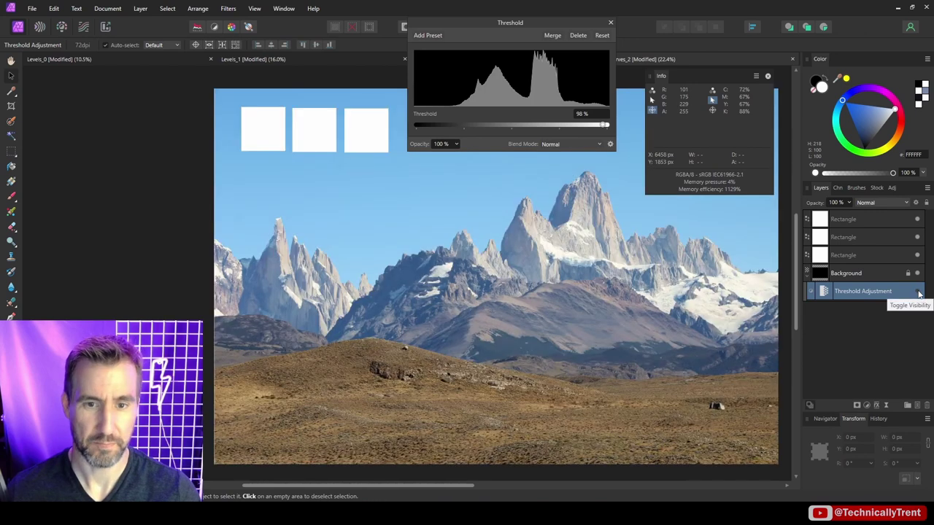
click(917, 291)
click(917, 291)
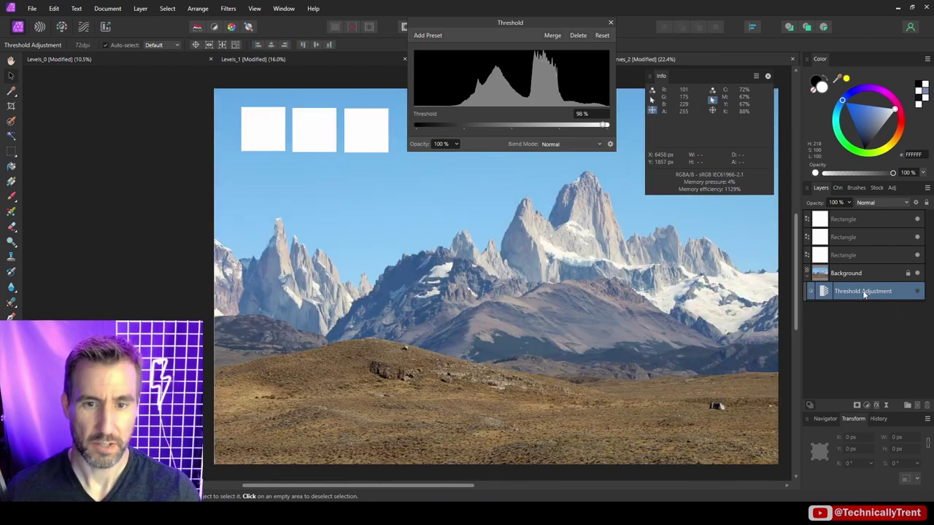
click(918, 291)
click(917, 291)
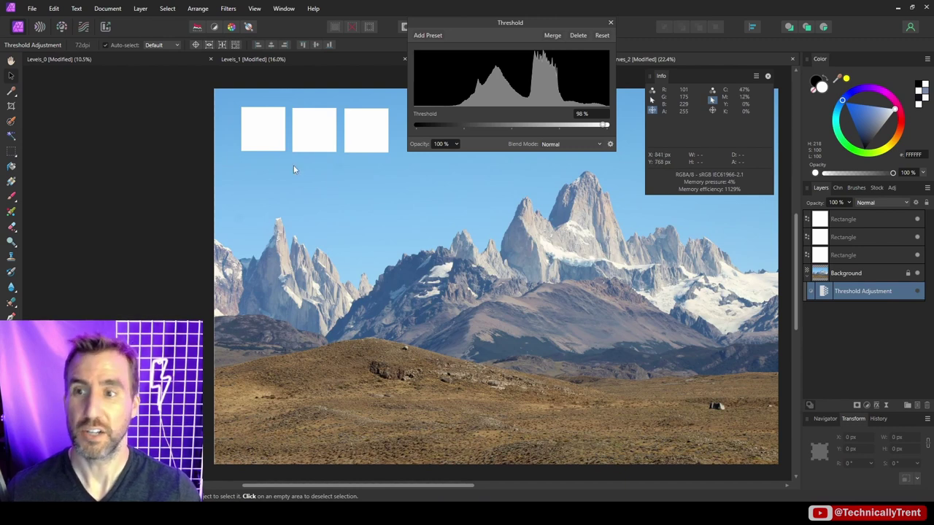
Fill the first square with colour FFFCF0 sampled from the brightest snow, and select the third square
click(264, 128)
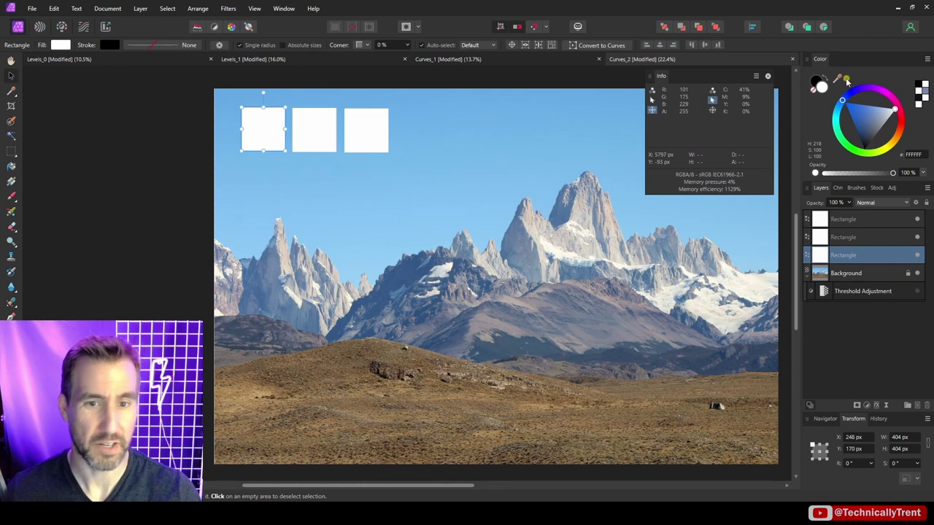
drag(847, 80, 554, 252)
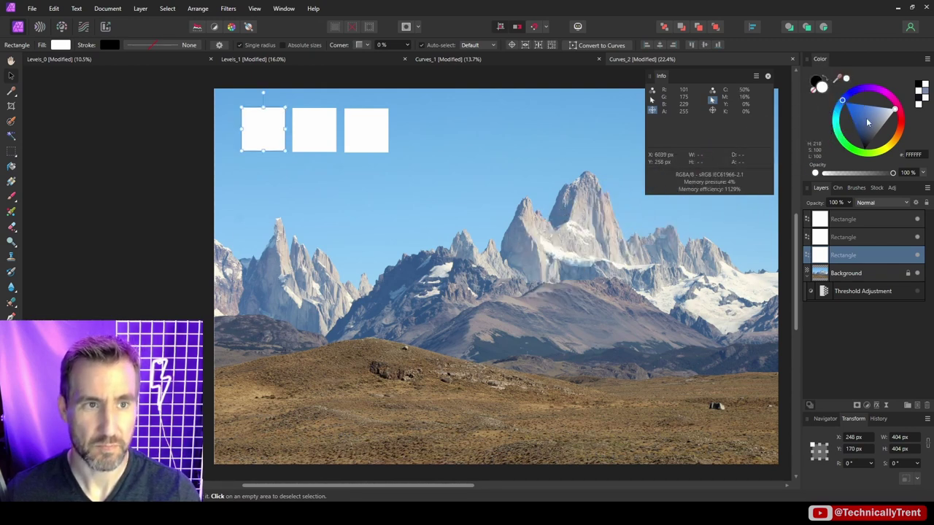
click(847, 80)
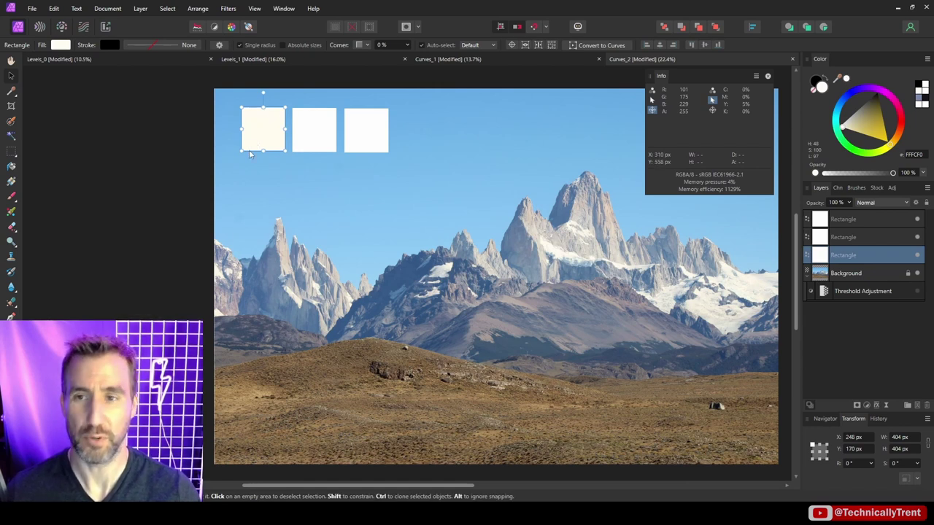
click(368, 142)
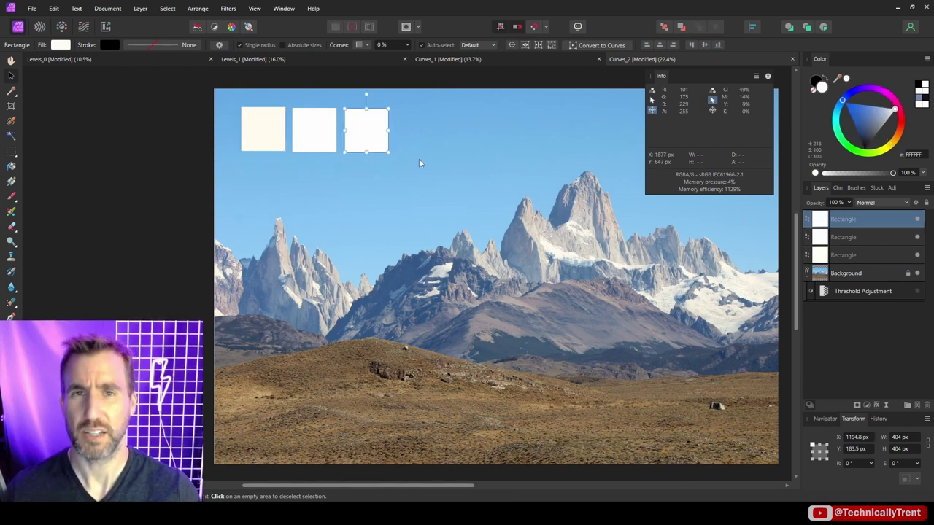
Show the Threshold adjustment again, set its threshold to 8%, and move its dialog off the mountains
click(918, 292)
double_click(824, 291)
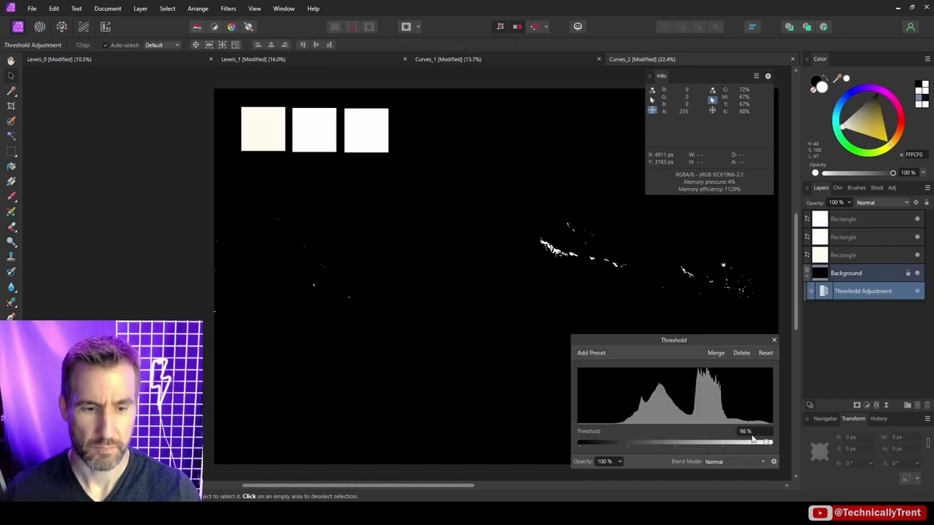
drag(764, 445, 578, 443)
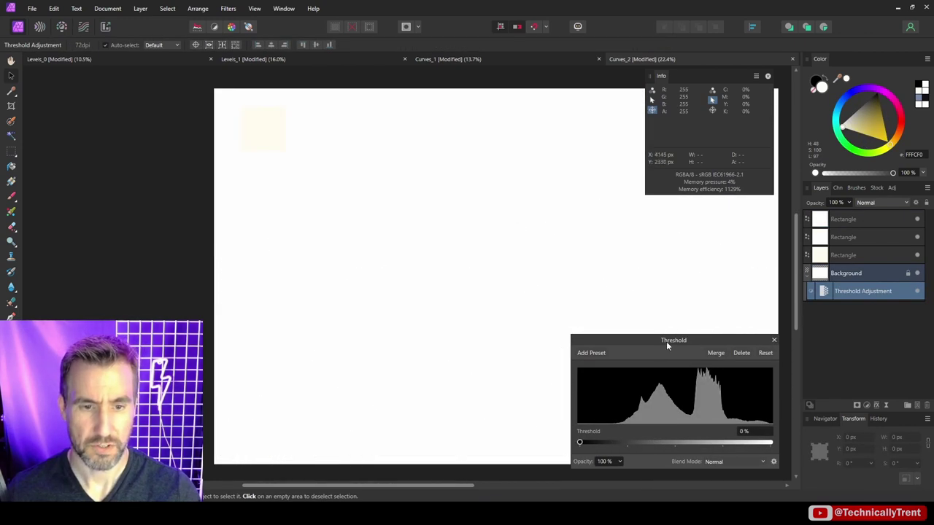
drag(666, 342, 814, 122)
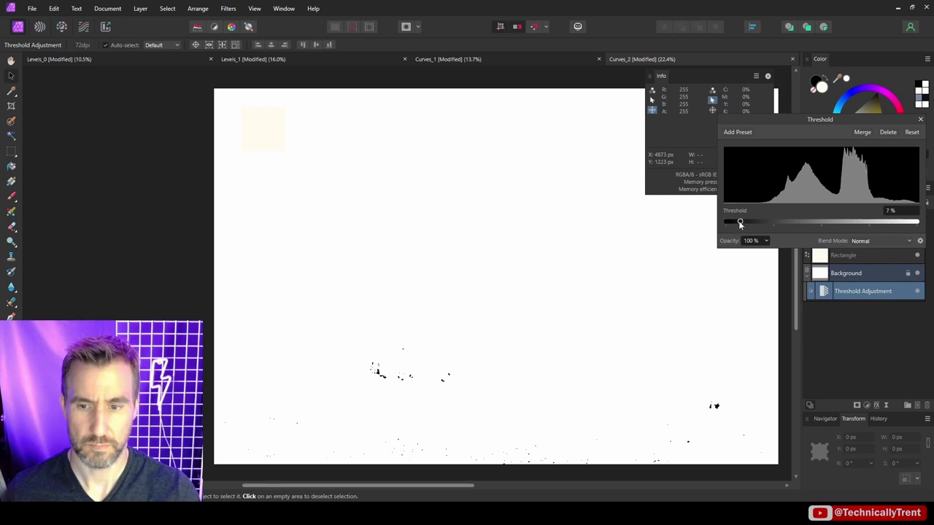
drag(740, 223, 741, 223)
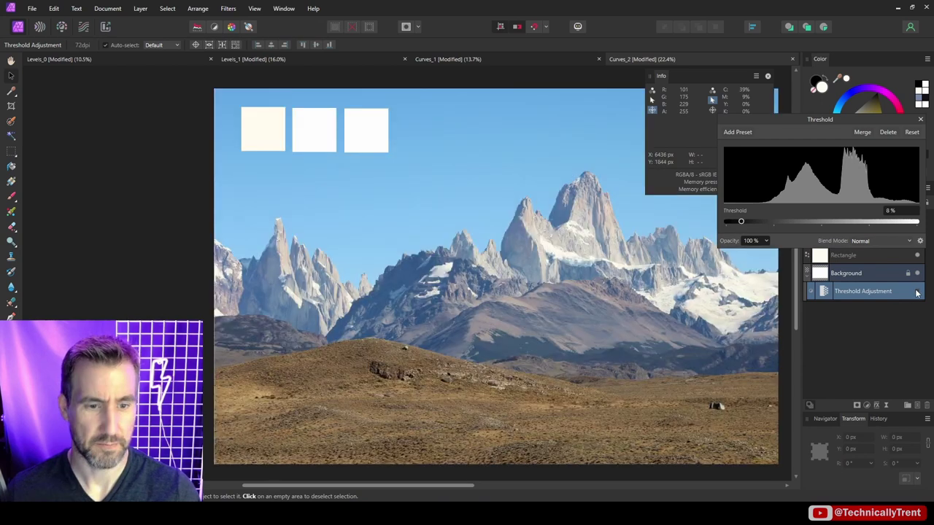
Hide the Threshold adjustment and fill the third square with colour 080D13 sampled from the darkest spot on the brown foreground
click(917, 291)
click(917, 291)
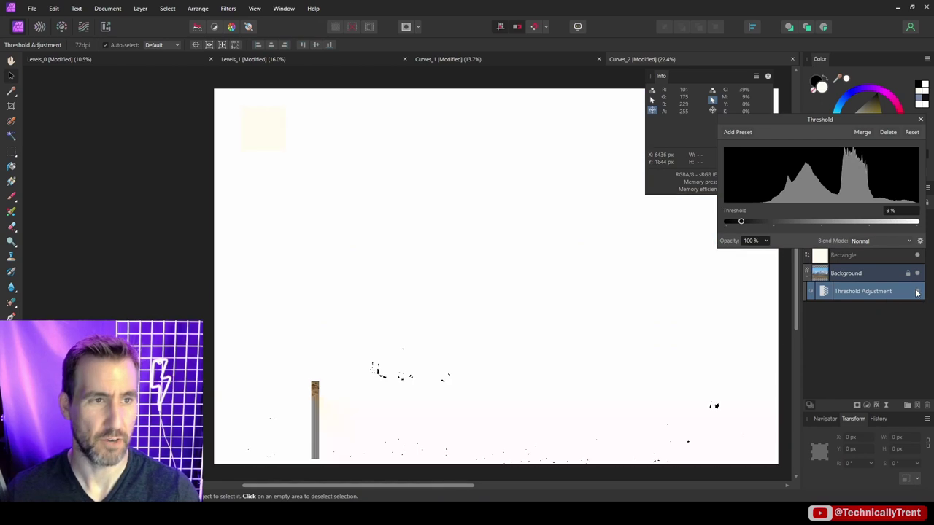
click(917, 293)
click(367, 130)
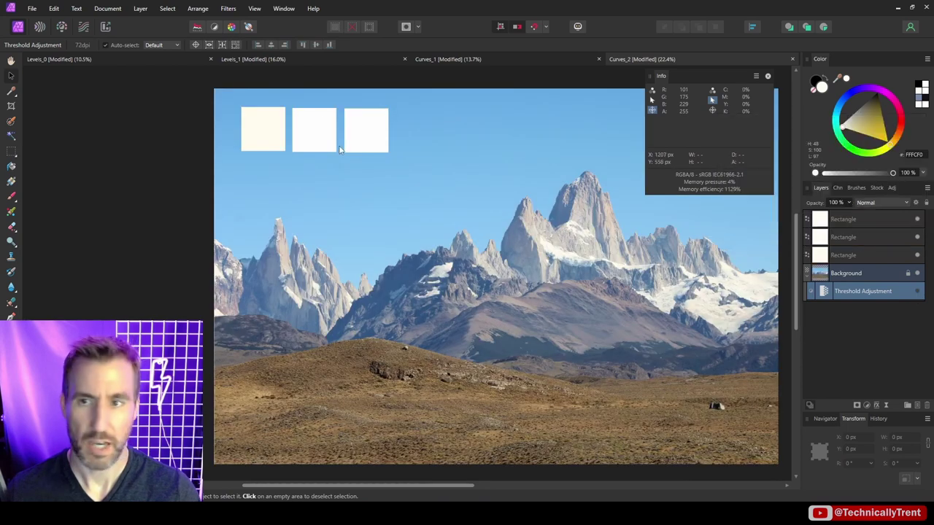
drag(838, 78, 717, 400)
Show the Threshold adjustment again and set its threshold to 49% to locate the midtones
click(313, 130)
click(917, 291)
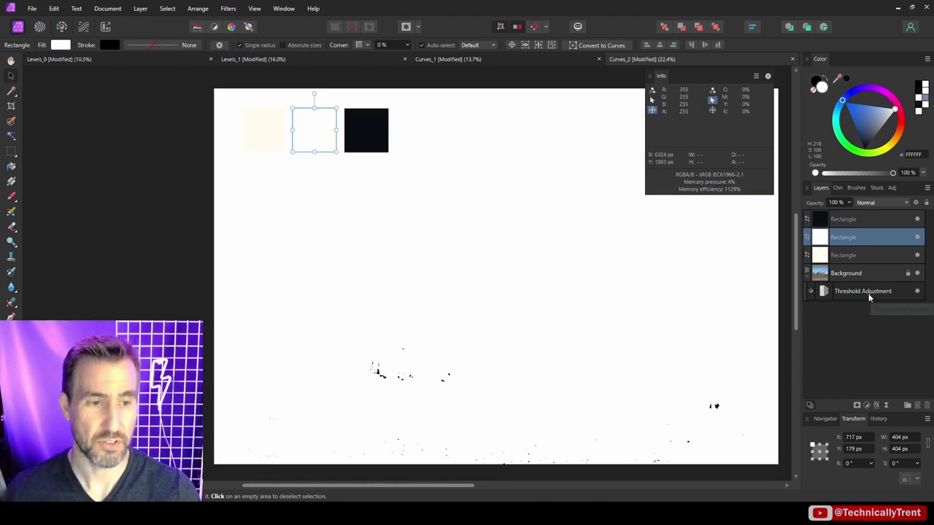
click(867, 292)
click(824, 292)
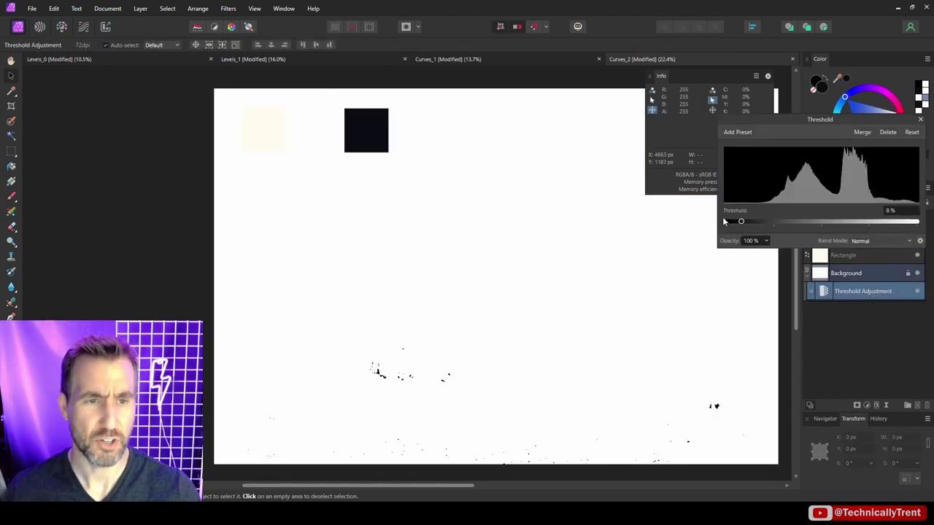
drag(742, 225, 819, 228)
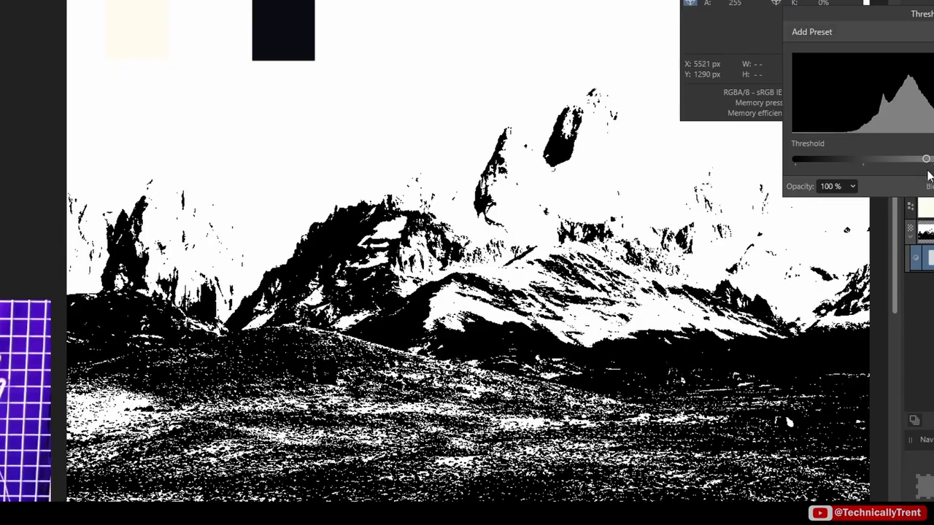
drag(928, 175, 928, 158)
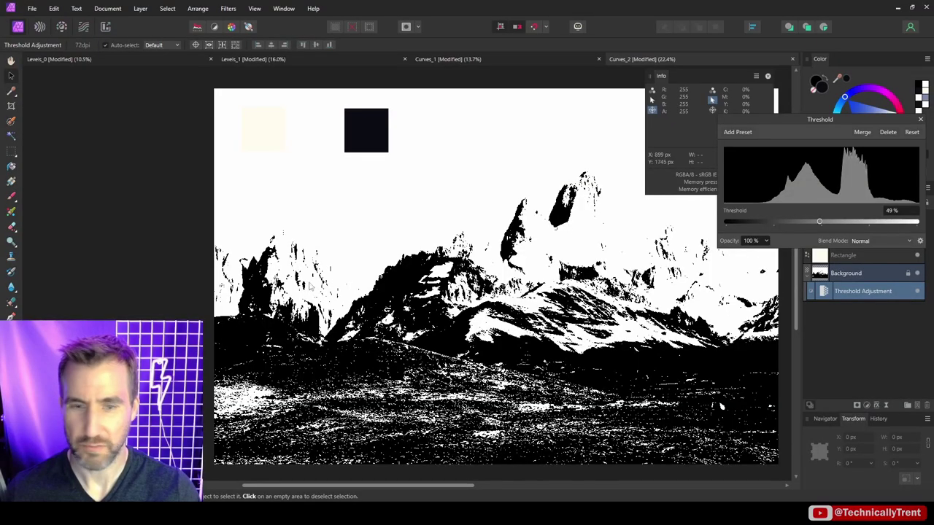
Hide the Threshold adjustment, fill the middle square with midtone colour 607FA2 sampled from the mountains, and clear the selection
mouse_move(309, 287)
mouse_down()
mouse_move(310, 296)
mouse_move(307, 288)
mouse_up()
click(314, 130)
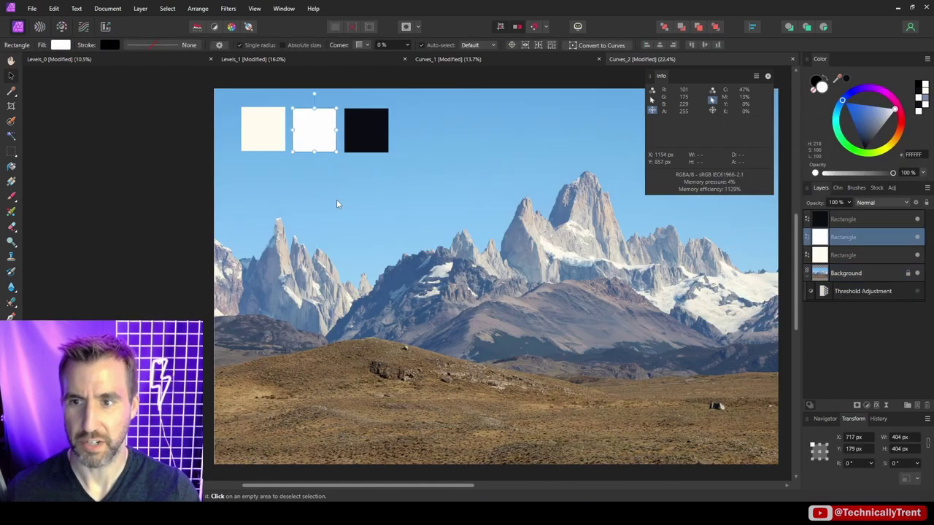
drag(843, 82, 305, 130)
key(ctrl+d)
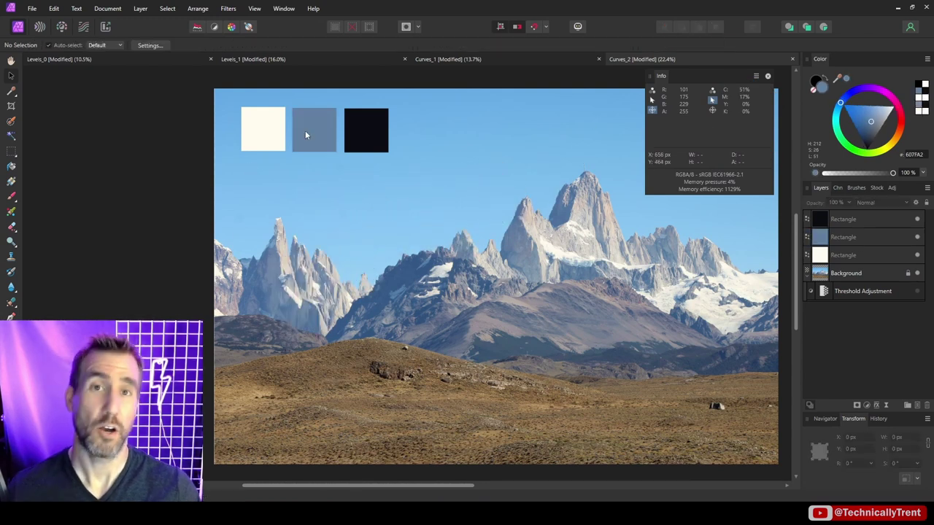
Group the white, midtone and black sample squares and expand the group in the layer stack
click(262, 132)
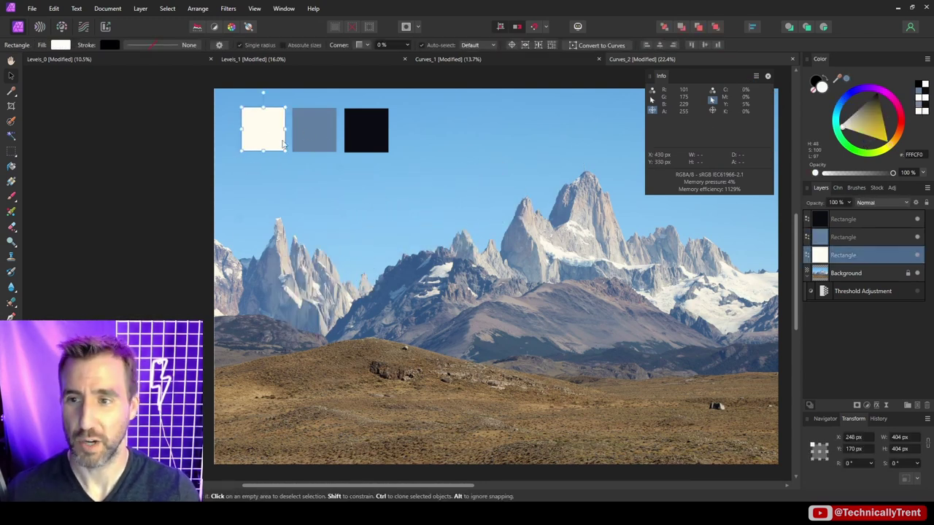
click(322, 124)
click(378, 129)
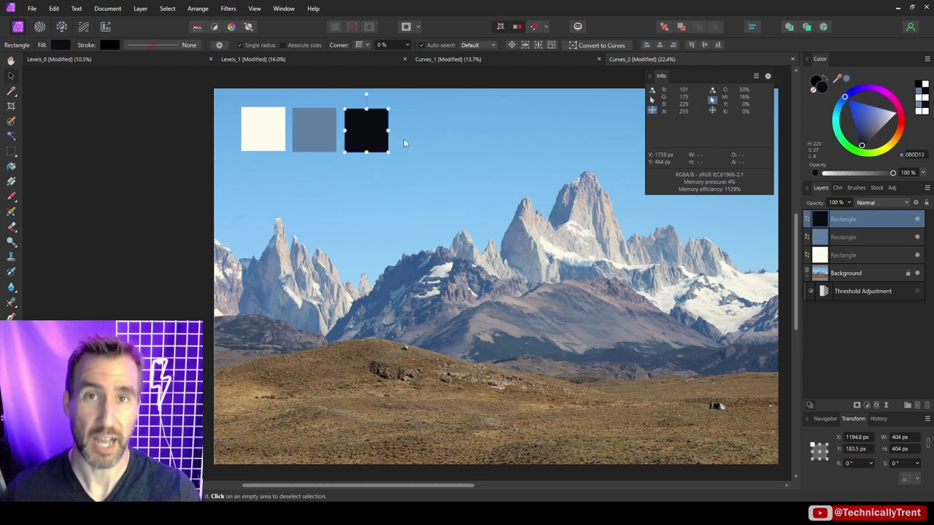
shift+click(854, 254)
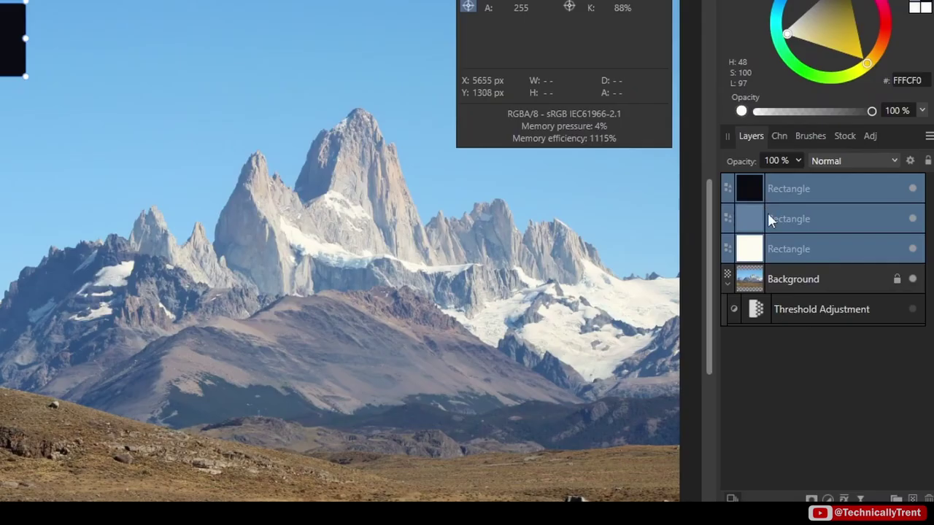
key(ctrl+g)
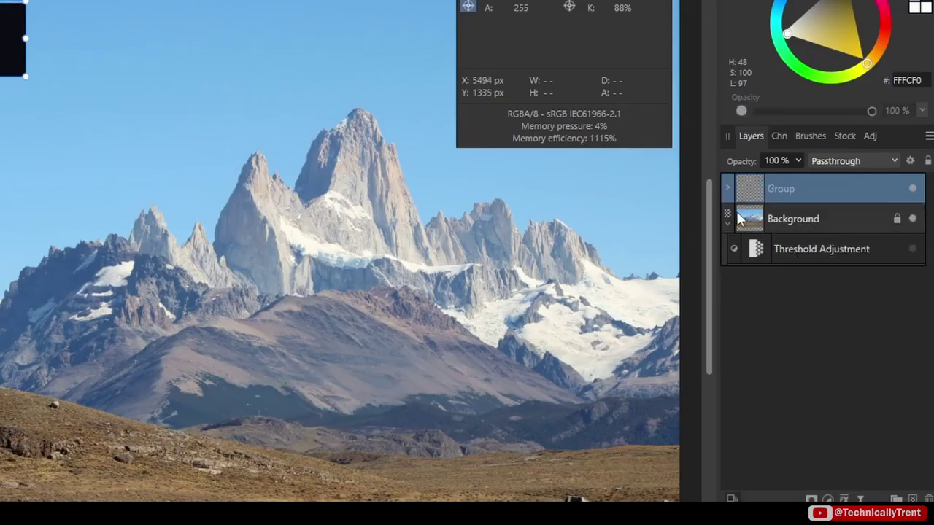
click(727, 189)
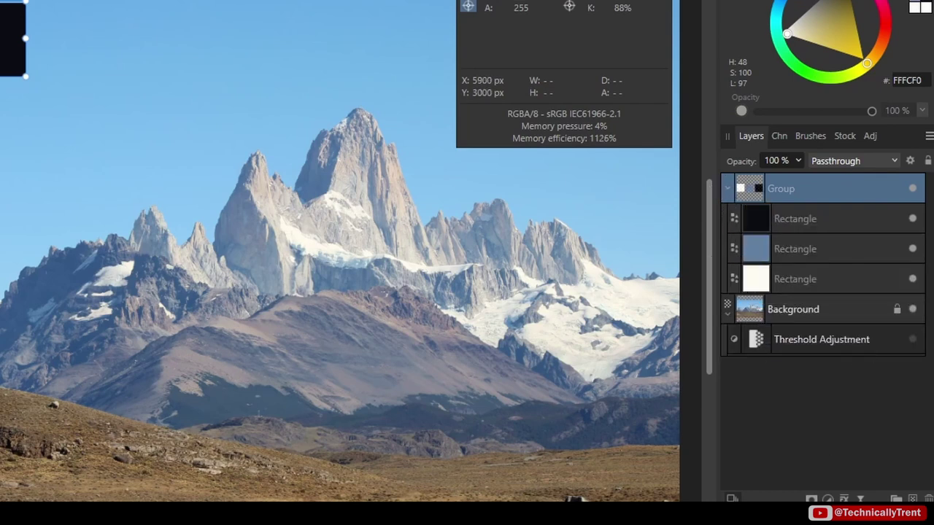
Add a Curves adjustment above the squares inside the group and place the Info sample point on the white square
click(827, 499)
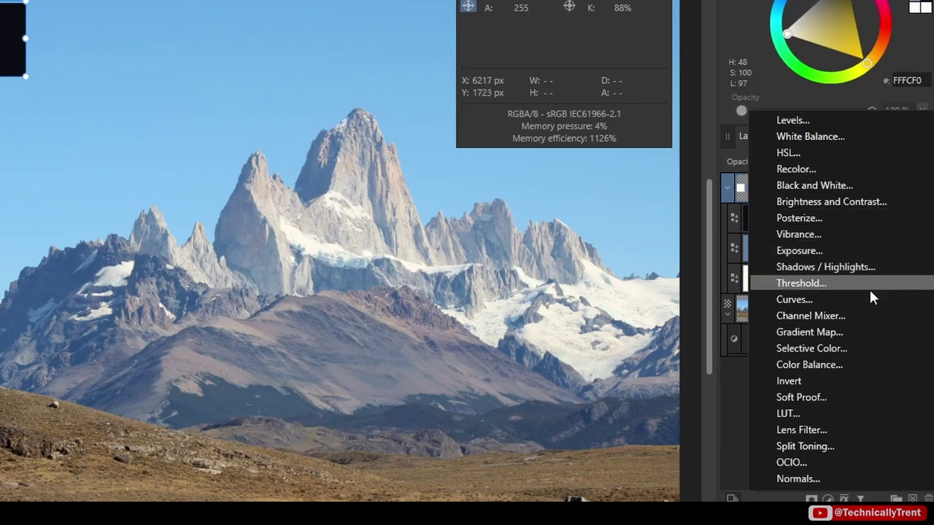
click(872, 300)
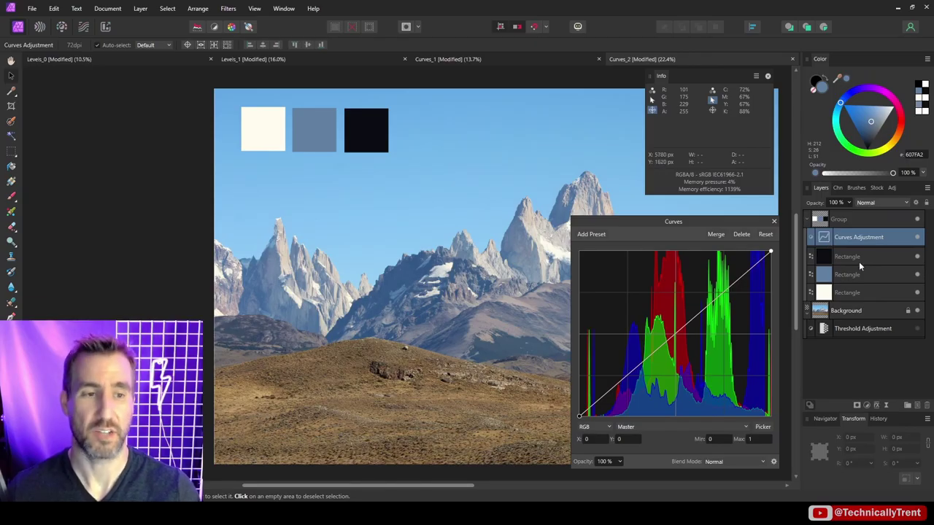
mouse_move(770, 251)
mouse_down()
mouse_move(694, 246)
mouse_move(766, 252)
mouse_up()
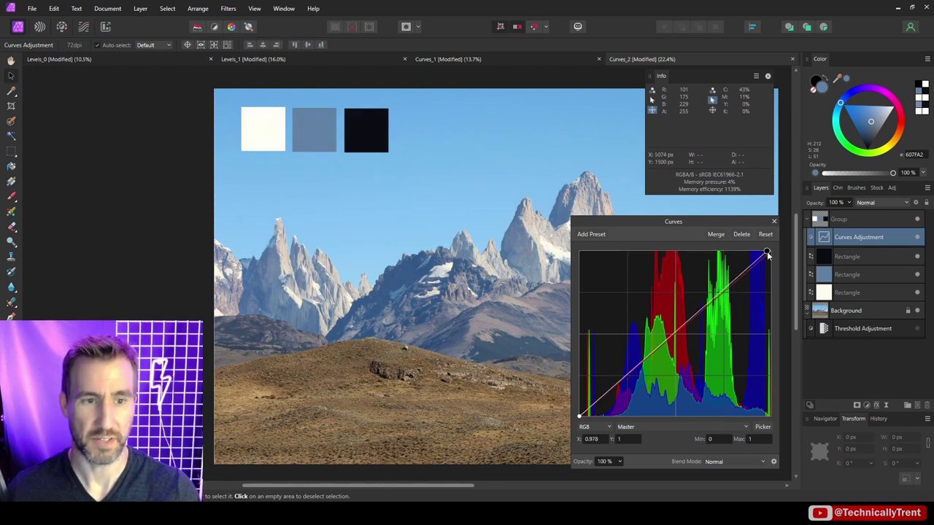
key(ctrl+z)
drag(661, 76, 636, 76)
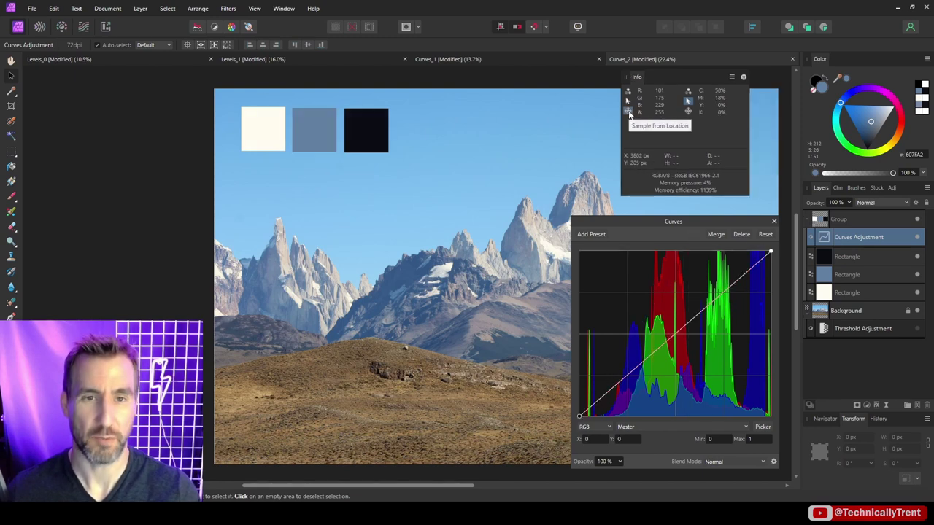
mouse_move(630, 112)
mouse_down()
mouse_move(255, 117)
mouse_move(259, 124)
mouse_up()
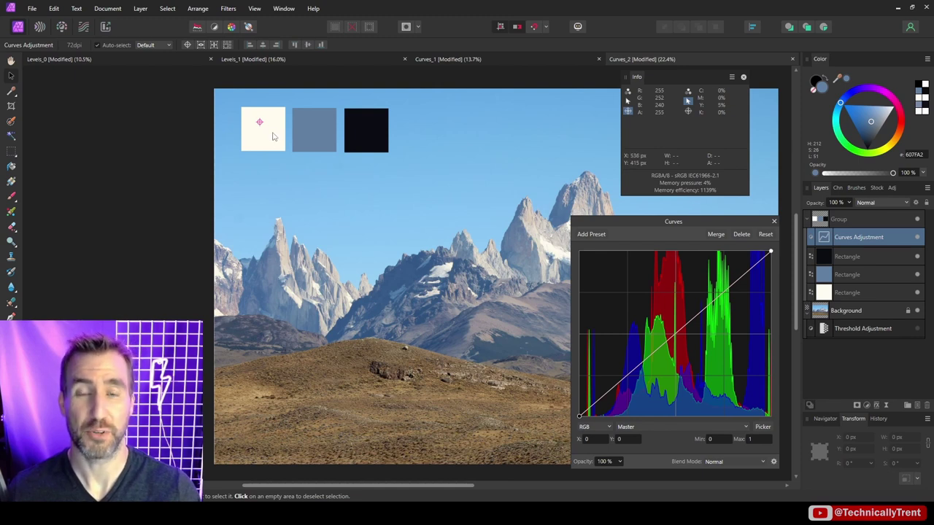
Move the white point of the Green curve to X 0.986 so the white square's green value reaches 255
click(662, 429)
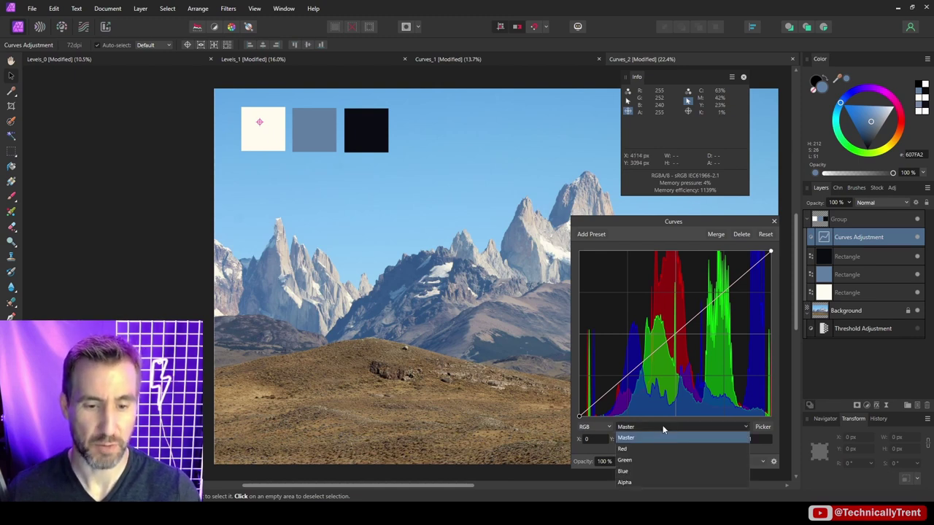
click(661, 443)
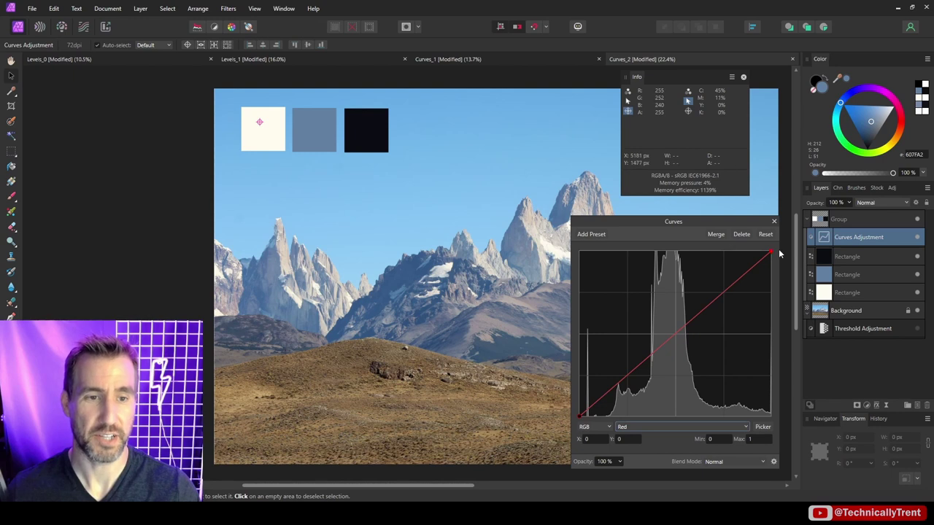
click(648, 427)
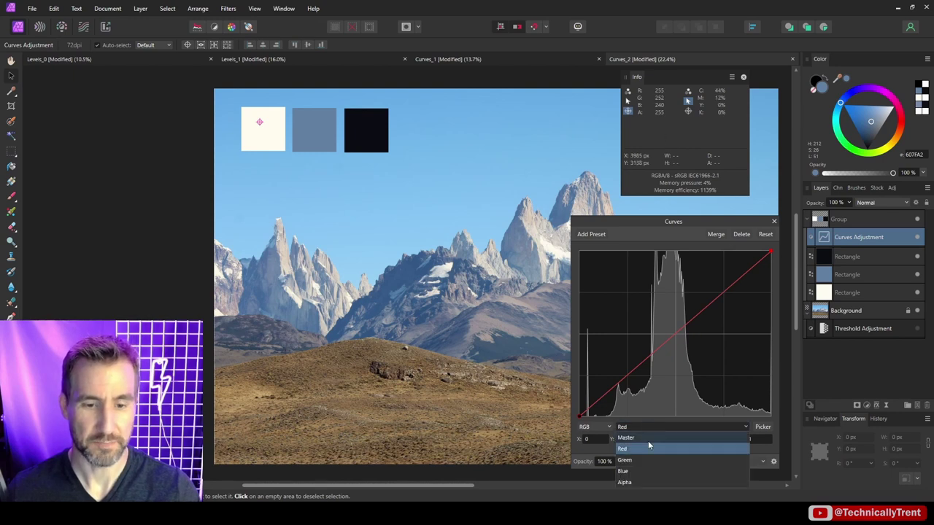
click(650, 461)
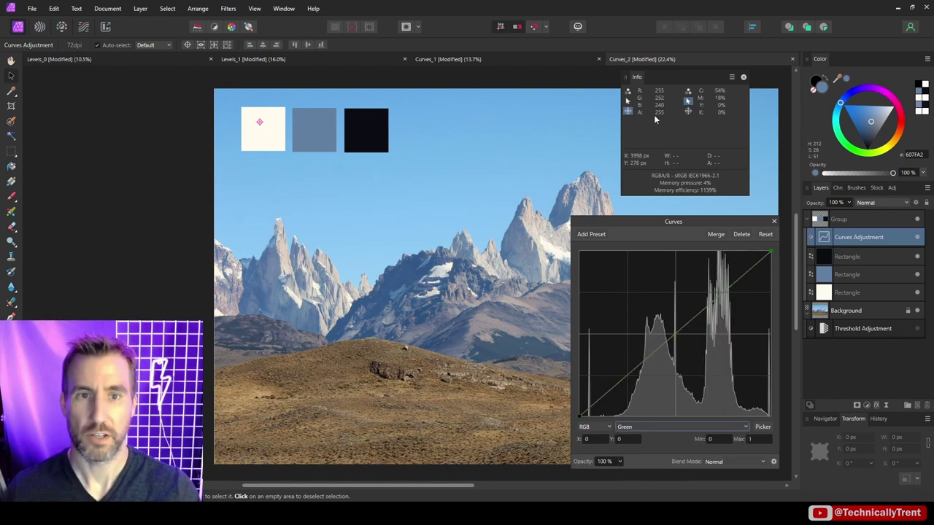
click(771, 253)
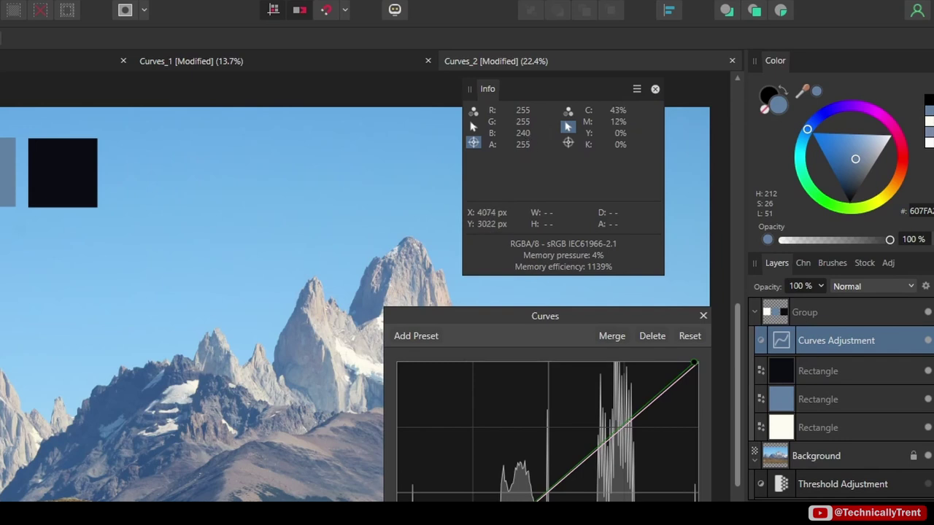
Move the white point of the Blue curve to X 0.935 and sample the white square to check its colour
click(652, 428)
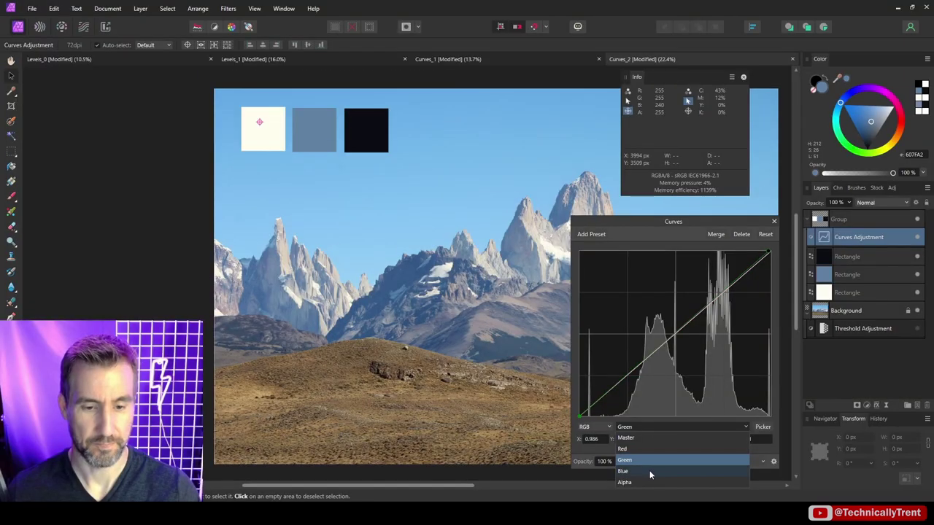
click(650, 473)
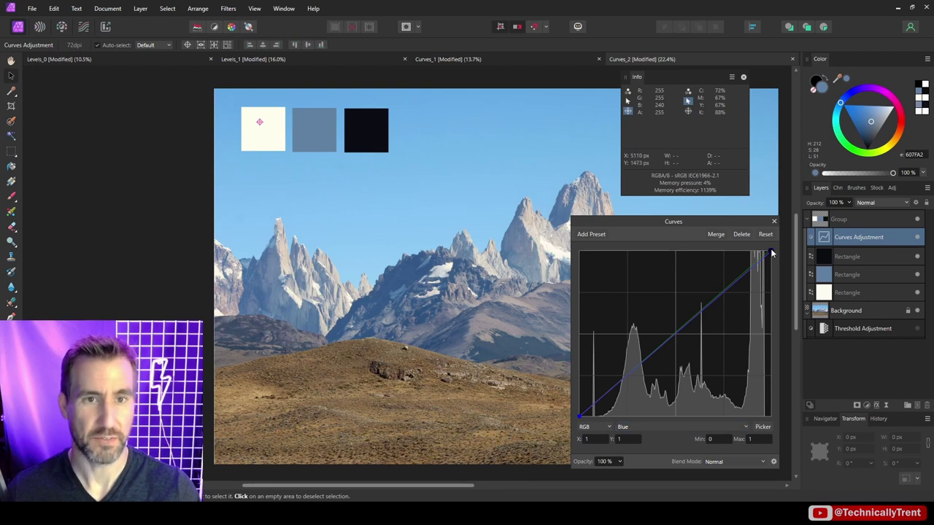
drag(772, 254, 766, 252)
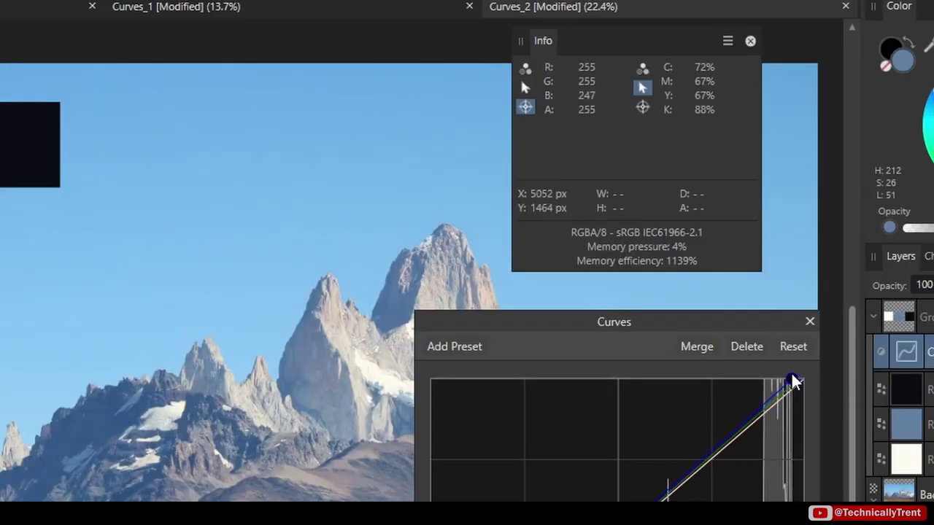
drag(794, 383, 779, 379)
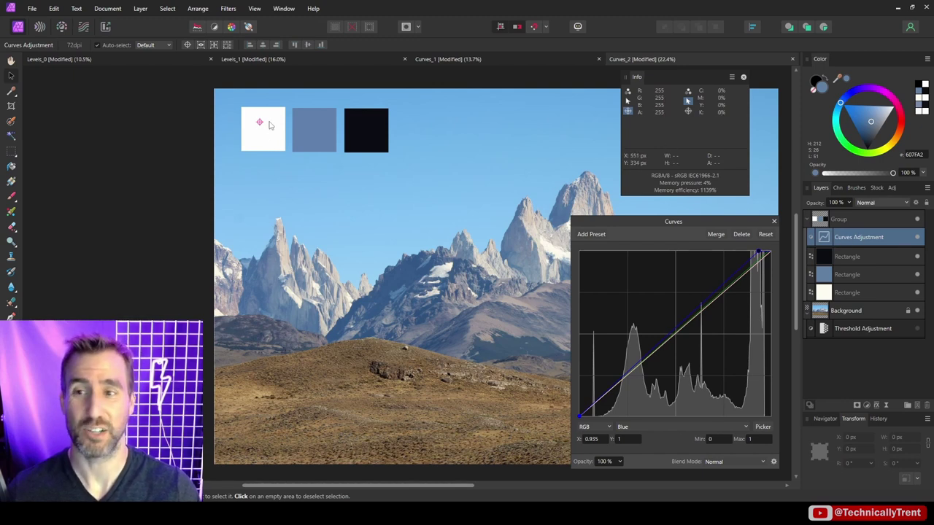
drag(846, 79, 264, 131)
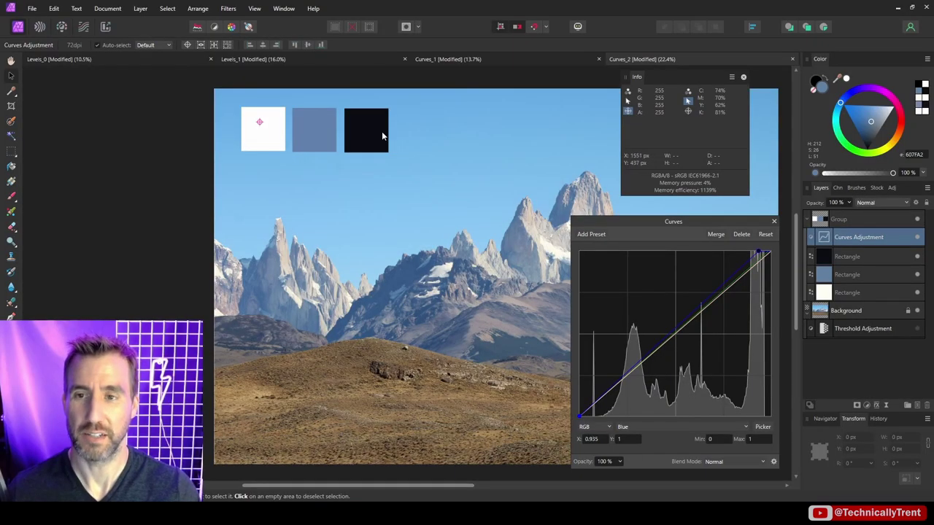
Place the Info sample point on the black square and move the Red curve's black point to X 0.046
drag(628, 113, 363, 125)
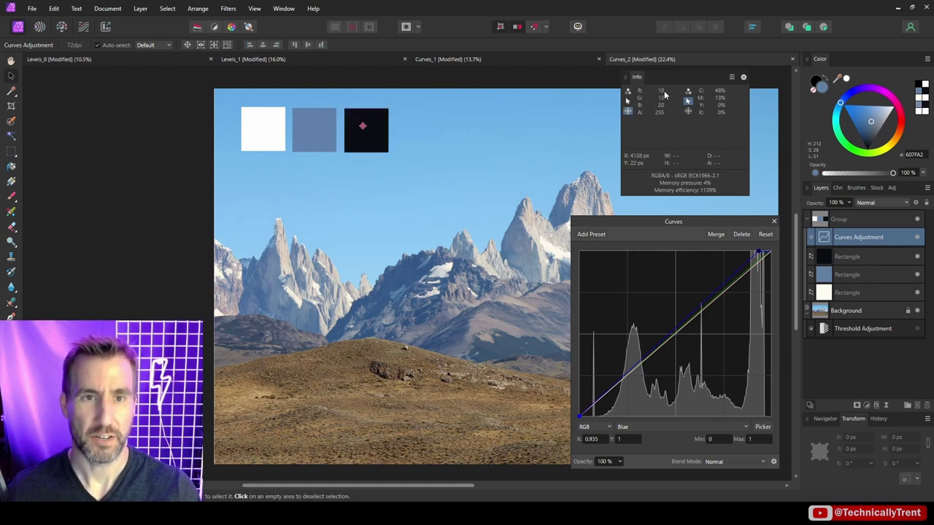
click(635, 427)
click(639, 442)
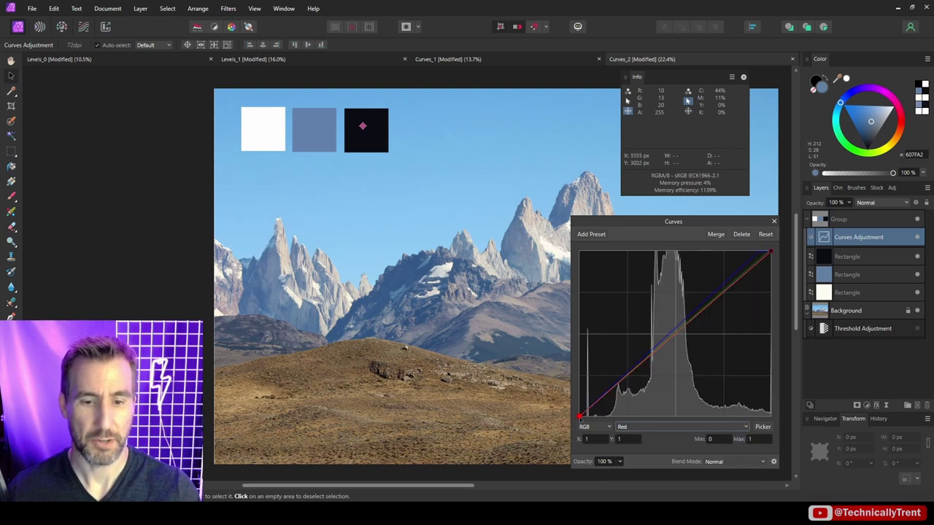
click(580, 417)
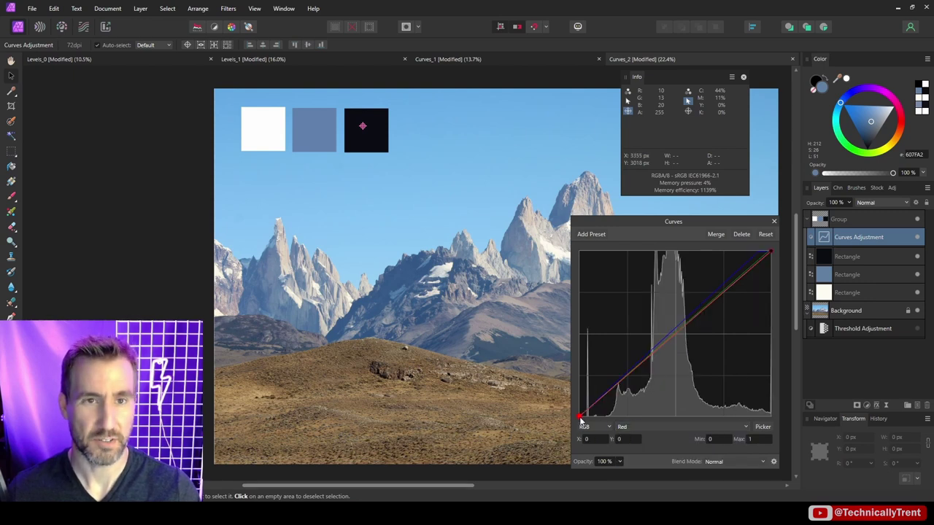
drag(581, 419, 559, 444)
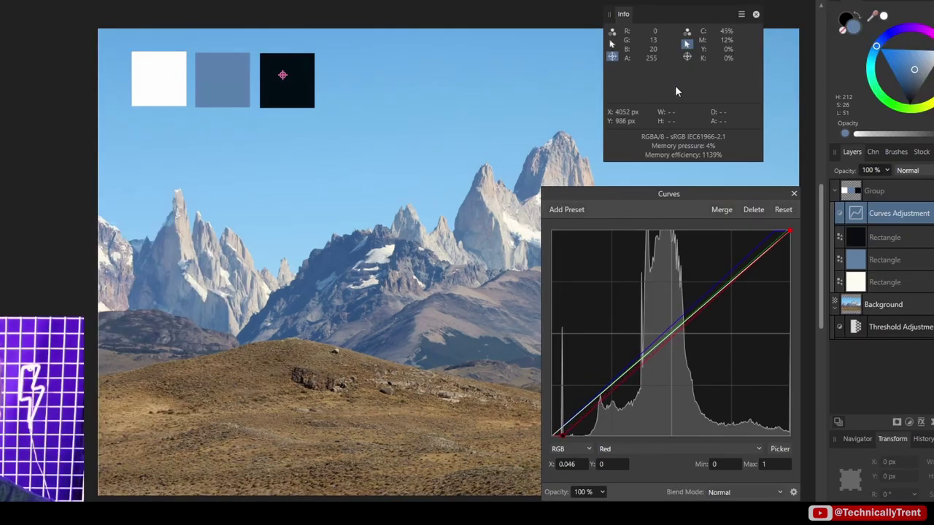
Move the black point of the Green curve to X 0.051 so the black square's green value reaches 0
click(620, 450)
click(618, 487)
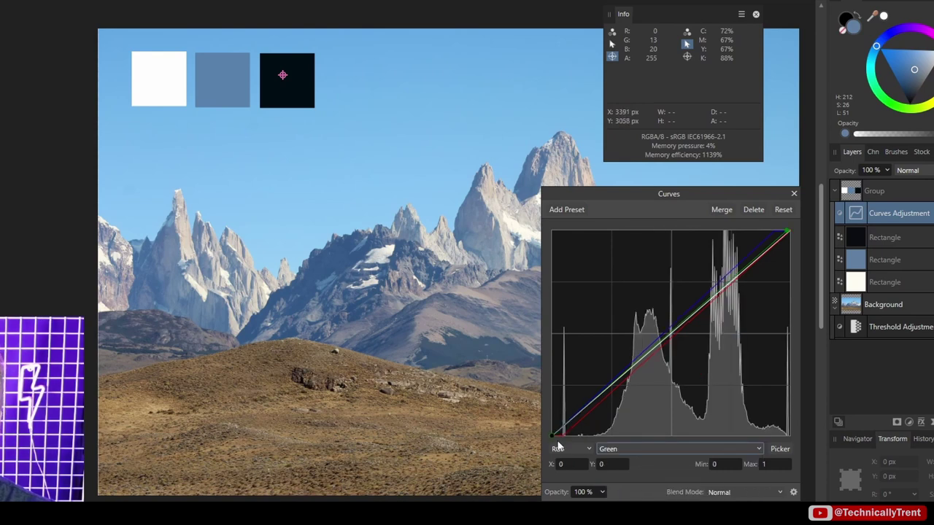
drag(553, 439, 564, 438)
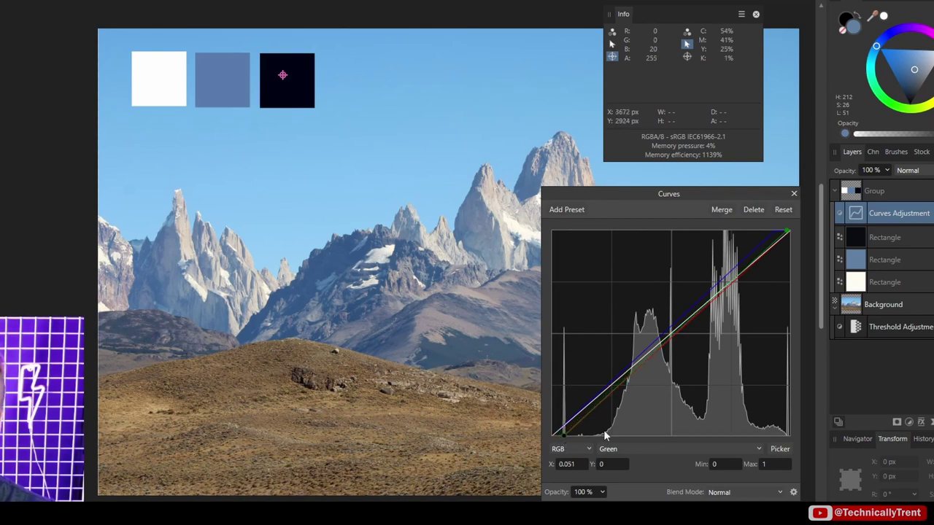
Move the black point of the Blue curve to X 0.071 so the black square's blue value reaches 0
click(633, 450)
click(607, 503)
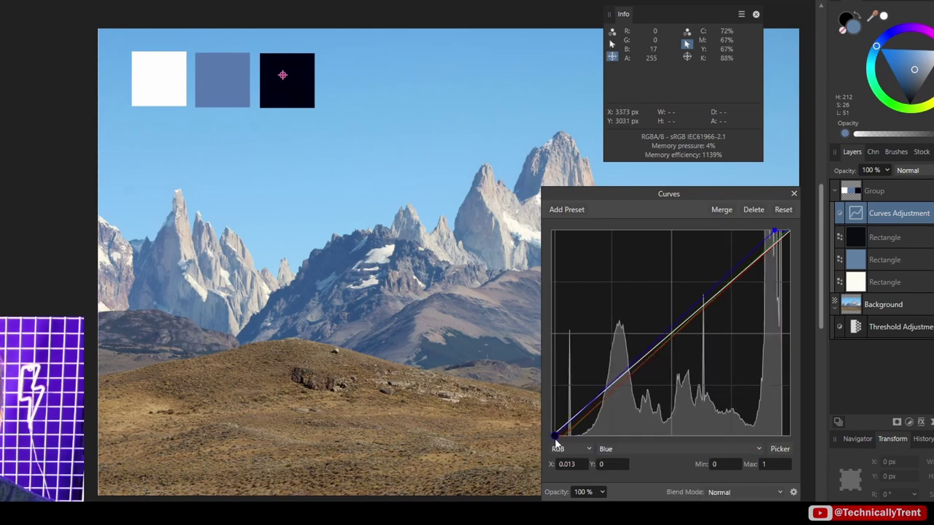
drag(556, 439, 569, 440)
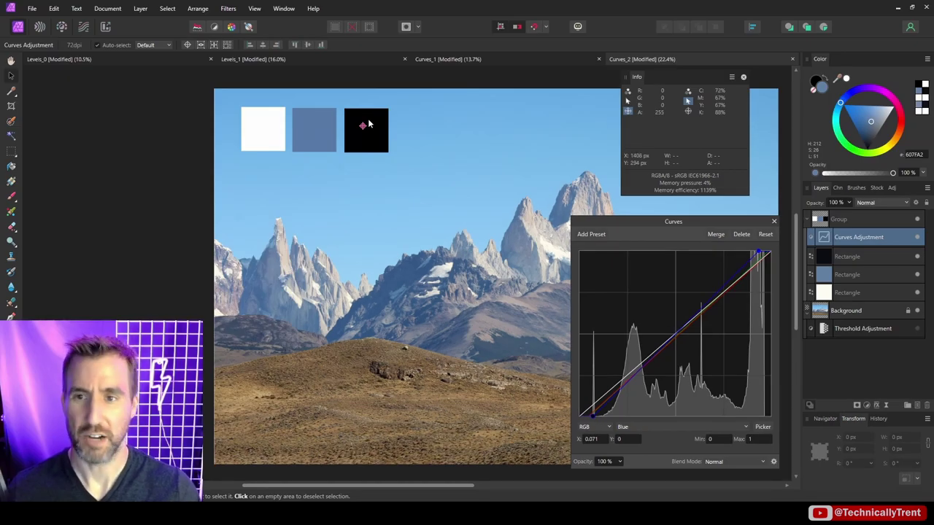
Move the Info sample point onto the midtone square
mouse_move(847, 78)
mouse_down()
mouse_move(843, 87)
mouse_move(377, 131)
mouse_move(458, 151)
mouse_move(510, 149)
mouse_up()
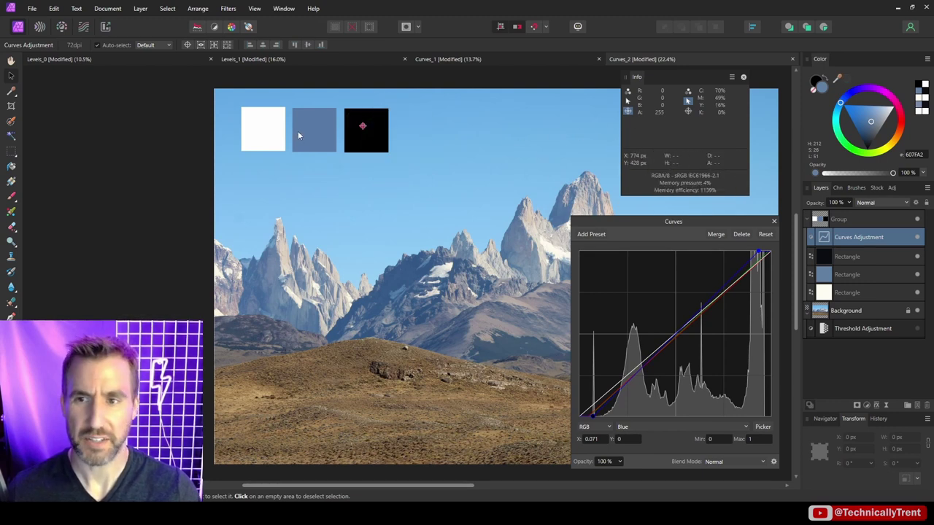
drag(362, 125, 314, 128)
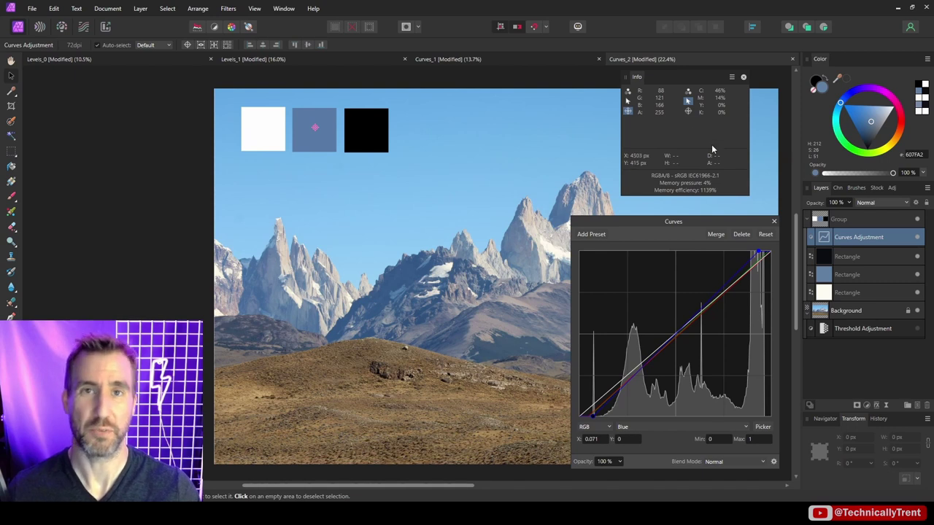
drag(719, 222, 707, 206)
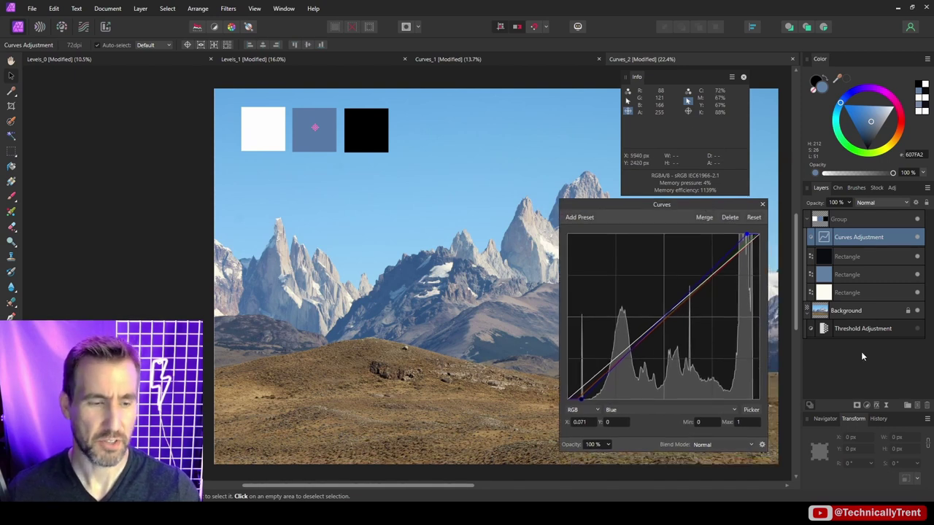
Use the Threshold adjustment at 52% to find a new midtone in the mountains and refill the midtone square with colour 8898AD
click(916, 330)
drag(670, 429, 666, 429)
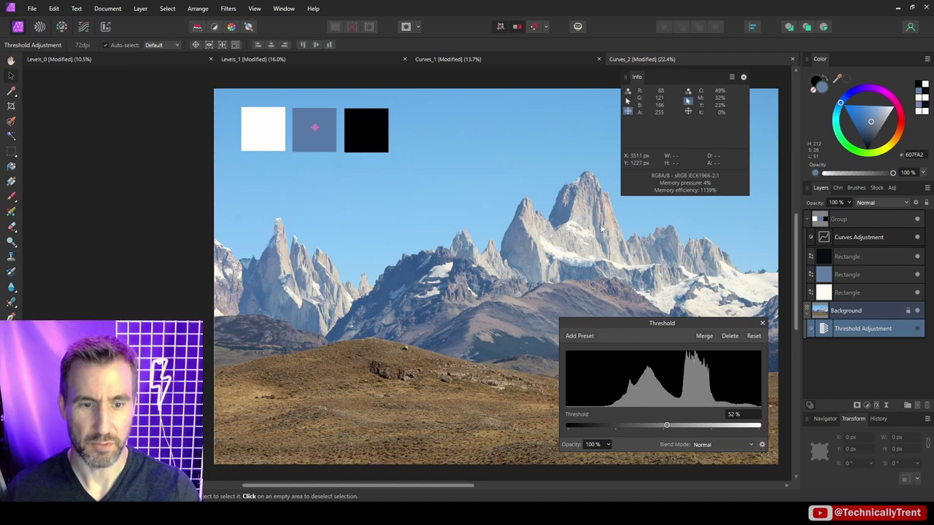
click(319, 144)
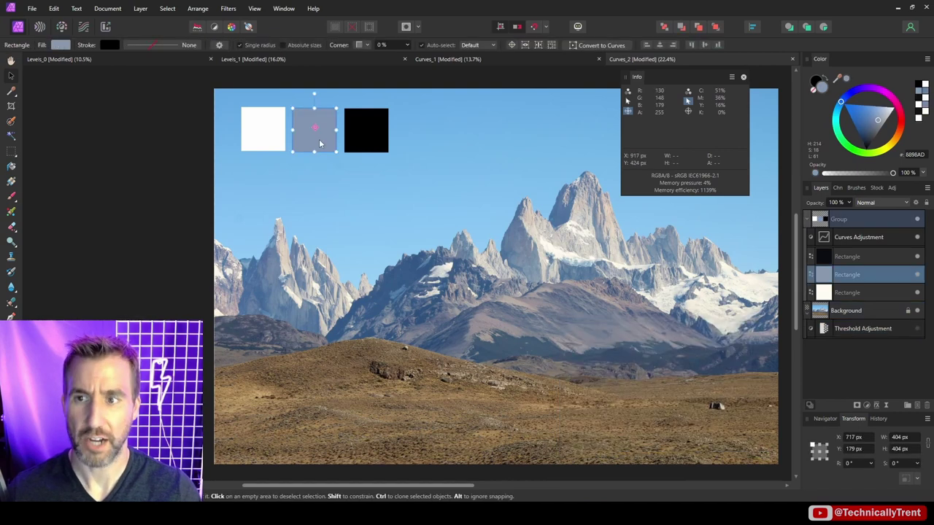
In the group's Curves adjustment, add a Master midpoint at X 0.5, Y 0.491 and a Green midpoint at X 0.511, Y 0.417
double_click(834, 239)
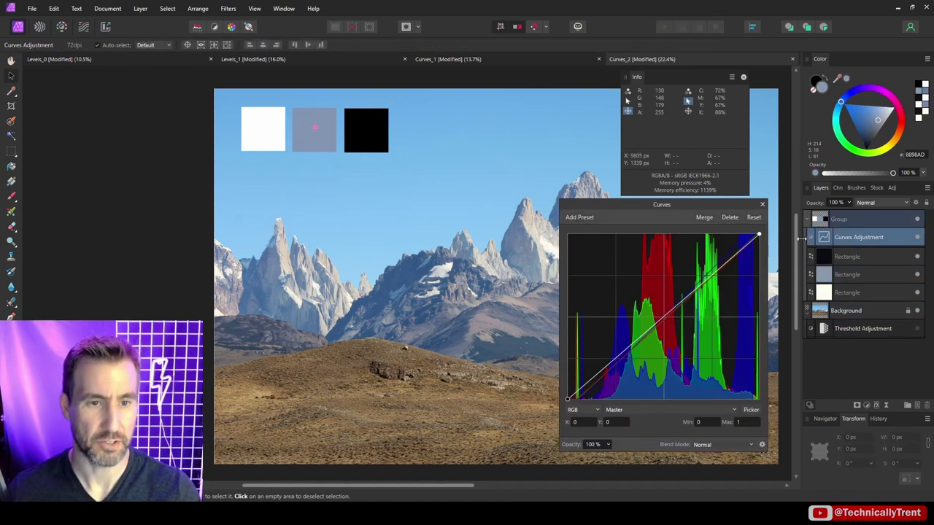
click(664, 319)
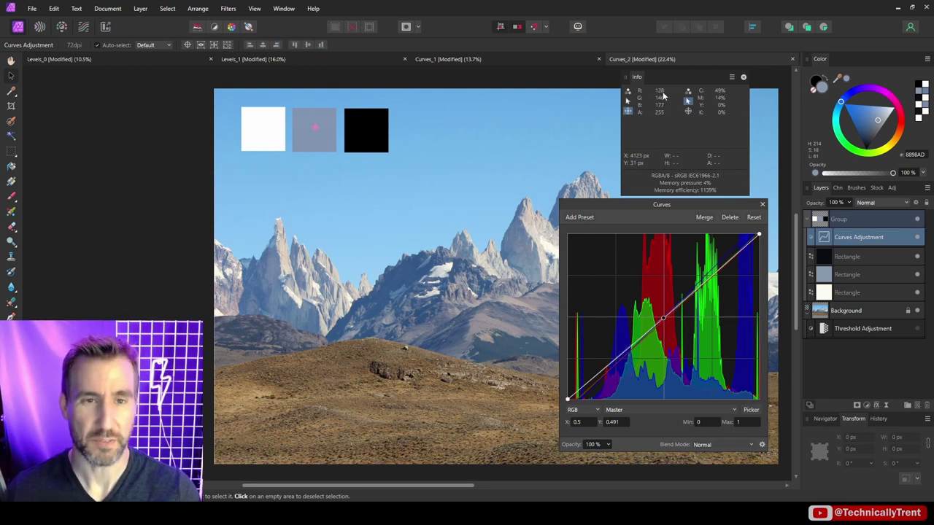
click(638, 410)
click(636, 443)
drag(662, 319, 665, 334)
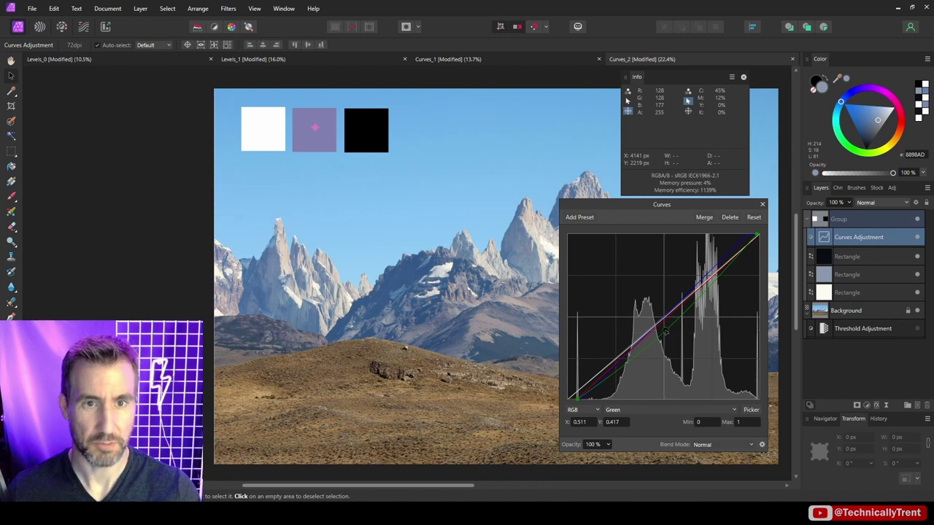
Lower the middle of the Blue curve until the midtone square's blue value reaches 128, and close the Curves settings
click(638, 411)
click(637, 454)
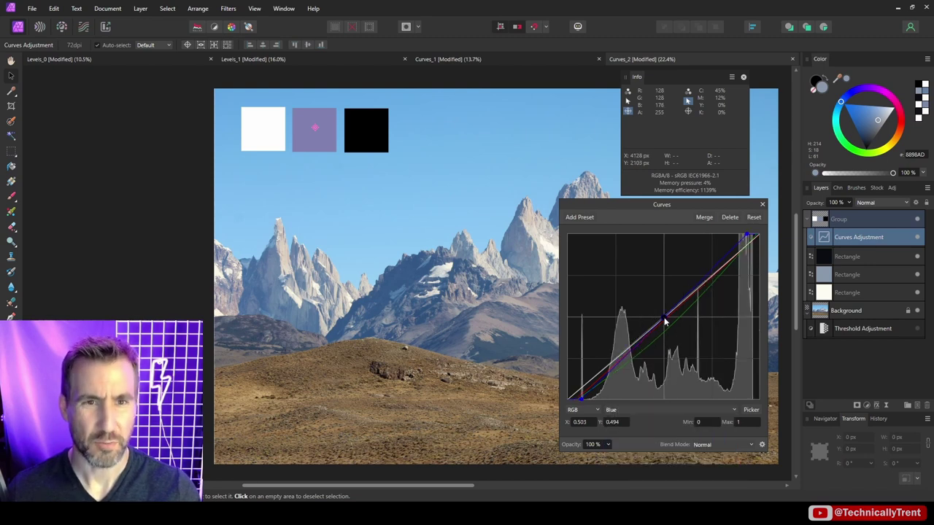
drag(662, 319, 667, 354)
click(762, 205)
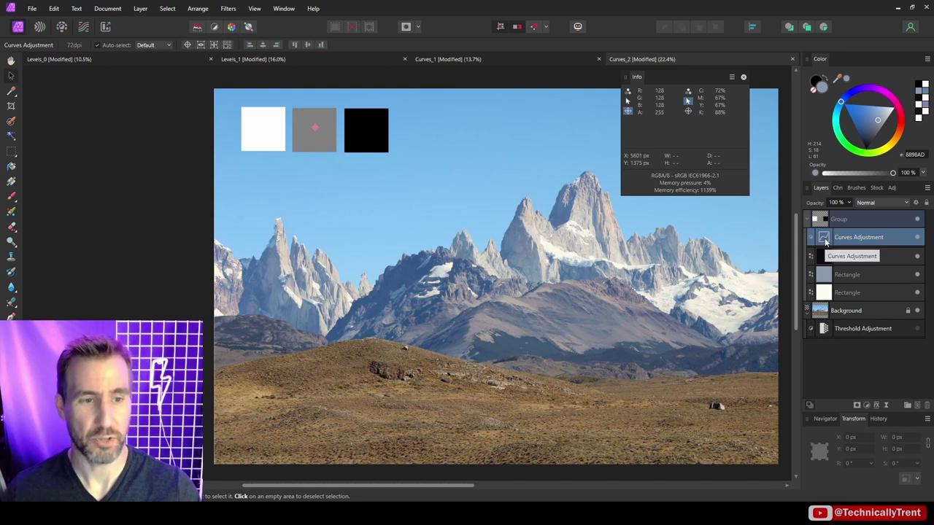
Move the Curves adjustment out of the group to the top of the layer stack and collapse the group
drag(825, 241, 823, 209)
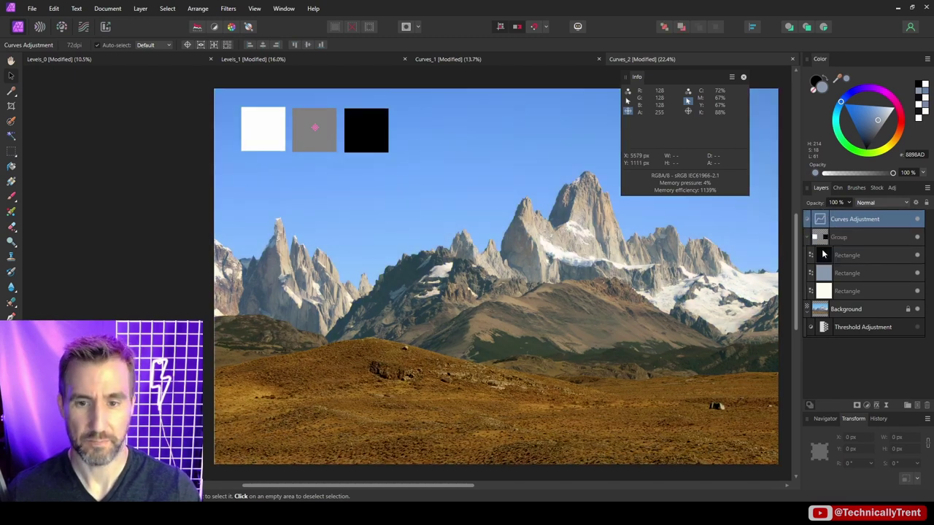
click(810, 238)
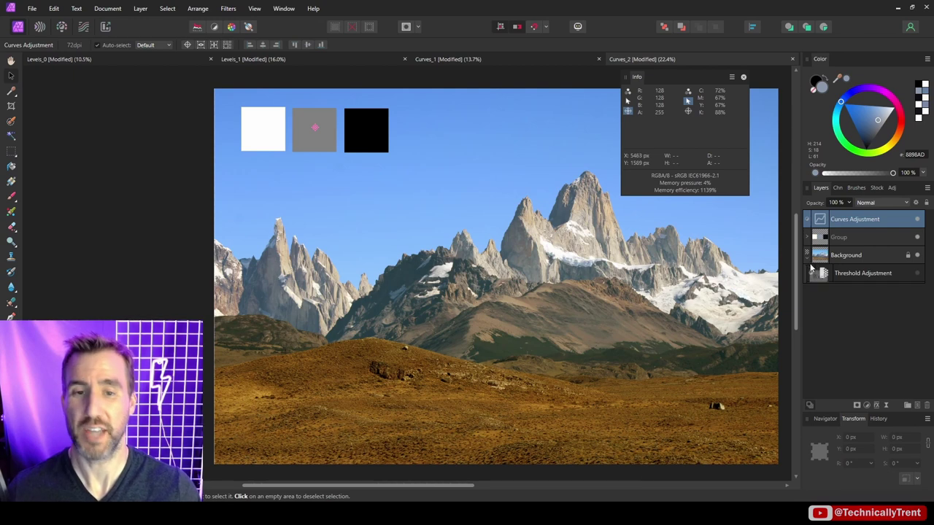
Compare the photo with the Curves adjustment off and on, and sample colours from the snow down to the grassy hill
click(918, 220)
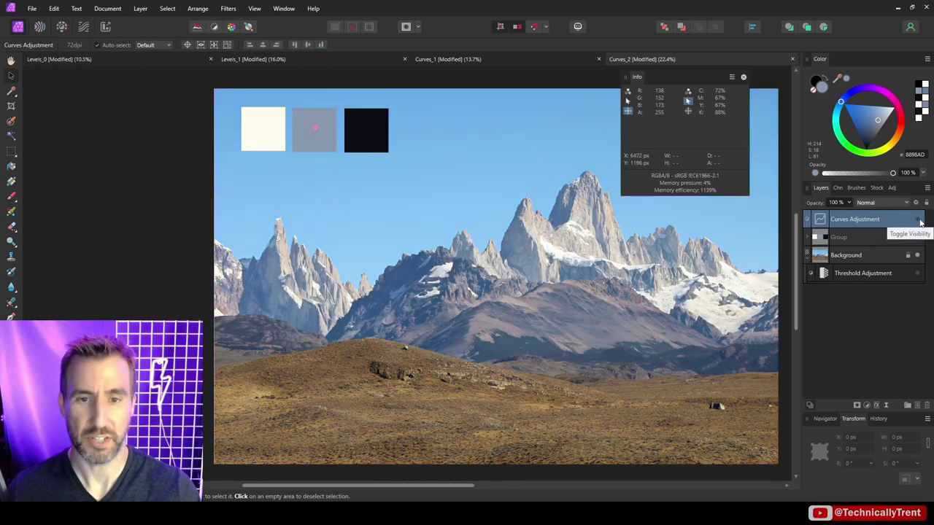
click(918, 219)
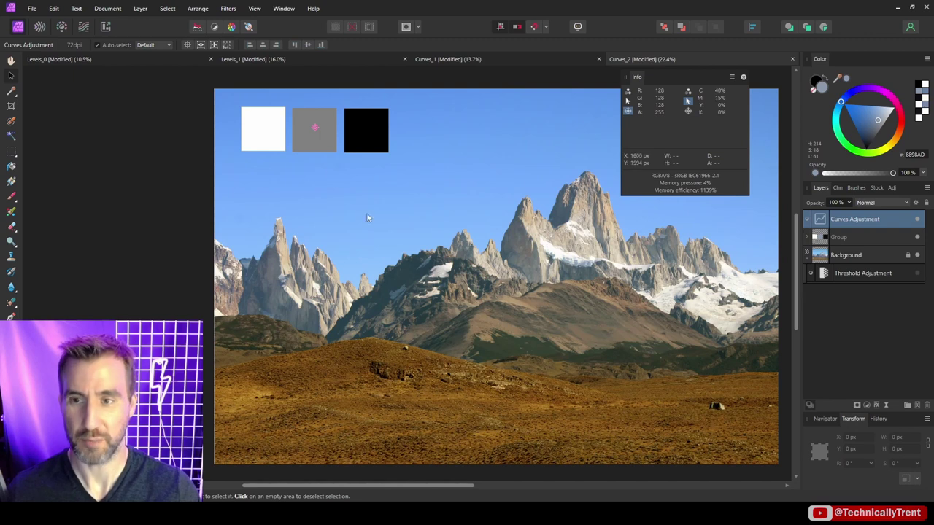
click(557, 255)
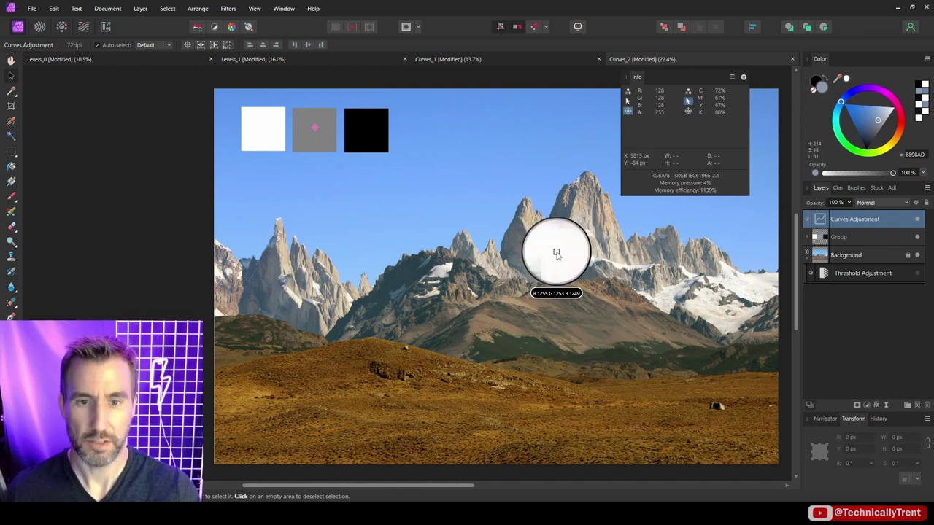
drag(558, 255, 434, 385)
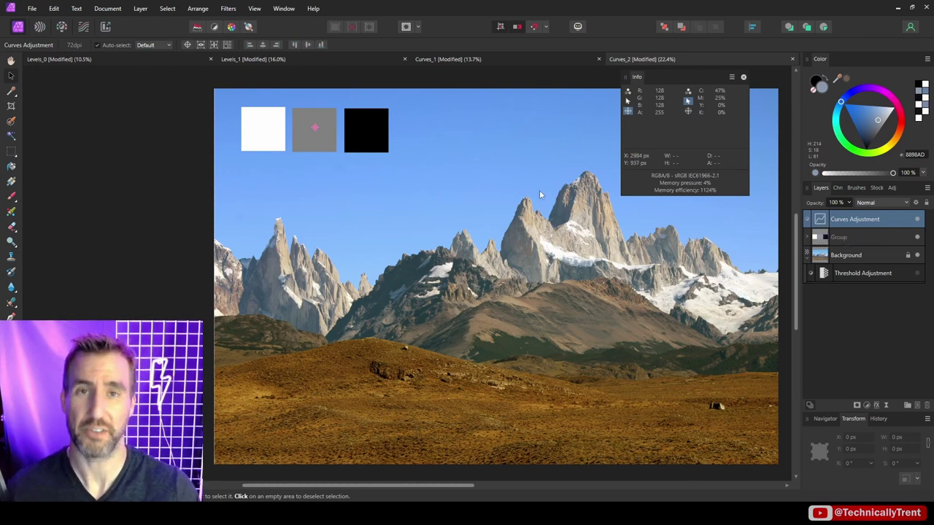
Compare the Curves adjustment at 50% opacity with it hidden, and restore its opacity to 100%
click(850, 202)
drag(850, 217, 817, 216)
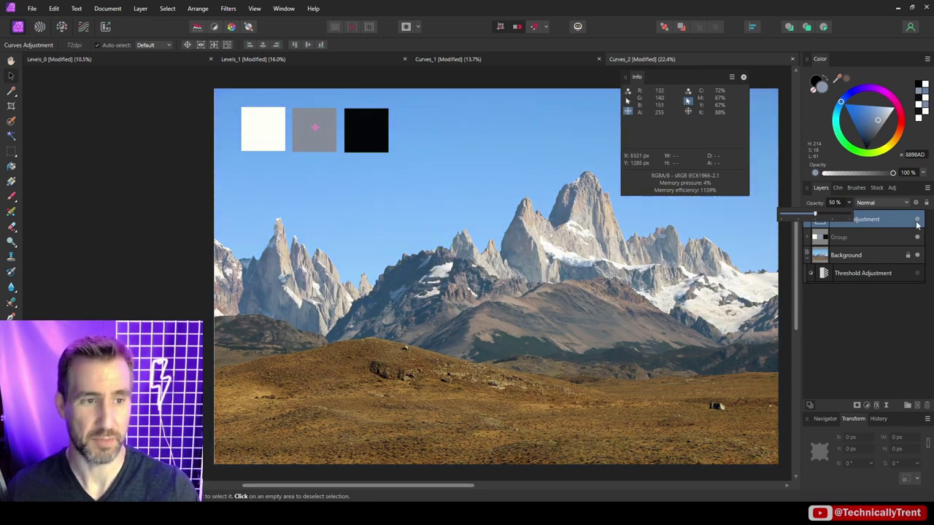
click(918, 220)
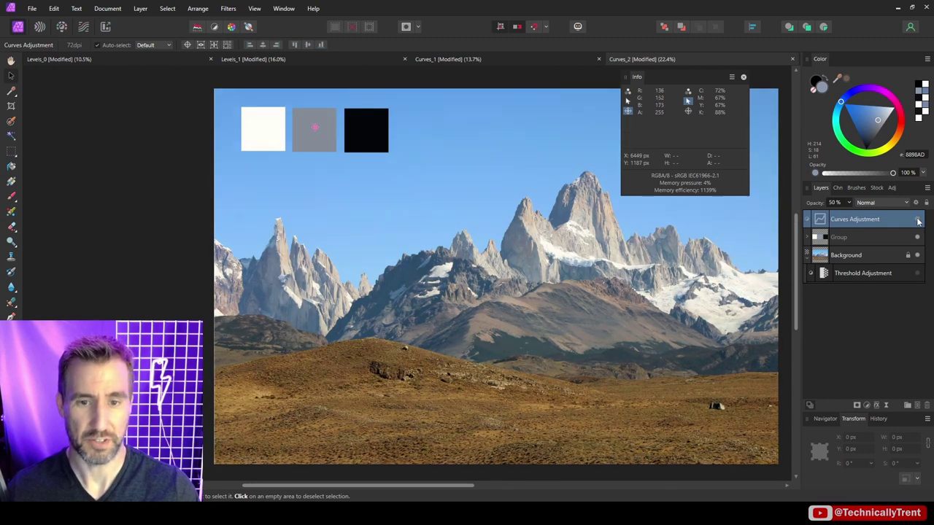
click(918, 219)
click(918, 220)
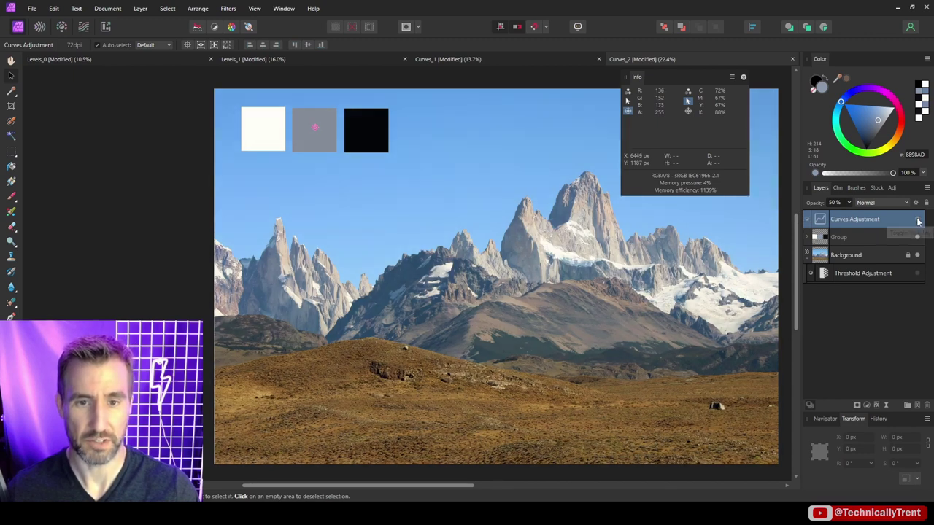
click(848, 202)
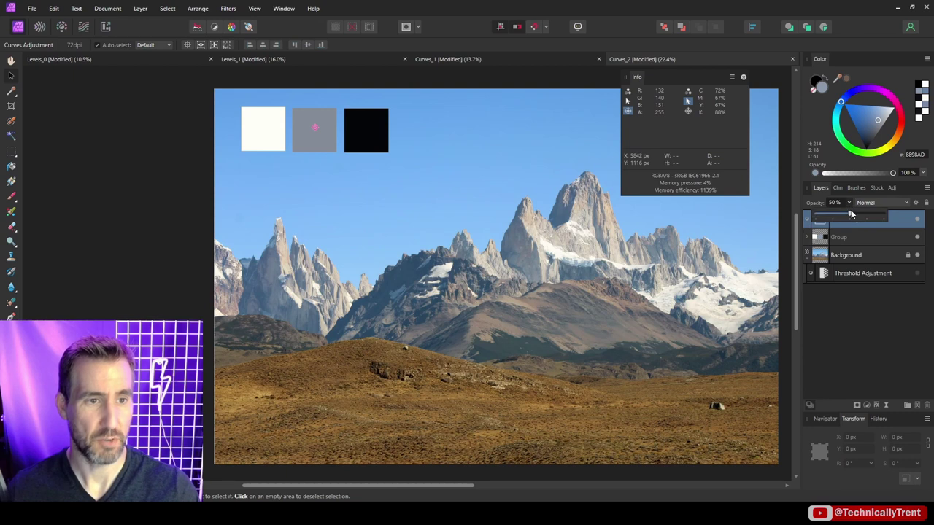
drag(850, 215, 912, 224)
Reopen the Curves adjustment and raise the Blue curve's middle point to about X 0.503, Y 0.367
double_click(820, 219)
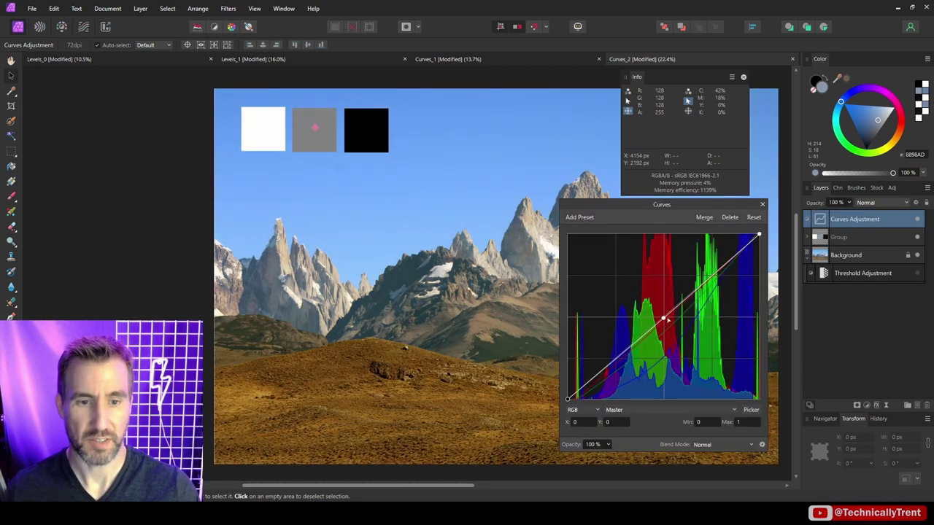
click(617, 410)
click(624, 455)
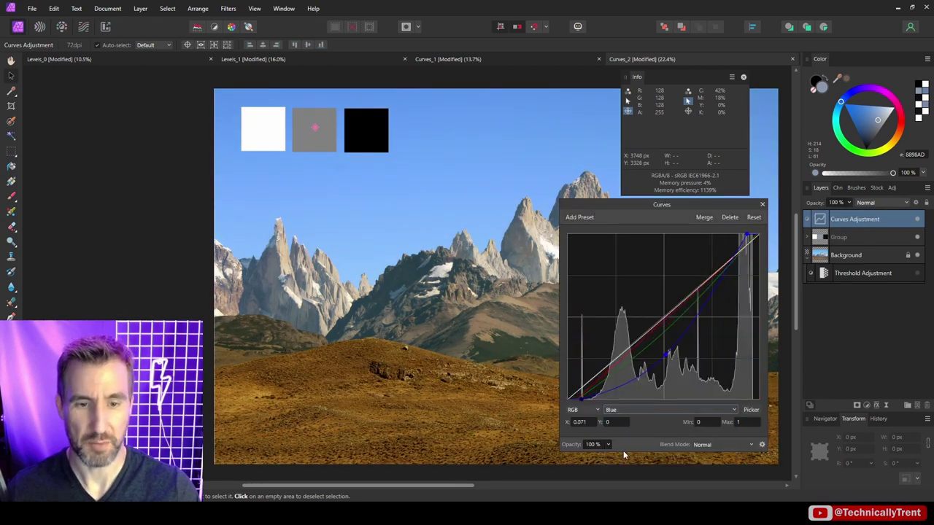
drag(666, 355, 667, 351)
drag(662, 204, 804, 50)
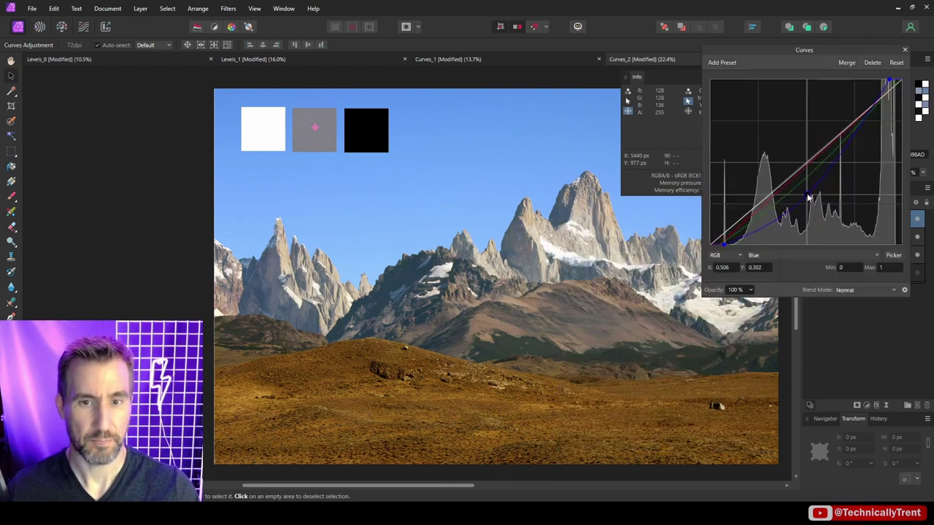
drag(809, 194, 807, 195)
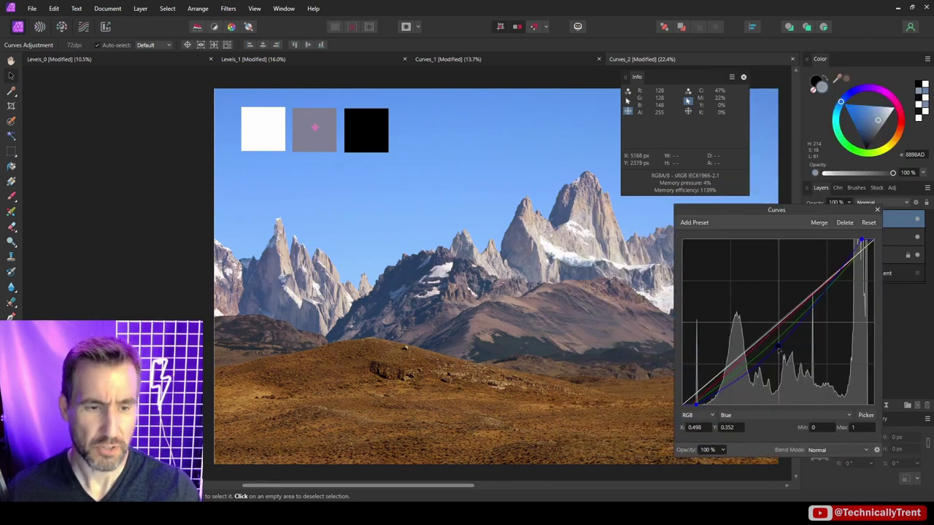
drag(781, 349, 779, 349)
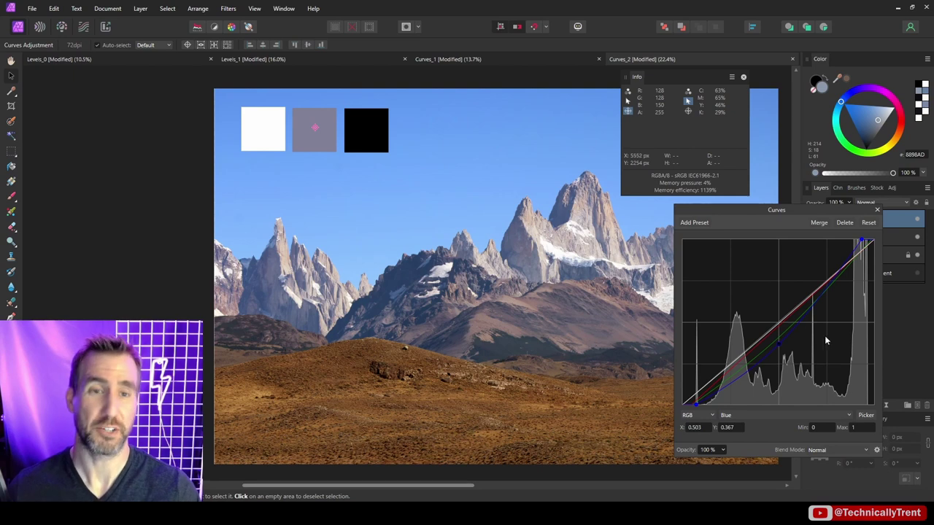
drag(780, 351, 781, 355)
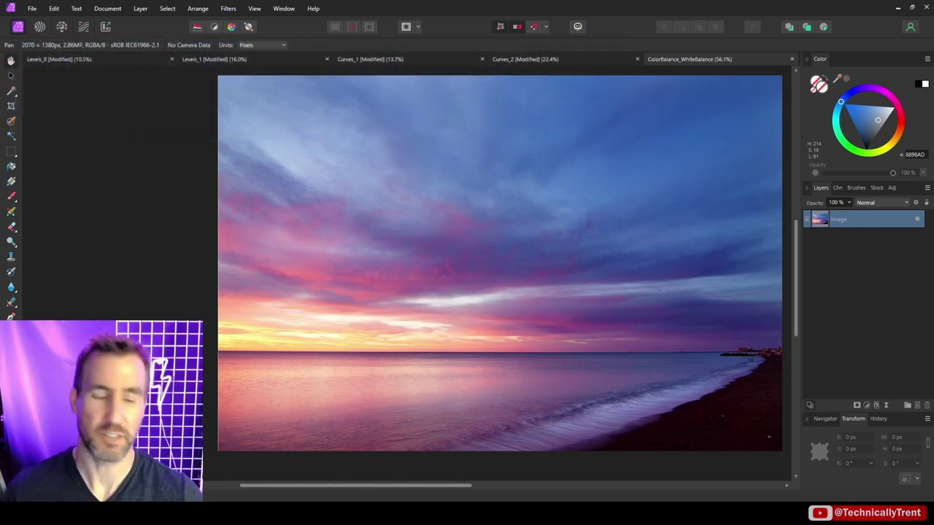
Add a Color Balance adjustment to the sunset image and position its settings window clear of most of the photo
click(867, 405)
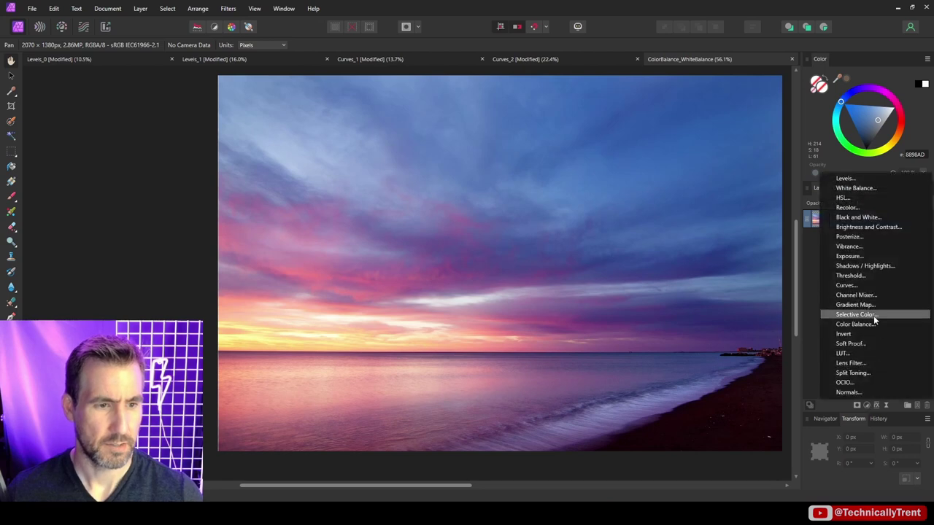
click(873, 321)
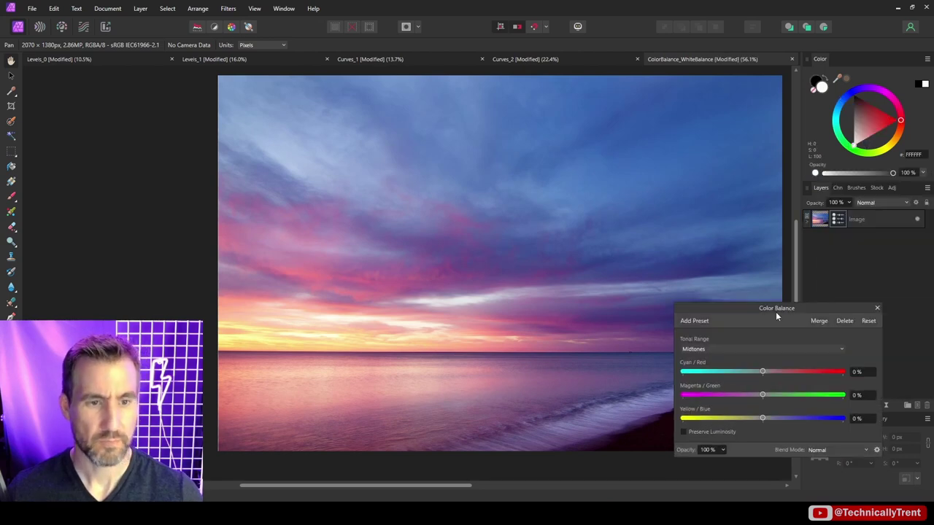
drag(776, 312, 597, 120)
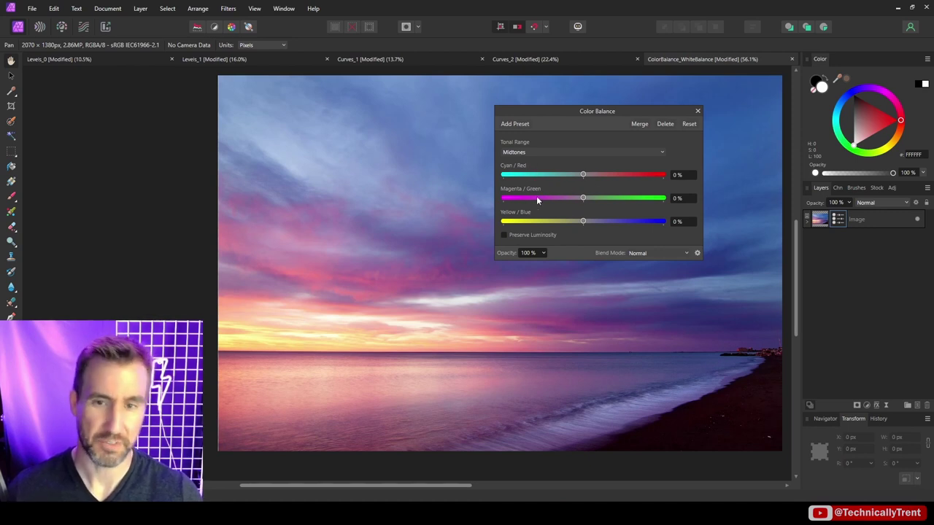
drag(654, 111, 834, 77)
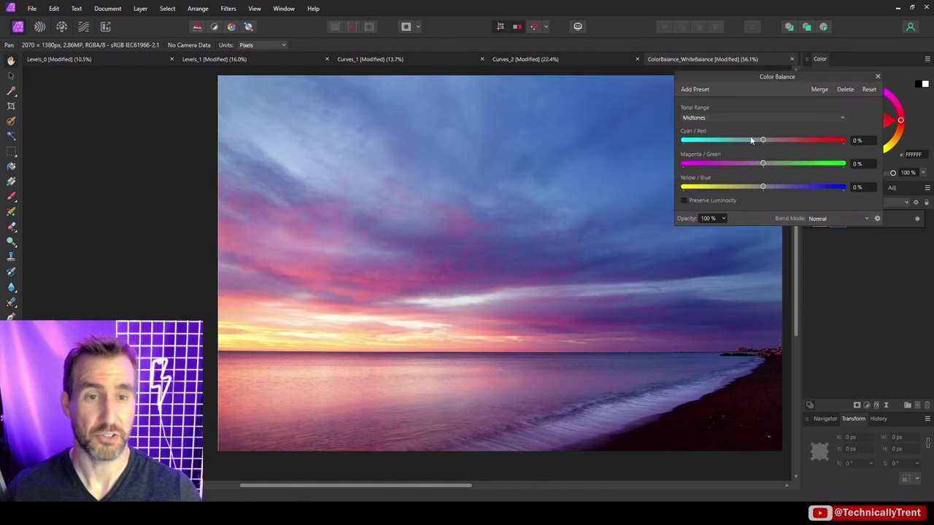
Try shifting the Highlights' Cyan/Red balance towards red past 50%, and return it to 0%
click(700, 118)
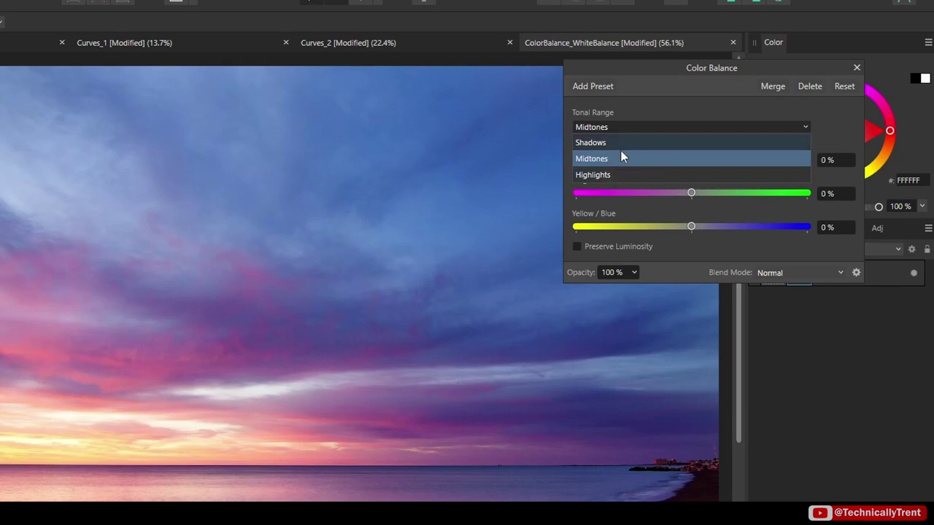
click(613, 175)
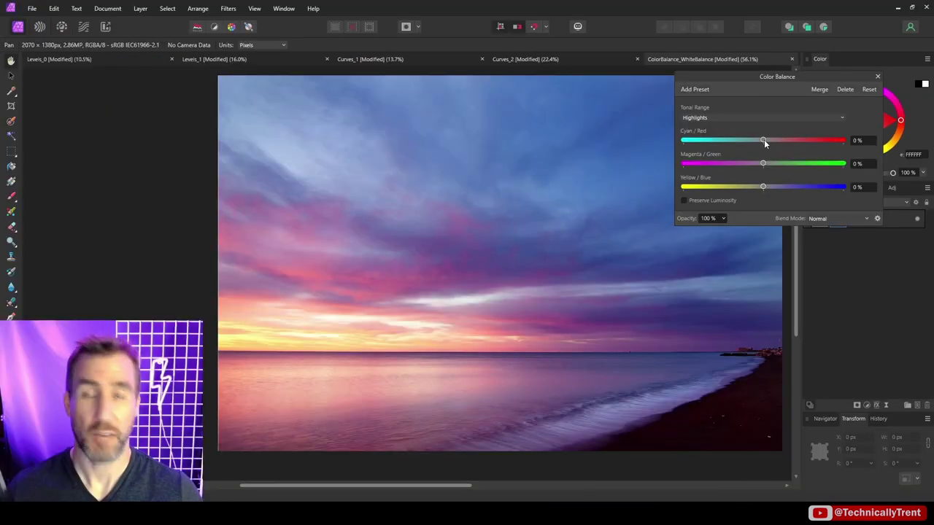
drag(691, 158, 722, 161)
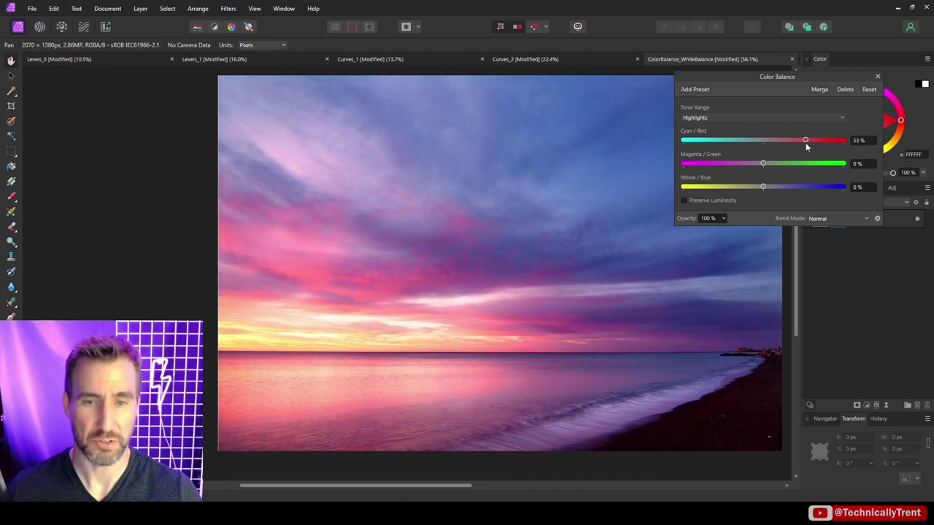
drag(831, 147, 778, 143)
Try shifting the Shadows' Yellow/Blue balance towards yellow past -50%, and return it to 0%
click(698, 117)
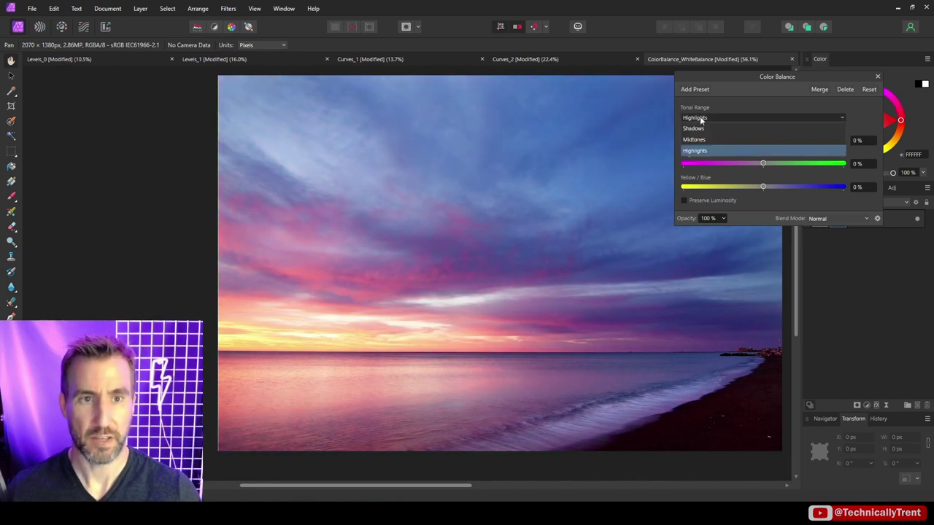
click(702, 129)
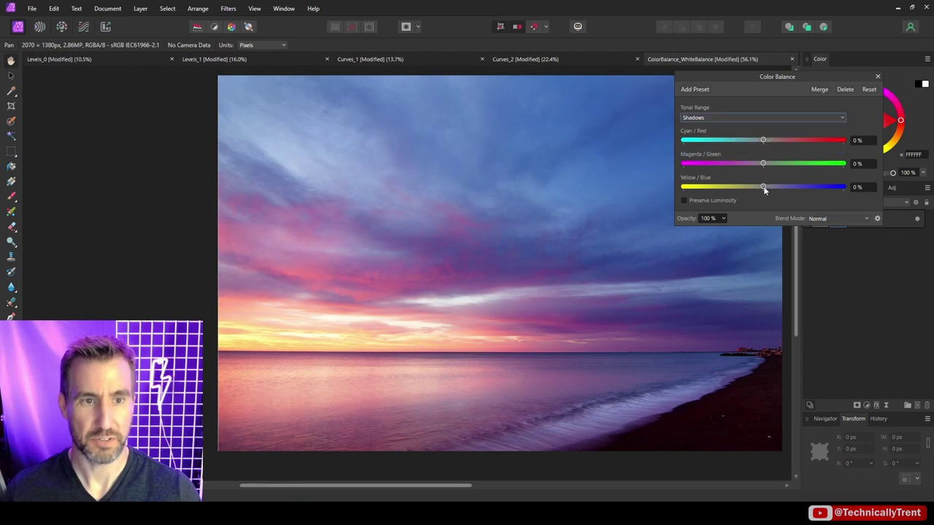
drag(762, 187, 639, 189)
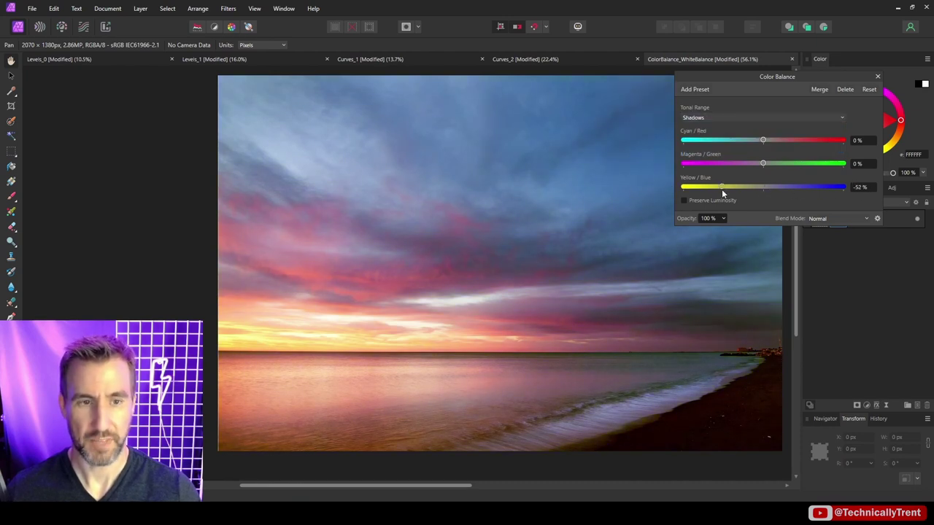
mouse_move(762, 187)
mouse_down()
mouse_move(679, 188)
mouse_move(763, 187)
mouse_up()
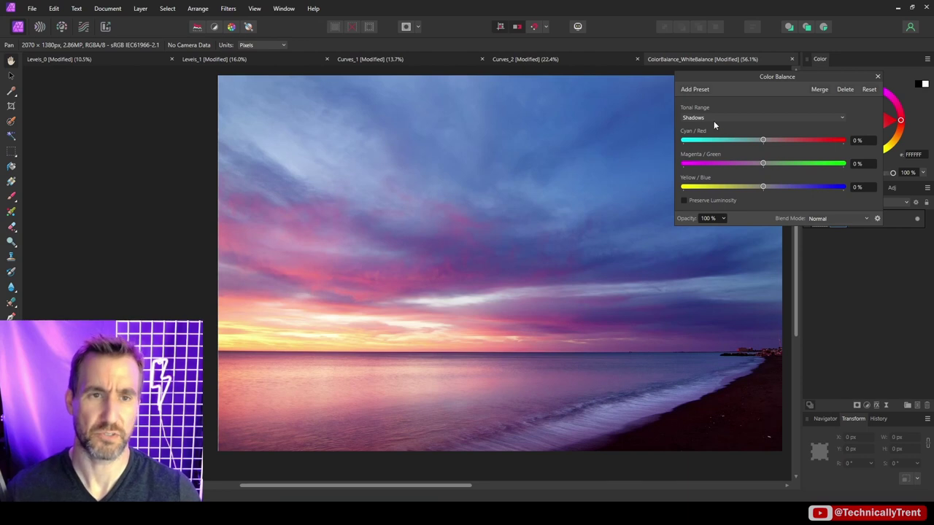
Try shifting the Midtones' Magenta/Green balance towards magenta, and return it to 0%
click(713, 118)
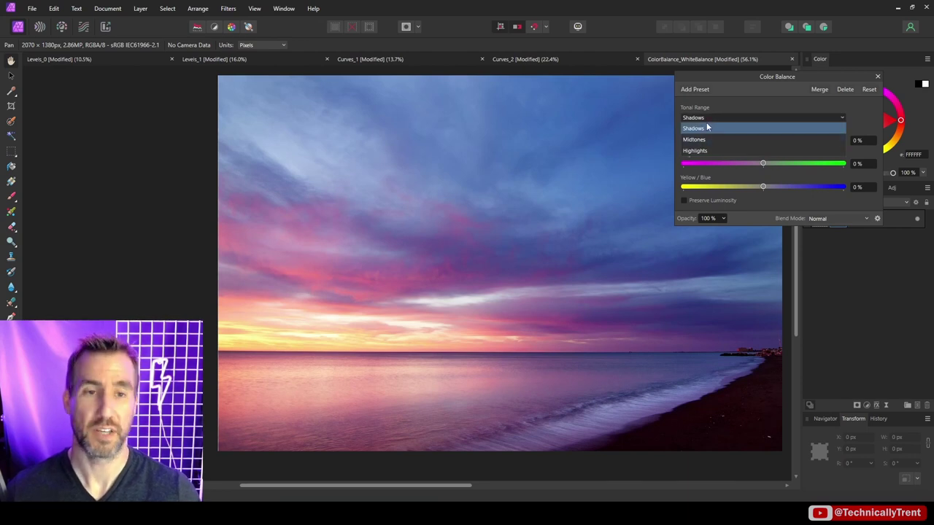
click(707, 140)
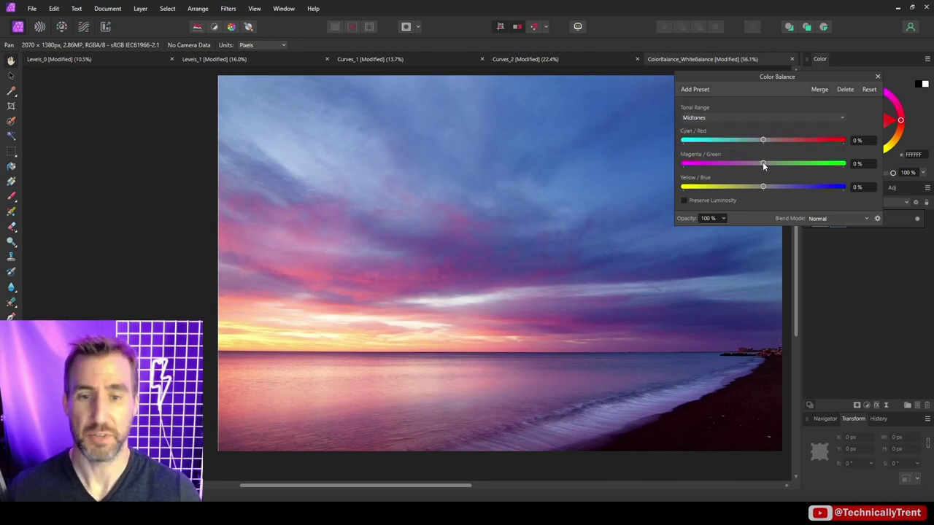
drag(763, 164, 660, 166)
drag(736, 167, 762, 163)
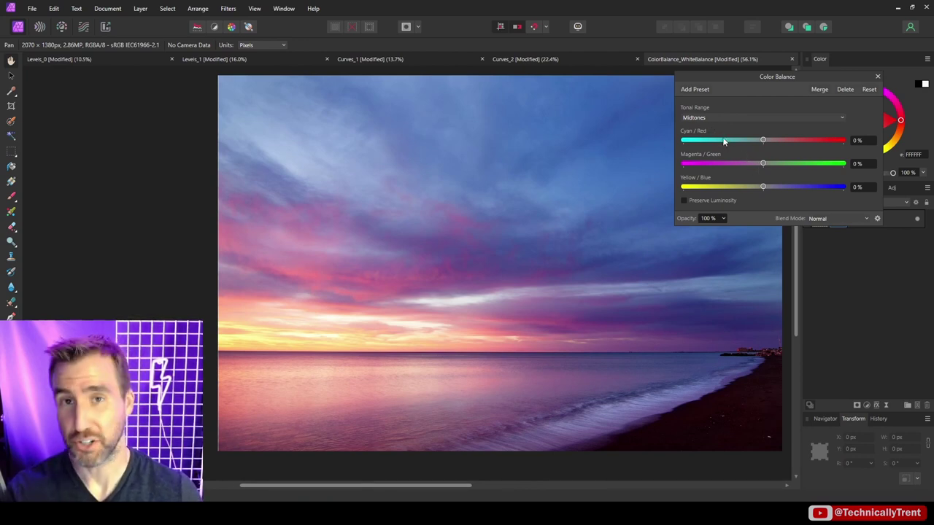
Set the Highlights' Cyan/Red balance to 100% and close the Color Balance settings
click(705, 120)
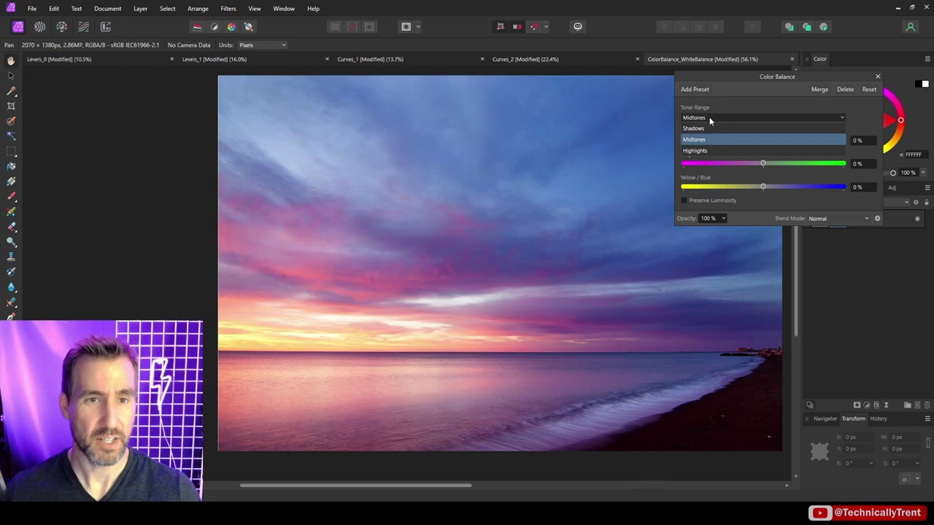
click(697, 150)
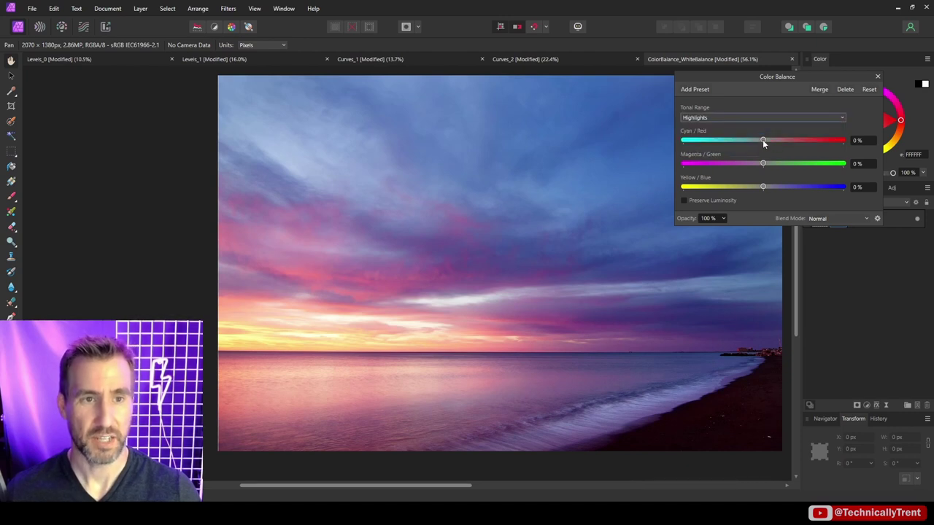
drag(762, 140, 799, 145)
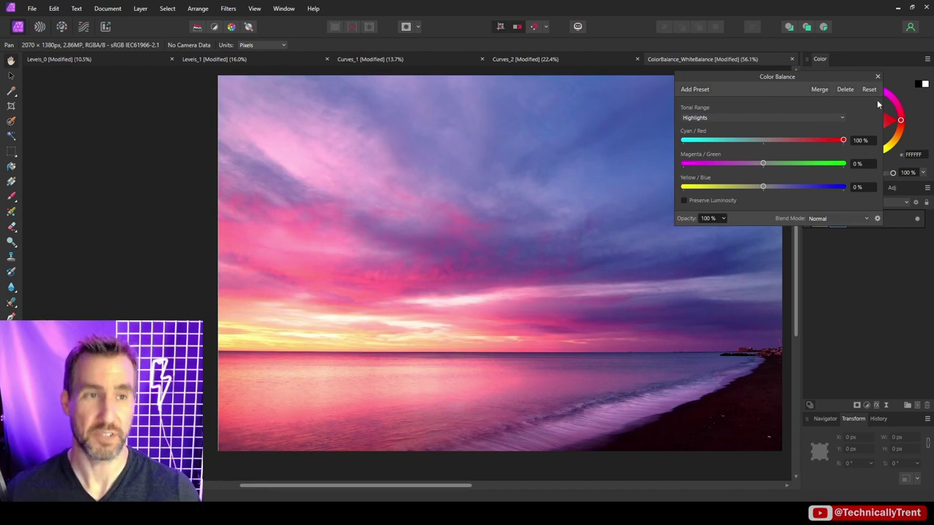
click(877, 75)
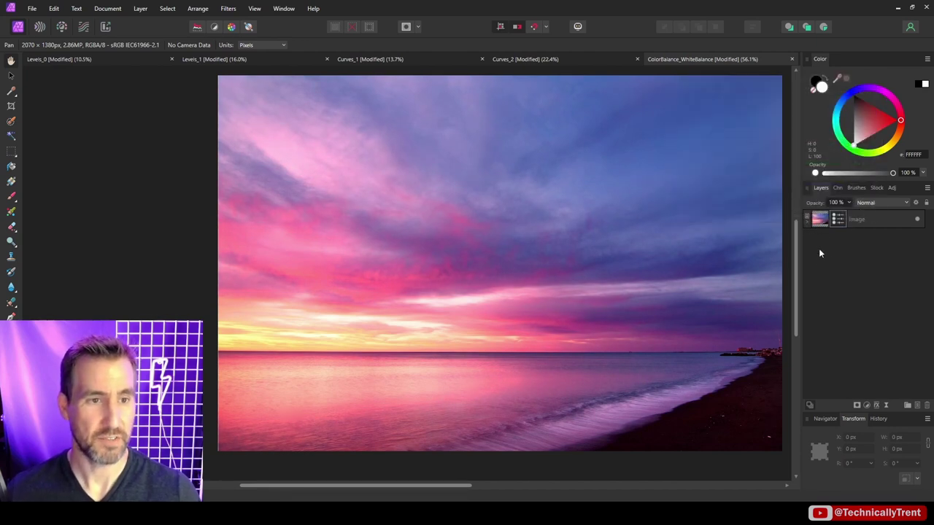
Expand the Image layer and hide its nested Color Balance adjustment
click(806, 218)
click(918, 238)
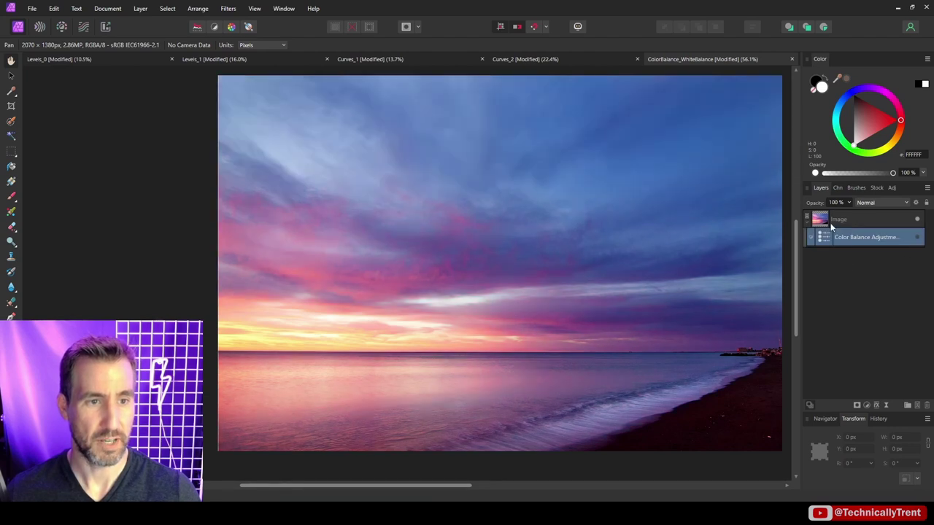
click(854, 283)
Add a Curves adjustment to the image and move the Red curve's white point inward to about three-quarters of the graph's width
click(868, 405)
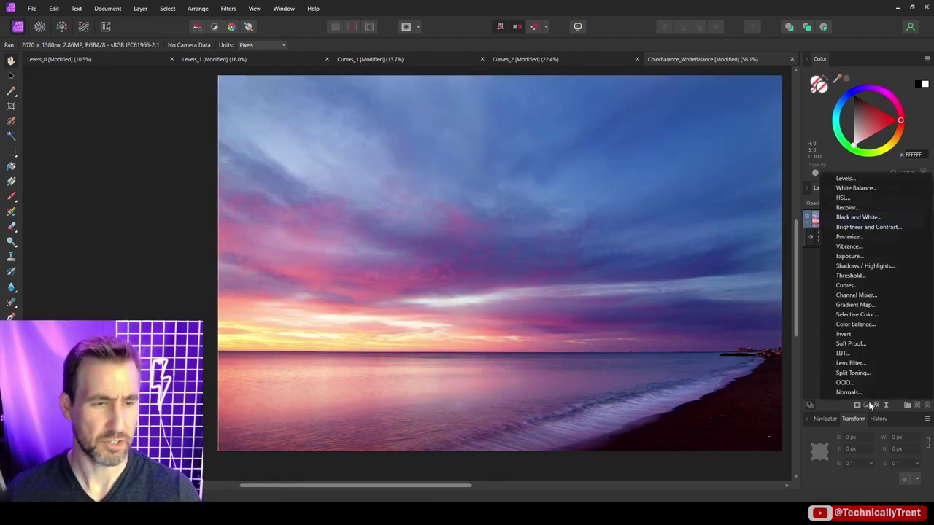
click(872, 286)
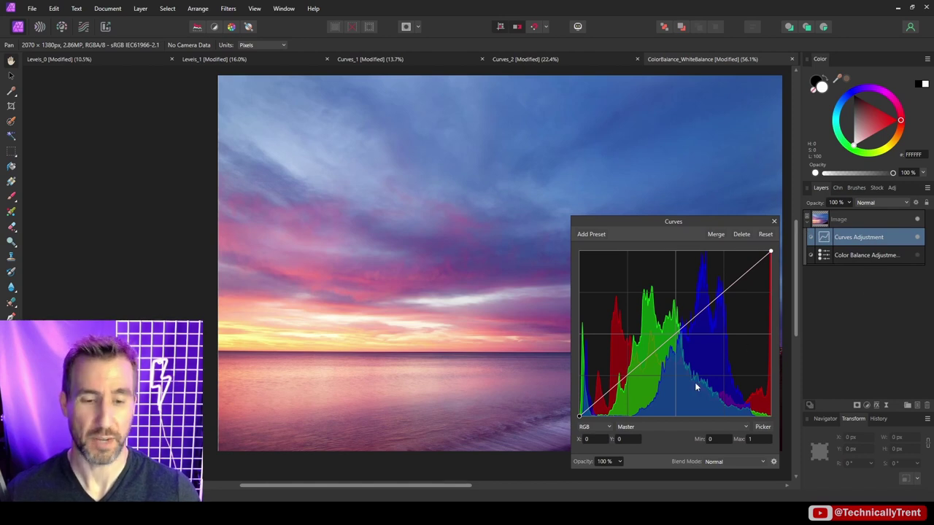
click(654, 428)
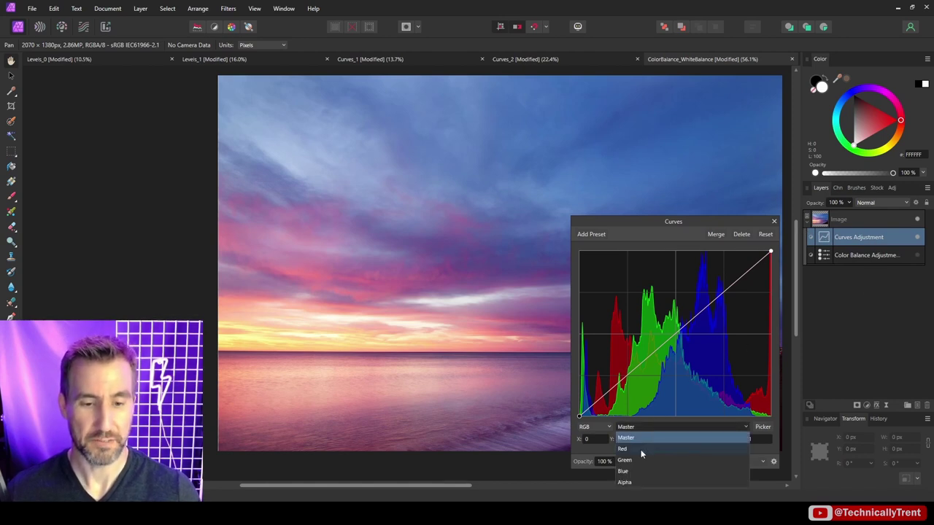
click(640, 449)
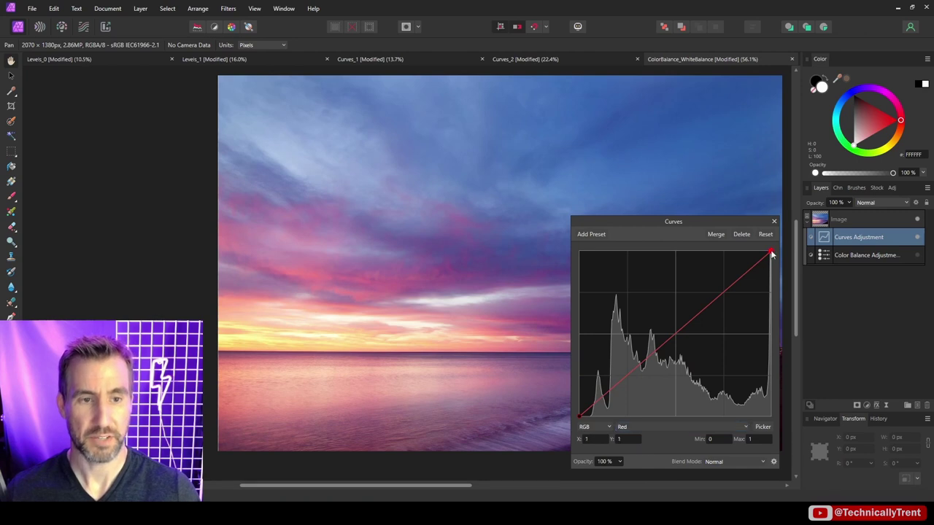
drag(772, 254, 763, 29)
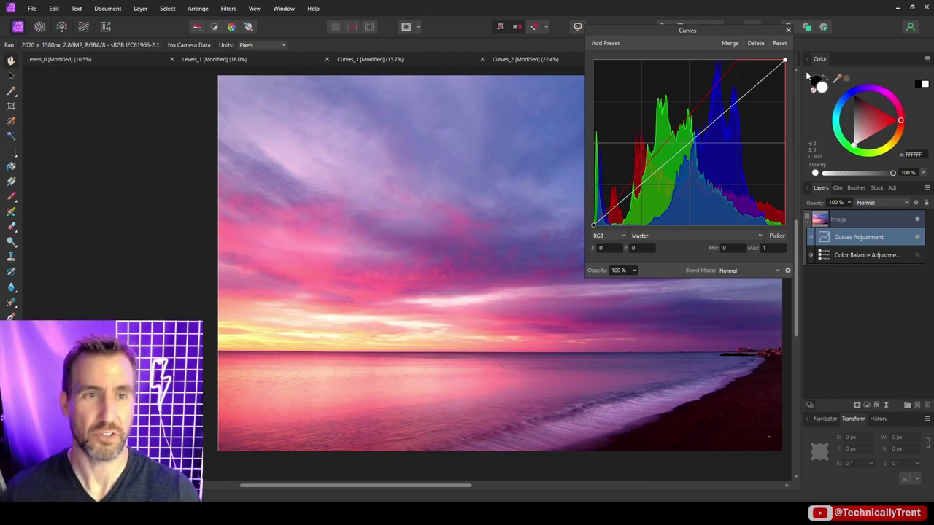
Close the Curves settings, hide the Curves adjustment and show the Color Balance adjustment to compare their effects
click(787, 30)
click(916, 256)
click(916, 255)
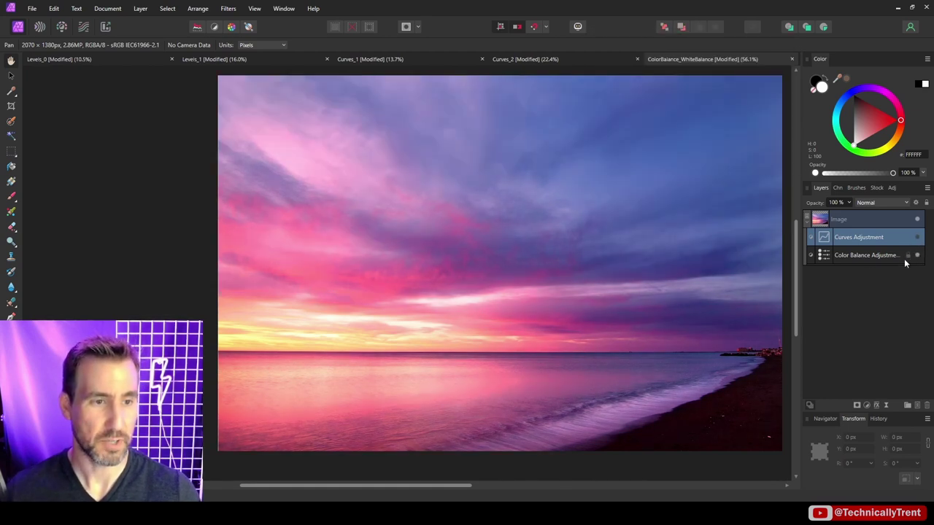
Reopen the Color Balance adjustment, review its tonal ranges and try shifting the Midtones' Cyan/Red balance towards cyan
double_click(849, 256)
click(620, 169)
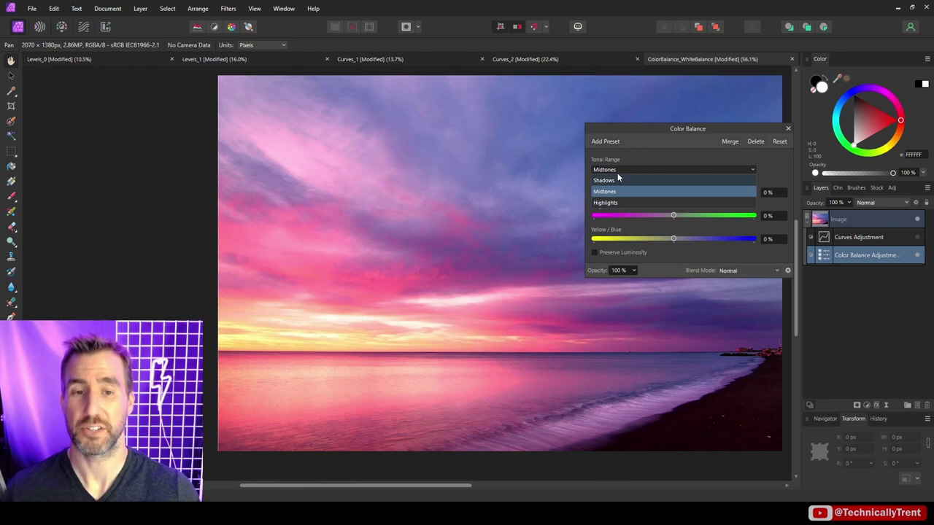
click(699, 168)
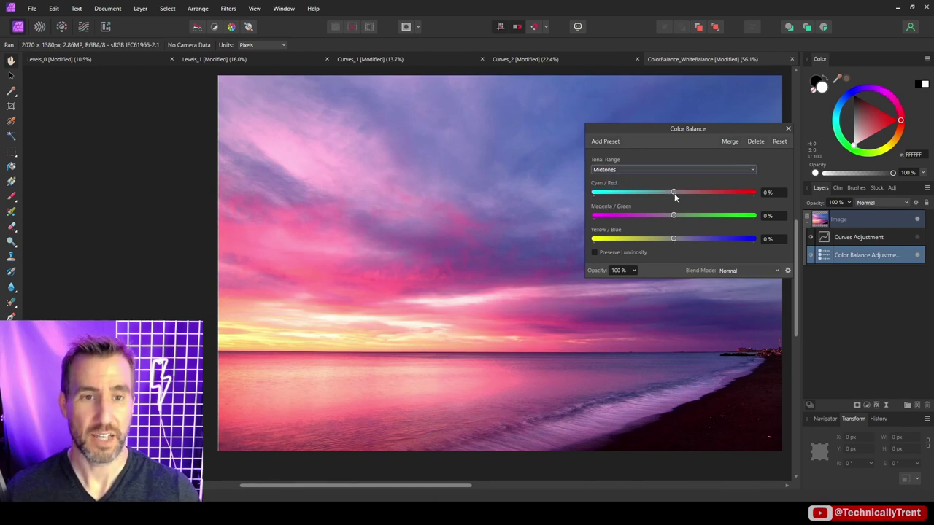
drag(674, 192, 647, 197)
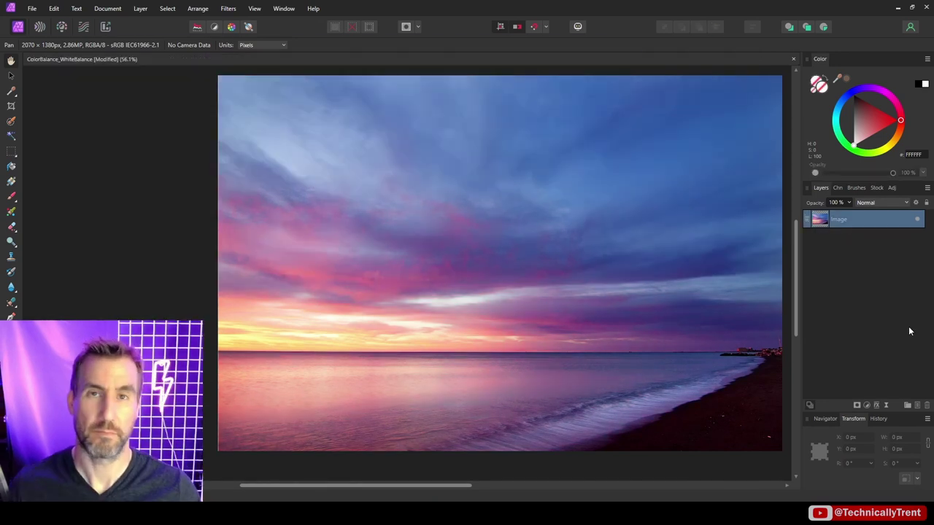
Add a White Balance adjustment to the plain sunset image and move its settings window to the photo's upper edge
click(867, 405)
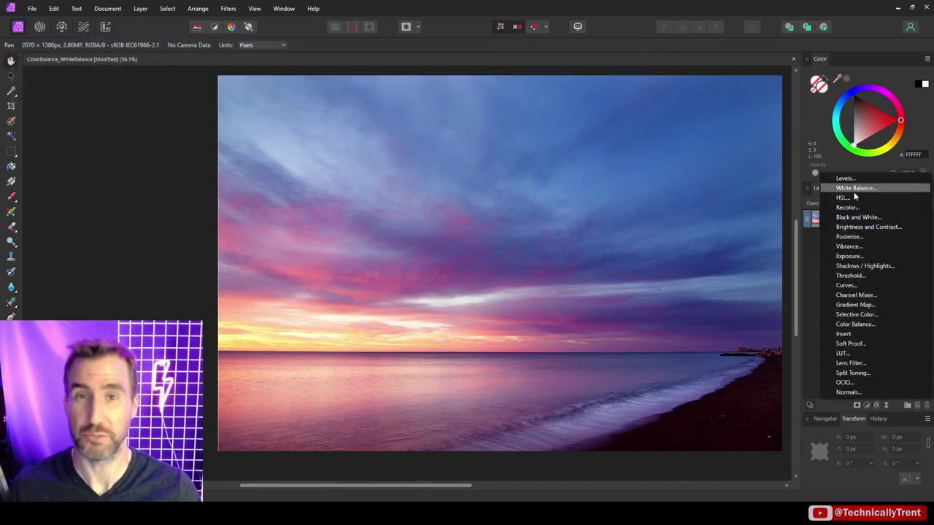
click(854, 188)
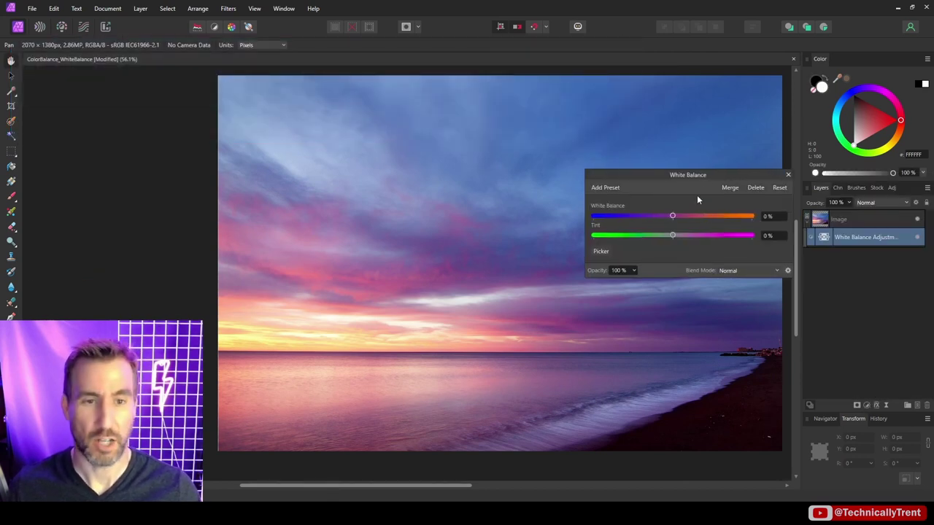
drag(711, 173, 716, 88)
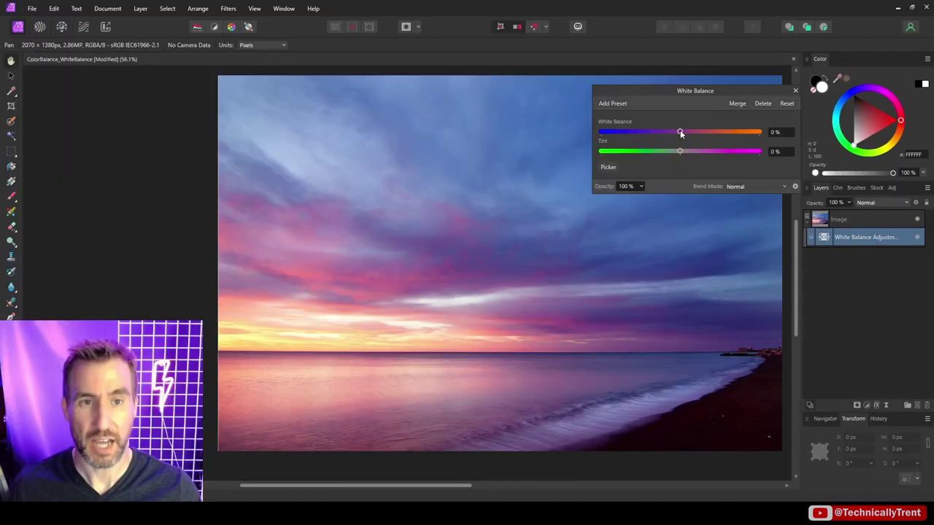
Try the White Balance value towards blue and up to 100% orange, and return it to 0%
drag(539, 122, 503, 122)
drag(658, 131, 761, 139)
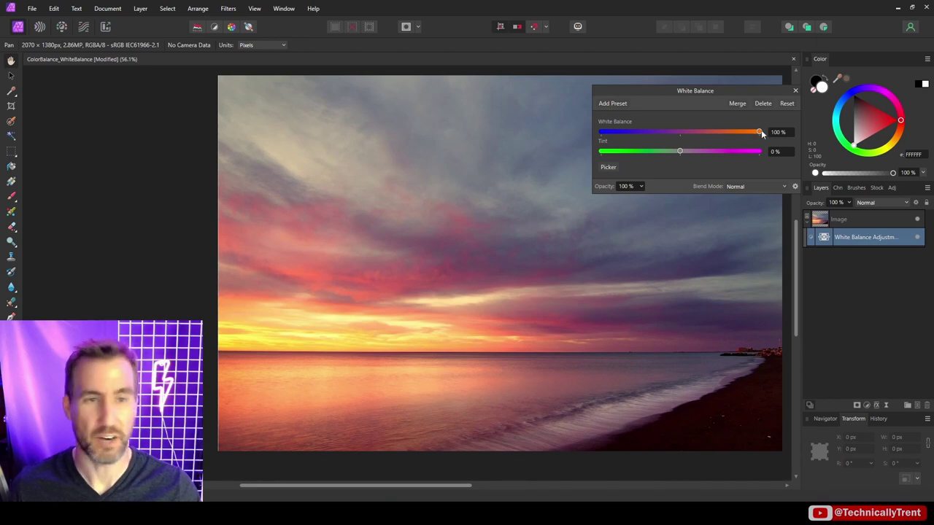
drag(761, 132, 682, 130)
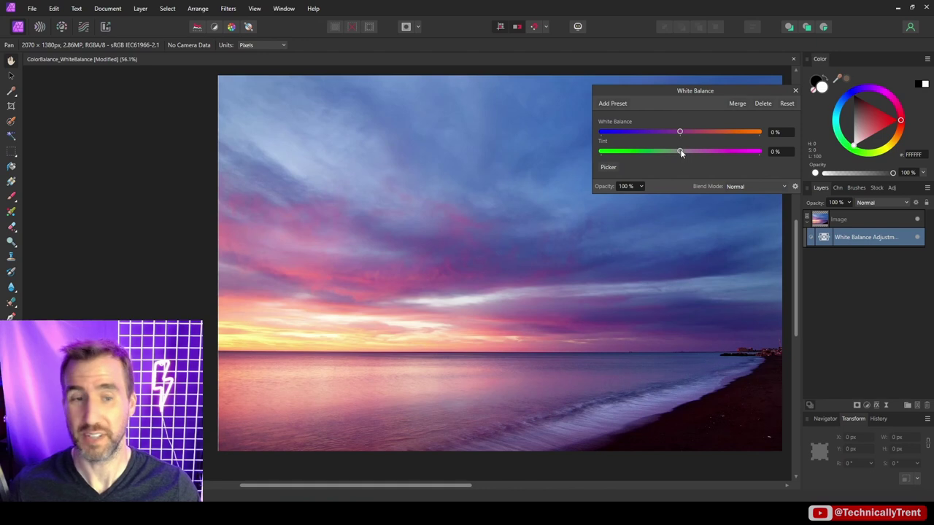
Try the White Balance adjustment's Tint at 100% magenta, and reset the adjustment to its defaults
drag(680, 152, 703, 153)
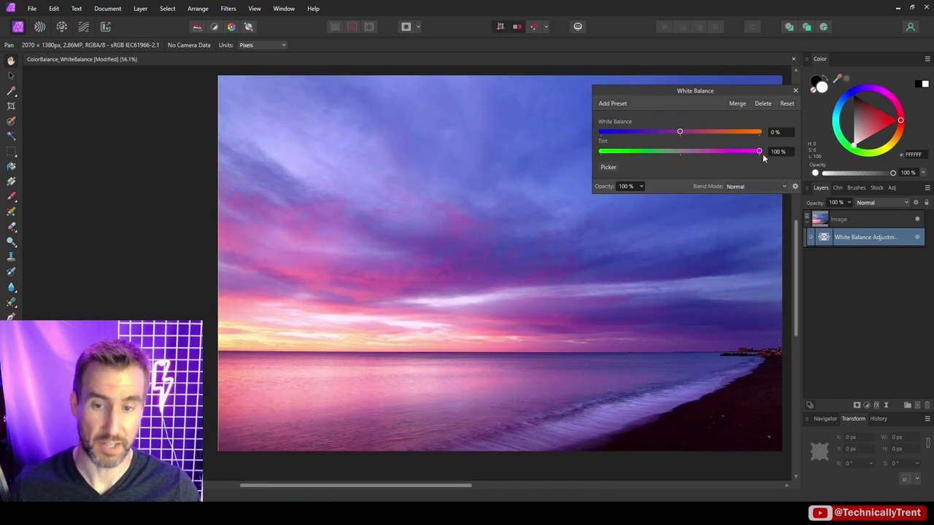
drag(763, 154, 685, 152)
click(787, 105)
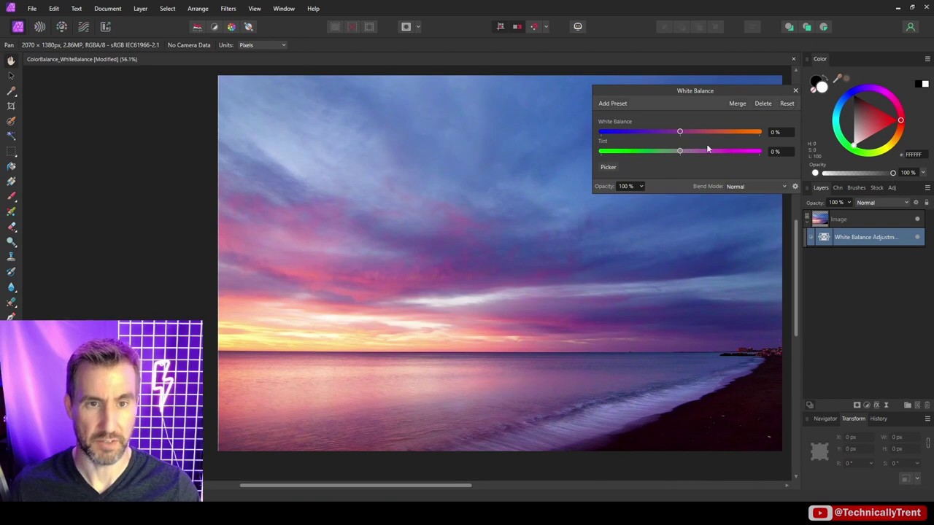
Use the White Balance picker to sample a point and several rectangular areas of the sunset's clouds
click(610, 168)
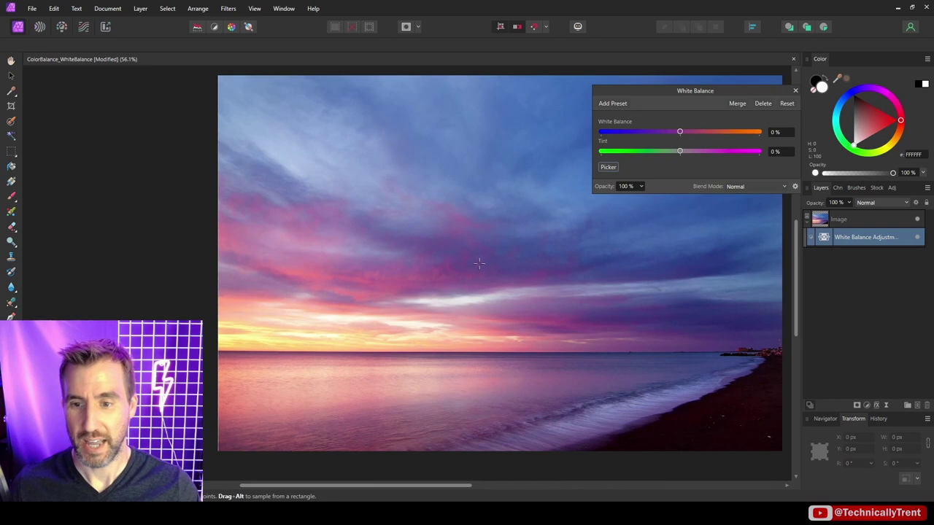
click(312, 335)
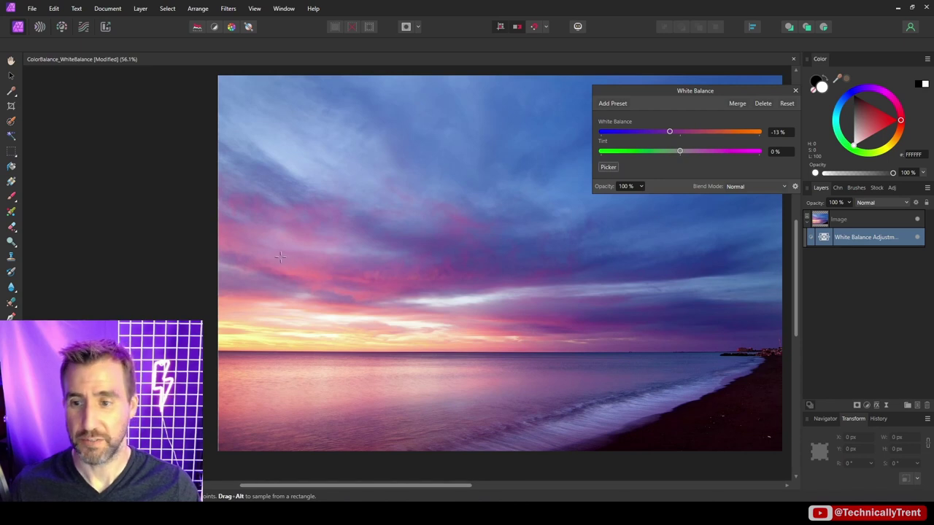
drag(279, 257, 332, 300)
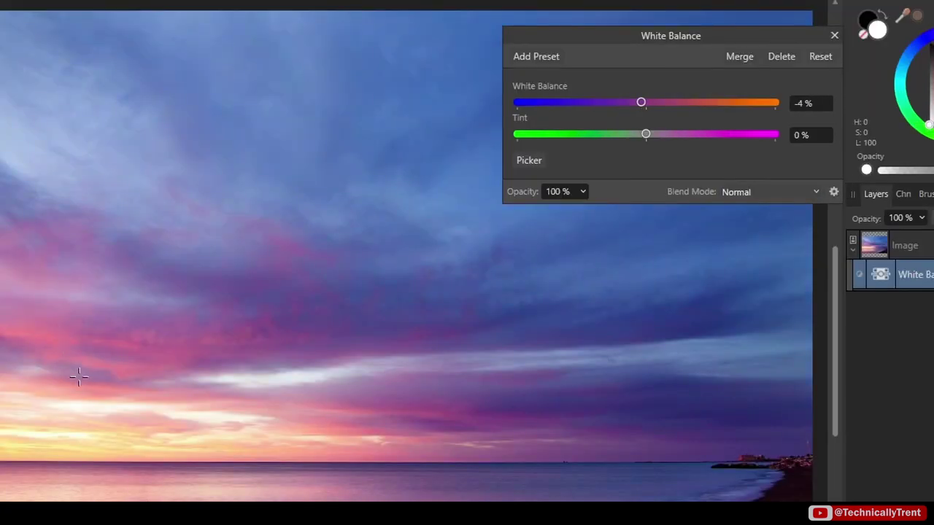
drag(80, 376, 117, 405)
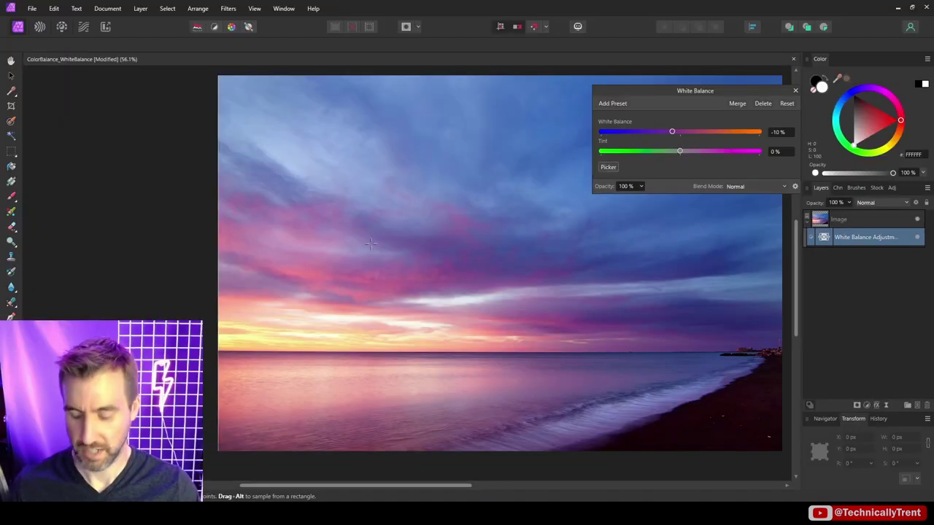
drag(296, 292, 348, 327)
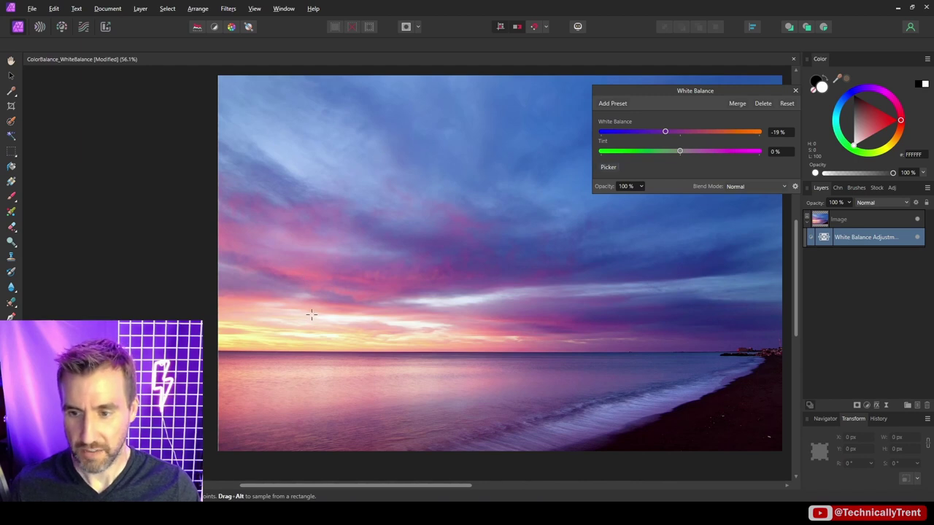
drag(311, 315, 370, 323)
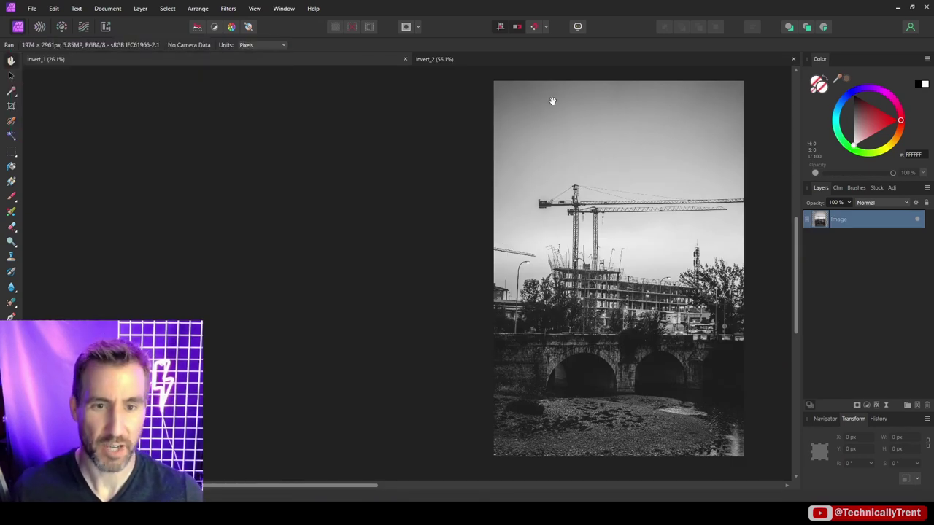
Add an Invert adjustment to the black-and-white crane photo and expand its layer to reveal the adjustment
click(867, 404)
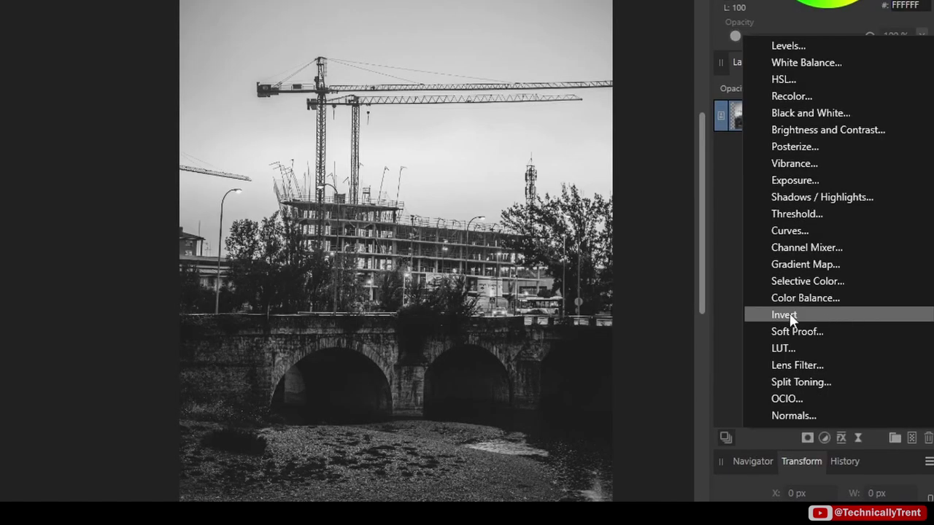
click(793, 314)
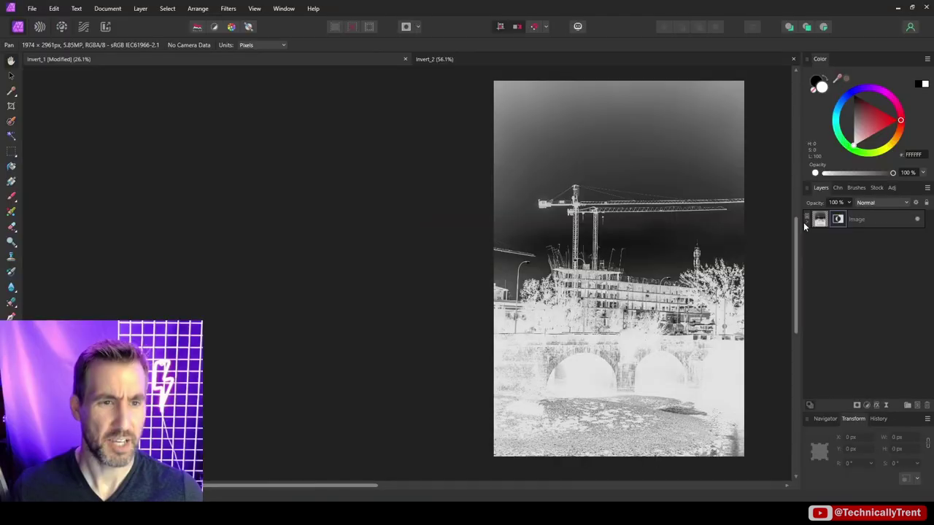
click(721, 118)
Try a lower opacity for the Invert adjustment, return it to 100%, and preview blend modes such as Lighten
click(849, 202)
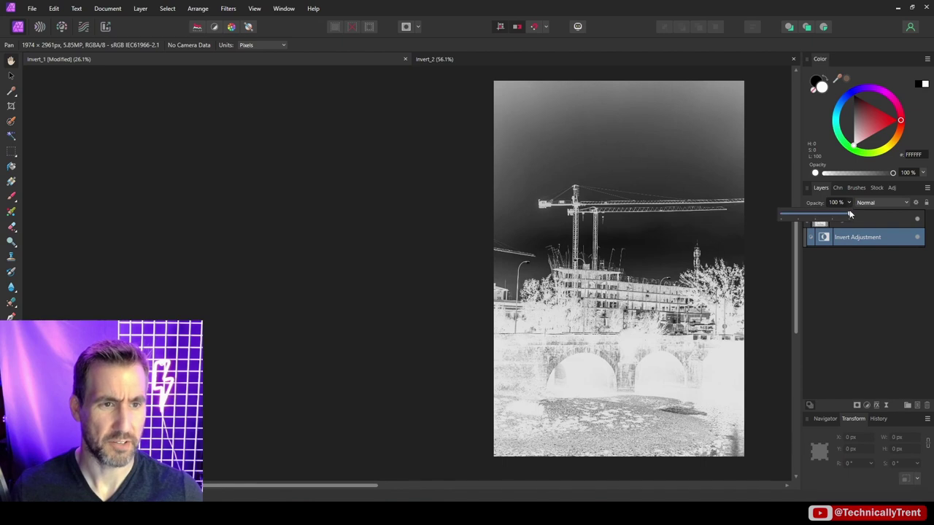
drag(818, 210, 858, 215)
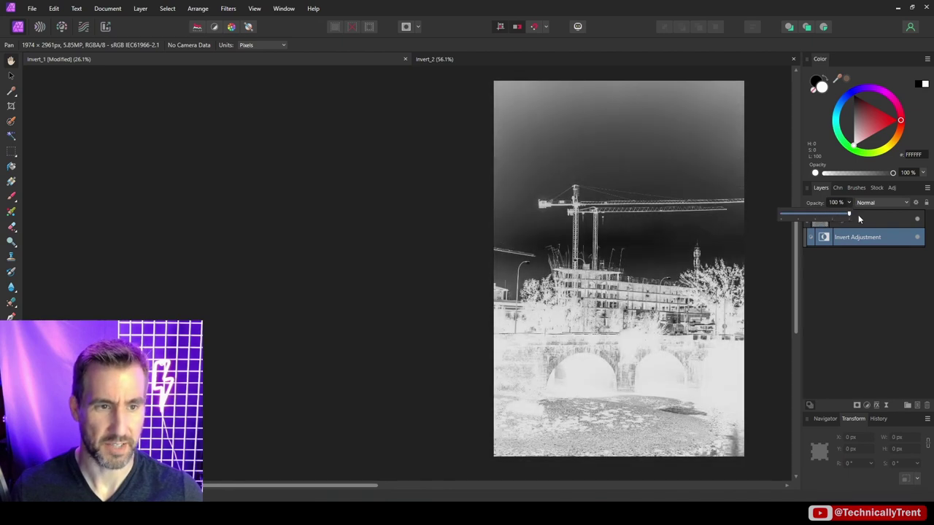
click(881, 202)
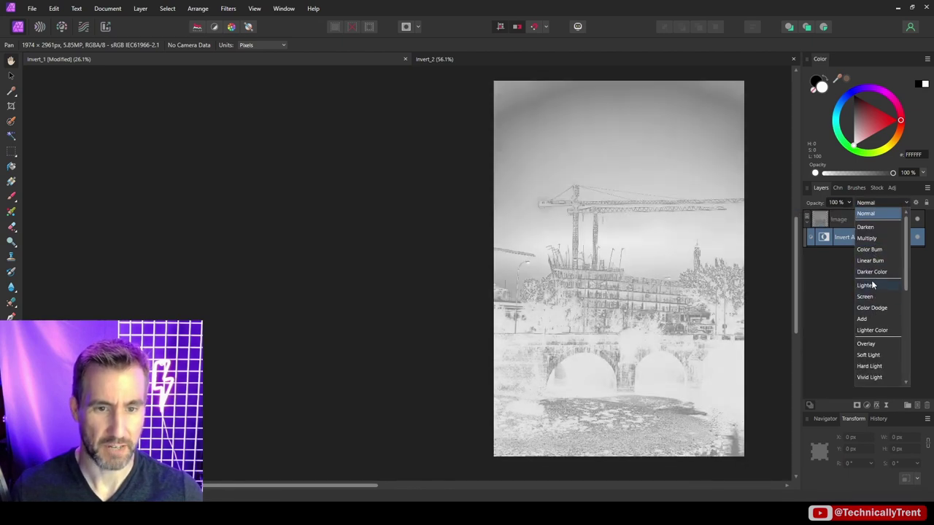
click(838, 270)
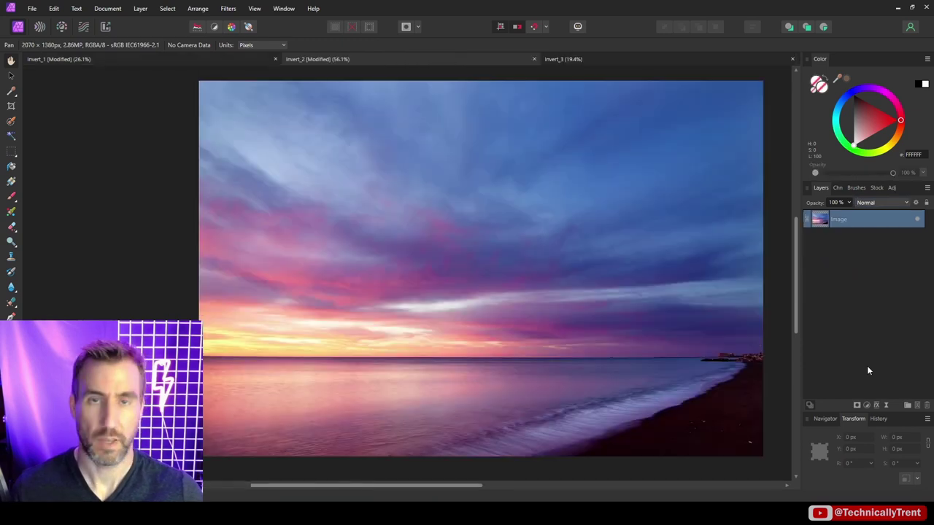
Add an Invert adjustment to the colour sunset image in the Invert_2 document
click(867, 405)
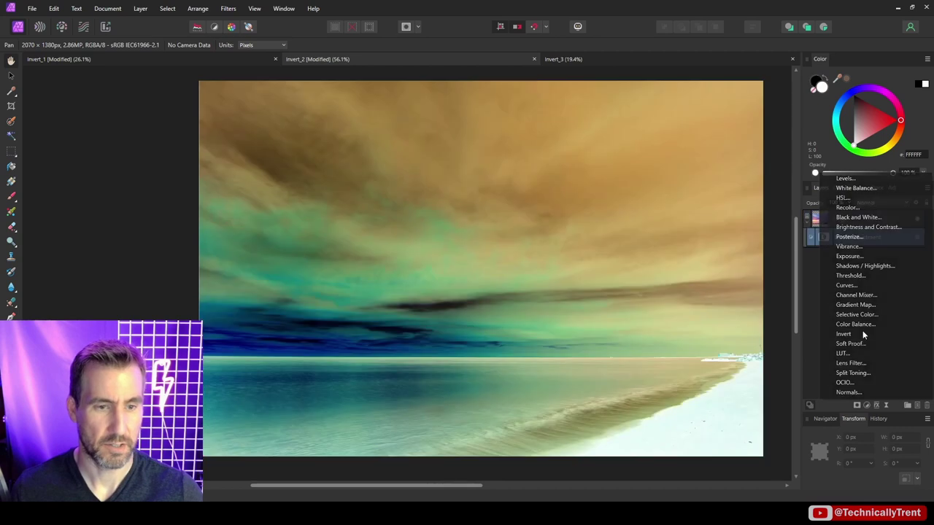
click(843, 333)
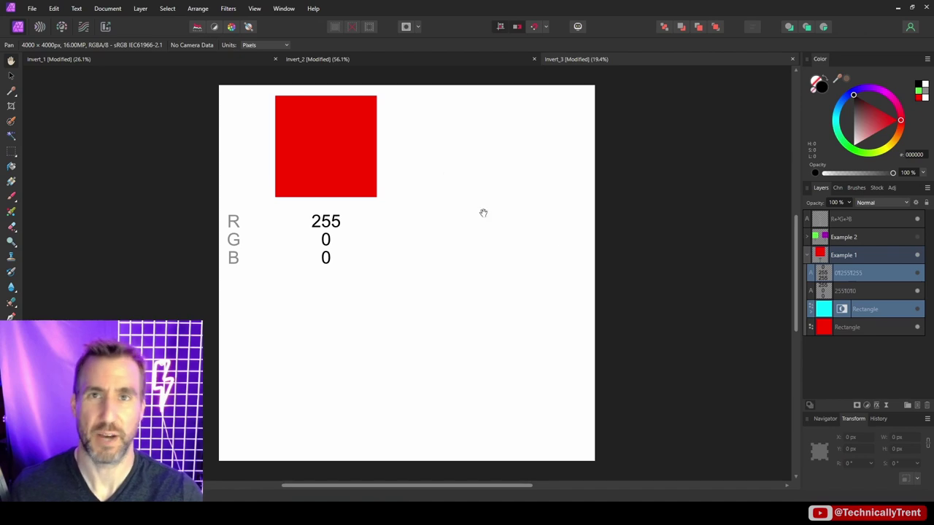
Duplicate the red square to X about 2273 px, Y 113 px, and add an Invert adjustment to the copy
click(11, 75)
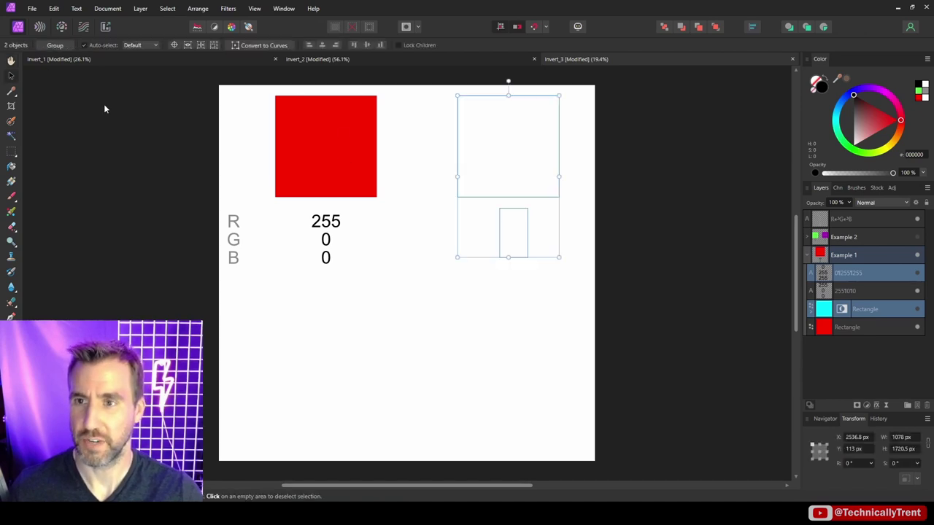
mouse_move(337, 146)
mouse_down()
mouse_move(475, 160)
mouse_move(501, 153)
mouse_move(509, 165)
mouse_up()
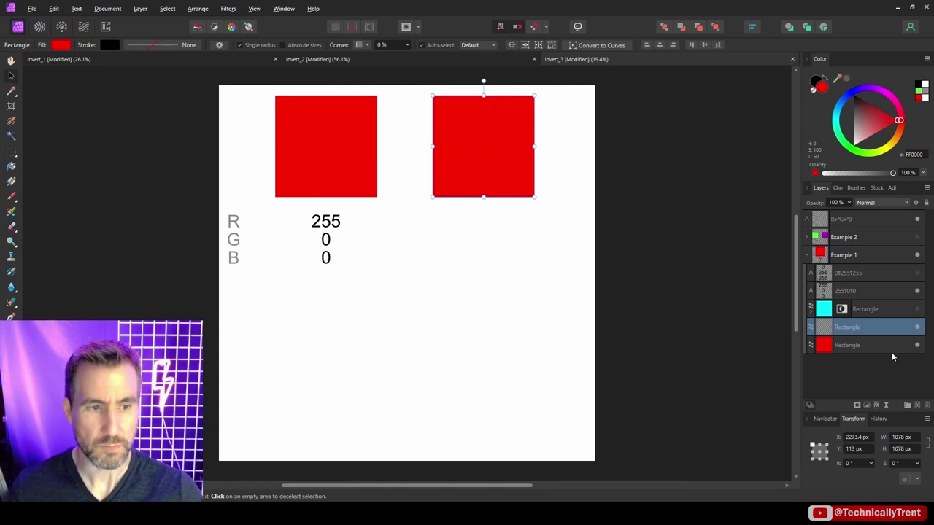
click(868, 406)
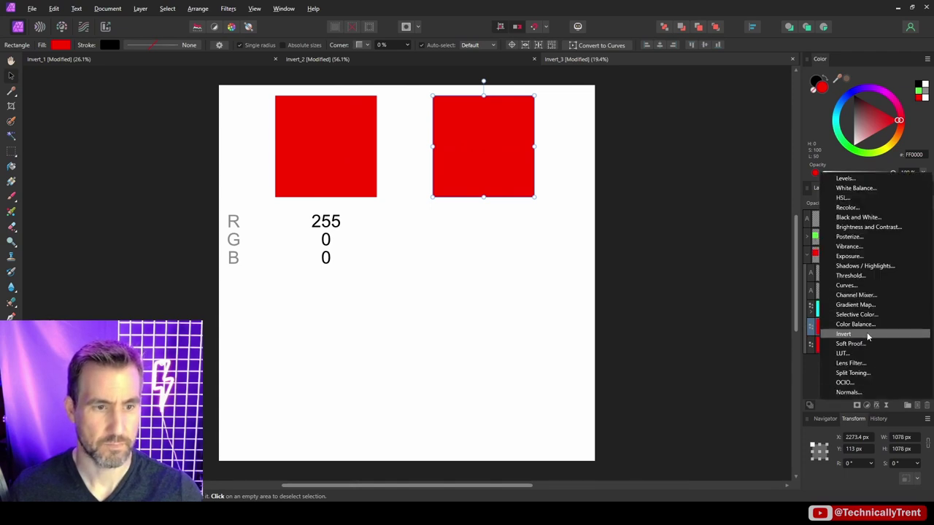
click(867, 332)
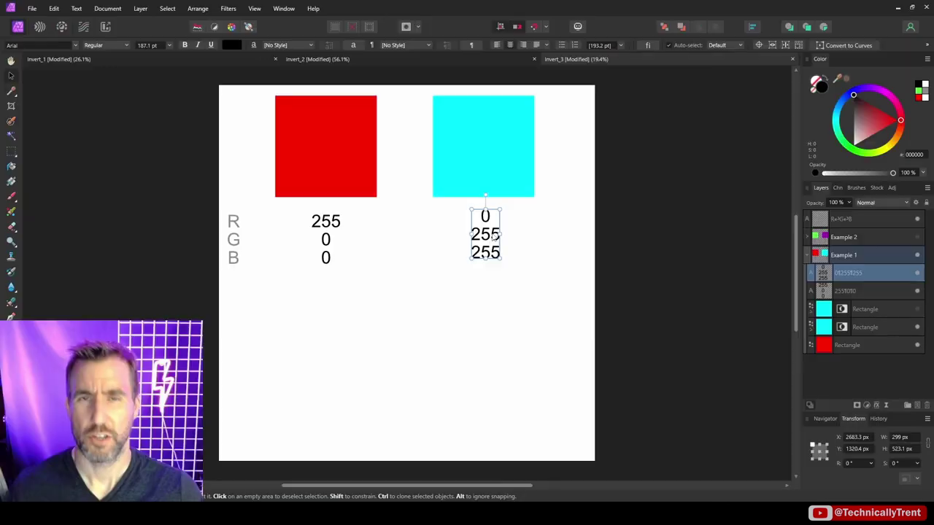
Examine the RGB values of the red example and of the green square in the Example 2 group
click(358, 229)
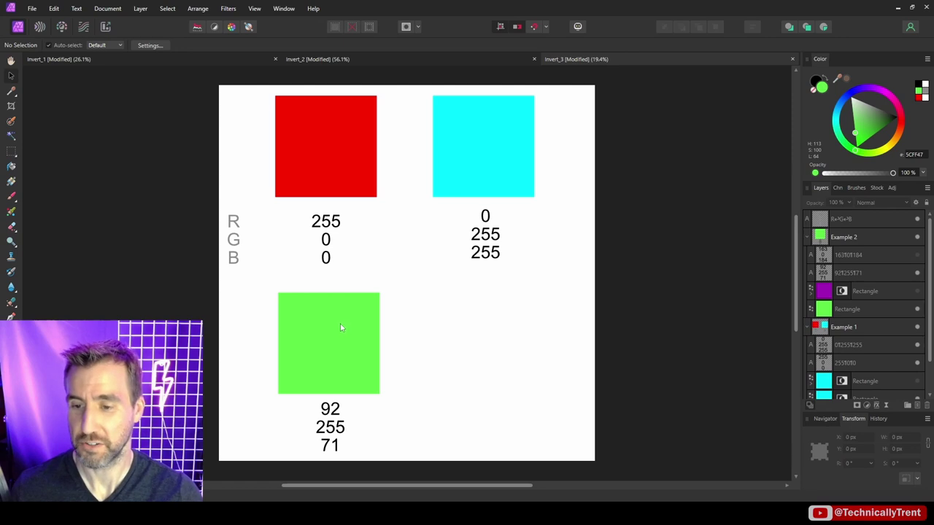
click(340, 328)
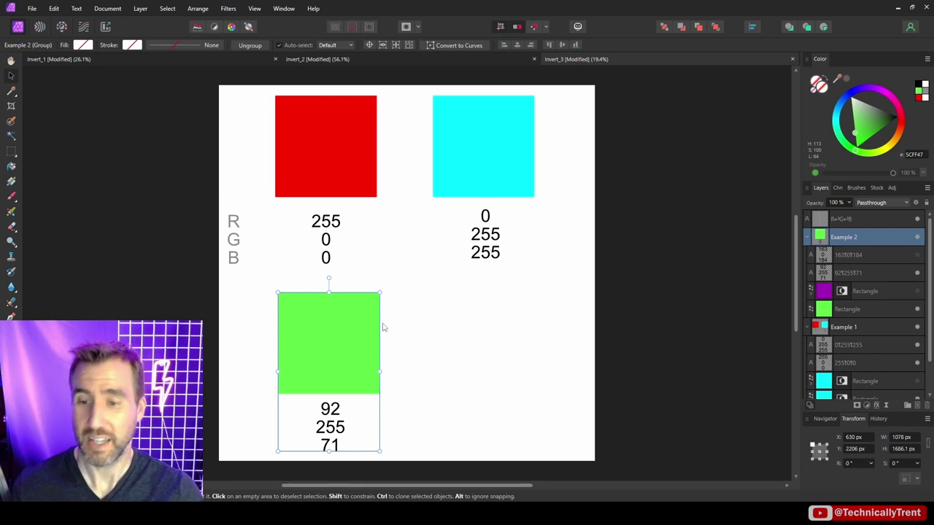
click(491, 315)
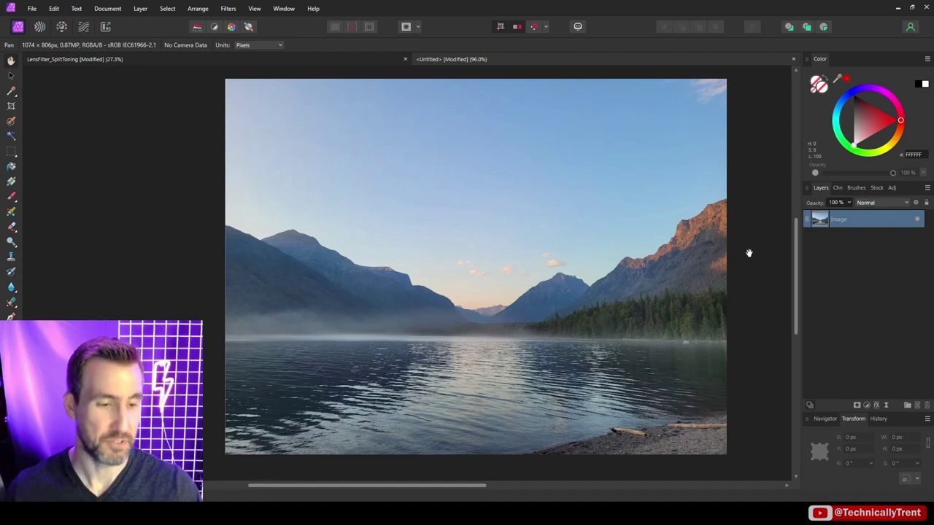
Add a Lens Filter adjustment to the mountain lake photo and move its settings window to the photo's upper edge
click(865, 403)
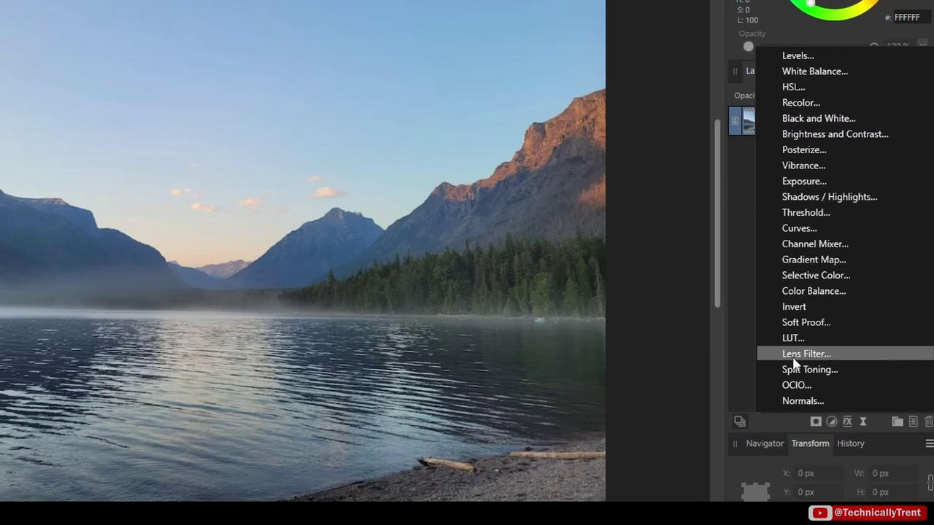
click(796, 354)
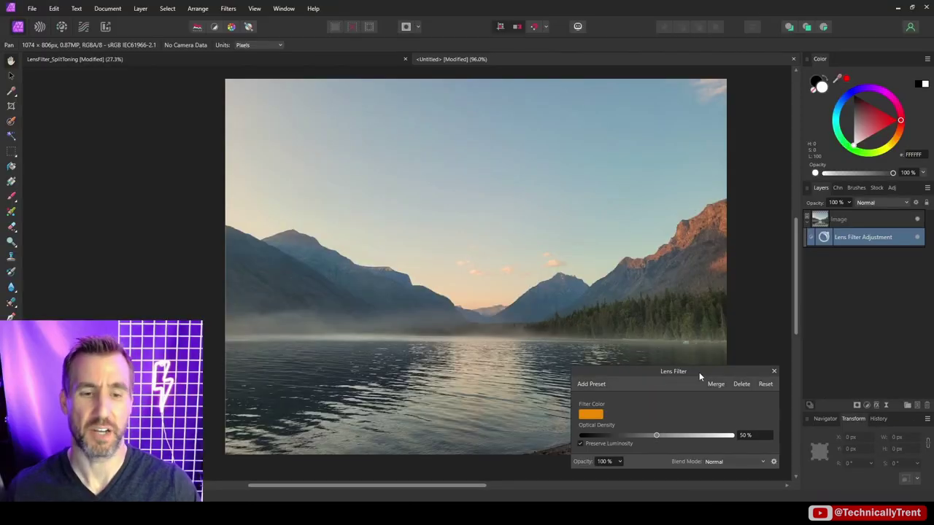
drag(699, 372, 708, 81)
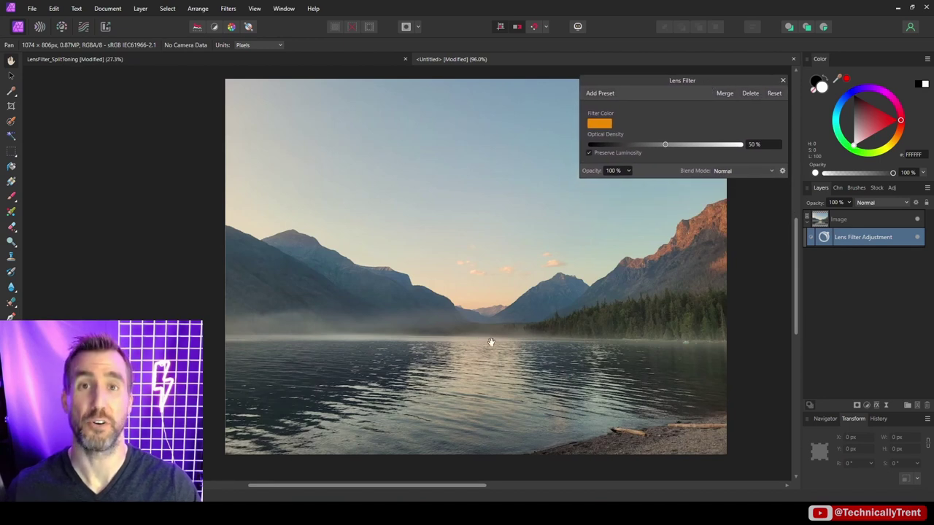
Shift the Lens Filter's filter colour to a red-orange, about EC5000, on the HSL colour wheel
click(602, 125)
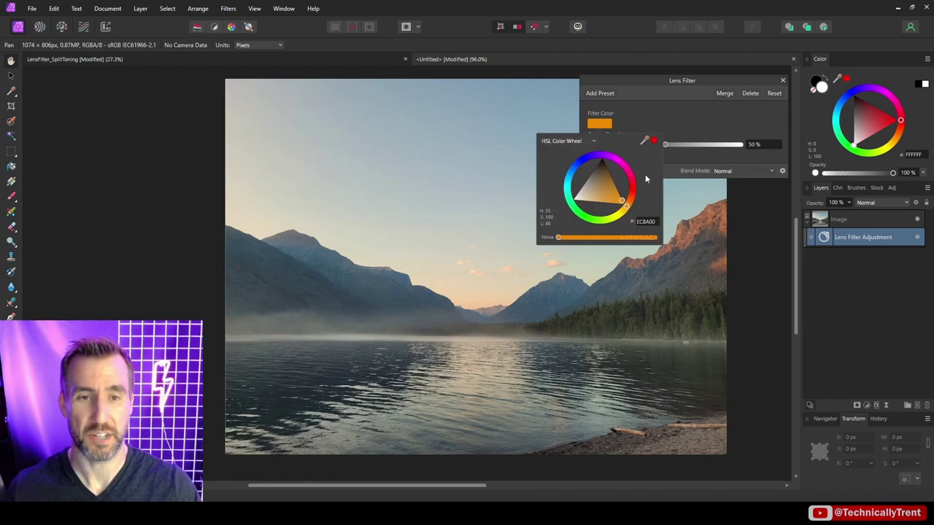
mouse_move(629, 208)
mouse_down()
mouse_move(628, 172)
mouse_move(603, 162)
mouse_move(632, 181)
mouse_move(637, 201)
mouse_up()
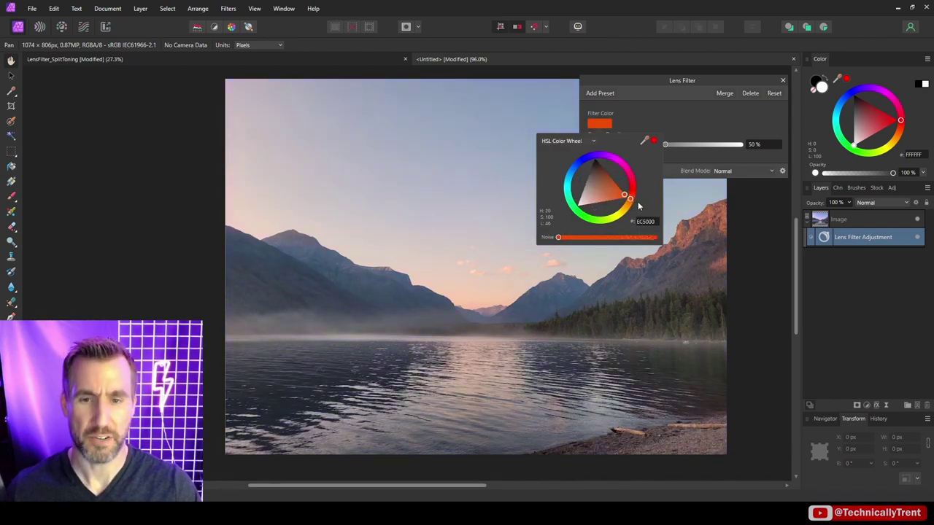
click(695, 119)
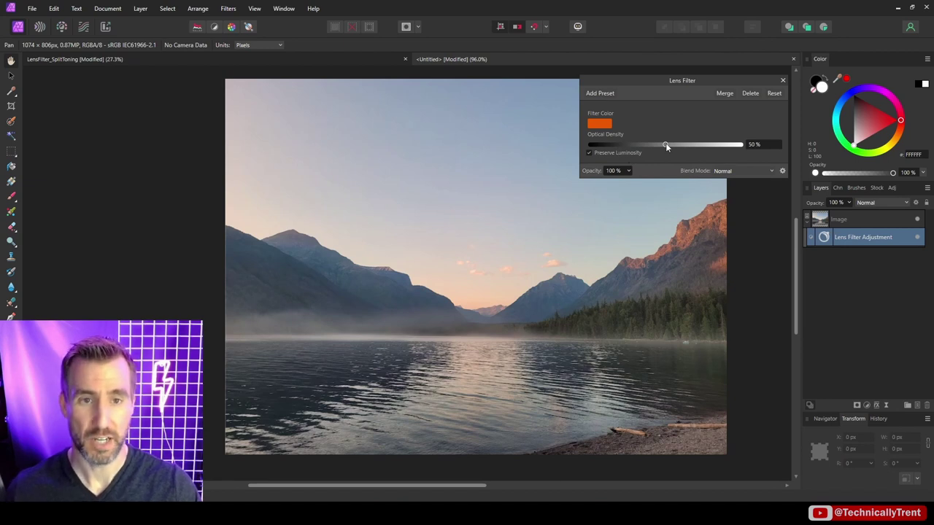
Try the Lens Filter's Optical Density at 1% and 100%, with Preserve Luminosity off and on, and lower it to 56%
drag(666, 146, 596, 145)
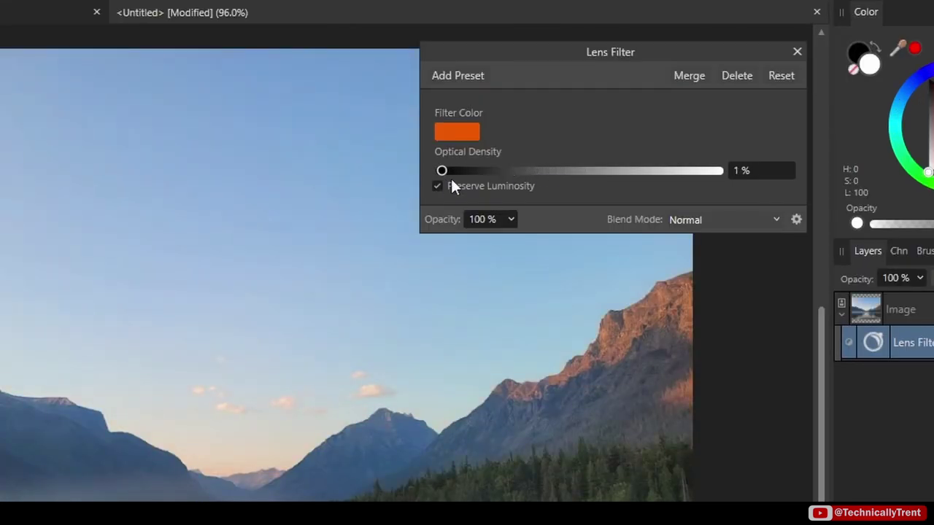
drag(452, 187, 728, 186)
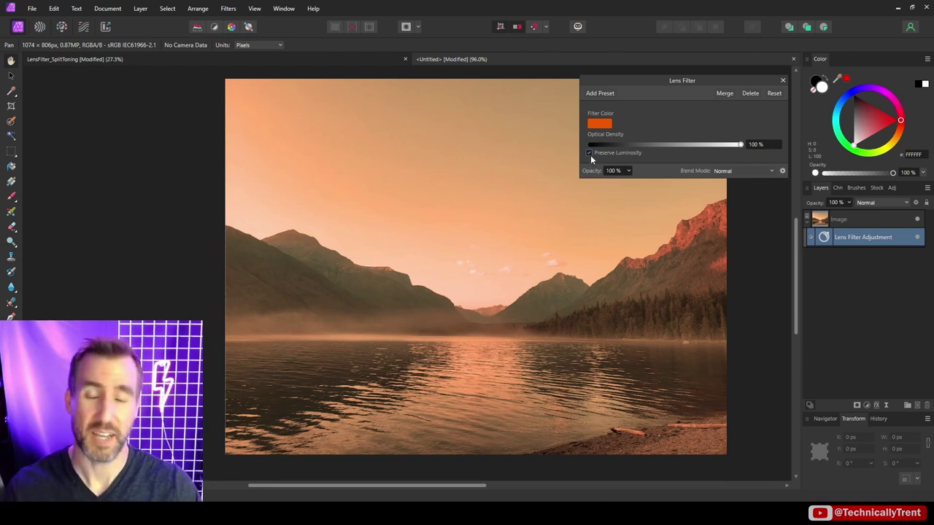
click(589, 152)
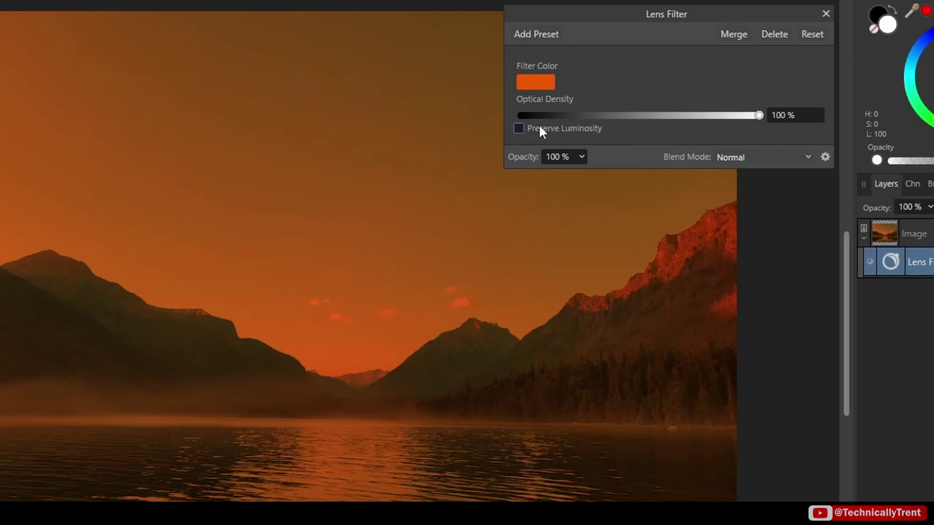
click(539, 129)
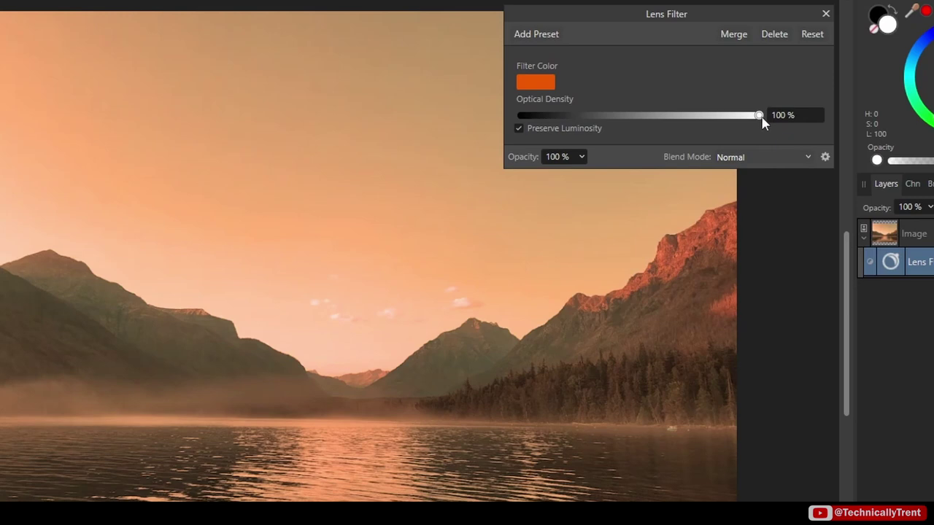
drag(760, 117, 654, 117)
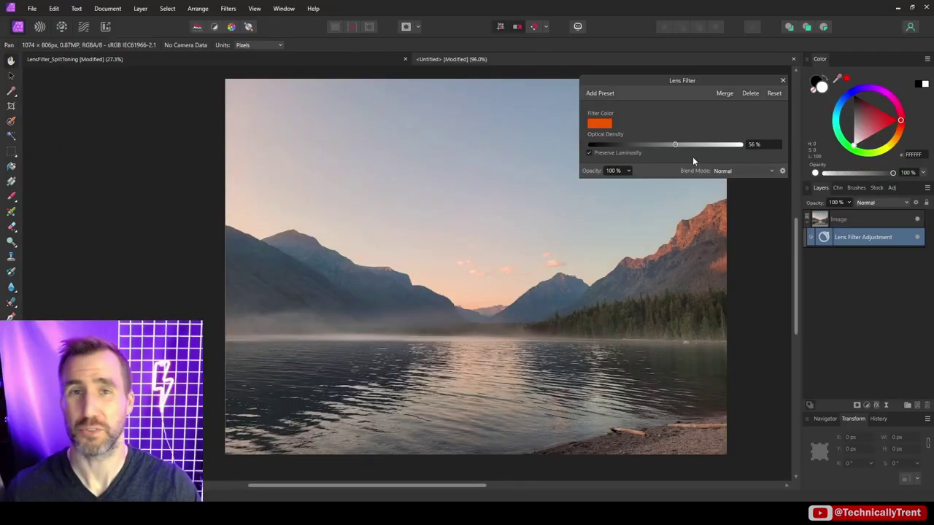
Set the Lens Filter's blend mode to Soft Light and raise its Optical Density to 92%
click(730, 172)
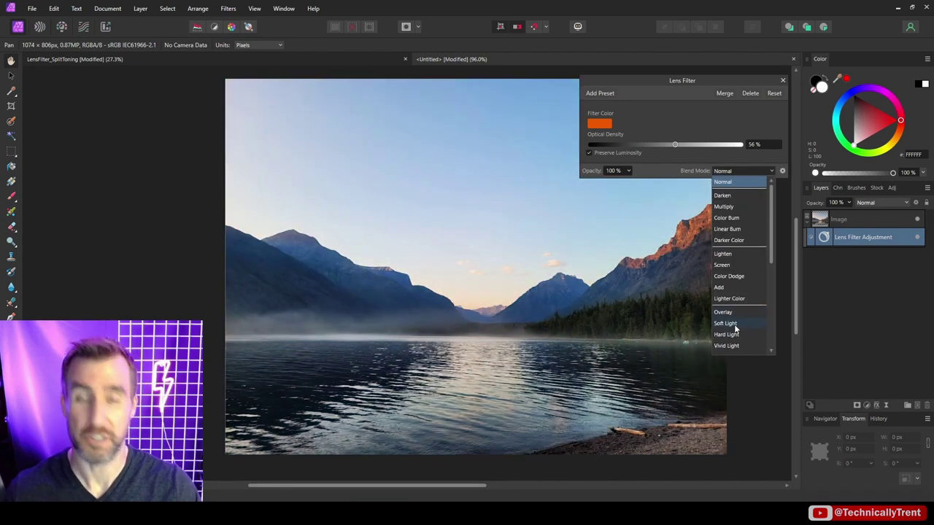
click(734, 324)
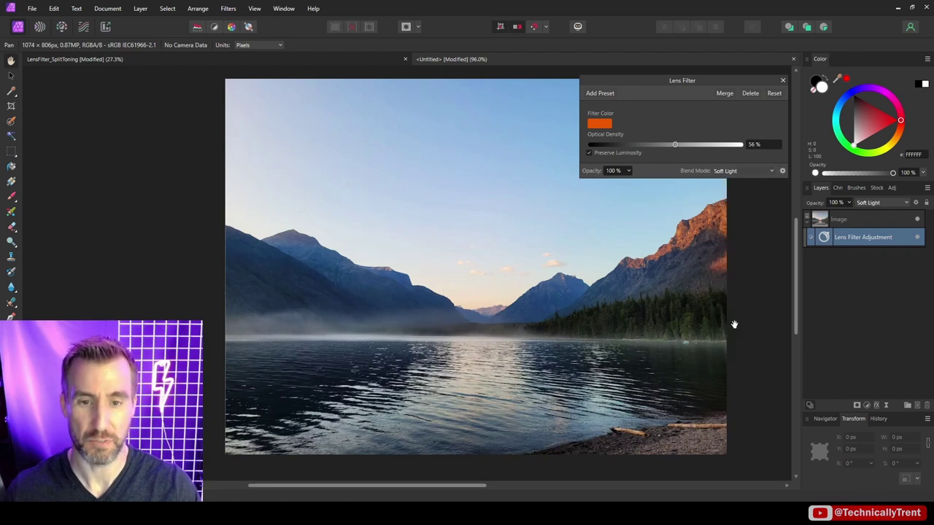
drag(675, 145, 730, 145)
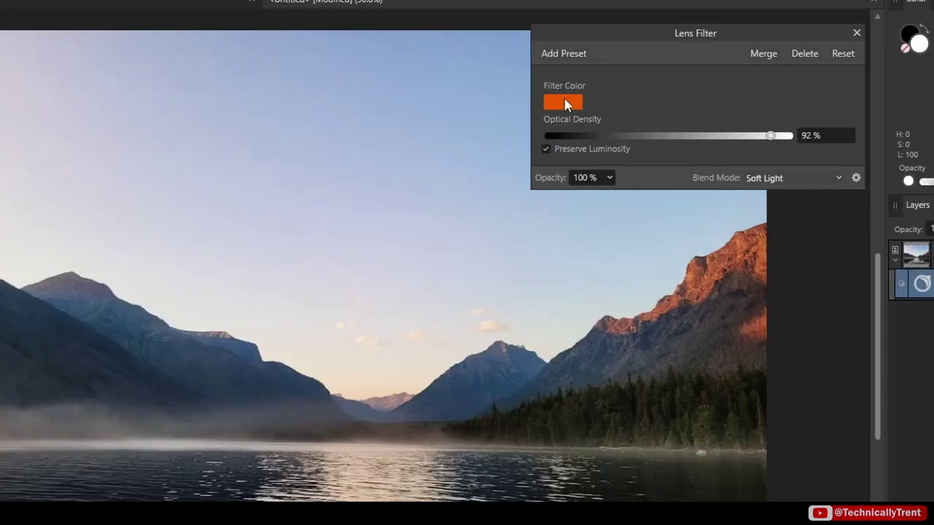
Try a crimson filter colour, about EC0036, in the Lens Filter, move its settings window aside, and change the colour to pale orange, about FFAC77
click(568, 105)
drag(612, 225, 619, 199)
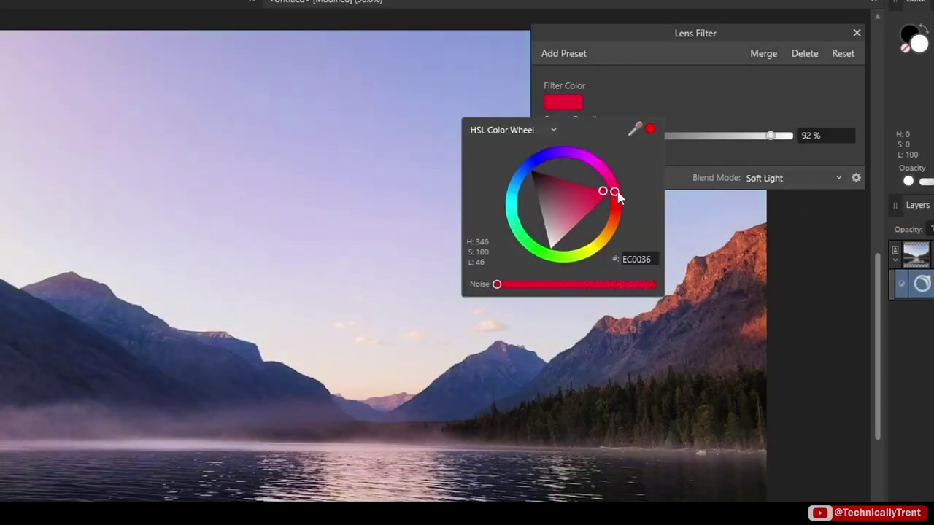
drag(729, 35, 890, 187)
click(774, 260)
drag(825, 349, 837, 395)
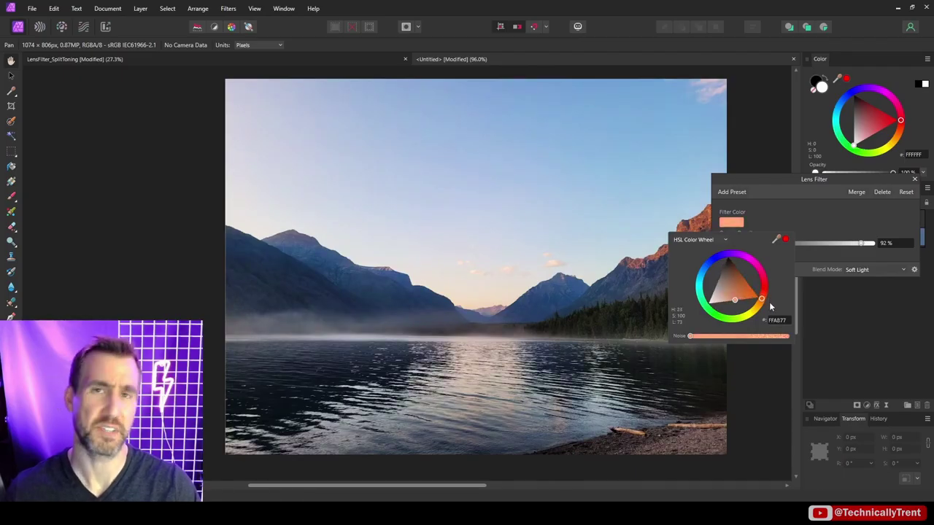
drag(770, 306, 774, 305)
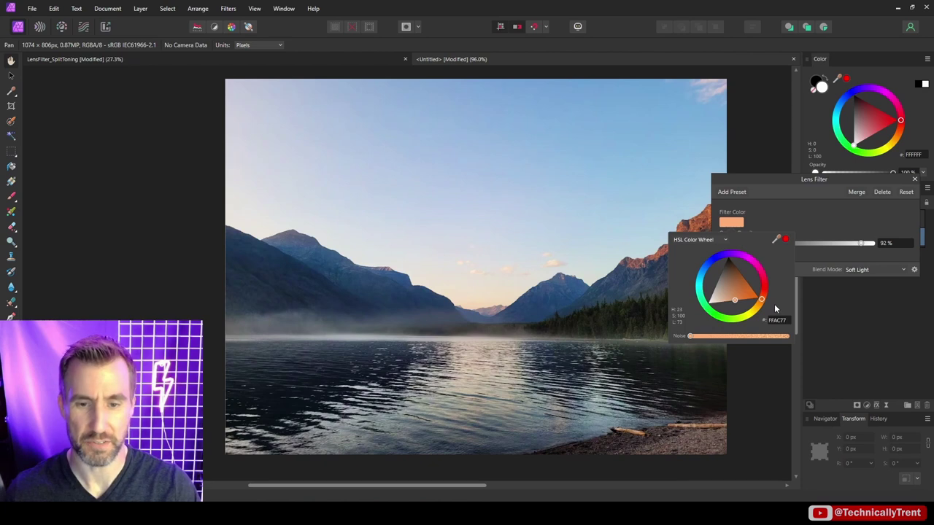
click(749, 286)
drag(835, 222, 821, 221)
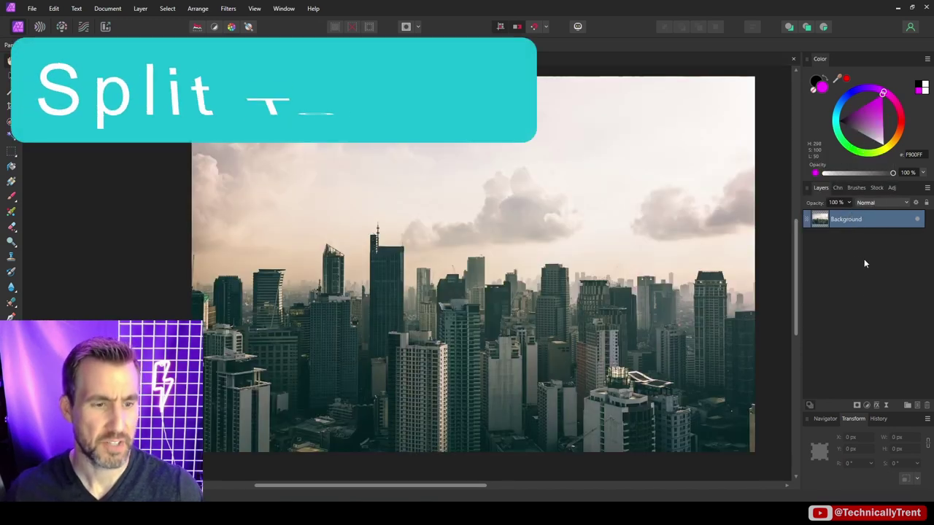
Add a Split Toning adjustment to the city skyline photo and move its settings window towards the photo's upper-right corner
click(868, 403)
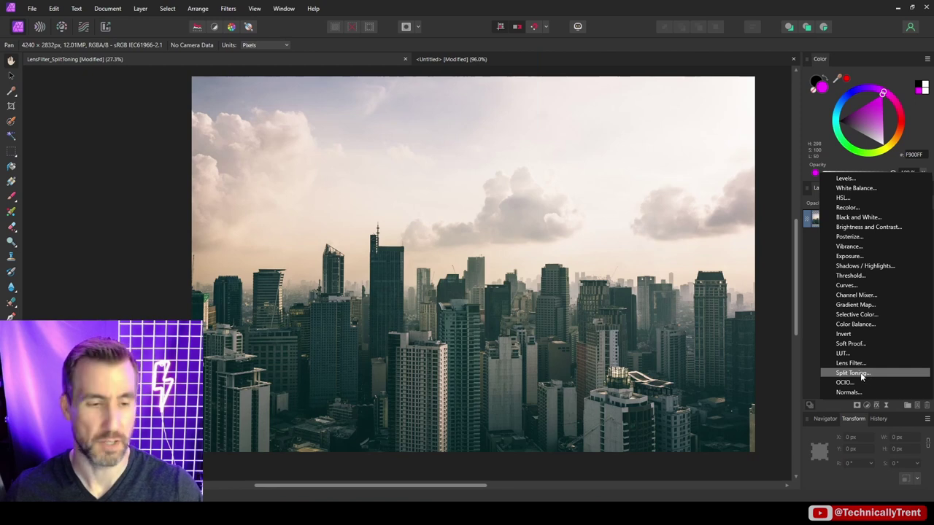
click(853, 372)
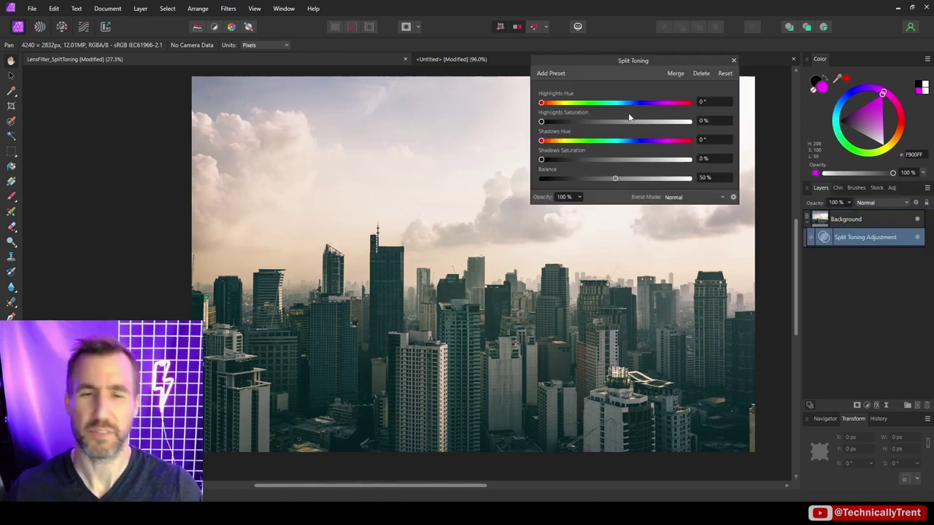
drag(614, 66, 728, 60)
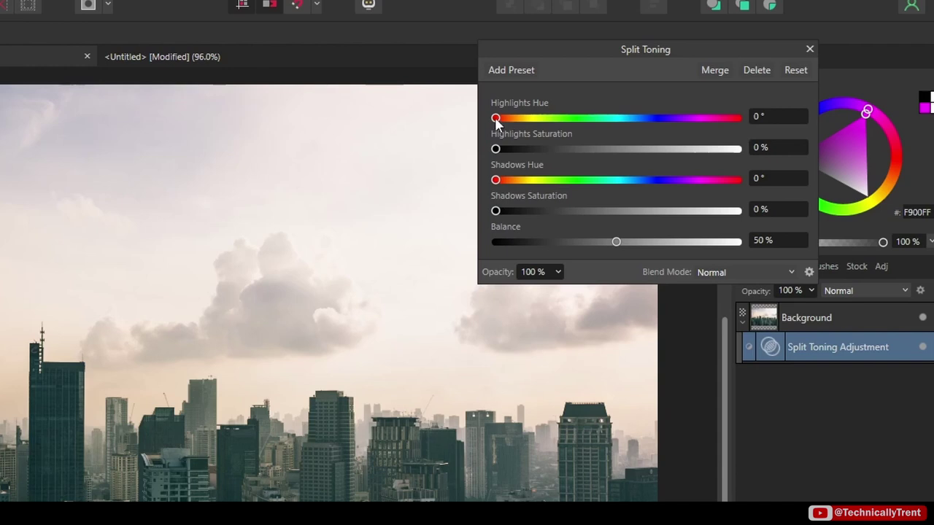
Tint the highlights orange with a hue of 35.4° and 73% saturation, comparing the photo with the Split Toning adjustment hidden and shown
drag(496, 118, 524, 117)
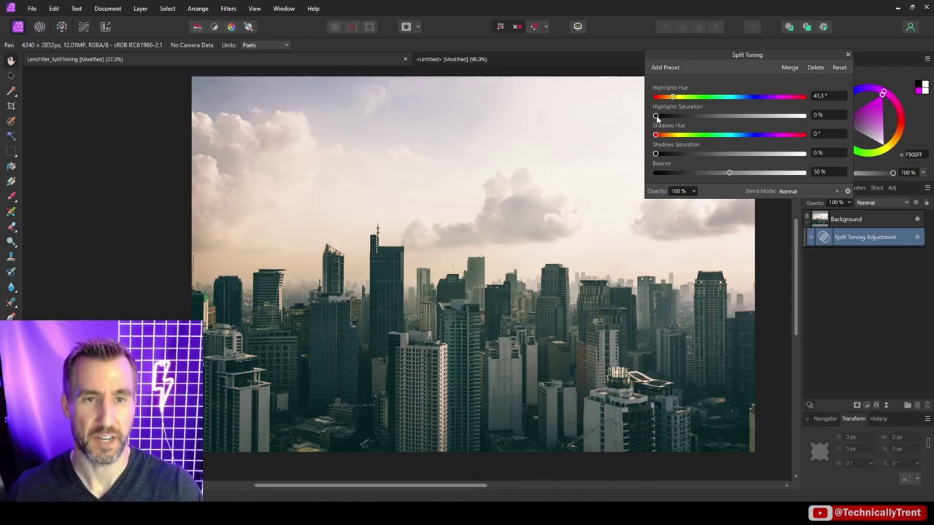
drag(655, 117, 705, 117)
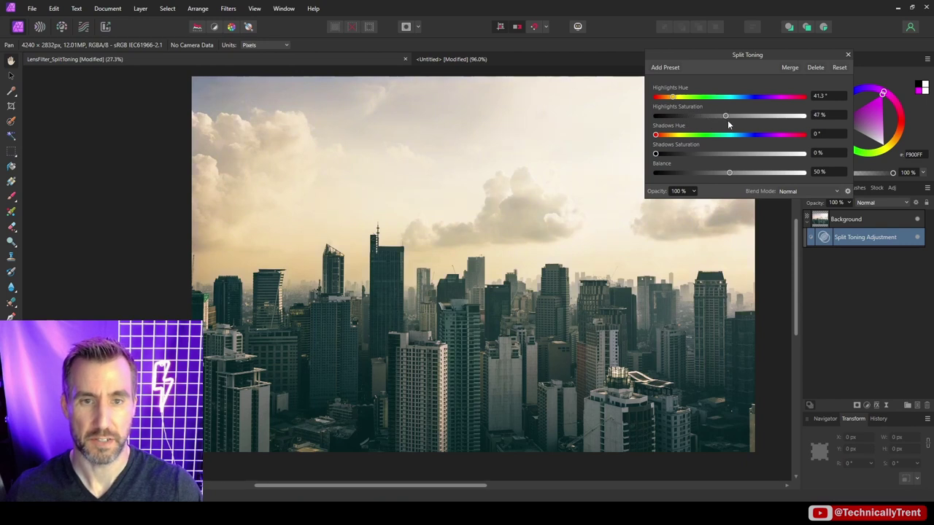
click(917, 238)
click(918, 238)
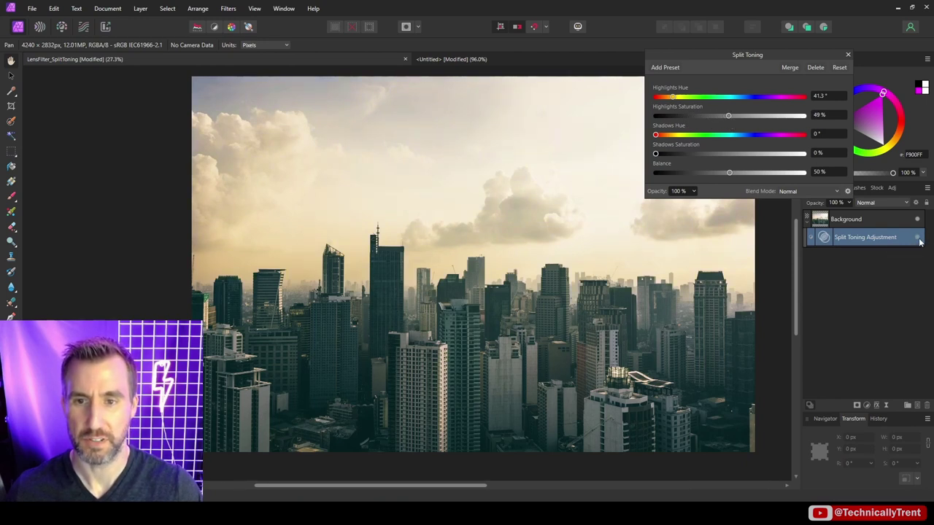
drag(728, 117, 742, 118)
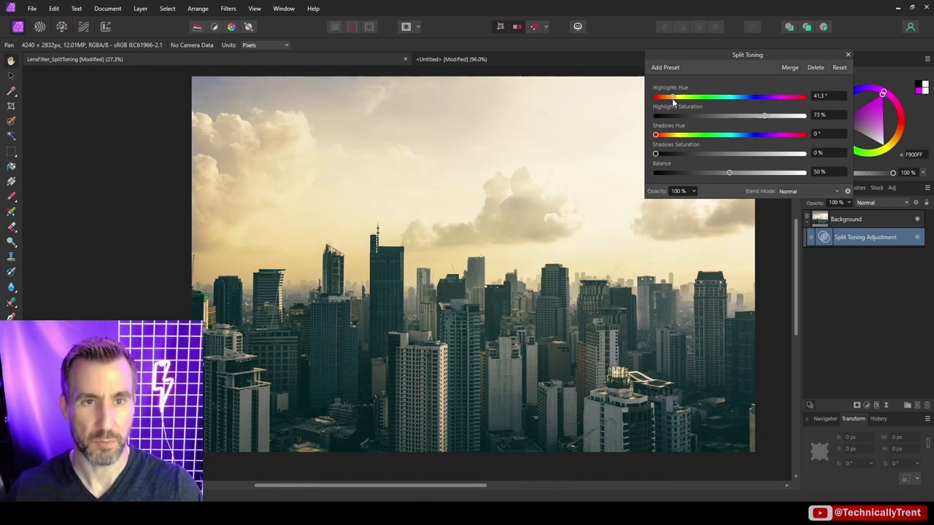
drag(673, 98, 670, 99)
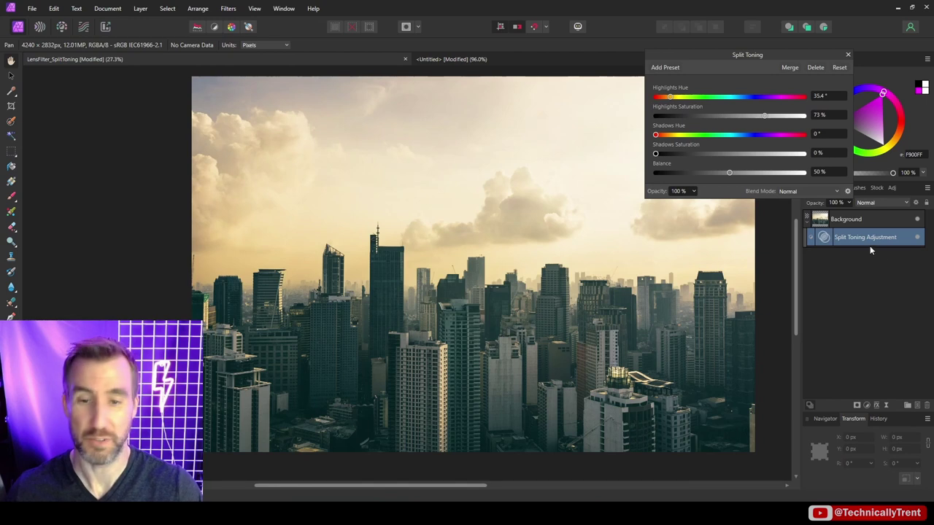
click(918, 237)
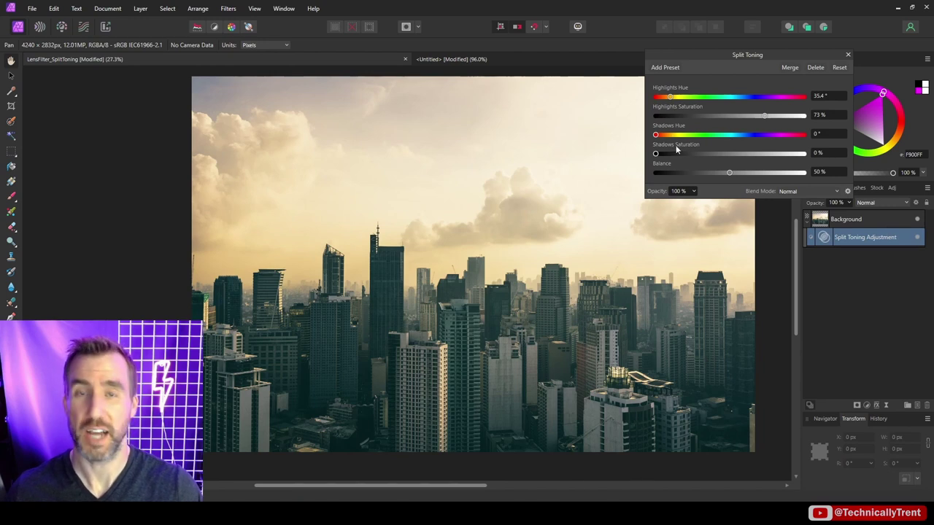
Tint the shadows blue with a hue of 236.1° and 75% saturation, and compare with the Split Toning adjustment hidden and shown
drag(657, 137, 753, 137)
drag(655, 154, 767, 154)
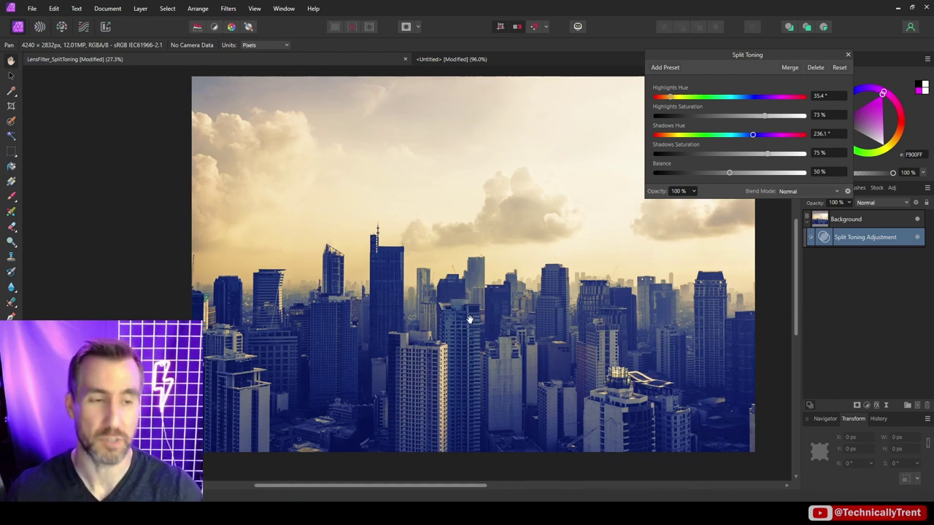
click(918, 238)
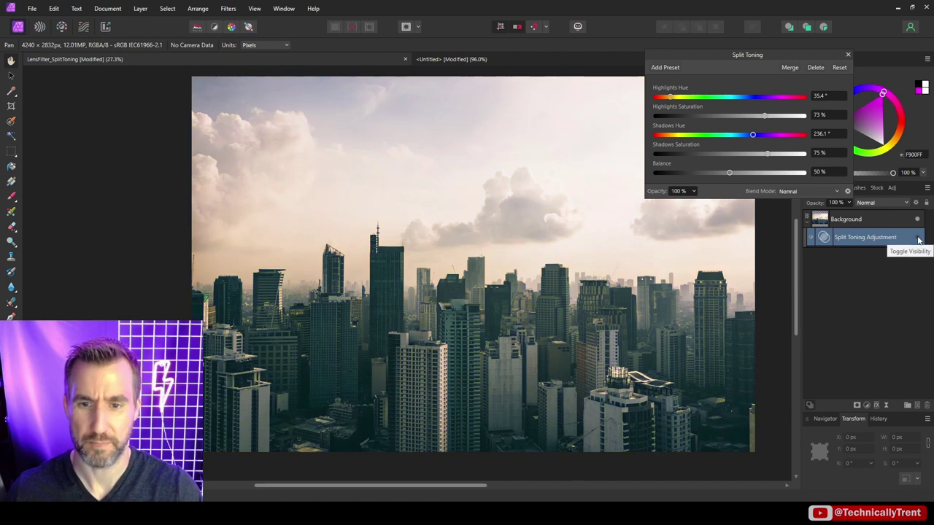
click(918, 239)
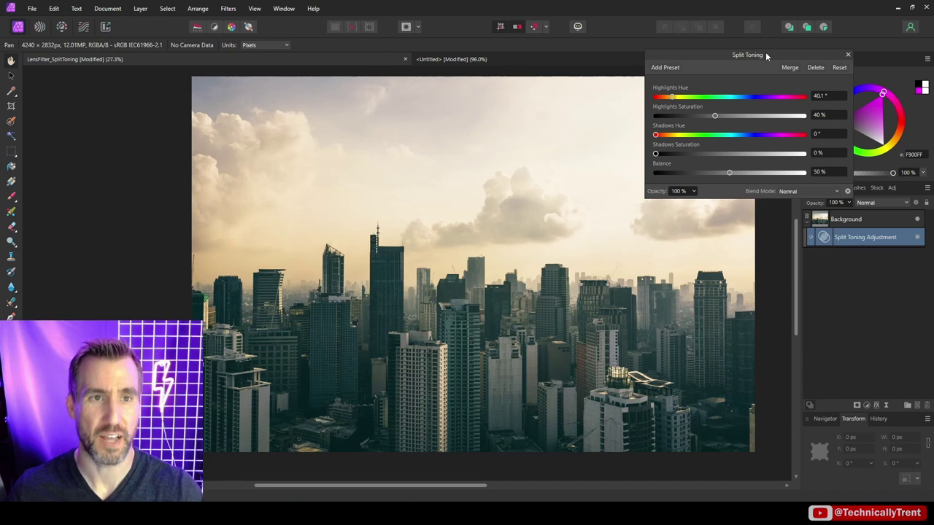
Move the Split Toning settings window off the colour wheel and set the Highlights Hue to exactly 40°
drag(766, 52, 691, 69)
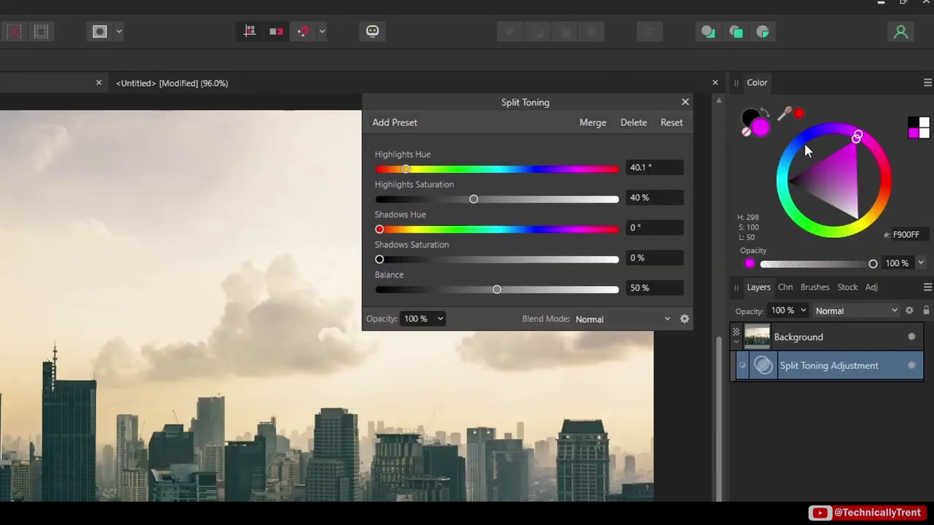
click(647, 169)
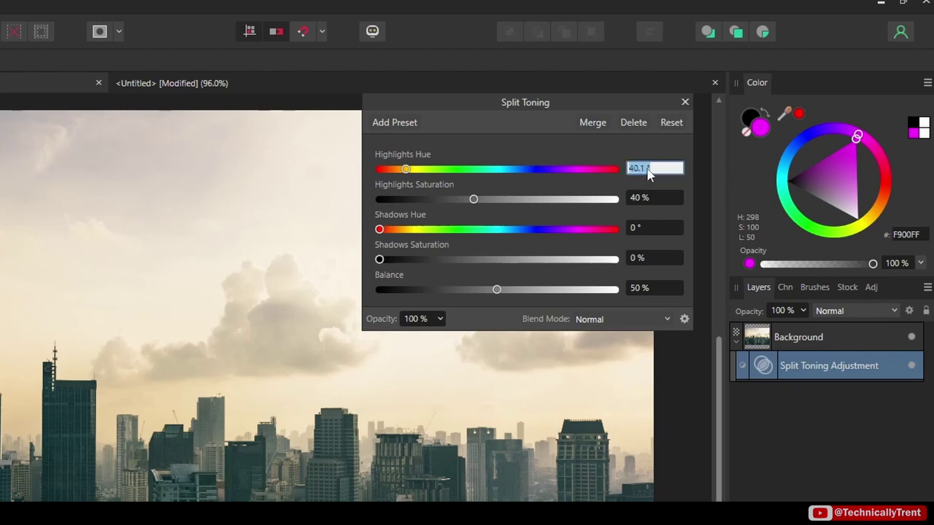
text(40)
key(Return)
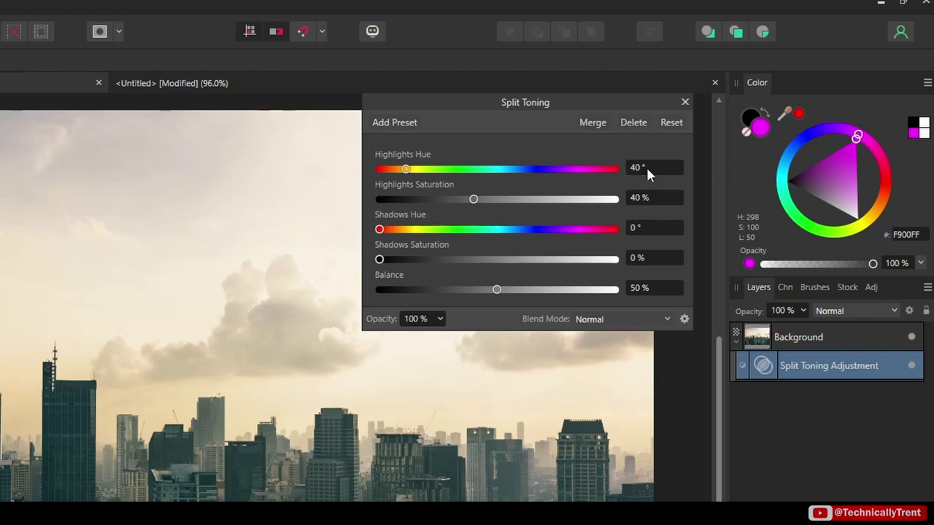
Set the Shadows Hue to the complementary colour by entering 40 + 180, and raise the Shadows Saturation to 55%
drag(380, 261, 468, 260)
click(645, 228)
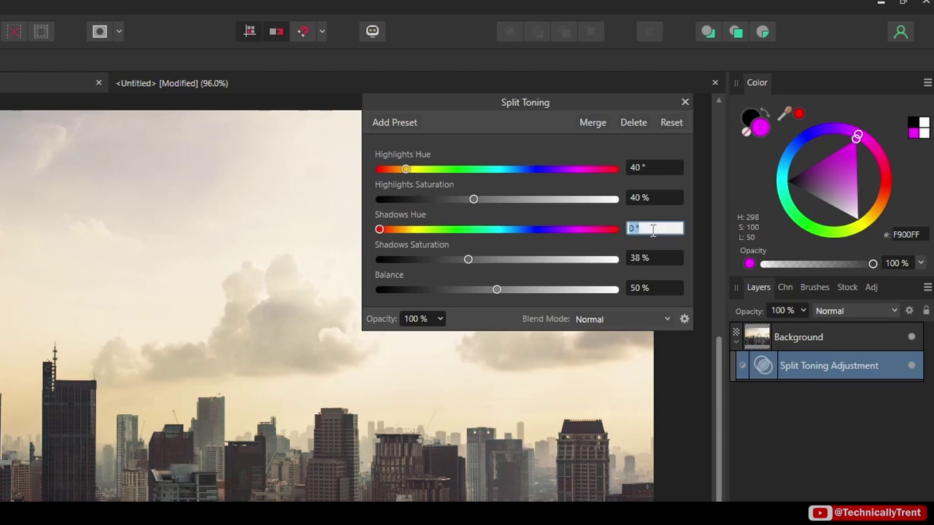
text(40 + 180)
key(Return)
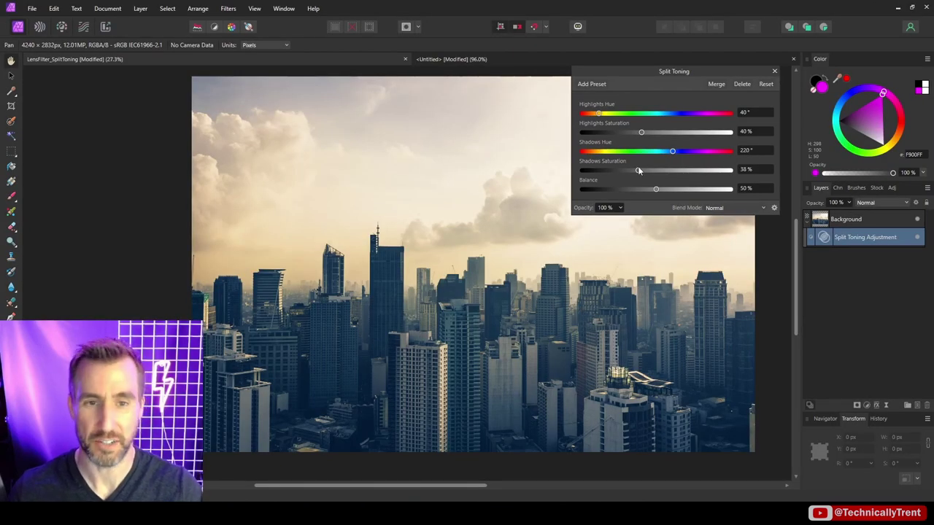
drag(636, 171, 663, 170)
Set the Split Toning blend mode to Soft Light and raise Highlights Saturation to 70% and Shadows Saturation to 82%
click(714, 208)
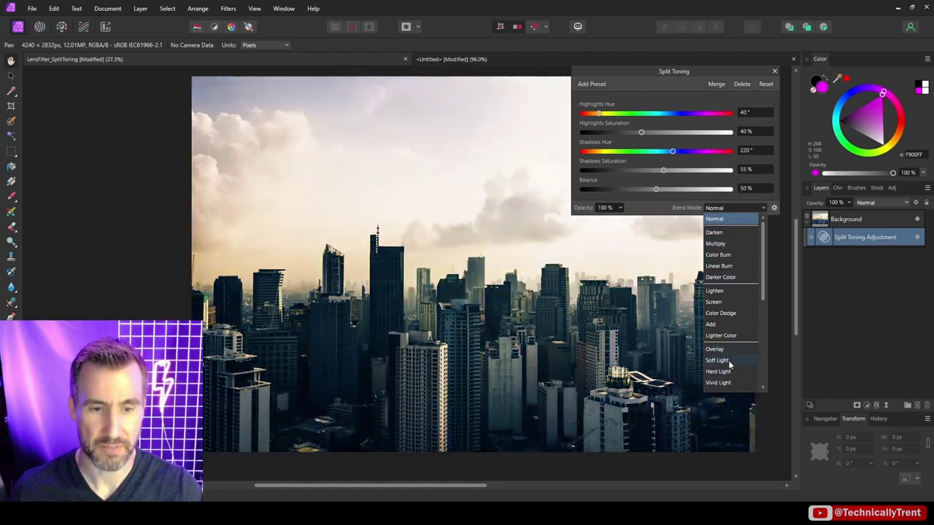
click(717, 360)
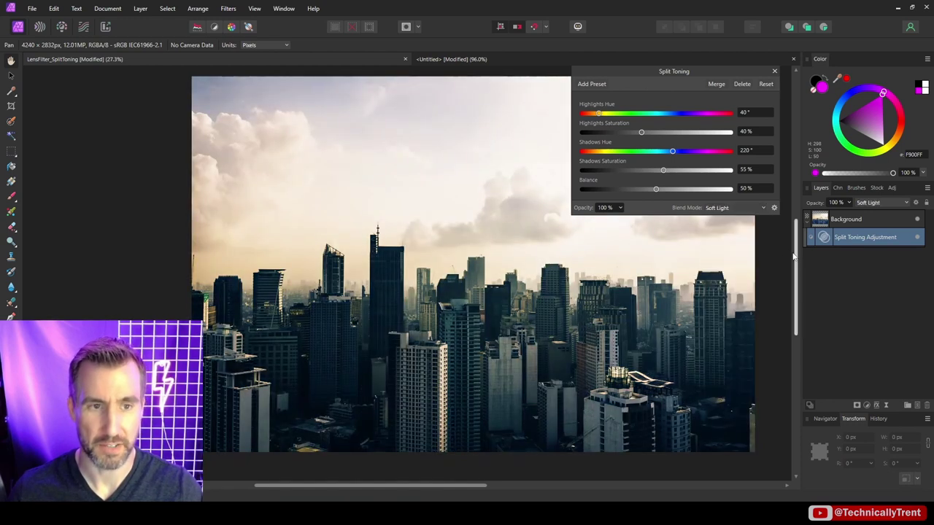
drag(642, 132, 686, 132)
drag(662, 170, 703, 170)
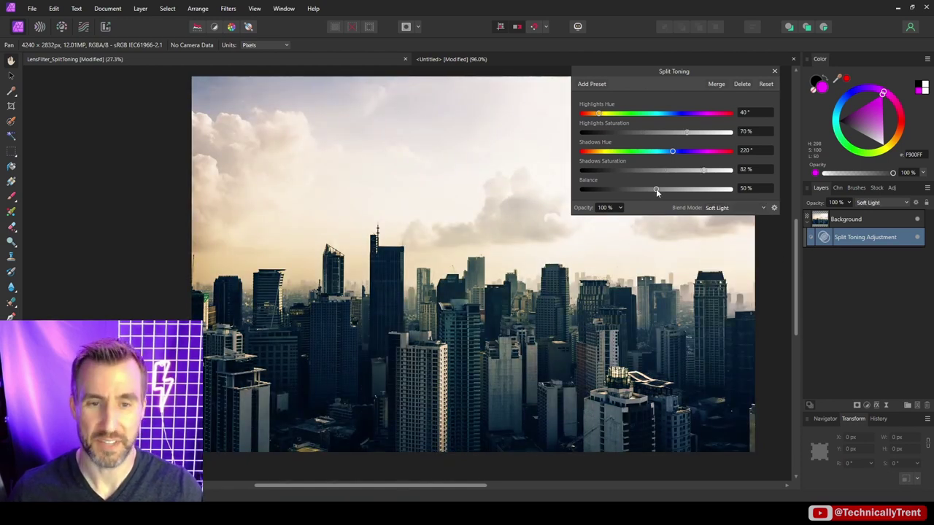
Try the Split Toning Balance at 100% and 0%, and return it to 50%
drag(656, 189, 746, 191)
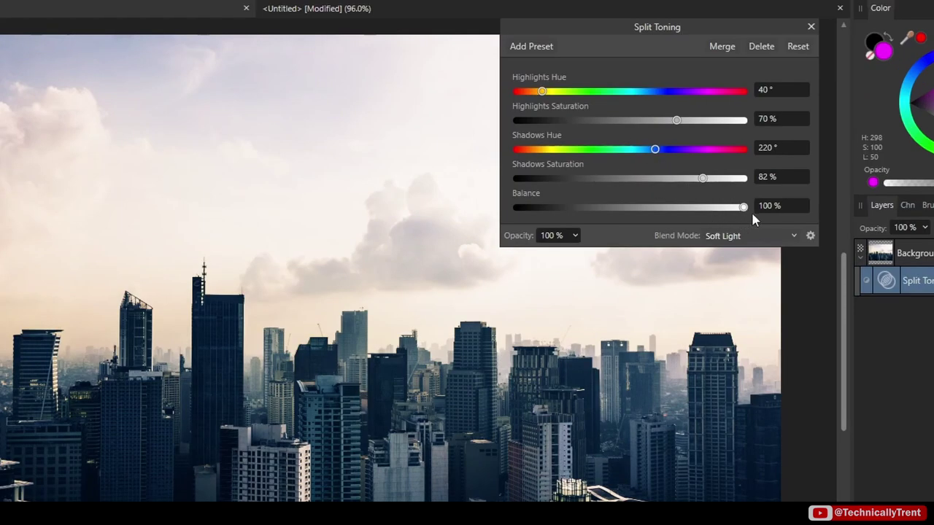
drag(742, 208, 515, 207)
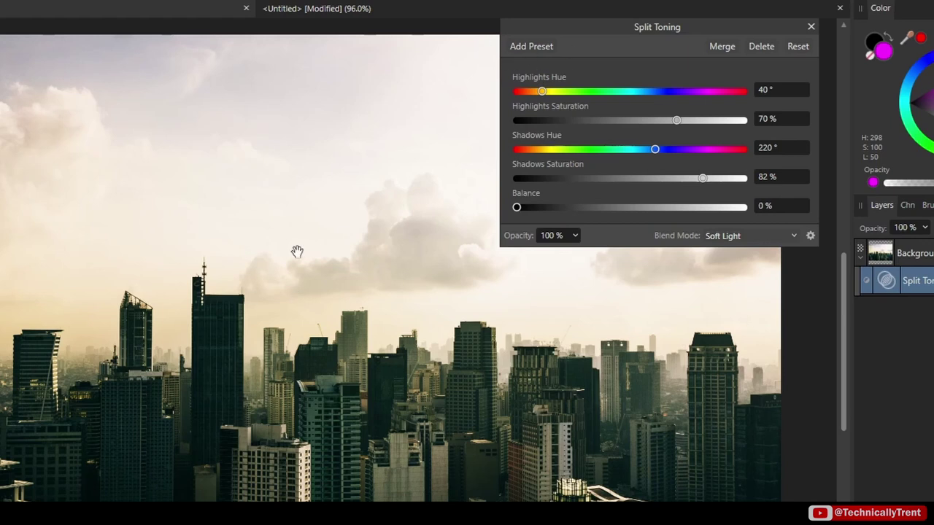
drag(517, 207, 582, 211)
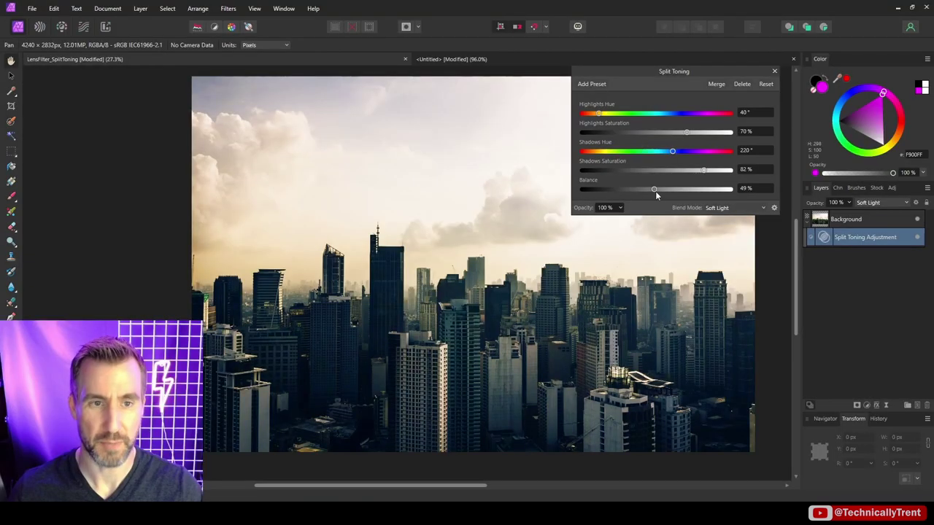
drag(656, 192, 657, 191)
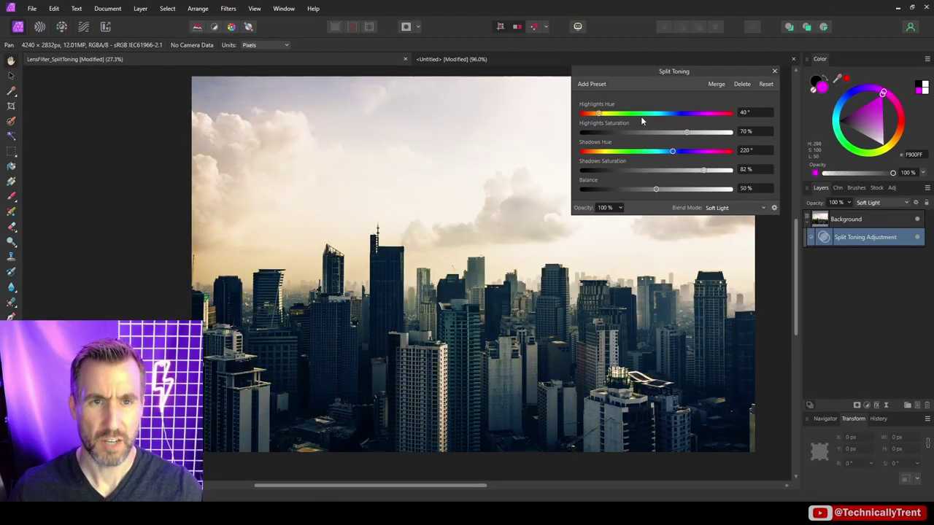
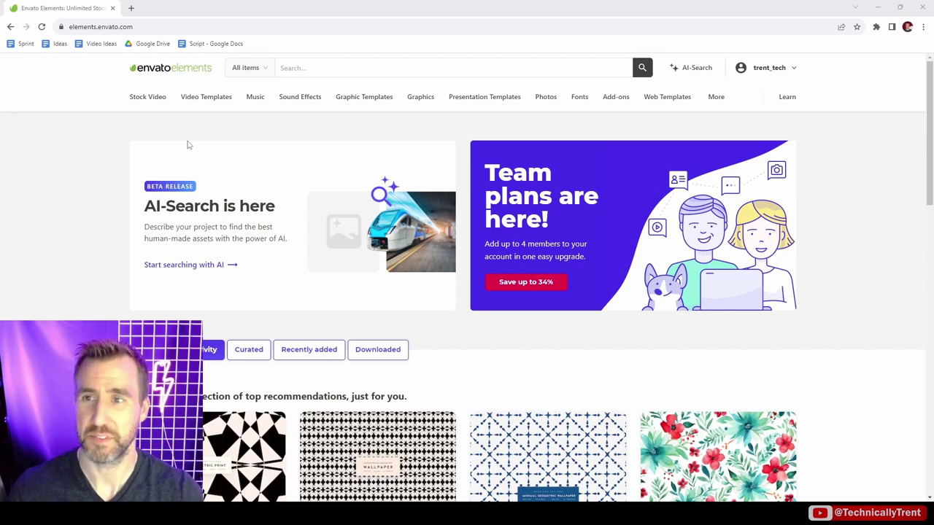
Switch to Envato Elements in the browser, search all items for "luts" and look through the Add-ons results
click(311, 67)
text(luts)
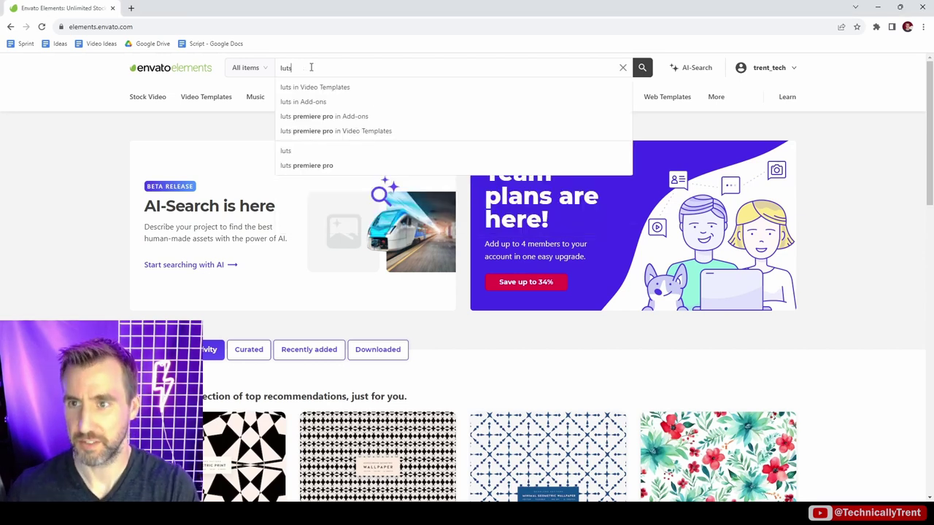
key(Return)
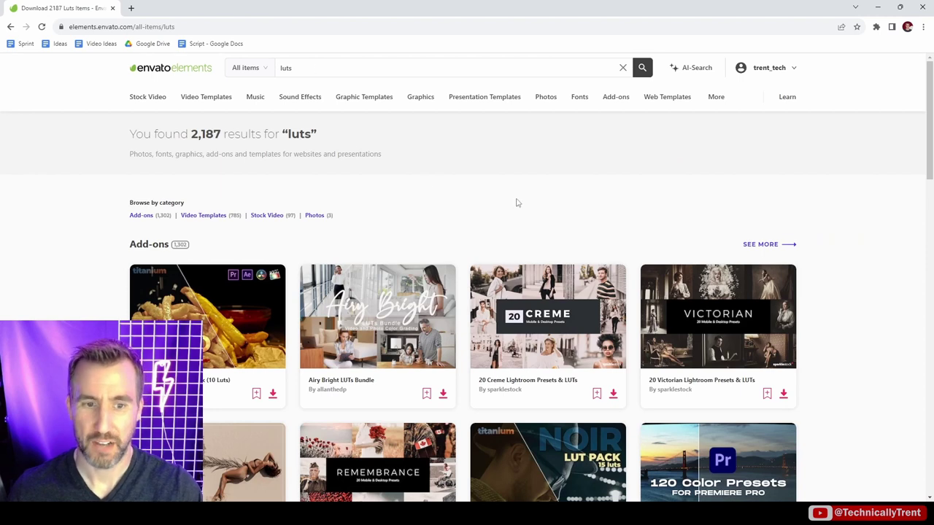
scroll(511, 203, down, 1)
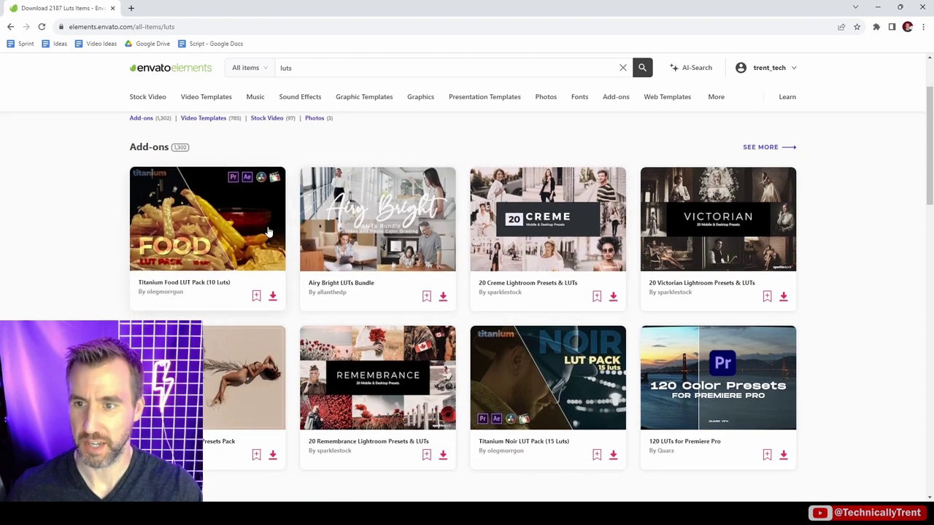
Open the Titanium Food LUT Pack page and view its before-and-after preview images of the ham and the sauce
click(195, 216)
scroll(534, 247, down, 1)
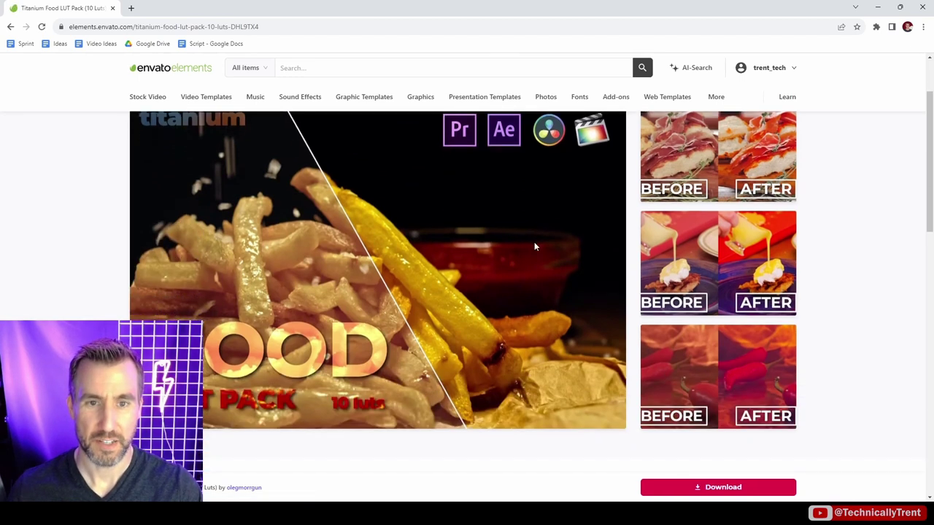
click(728, 168)
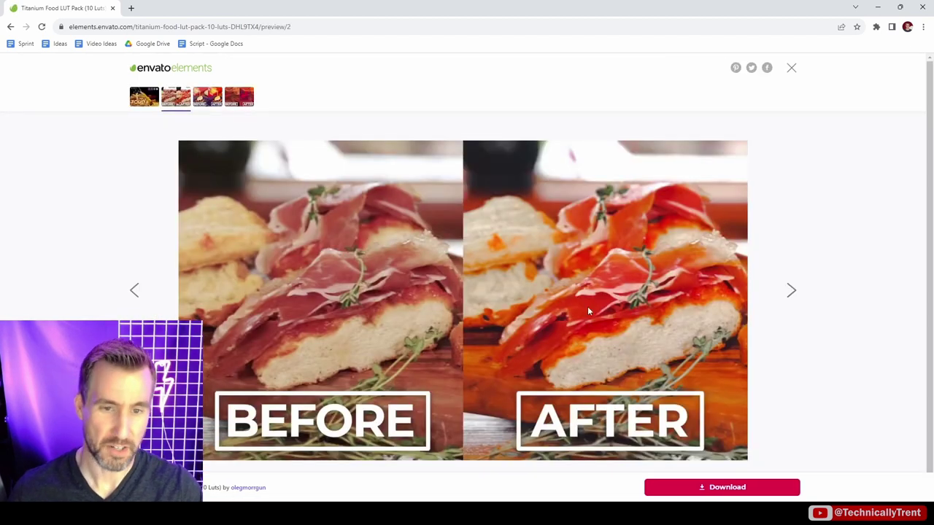
click(792, 294)
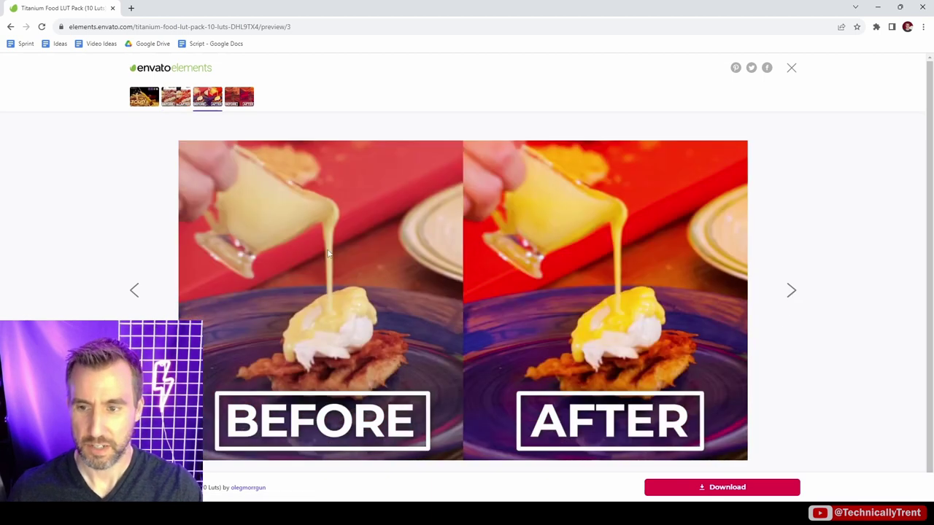
Return to the Envato Elements home page, search for "luts" and look through the LUT packs in the Add-ons results
click(151, 69)
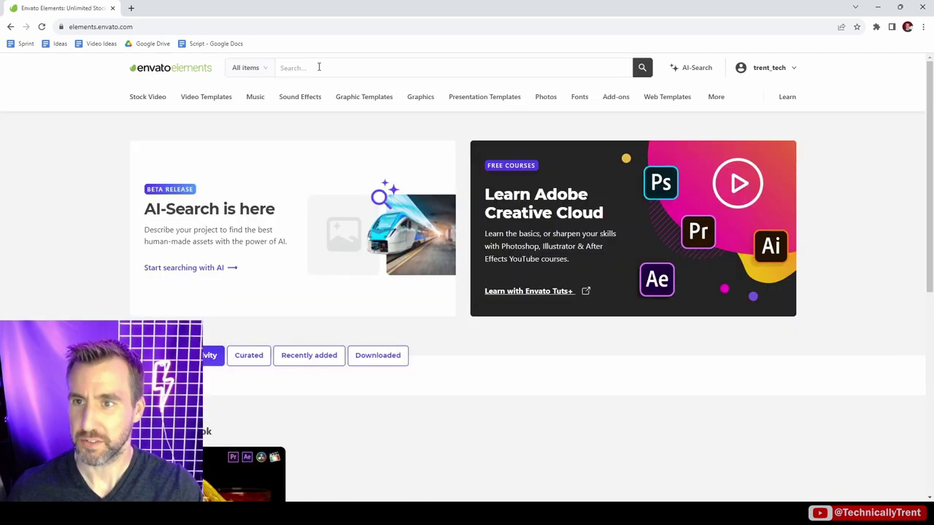
text(luts)
key(Return)
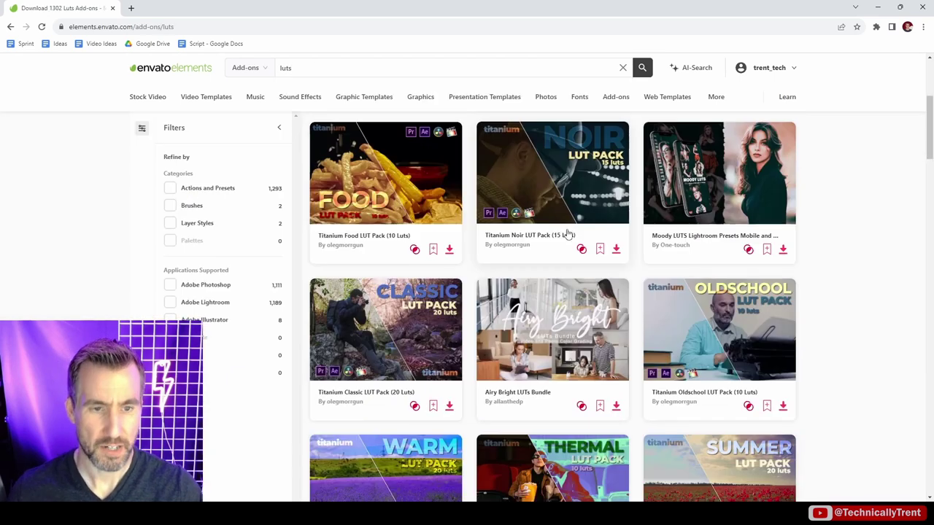
scroll(567, 233, down, 3)
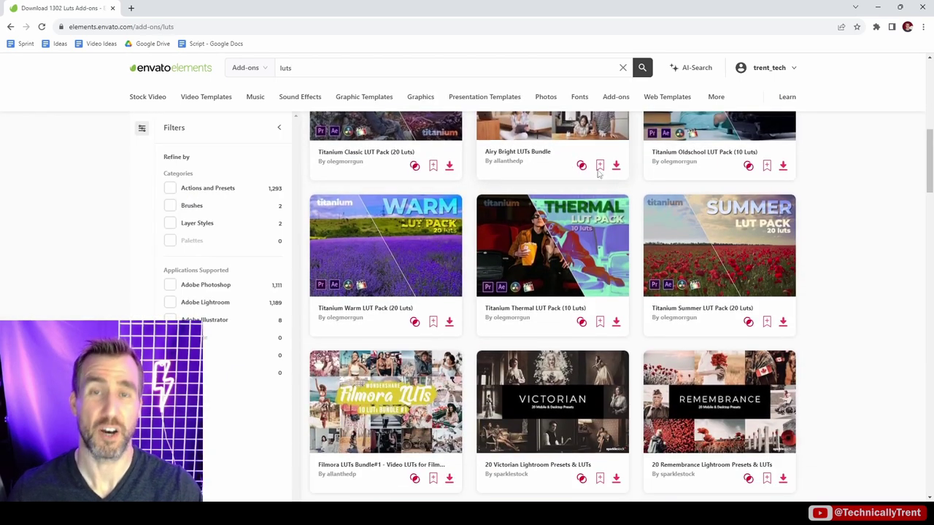
scroll(614, 292, up, 3)
Search the add-ons for "vacation luts" and look through the listed packs
click(330, 68)
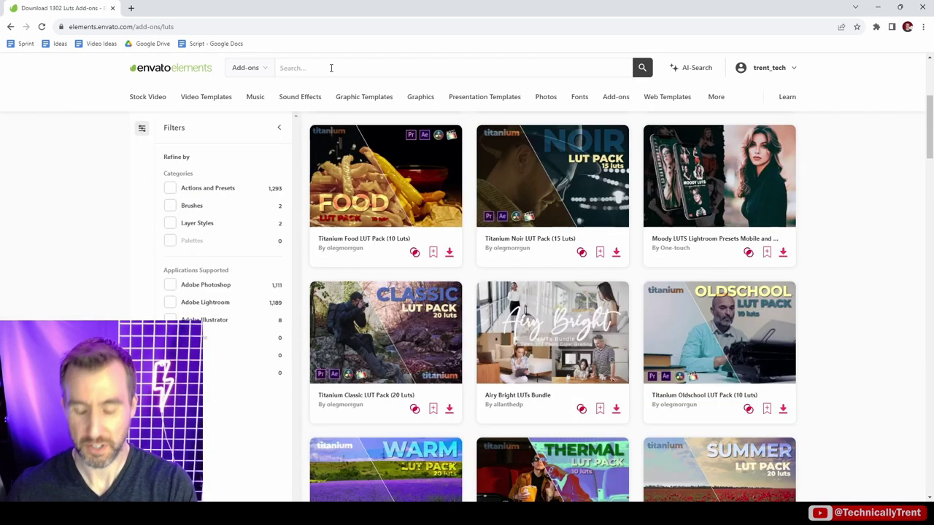
text(vacation)
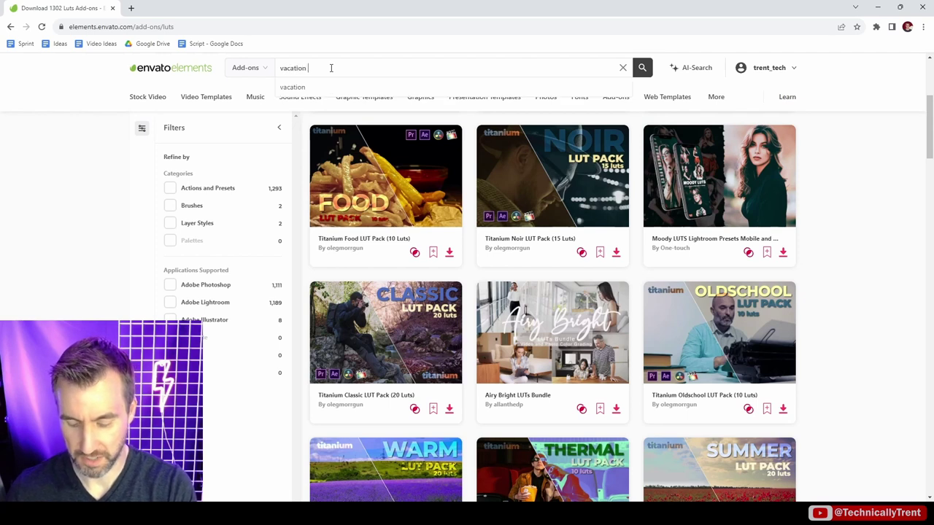
text( luts)
key(Return)
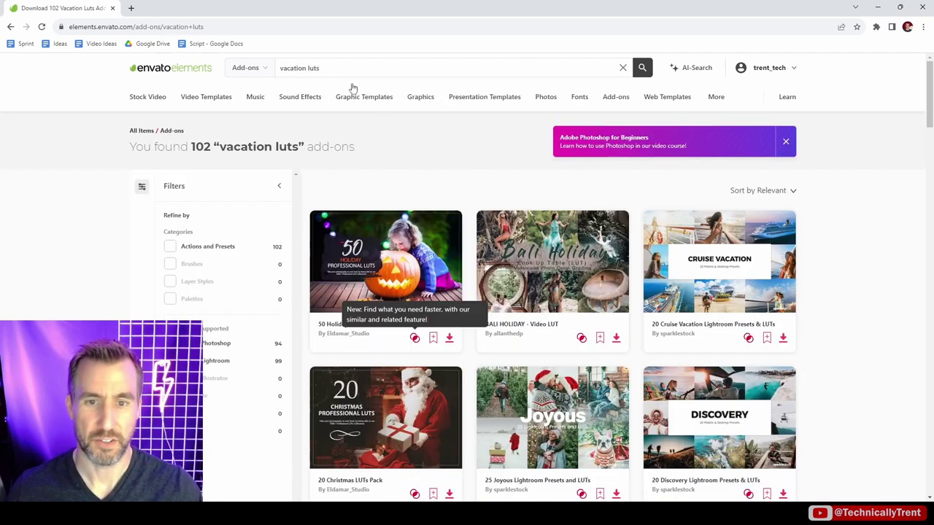
scroll(930, 123, down, 2)
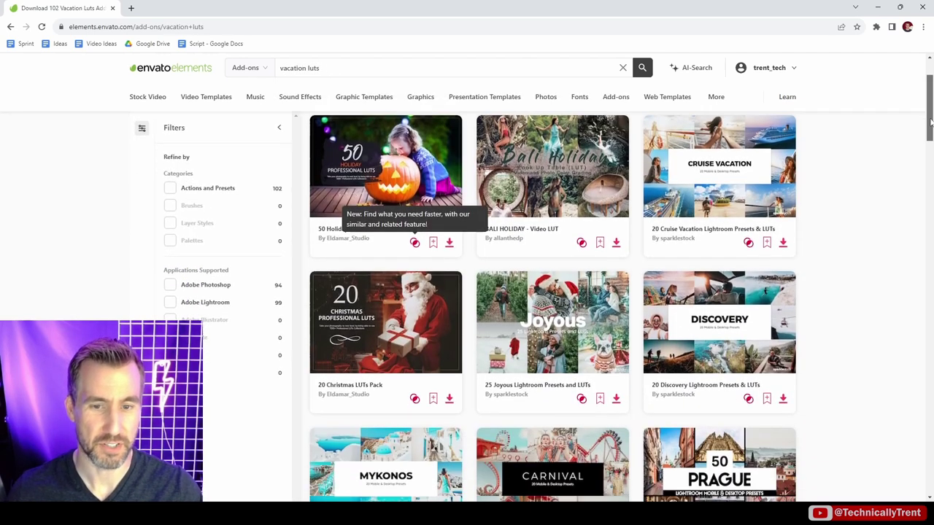
drag(930, 123, 930, 168)
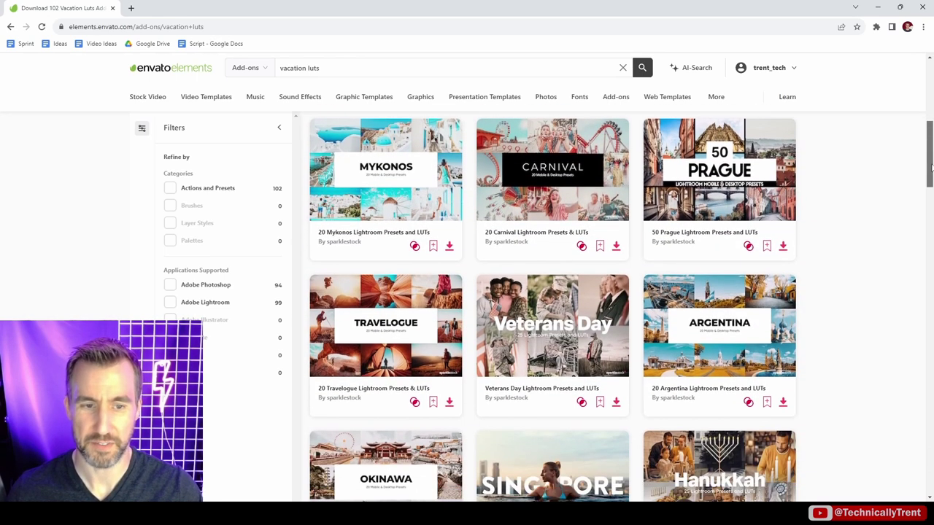
Open the 20 Mykonos Lightroom Presets and LUTs page and examine its preview grid of the individual looks
click(372, 159)
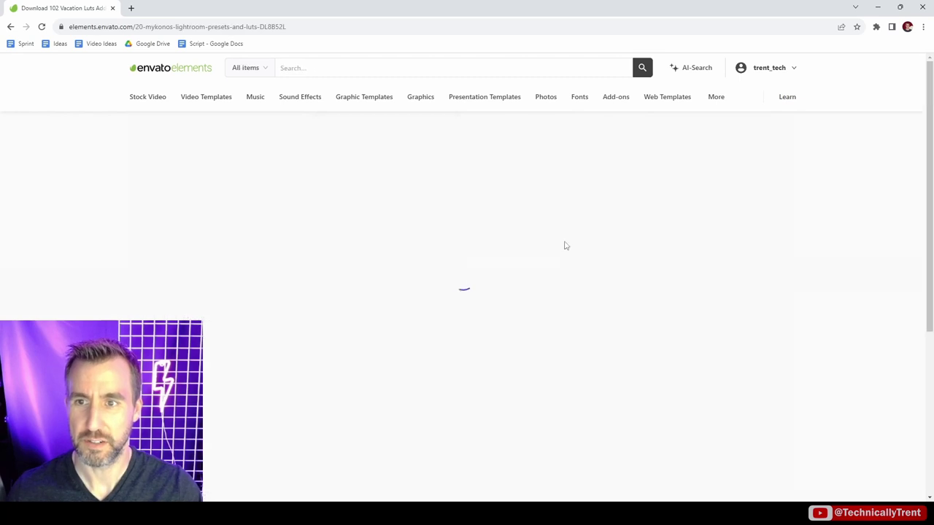
click(747, 336)
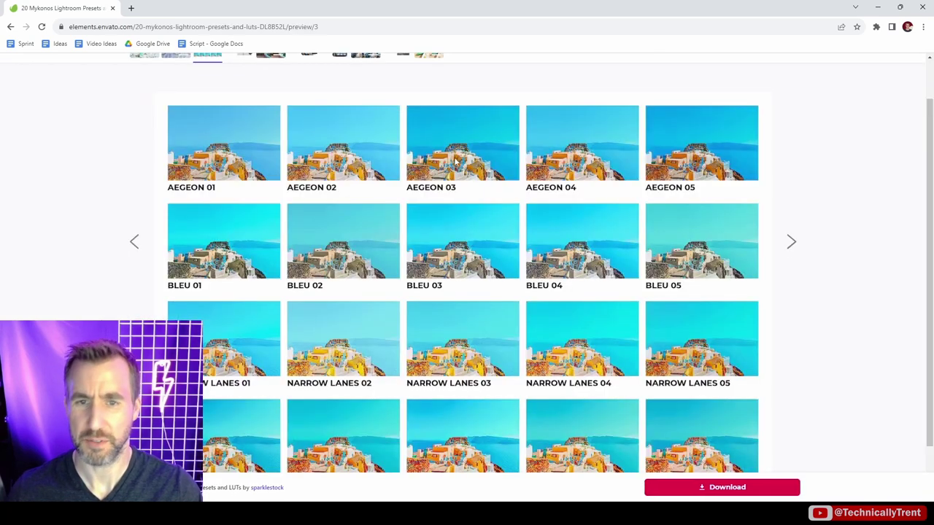
scroll(589, 212, down, 2)
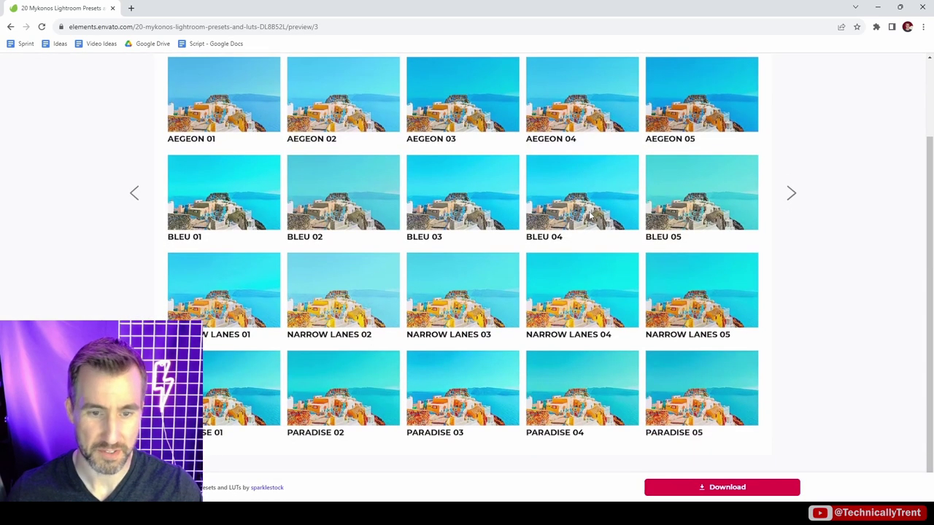
scroll(589, 215, up, 1)
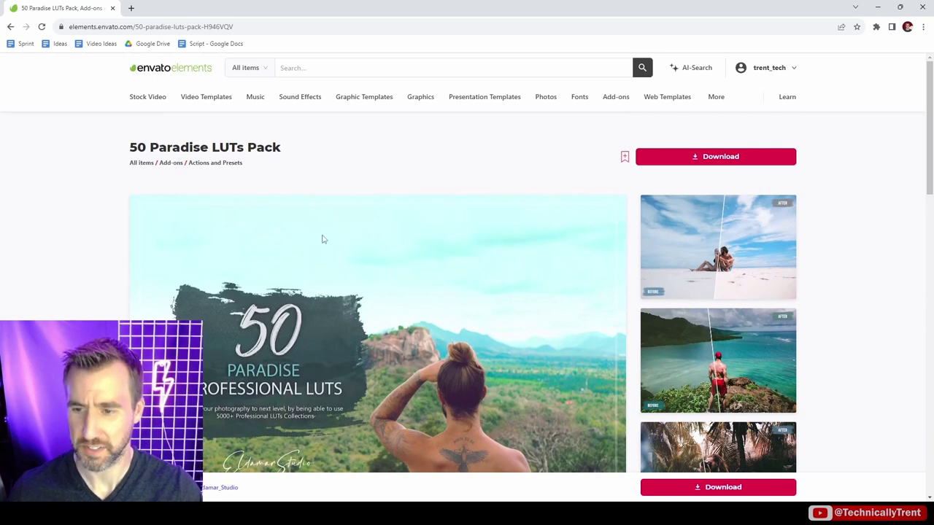
Look over the 50 Paradise LUTs Pack page and its before-and-after sample images
scroll(411, 288, down, 1)
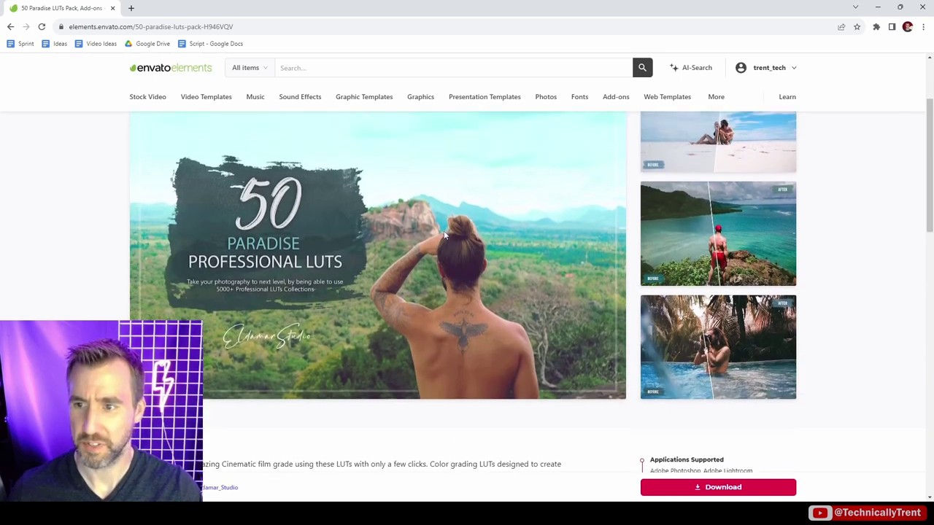
scroll(269, 307, up, 1)
scroll(527, 195, up, 1)
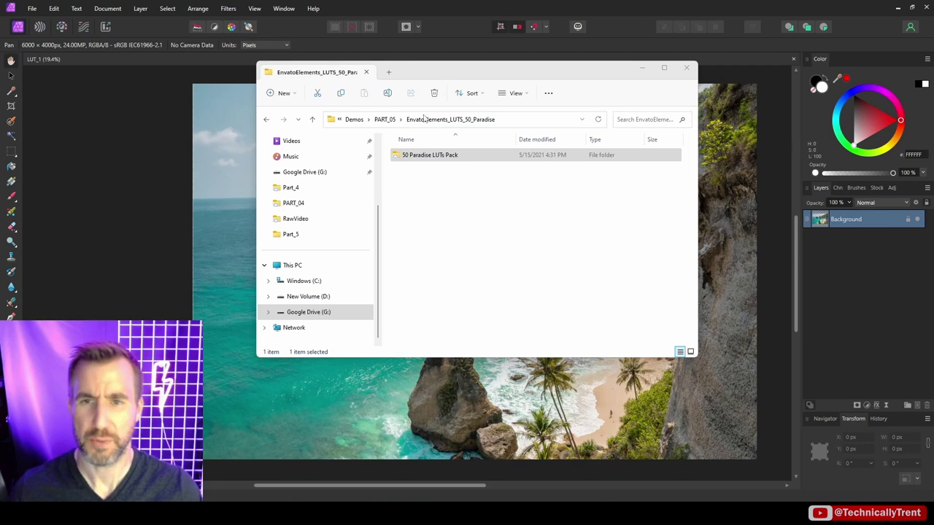
Open the downloaded 50 Paradise LUTs Pack folder in File Explorer and look through its CUBE files
double_click(423, 156)
scroll(655, 195, down, 1)
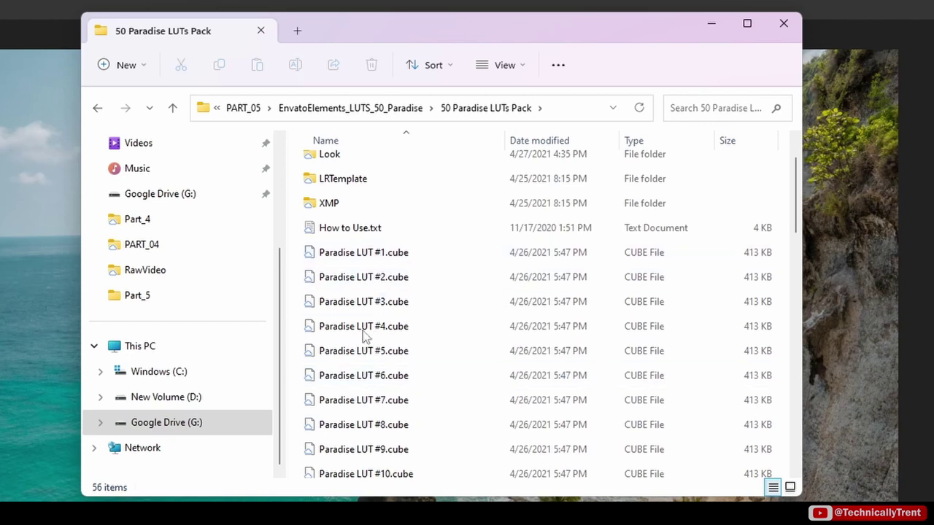
scroll(364, 310, up, 1)
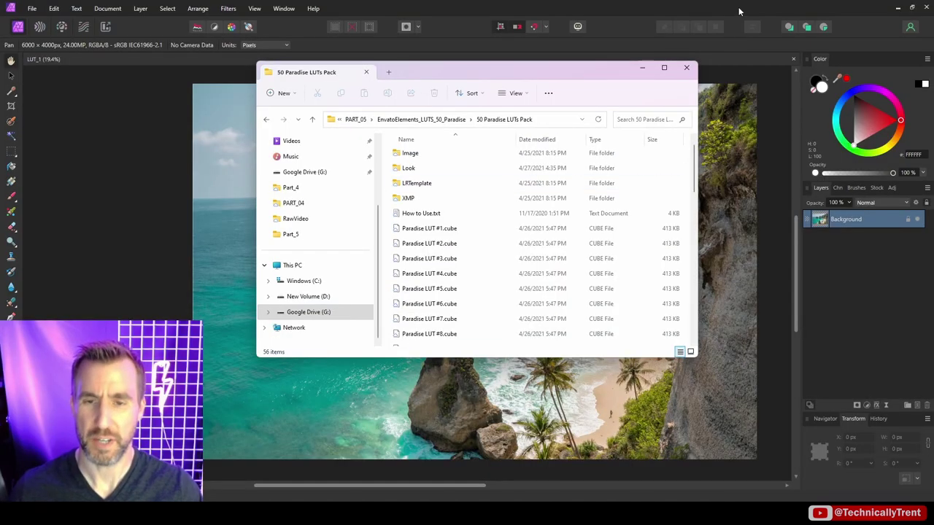
Switch to Affinity Photo, add a LUT adjustment to the beach photo and load Paradise LUT #1.cube from the 50 Paradise LUTs Pack folder
click(739, 11)
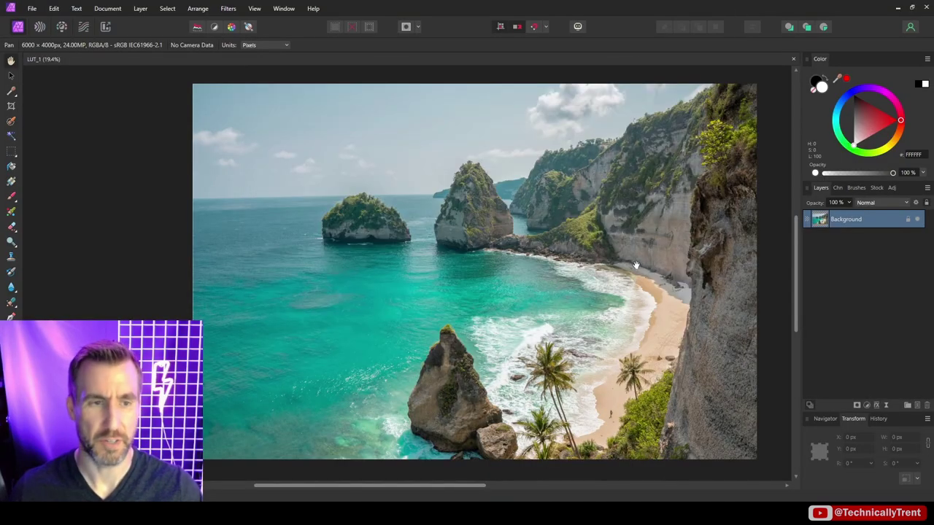
click(866, 405)
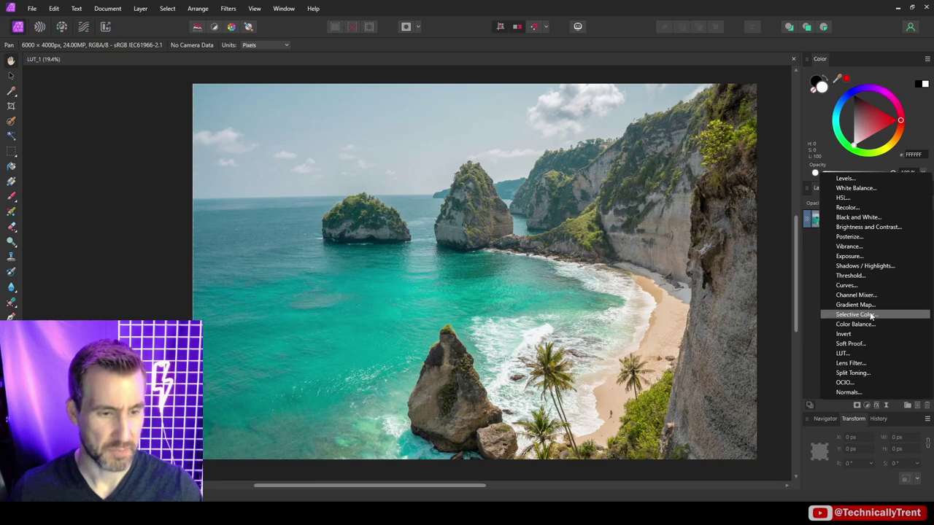
click(853, 354)
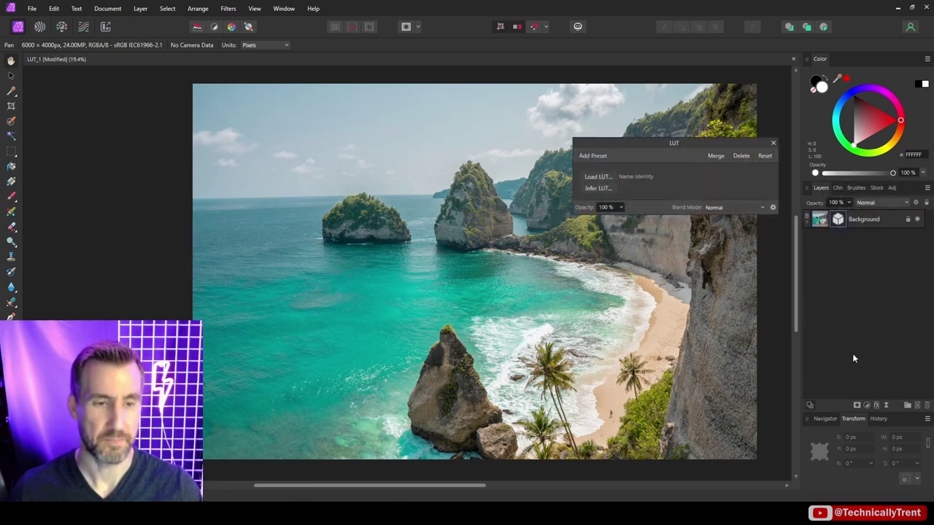
click(593, 176)
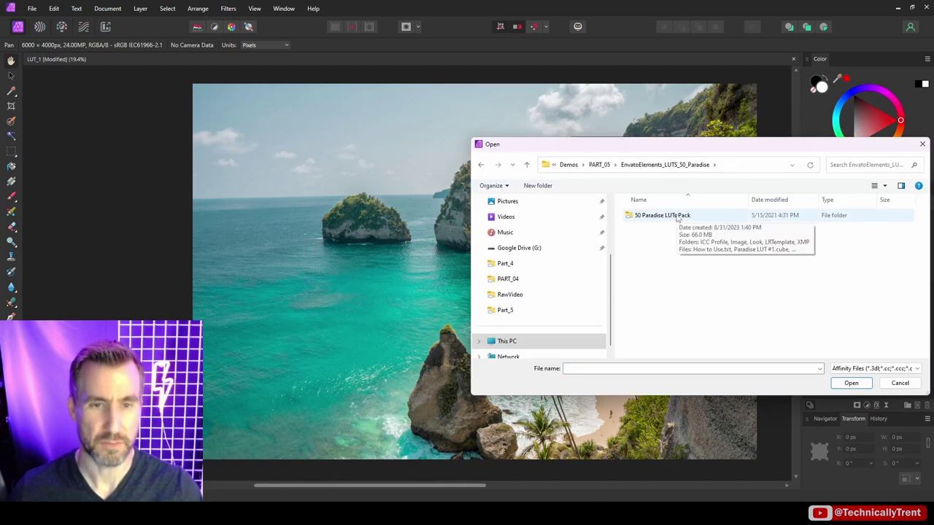
double_click(678, 218)
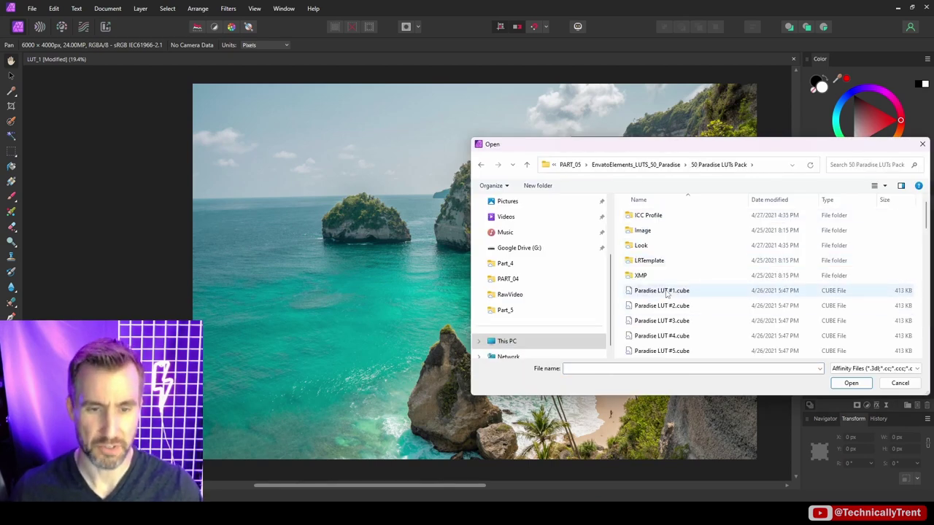
click(699, 293)
click(851, 384)
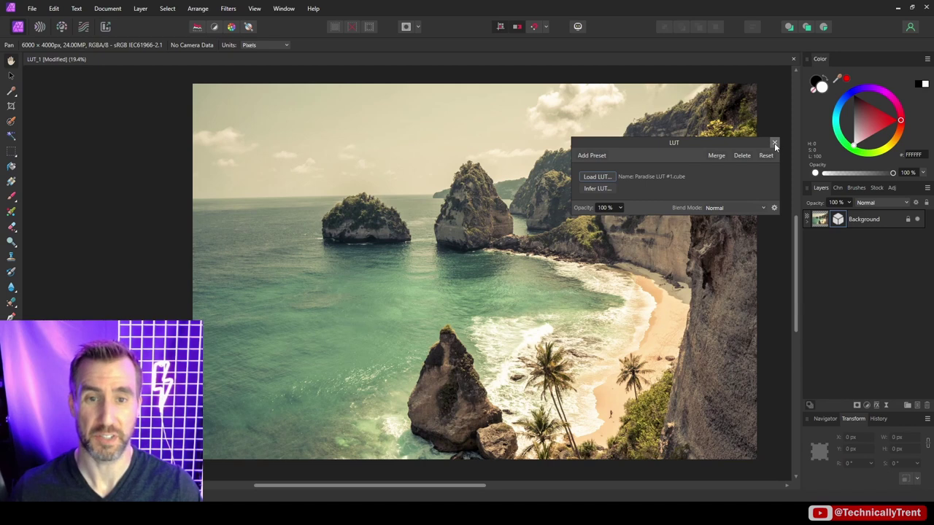
click(775, 144)
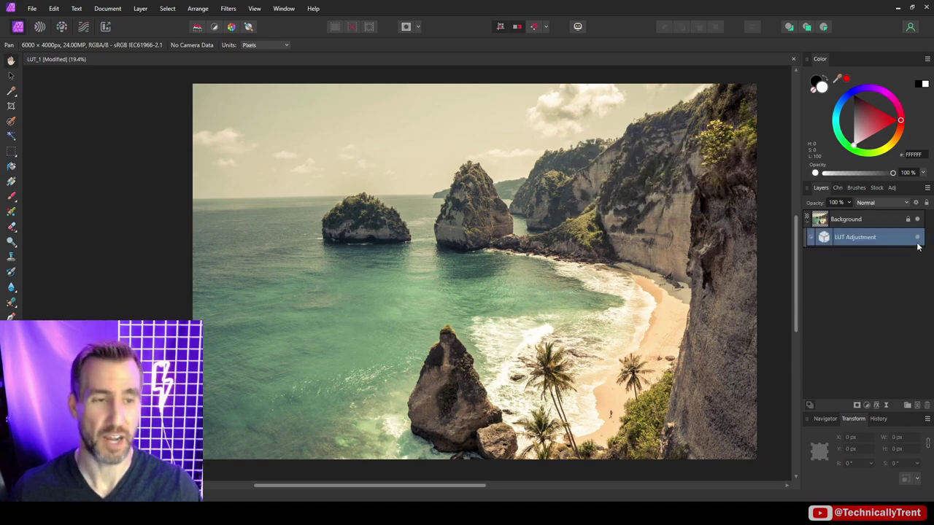
Toggle the LUT adjustment's visibility to compare the beach photo with and without the Paradise look
click(917, 239)
click(918, 239)
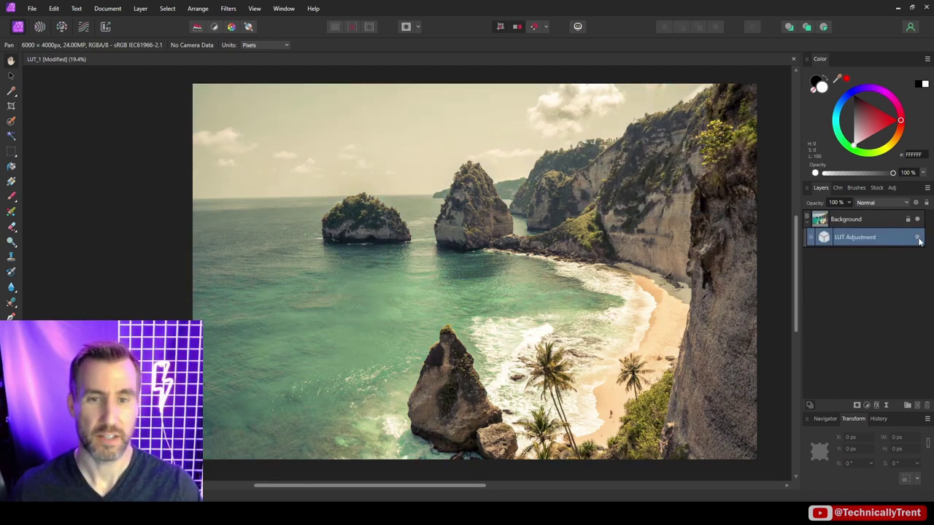
click(918, 240)
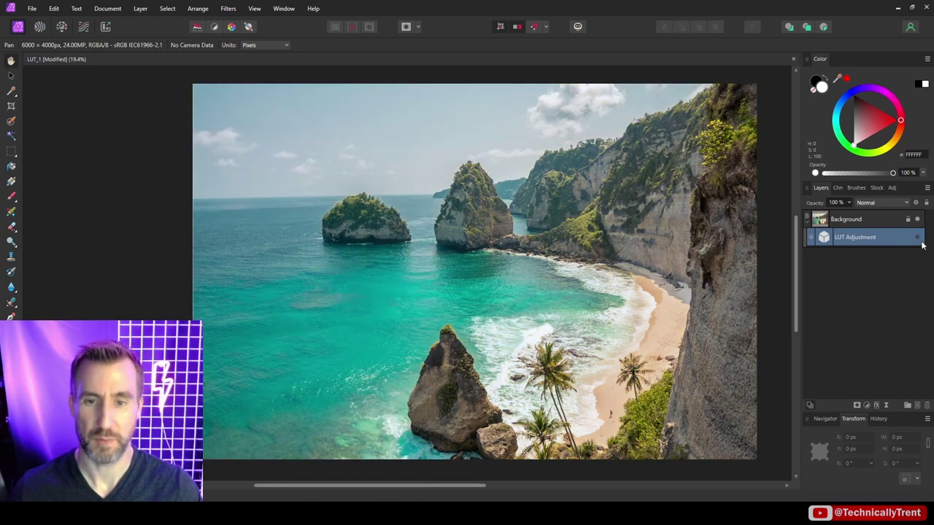
click(918, 240)
Reopen the LUT adjustment's settings and set its blend mode to Soft Light
double_click(844, 226)
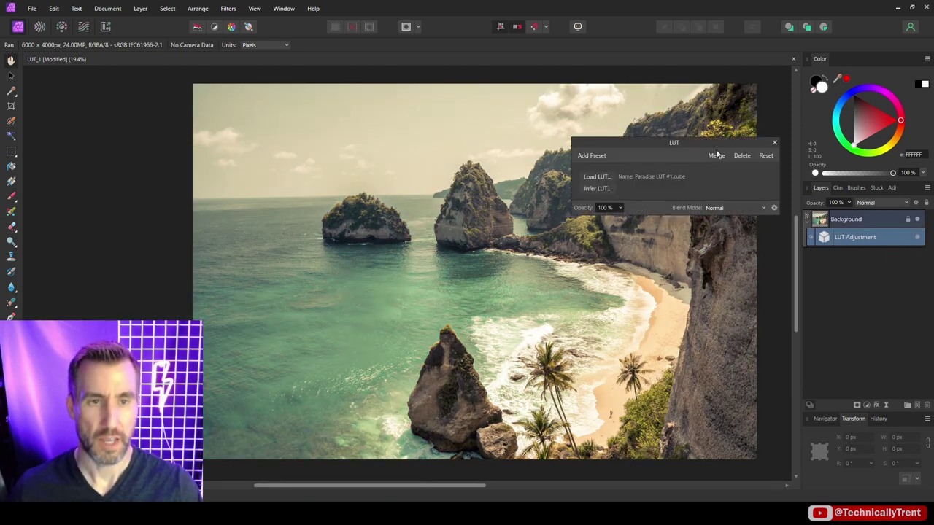
drag(723, 143, 838, 267)
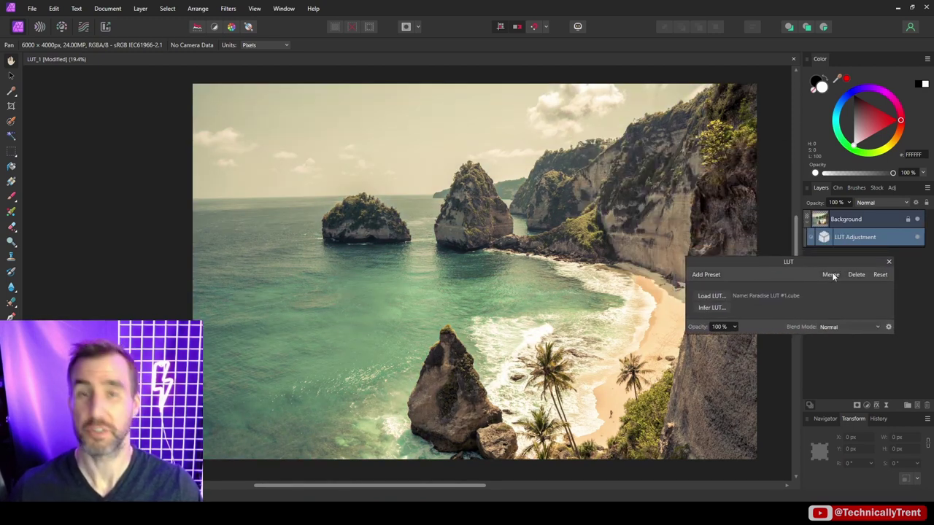
click(841, 325)
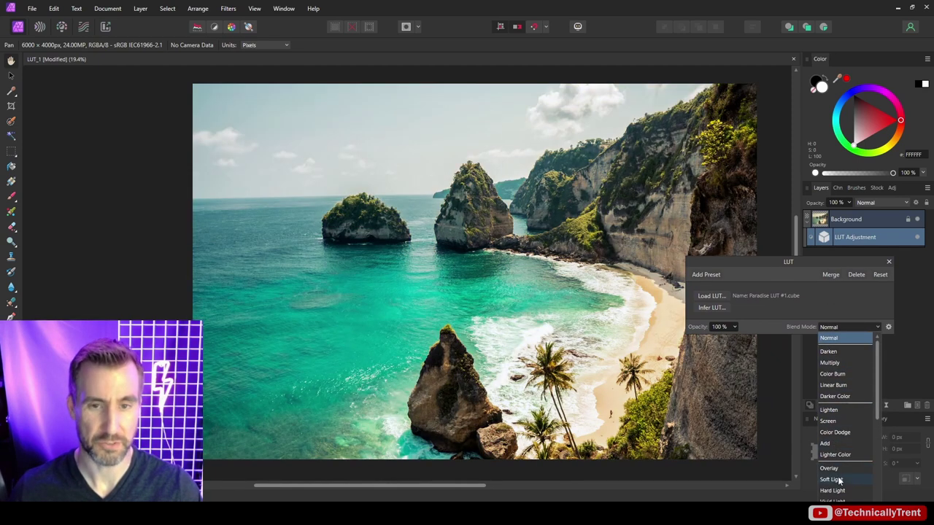
click(839, 480)
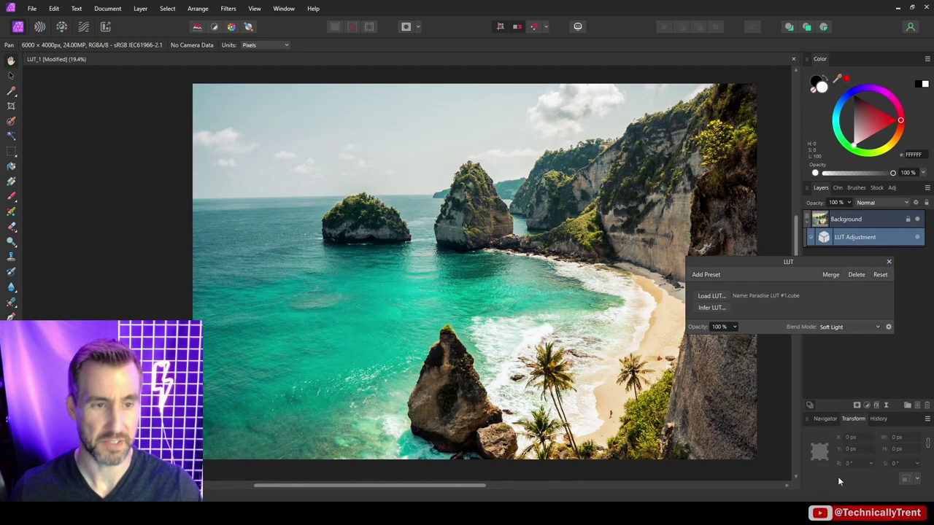
click(889, 263)
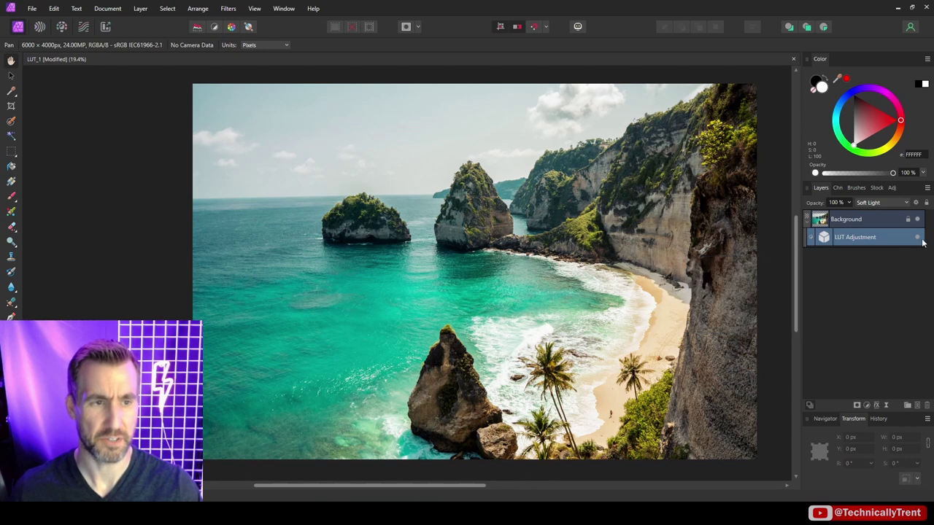
Toggle the Soft Light LUT adjustment off and on to compare it with the original photo
click(917, 237)
click(917, 238)
click(917, 238)
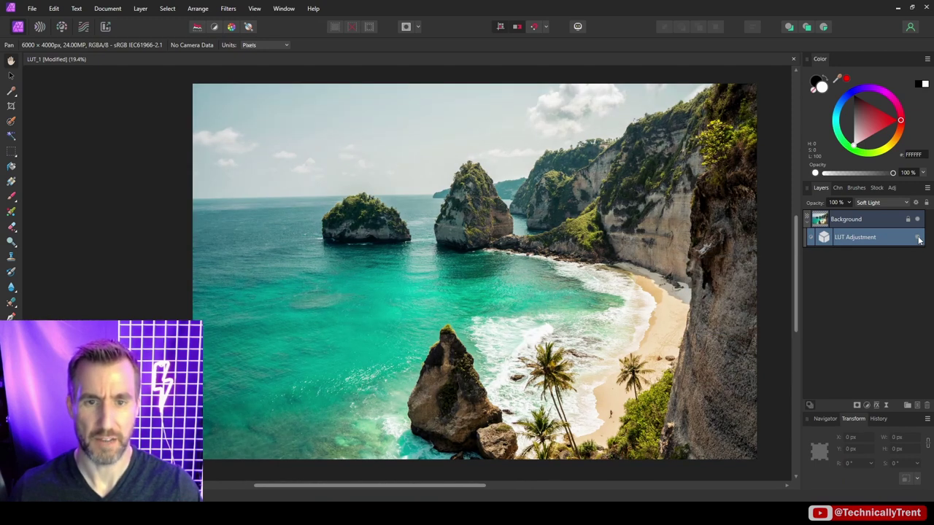
click(917, 237)
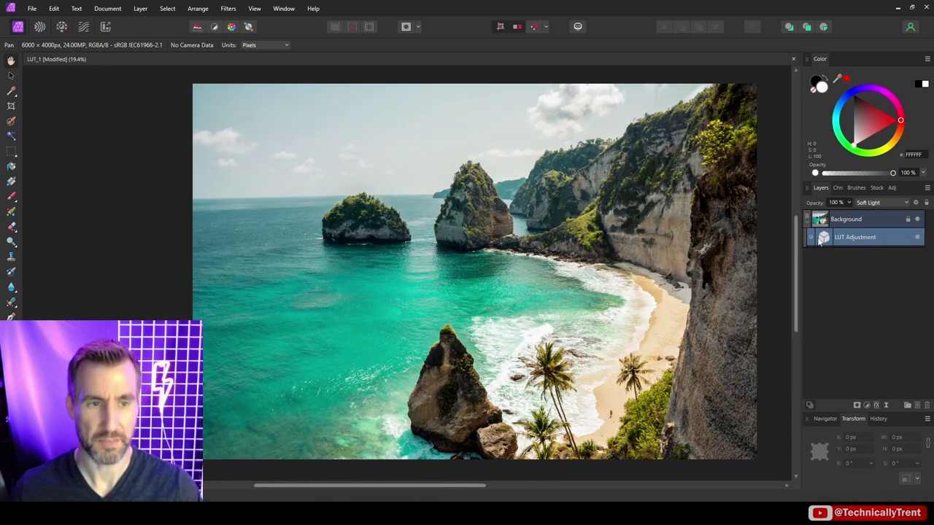
Lower the LUT adjustment layer's opacity to soften its effect on the beach photo
click(848, 202)
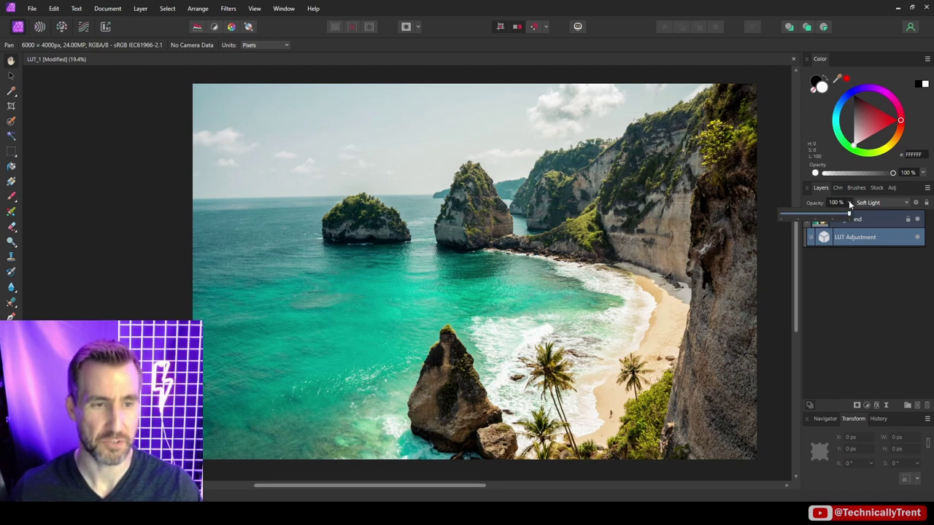
drag(848, 216, 820, 215)
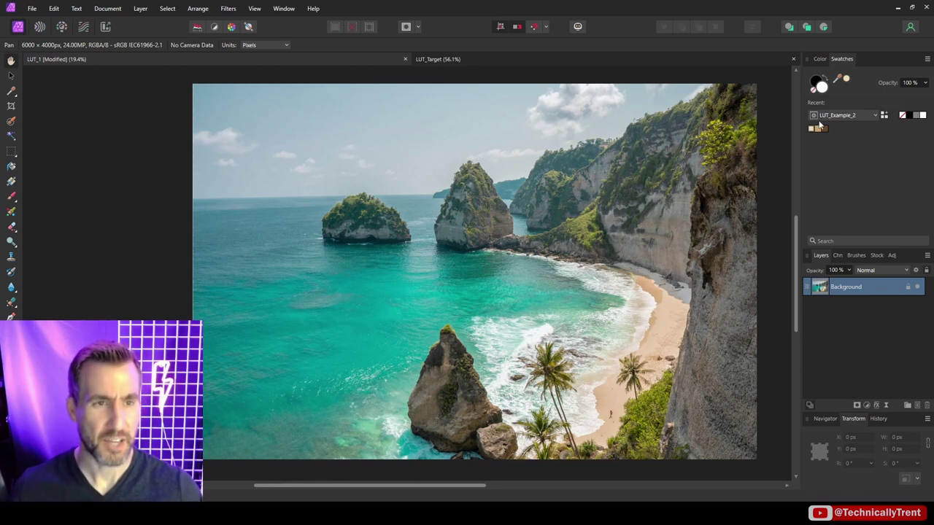
Add a Gradient Map adjustment to the beach photo and colour its three stops with the sampled dark brown, tan and cream swatches
click(867, 405)
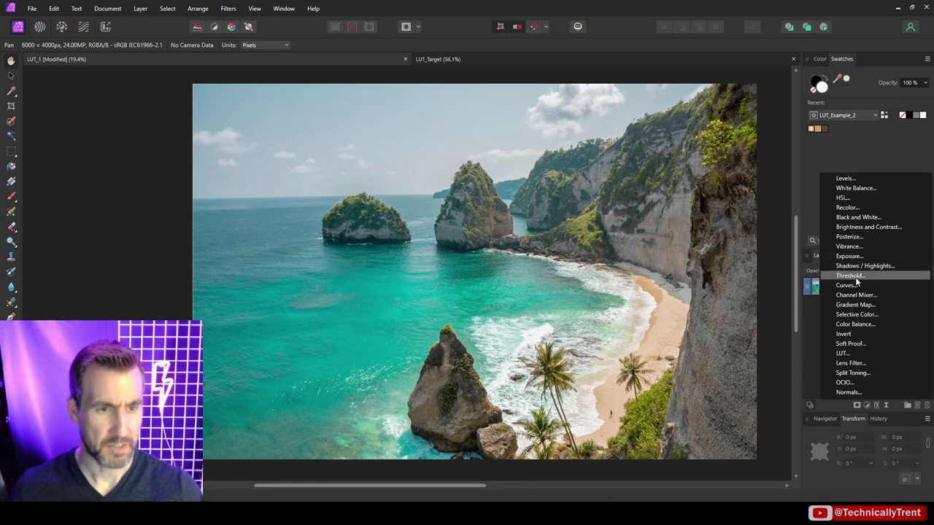
click(855, 304)
drag(785, 323, 814, 146)
click(790, 266)
click(737, 309)
click(782, 325)
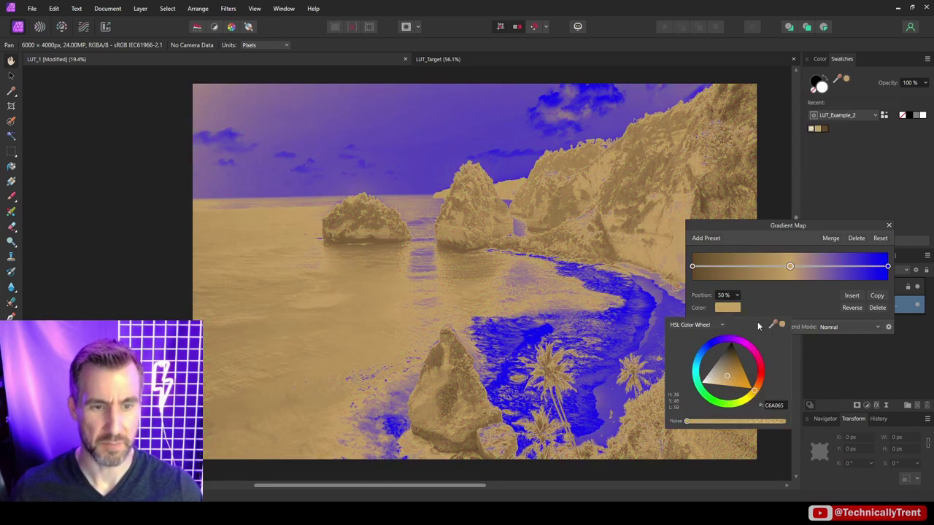
drag(775, 324, 811, 130)
click(782, 324)
Set the Gradient Map's blend mode to Soft Light and compare the beach photo with and without the adjustment
click(846, 327)
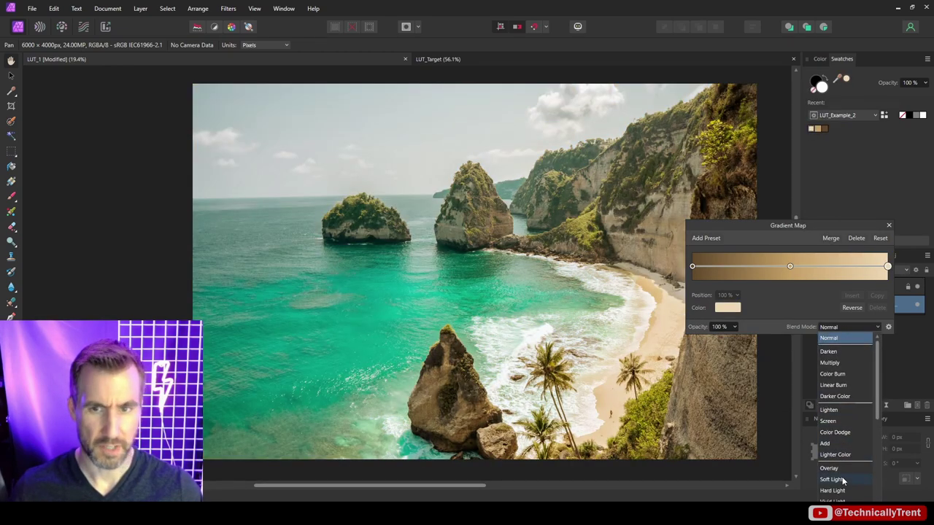
click(832, 480)
click(889, 226)
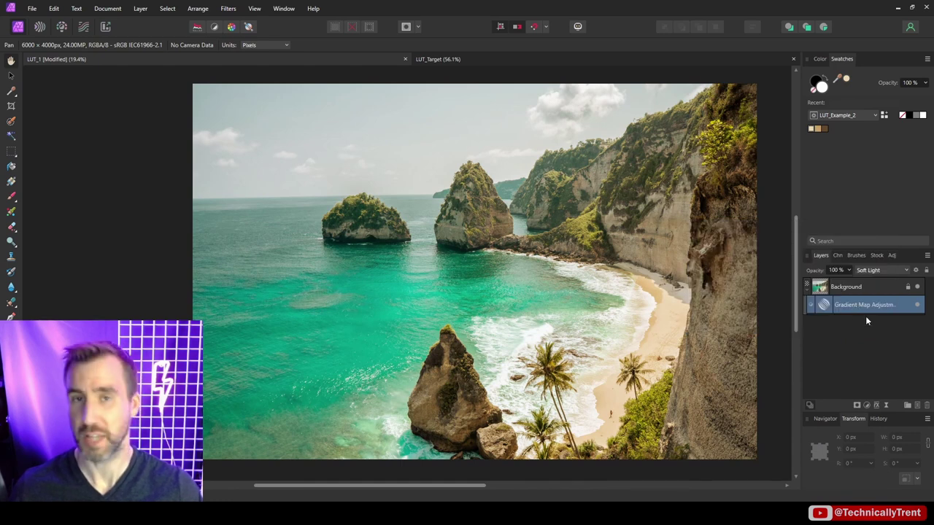
click(918, 307)
click(918, 307)
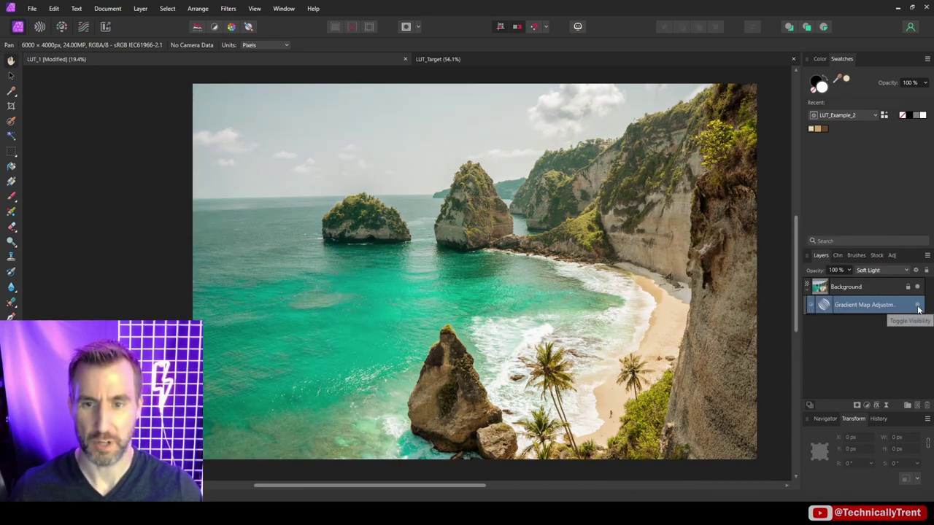
Add a Curves adjustment with a gentle S-curve, raising the highlights slightly and lowering the shadows
click(867, 405)
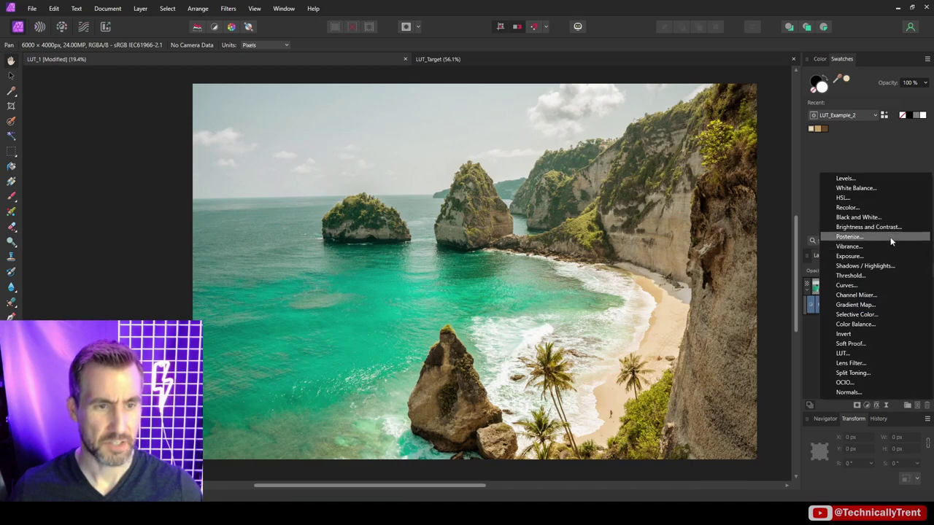
click(873, 285)
click(833, 164)
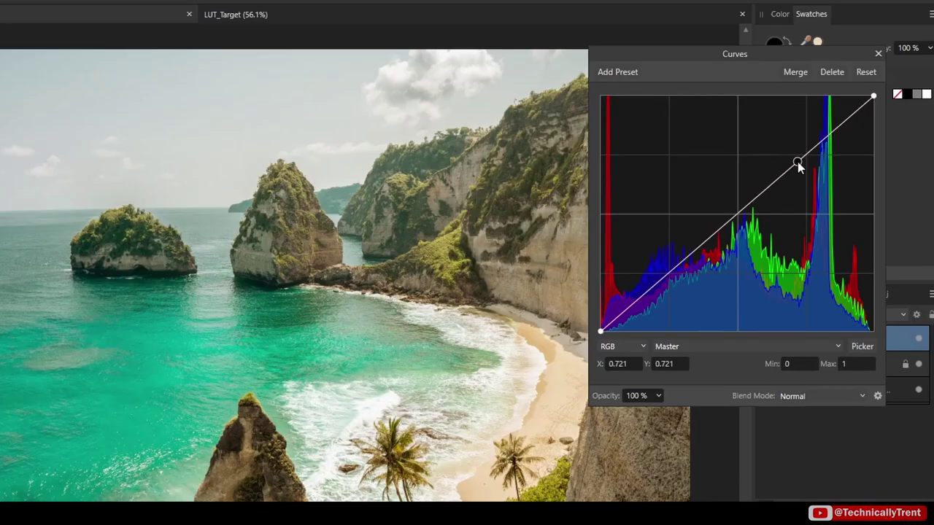
drag(833, 164, 832, 156)
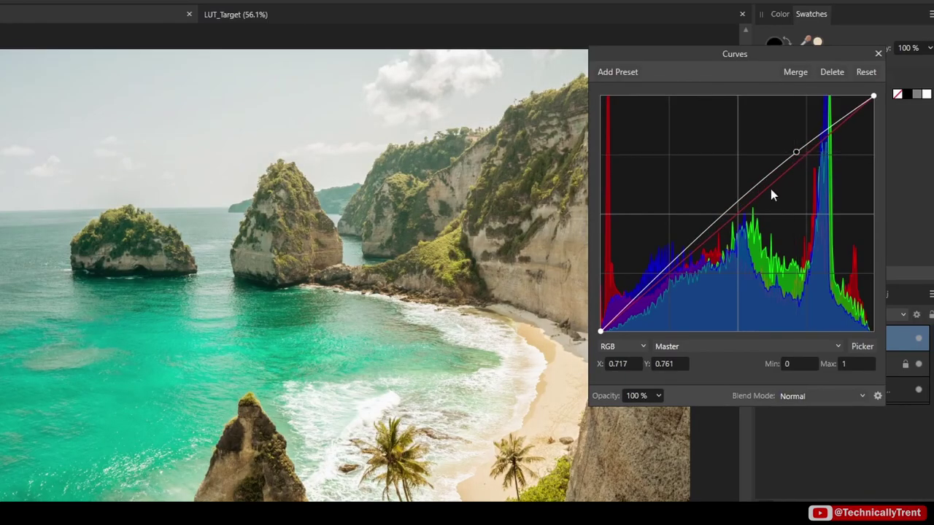
drag(681, 255, 685, 275)
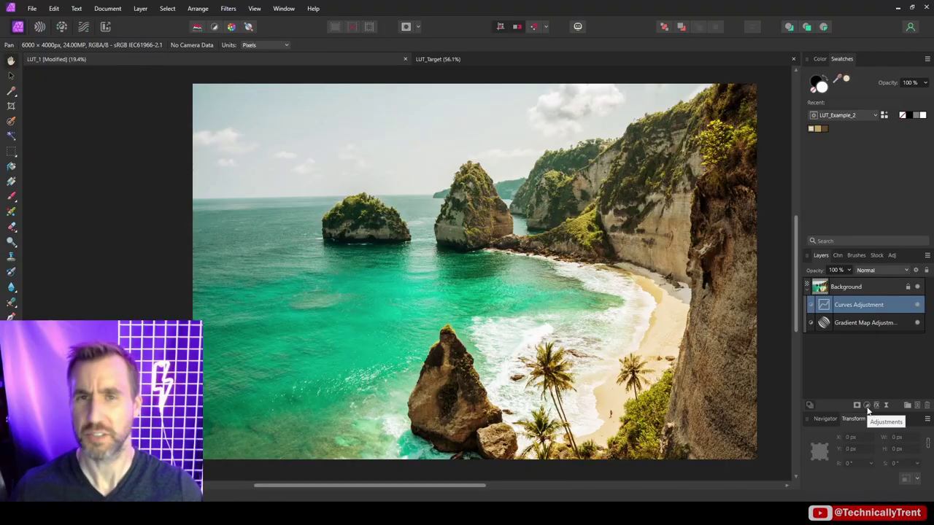
Add a Vibrance adjustment to the beach photo with vibrance at 35%
click(867, 405)
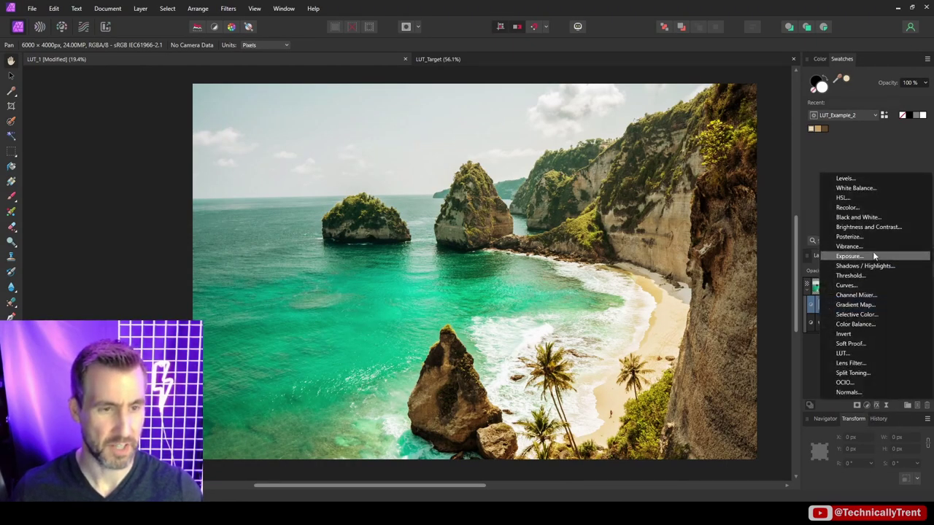
click(869, 247)
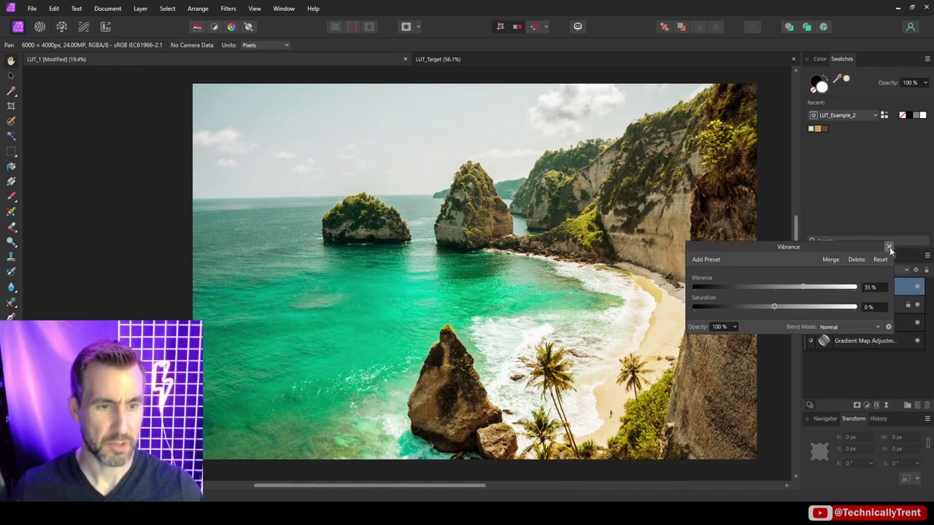
click(888, 247)
drag(820, 286, 846, 312)
Toggle the Vibrance, Curves and Gradient Map adjustments together to compare the graded beach photo with the original
click(917, 305)
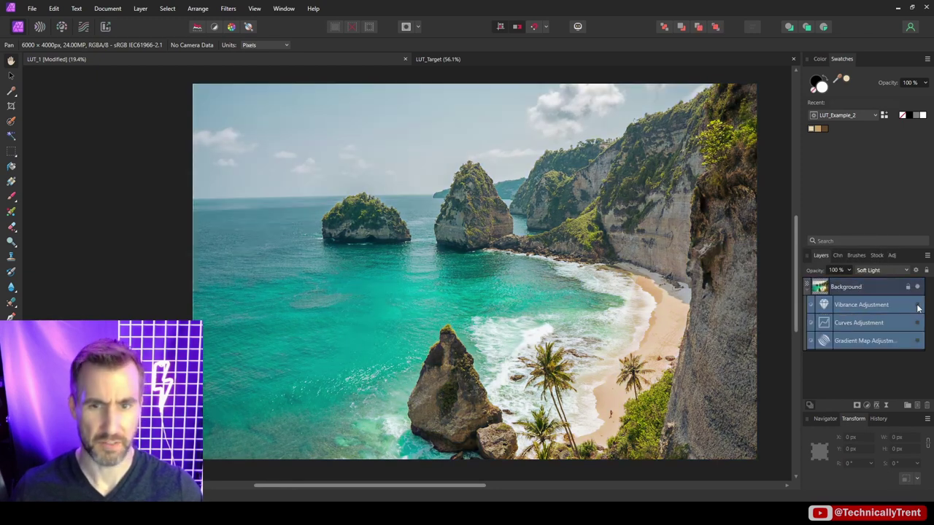
click(917, 307)
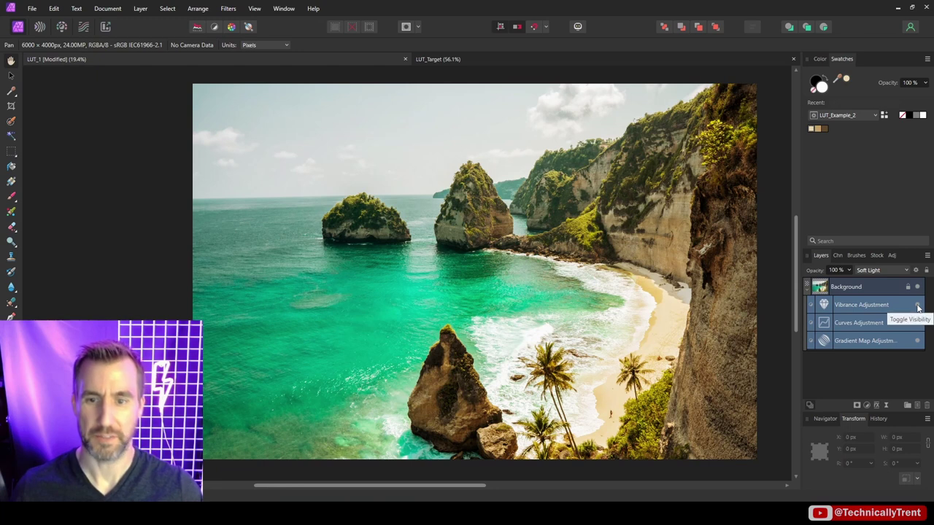
click(917, 306)
click(917, 306)
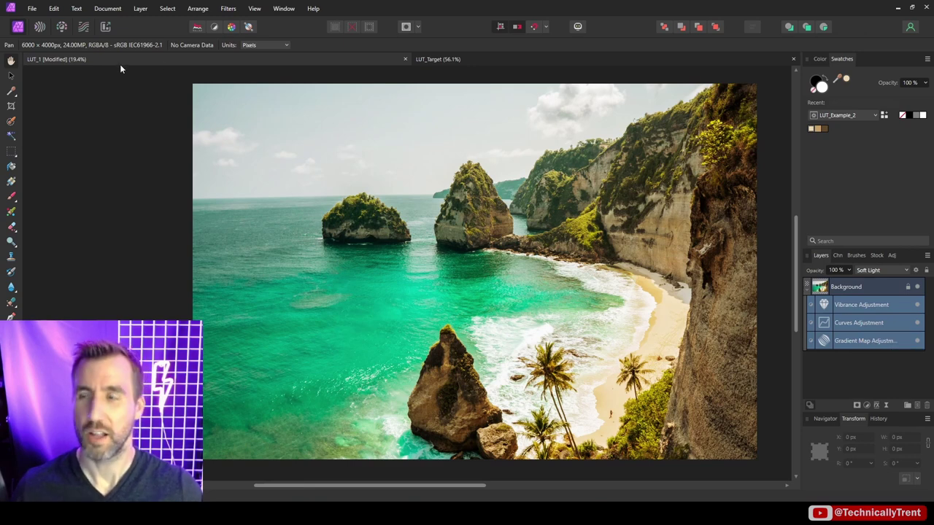
Export the adjustments as a .cube LUT titled "TRENT DEMO" and save it in the PART_05 folder
click(34, 9)
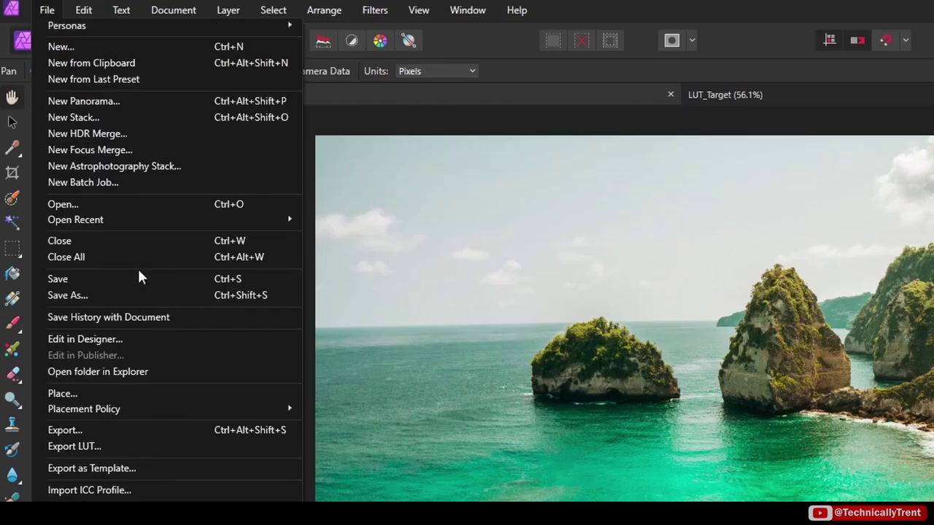
click(175, 448)
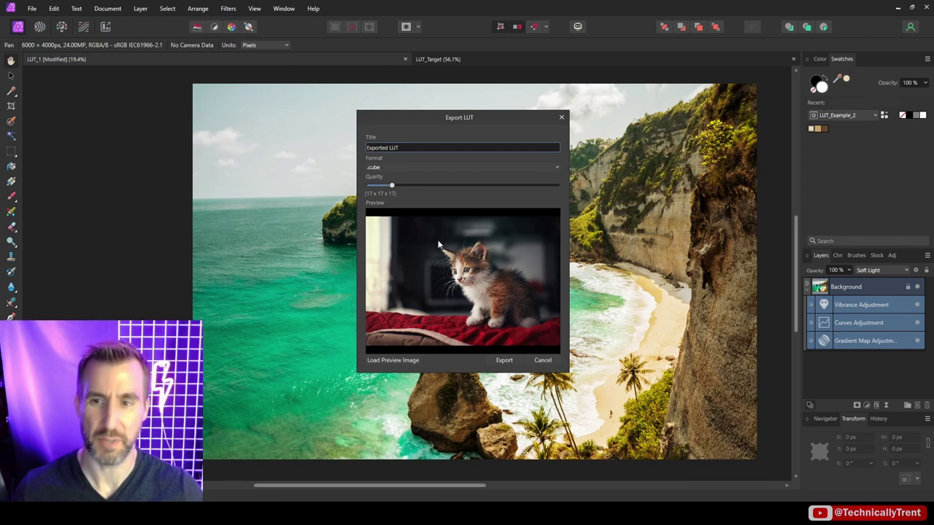
triple_click(412, 152)
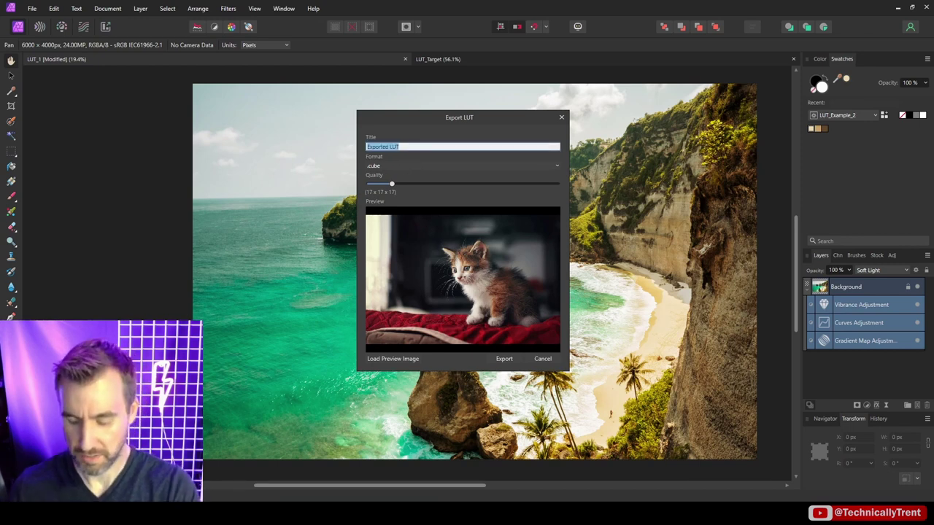
text(TRENT DEMO)
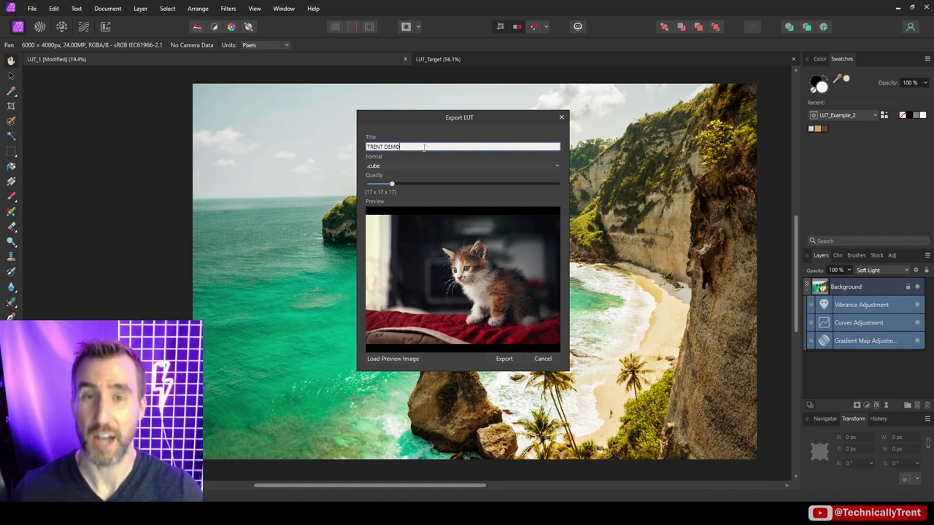
click(503, 359)
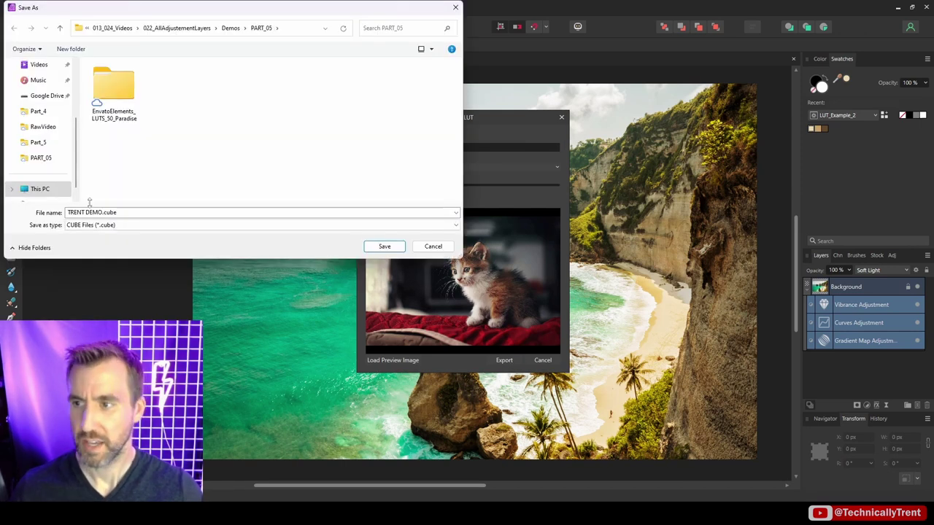
click(385, 247)
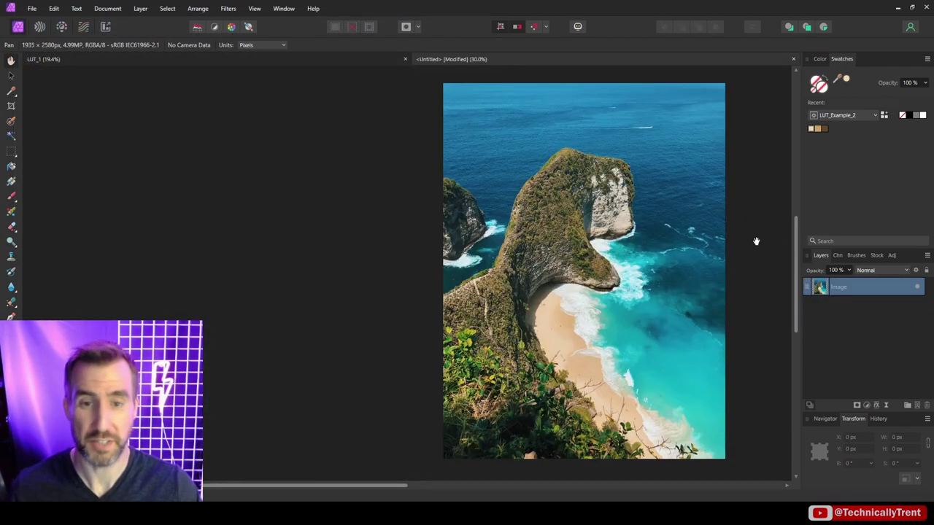
Add a LUT adjustment to the cliff-and-beach portrait photo and load the TRENT_DEMO.cube file from the PART_05 folder
click(866, 405)
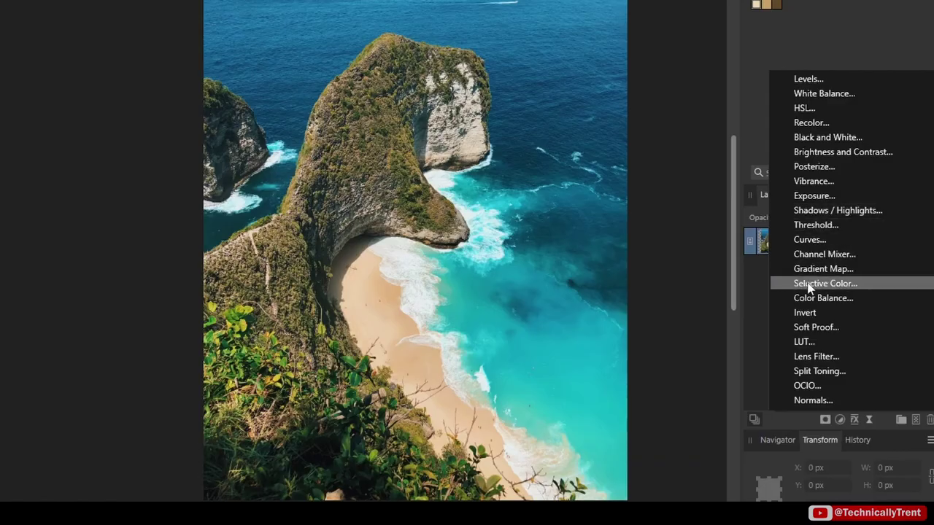
click(852, 354)
click(613, 261)
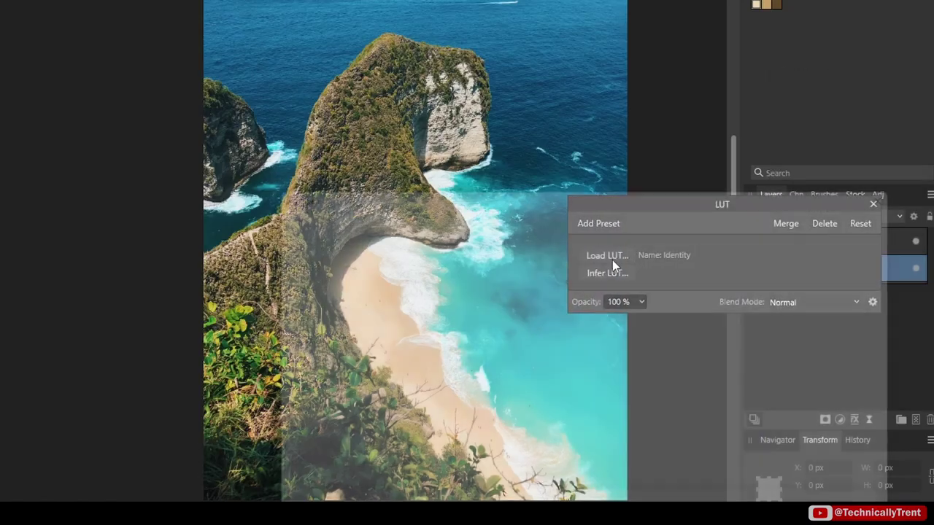
click(617, 301)
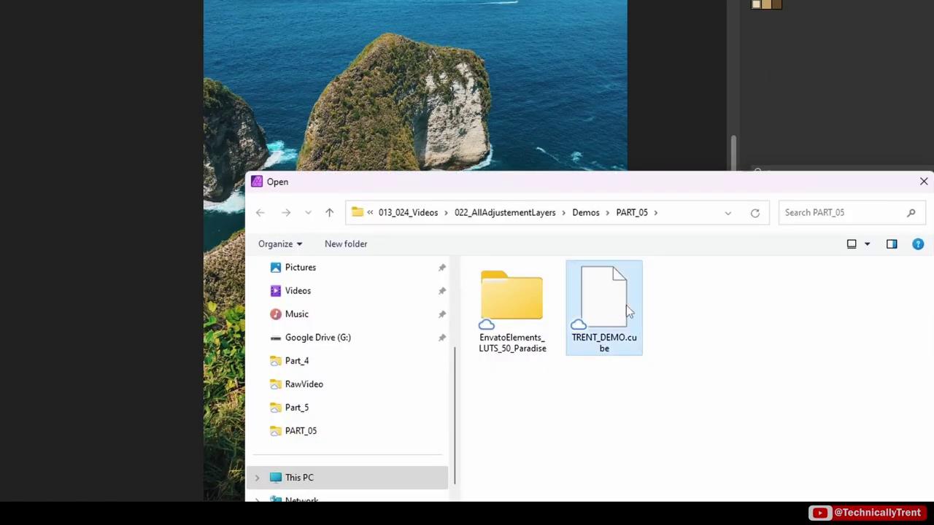
double_click(618, 301)
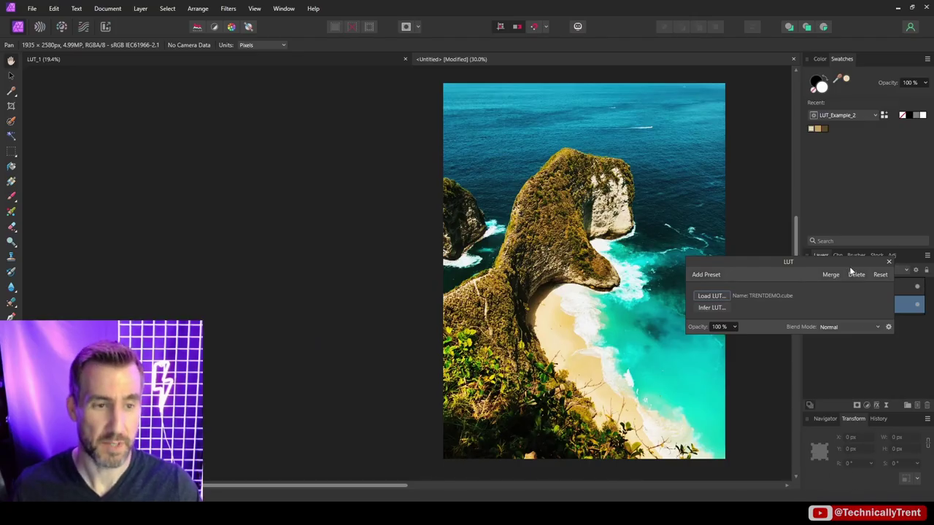
Compare the cliff photo with and without the loaded LUT, and set the LUT's blend mode to Soft Light
drag(851, 262, 883, 144)
click(917, 305)
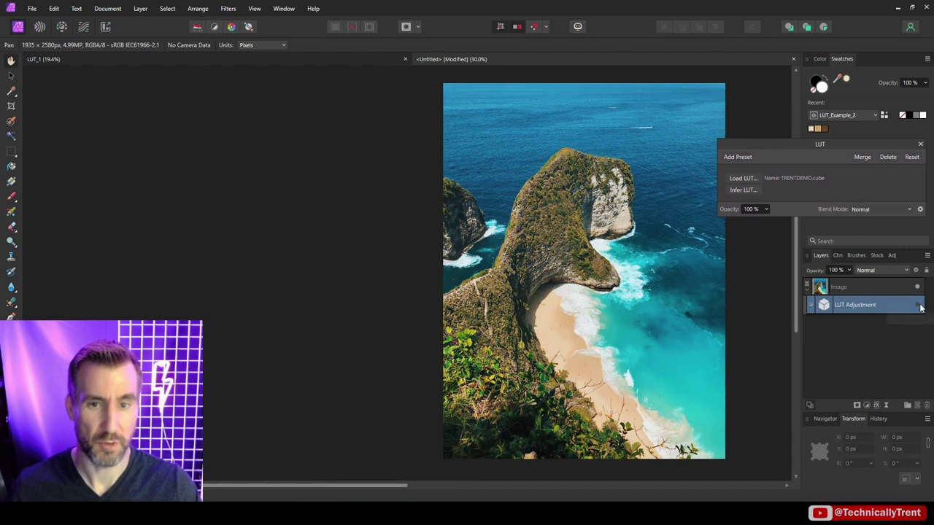
click(917, 306)
click(918, 306)
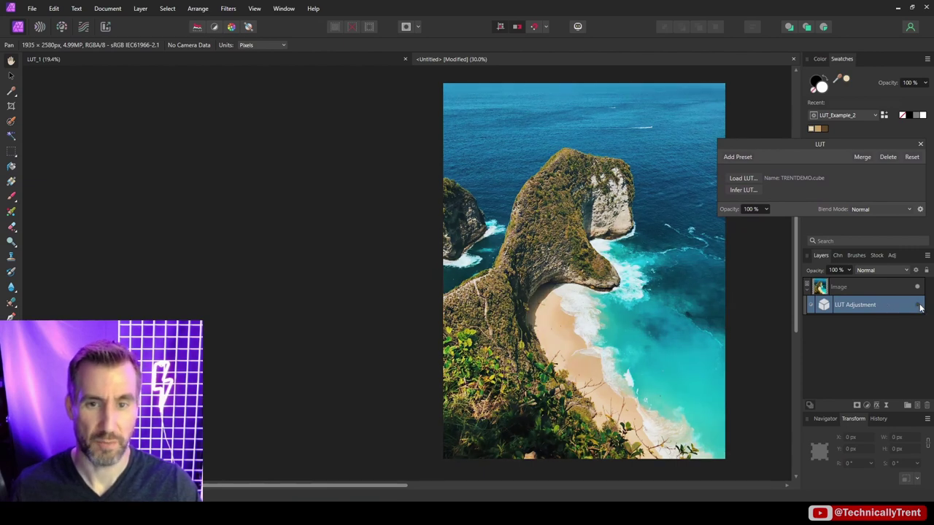
click(917, 307)
click(872, 209)
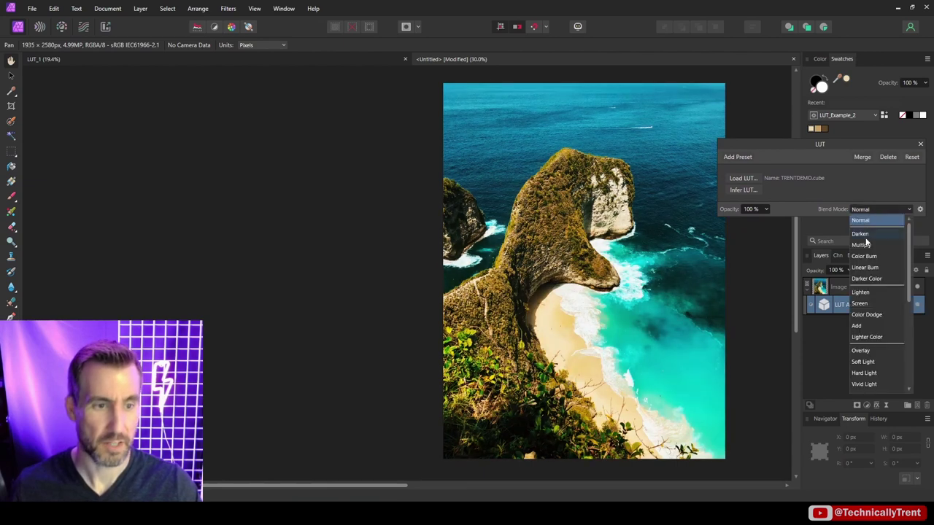
click(863, 358)
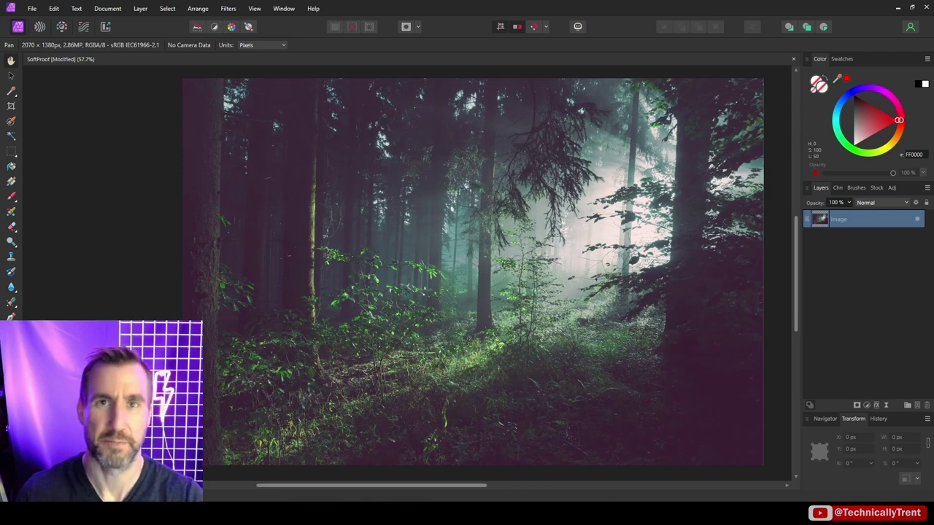
Add a Soft Proof adjustment to the forest photo and move its settings clear of the layer list
click(866, 404)
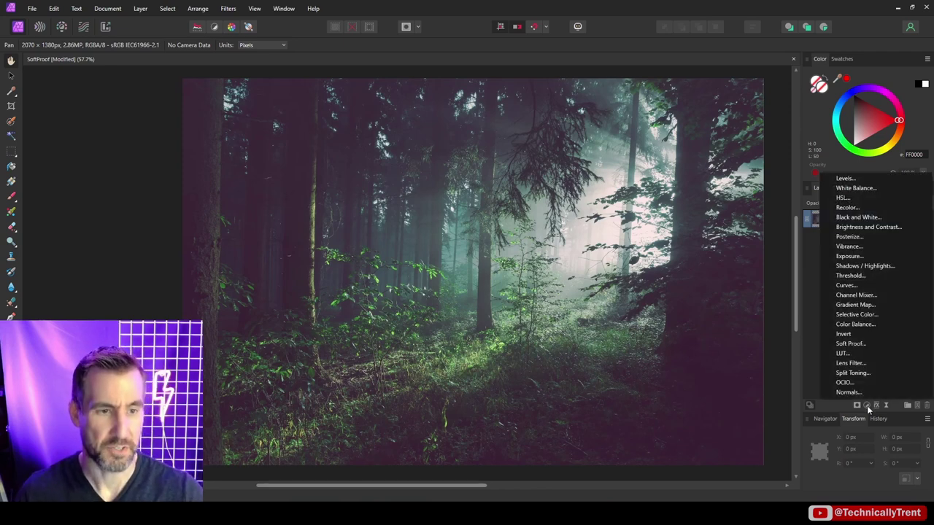
click(852, 344)
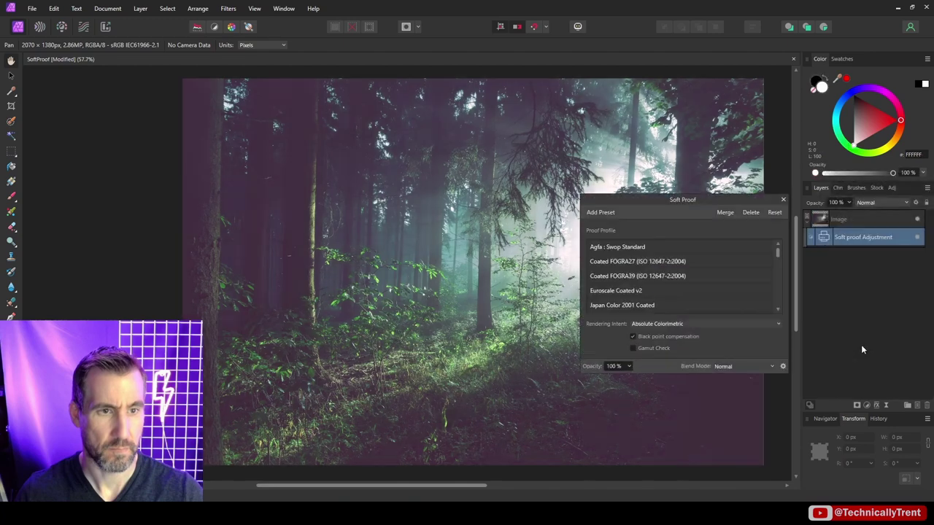
drag(677, 201, 730, 97)
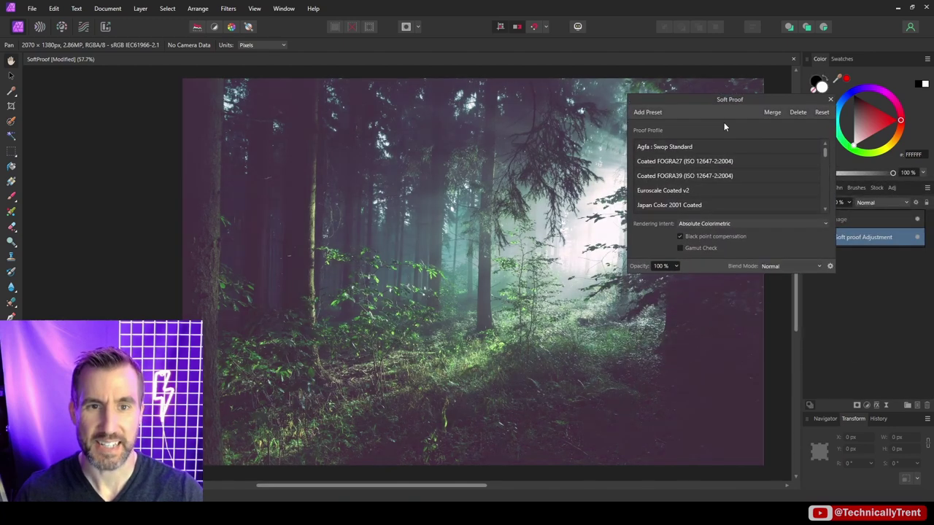
Try the Coated FOGRA27, Euroscale Coated v2 and U.S. Sheetfed Coated v2 proof profiles, ending on U.S. Sheetfed Uncoated v2
click(691, 162)
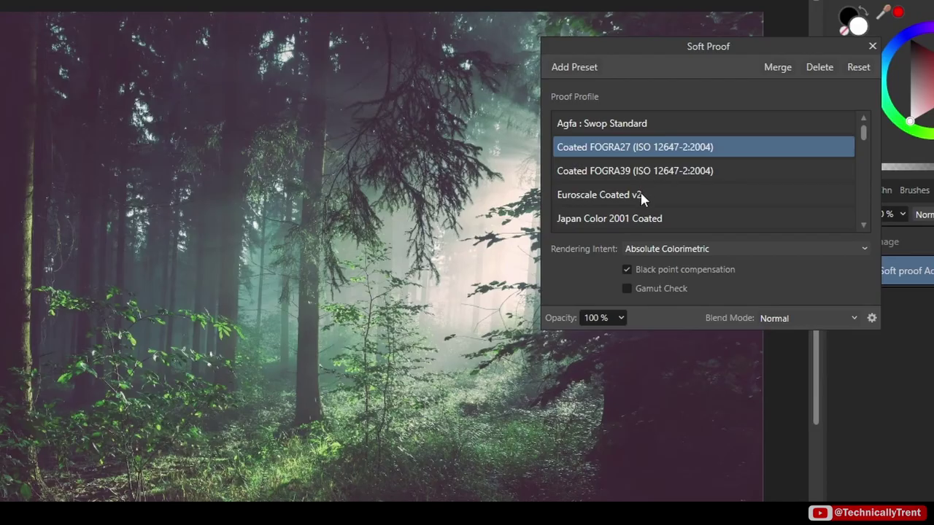
click(640, 195)
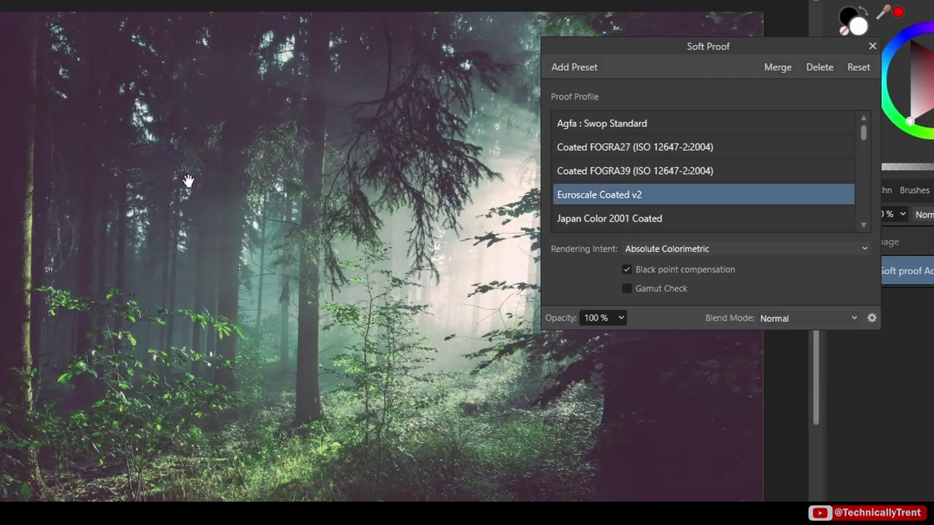
scroll(653, 186, down, 2)
click(610, 175)
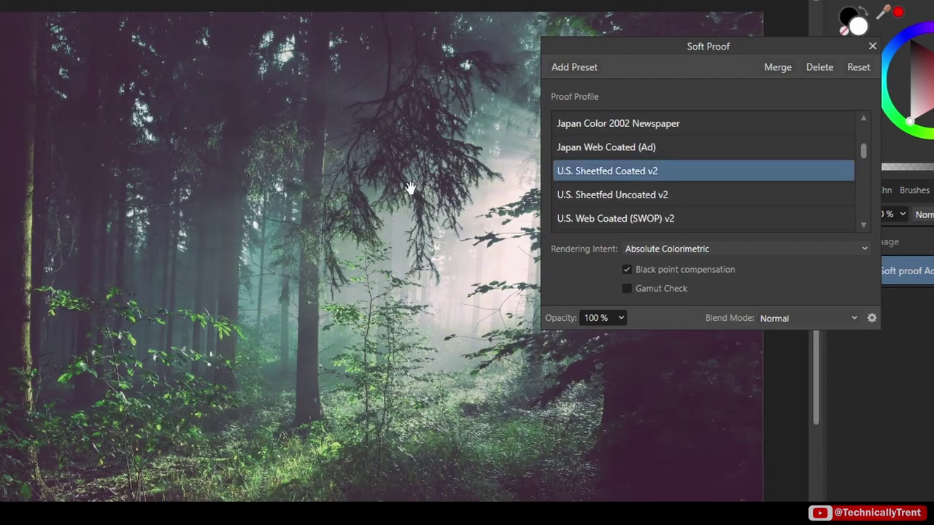
click(645, 195)
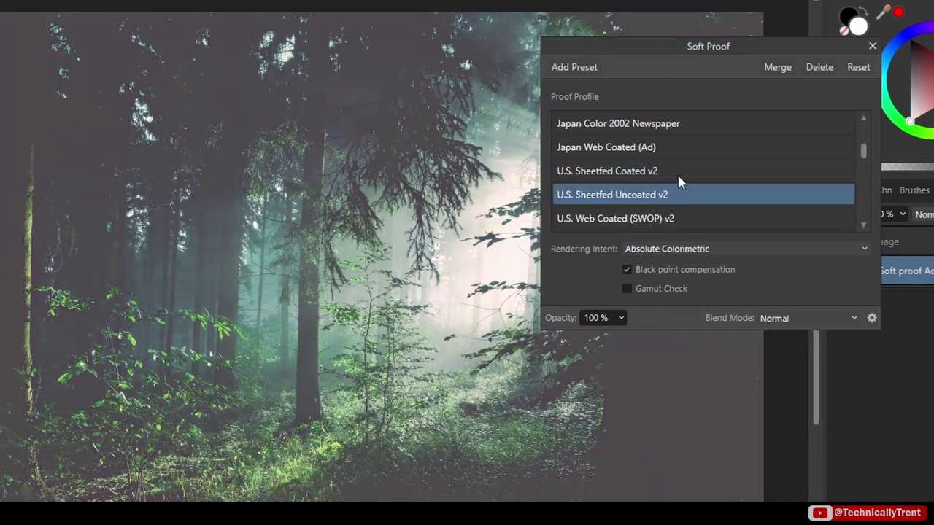
Set the proof profile to Web Coated FOGRA28 (ISO 12647-2:2004) and look further down the profile list
scroll(677, 174, down, 3)
click(639, 147)
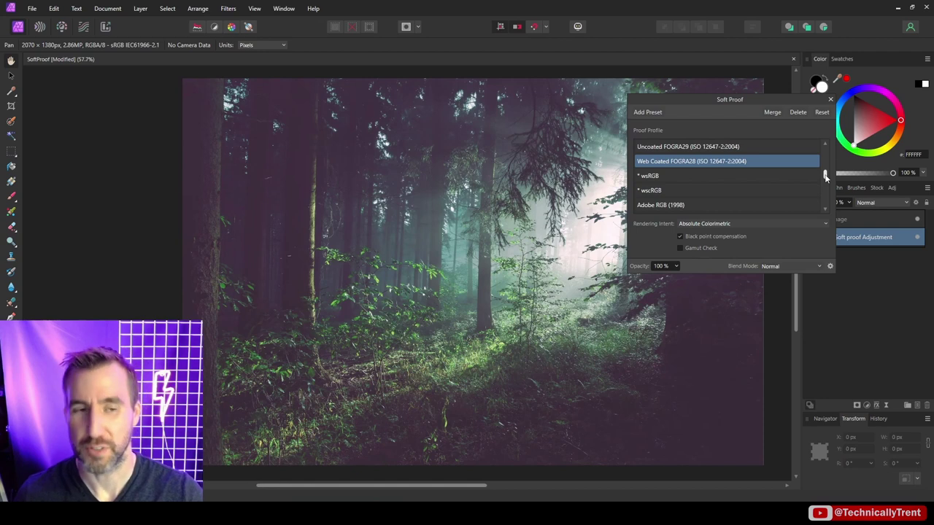
drag(825, 175, 828, 194)
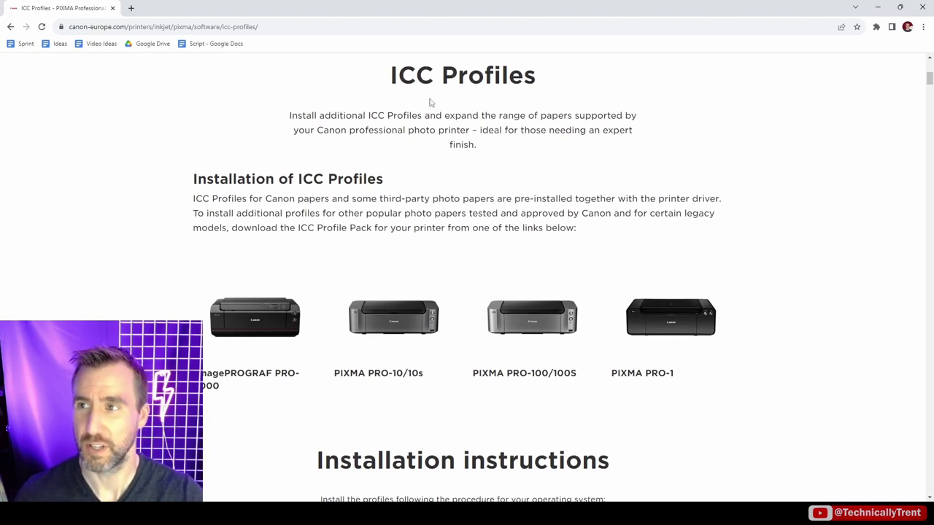
Switch to the browser and look through Canon's ICC Profiles page down to the PRO-1000 photo paper table
drag(930, 80, 930, 94)
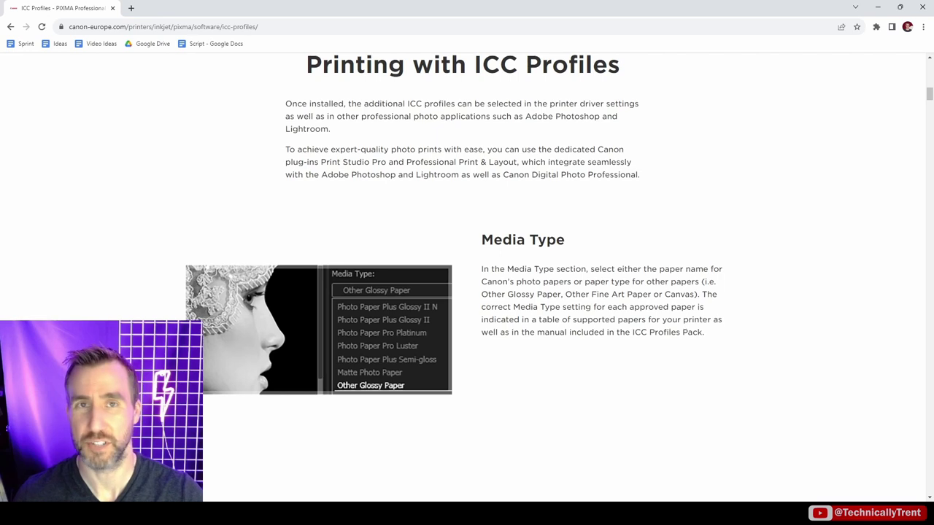
drag(929, 93, 930, 137)
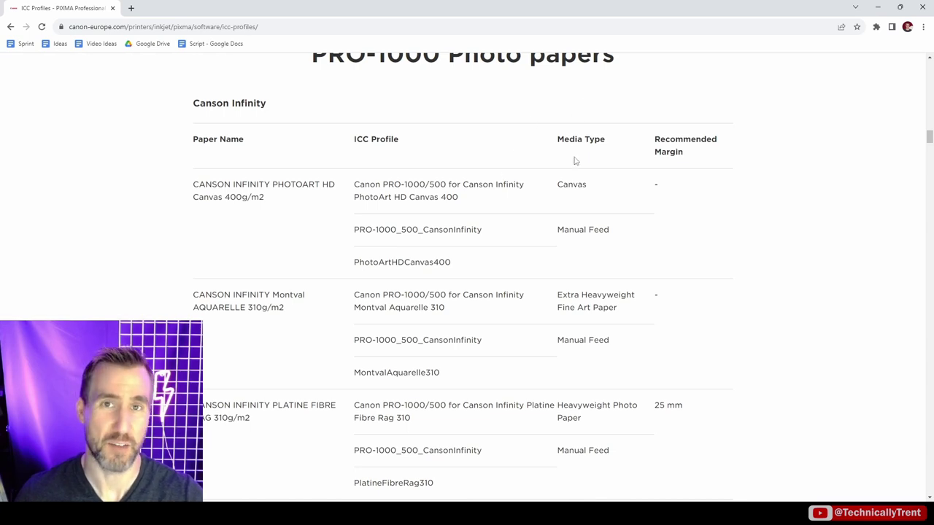
scroll(574, 160, up, 1)
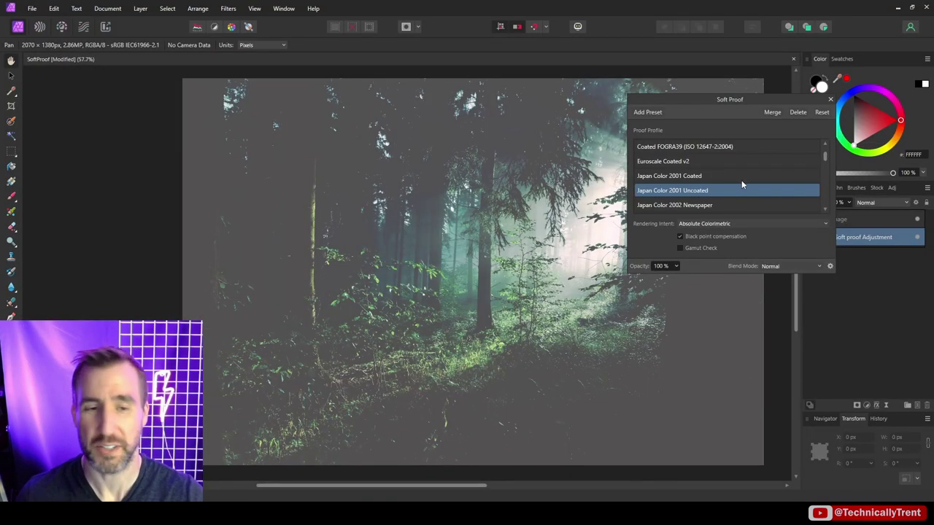
Compare Euroscale Coated v2 with Japan Color 2001 Uncoated, keep the latter, and view the forest photo with and without the proof
click(695, 160)
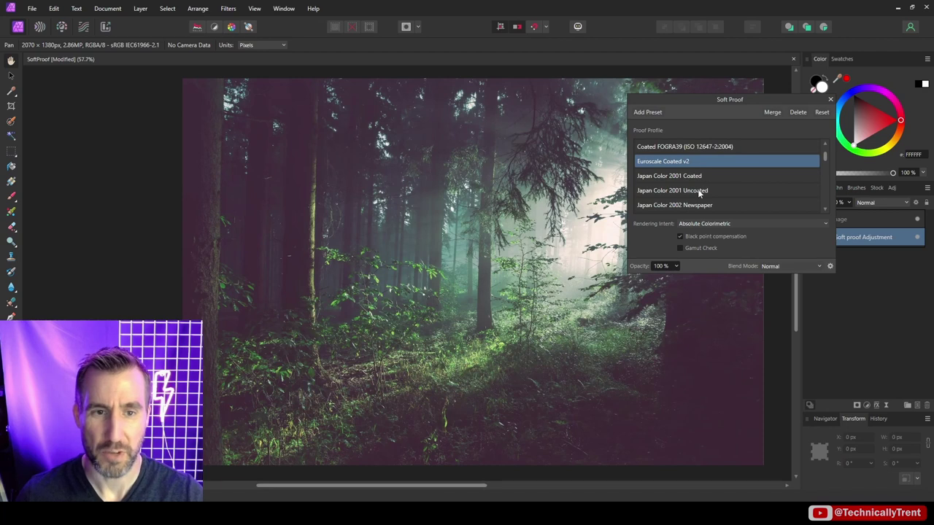
click(698, 191)
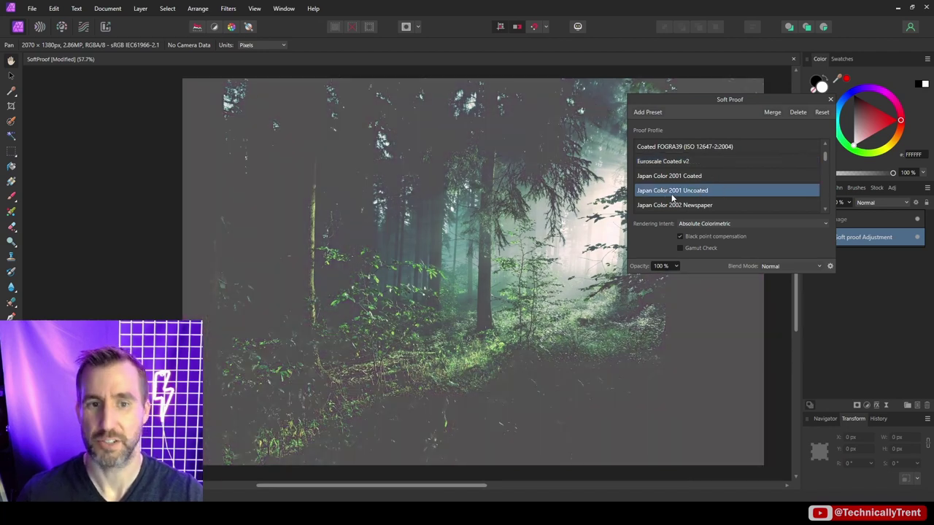
drag(773, 100, 770, 47)
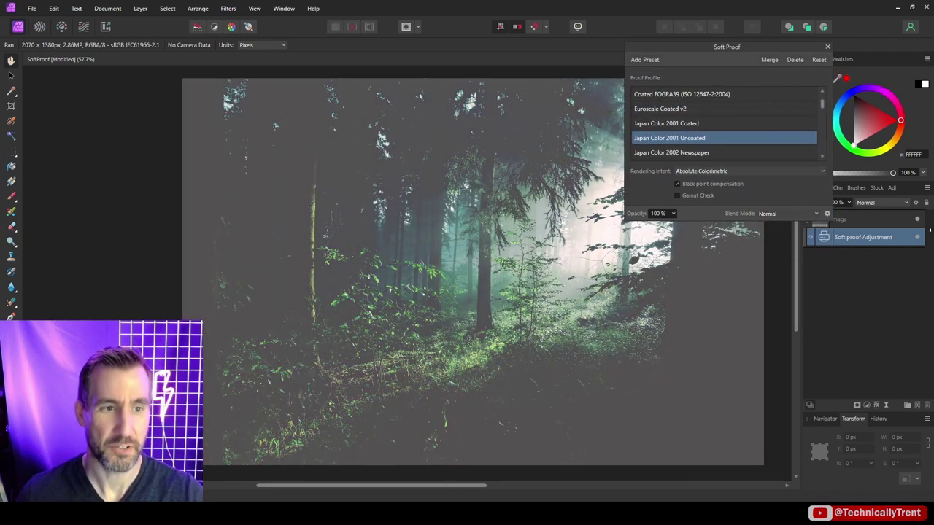
click(917, 237)
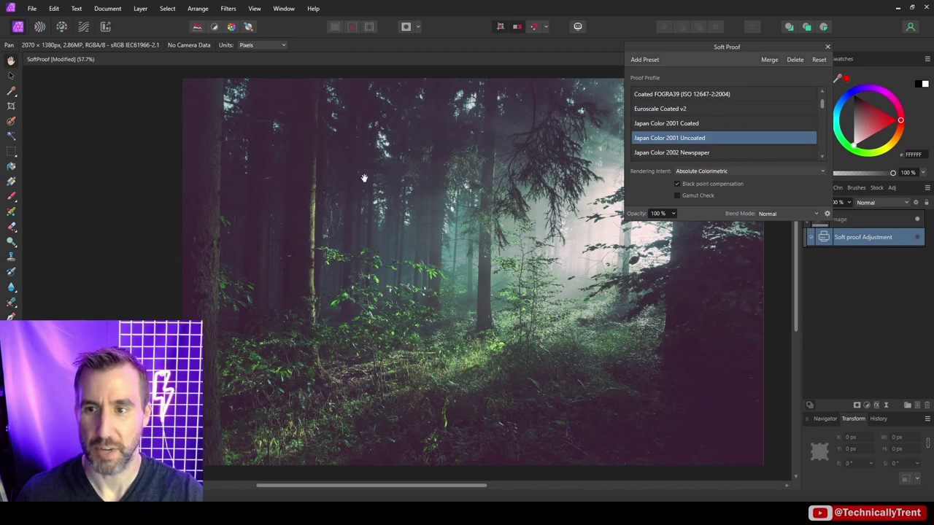
click(917, 239)
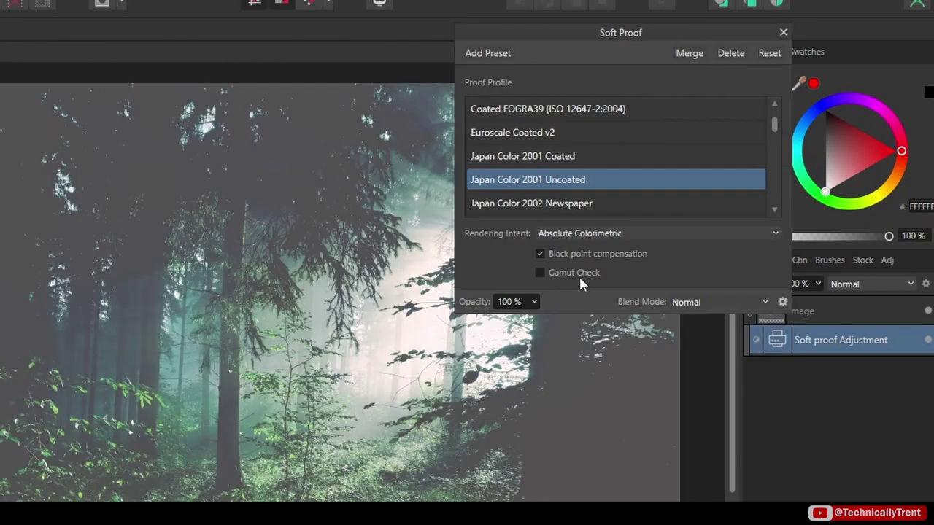
Turn on Gamut Check for the soft proof, compare the photo with it off and on, and leave it enabled
click(540, 273)
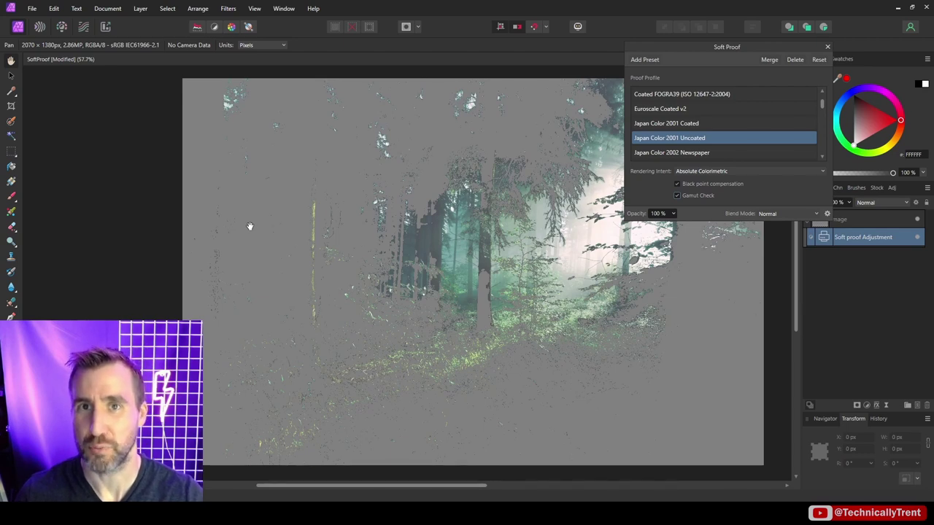
drag(726, 47, 782, 27)
click(732, 176)
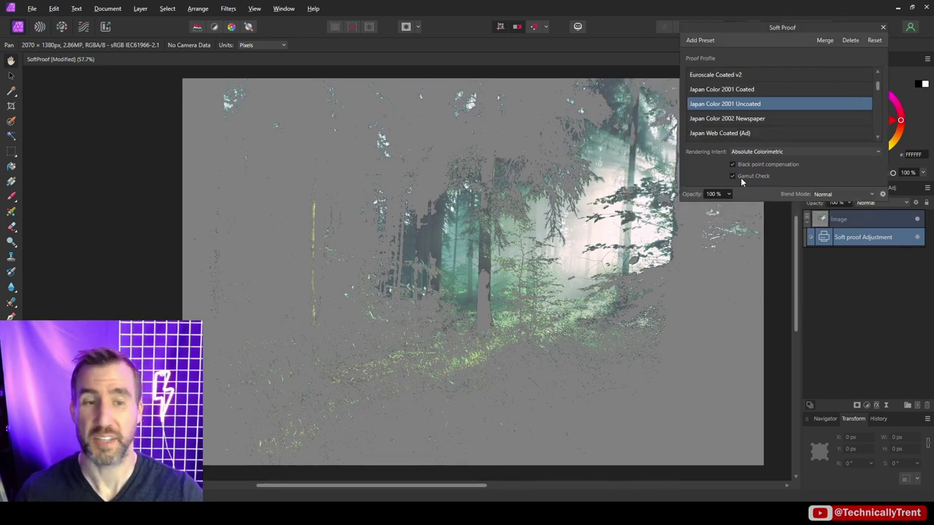
click(732, 175)
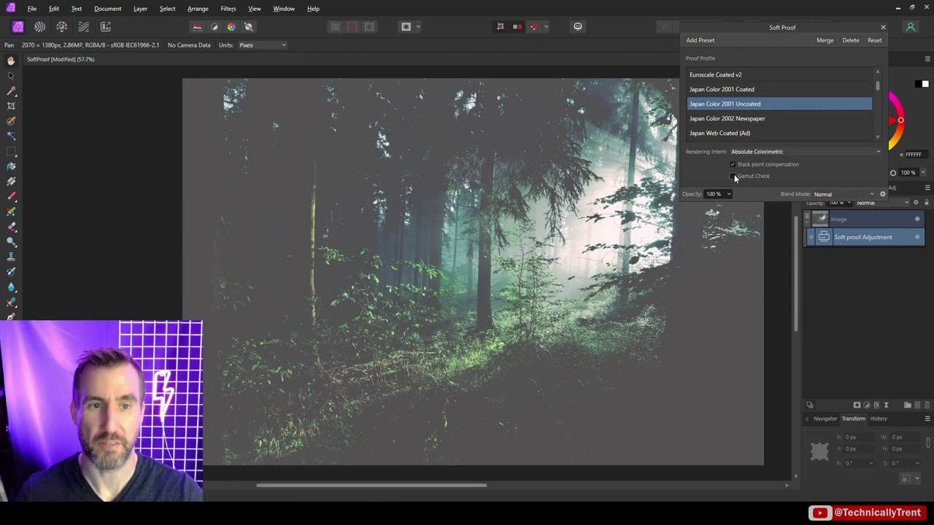
click(733, 176)
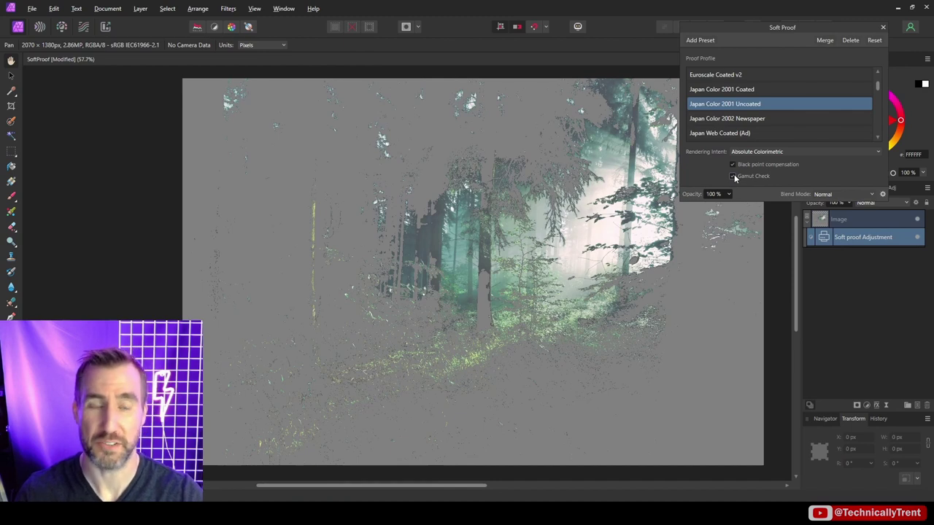
Add a Levels adjustment to the forest photo and place it beneath the Soft Proof adjustment
click(867, 405)
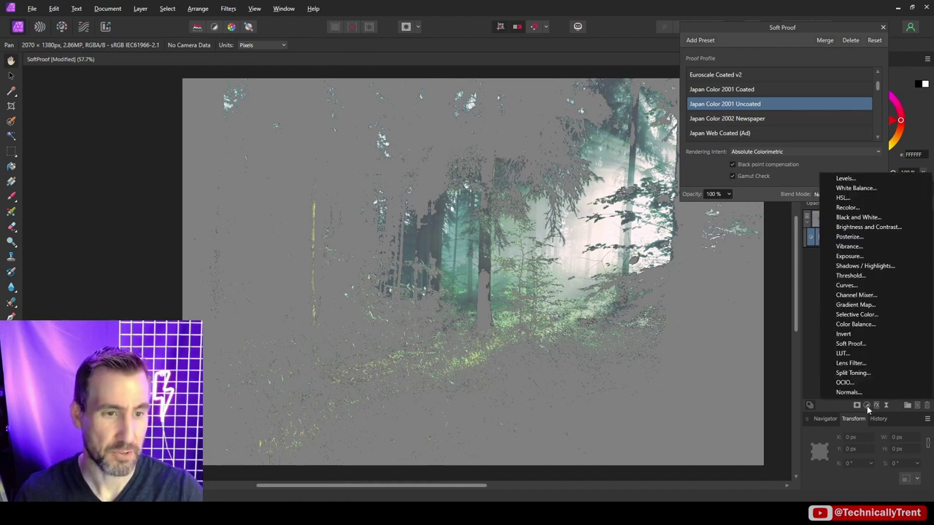
click(844, 179)
drag(703, 245, 761, 256)
drag(821, 218, 849, 267)
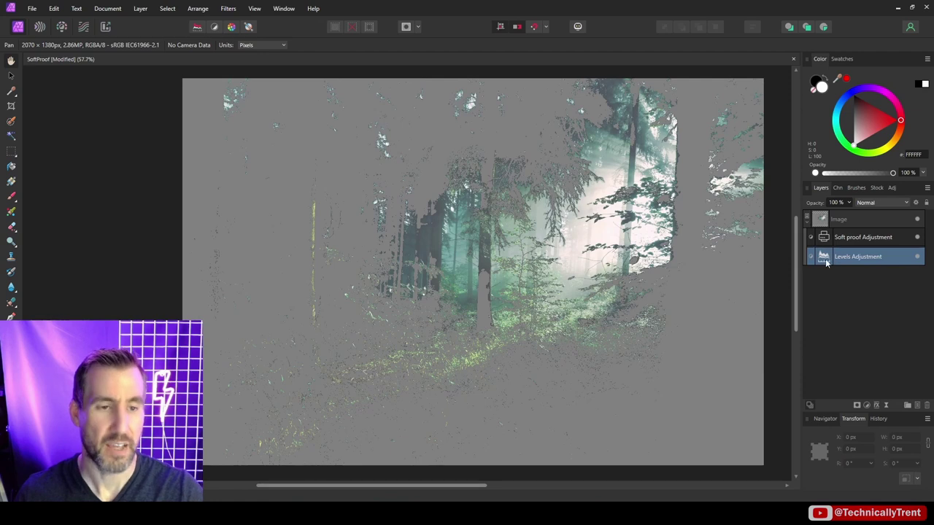
Set the Levels adjustment's output black level to 23 %, compare the photo without it, and close its settings
double_click(829, 258)
drag(623, 83, 746, 54)
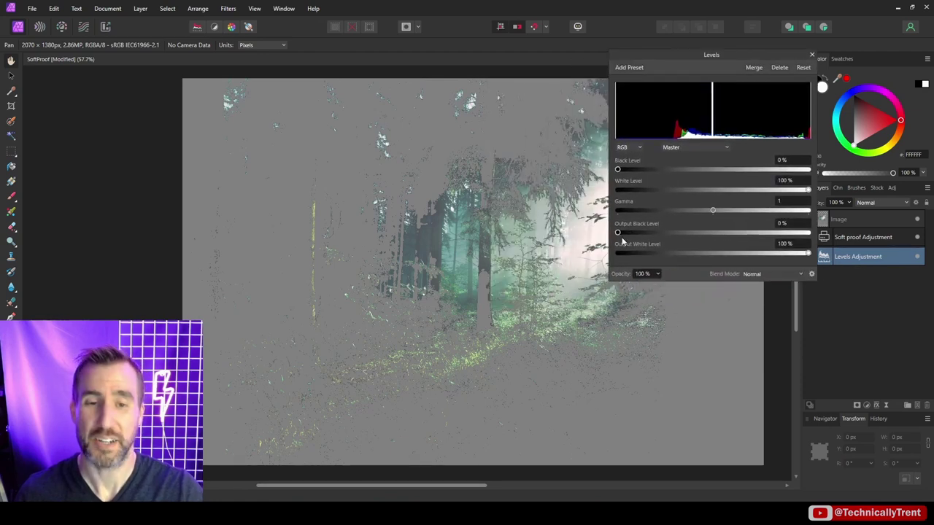
drag(620, 233, 626, 235)
drag(593, 297, 651, 309)
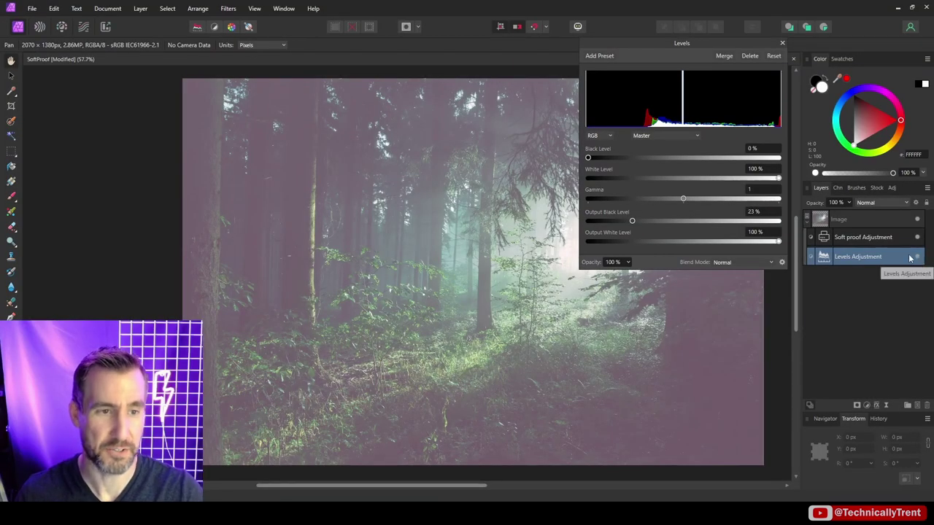
click(920, 260)
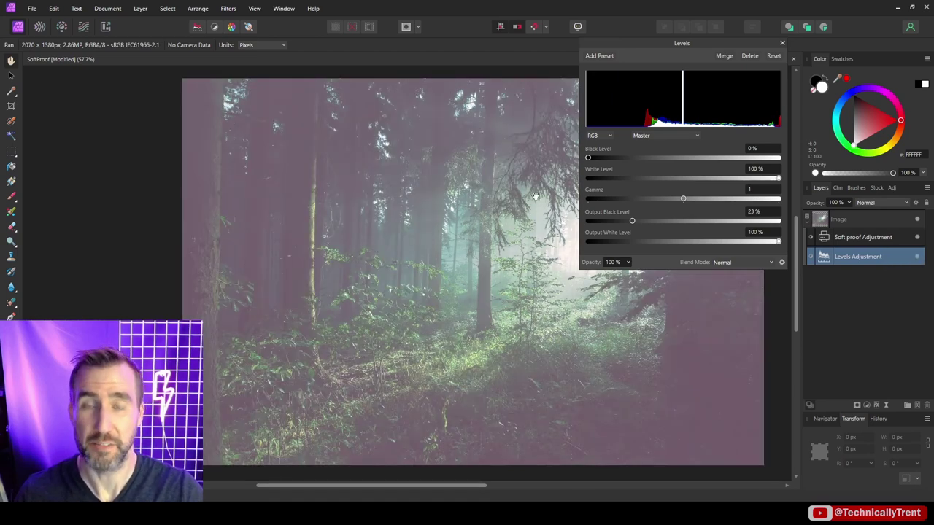
click(782, 43)
Move the Image layer below both adjustments, compare the photo with and without the Soft Proof, and leave the proof hidden
drag(820, 219, 825, 250)
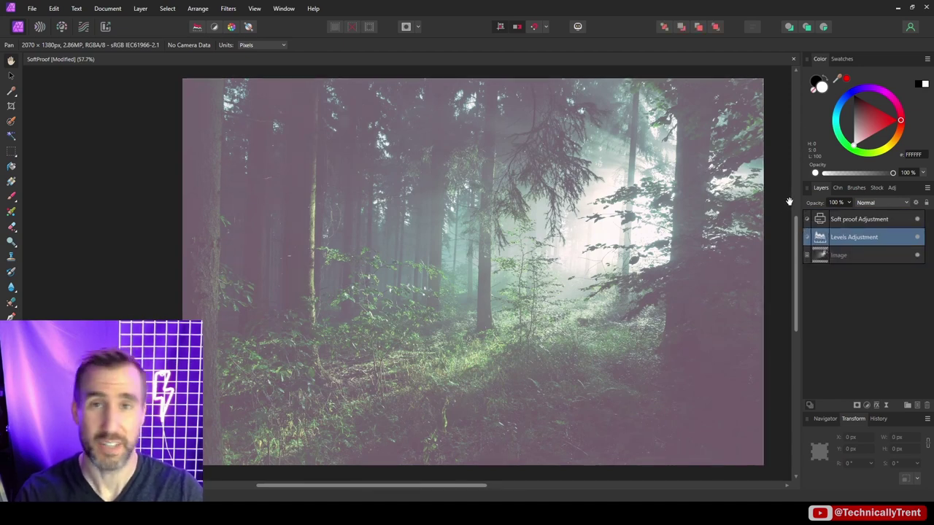
click(884, 223)
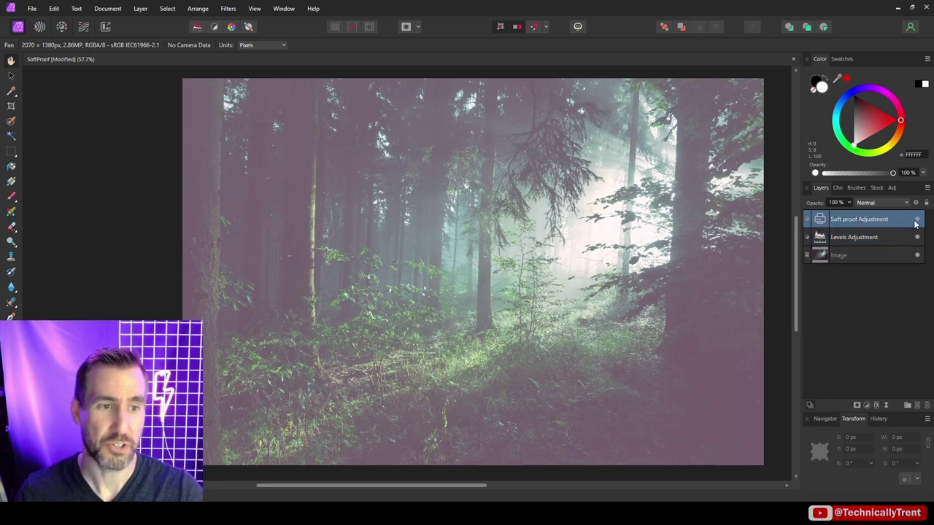
click(918, 223)
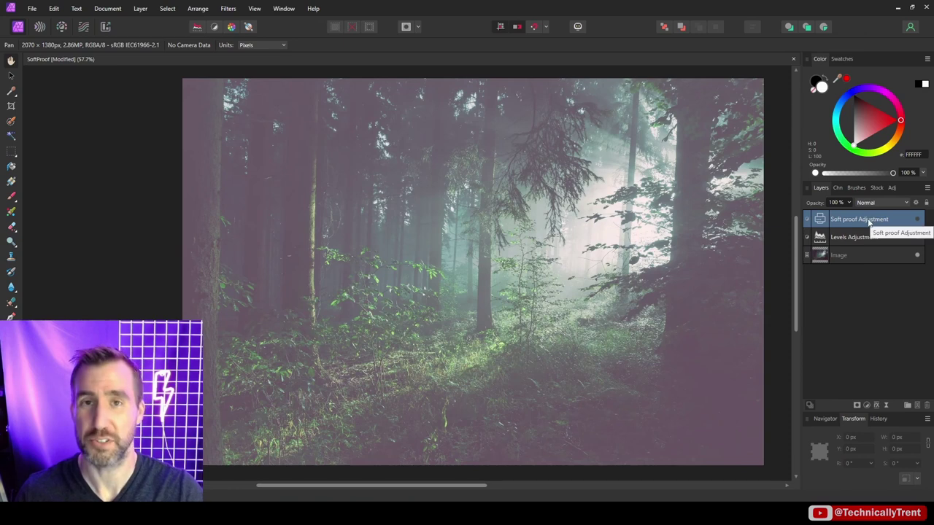
click(918, 221)
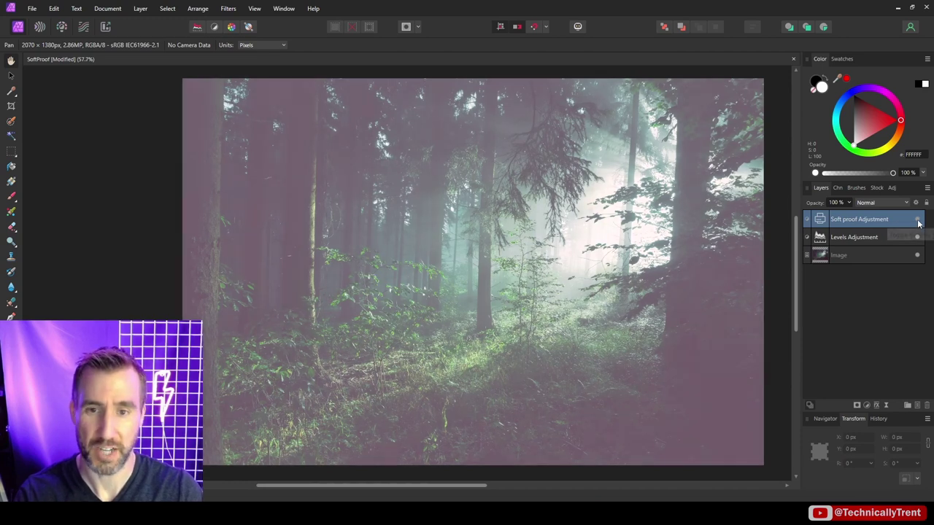
click(918, 221)
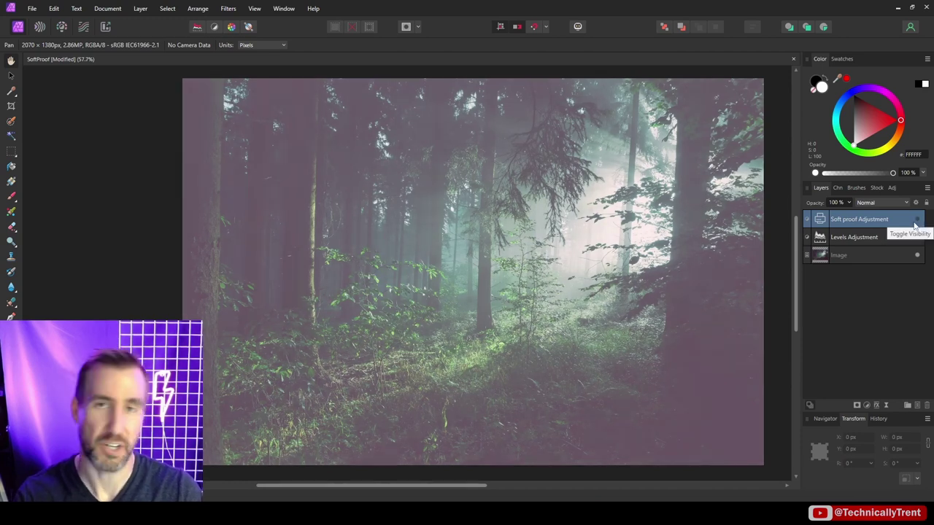
Group the Levels adjustment, name the group PrintingAdjustments, and toggle its visibility
click(860, 238)
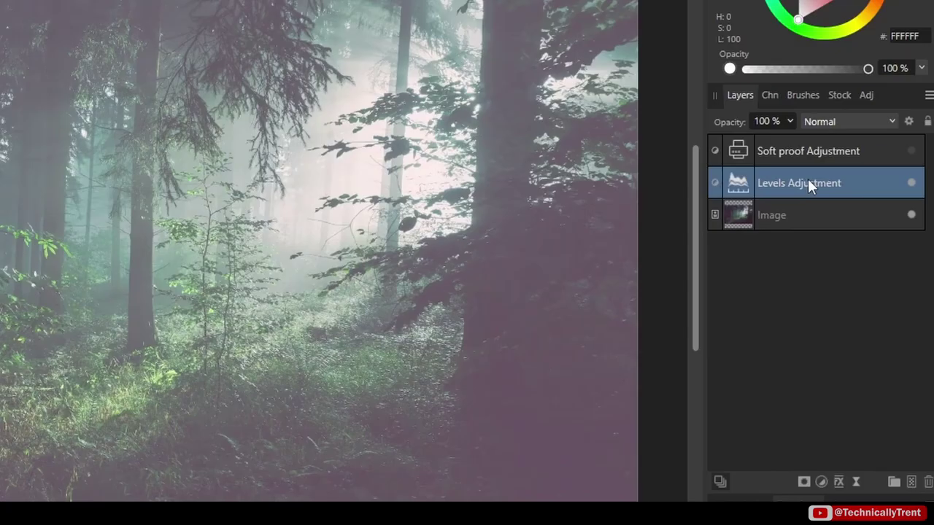
key(ctrl+g)
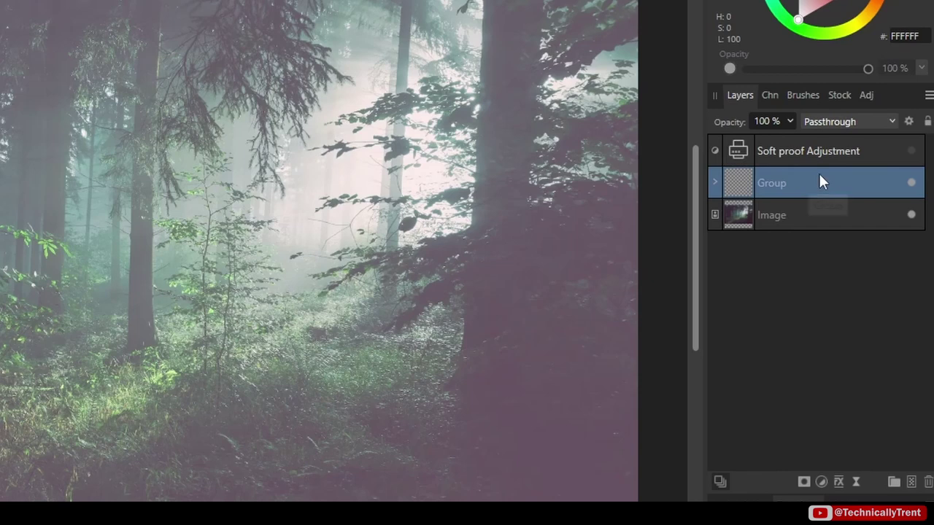
double_click(777, 181)
text(Pr)
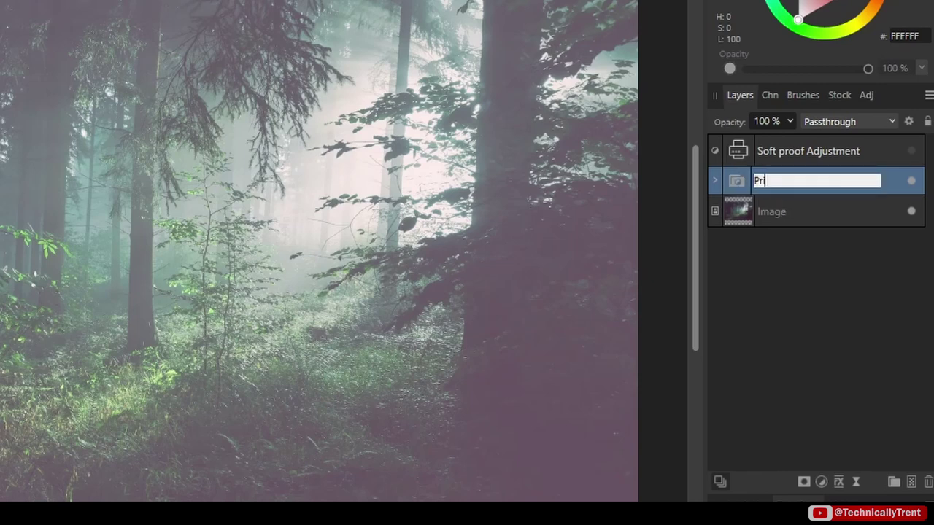
text(intingAdjustments)
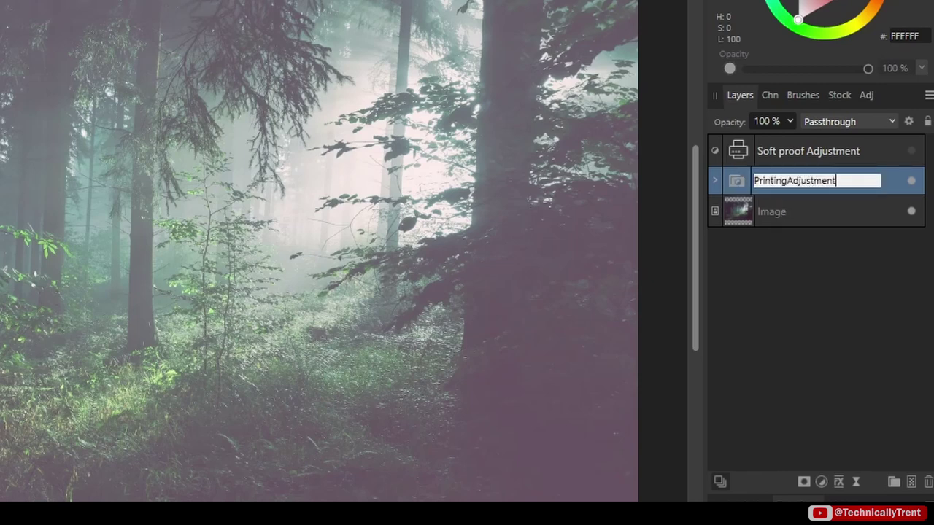
key(Return)
click(911, 181)
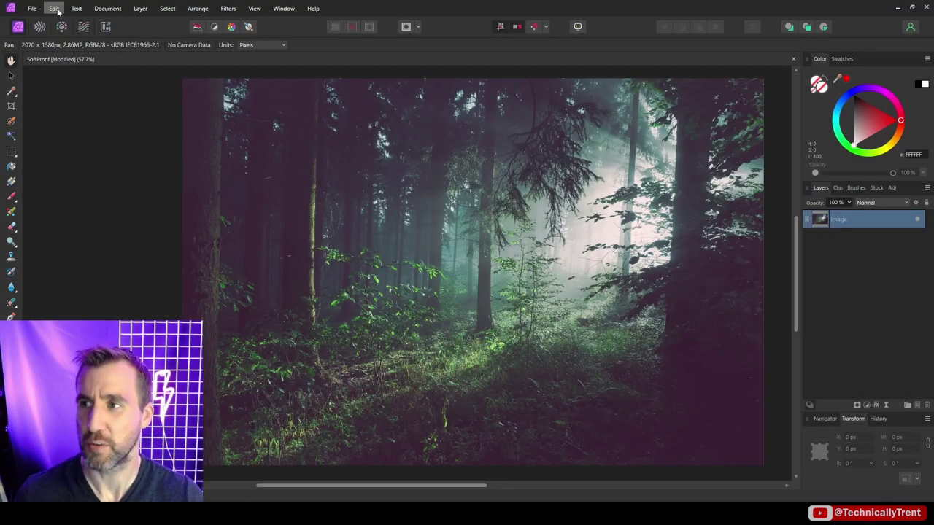
Check where the OpenColorIO configuration file is chosen in the Color settings, and cancel the file selection
click(56, 8)
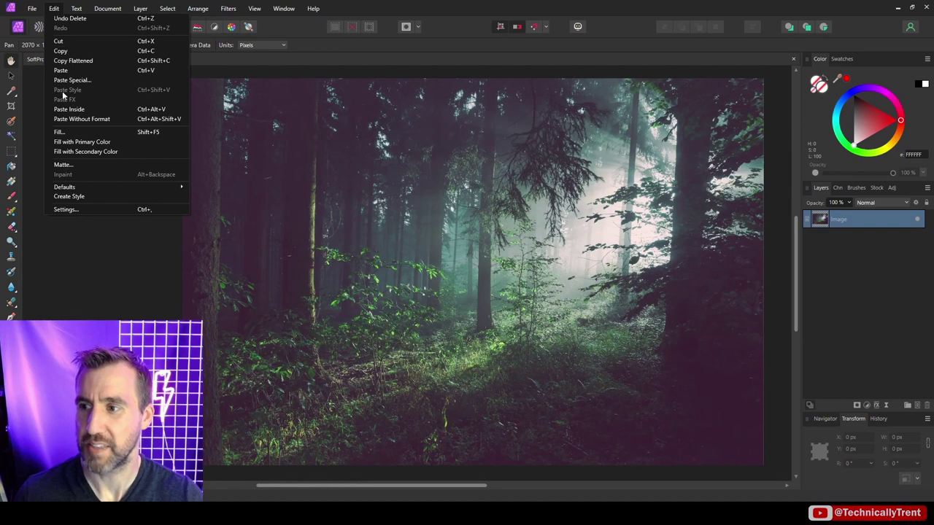
click(80, 210)
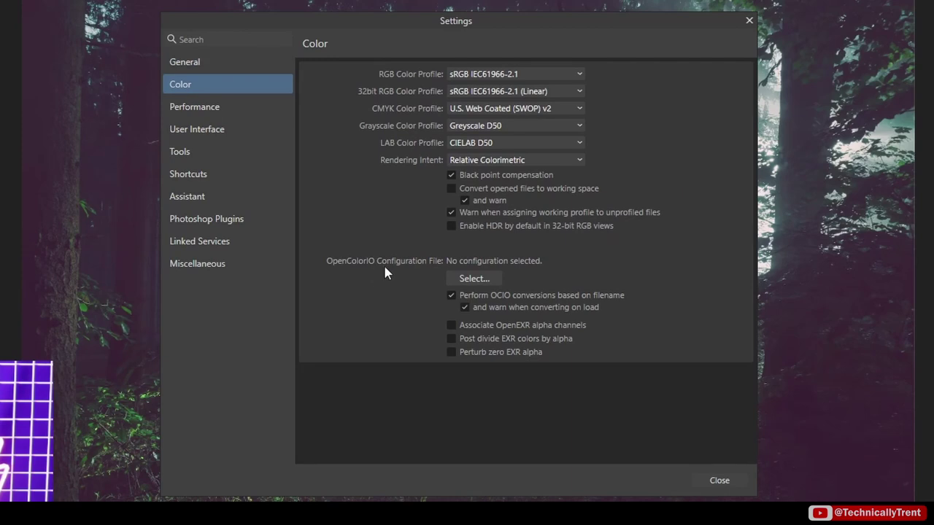
click(474, 278)
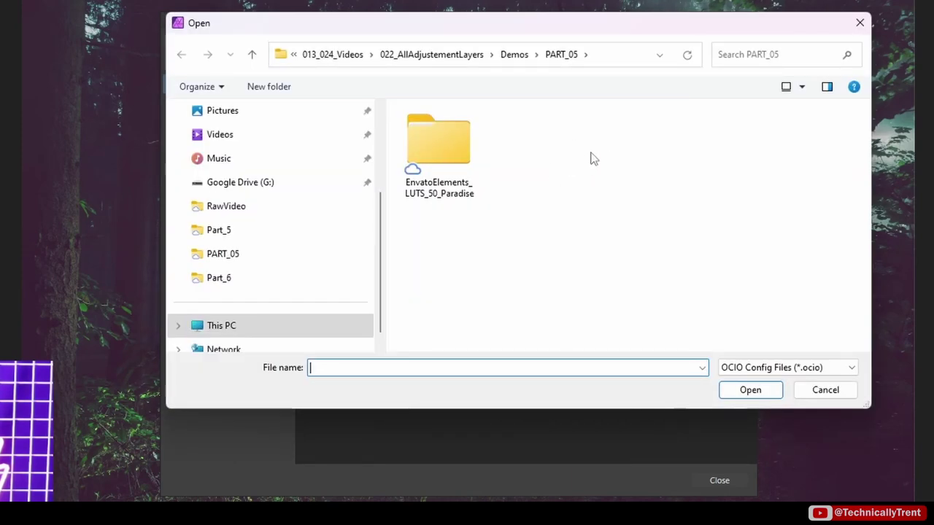
click(837, 394)
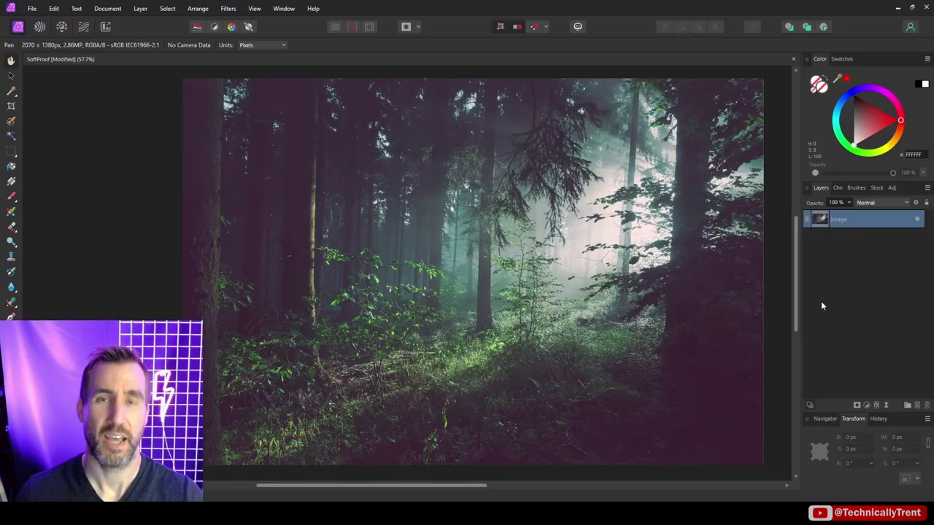
Add an OCIO adjustment to the forest photo
click(873, 406)
click(864, 383)
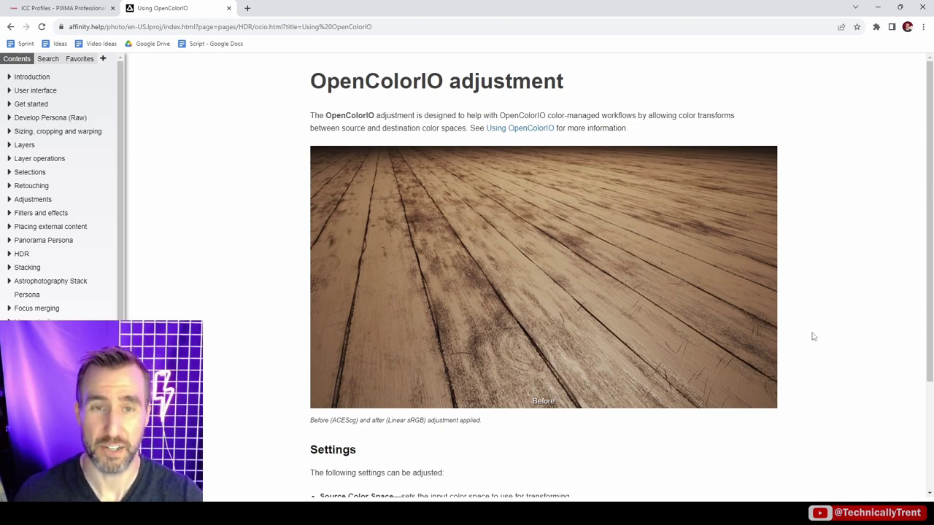
Compare the before and after versions of the wooden floor image on the OpenColorIO adjustment help page
click(568, 261)
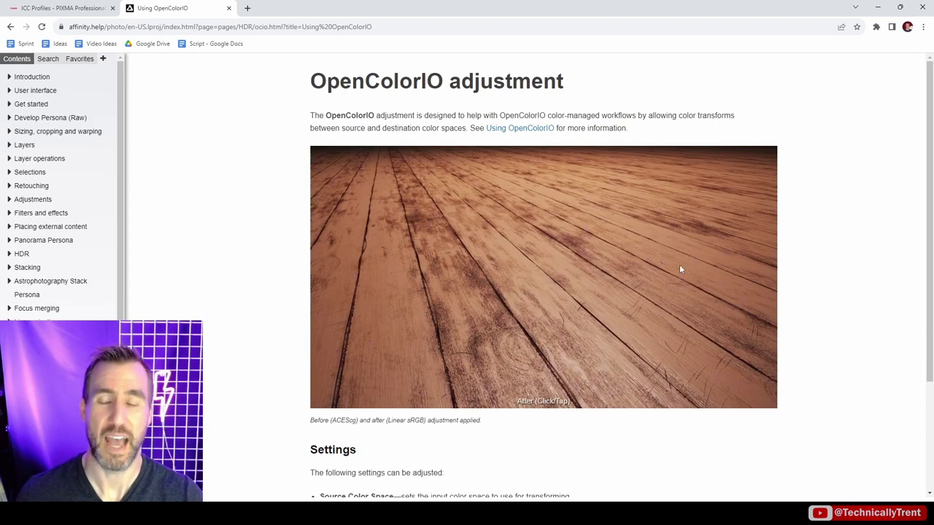
click(617, 249)
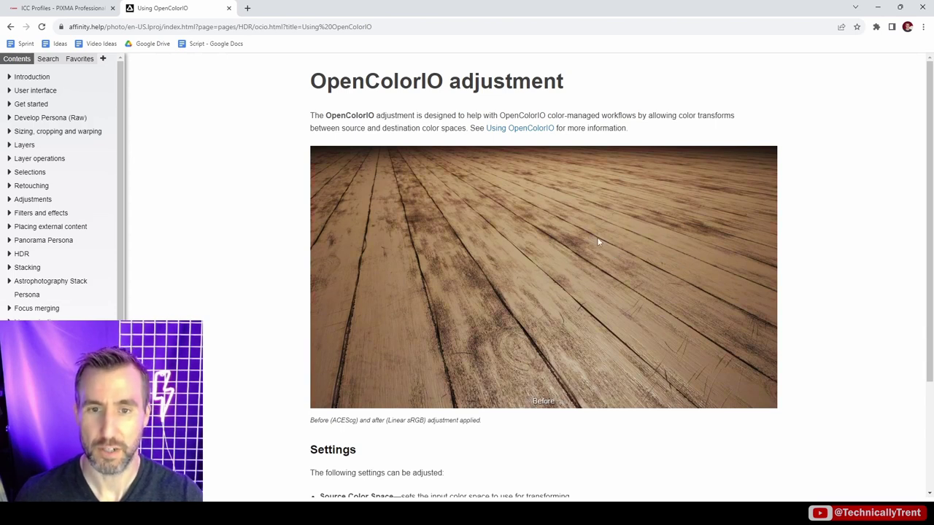
click(617, 205)
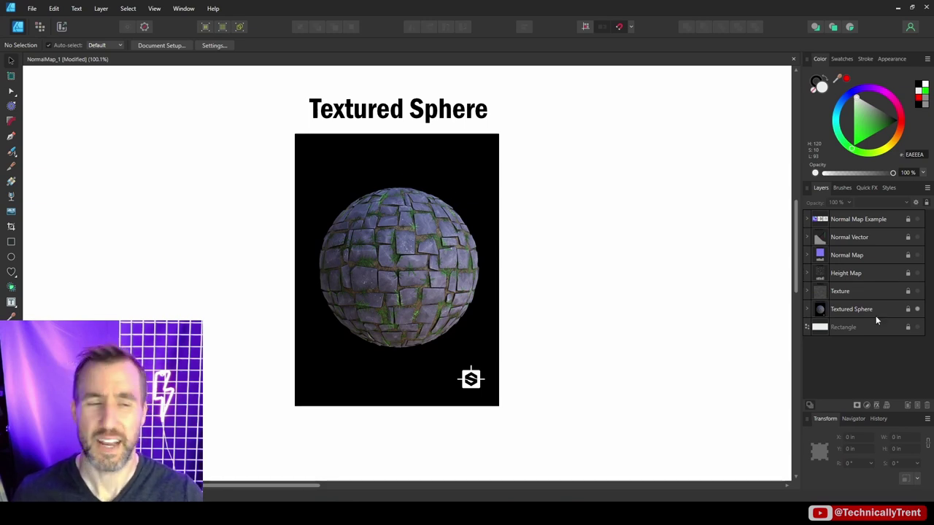
Switch to Affinity Designer and, in NormalMap_1, show the Texture layer and the Height Map group's Data layer
click(917, 291)
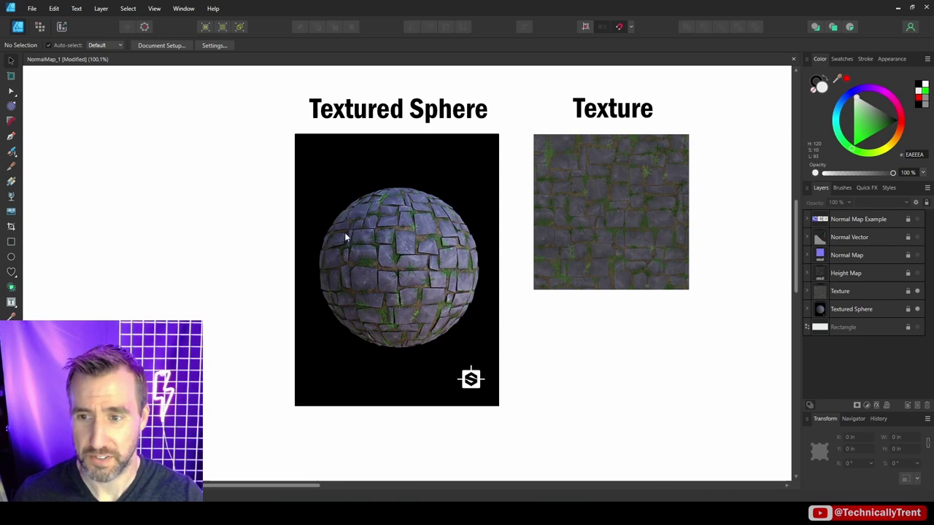
scroll(385, 234, up, 2)
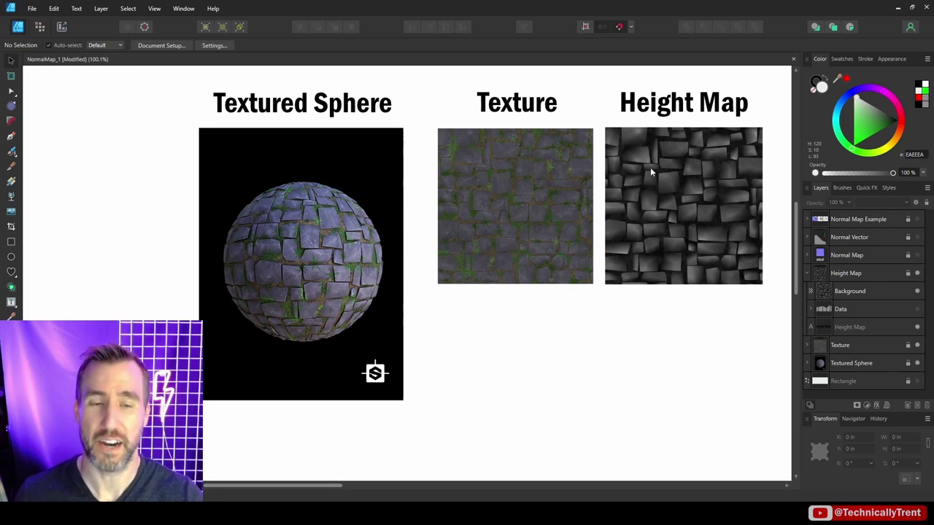
click(917, 309)
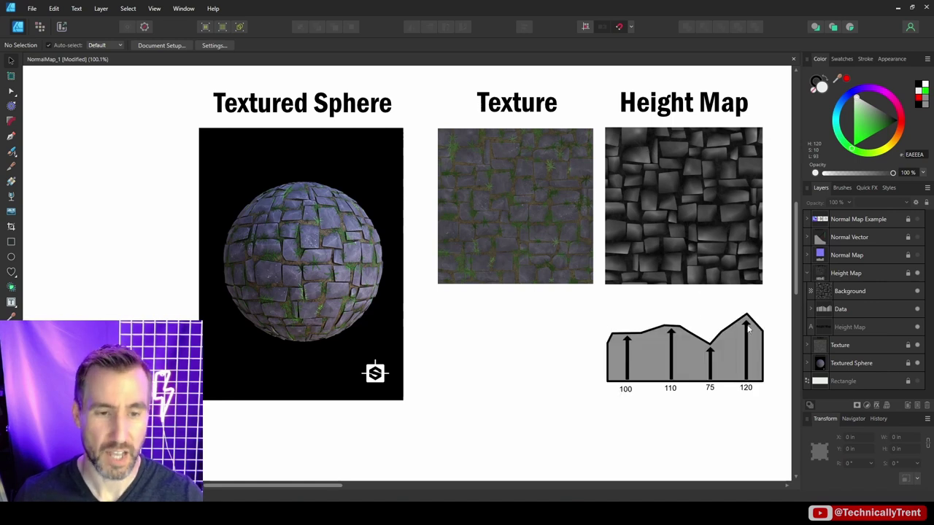